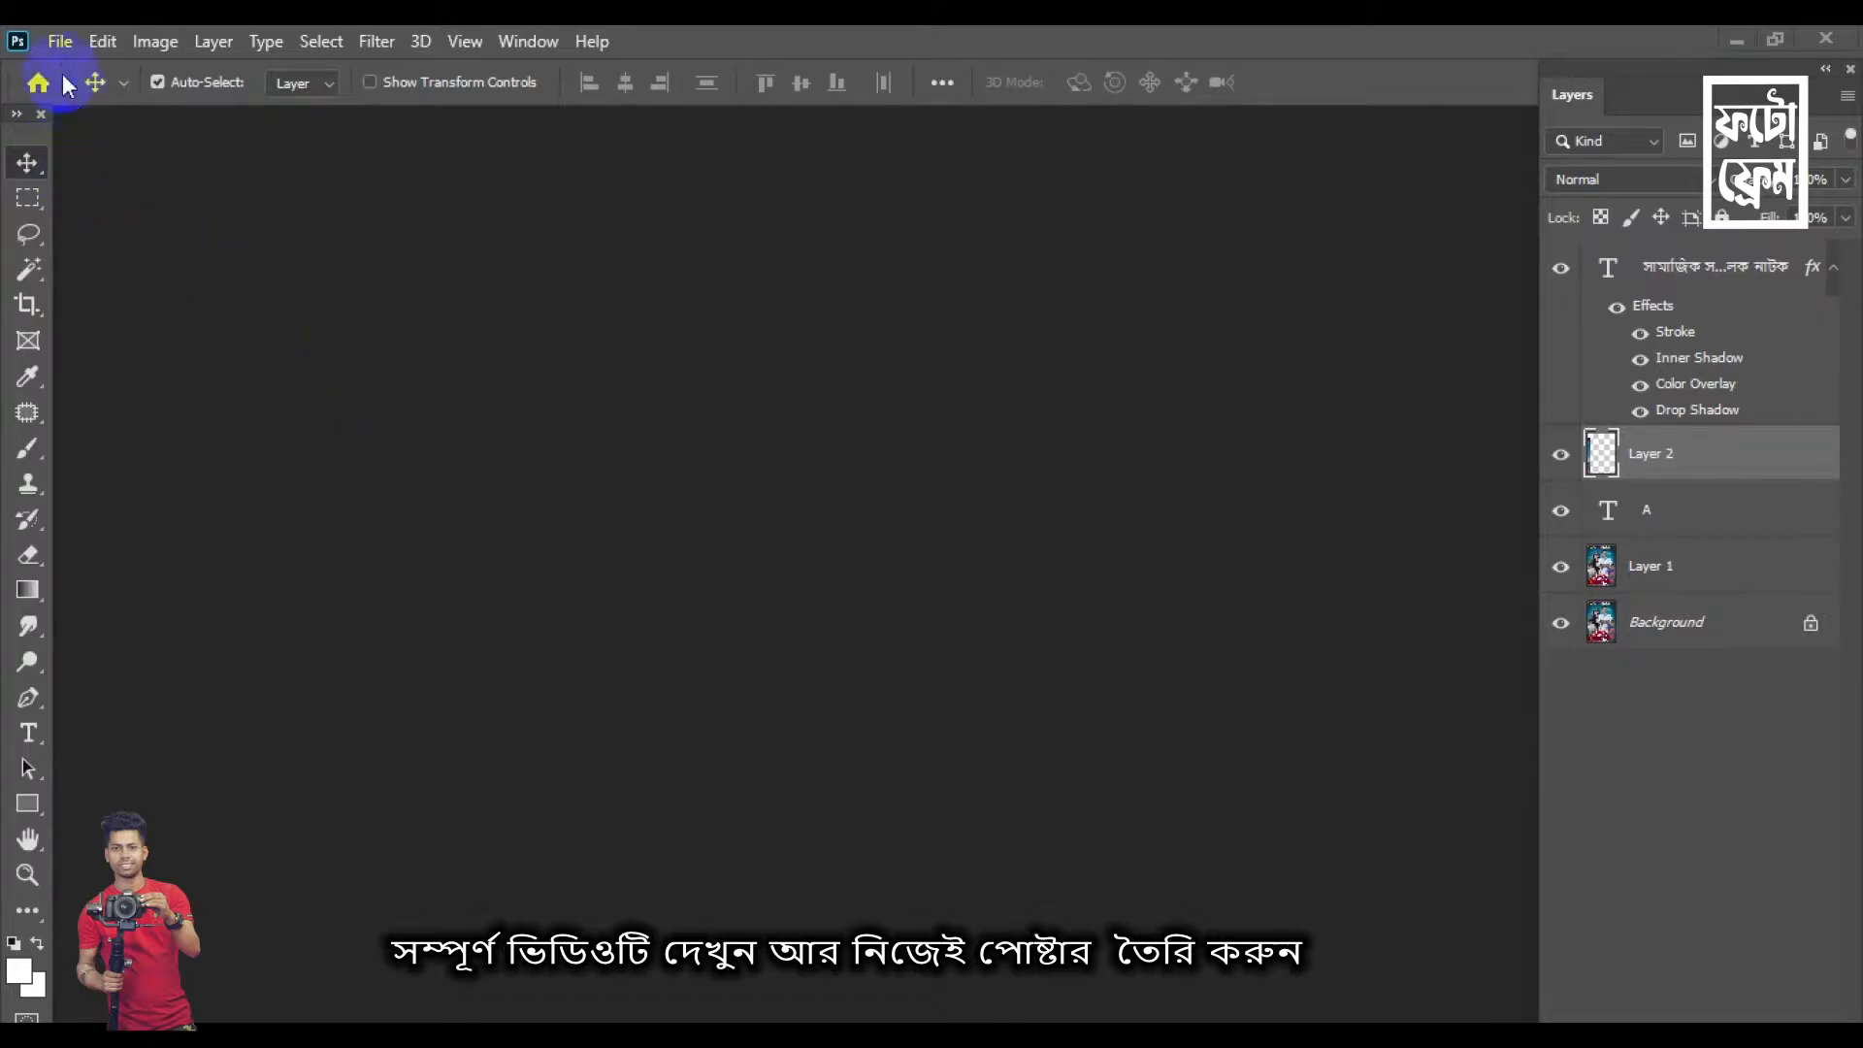
Start a new document and set its size unit to pixels
click(60, 41)
click(145, 69)
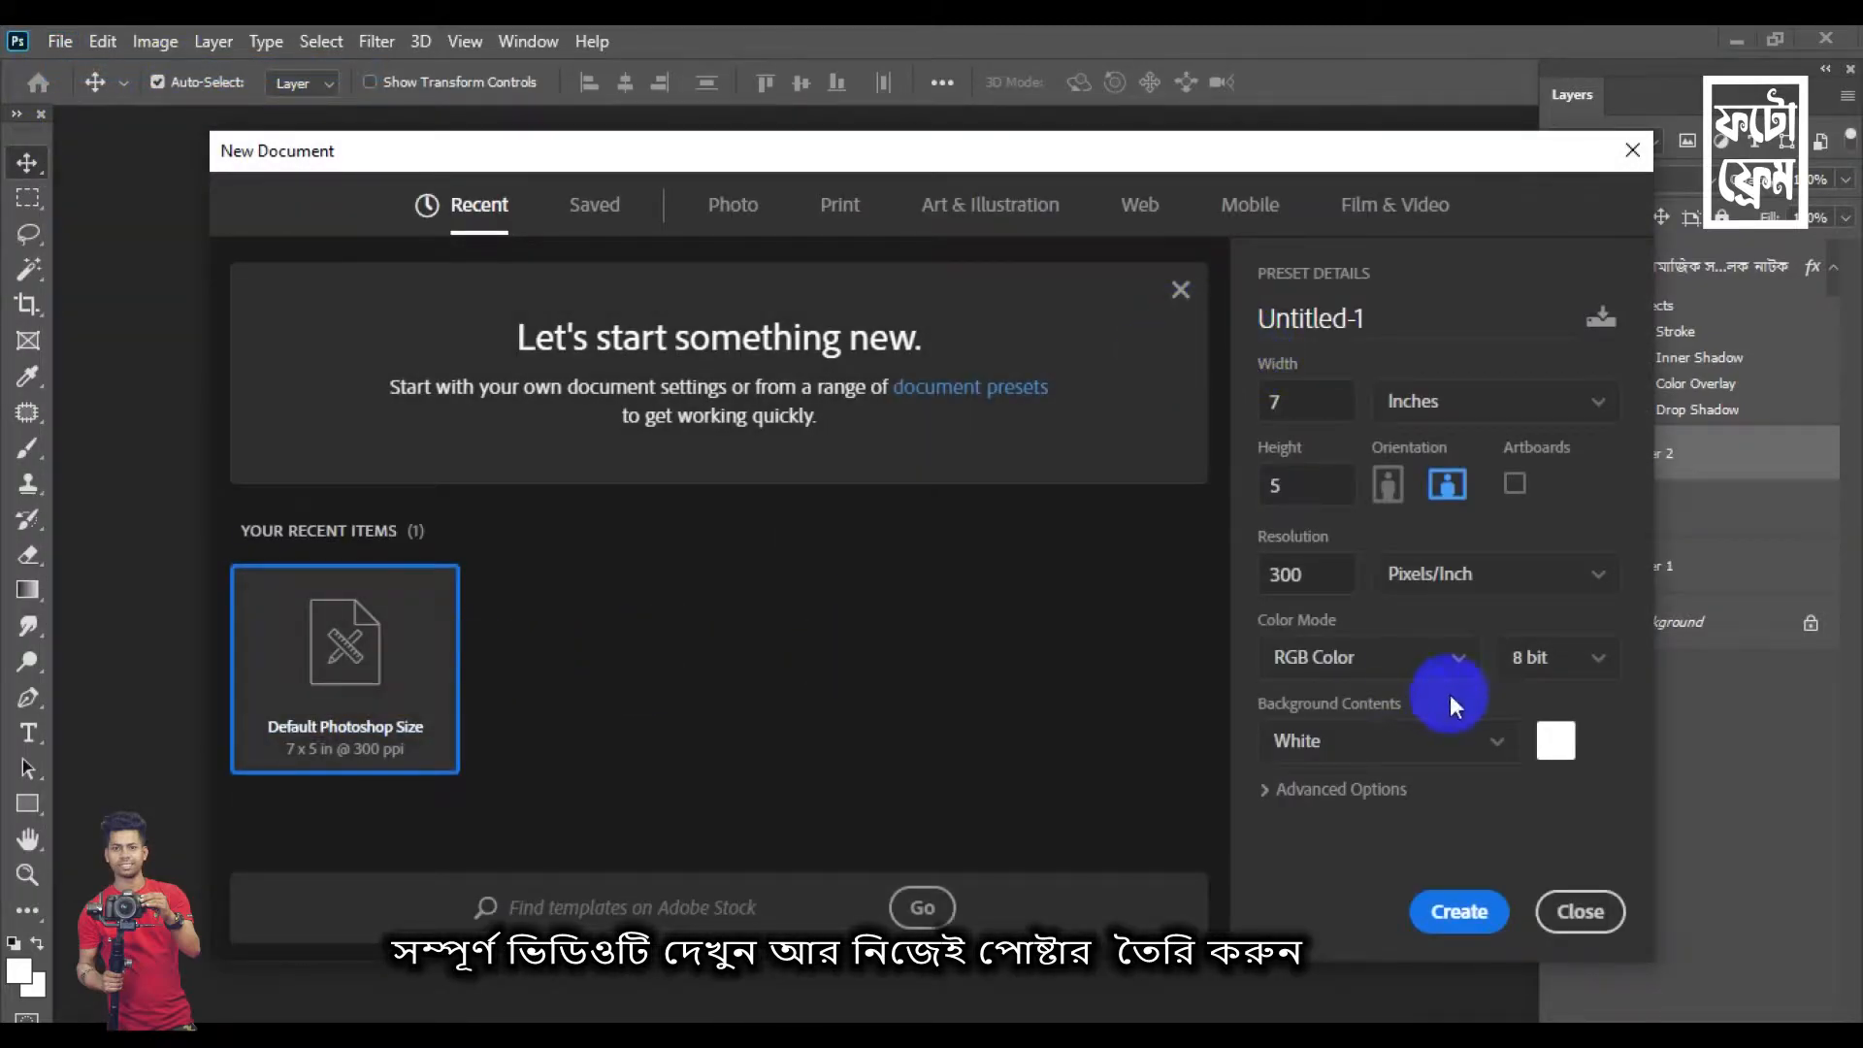
text(00)
click(1322, 485)
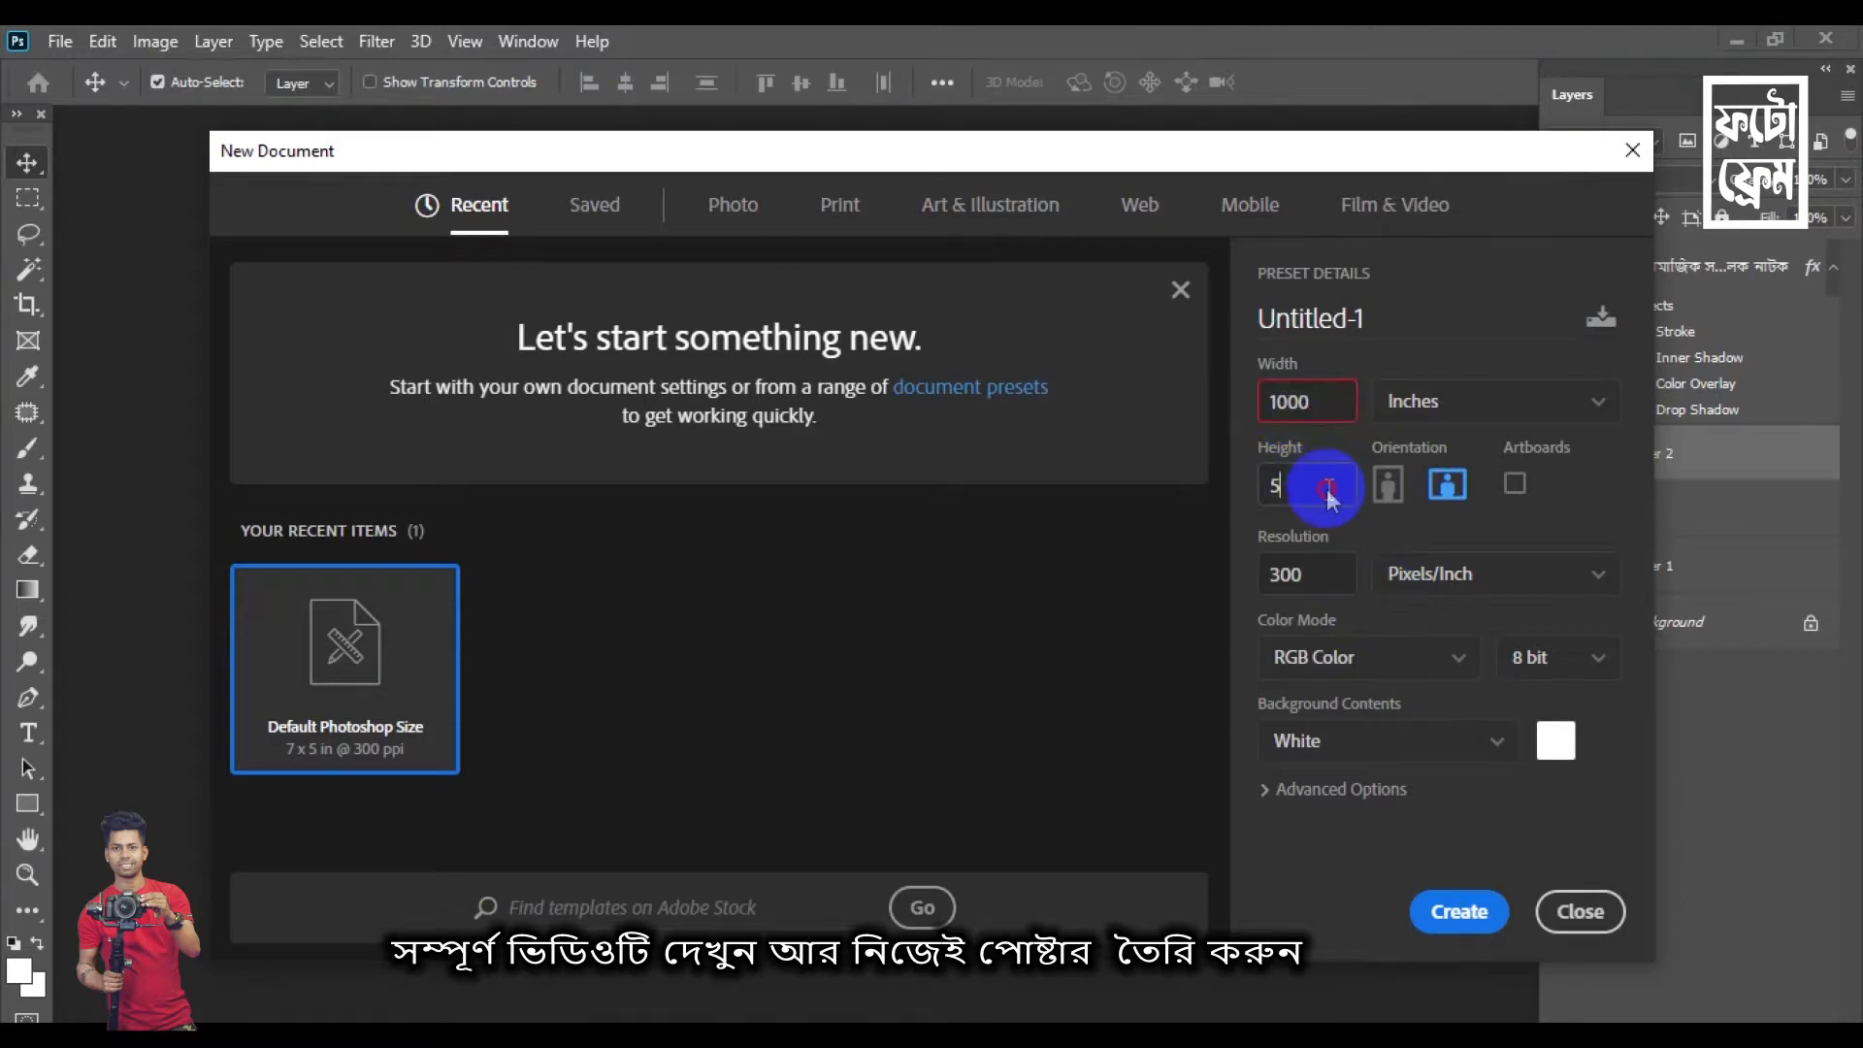
click(1505, 415)
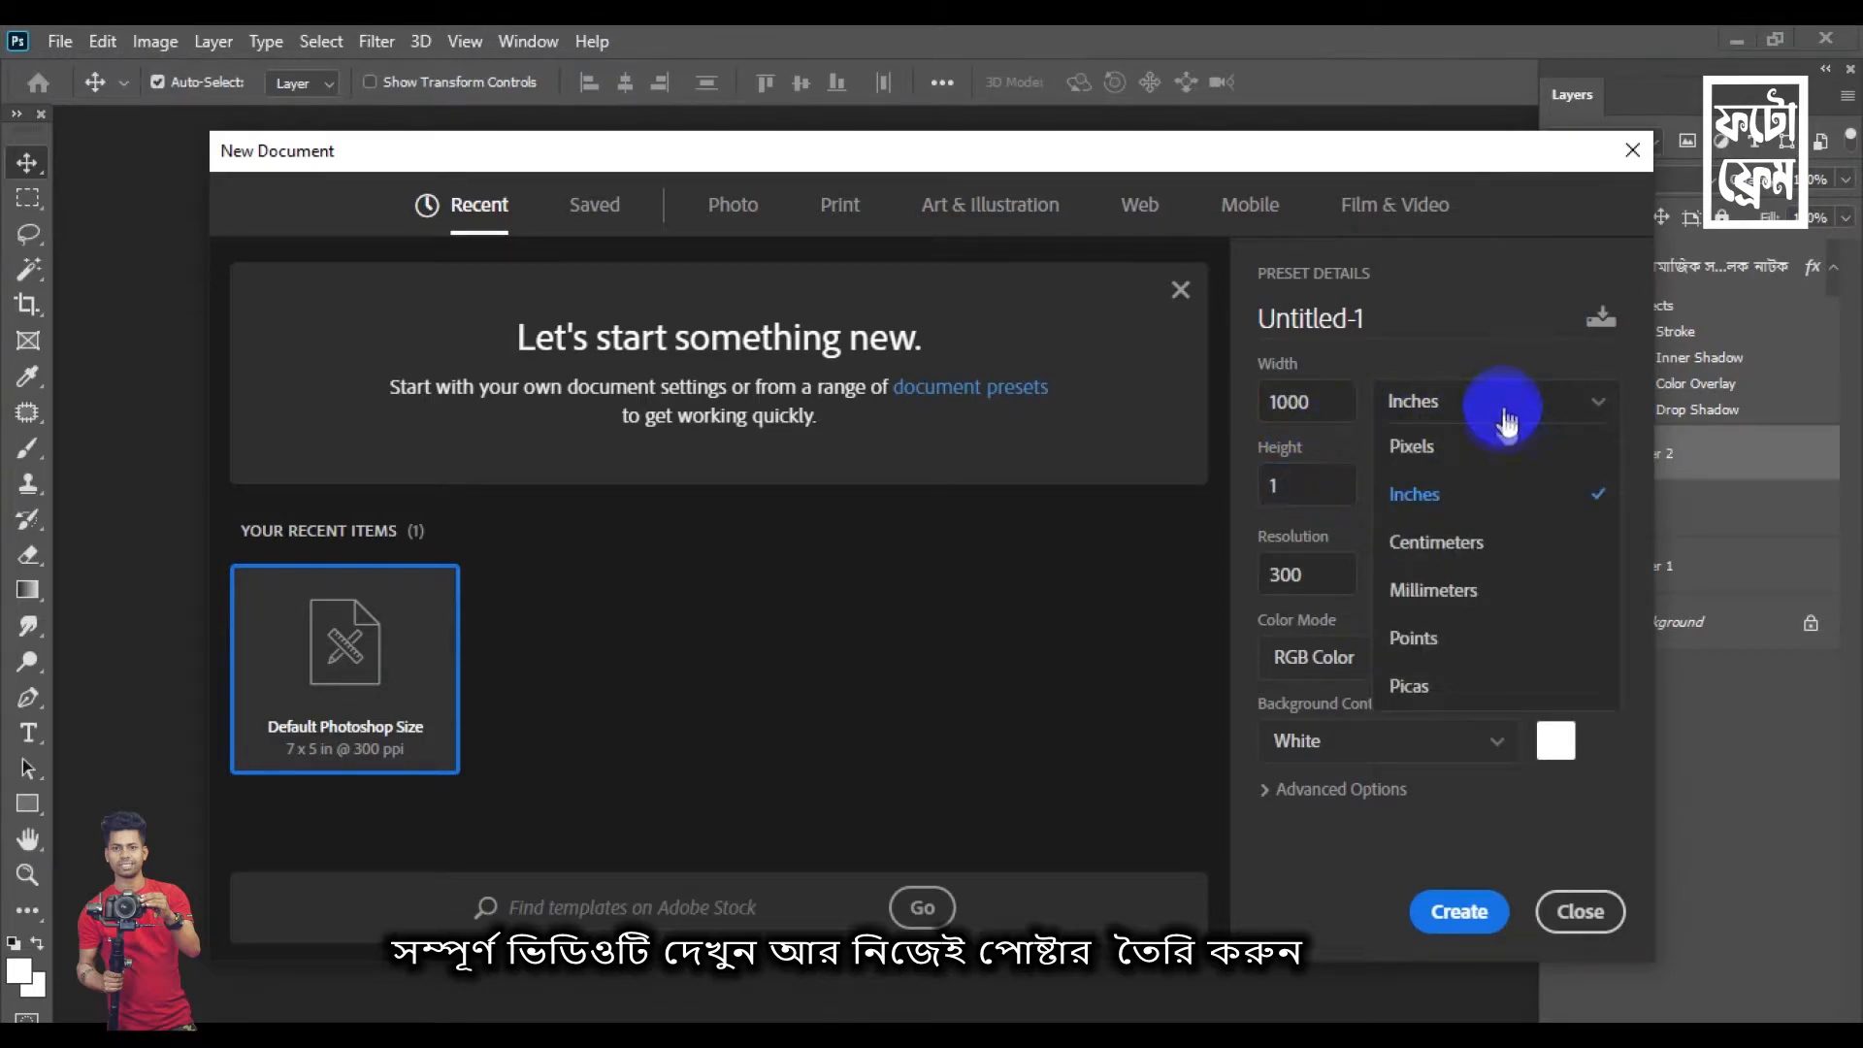
click(1413, 445)
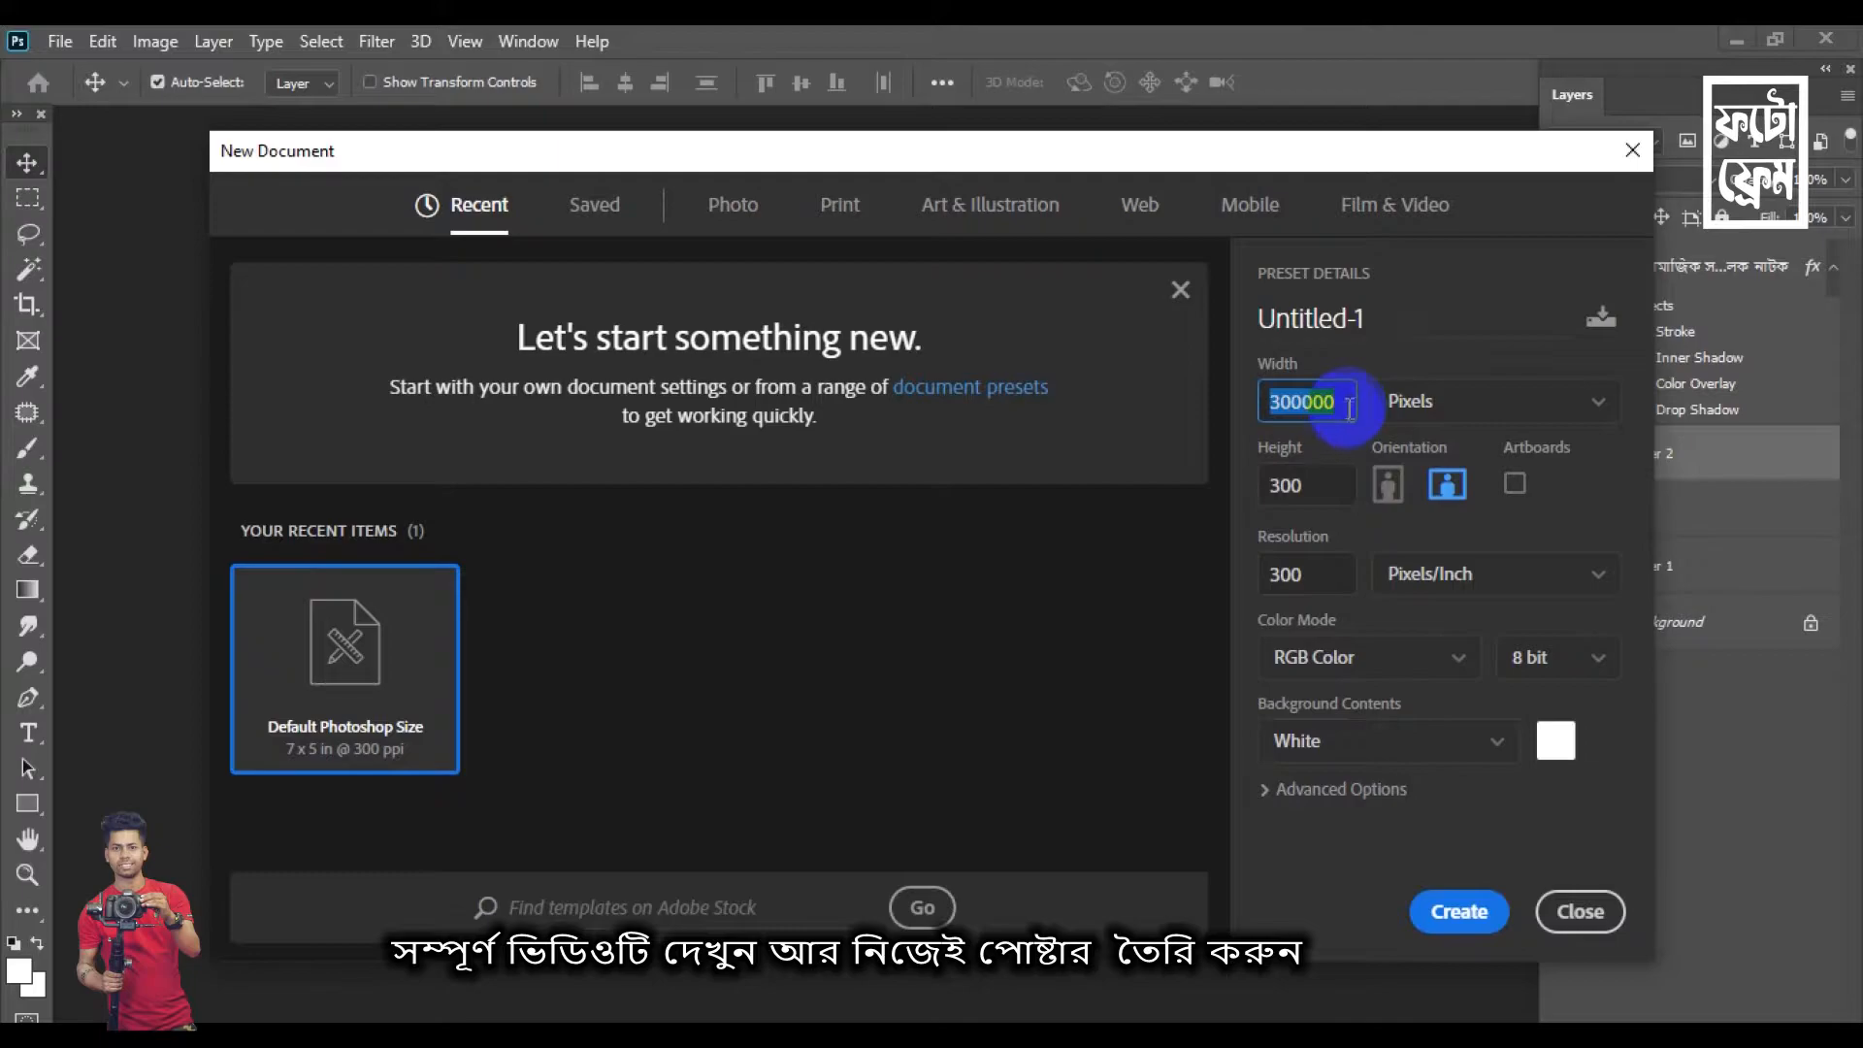
Create the document with width 1920, height 1080 pixels and a resolution of 29999.99 pixels/inch
click(1350, 415)
text(1920)
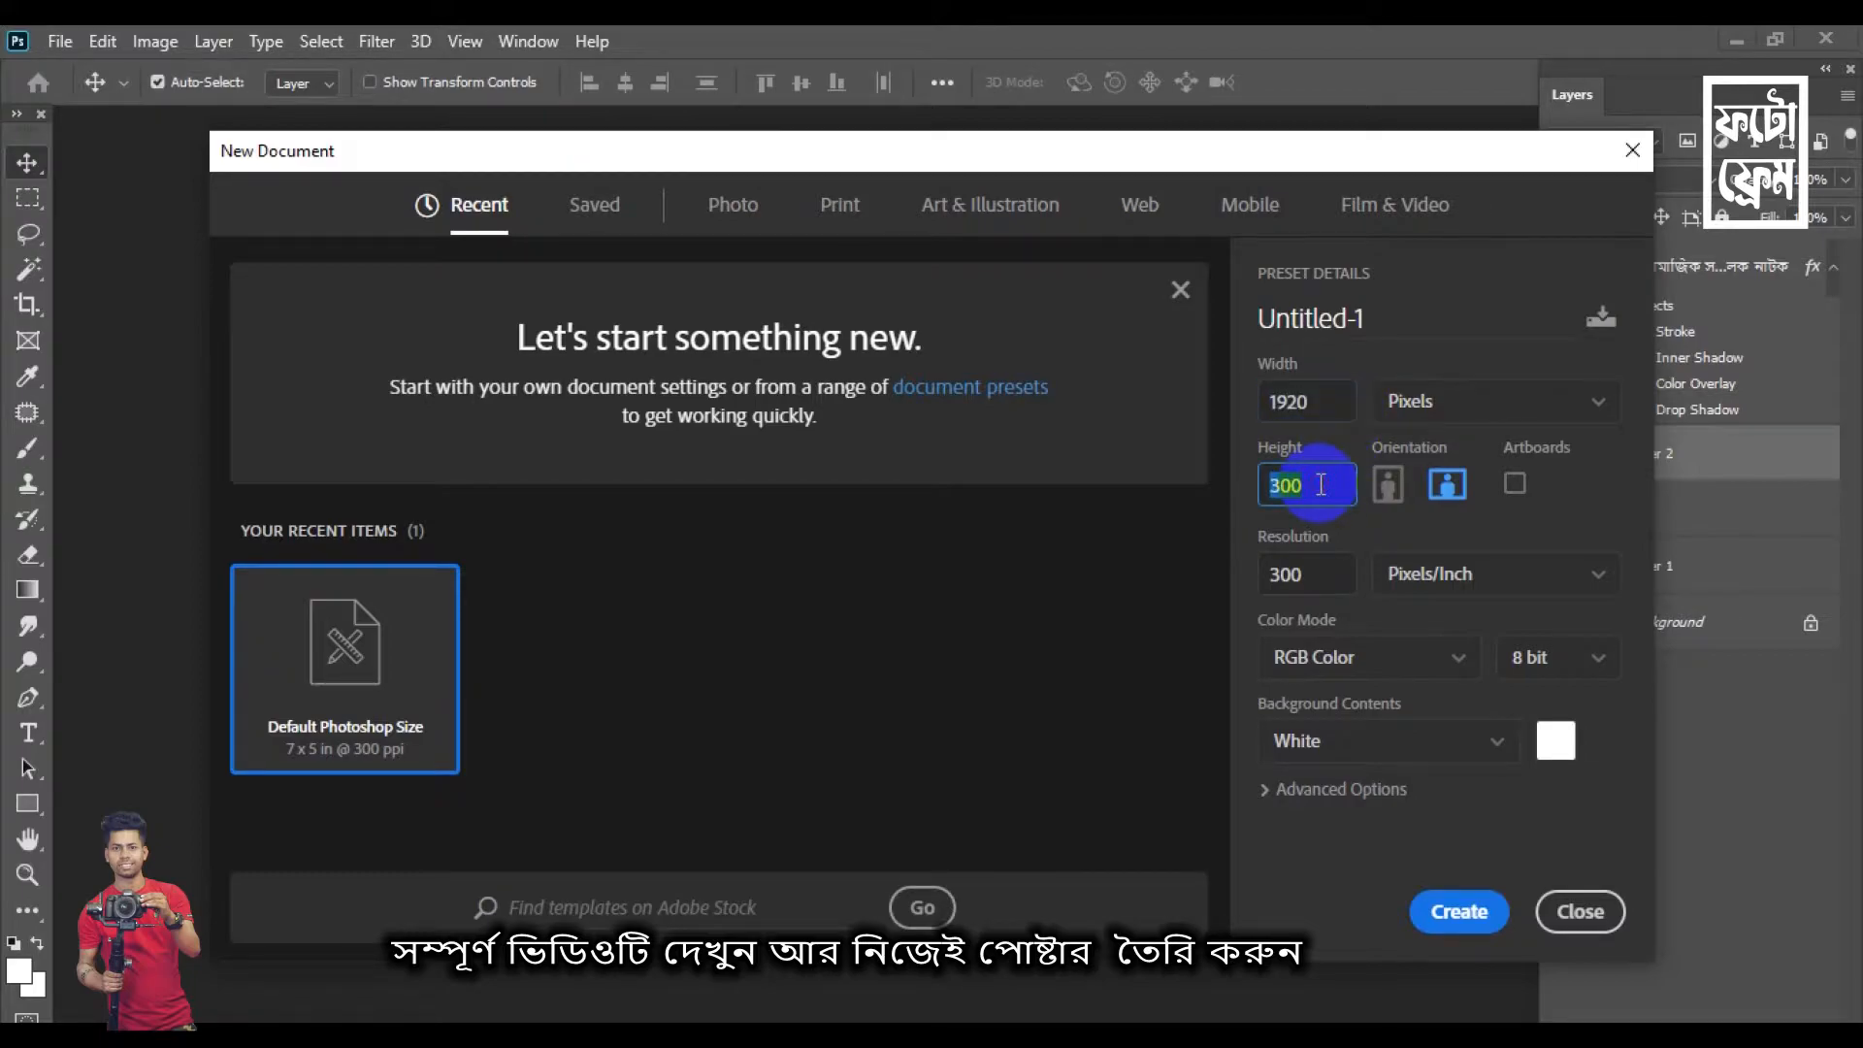
click(1320, 486)
text(1080)
drag(1335, 575, 1259, 574)
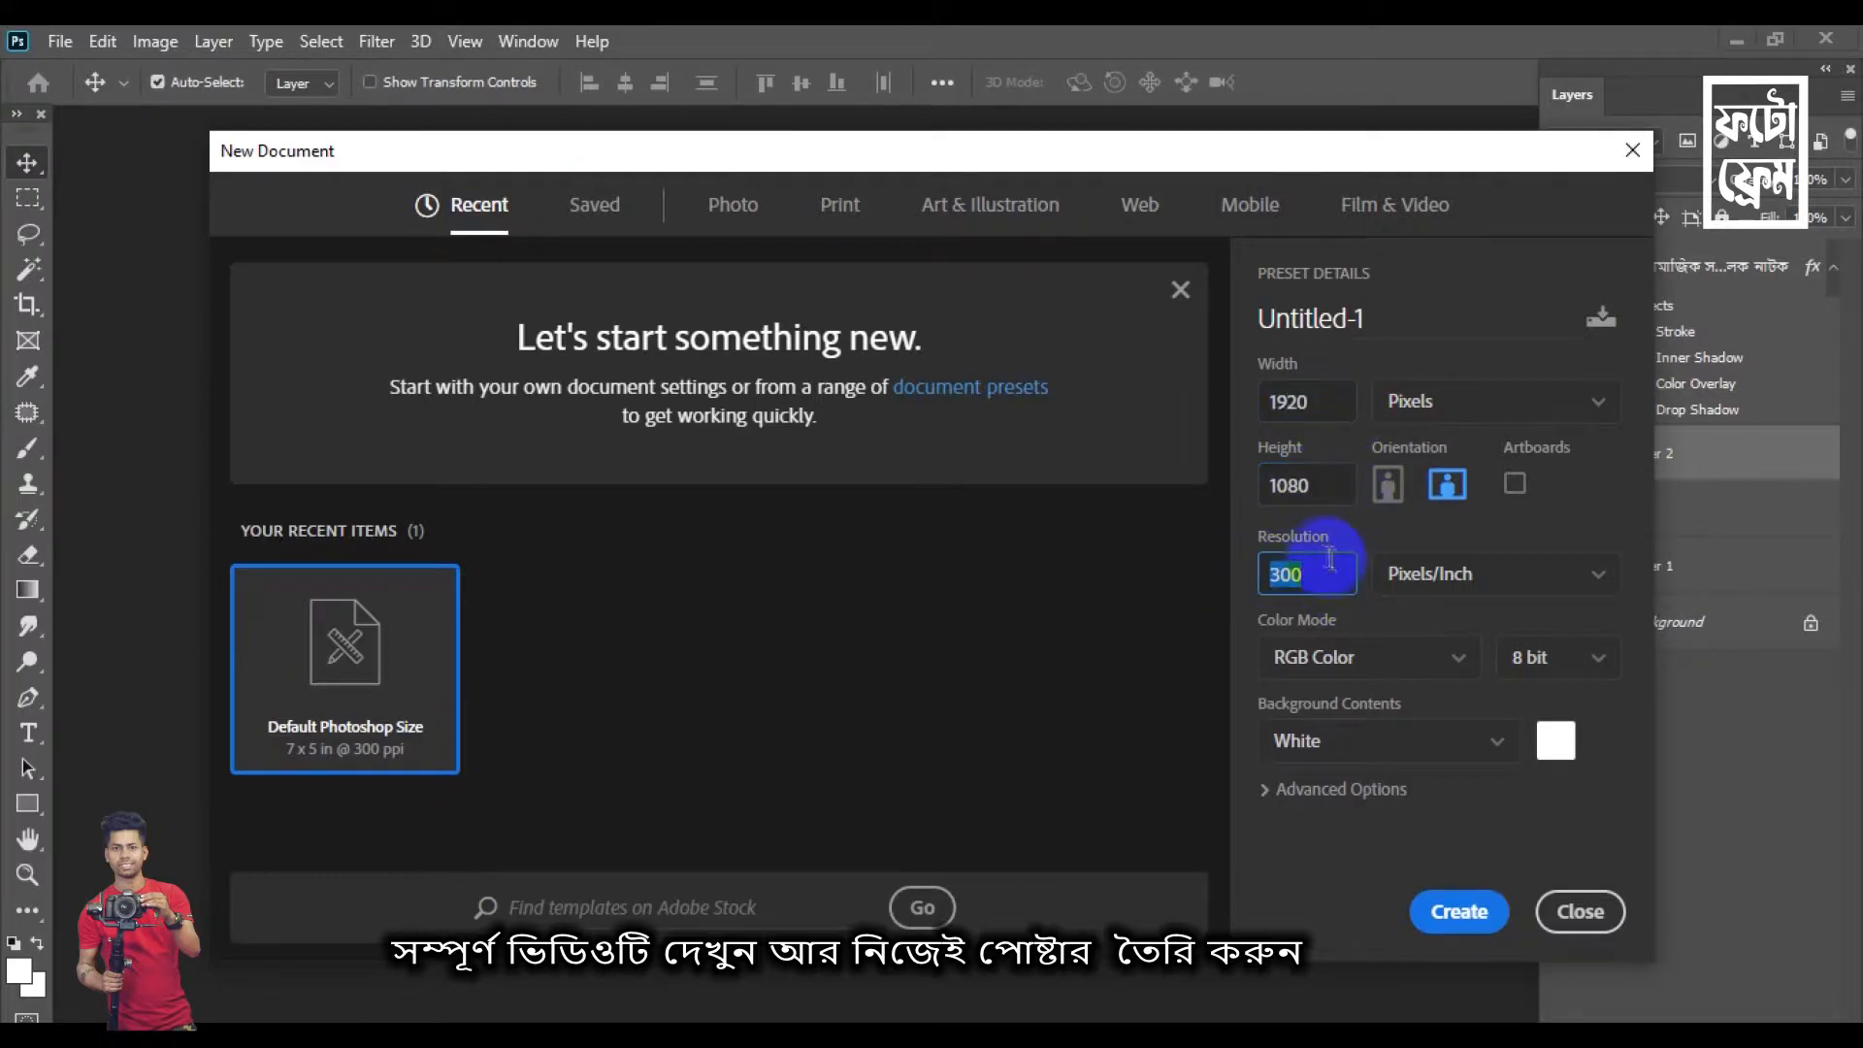
text(30000)
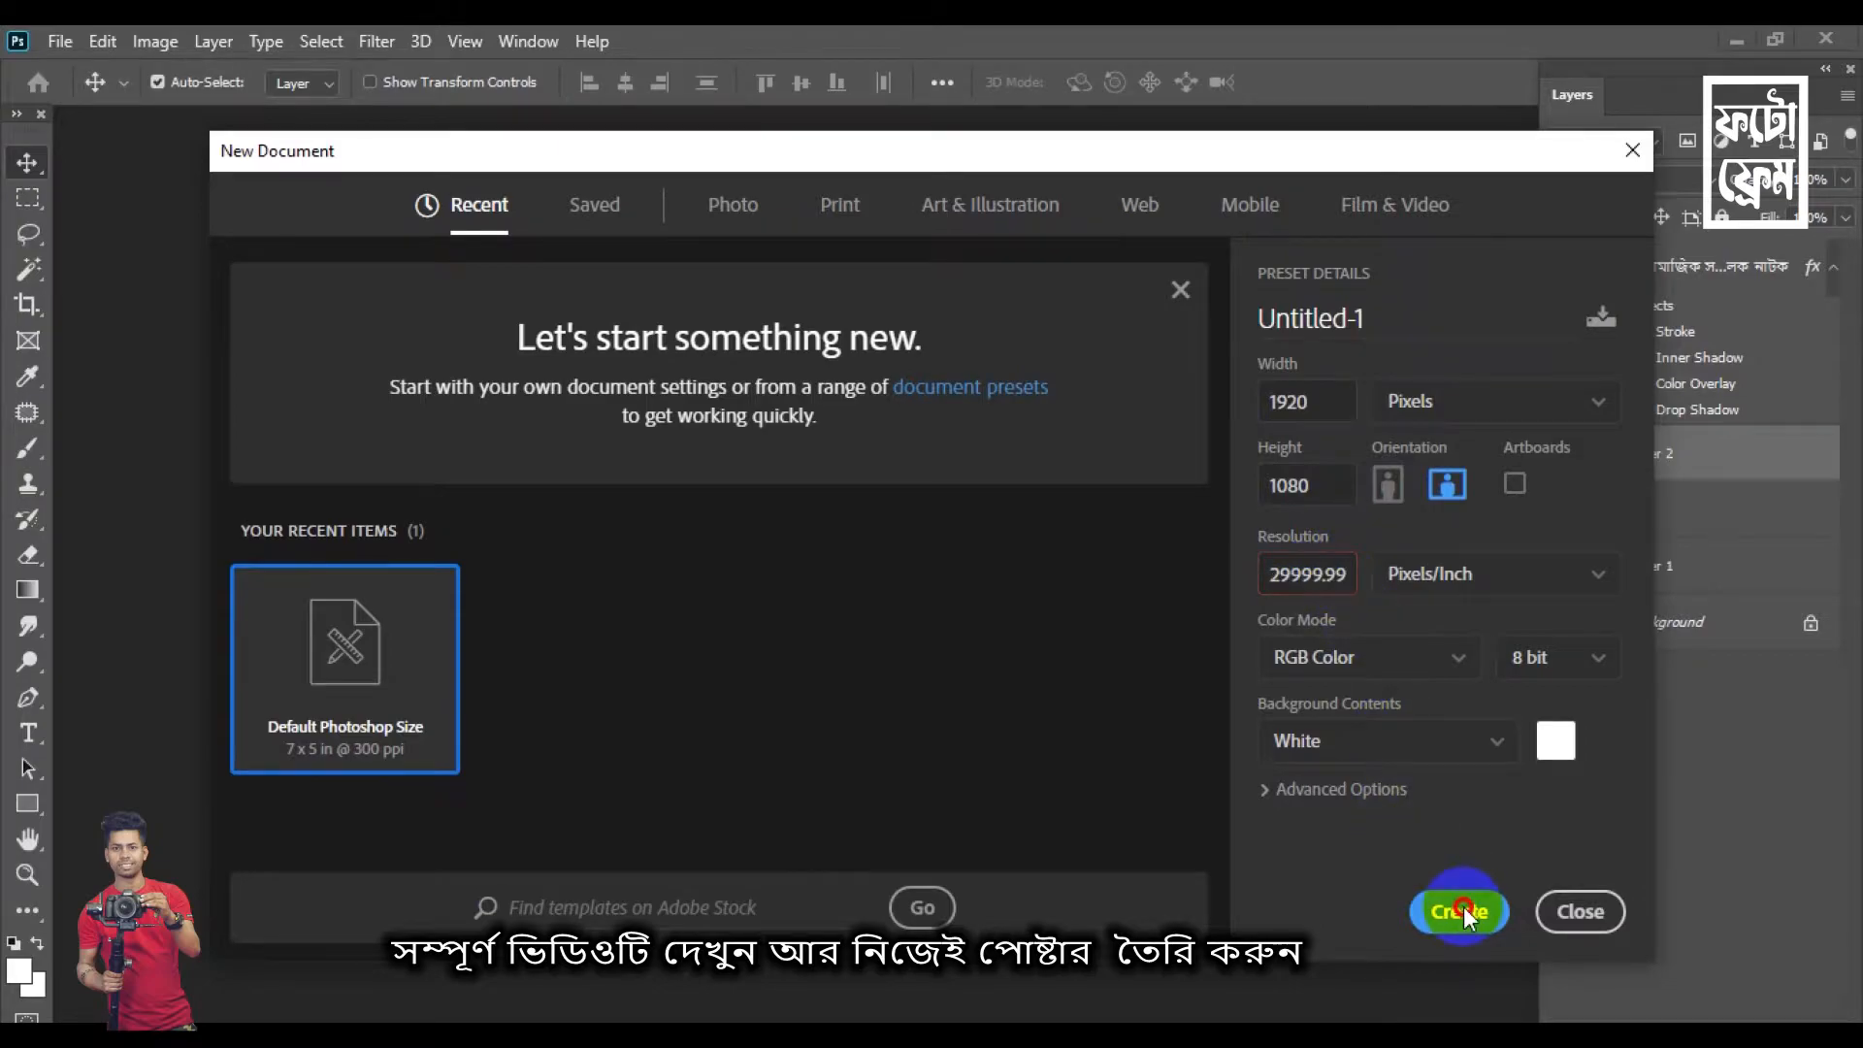
click(1463, 911)
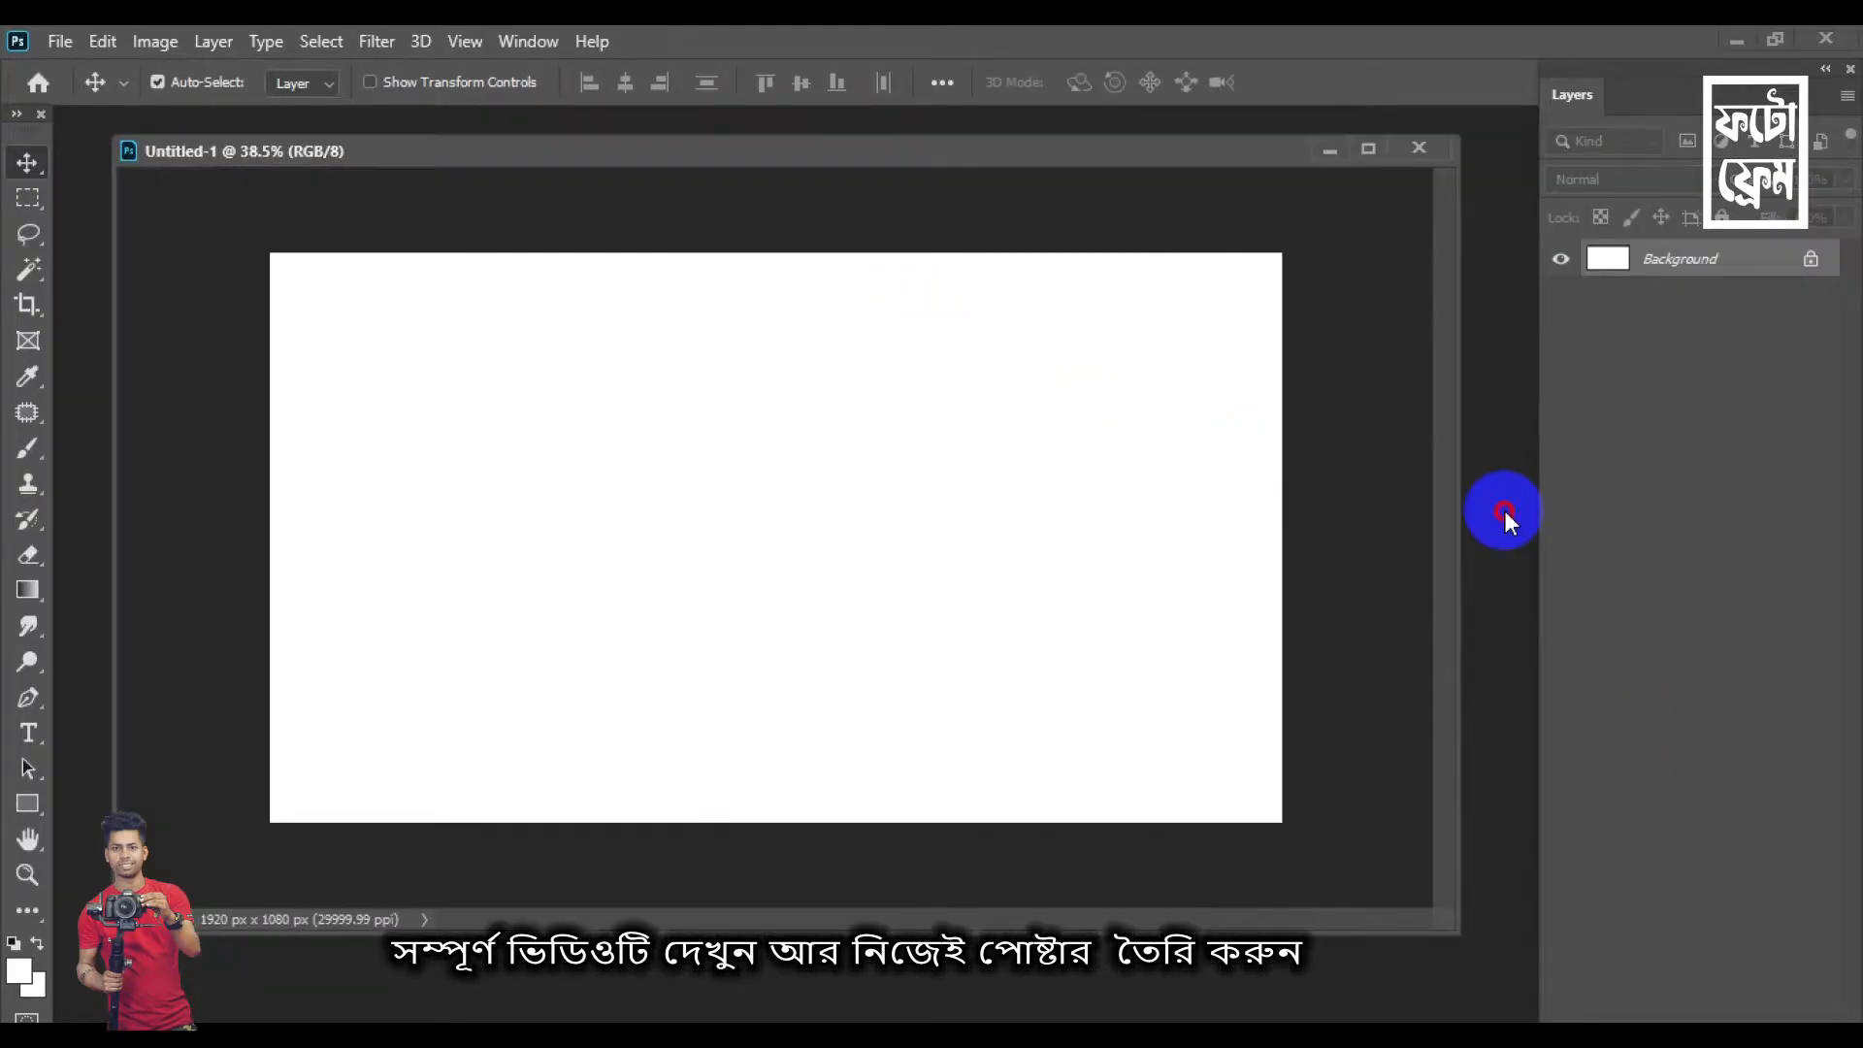
Open the photo IMG_0825 from the couple's photo folder on the Desktop
double_click(1505, 510)
click(1000, 563)
key(BackSpace)
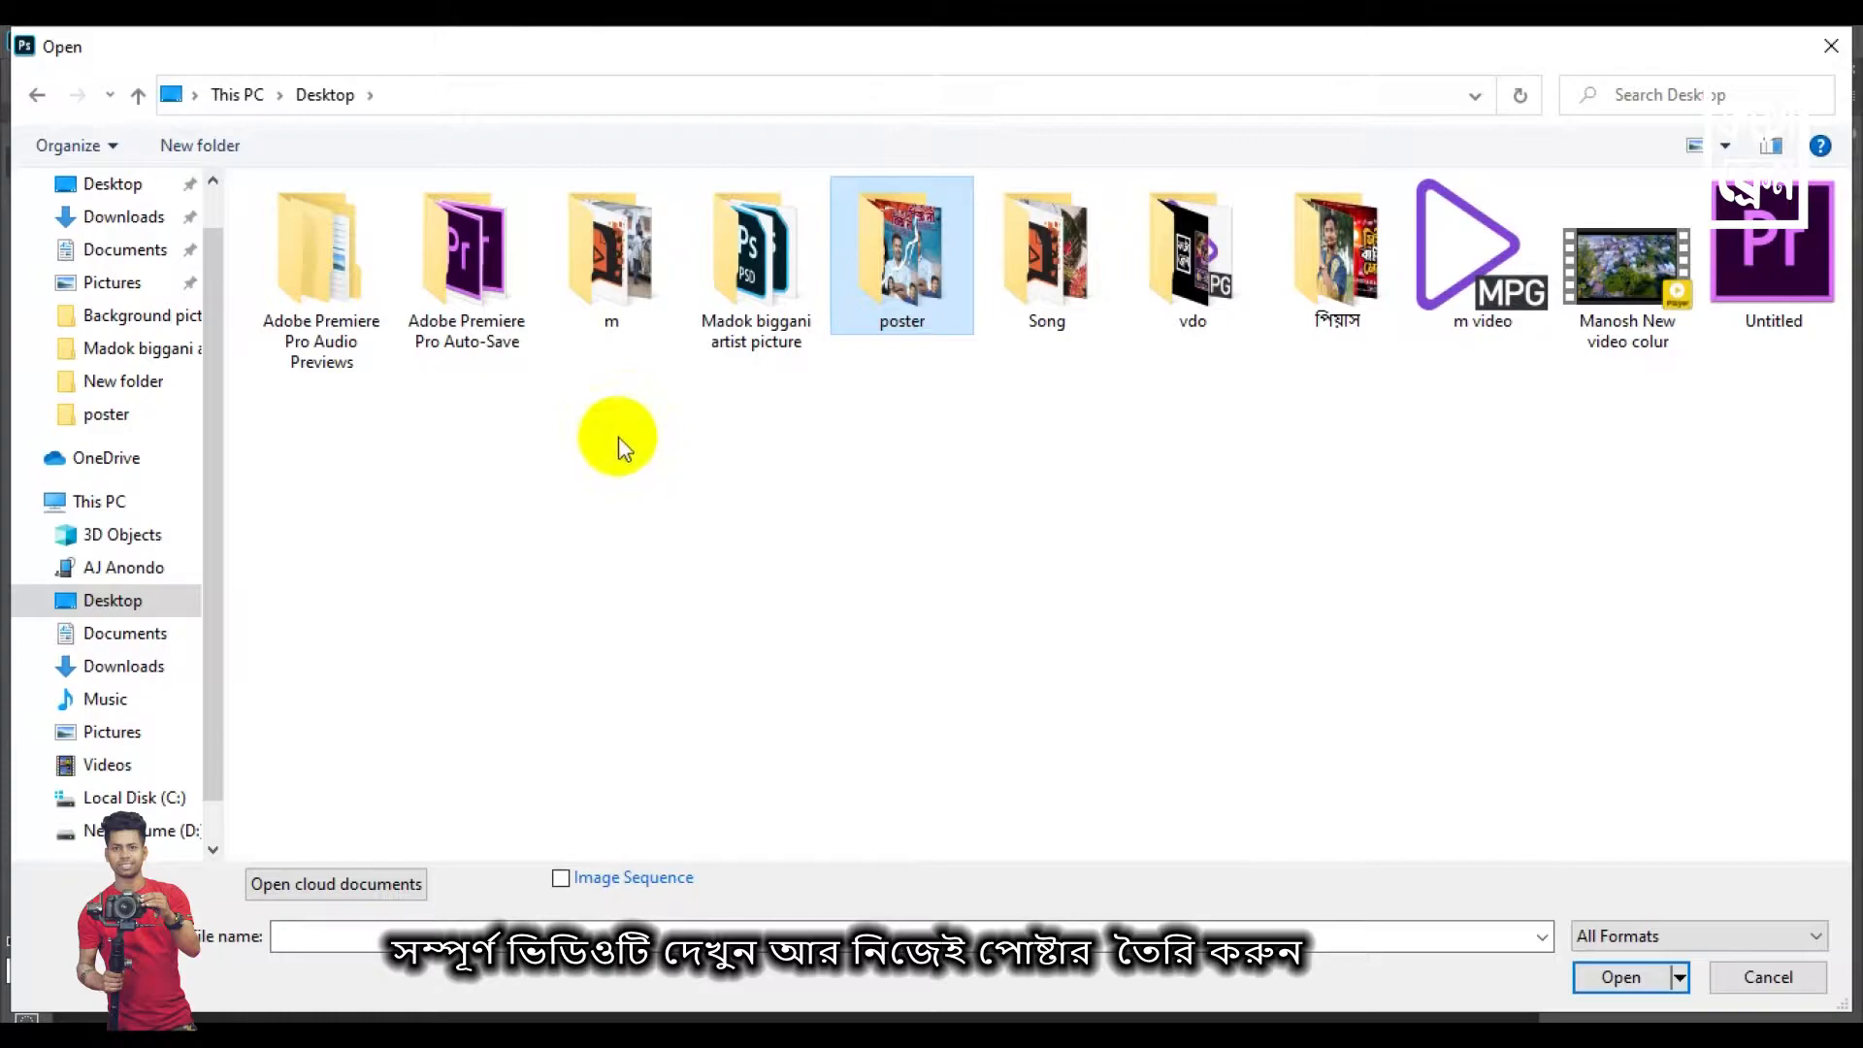
click(160, 601)
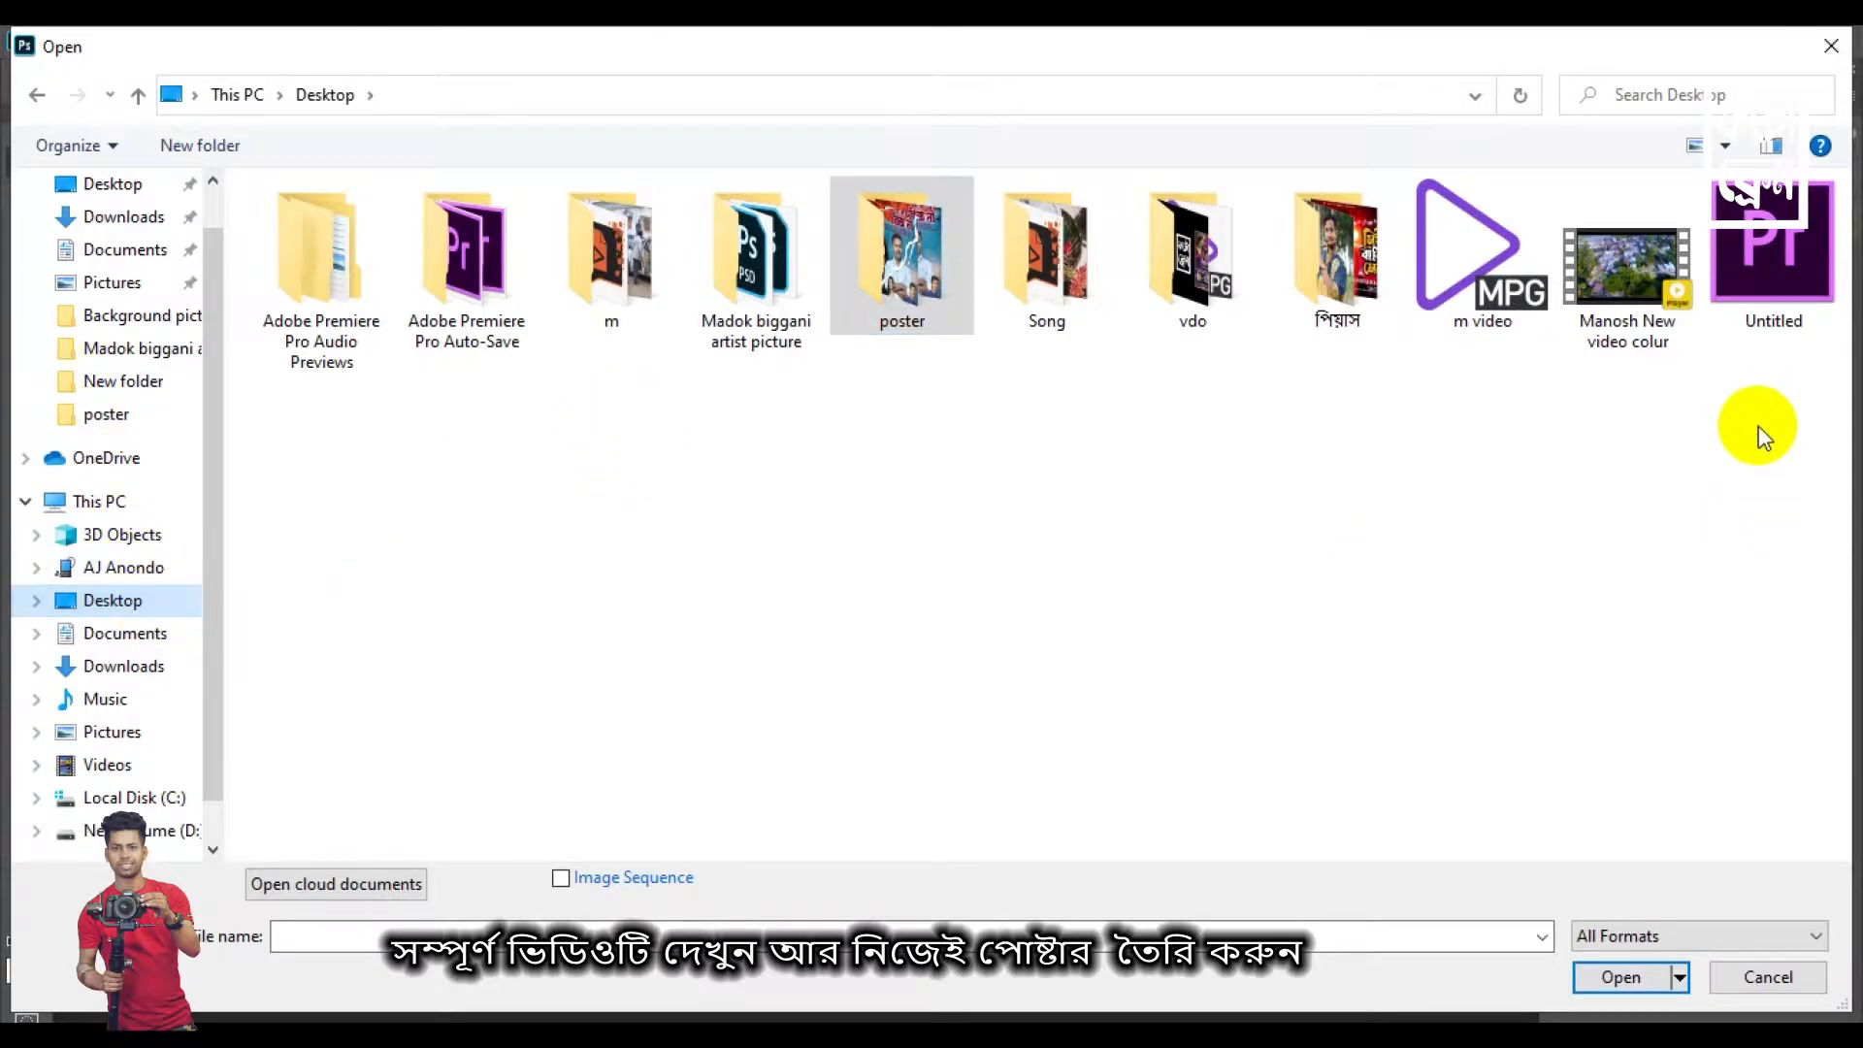
double_click(1329, 267)
ctrl+scroll(1042, 529, up, 2)
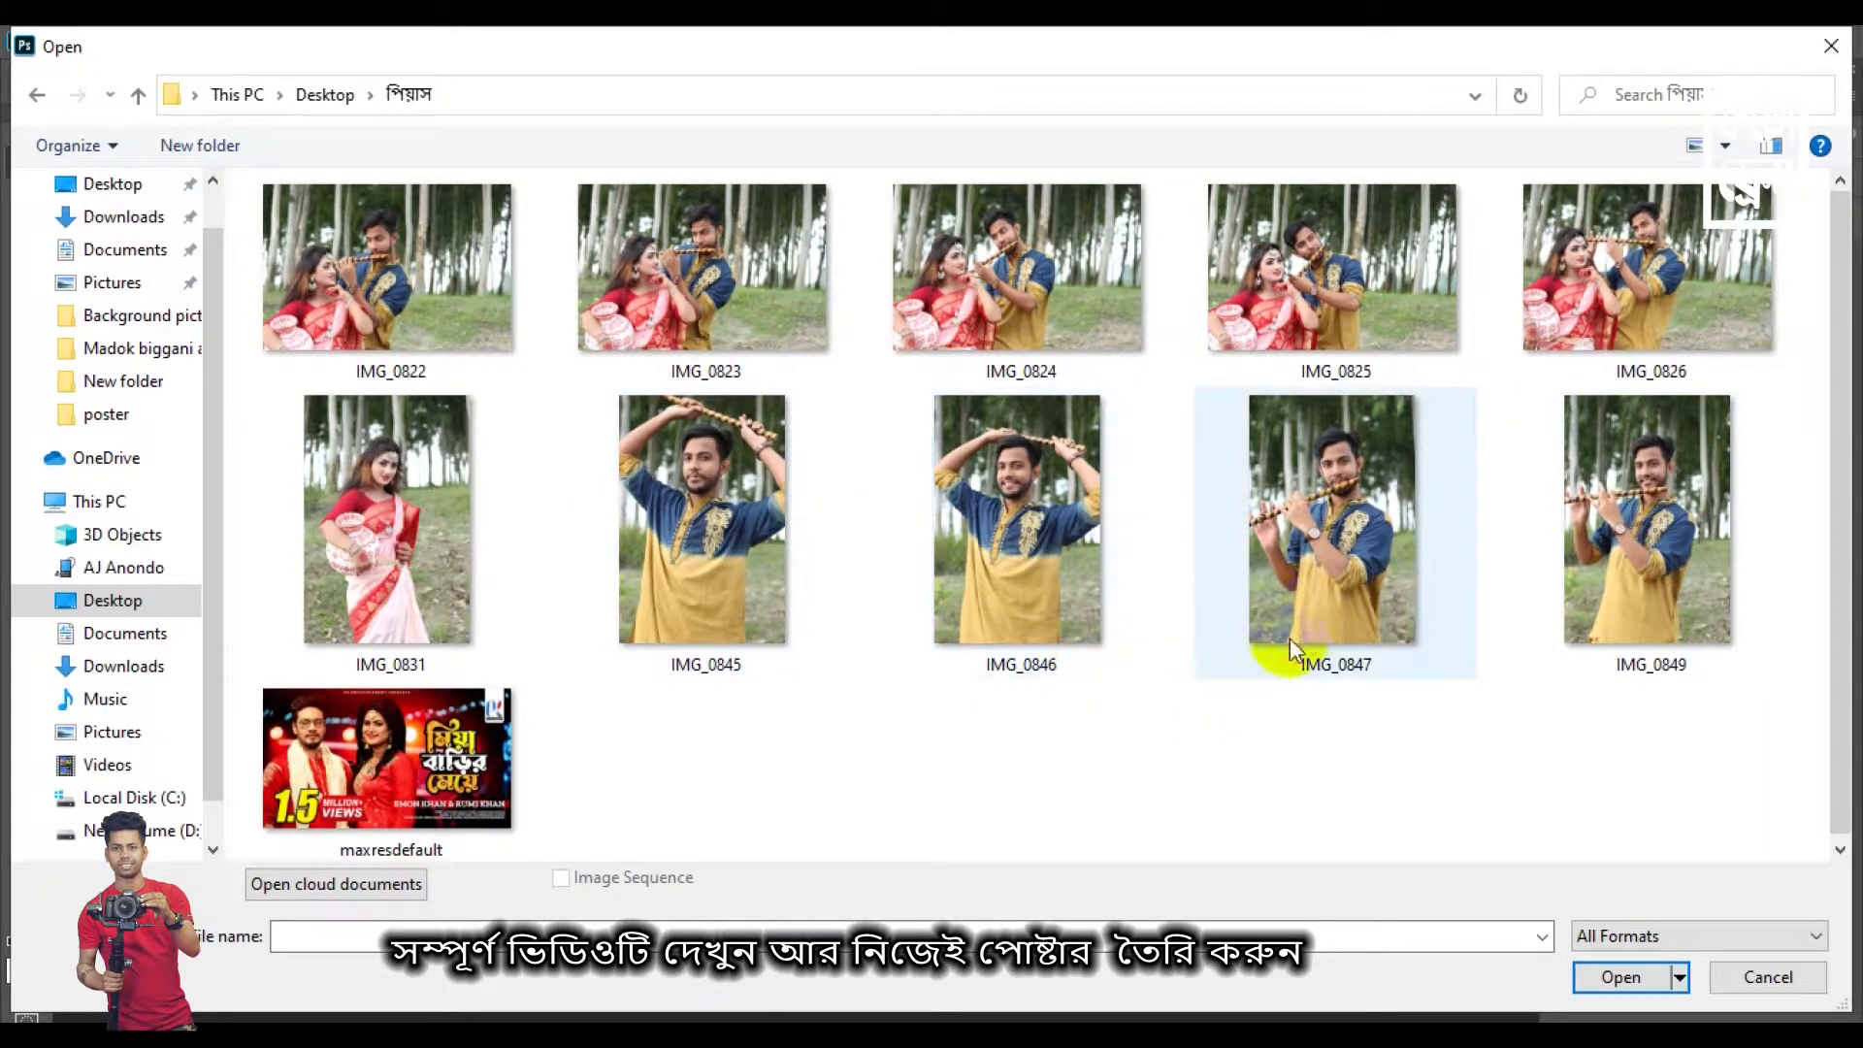
click(1342, 272)
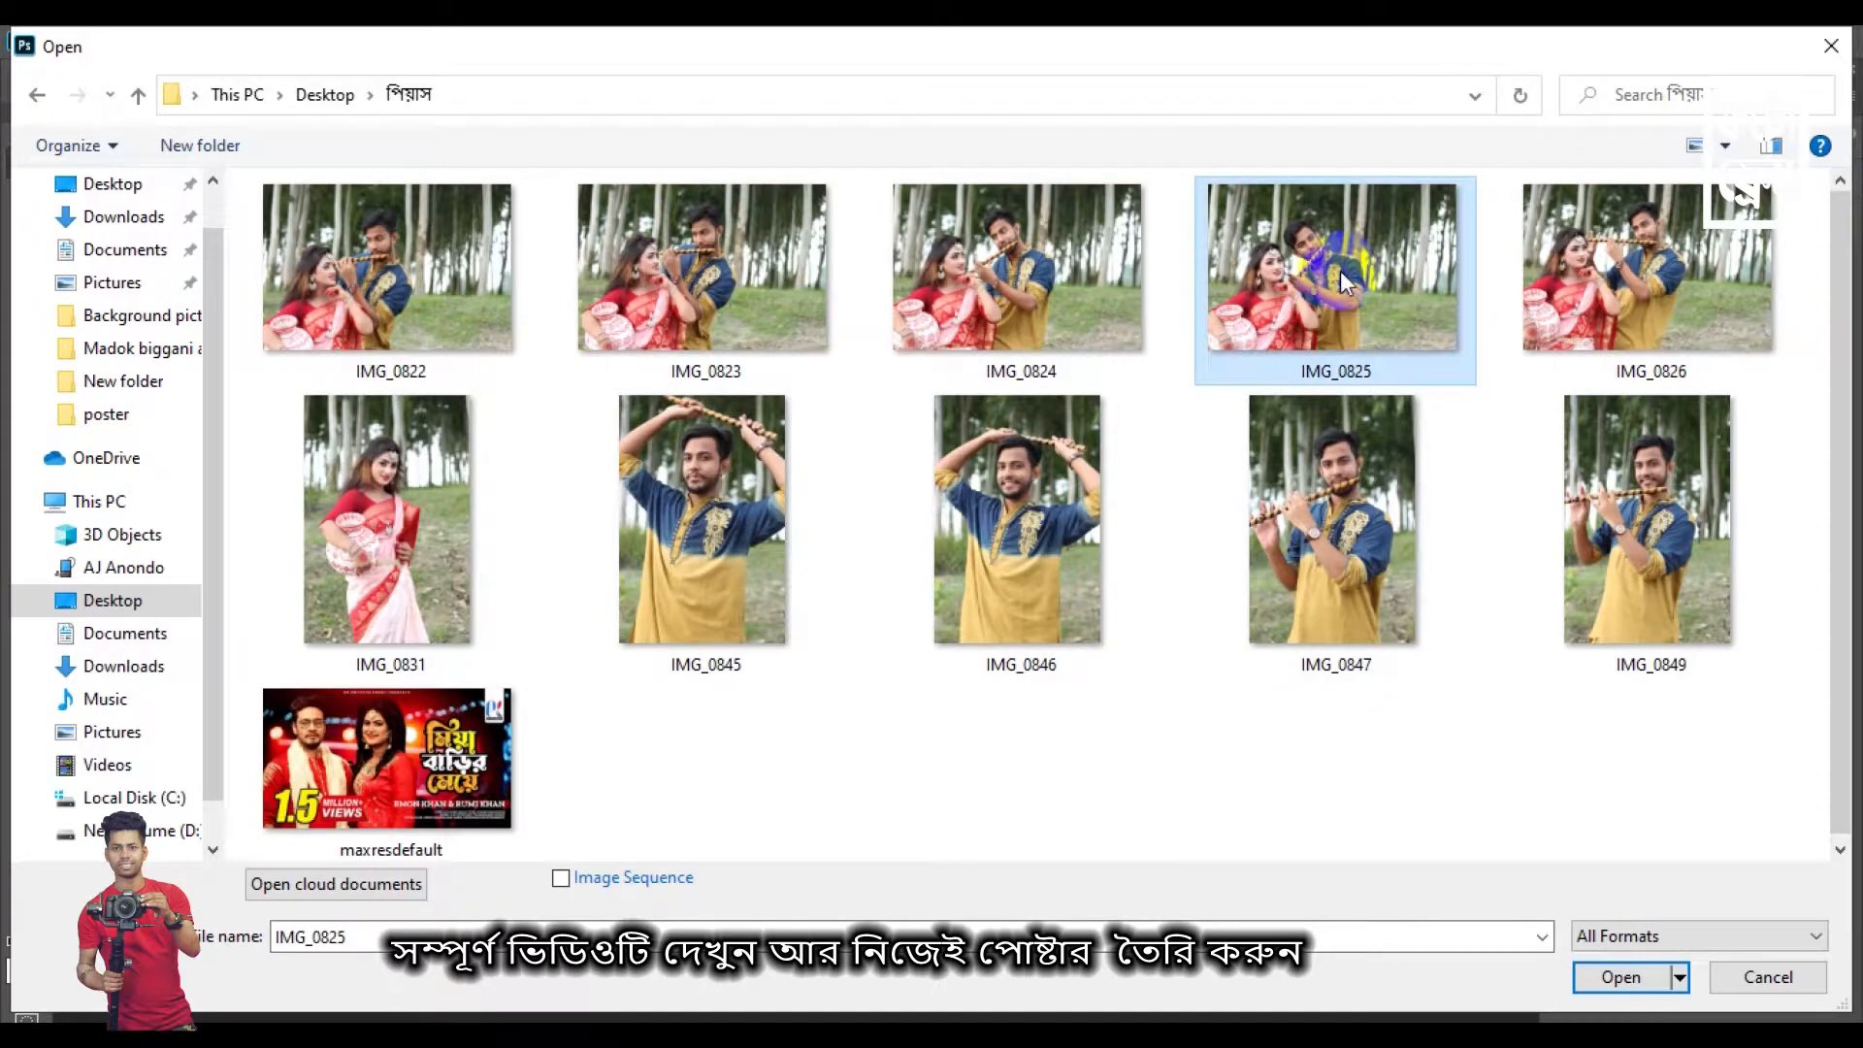
click(1619, 977)
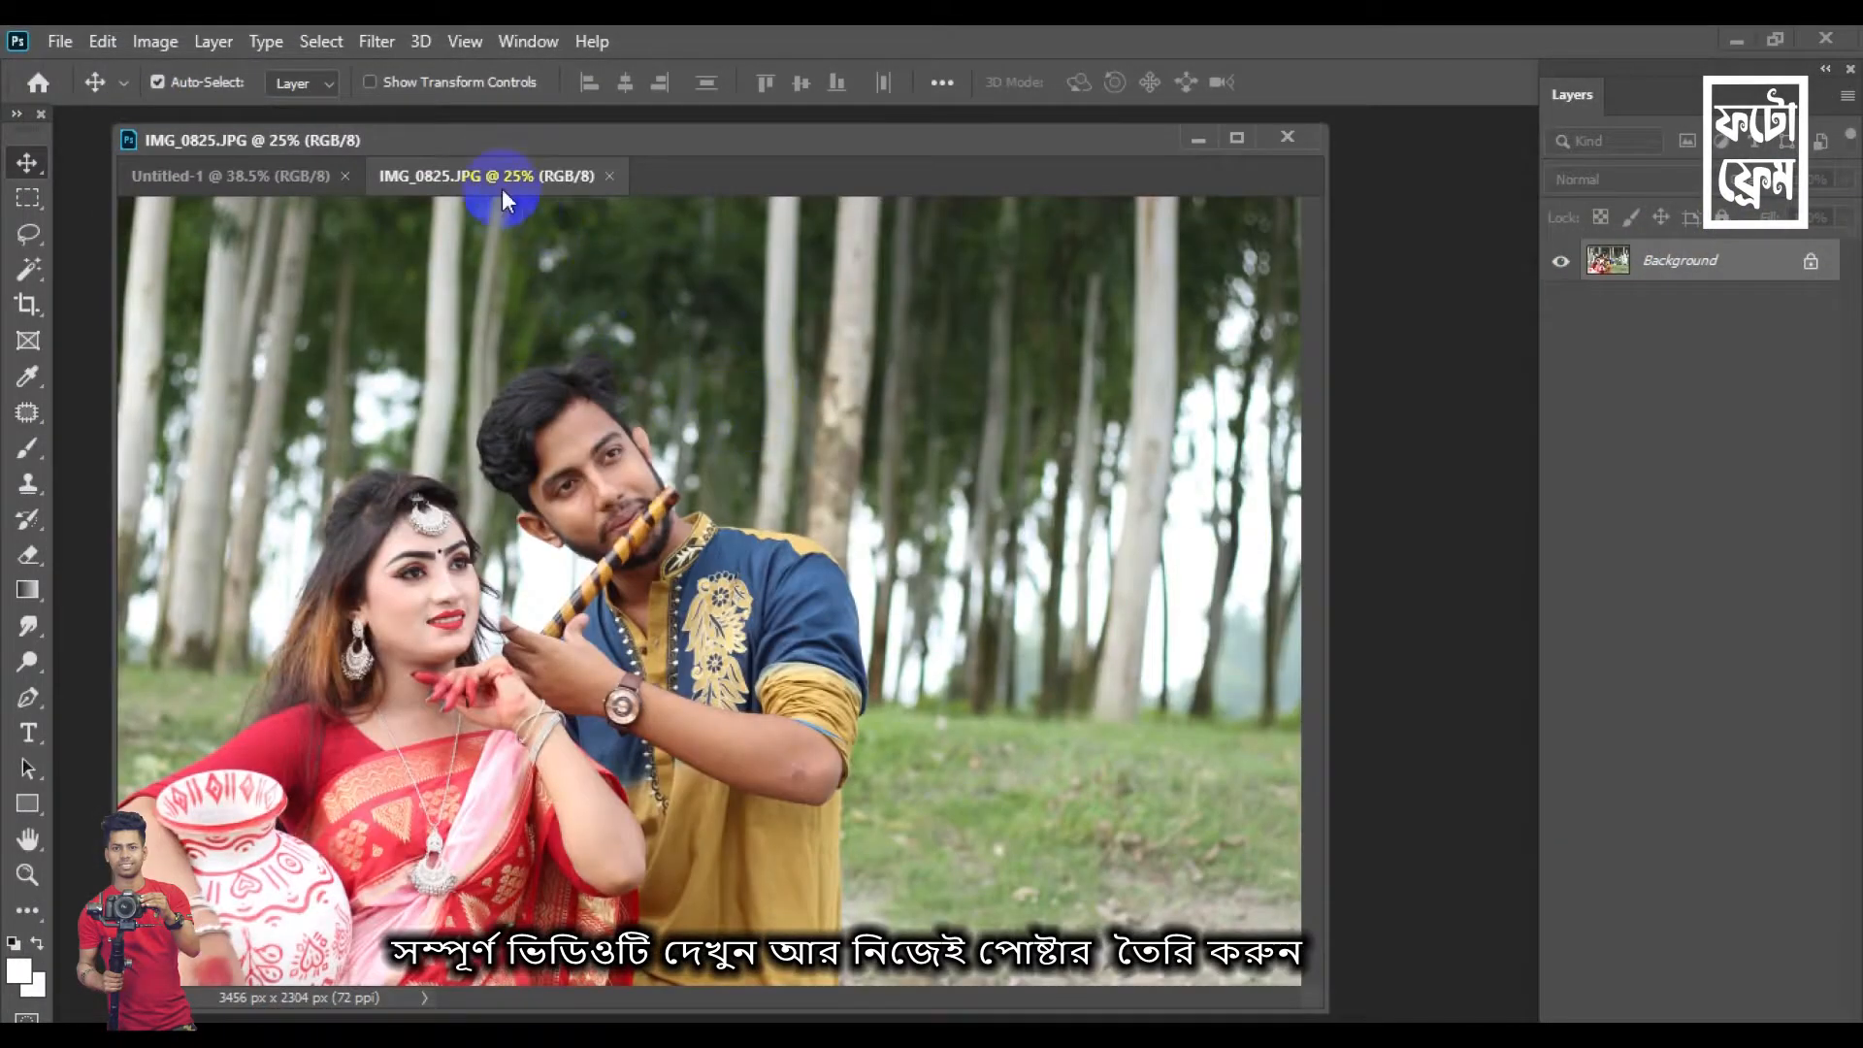
Separate the IMG_0825 window from the blank document and dock it so it fills the workspace
drag(503, 183, 515, 208)
click(1194, 138)
drag(1112, 152, 1075, 121)
scroll(888, 373, up, 9)
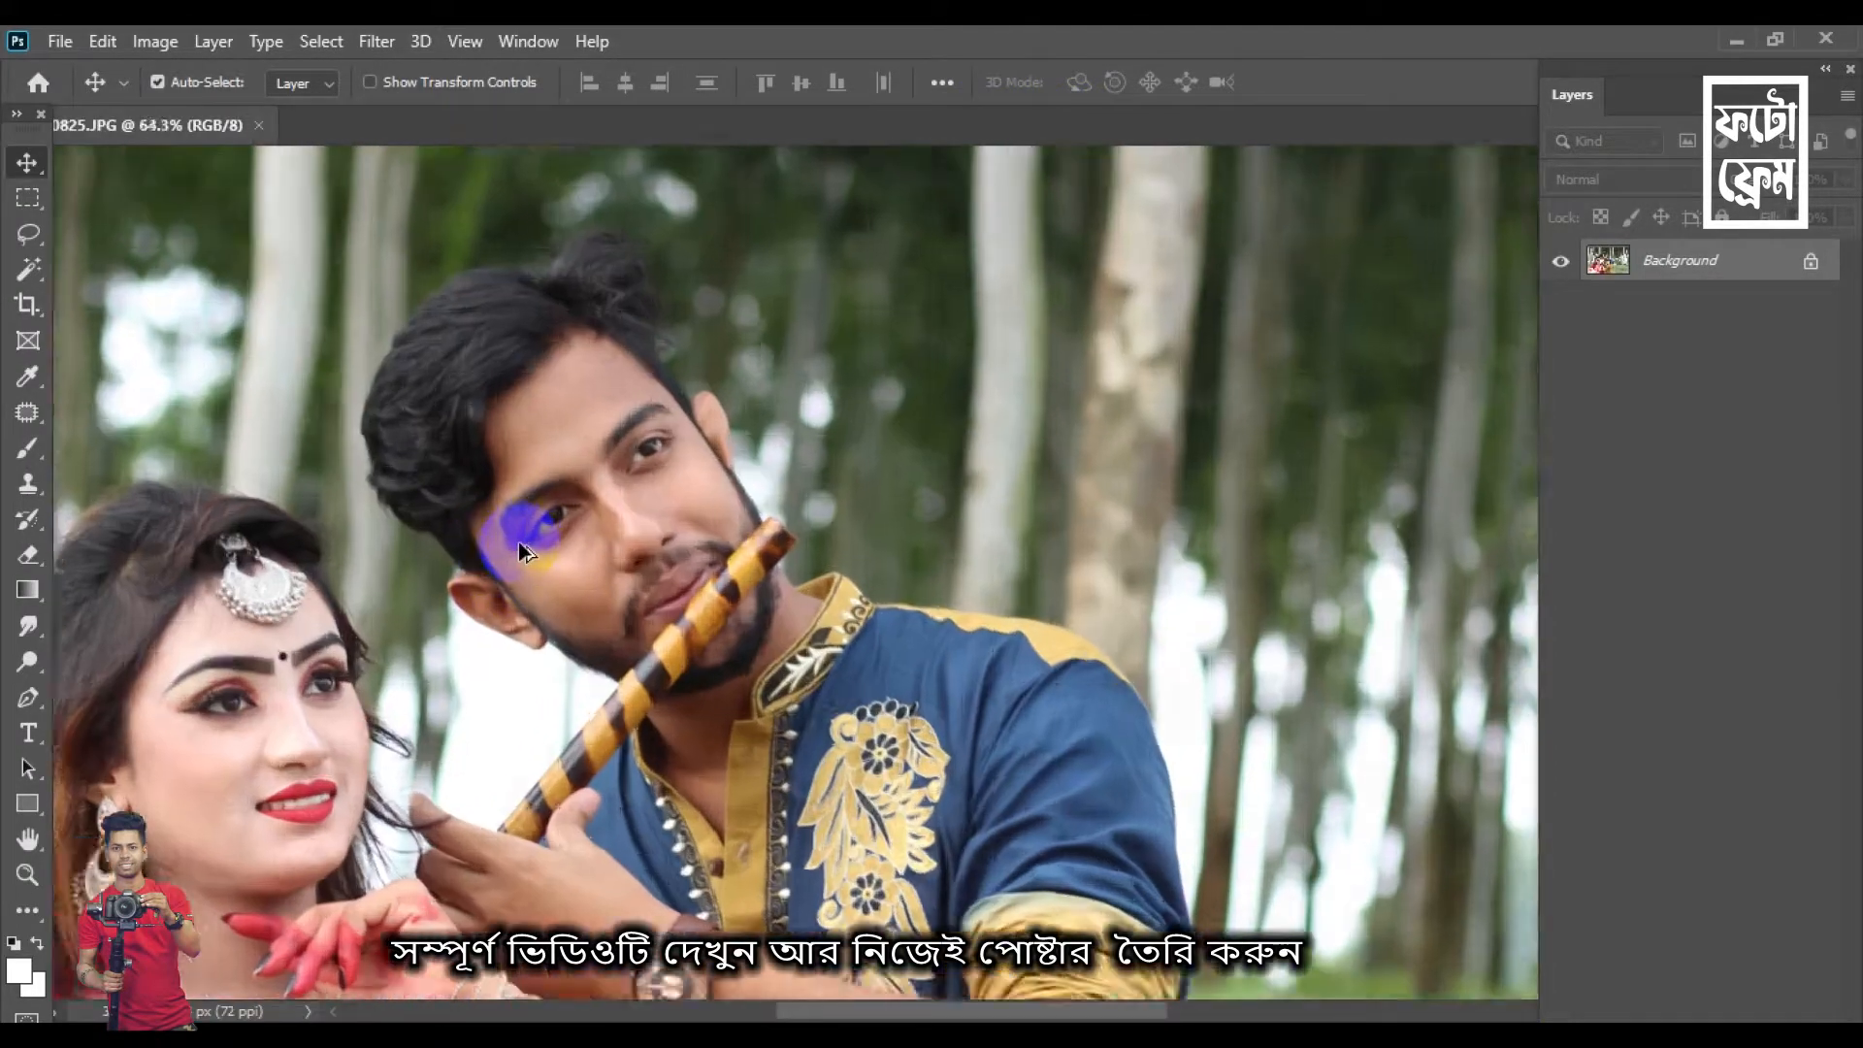
scroll(518, 542, down, 9)
Duplicate the photo's Background layer
click(1746, 276)
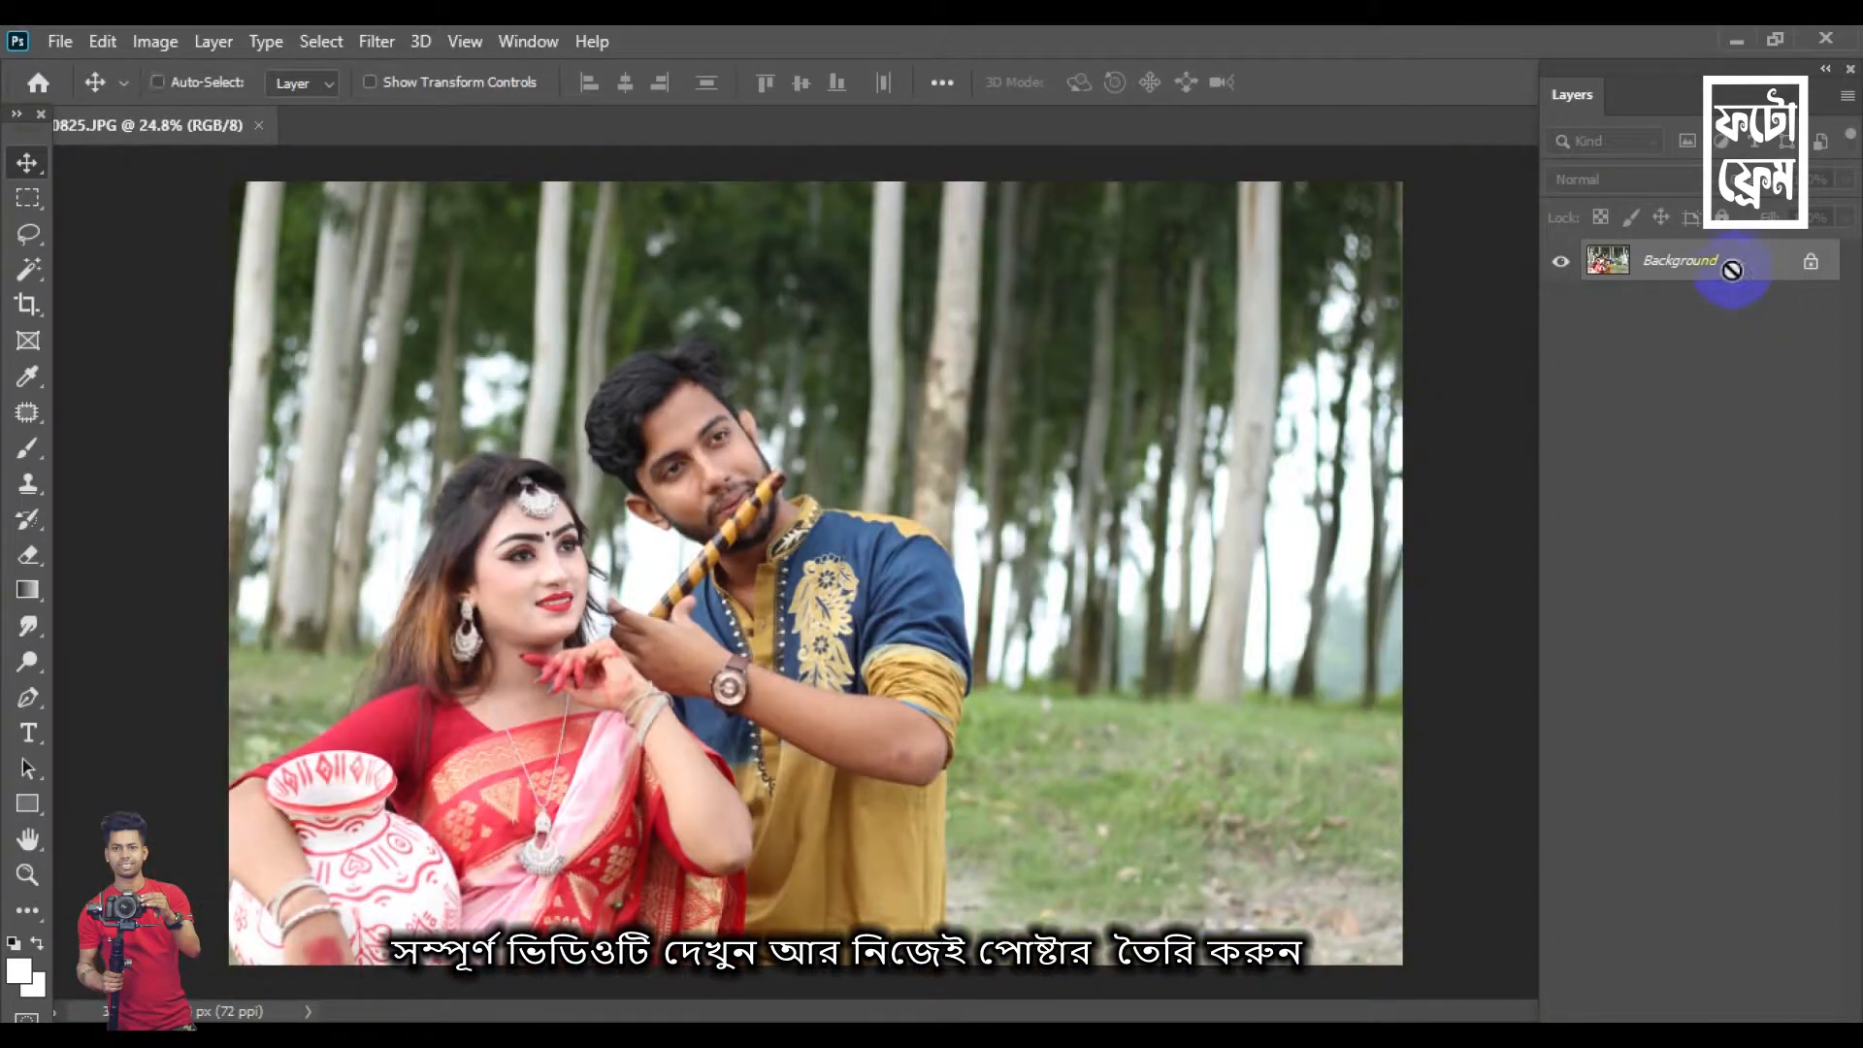
key(ctrl+j)
scroll(730, 446, up, 14)
scroll(731, 446, down, 6)
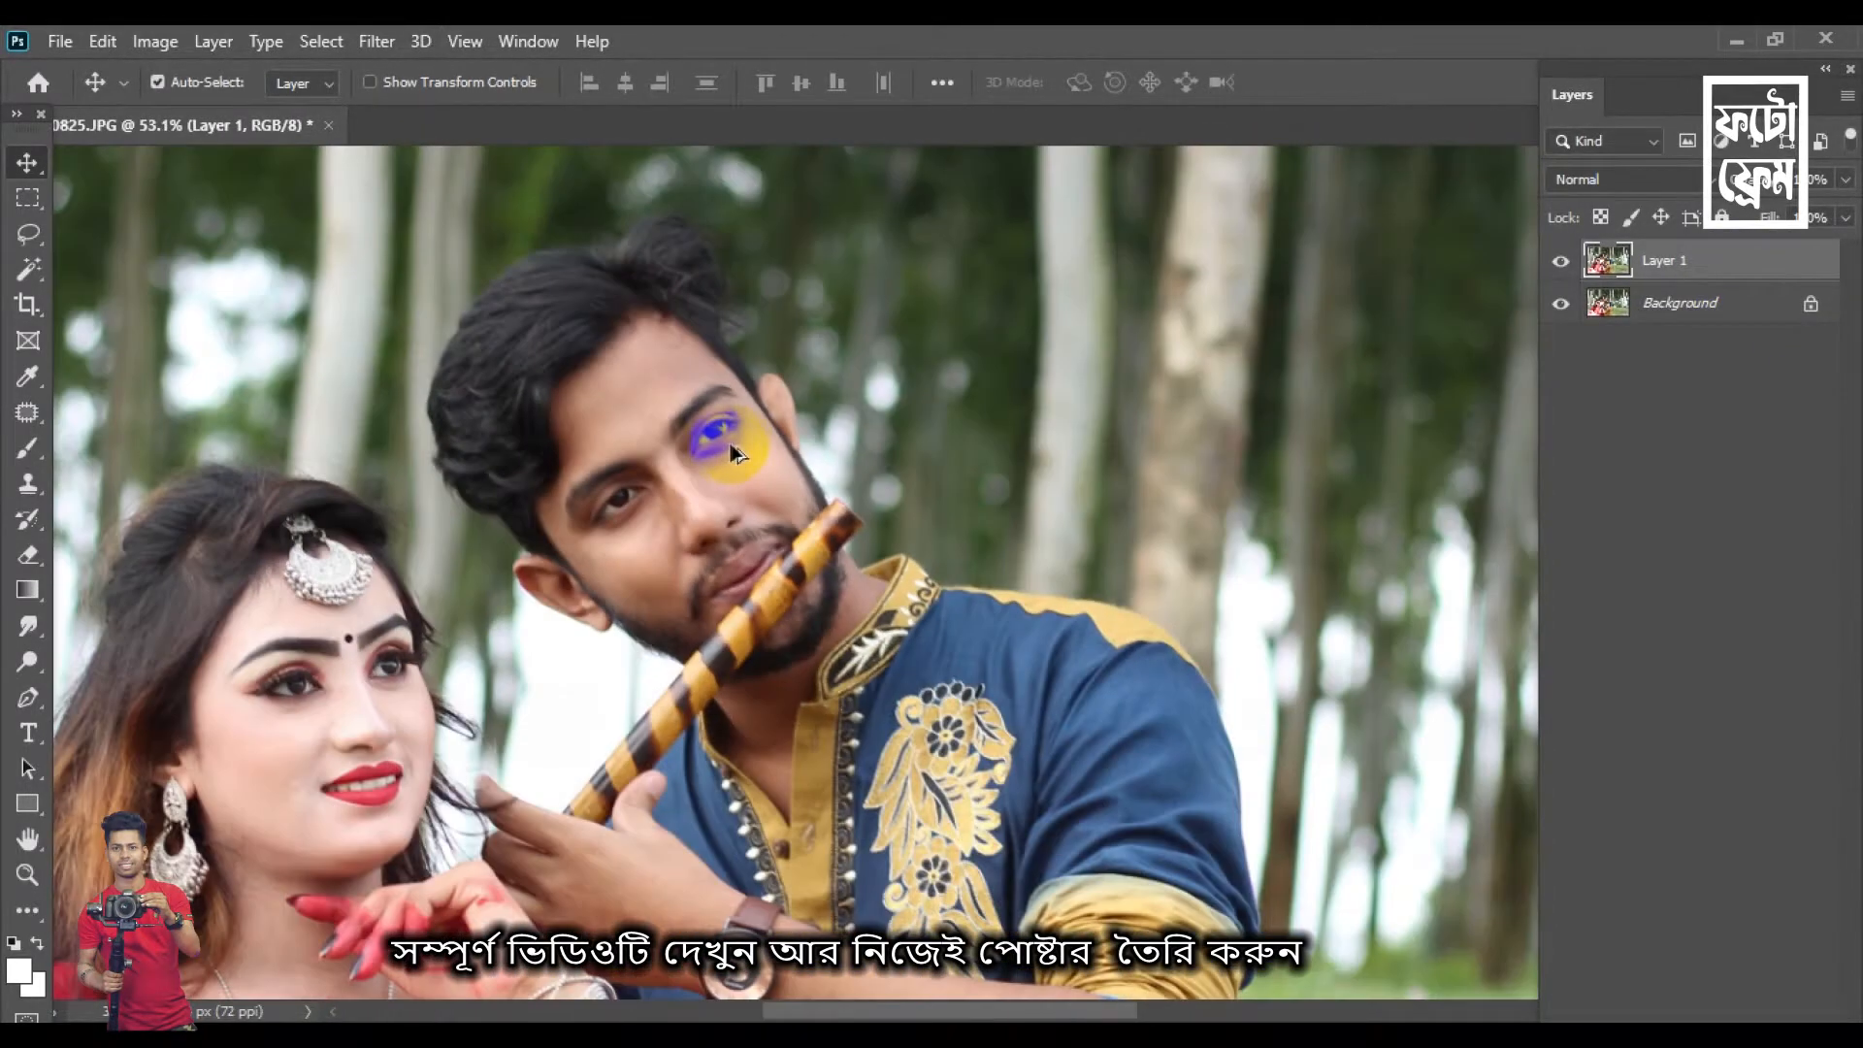
scroll(735, 452, down, 6)
Apply the SkinFiner filter to Layer 1 with smoothing Amount 85, Medium +100 and Coarse -100
click(376, 40)
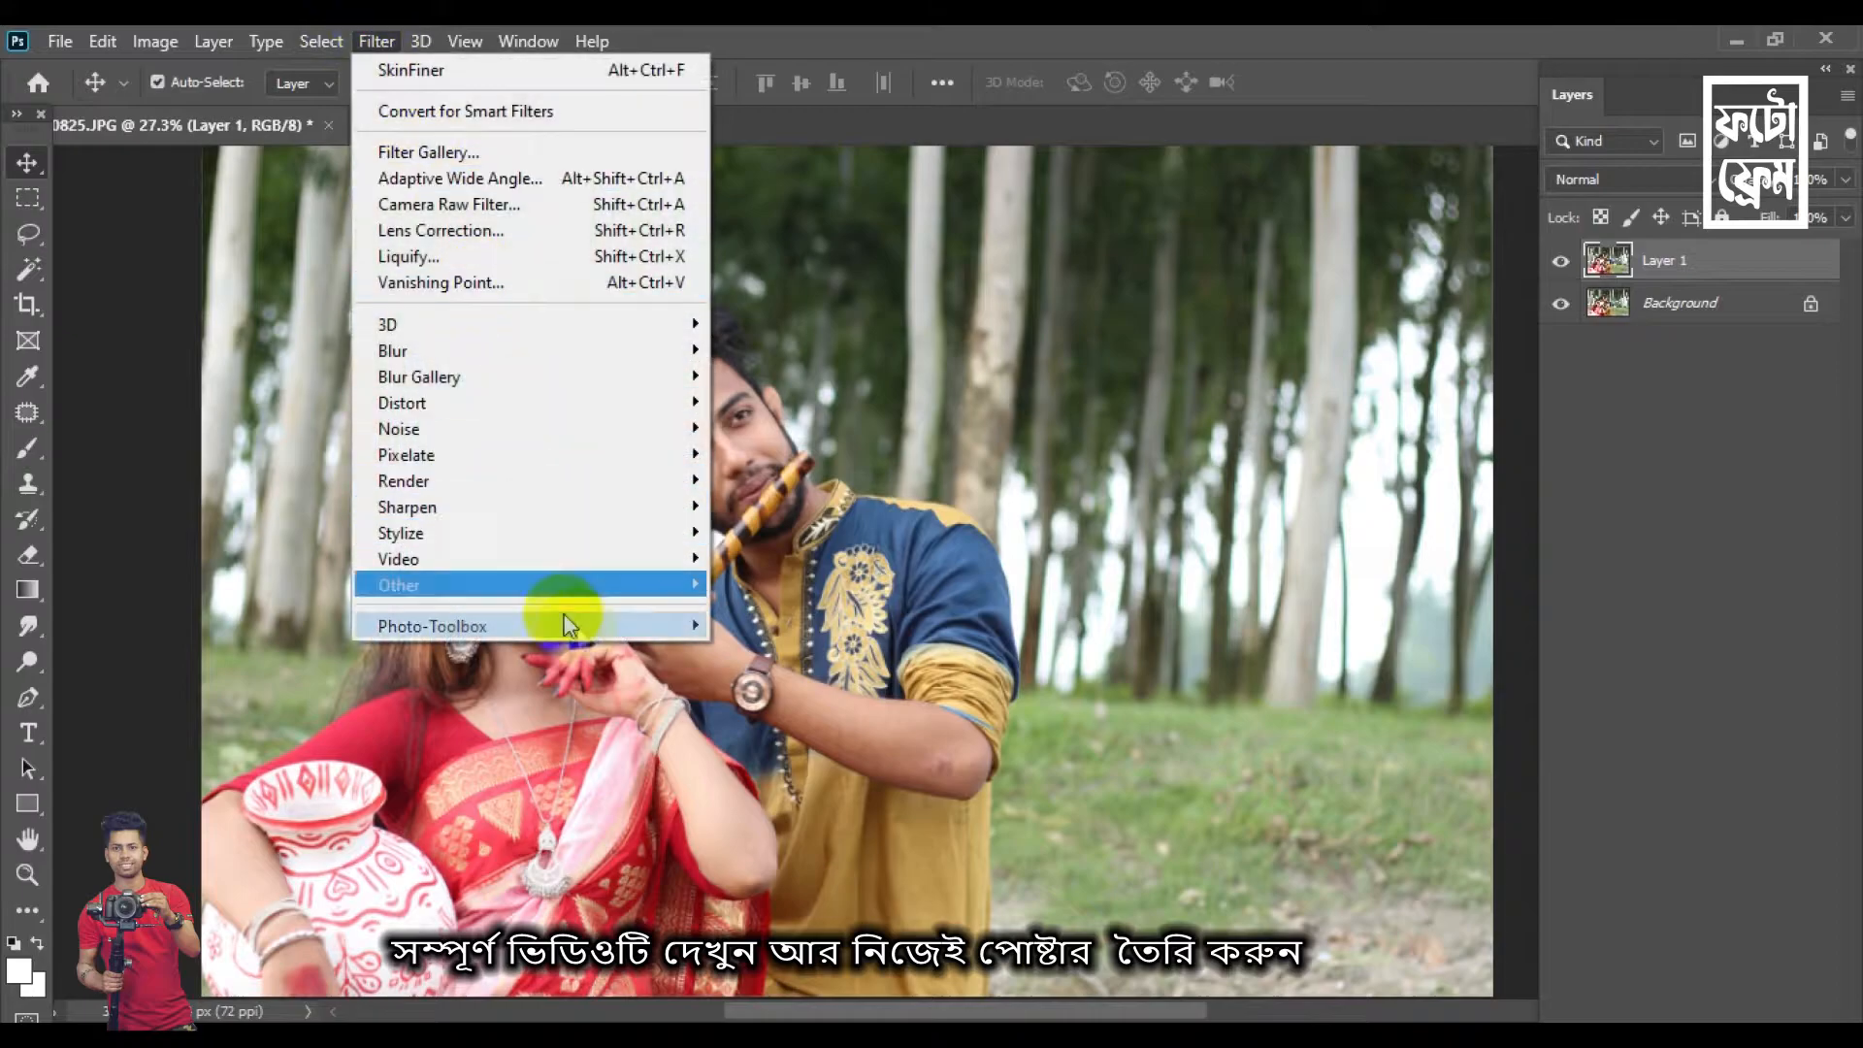
mouse_move(601, 623)
click(791, 626)
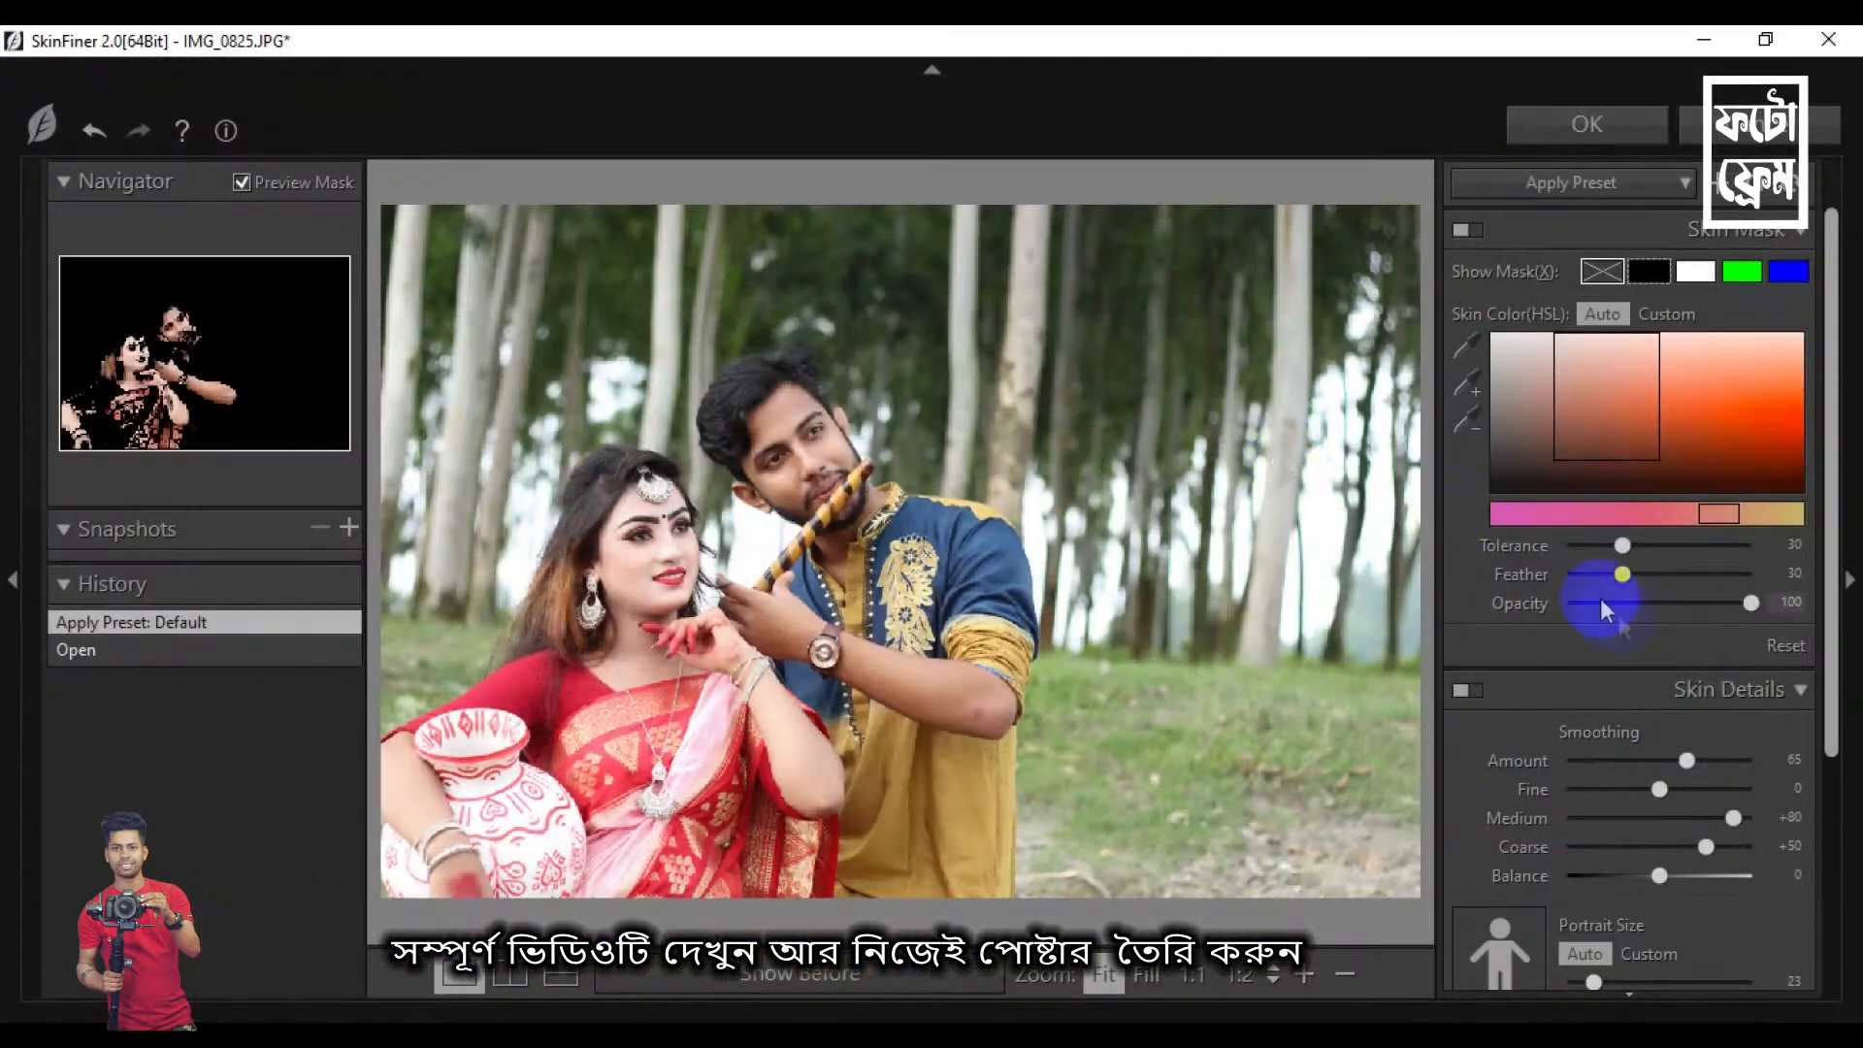
click(1709, 832)
drag(1586, 847, 1583, 847)
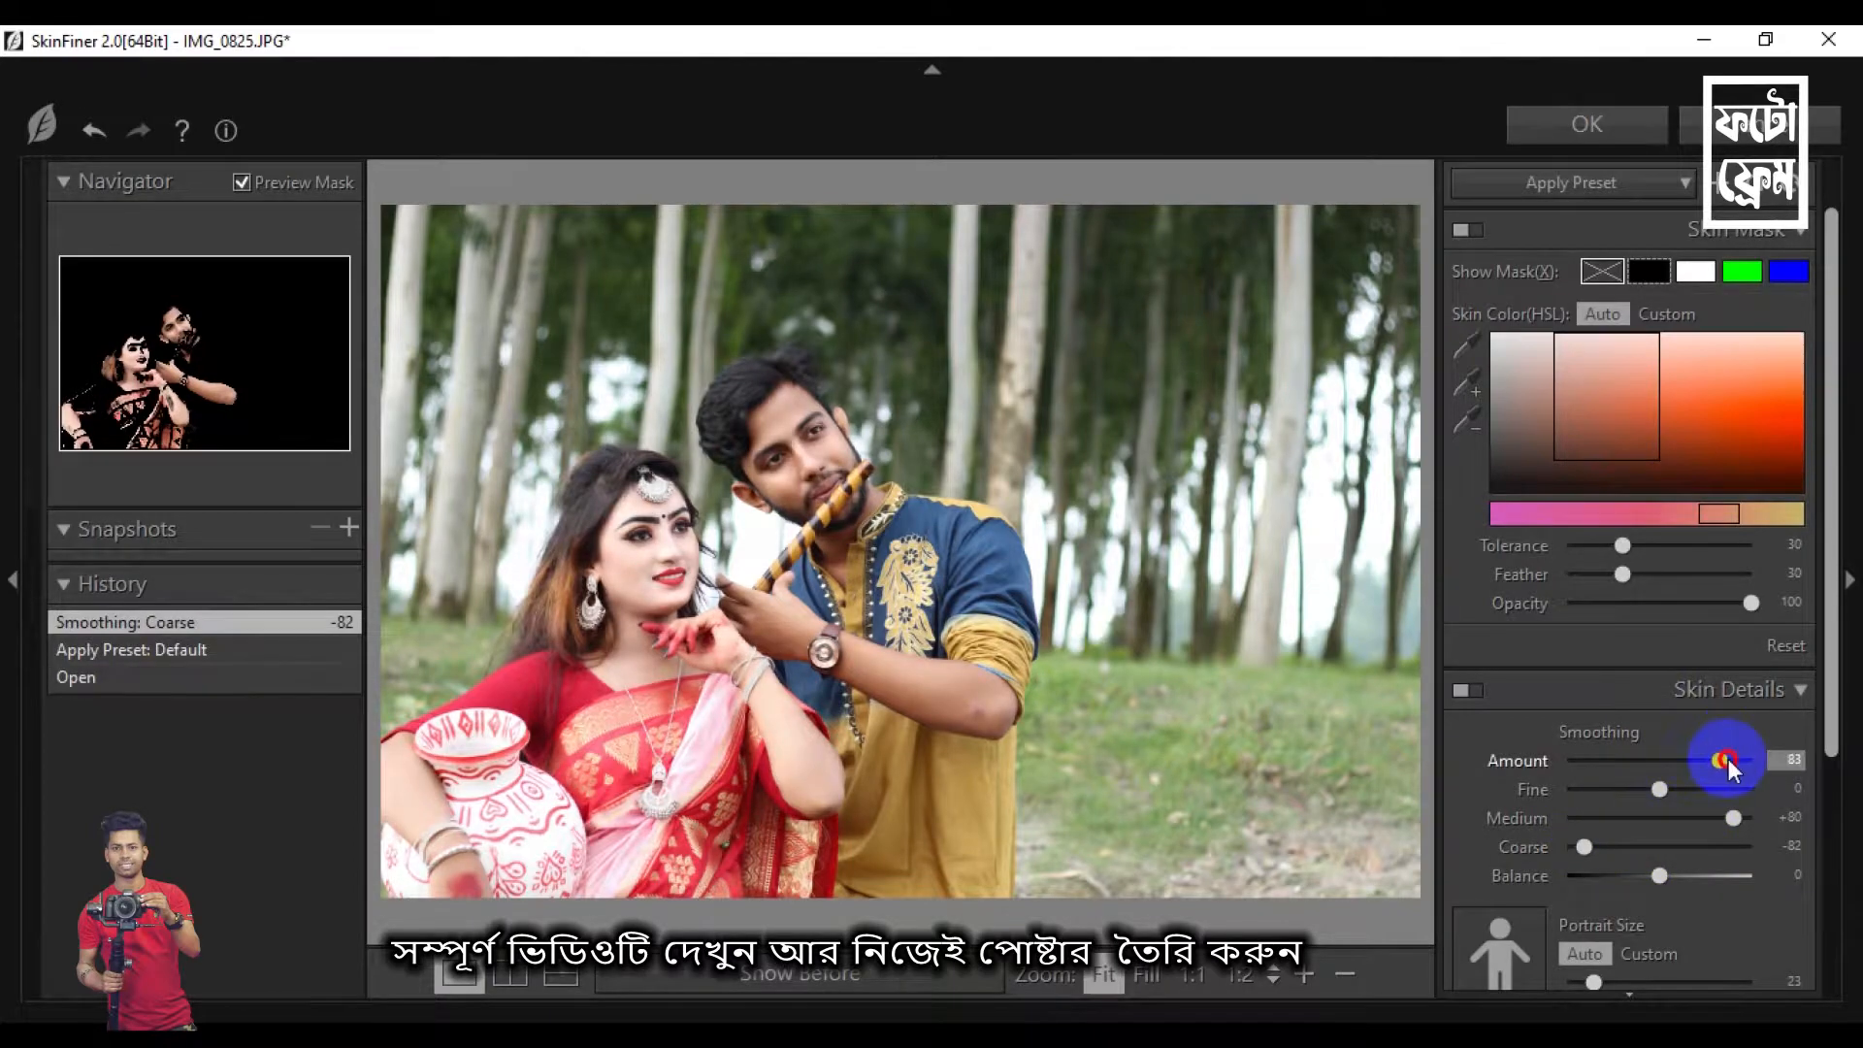
drag(1727, 766, 1725, 760)
click(1754, 817)
click(1596, 849)
drag(1546, 850, 1546, 850)
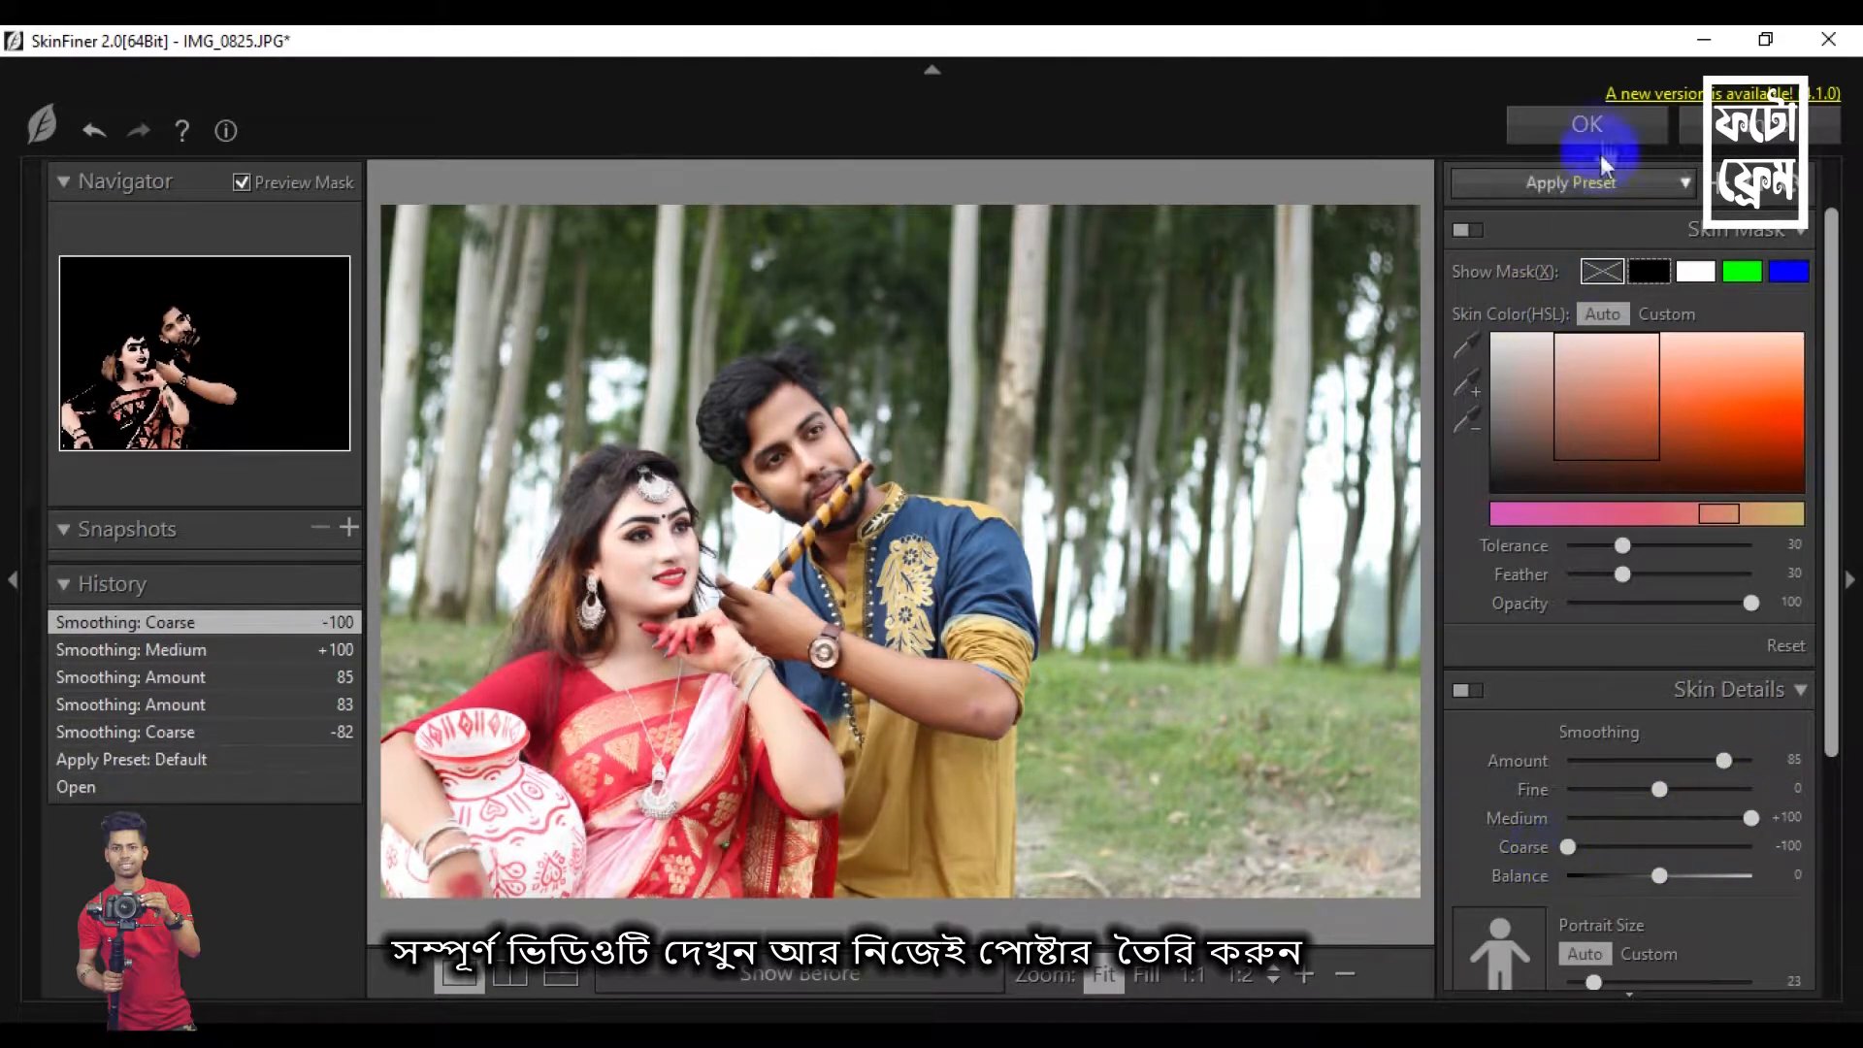
click(1592, 136)
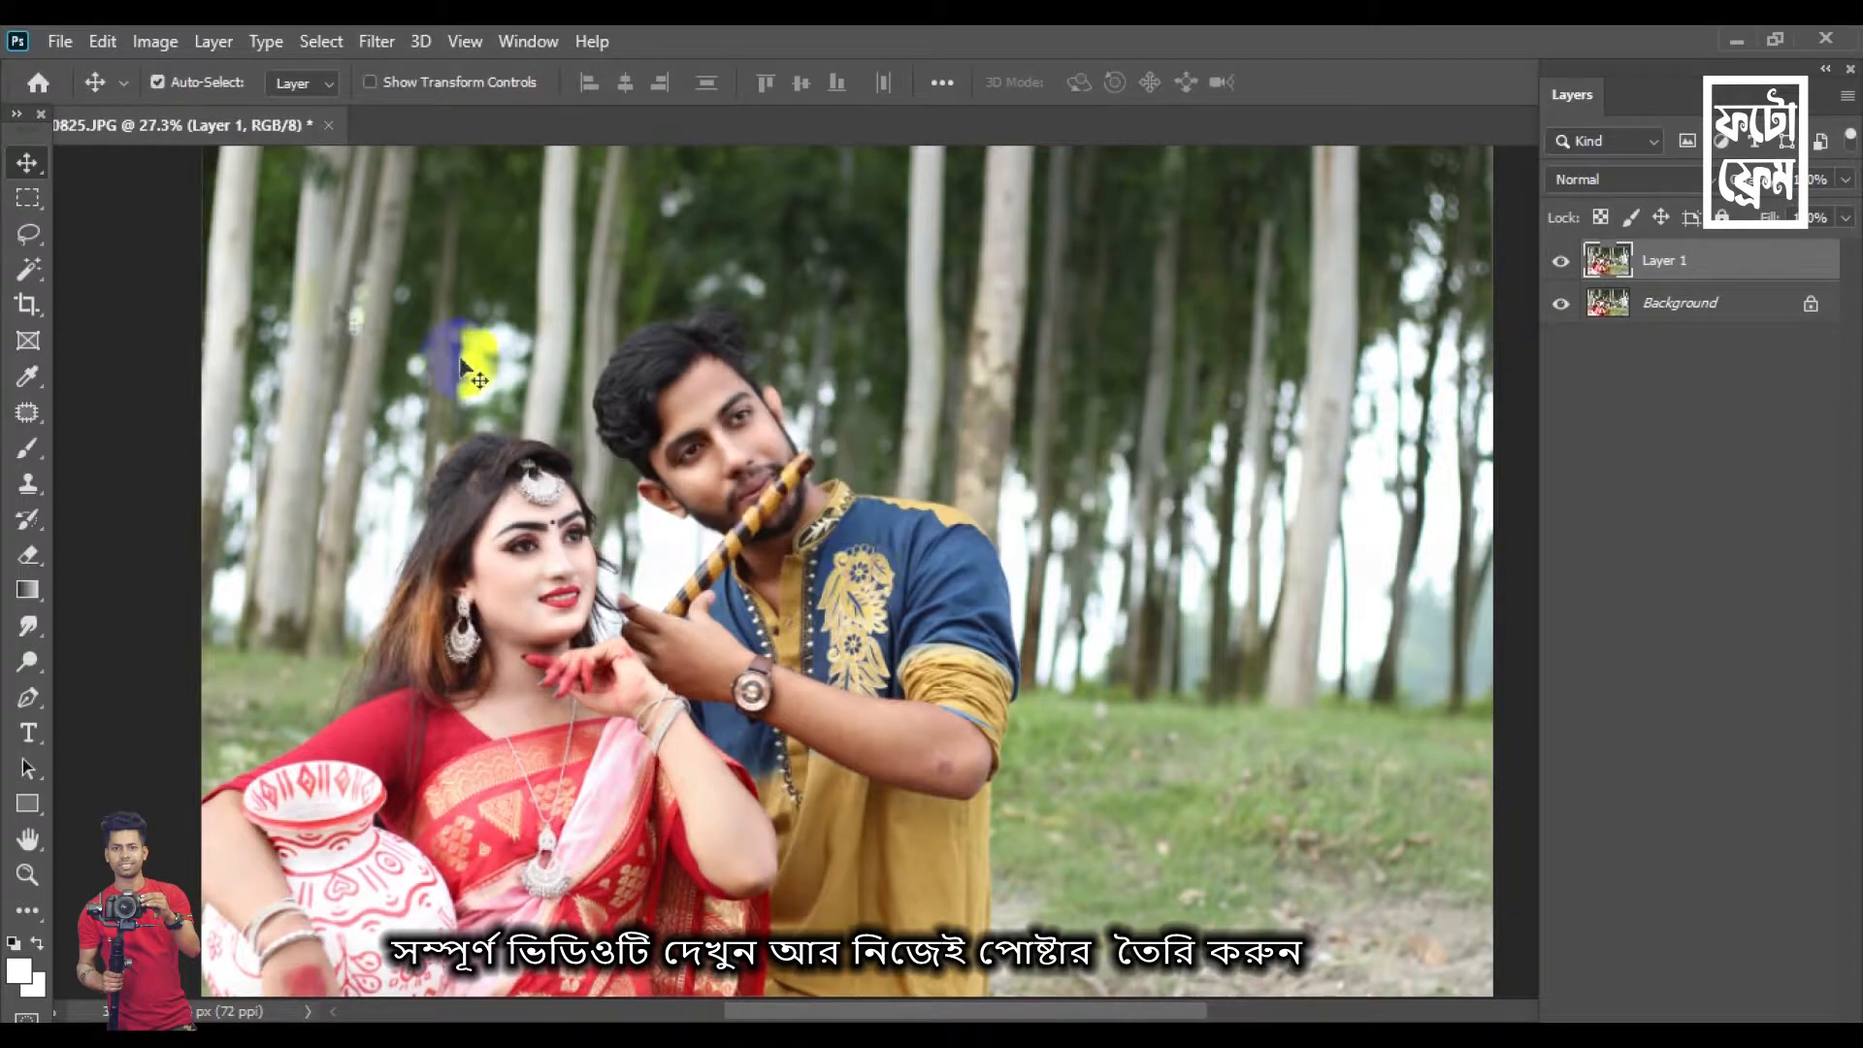
Lighten the man's face with the Dodge tool using a 120 px soft brush
scroll(626, 425, down, 3)
scroll(803, 493, up, 4)
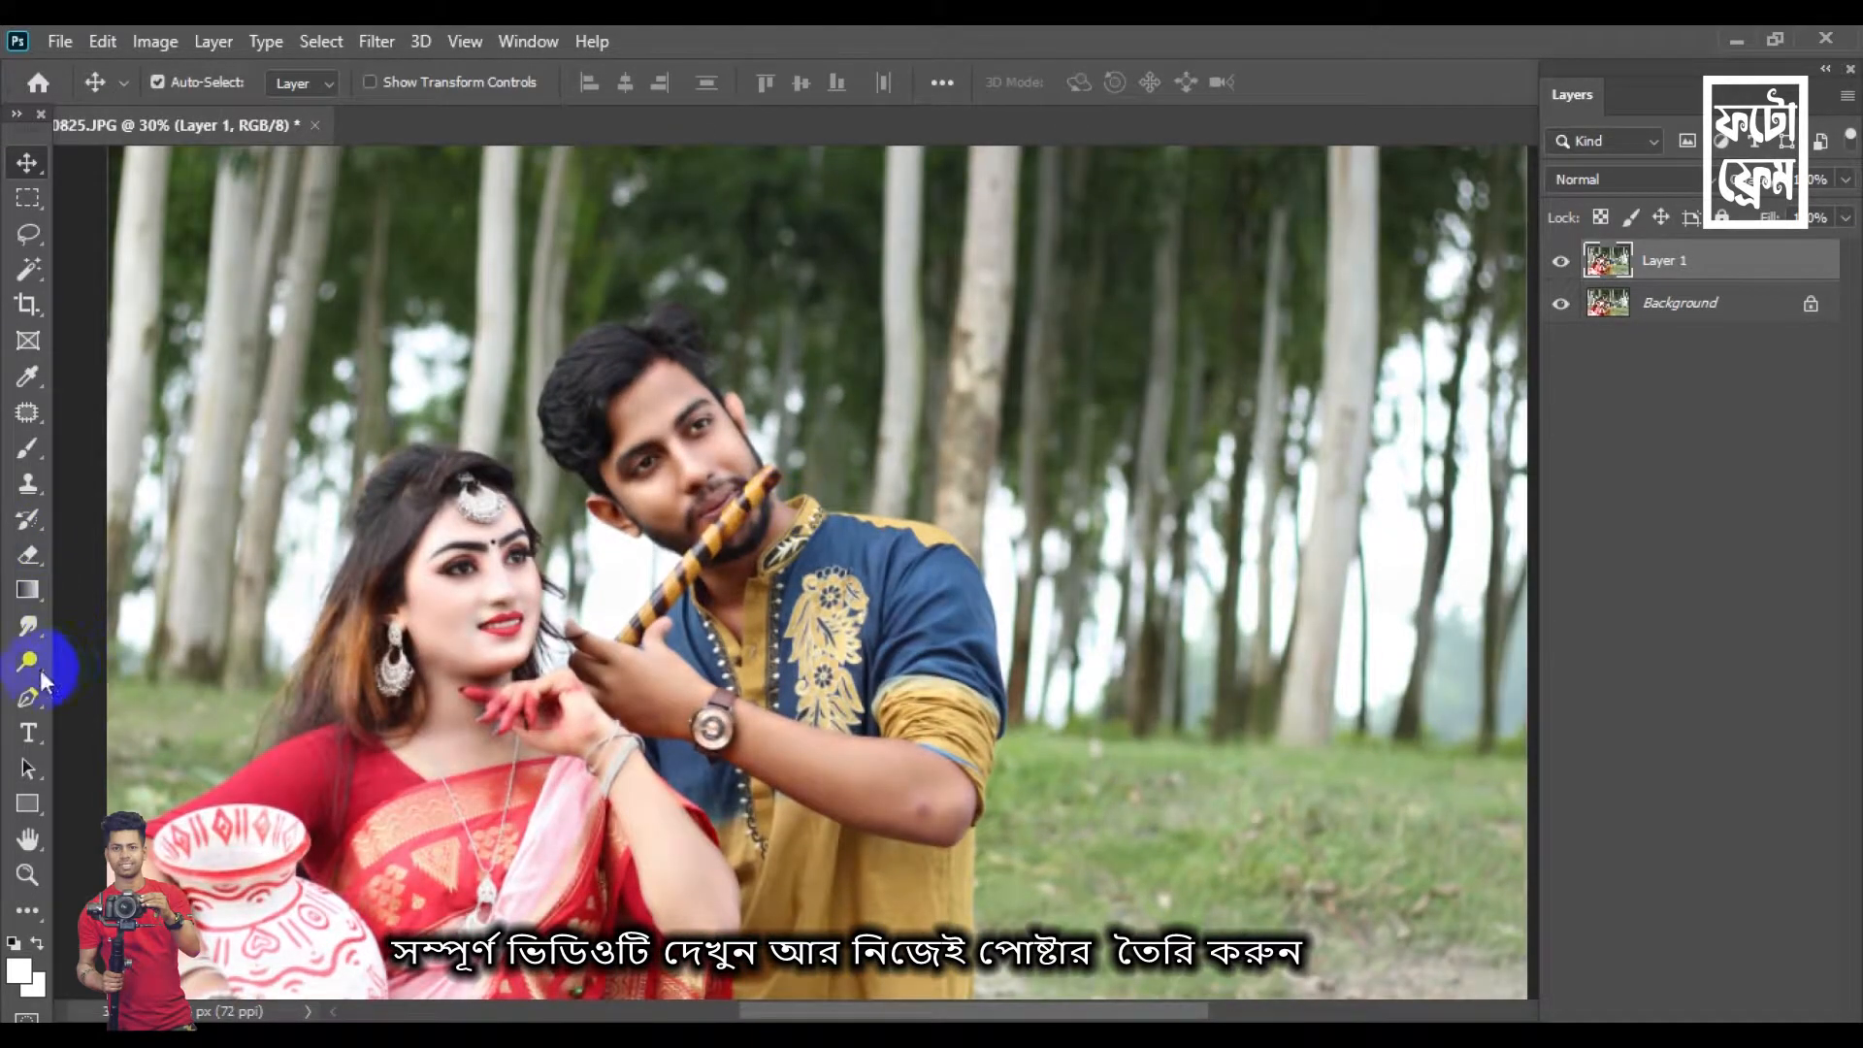
click(38, 670)
right_click(633, 554)
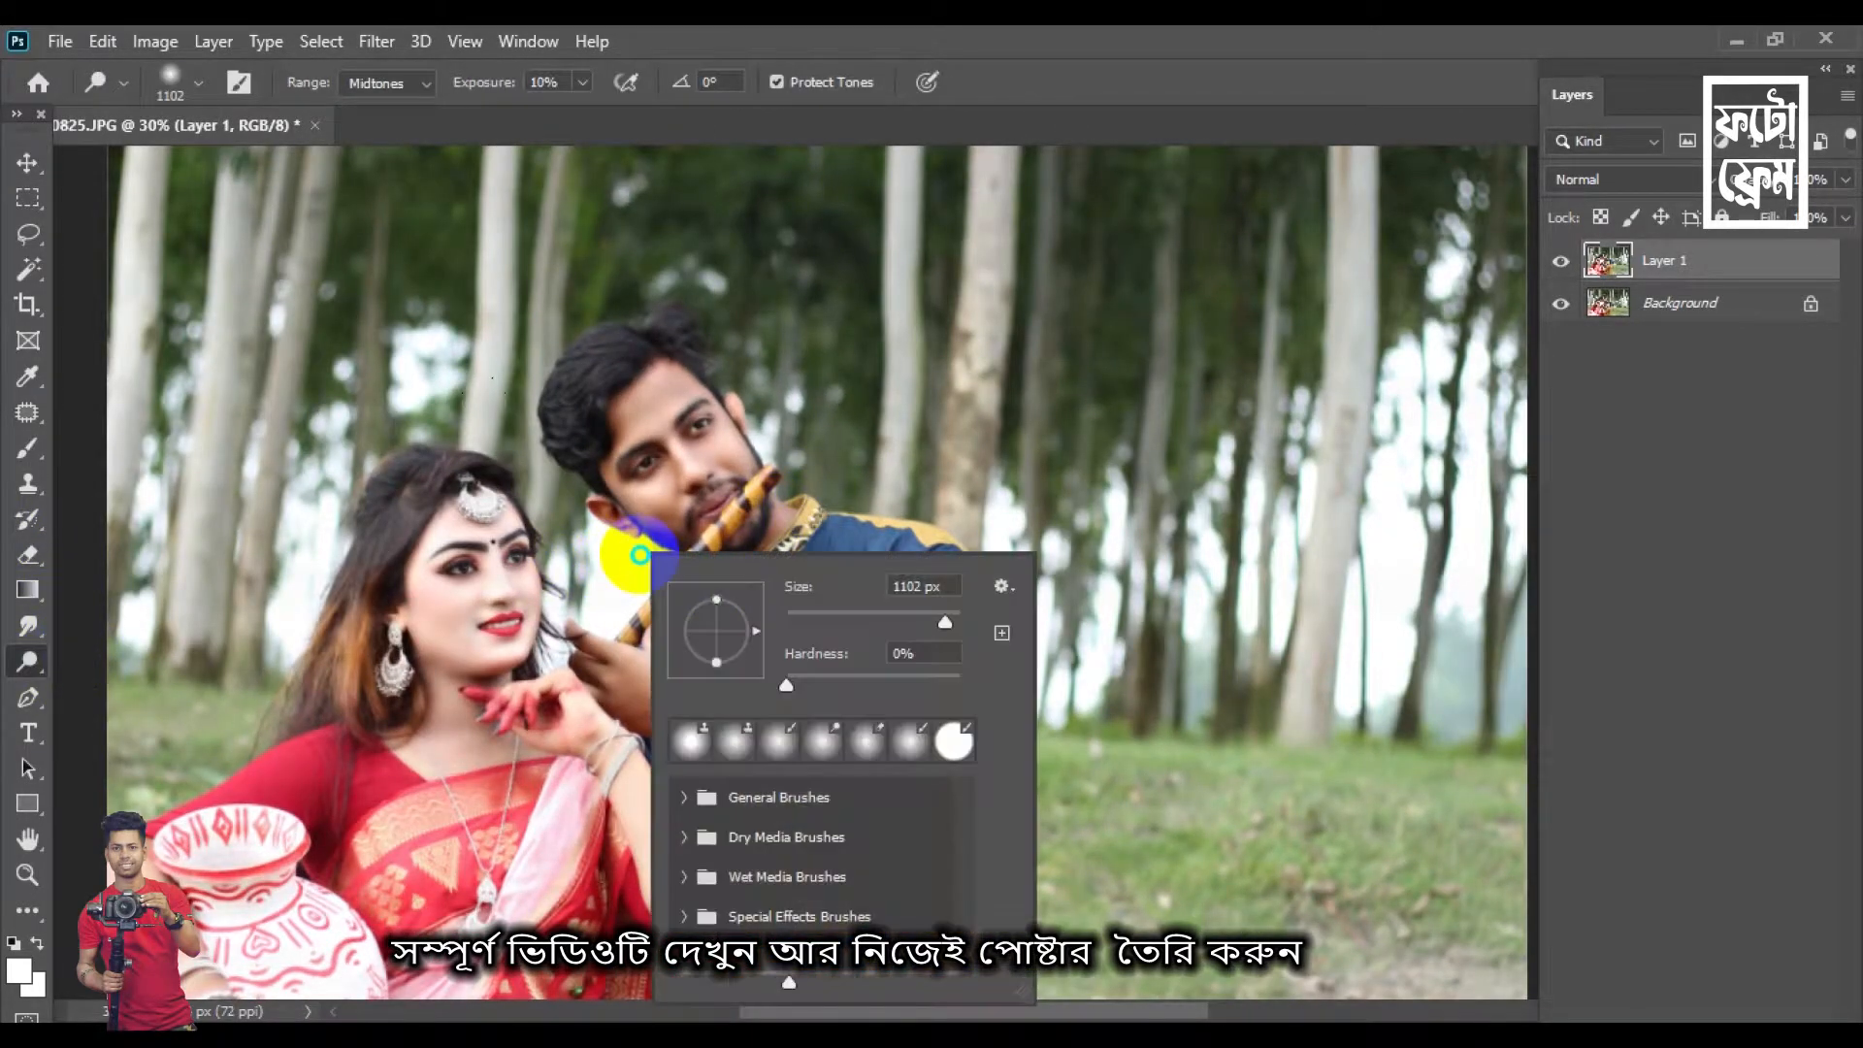
click(884, 622)
click(900, 433)
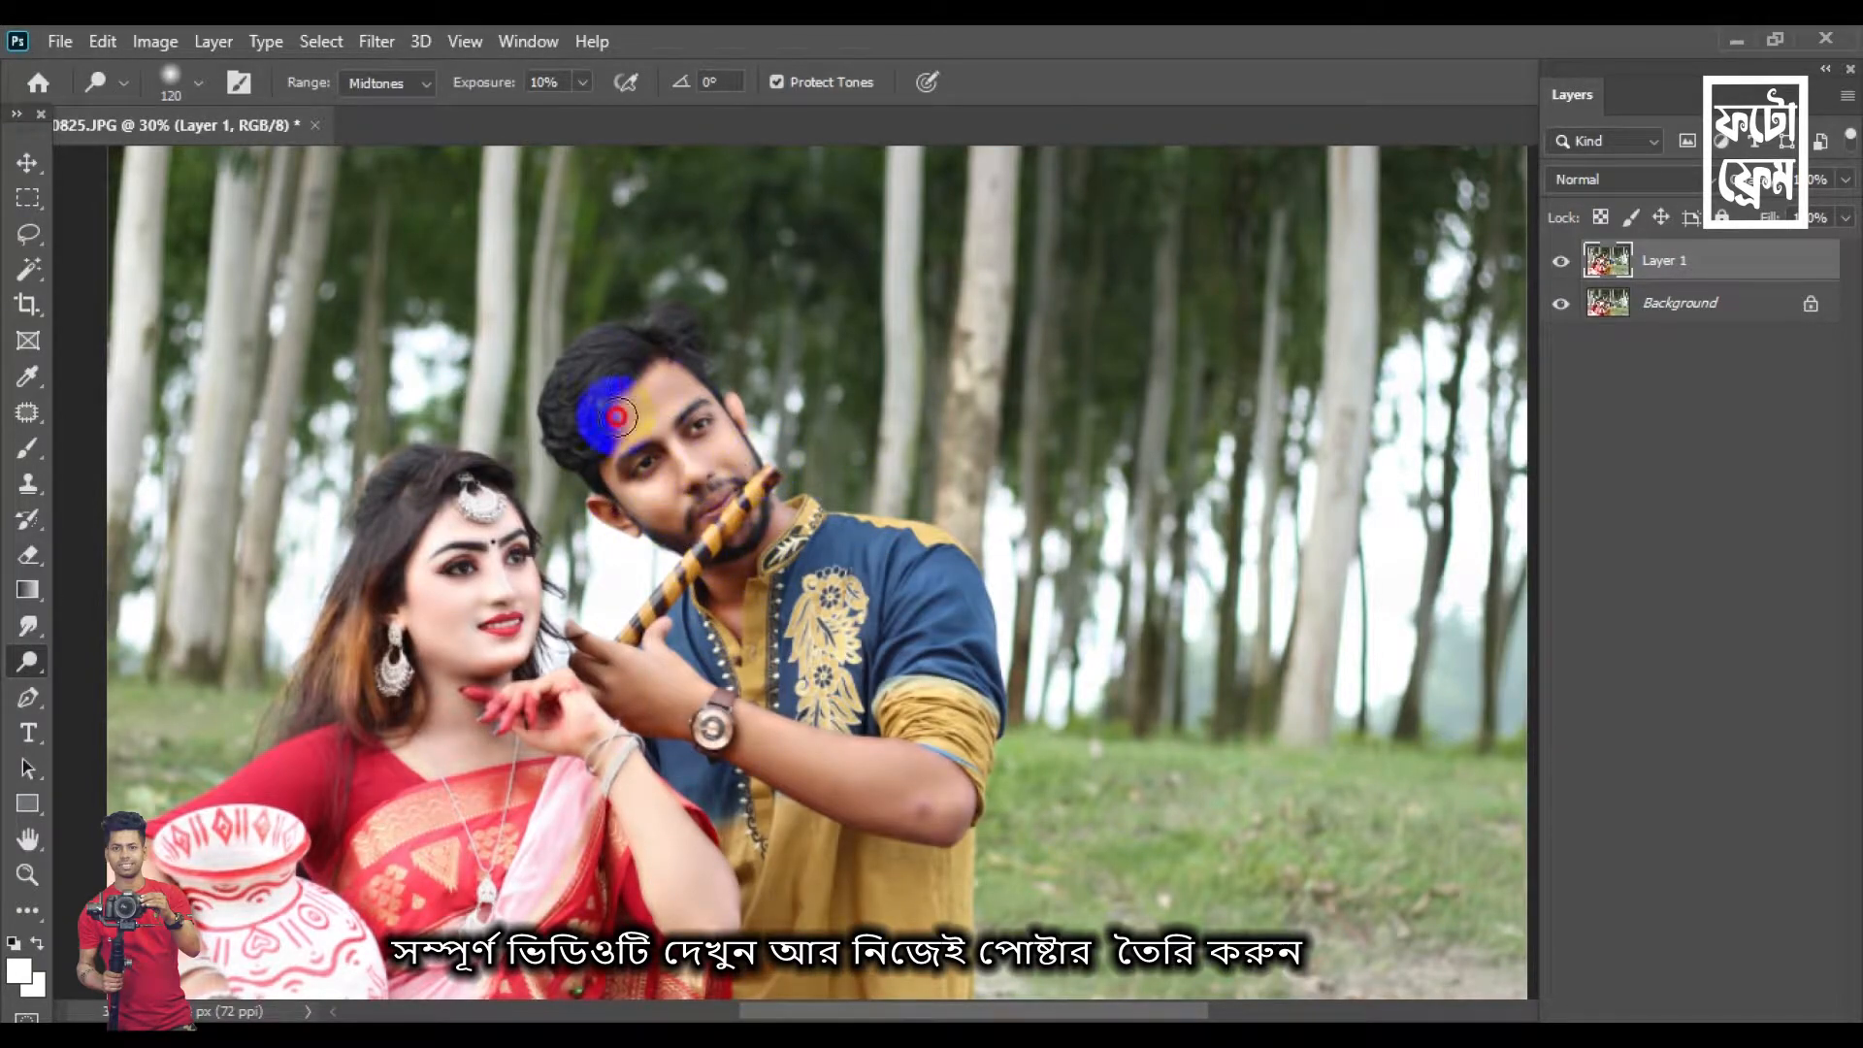
Apply the Camera Raw filter with Contrast -3, Shadows +14, Whites -12, Blacks -12, Clarity +7 and Vibrance -5
click(33, 161)
scroll(450, 199, down, 5)
scroll(801, 381, up, 1)
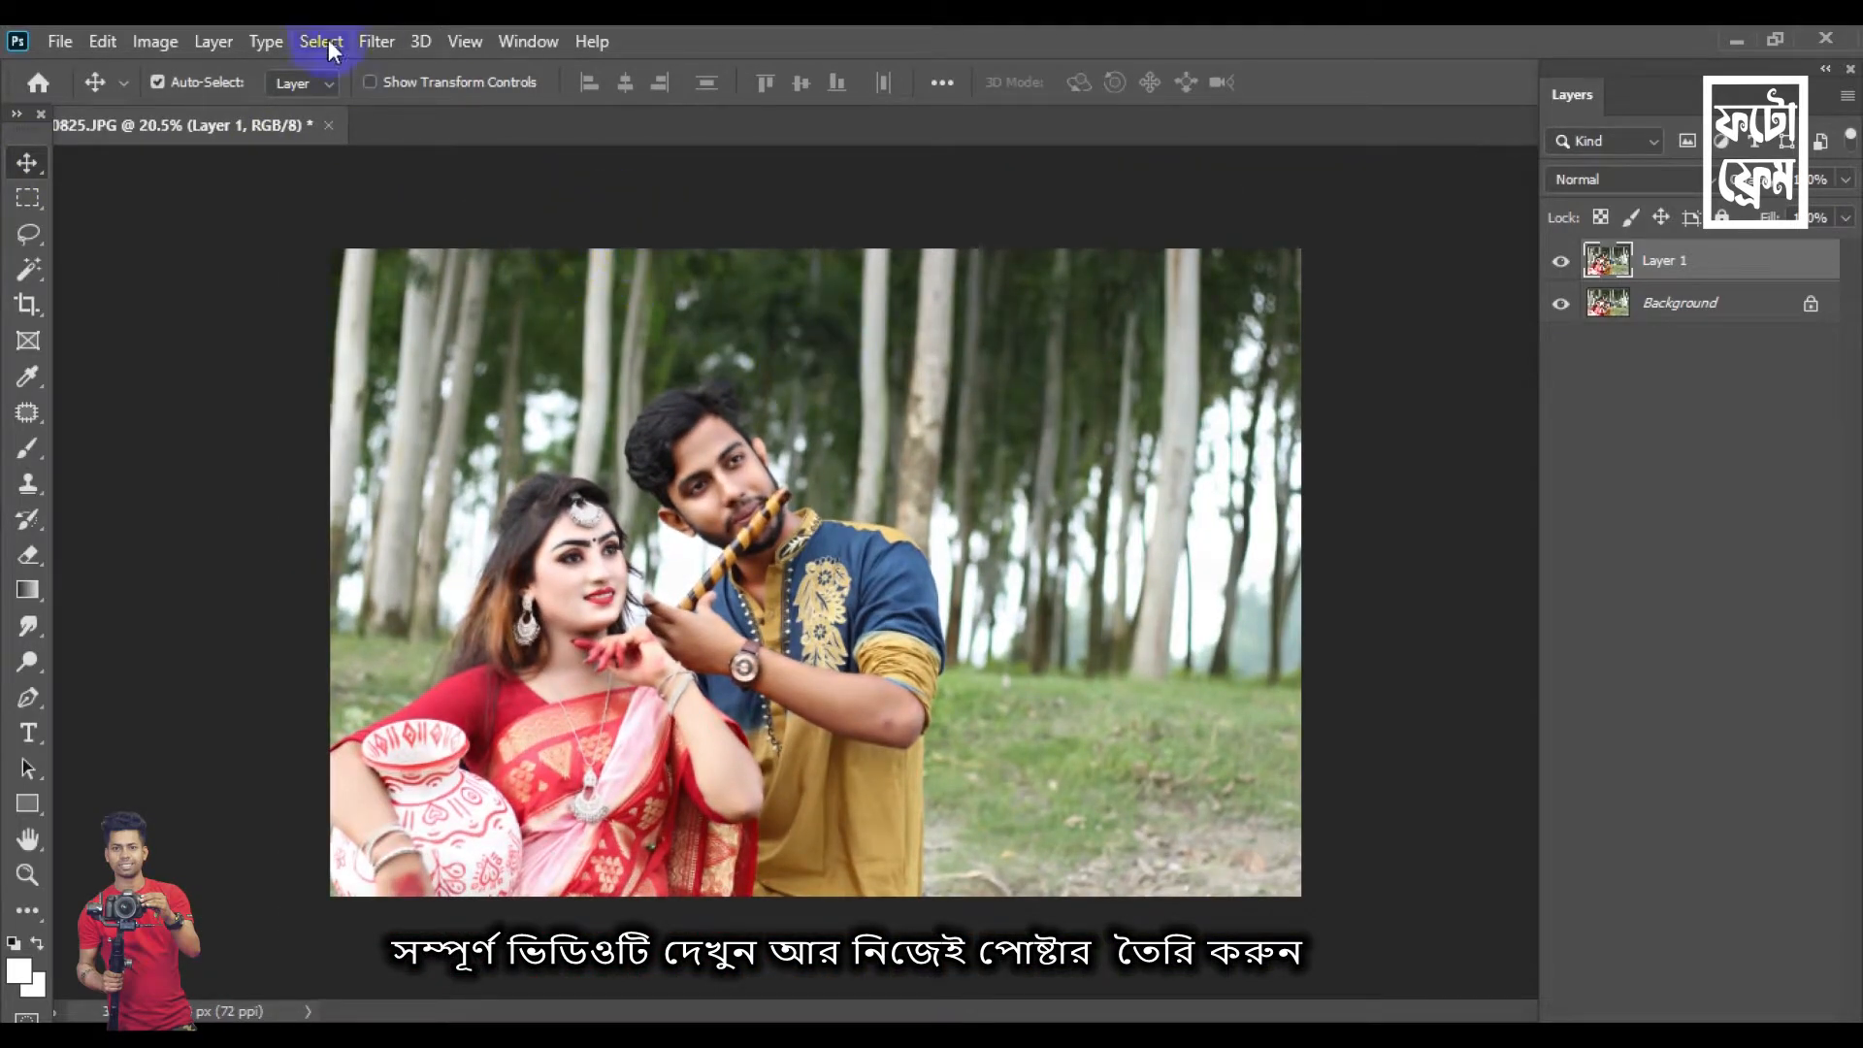
click(372, 39)
click(477, 200)
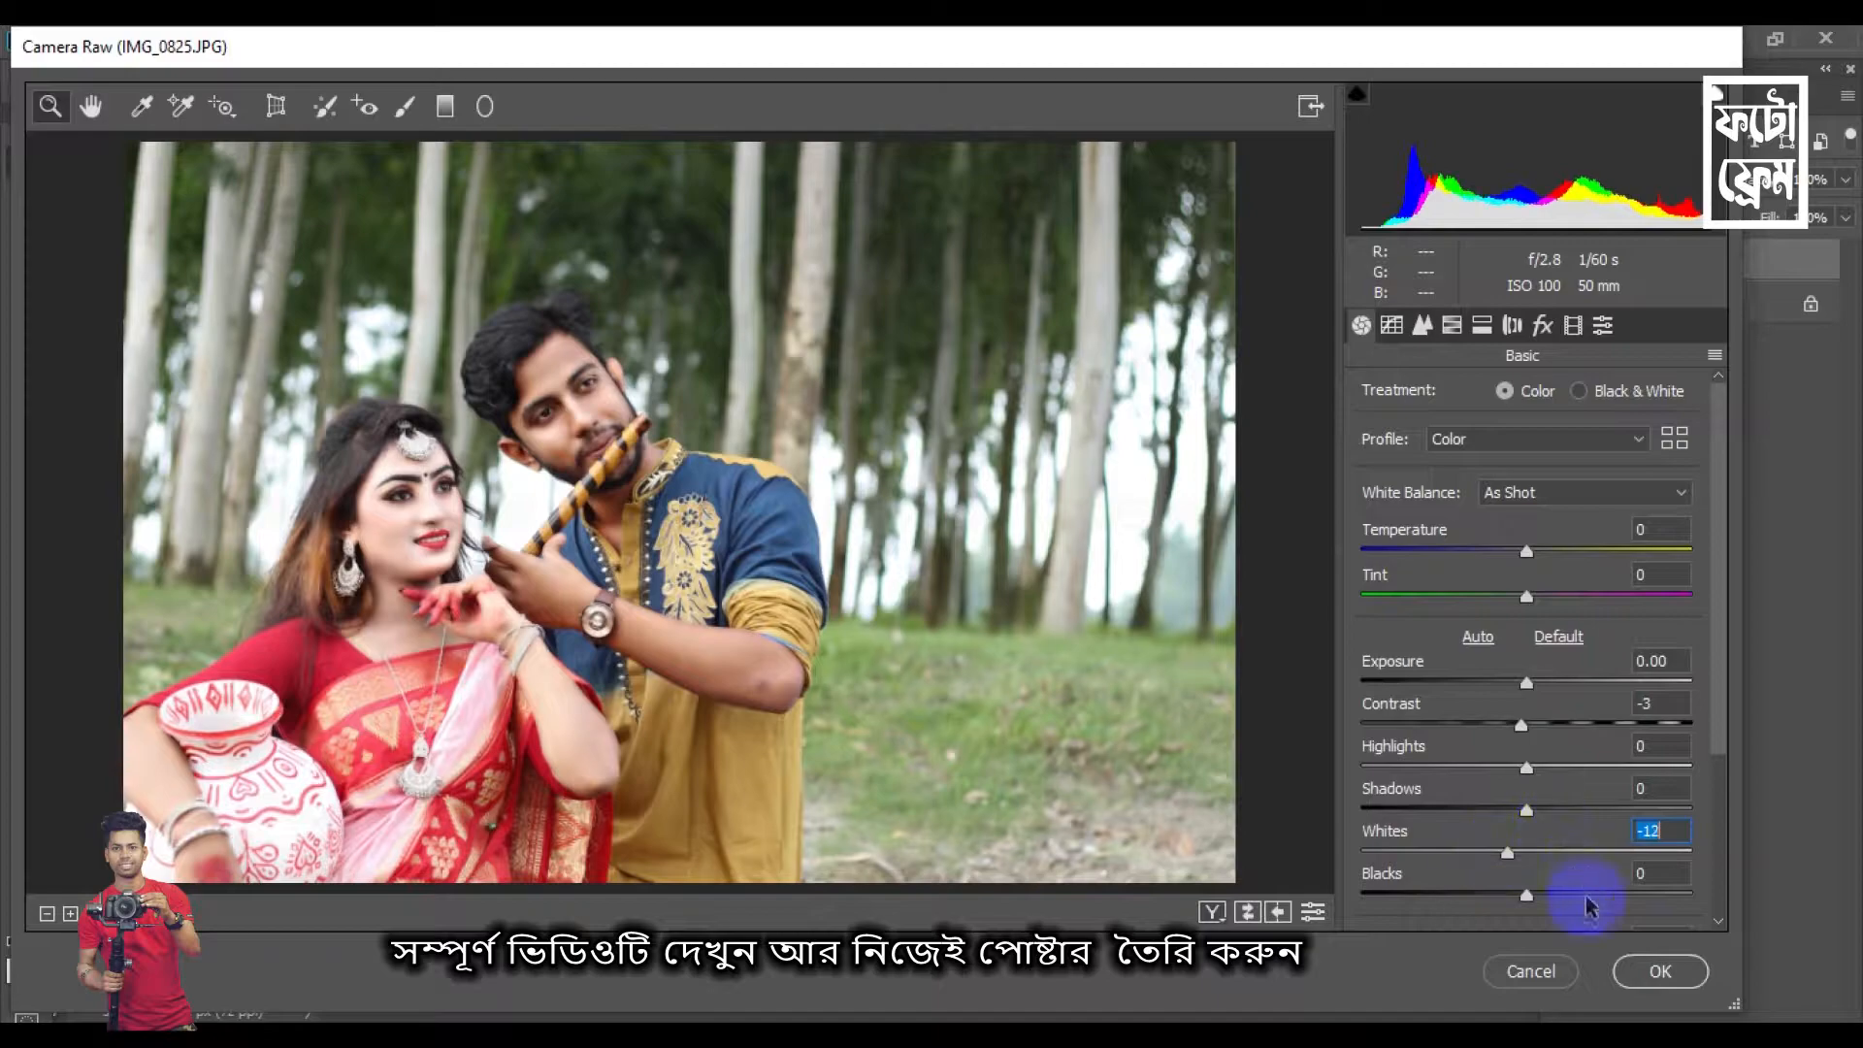
drag(1507, 903, 1506, 902)
scroll(1553, 825, down, 3)
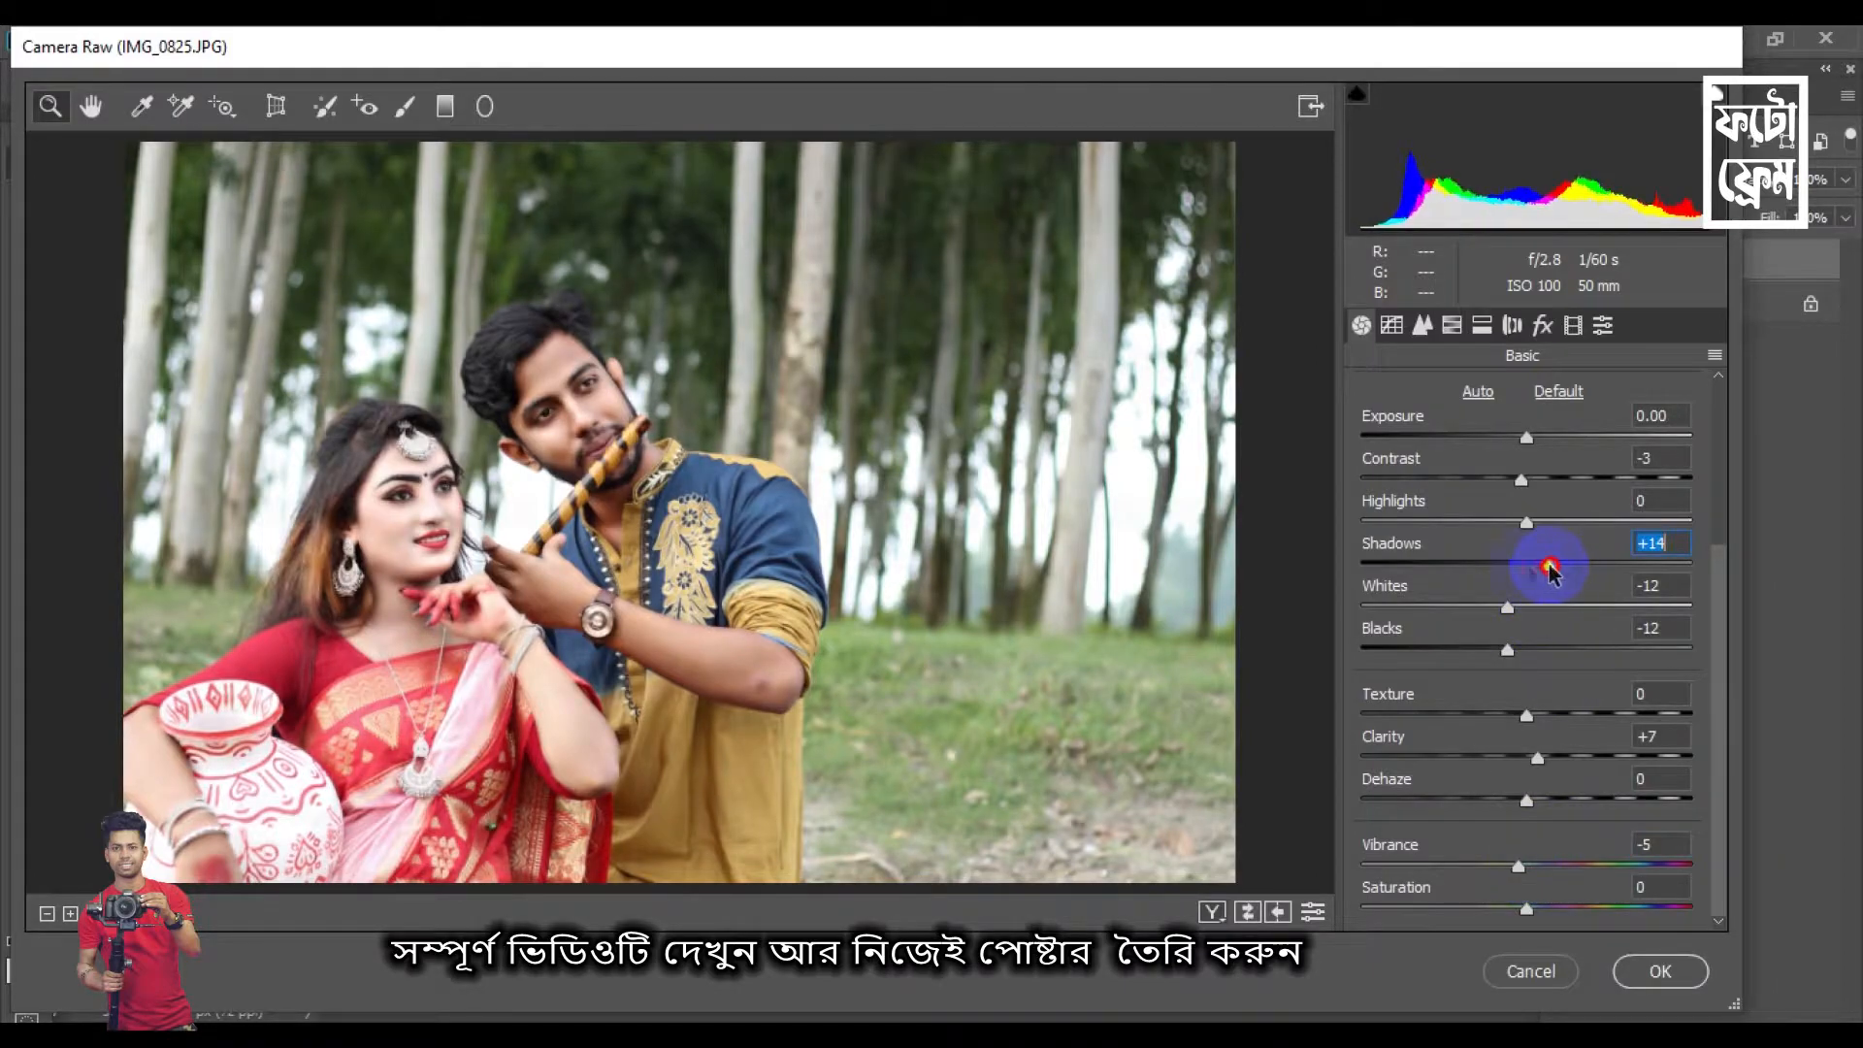
click(1657, 972)
Keep only Layer 1 selected for Pen tool work and hide the Background layer
click(1694, 316)
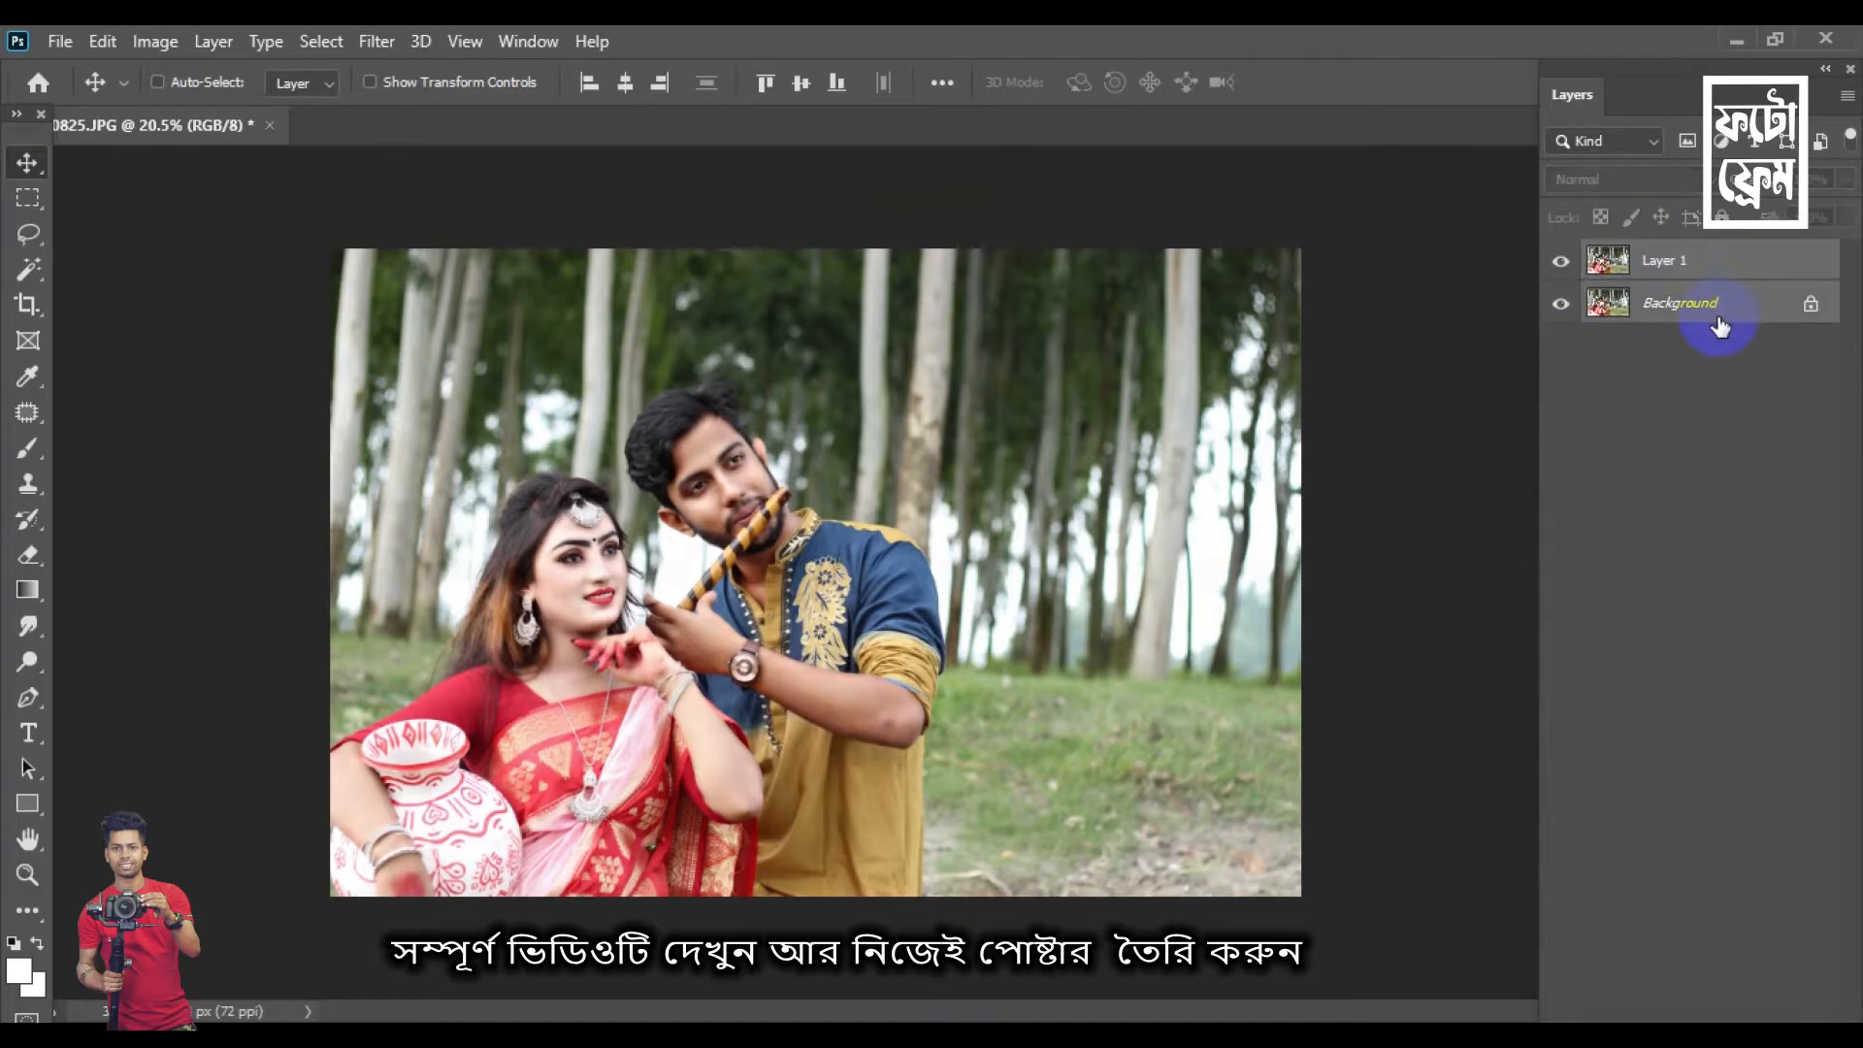
ctrl+click(1713, 322)
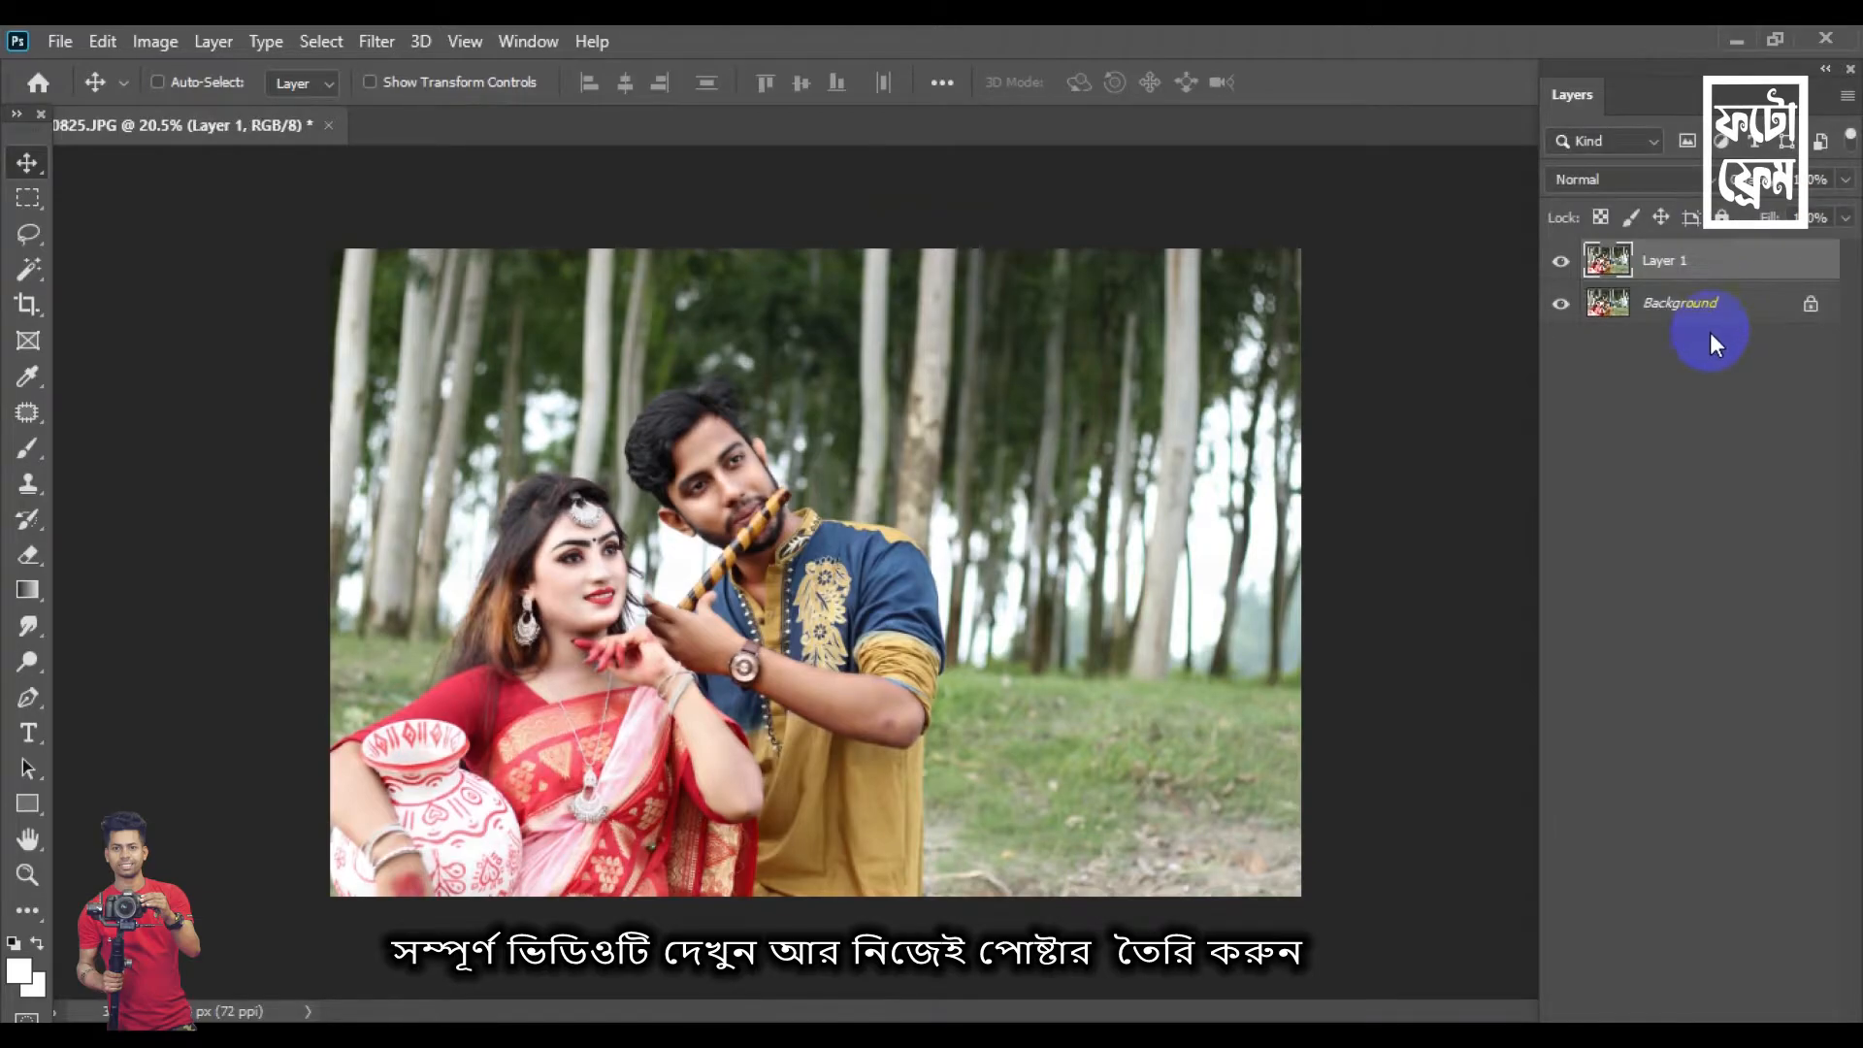
click(27, 697)
scroll(411, 718, up, 1)
click(1561, 303)
Begin a Pen path below the clay pot and trace up its outer edge along the photo's left border
scroll(669, 776, up, 14)
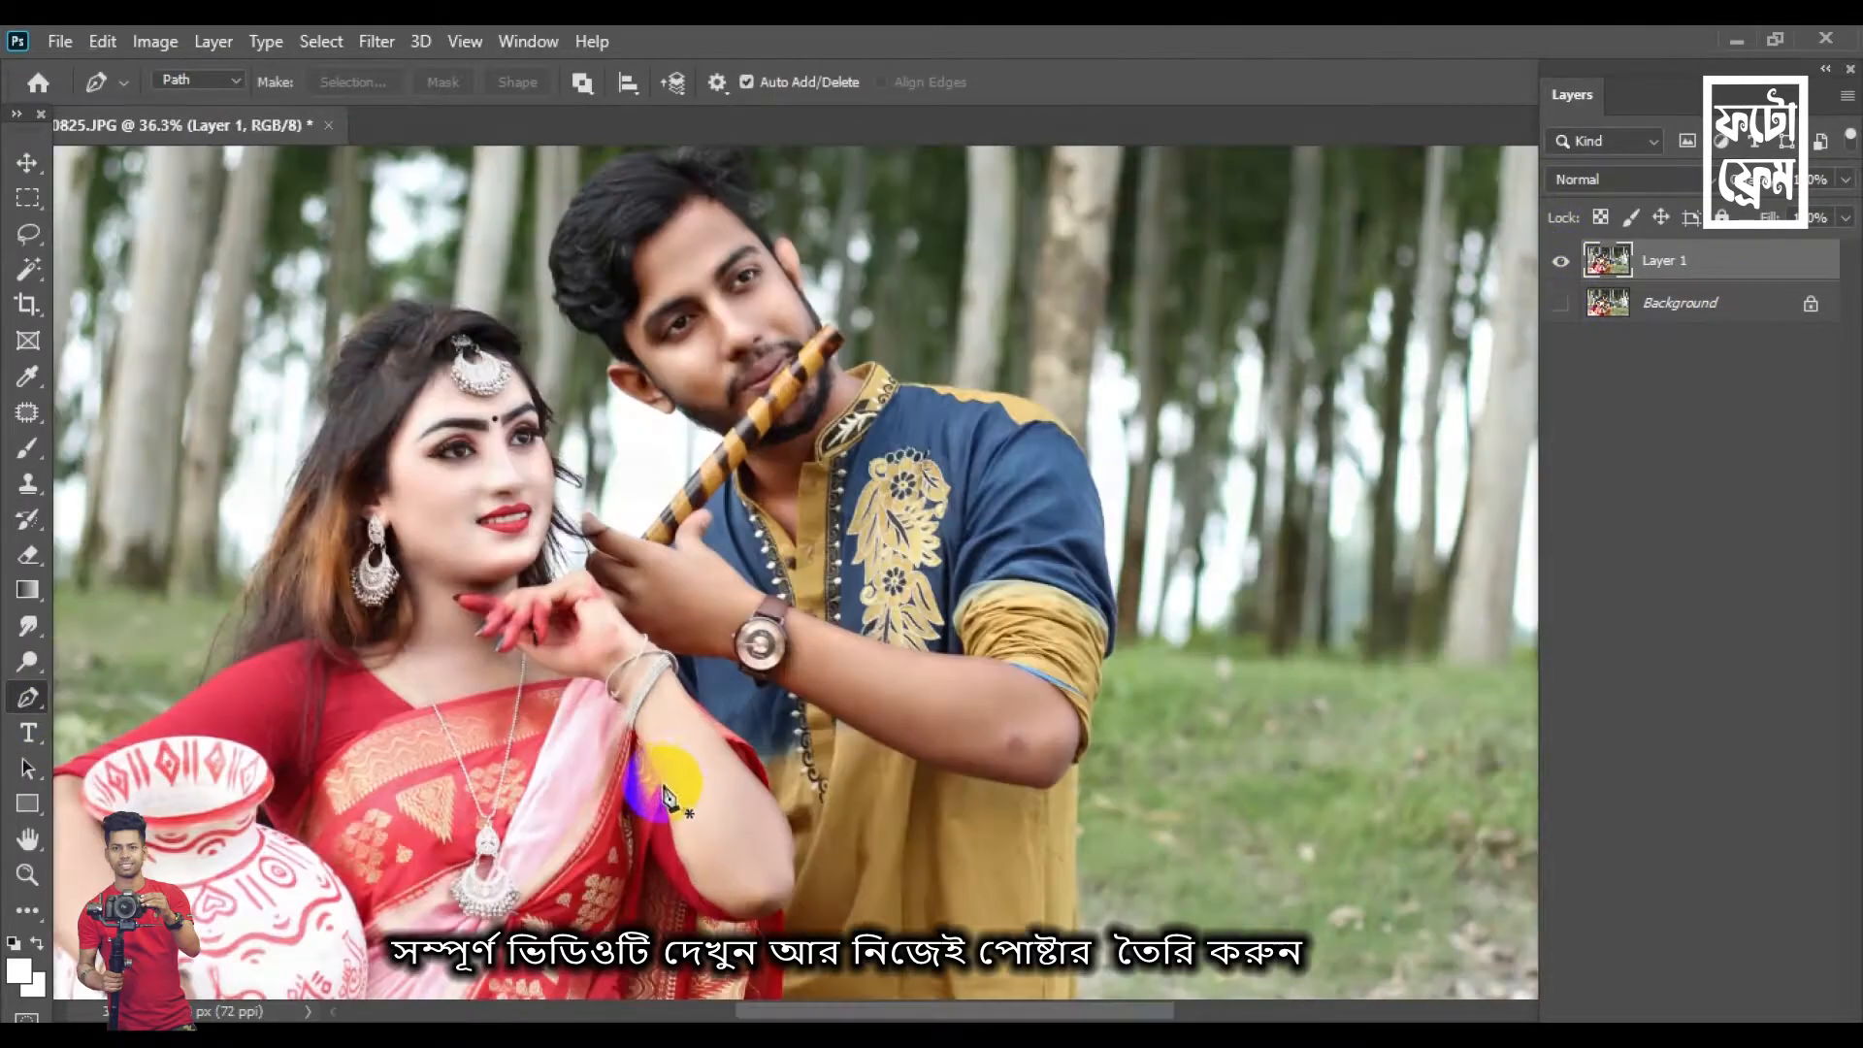
drag(592, 804, 911, 399)
drag(864, 722, 1265, 342)
drag(441, 623, 946, 695)
scroll(511, 620, up, 7)
click(379, 777)
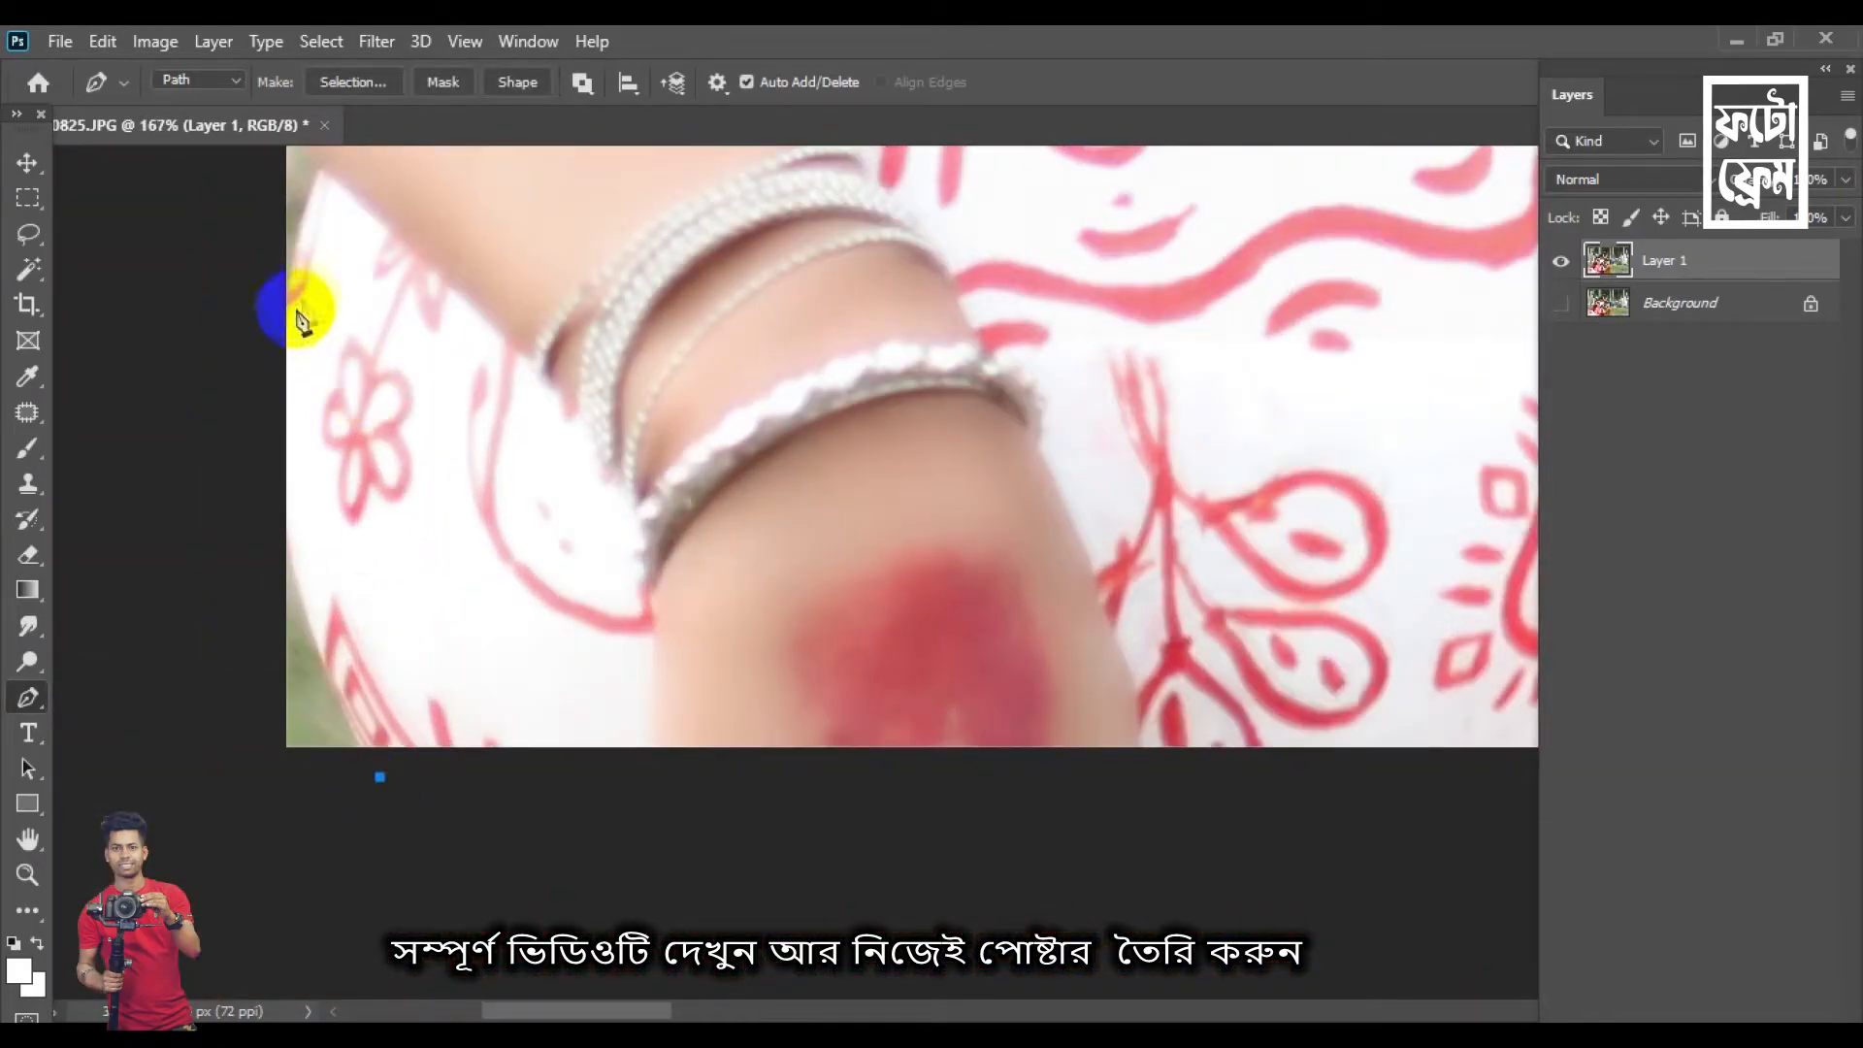
drag(300, 271, 357, 178)
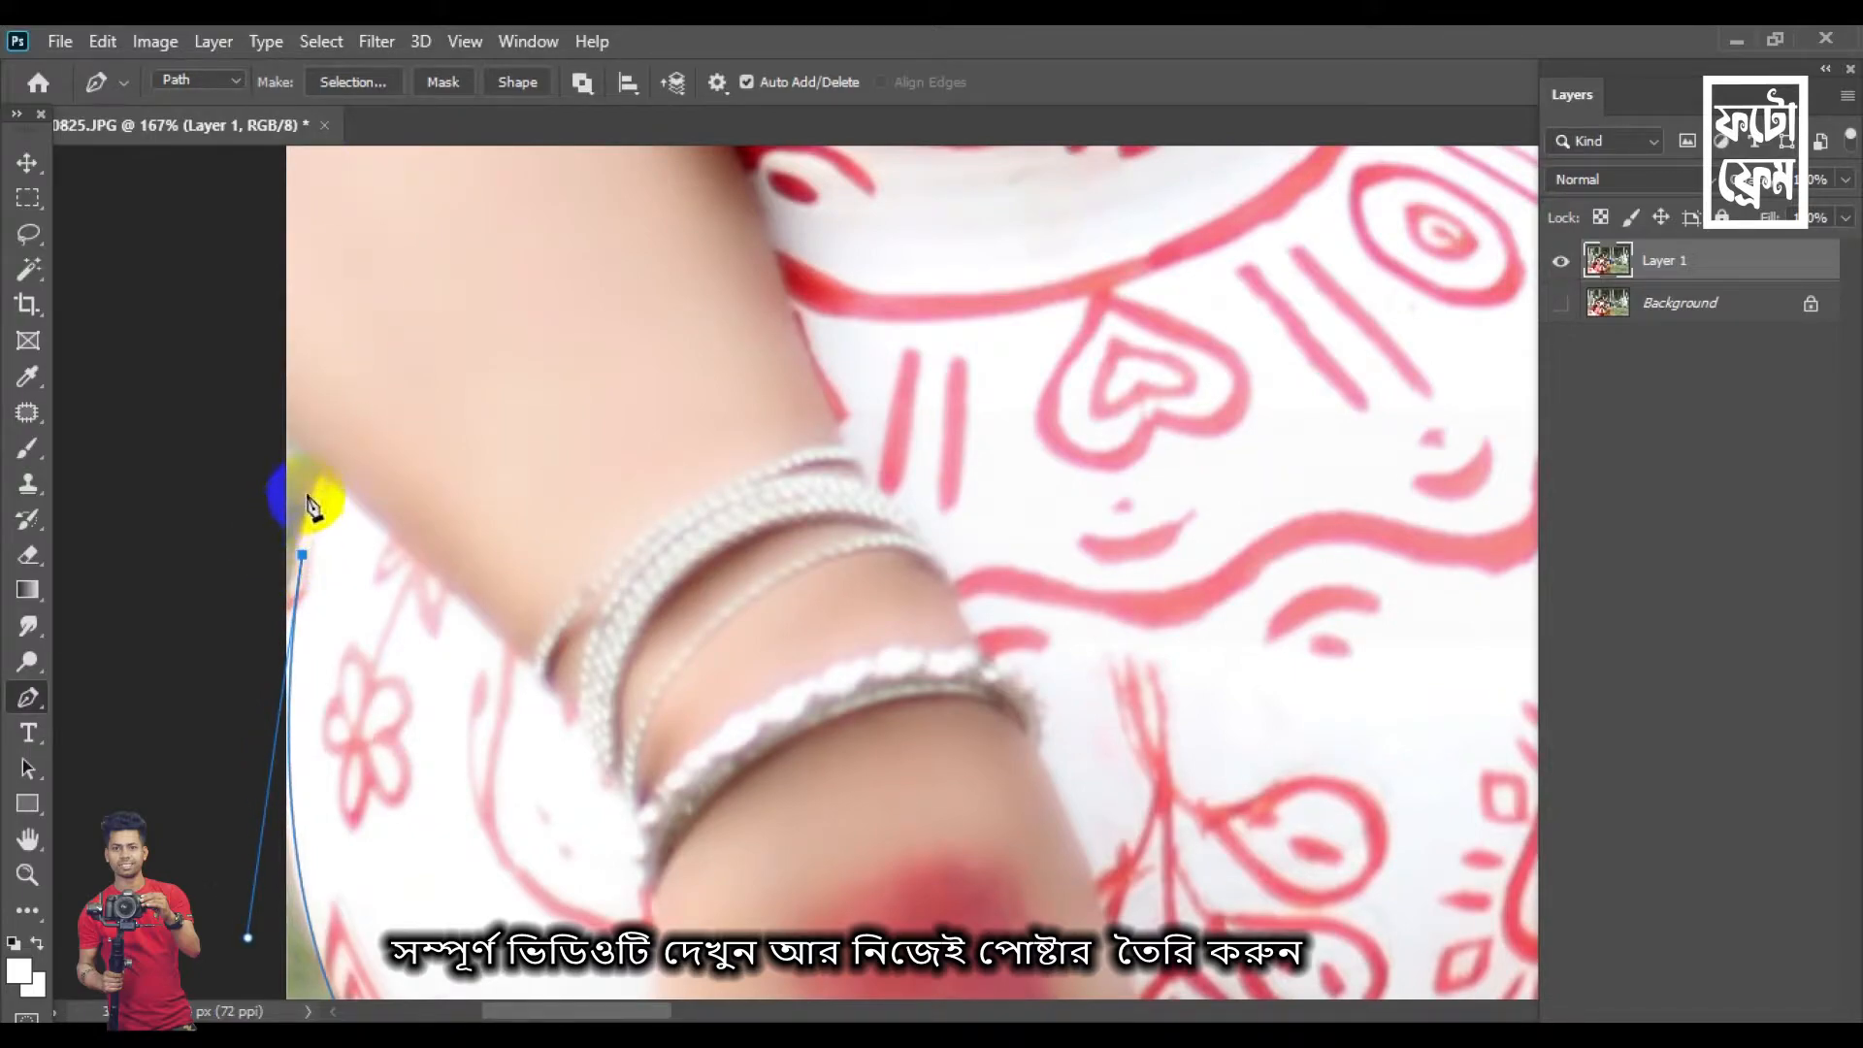
drag(175, 327, 195, 742)
click(194, 346)
Continue the Pen path along the upper edge of the woman's red sleeve
scroll(256, 399, up, 8)
scroll(257, 399, down, 5)
click(353, 601)
drag(672, 386, 859, 354)
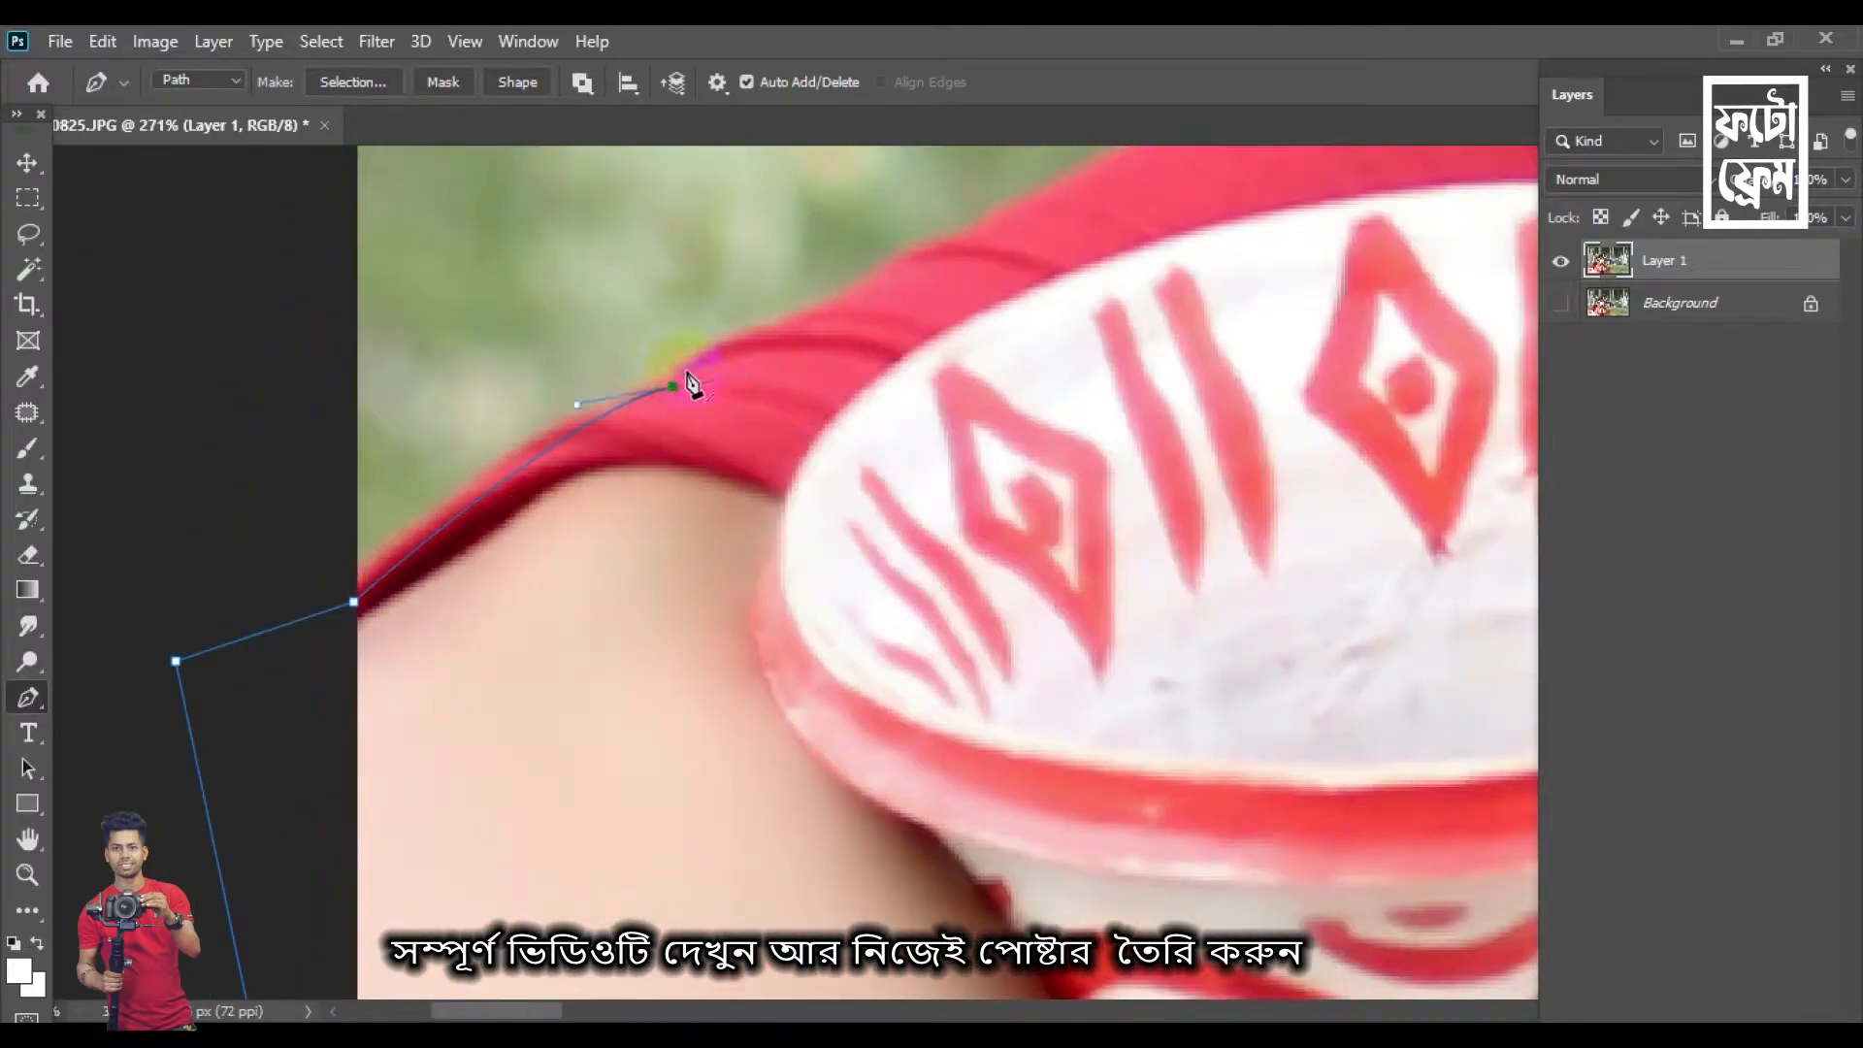
click(515, 440)
click(654, 384)
click(786, 386)
click(829, 361)
Extend the Pen path up the outer edge of the woman's hair
scroll(420, 374, down, 8)
drag(420, 374, 359, 893)
click(361, 723)
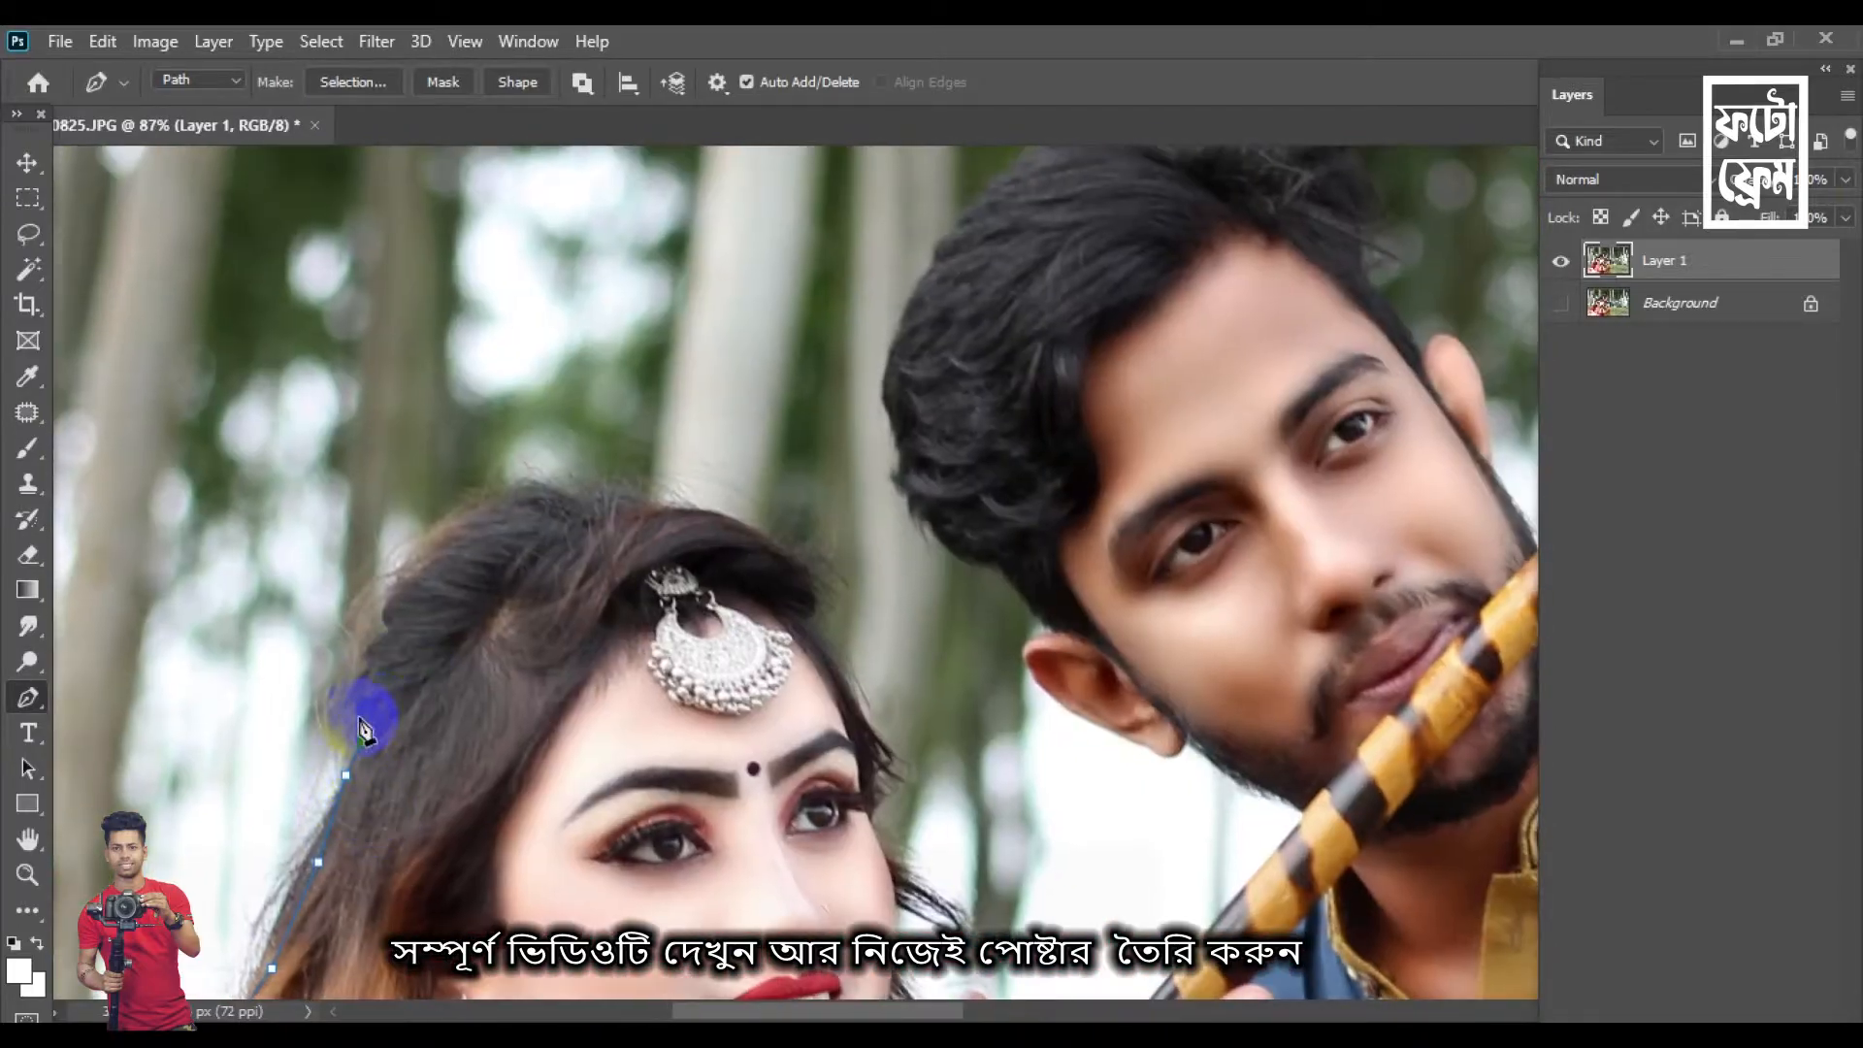
Continue the Pen path over the woman's hair, around the man's head and onto the man's yellow shoulder edge
scroll(437, 558, up, 8)
click(1133, 670)
drag(1134, 669, 454, 699)
click(1093, 256)
click(819, 418)
click(457, 215)
click(696, 355)
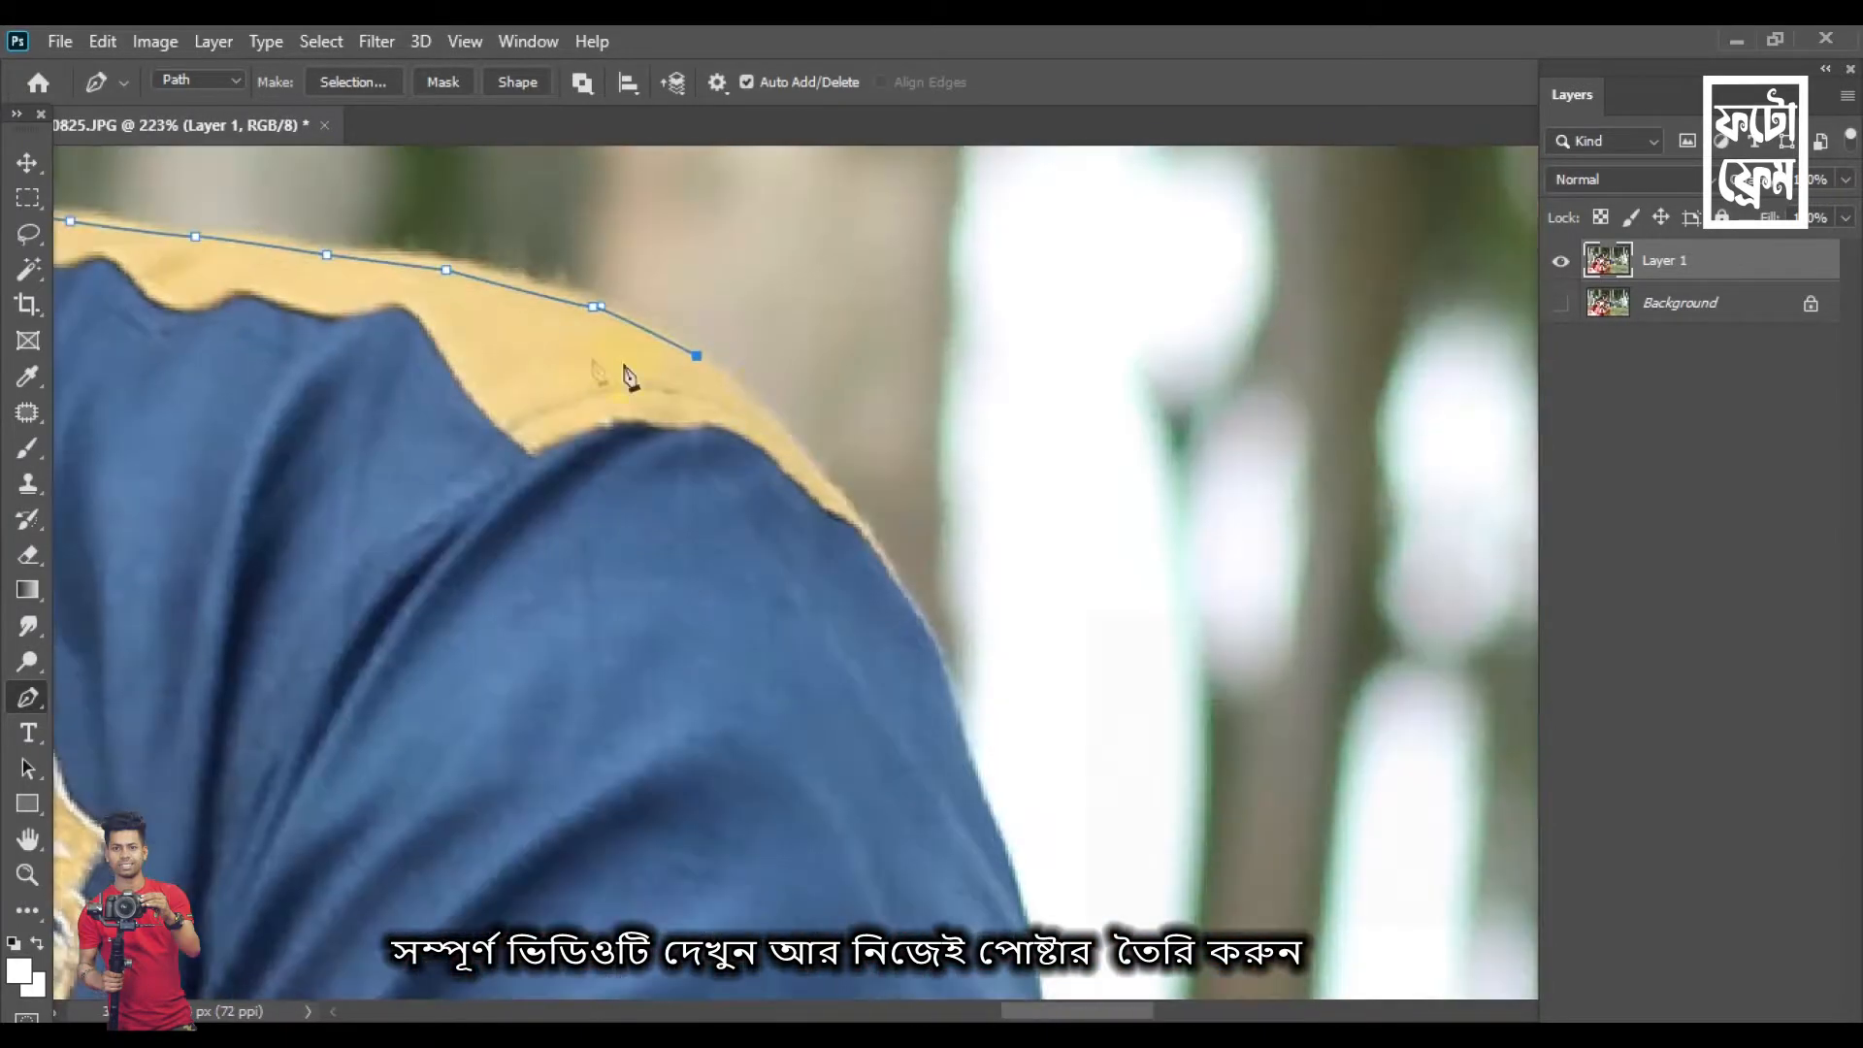
Extend the Pen path over the curve of the man's shoulder and down the outer edge of the blue sleeve
click(775, 411)
click(876, 547)
drag(876, 680, 925, 537)
click(1019, 644)
click(1143, 890)
Trace the Pen path down the outer edge of the man's rolled yellow cuff toward the elbow
drag(1143, 890, 1194, 320)
click(1227, 644)
click(1168, 640)
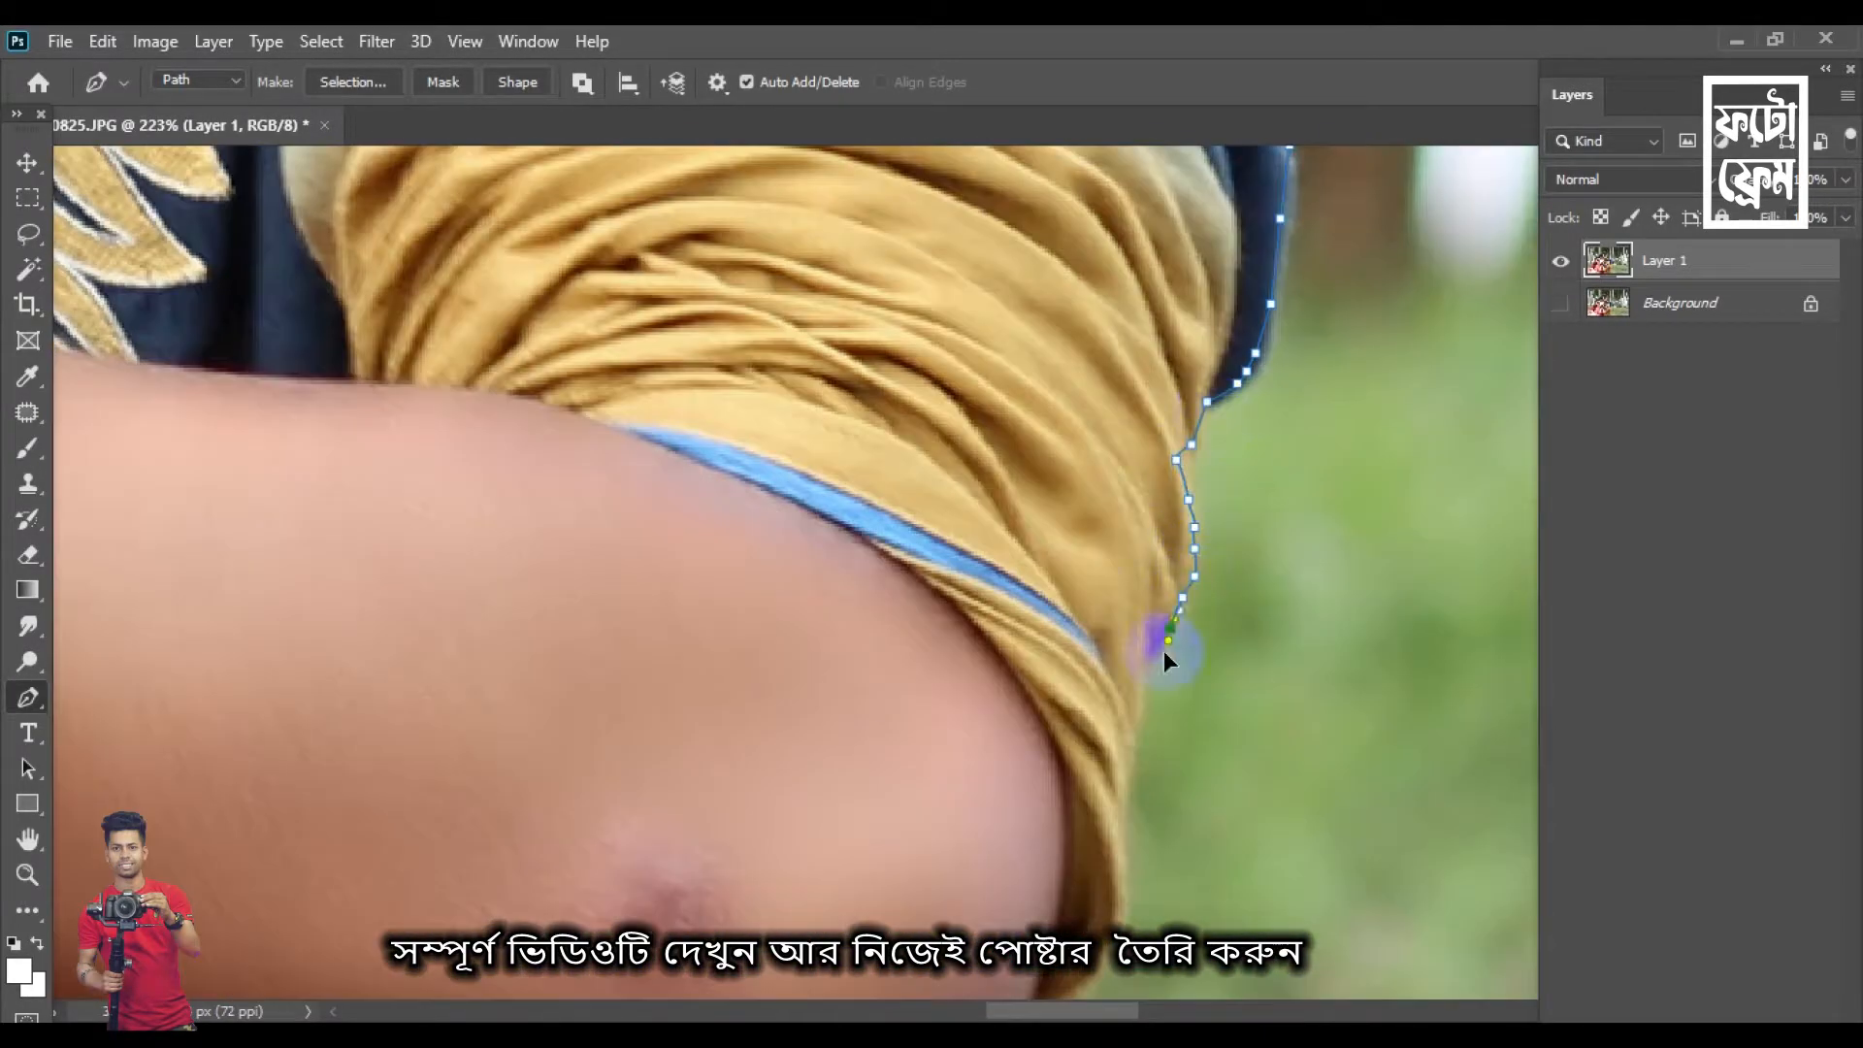
drag(1163, 650, 1176, 398)
click(1107, 742)
Finish the path at the photo's lower edge, loop it around the outside of the photo and close it at the starting point
scroll(1107, 748, down, 10)
click(869, 744)
drag(1075, 896, 1090, 894)
drag(1236, 804, 1271, 756)
drag(1338, 536, 1262, 429)
drag(1127, 278, 1000, 260)
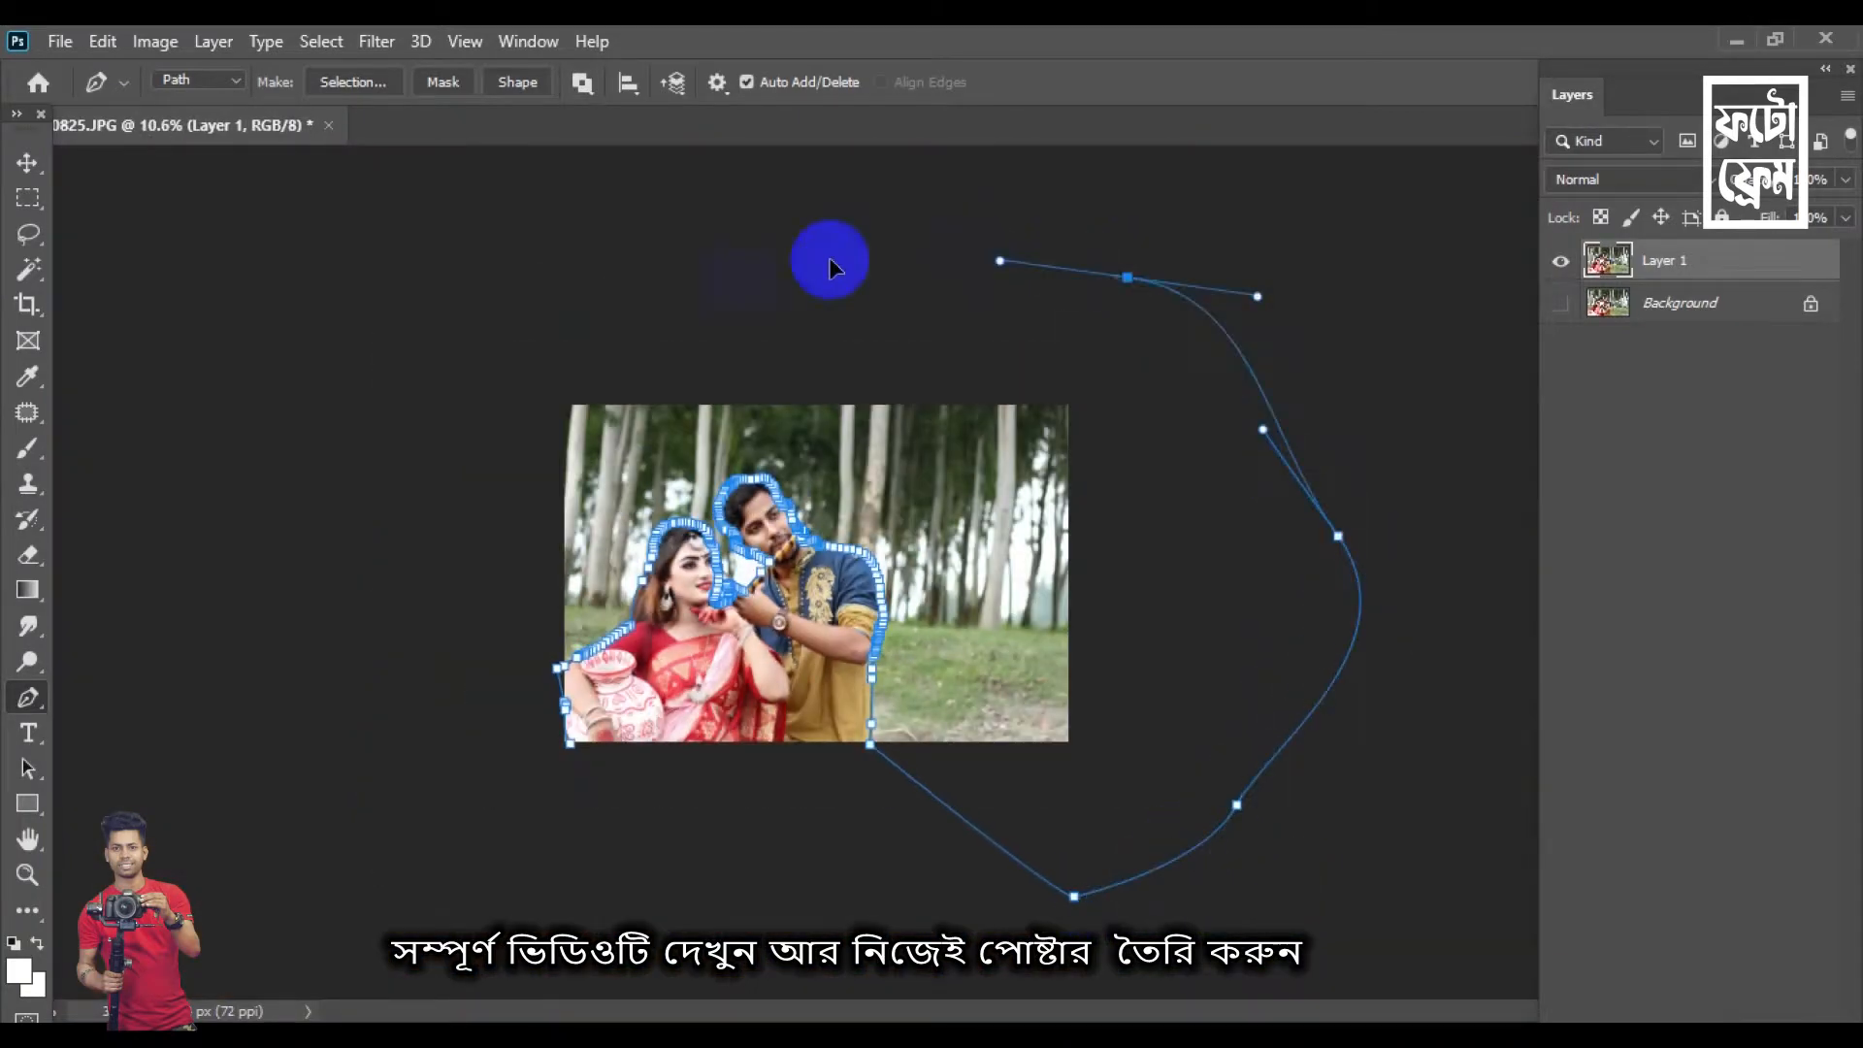
drag(636, 288, 533, 314)
drag(408, 383, 324, 504)
drag(337, 628, 378, 697)
click(520, 800)
click(538, 808)
click(571, 744)
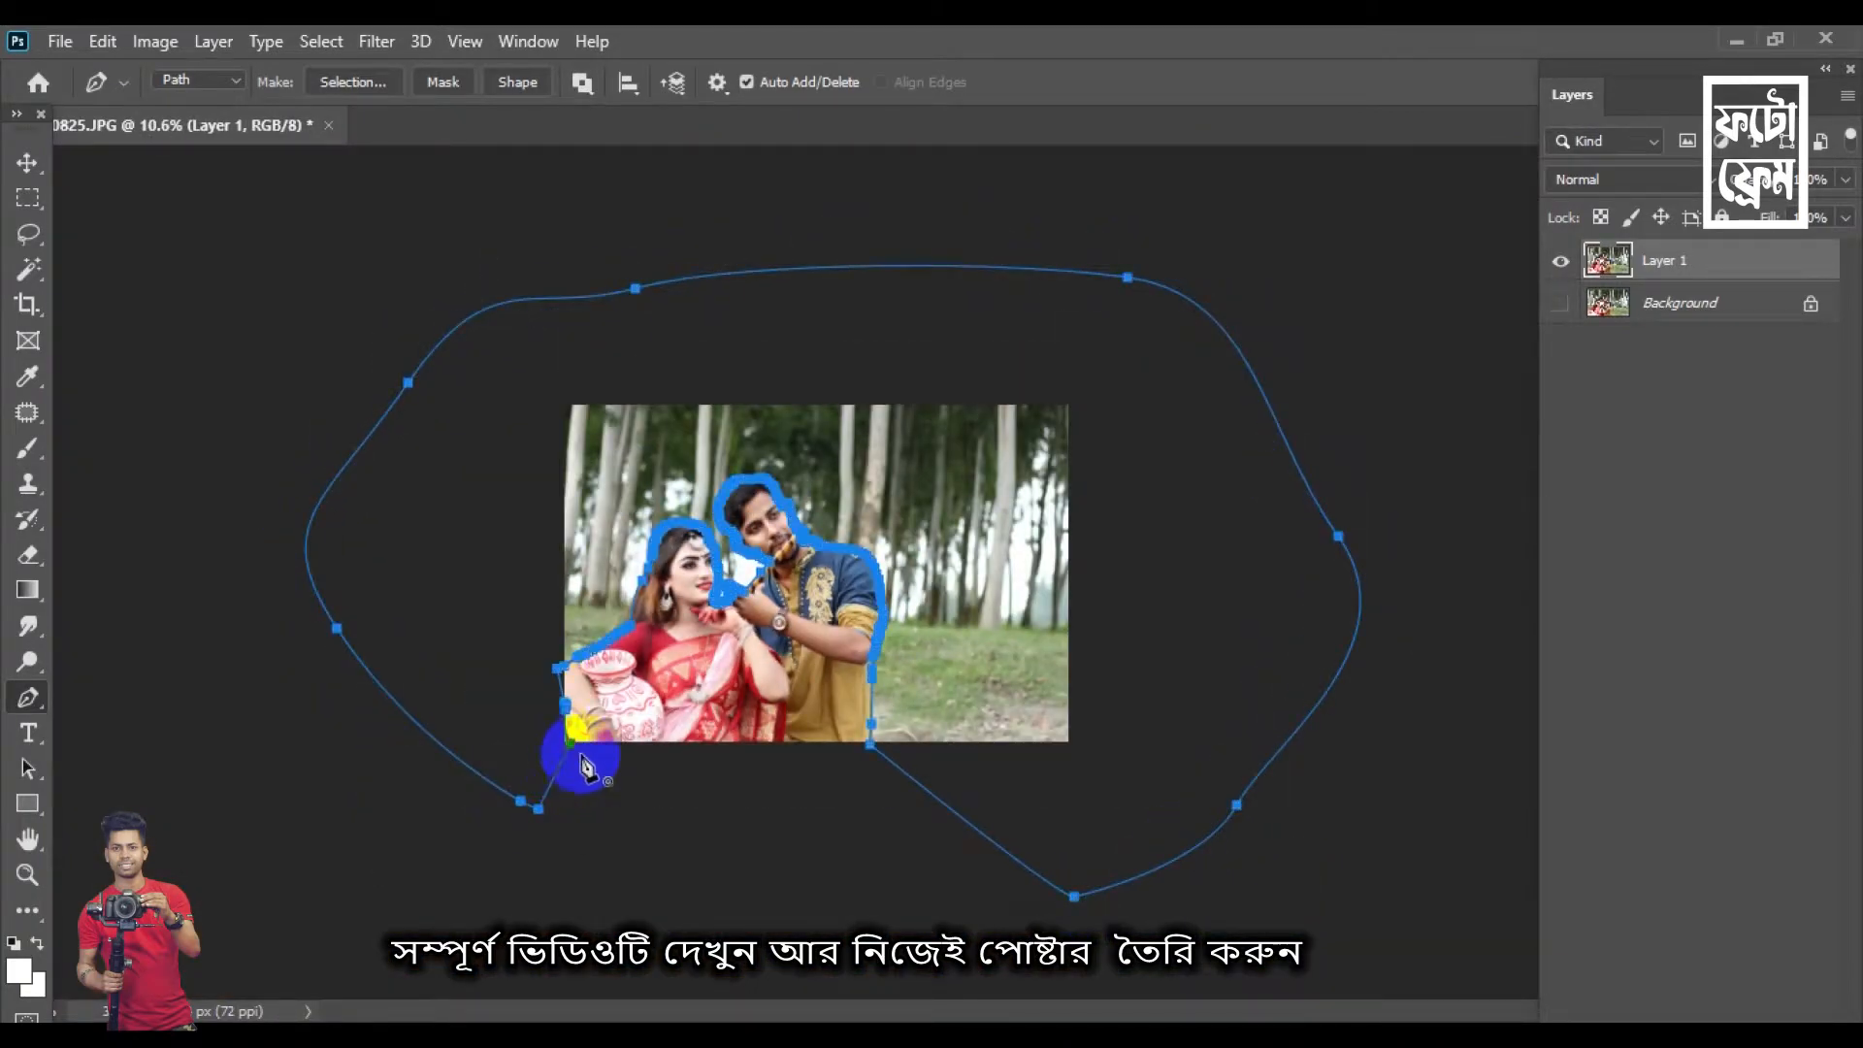
Convert the closed path to a selection, delete the selected background from Layer 1 and deselect
right_click(591, 433)
click(718, 527)
key(Return)
key(Delete)
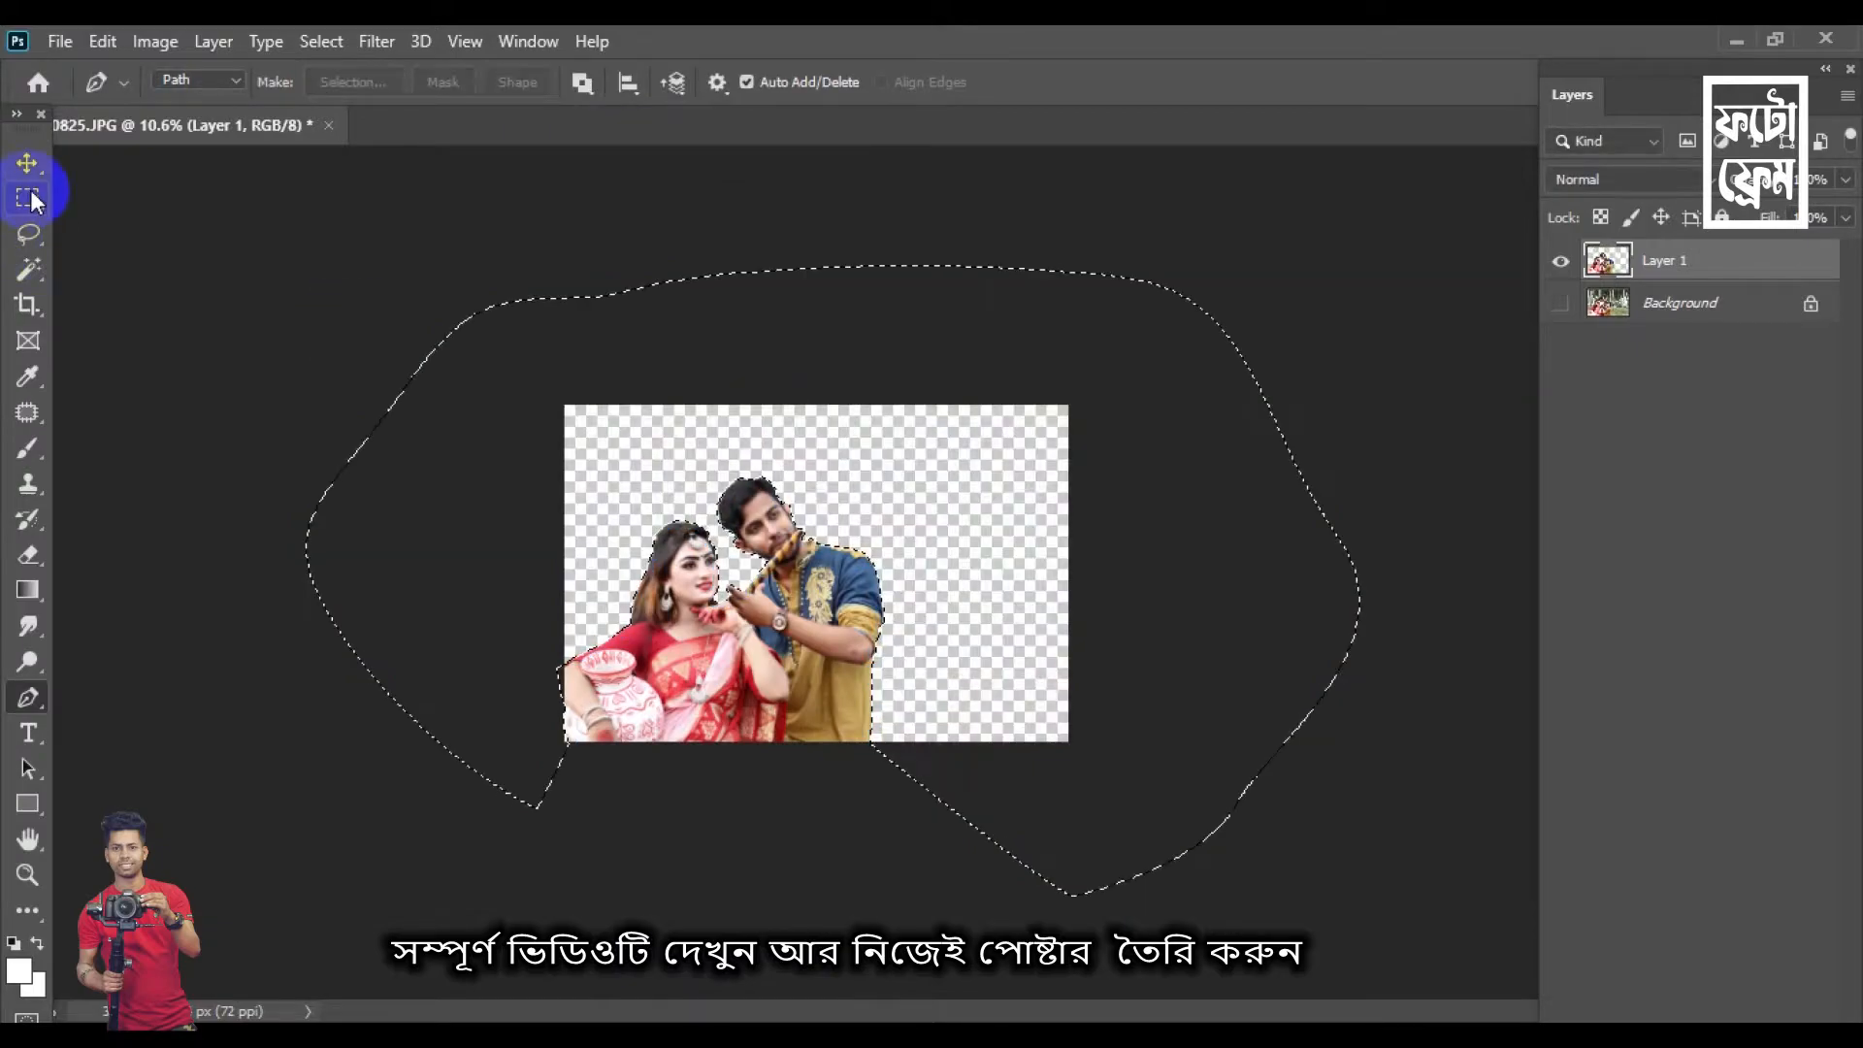
click(29, 199)
key(ctrl+d)
scroll(886, 503, up, 4)
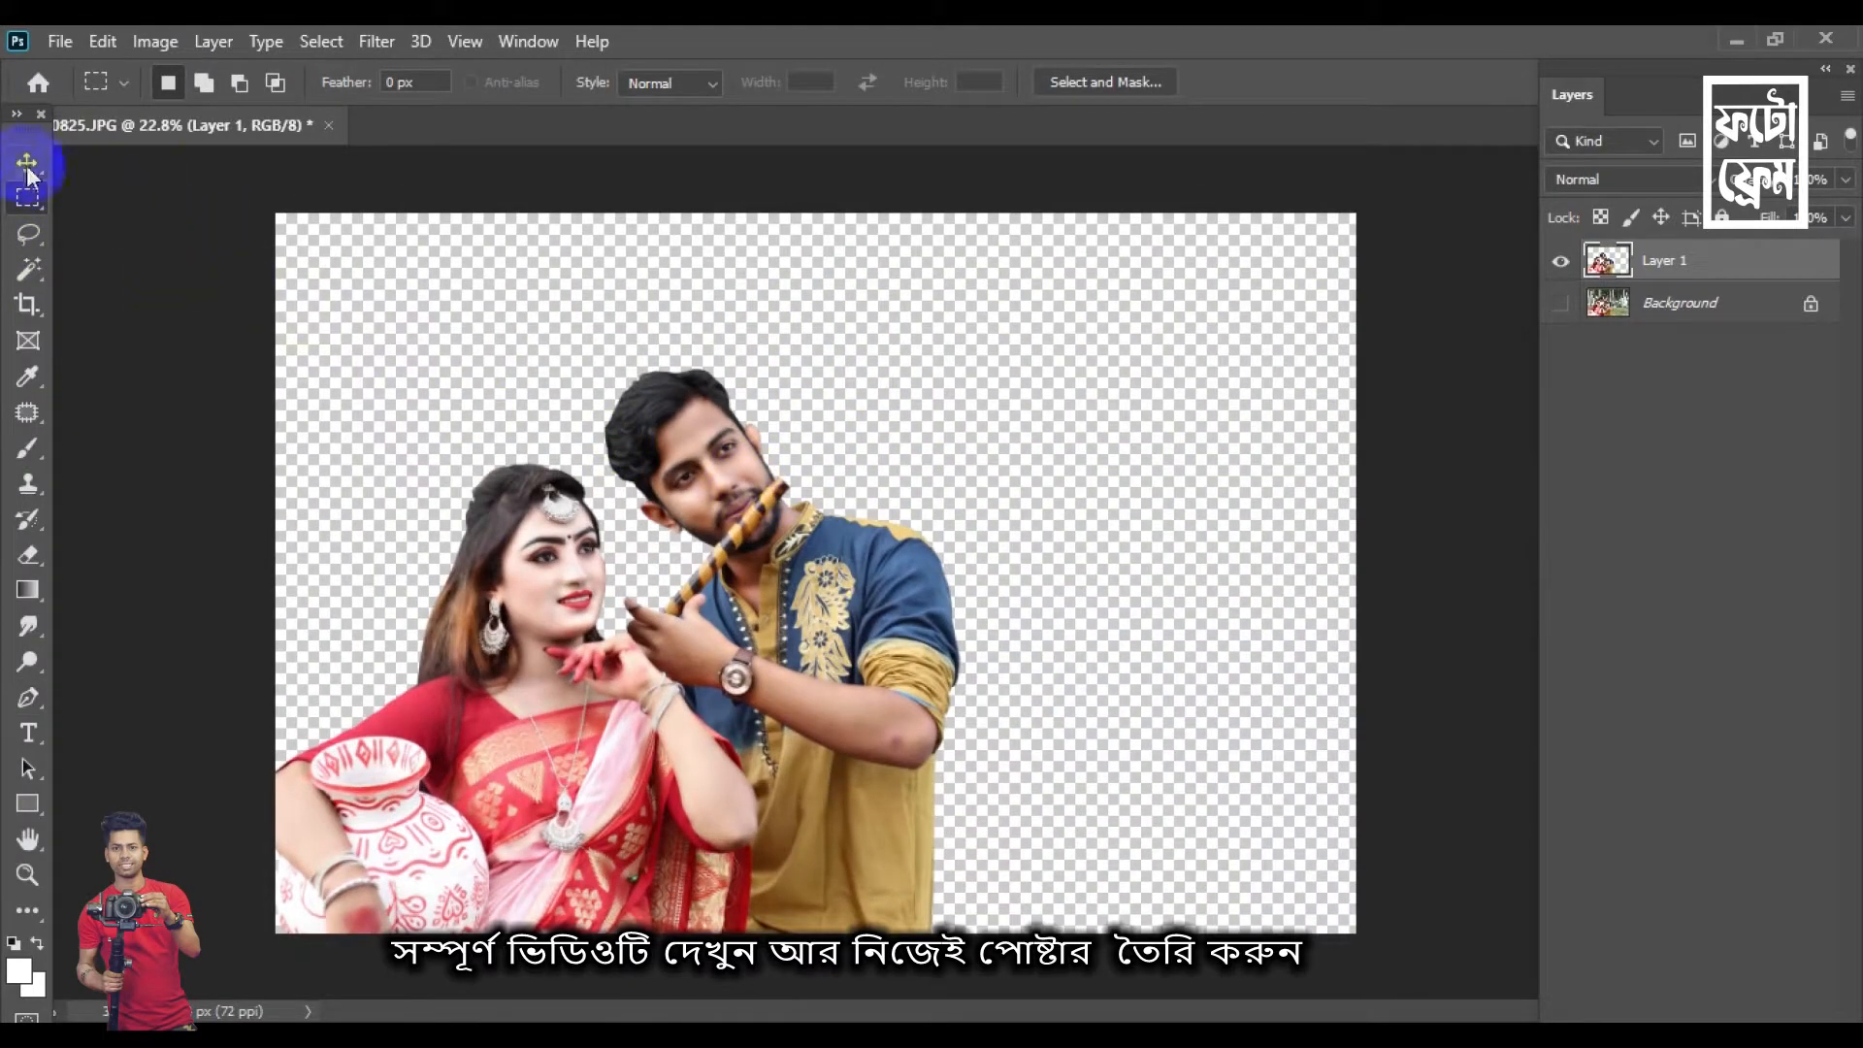
Save the couple cutout on the computer as a PNG file named p
click(14, 162)
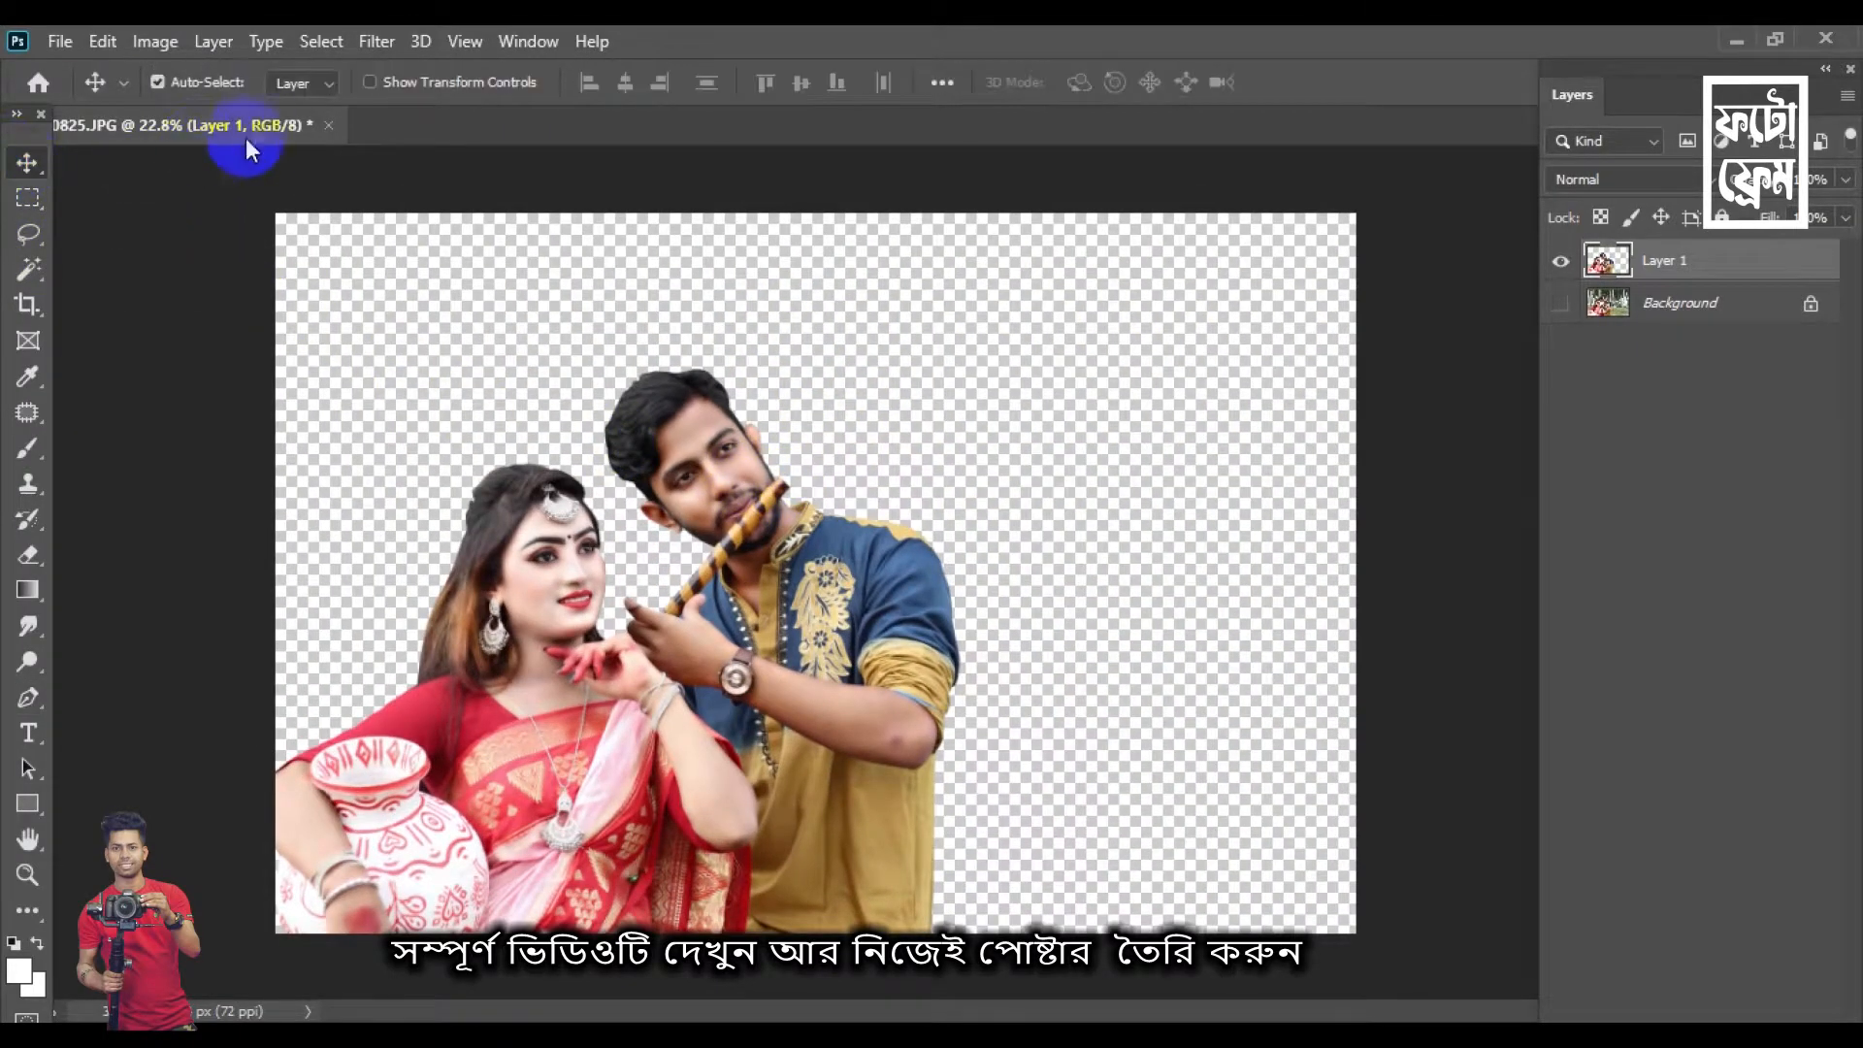
click(60, 42)
click(182, 364)
click(1090, 773)
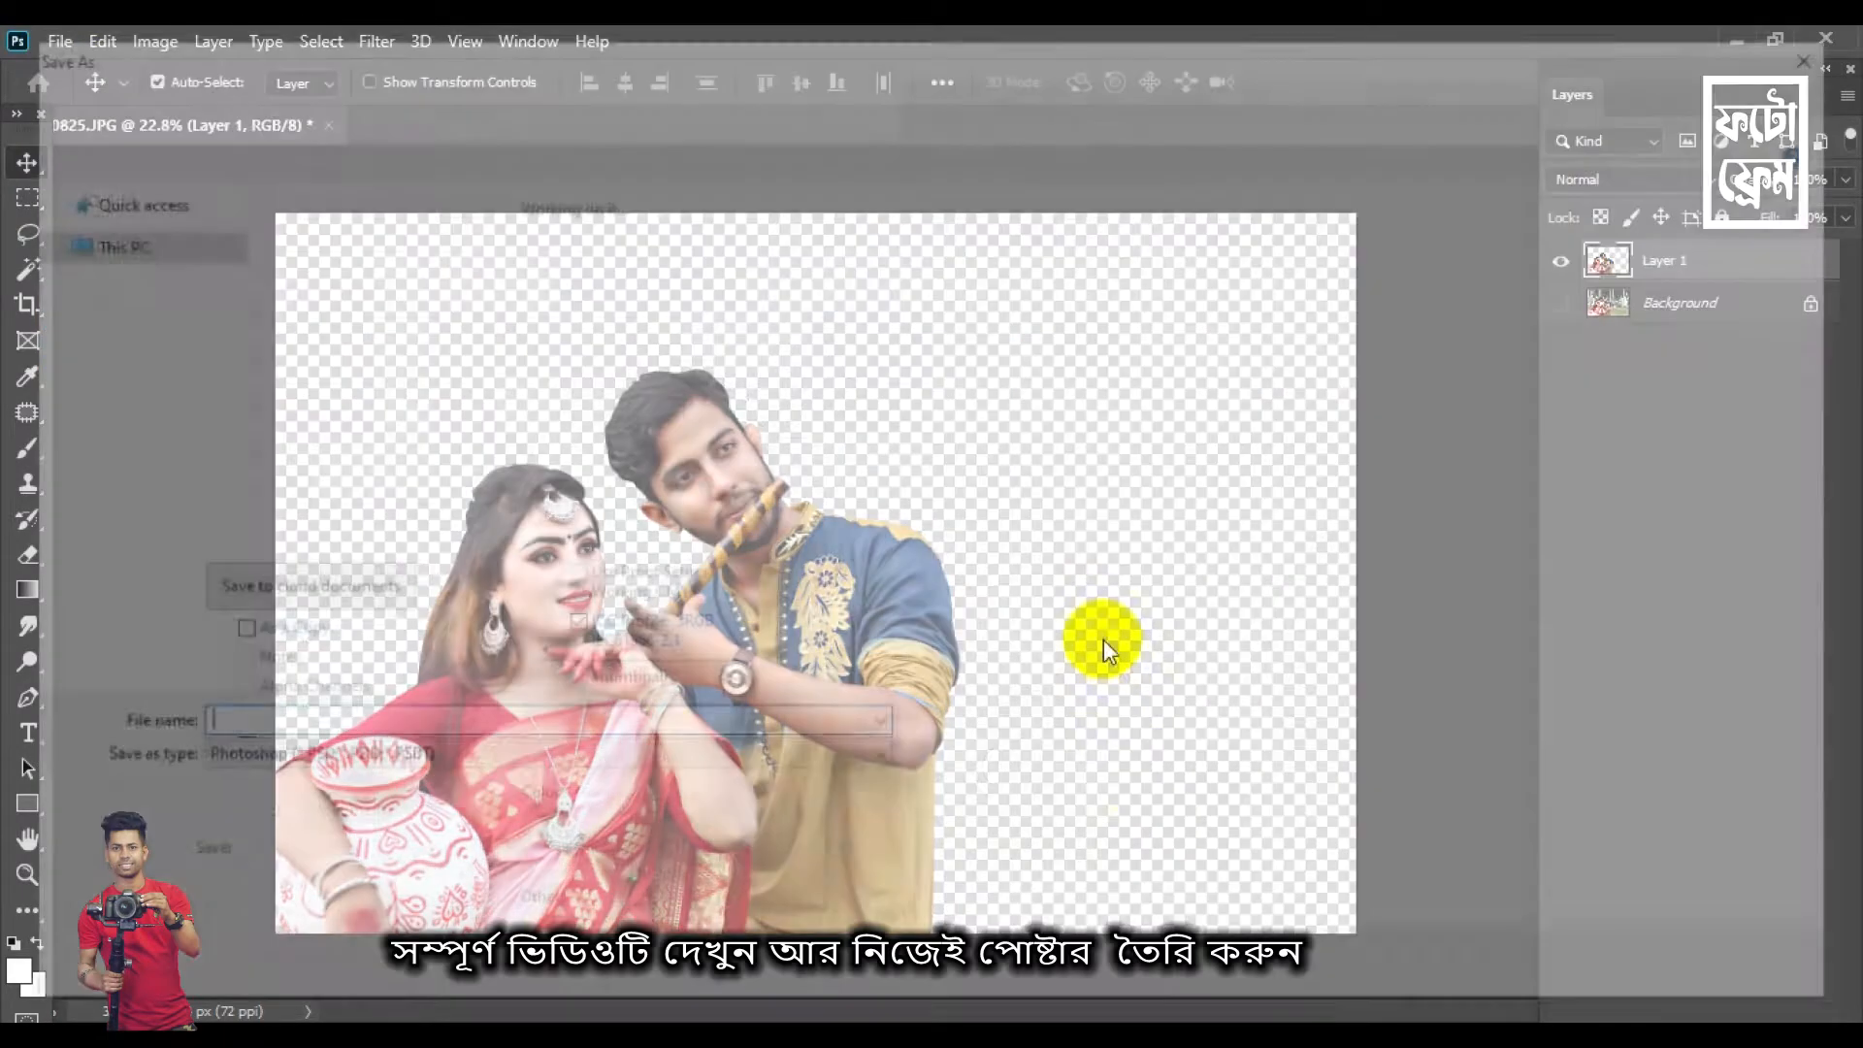
click(641, 760)
click(340, 670)
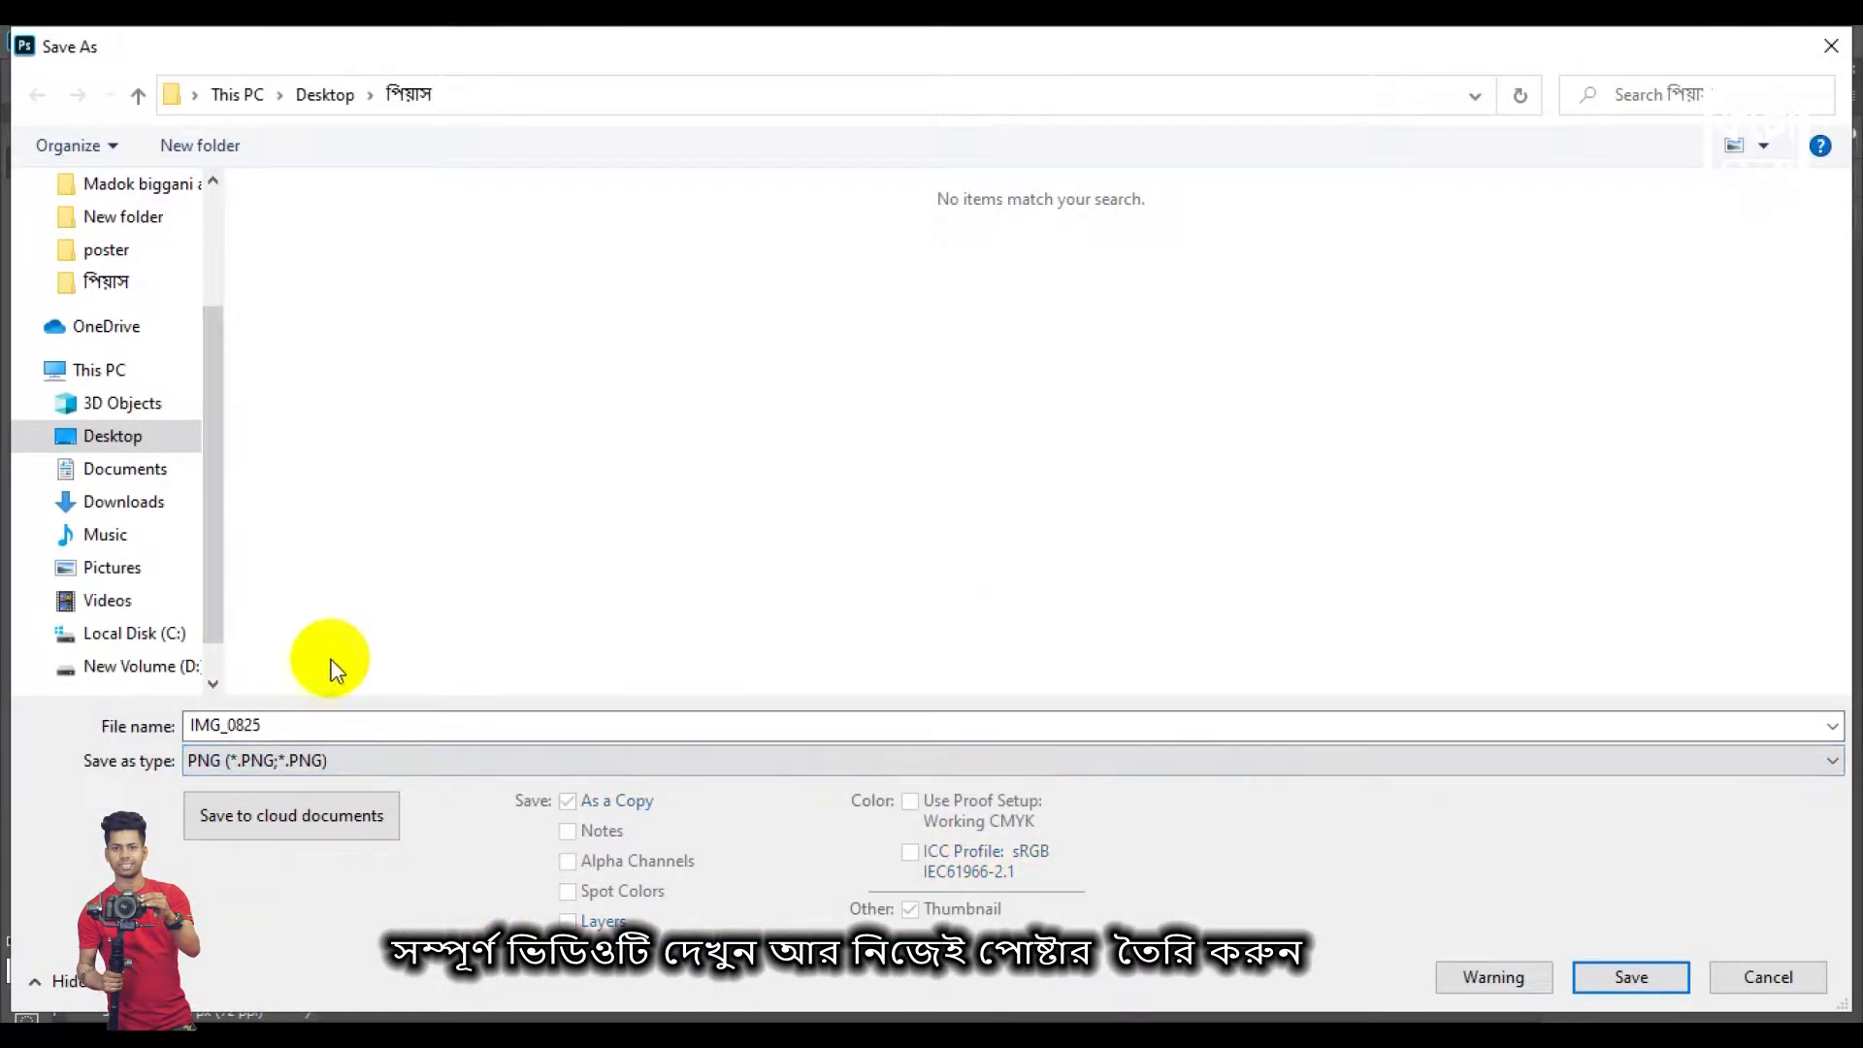
double_click(291, 718)
text(p)
click(1653, 975)
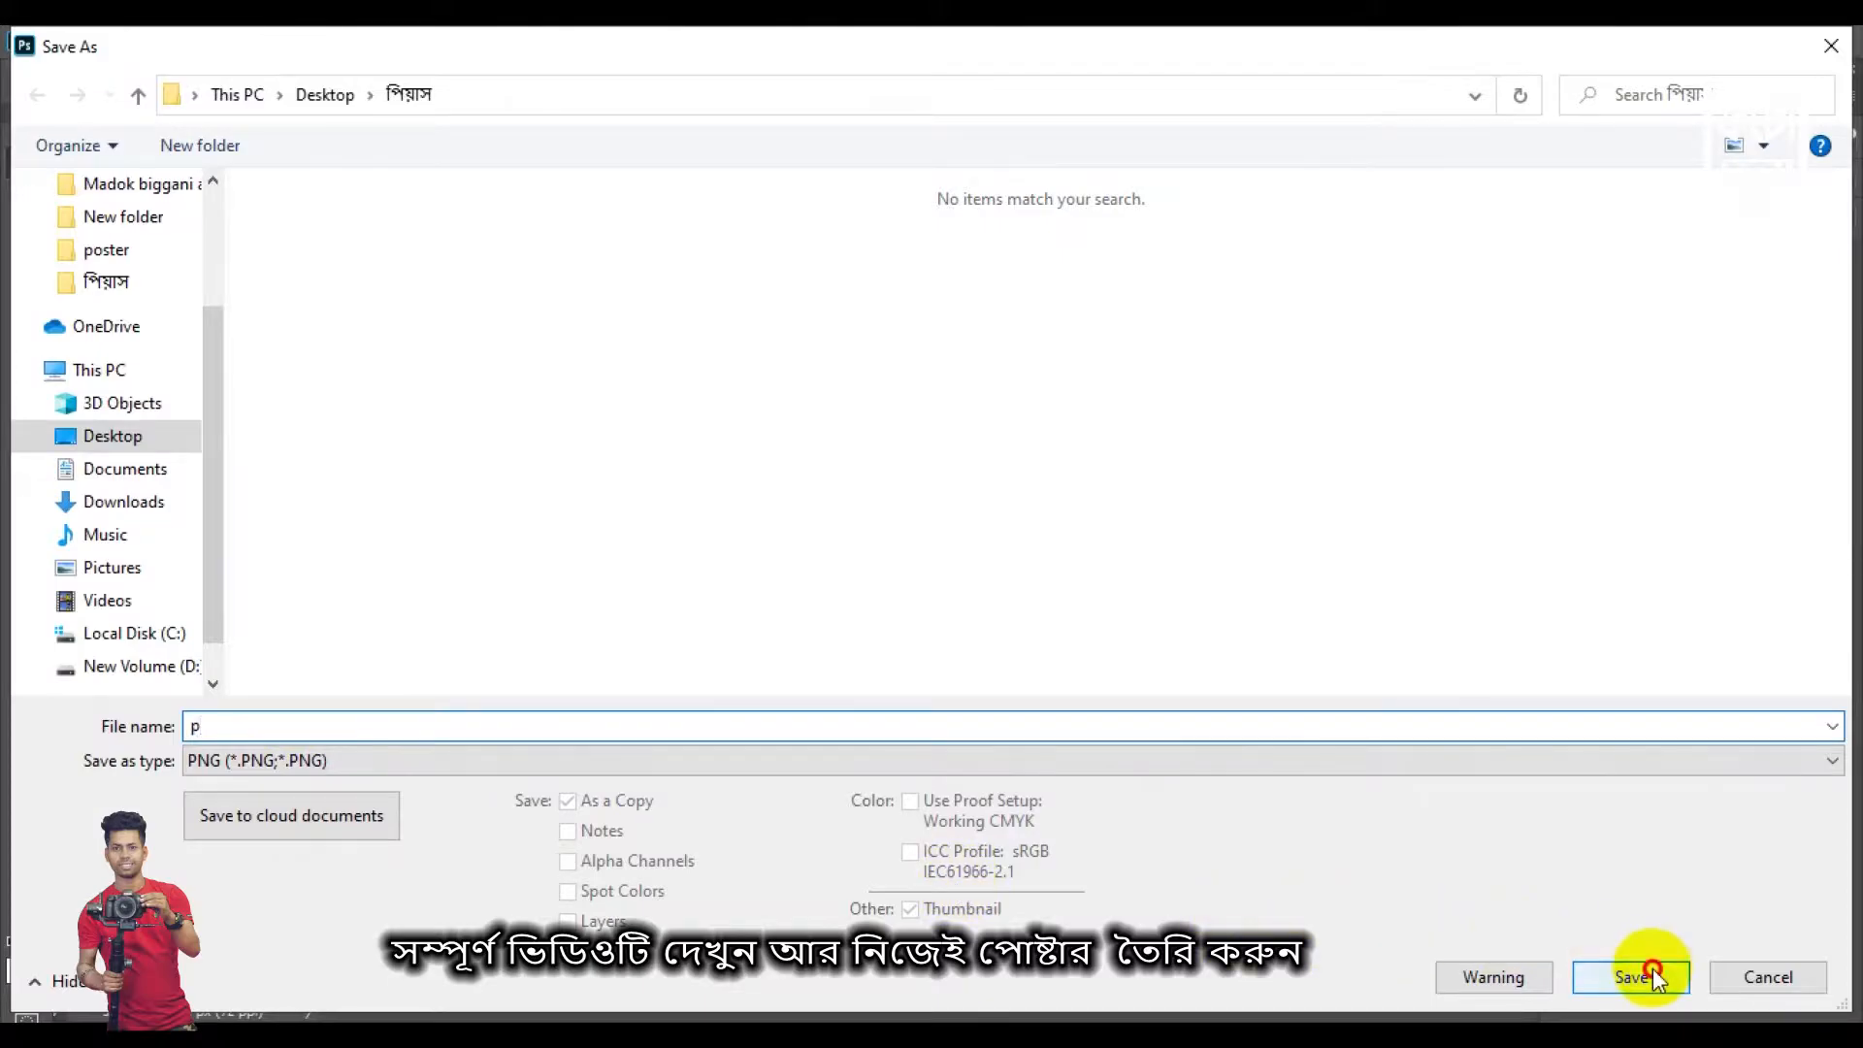
click(1086, 315)
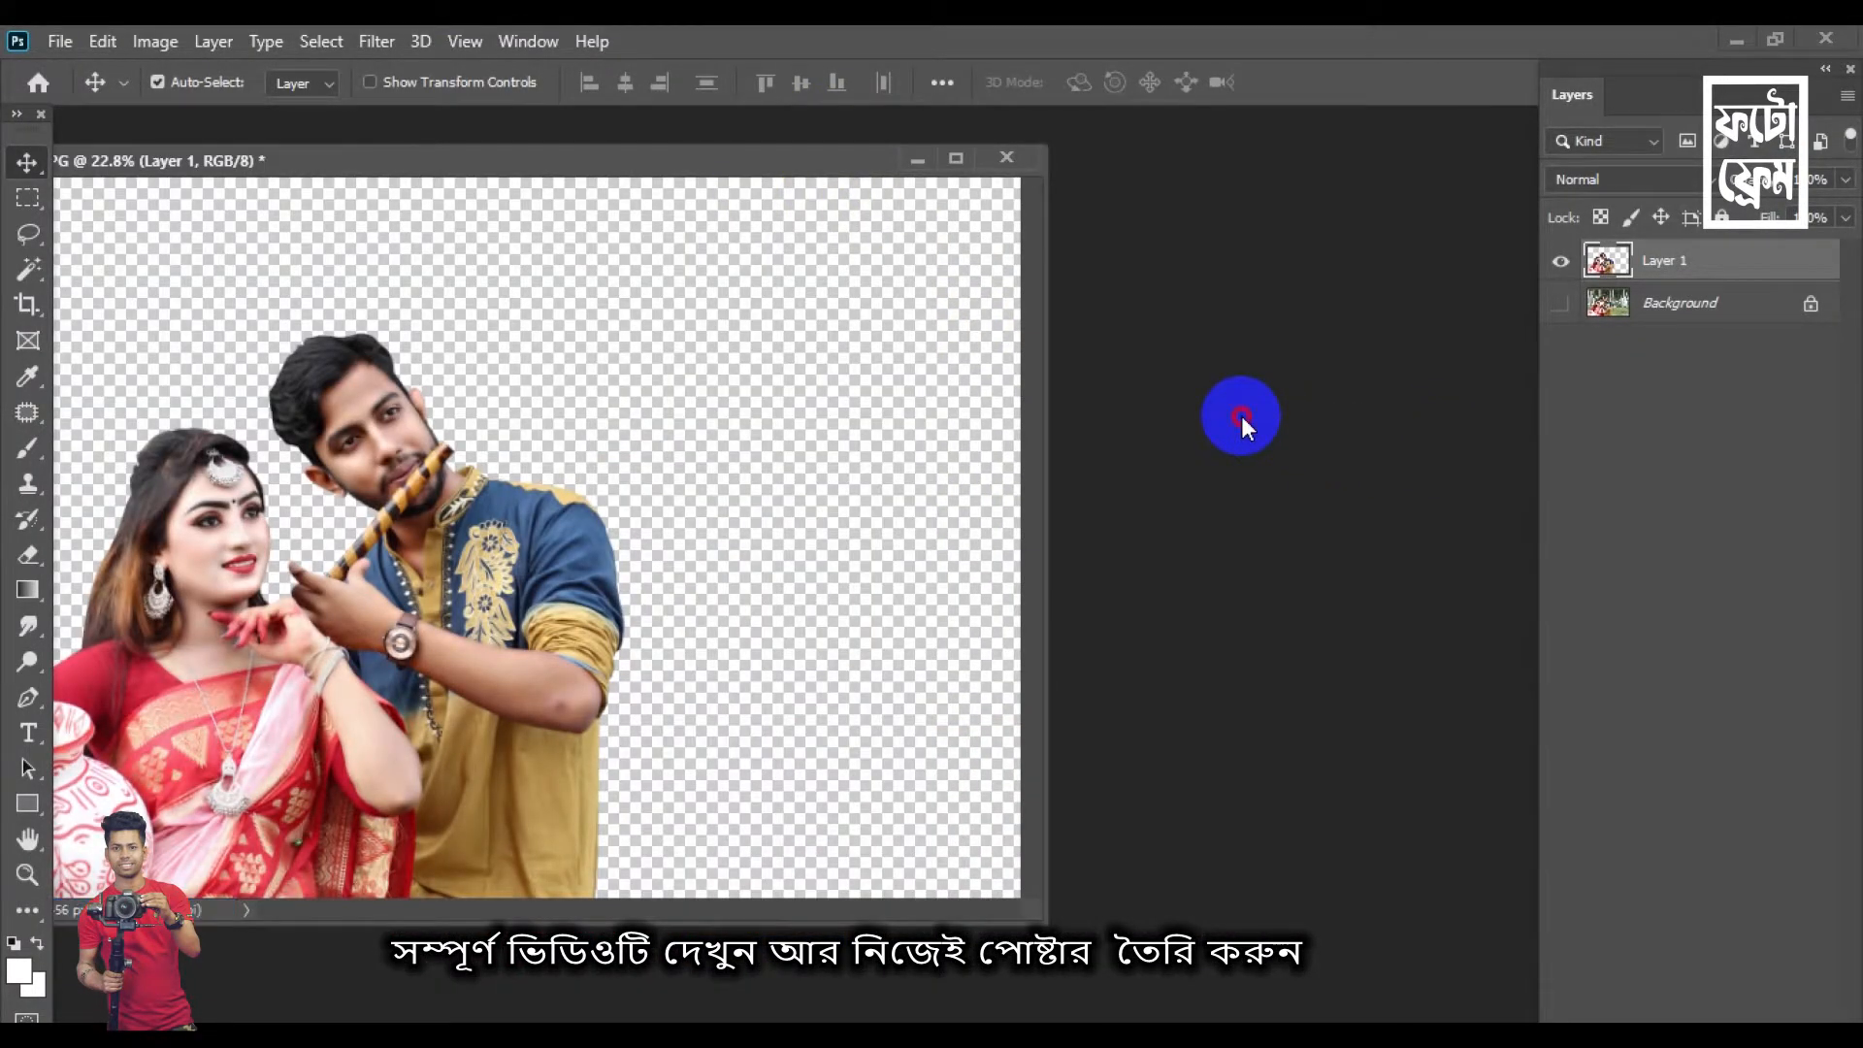
Open IMG_0849, float it in its own window and minimize the couple photo's document
double_click(1243, 415)
scroll(1029, 611, down, 3)
double_click(976, 529)
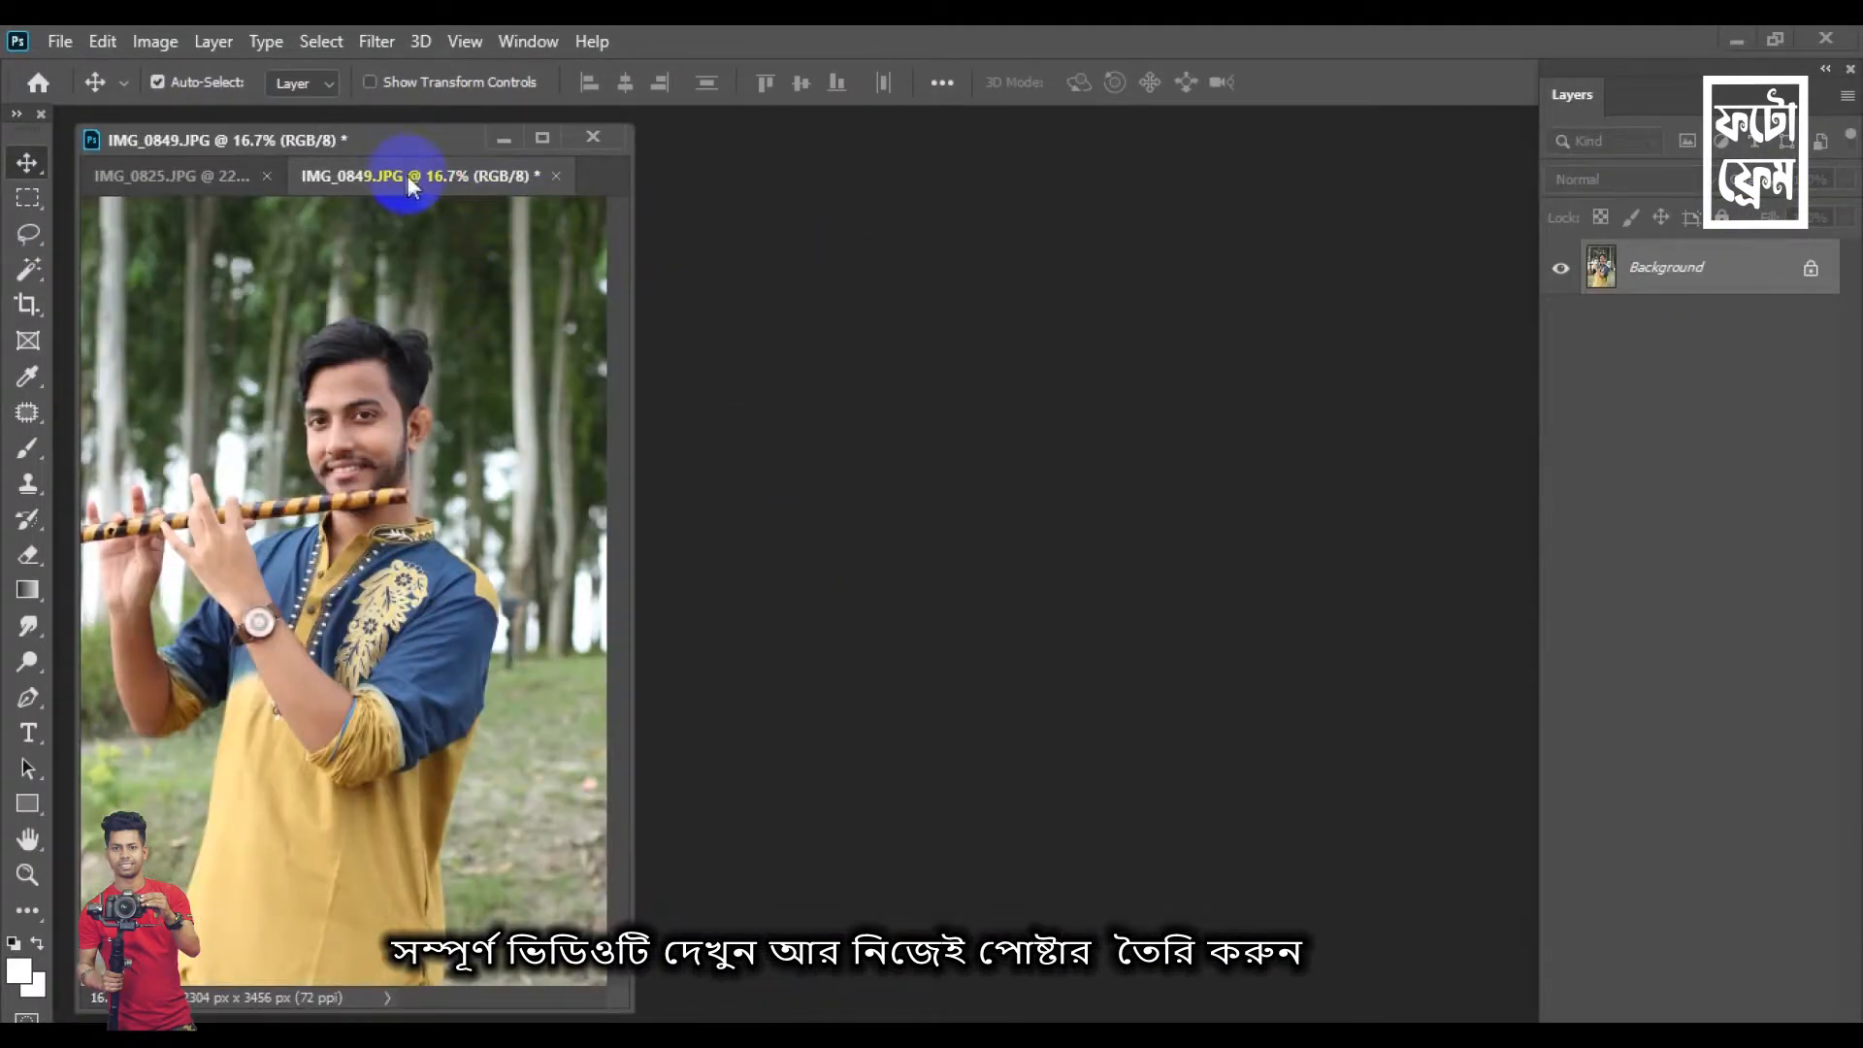
drag(407, 176, 783, 257)
click(505, 141)
drag(644, 199, 708, 118)
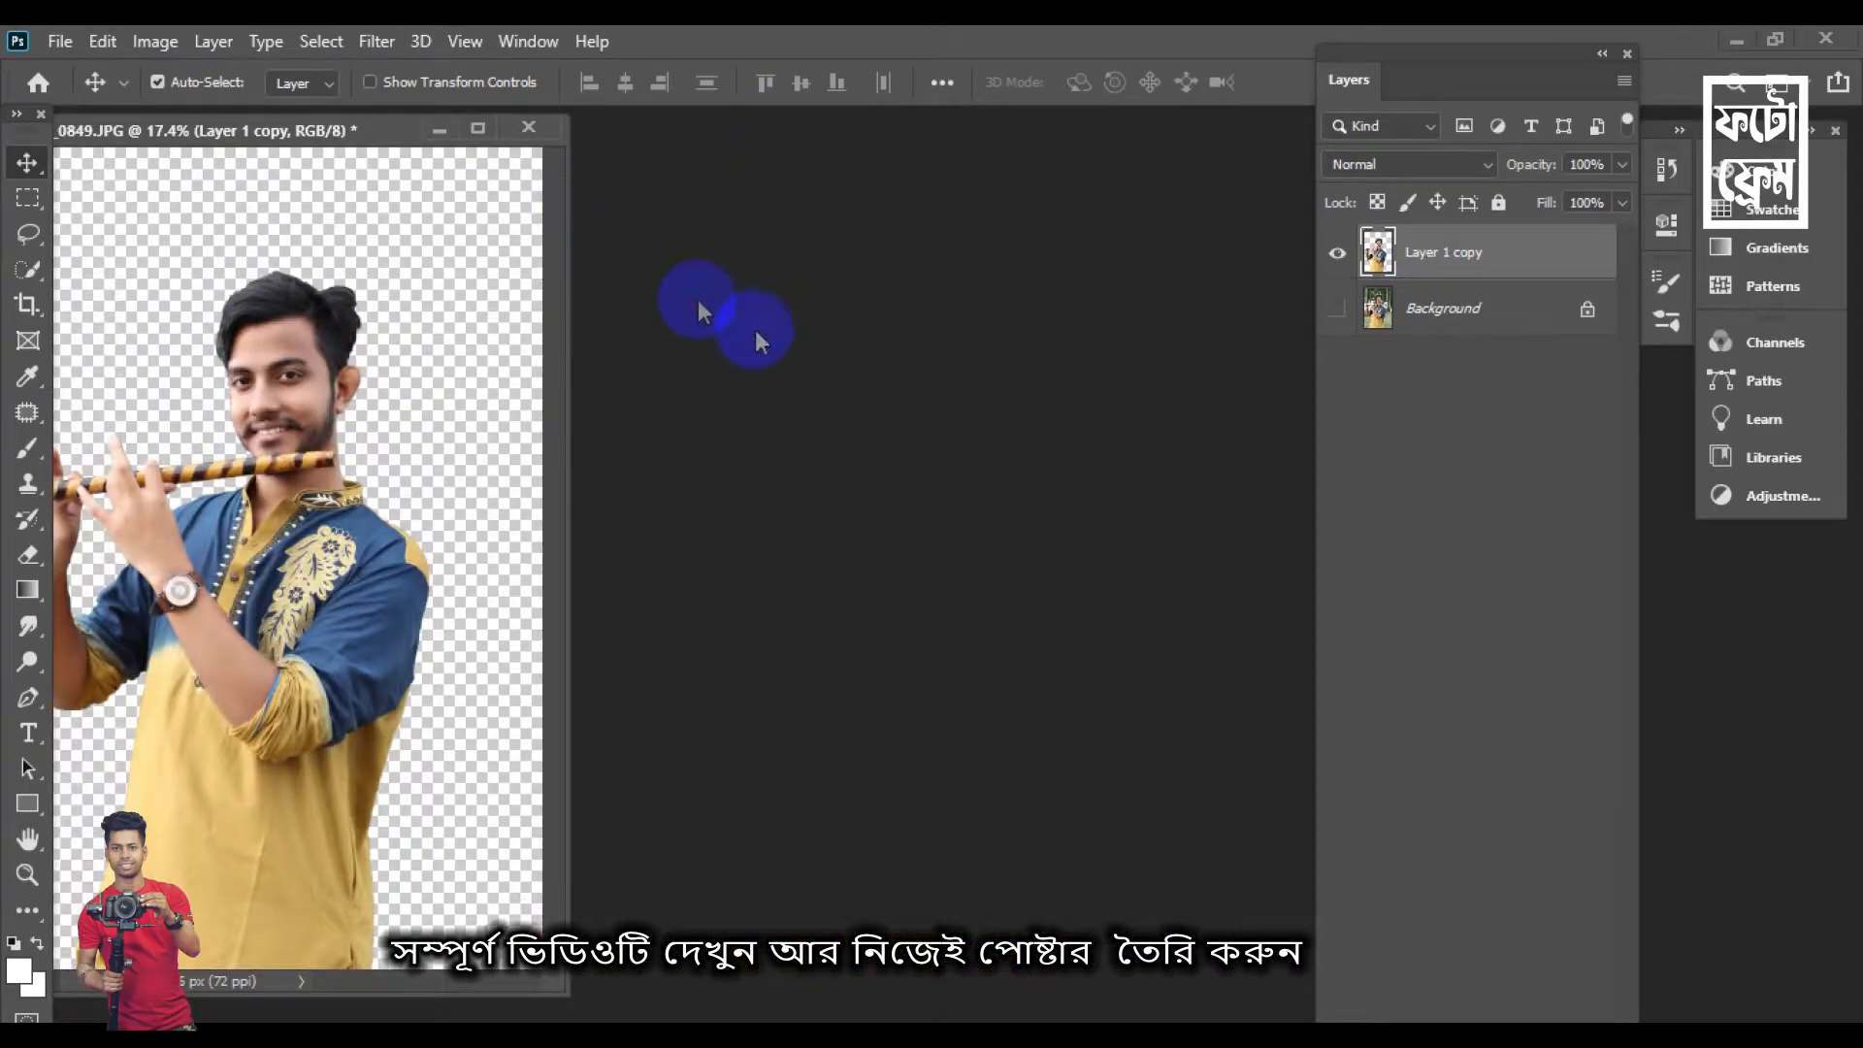
Open IMG_0831, float it in its own window and minimize the document of the man playing the flute
double_click(805, 347)
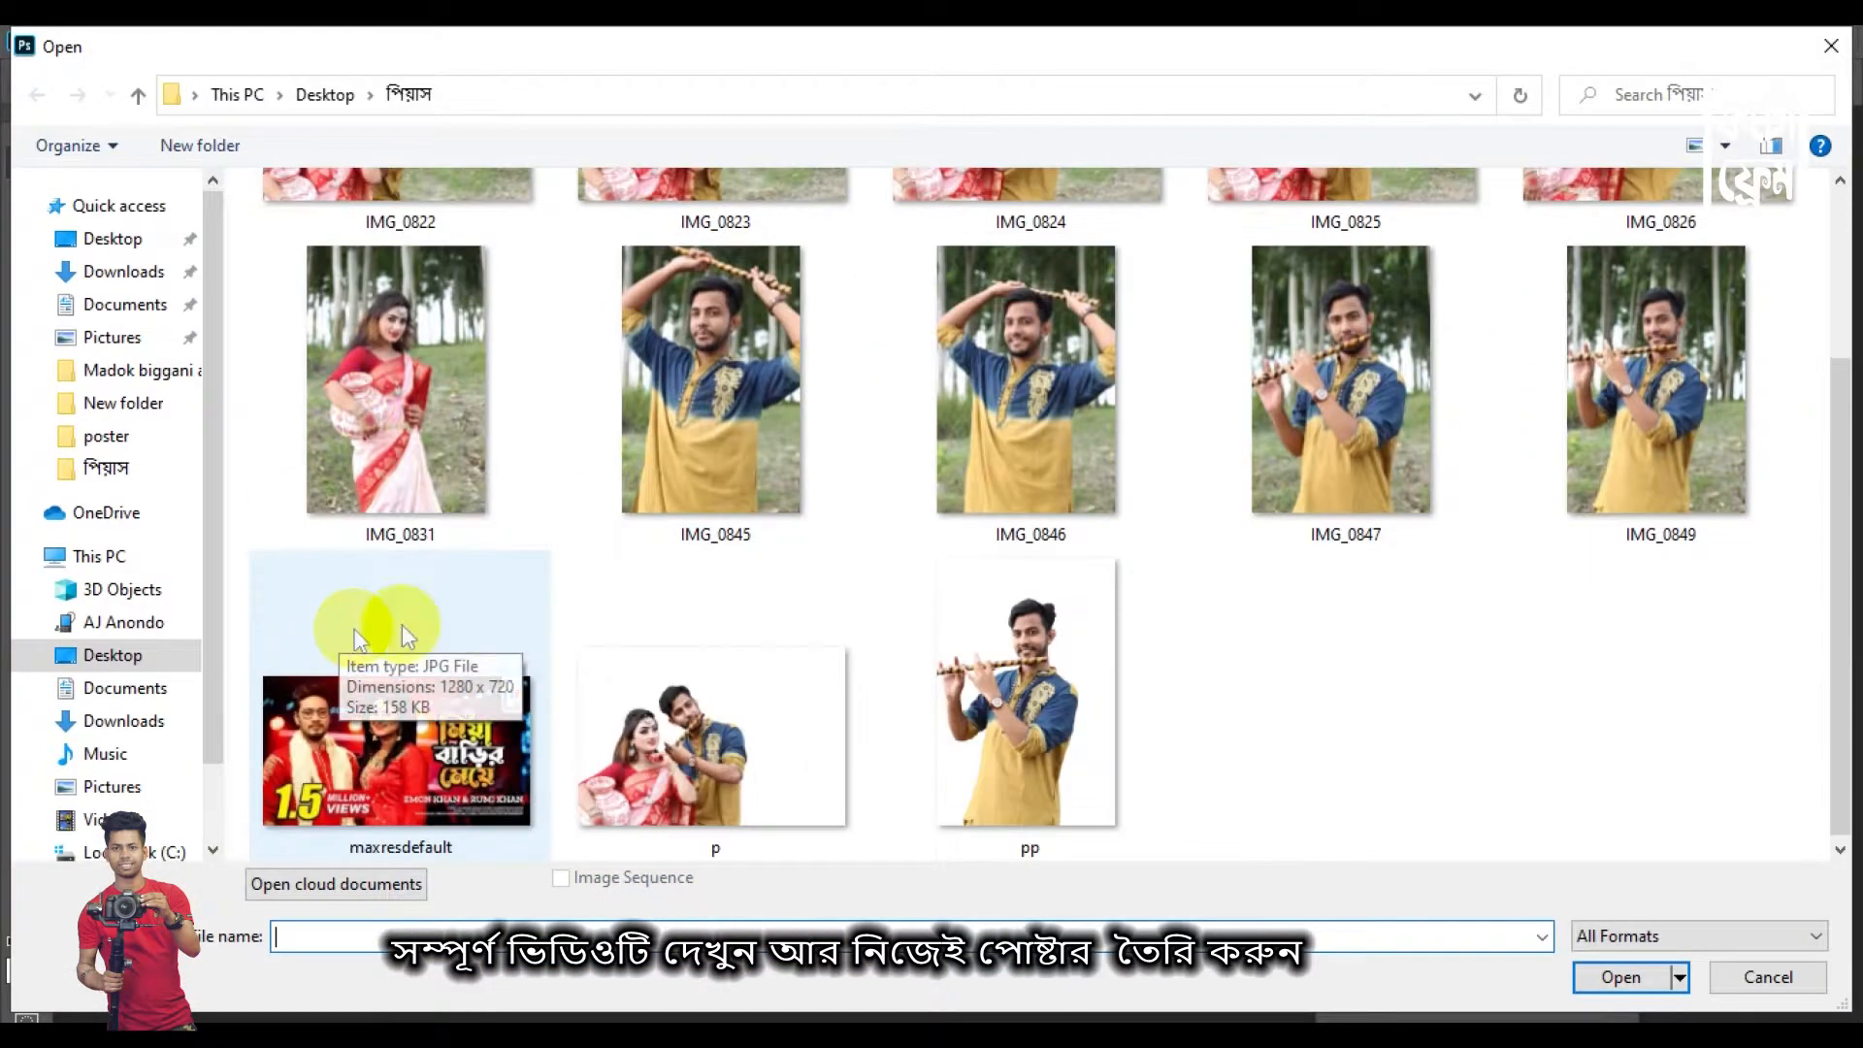
scroll(402, 625, up, 3)
click(402, 625)
key(Return)
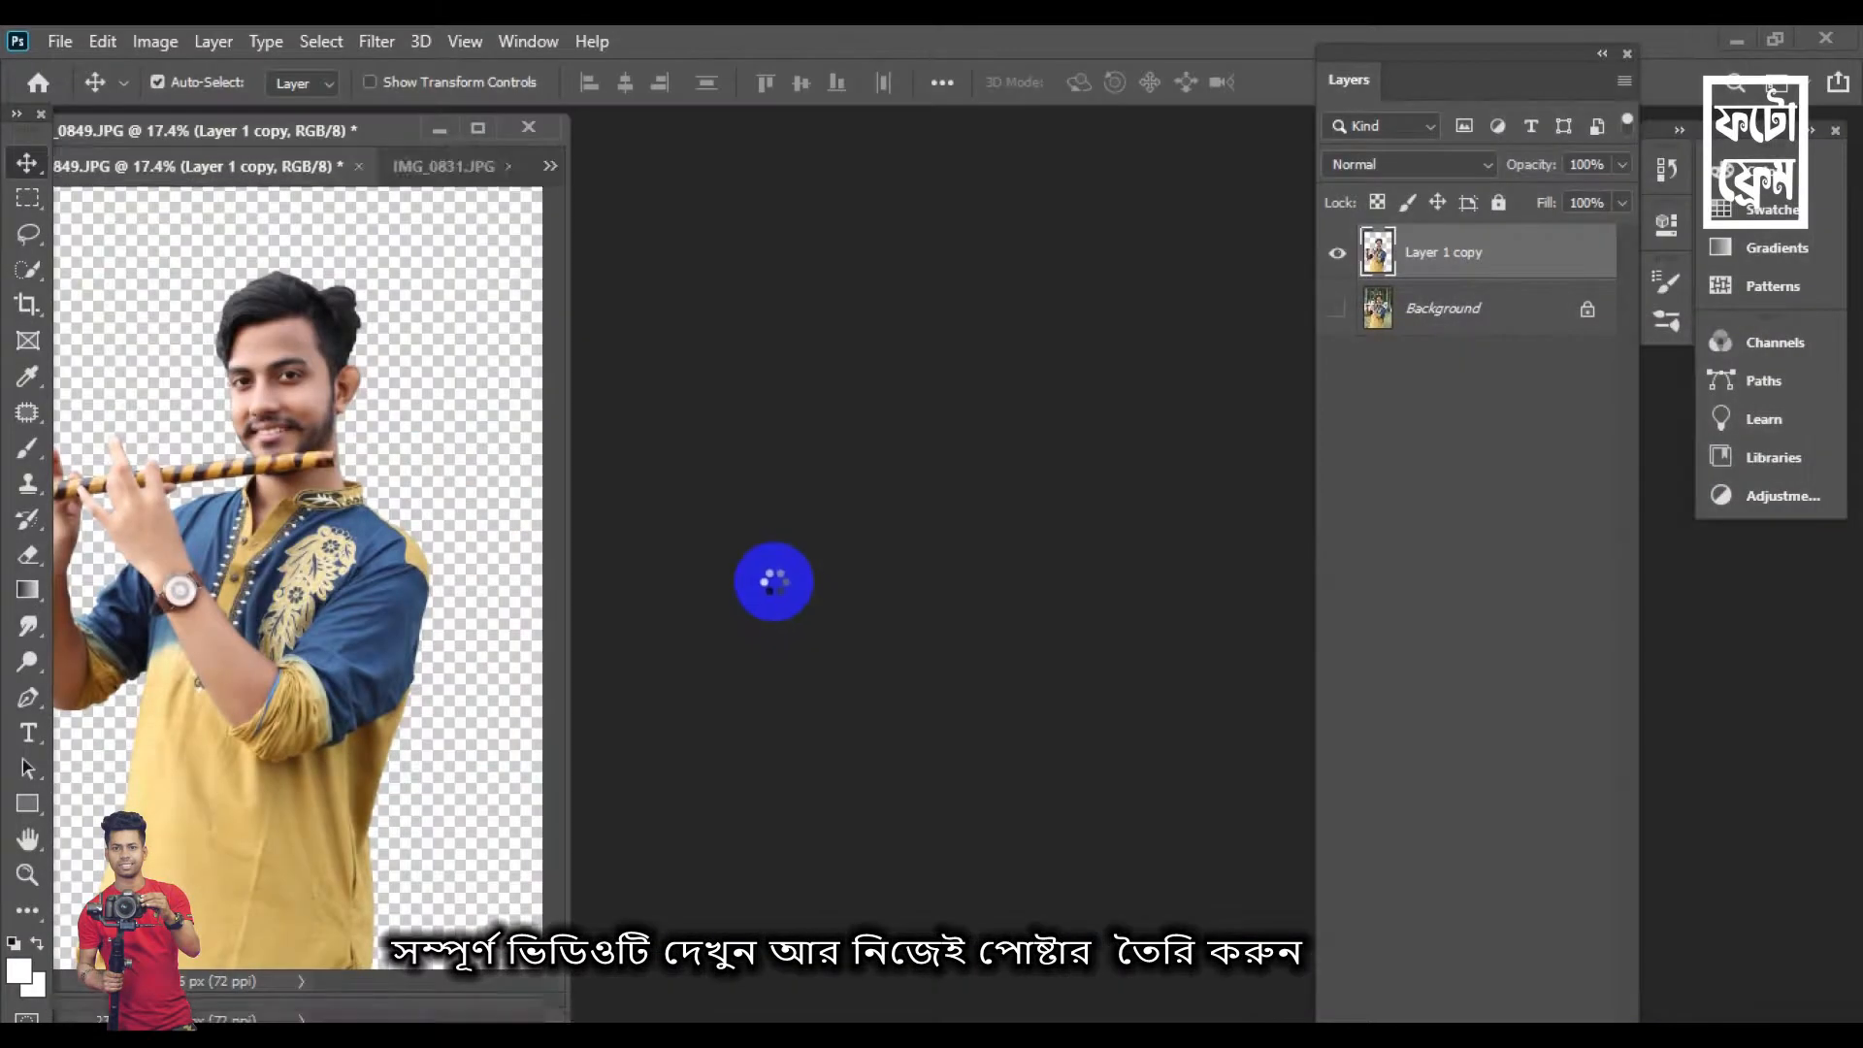
drag(504, 165, 582, 174)
click(495, 146)
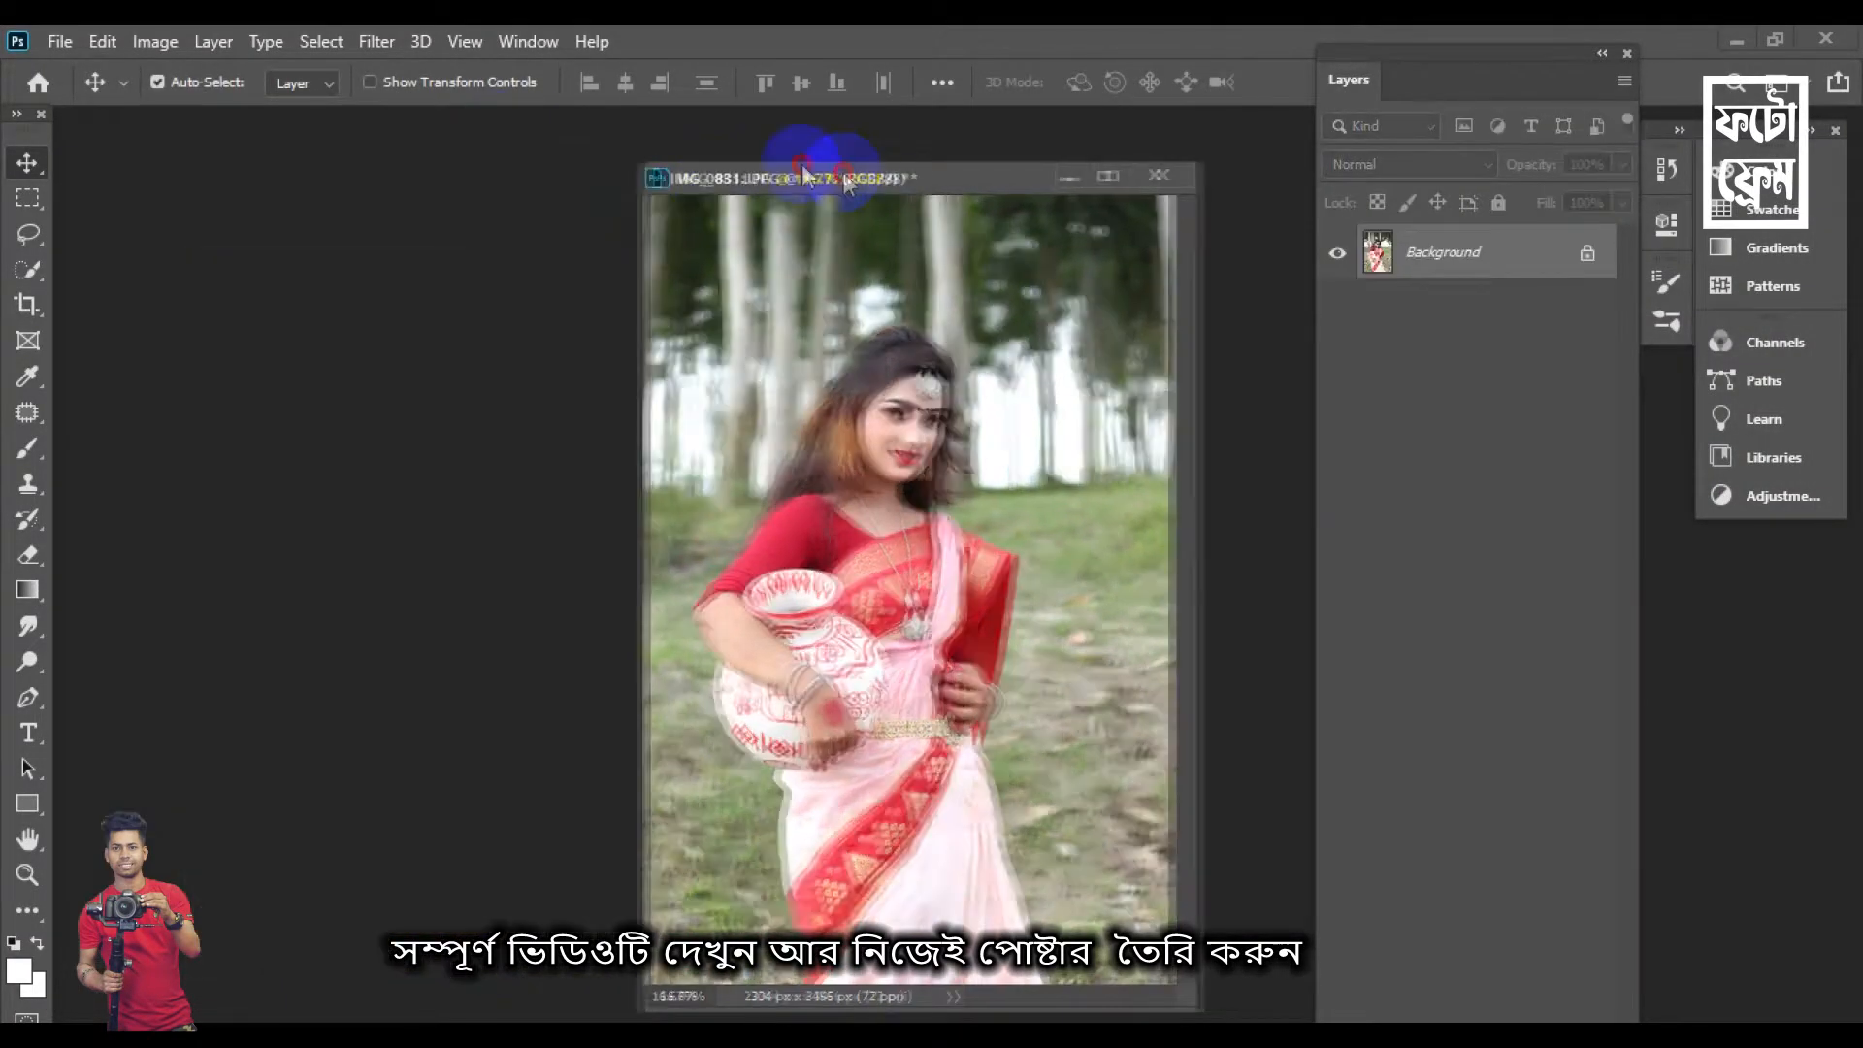
drag(804, 173, 699, 115)
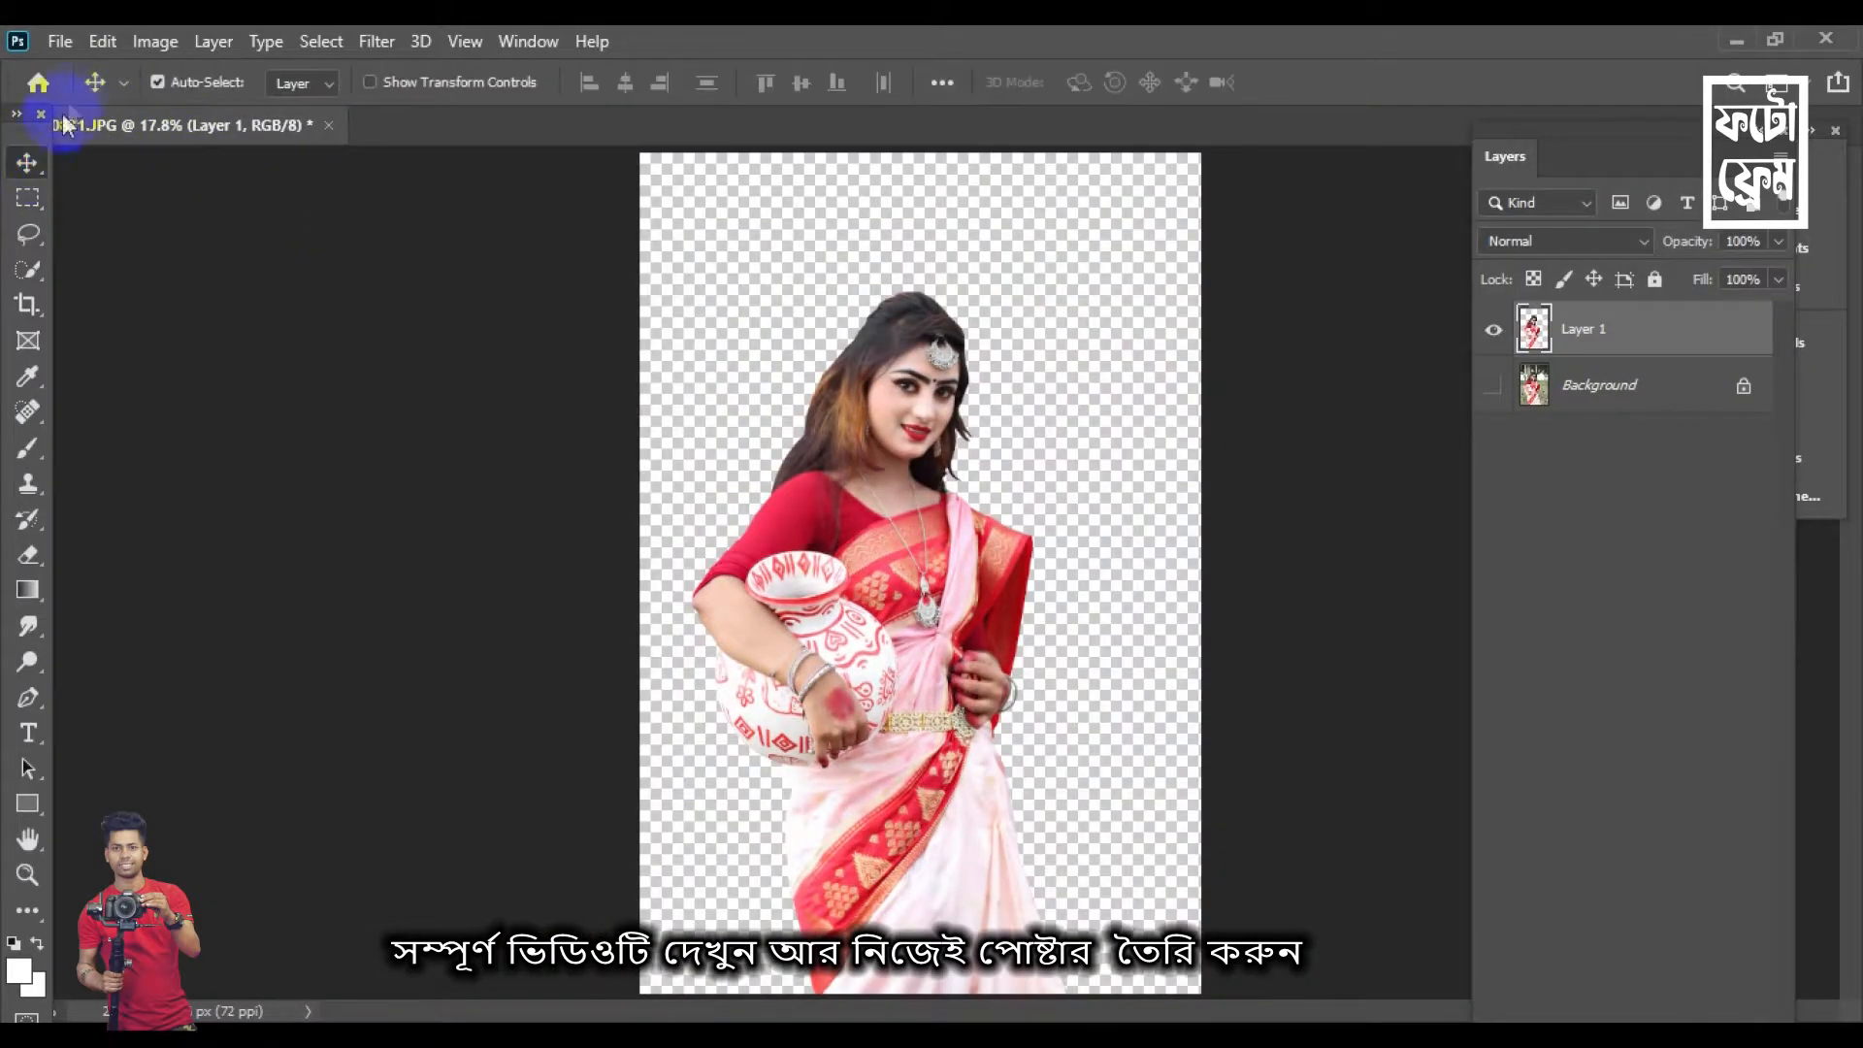
Save the cutout of the woman holding the pot on the computer as a PNG file named ppp
click(60, 41)
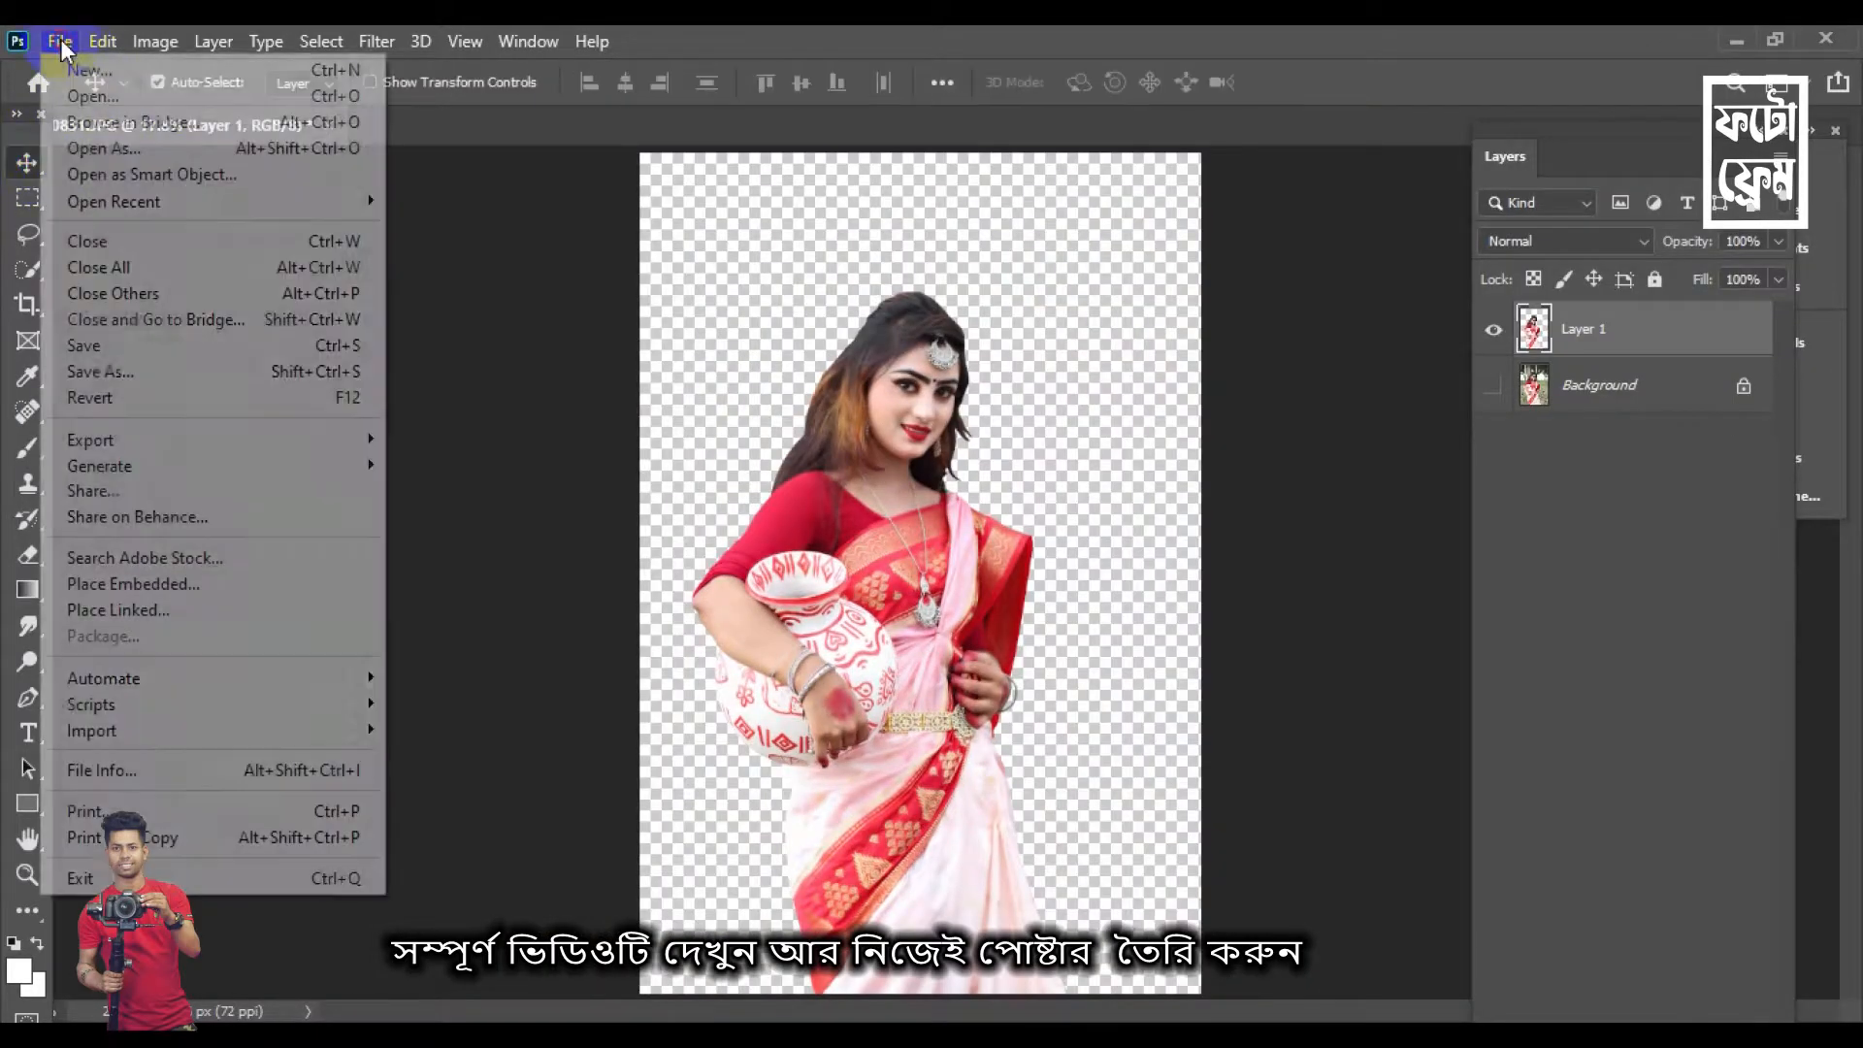
click(155, 370)
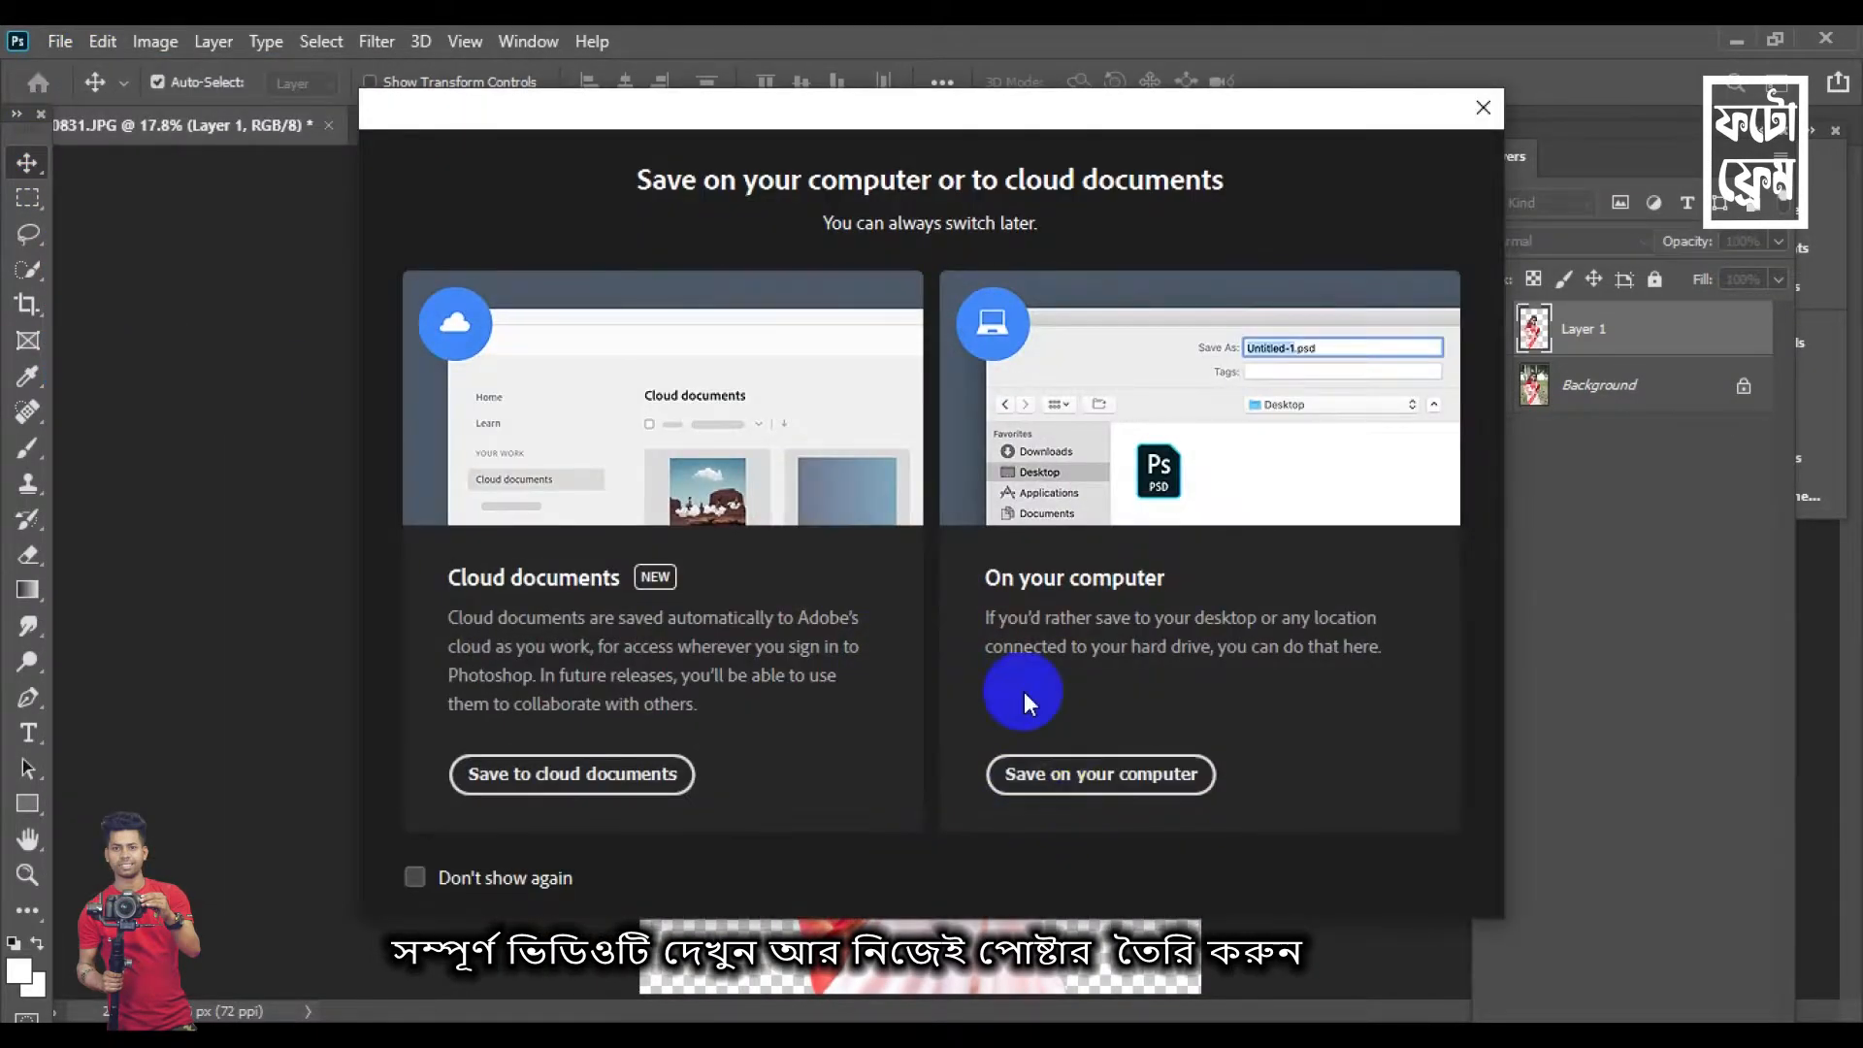
click(1091, 773)
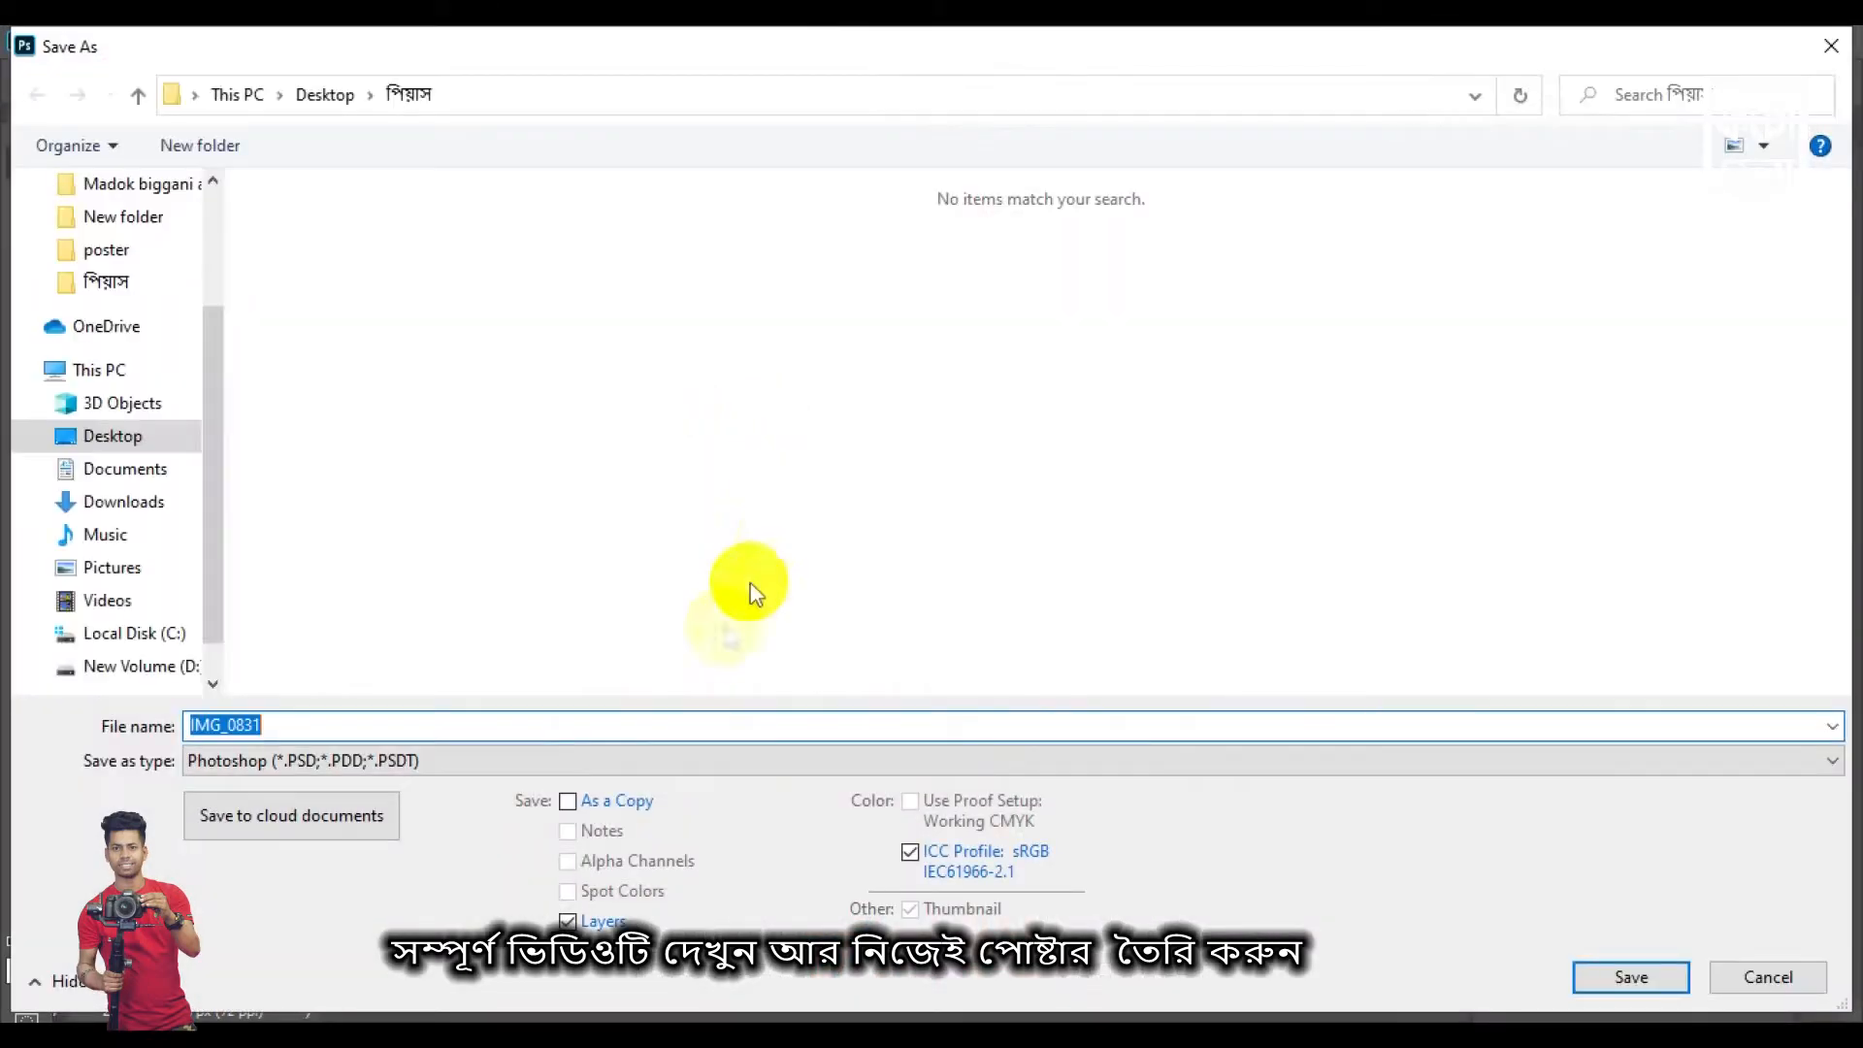
click(498, 761)
click(495, 636)
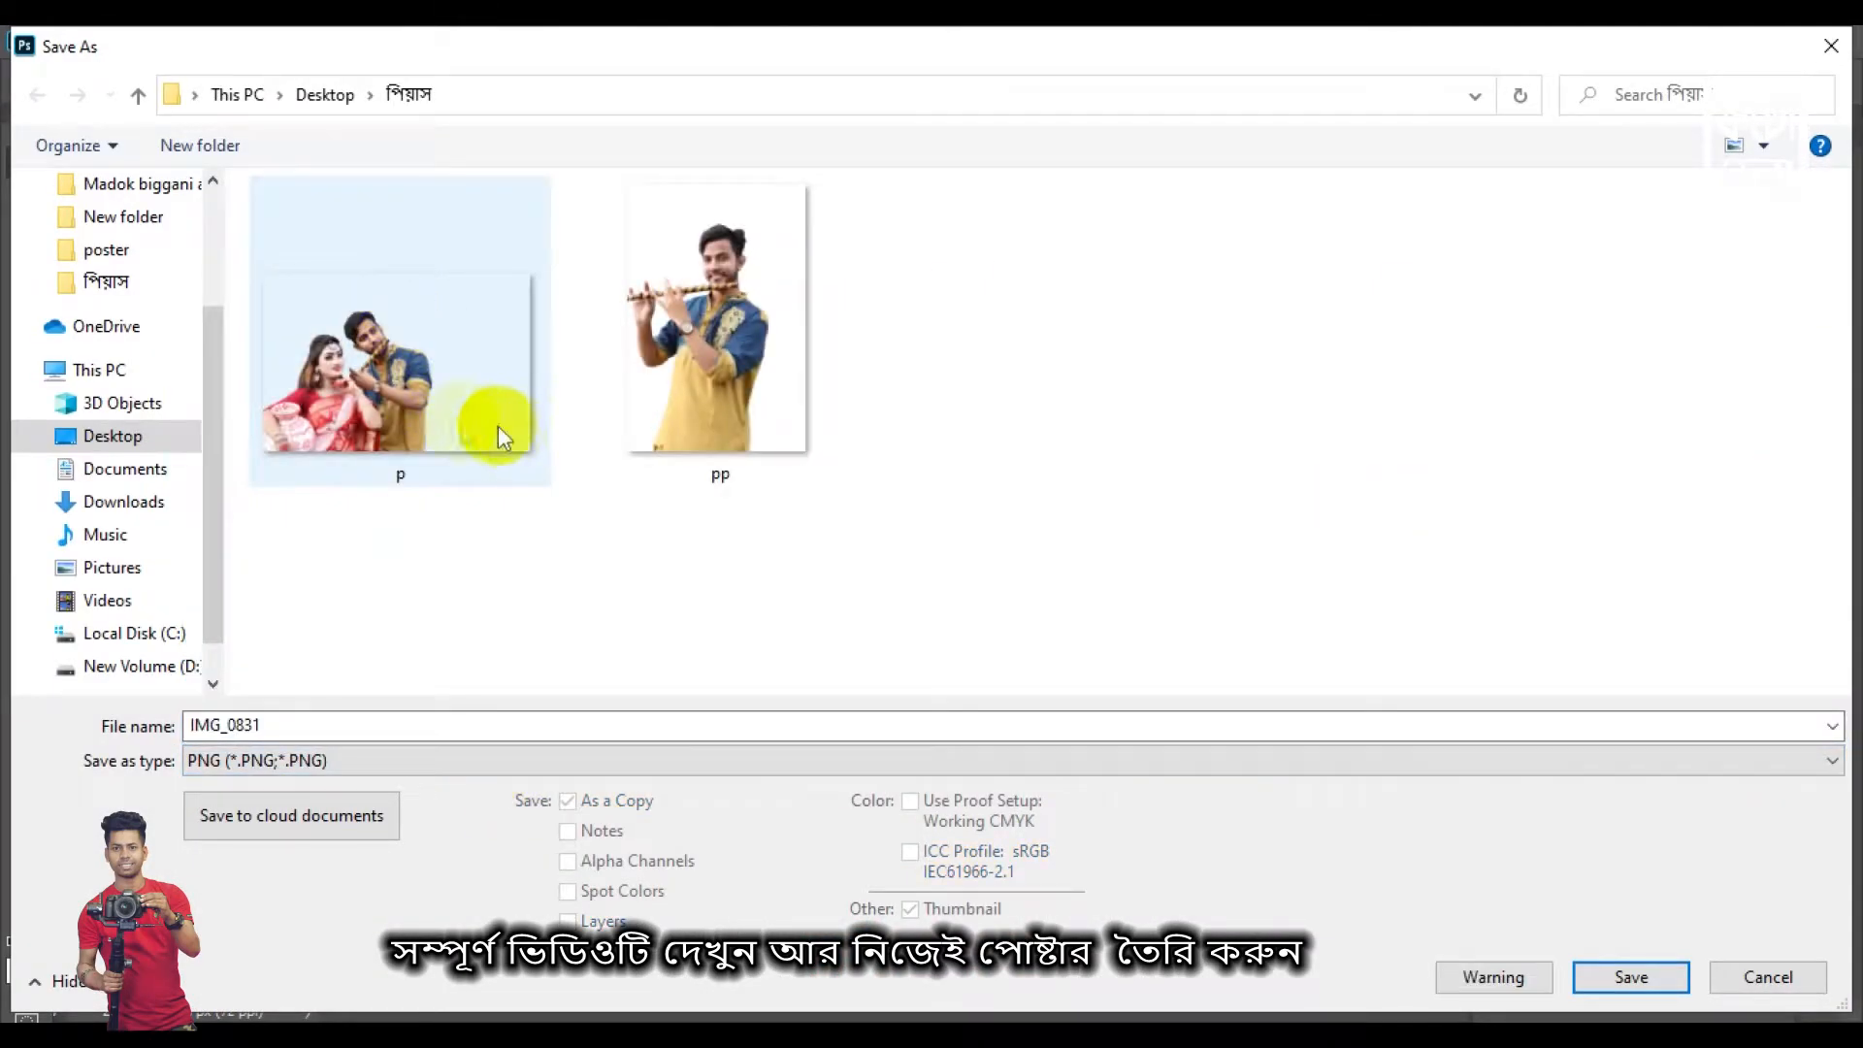
click(670, 408)
click(332, 718)
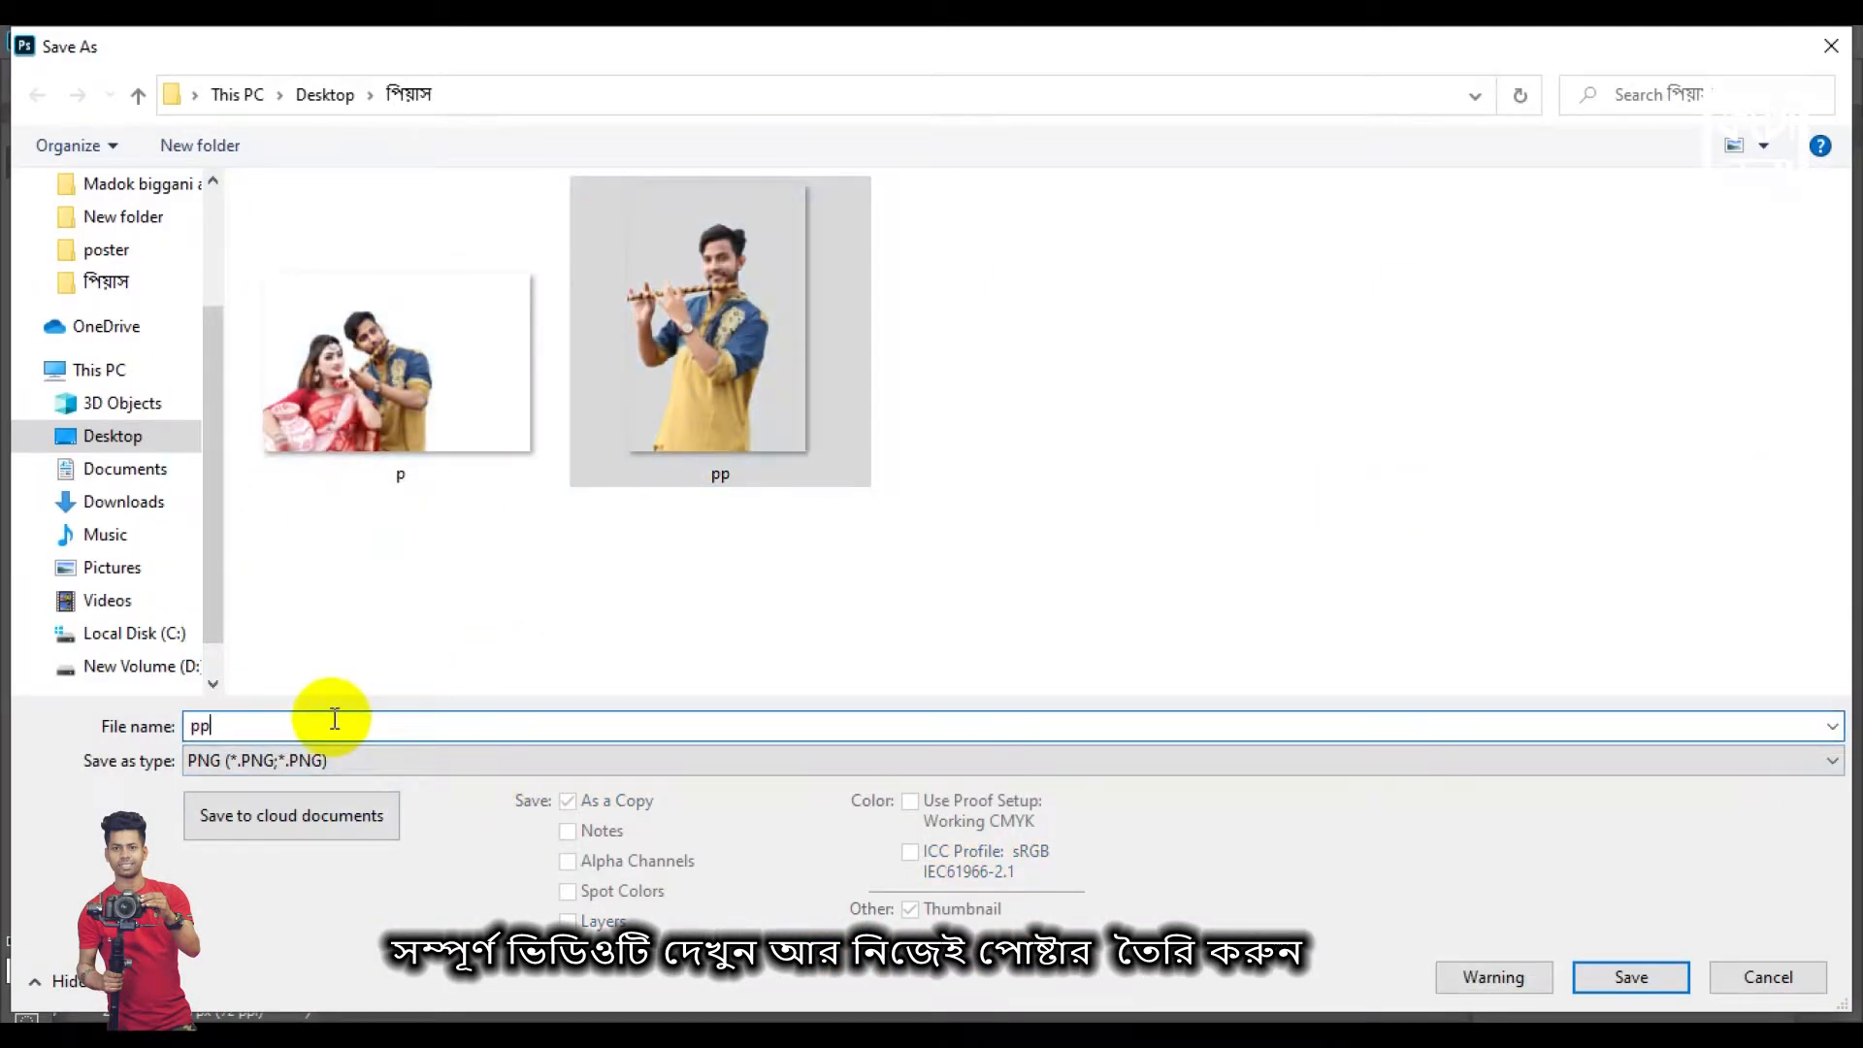
text(p)
click(1638, 978)
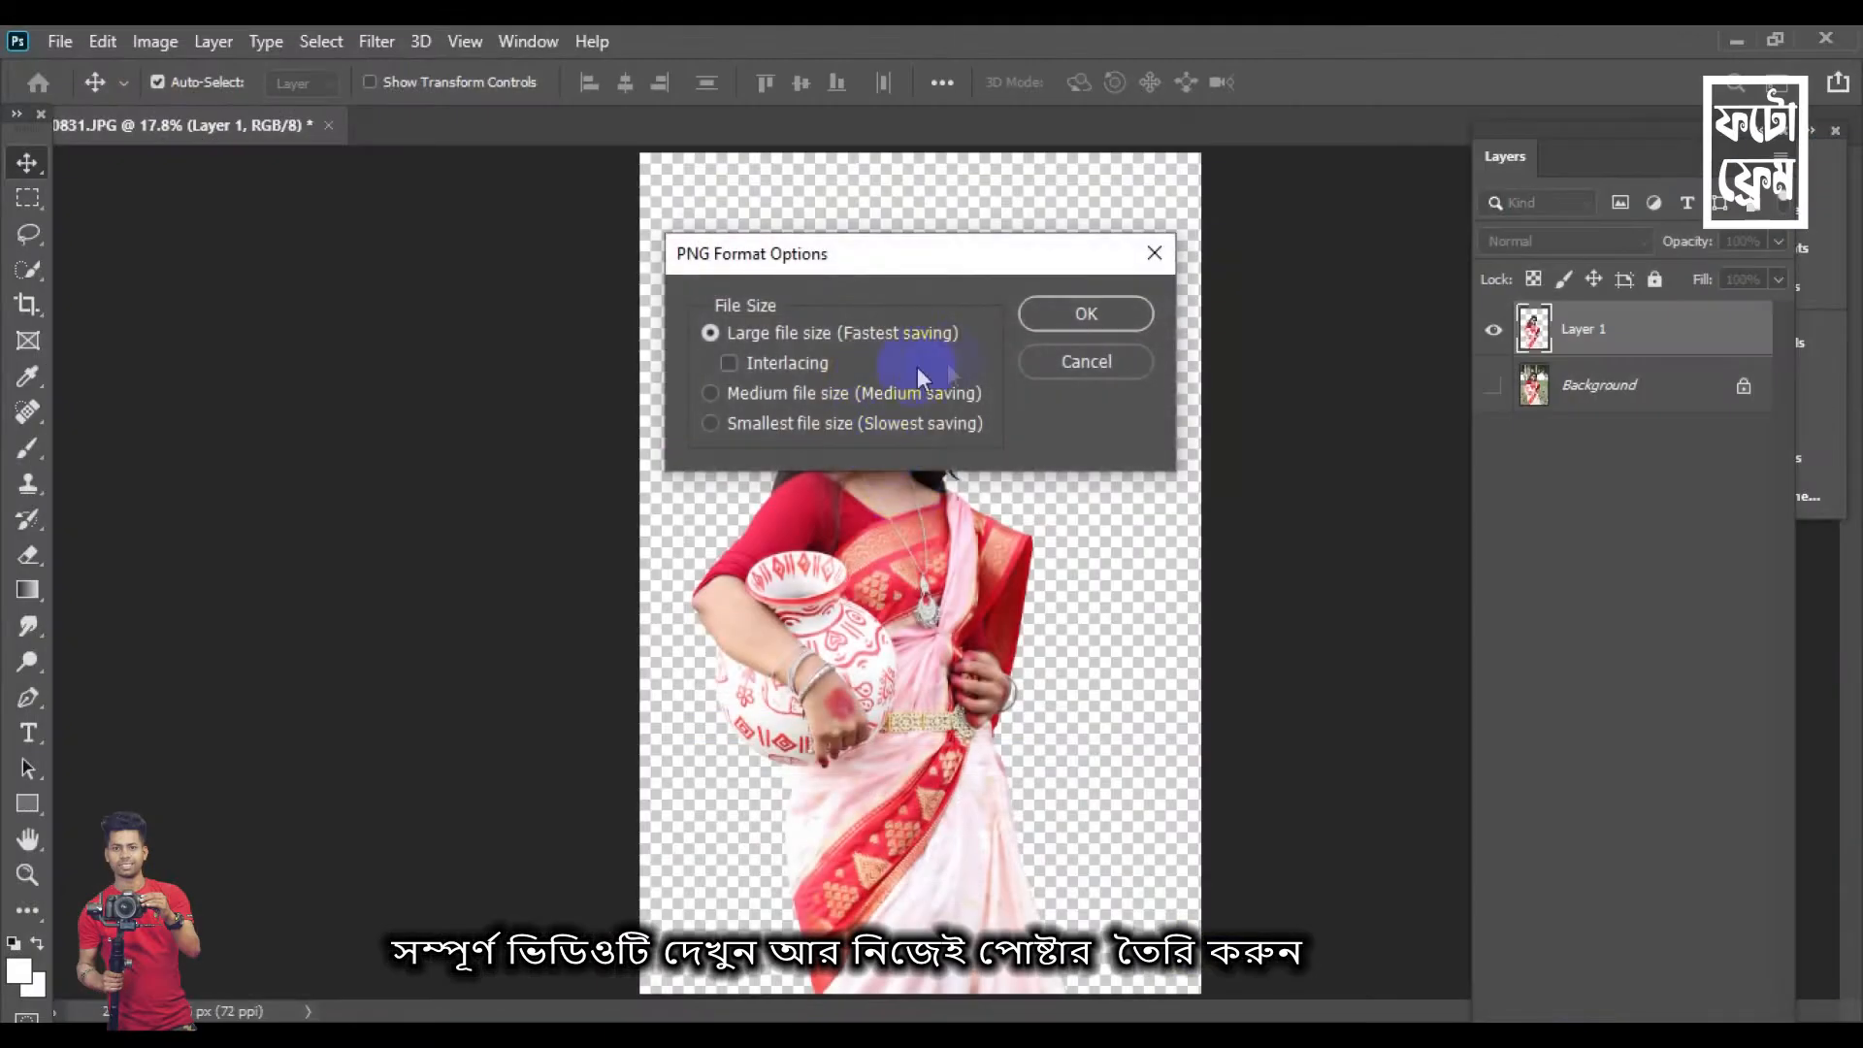
click(1077, 314)
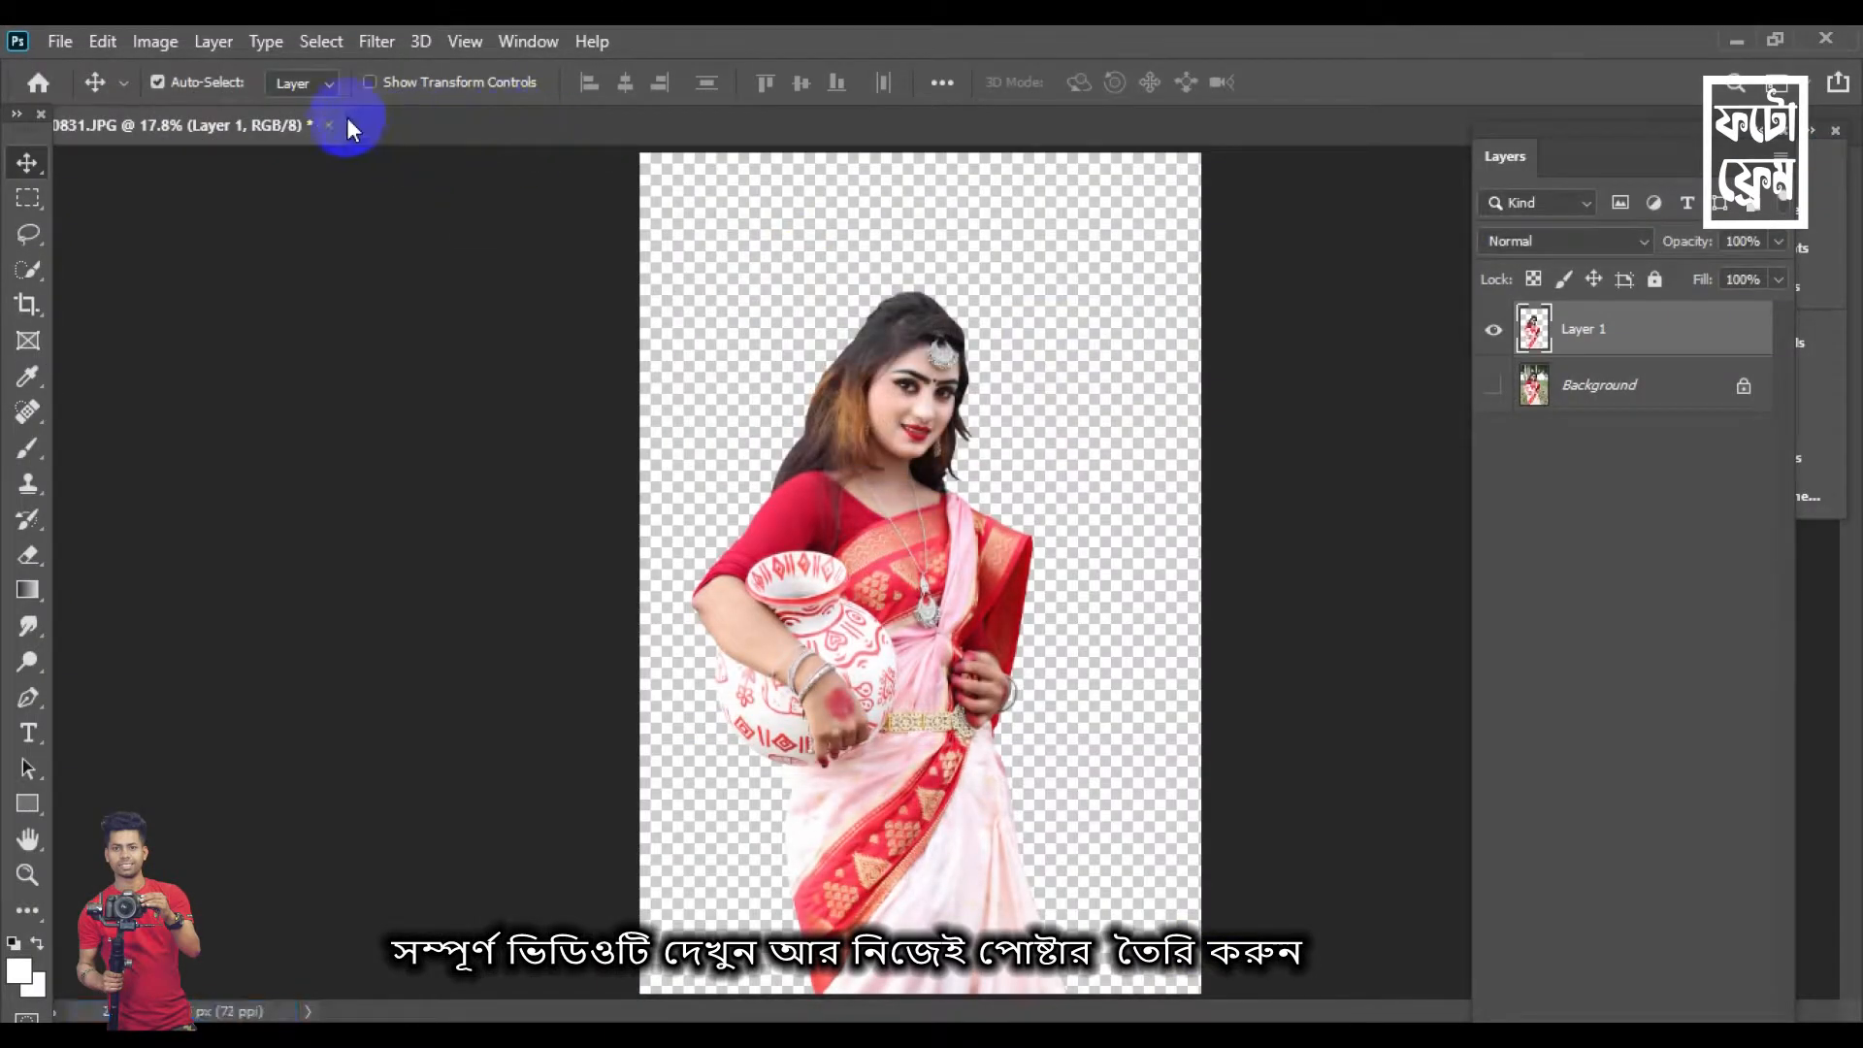
Switch to the blank 1920 by 1080 Untitled-1 document and hide Layer 0 copy and Layer 0
drag(347, 123, 513, 156)
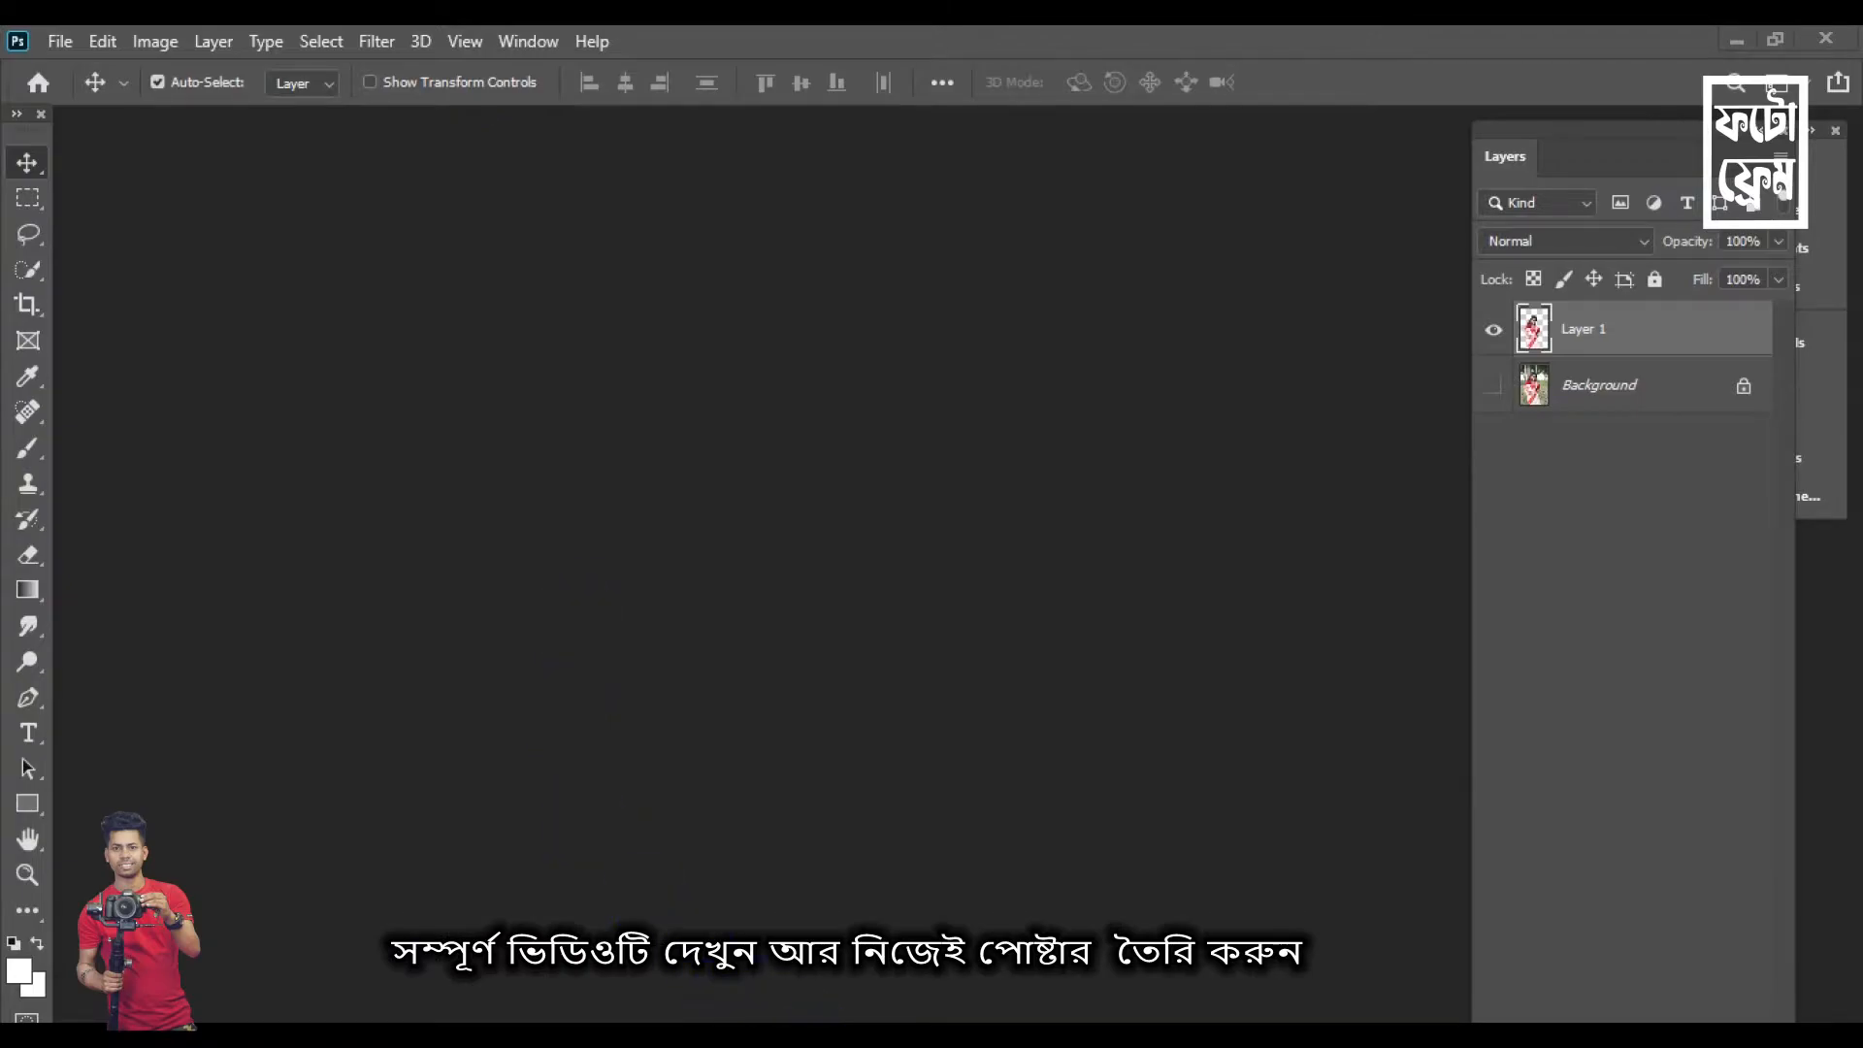
click(999, 922)
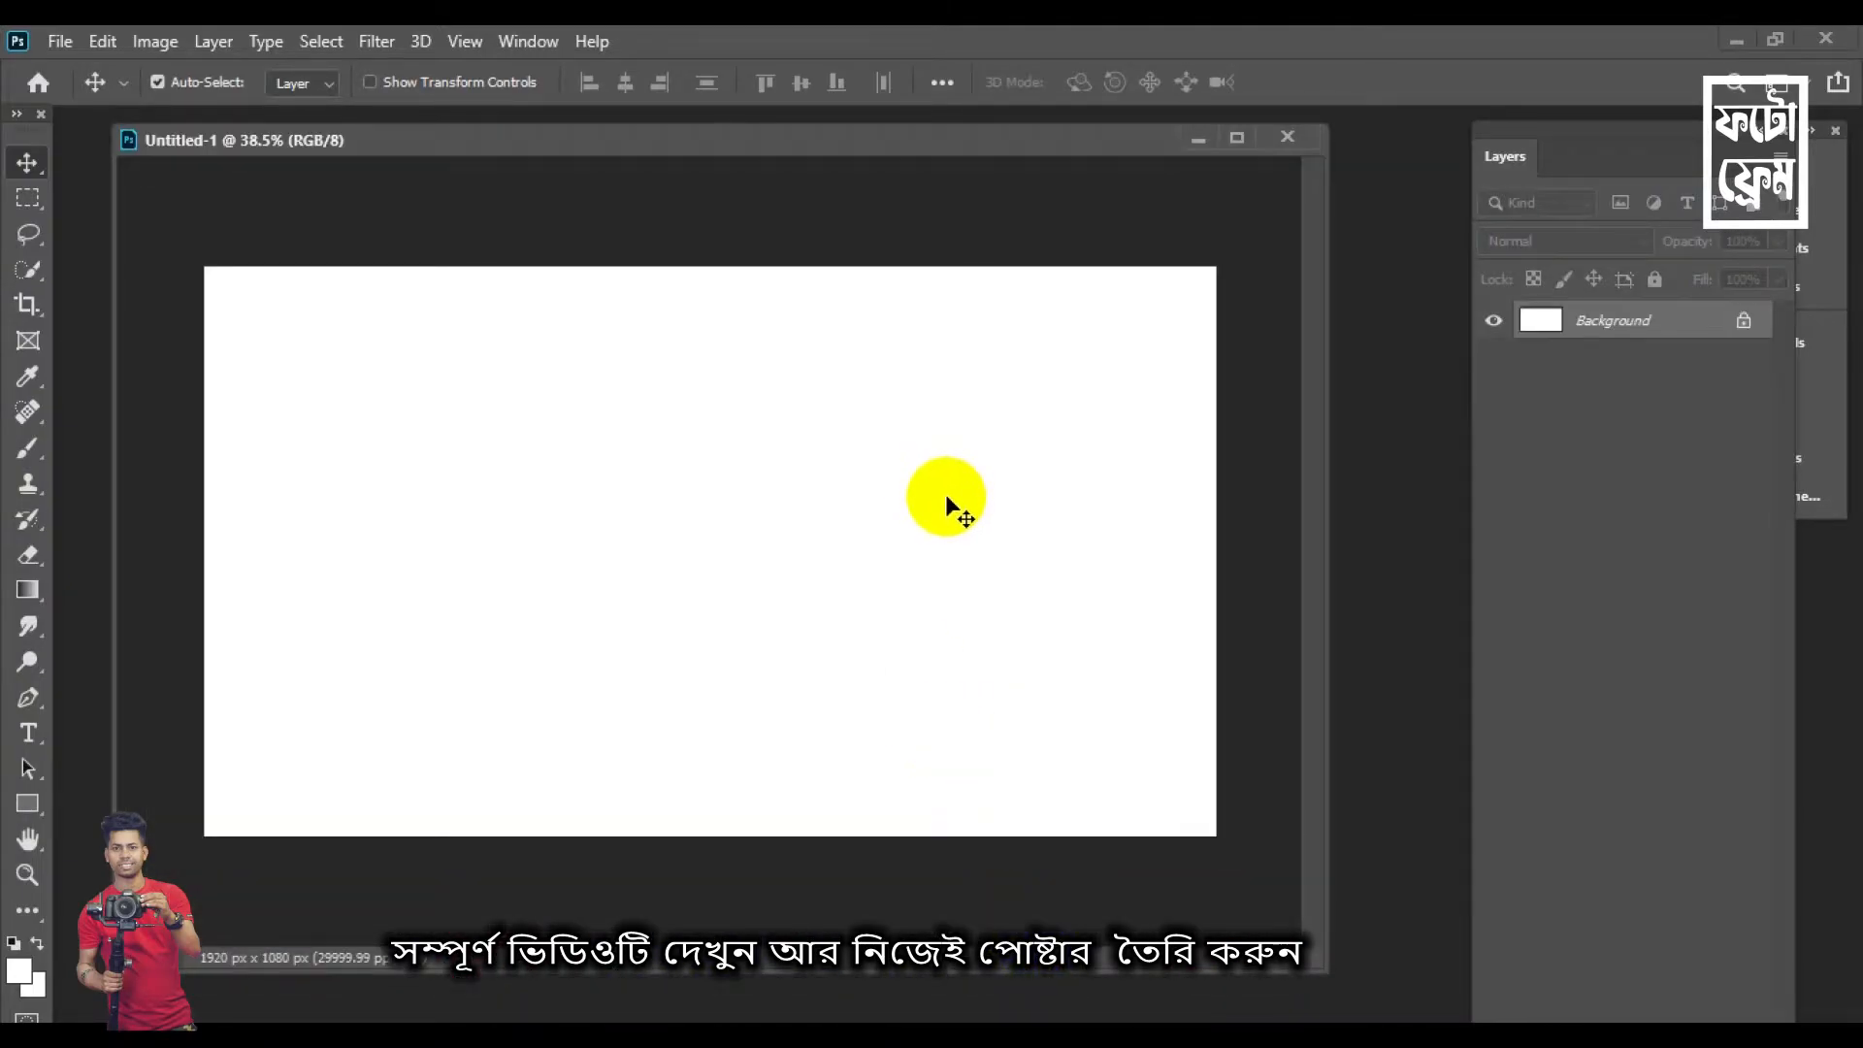
click(1494, 320)
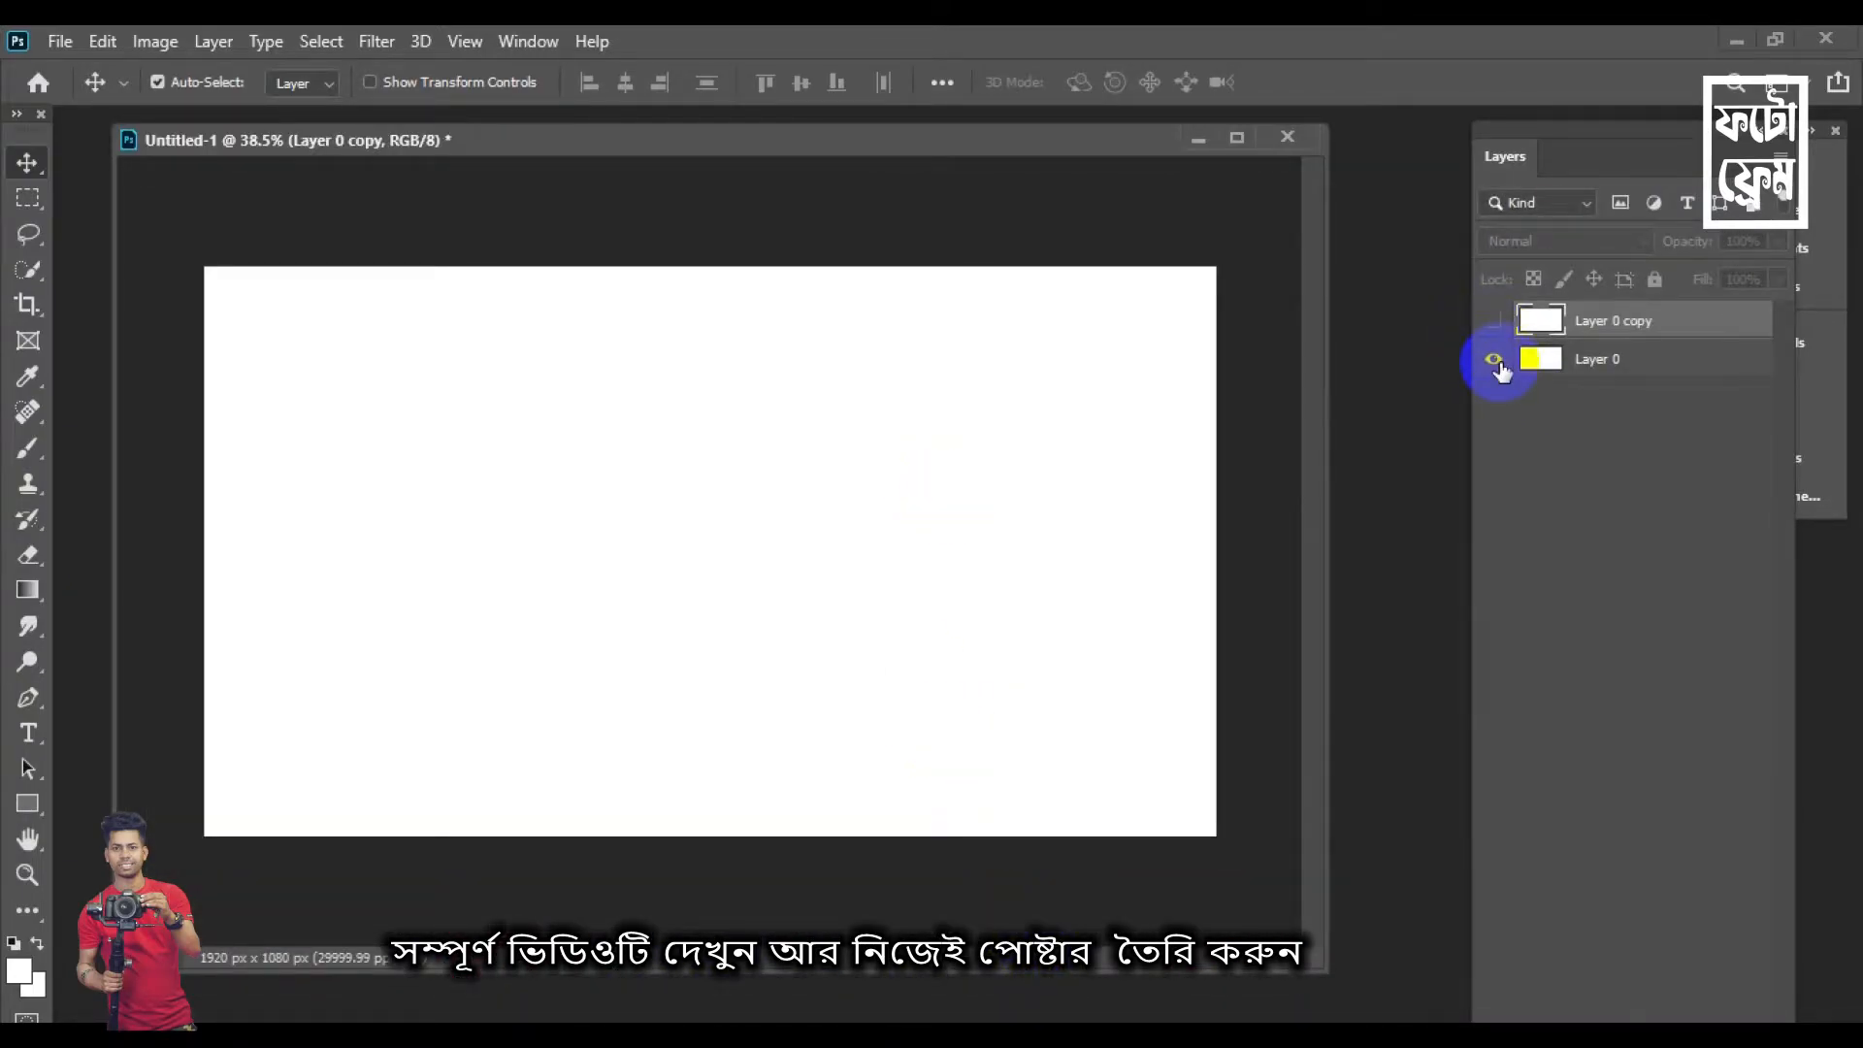
click(1493, 359)
scroll(902, 499, up, 1)
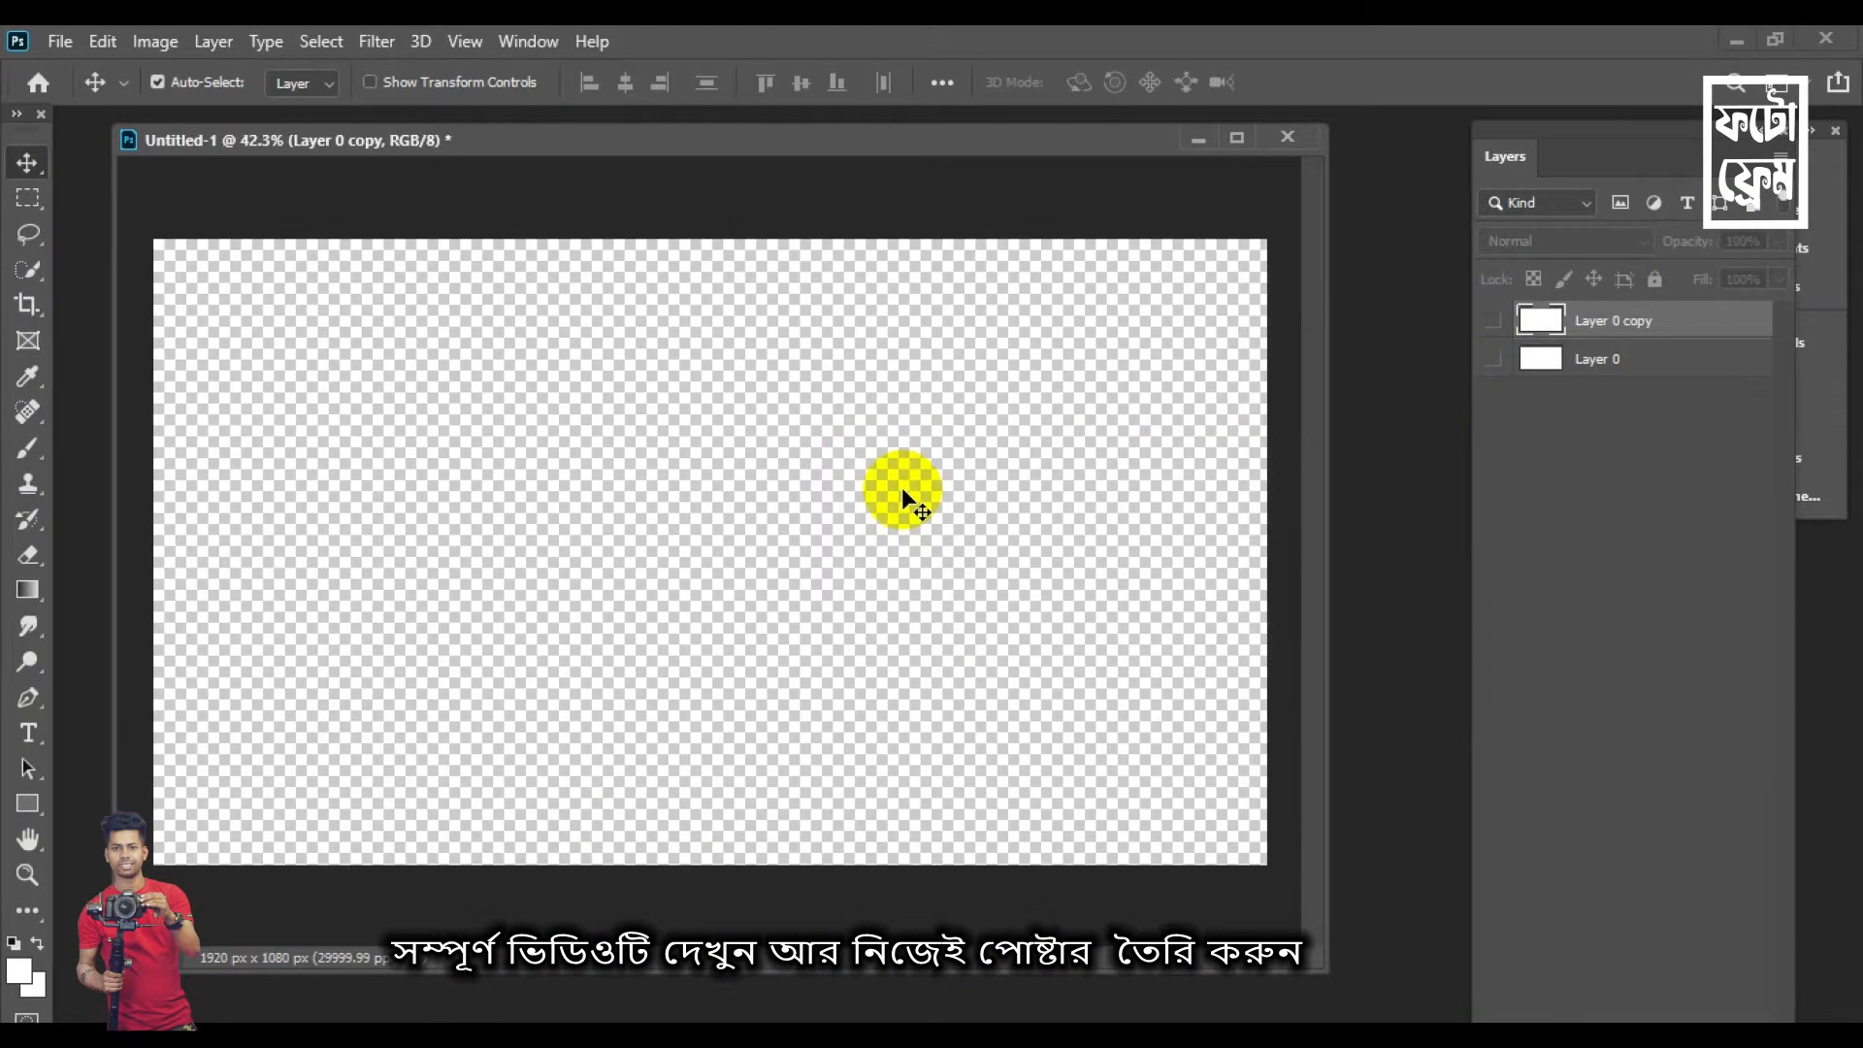
Open the couple cutout file p in its own window and copy it into the Untitled-1 document
double_click(1378, 432)
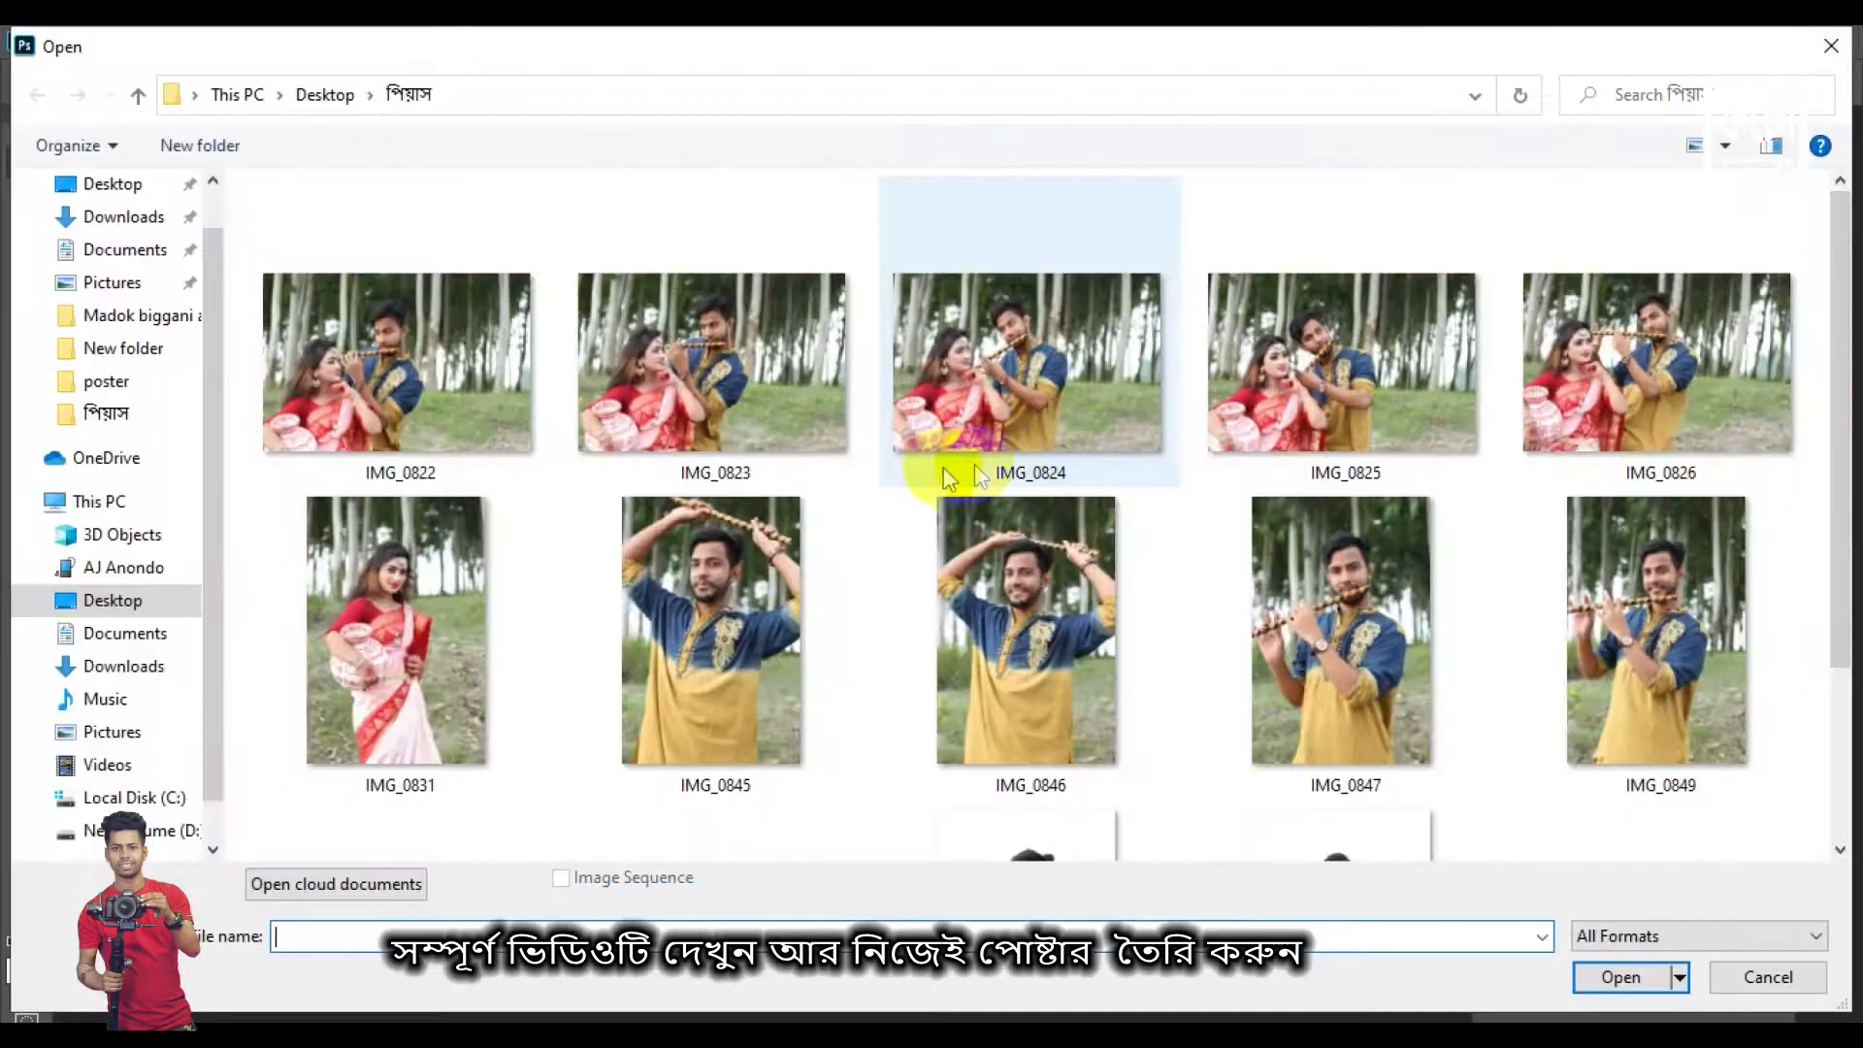
scroll(975, 464, down, 2)
double_click(741, 754)
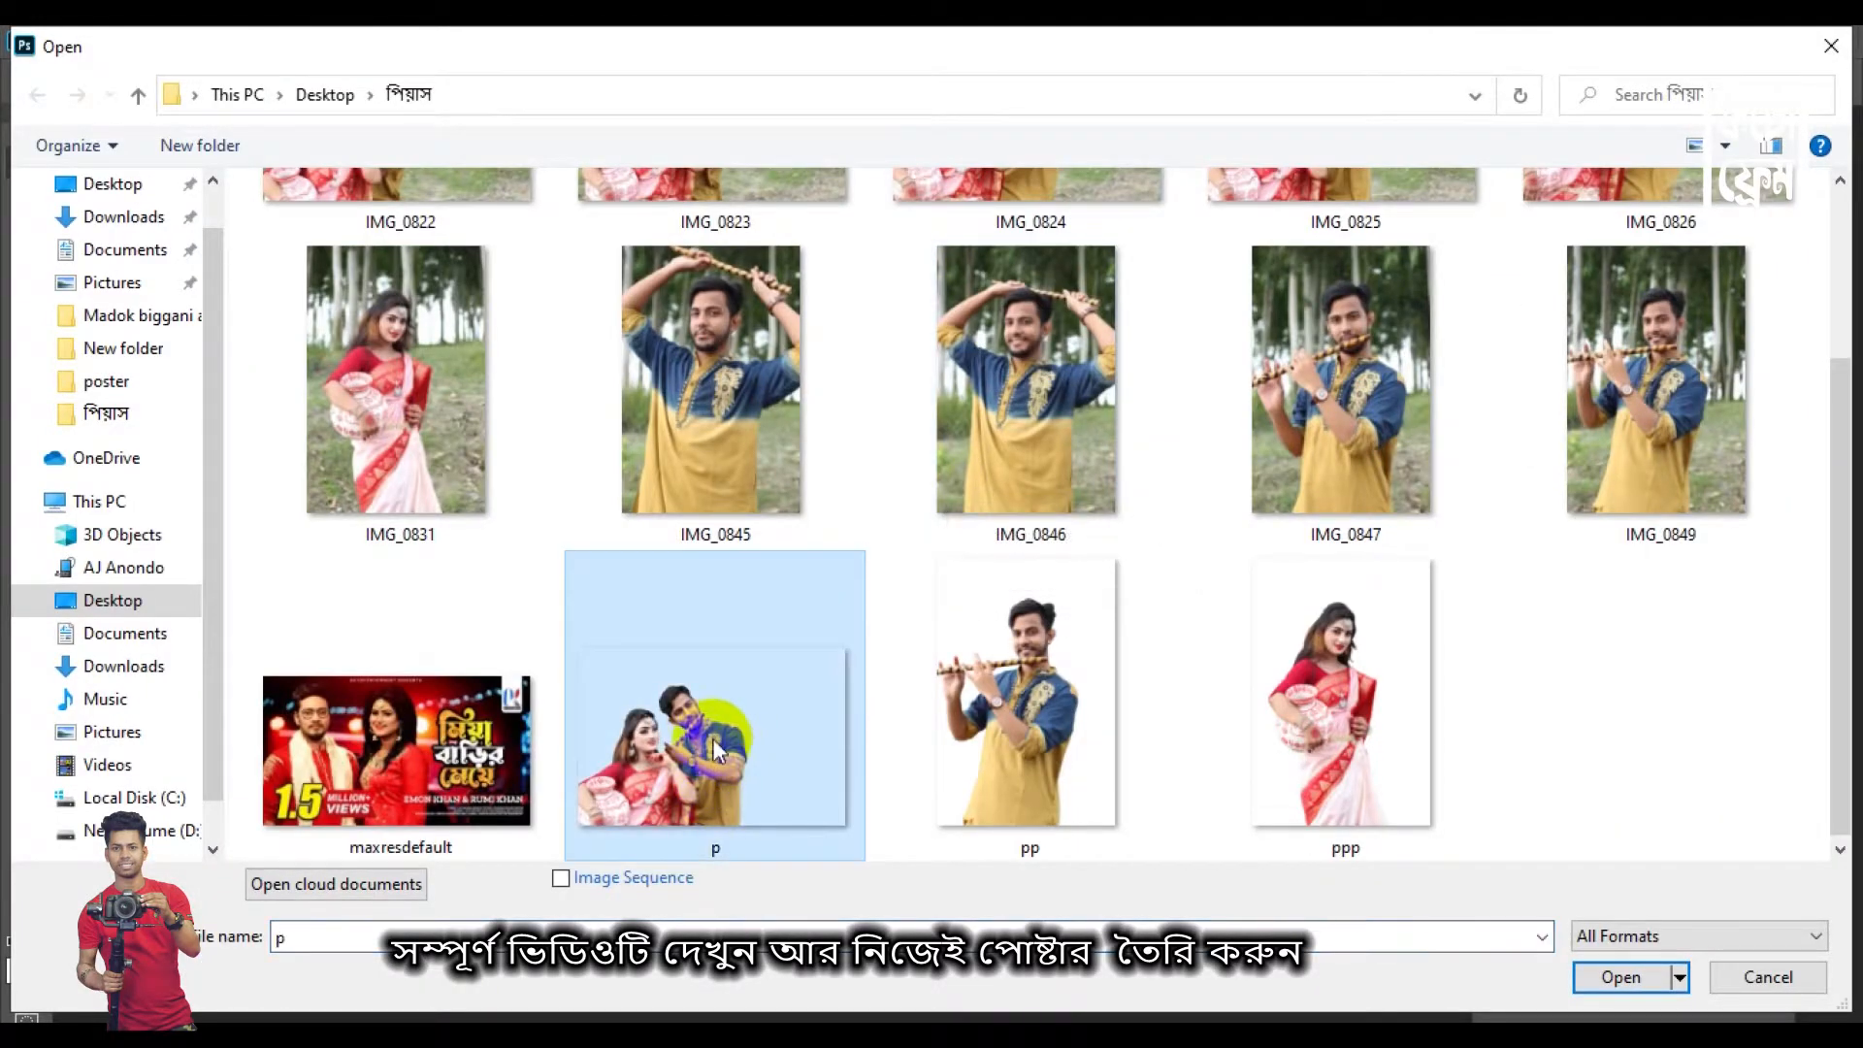
drag(548, 194, 645, 274)
click(436, 457)
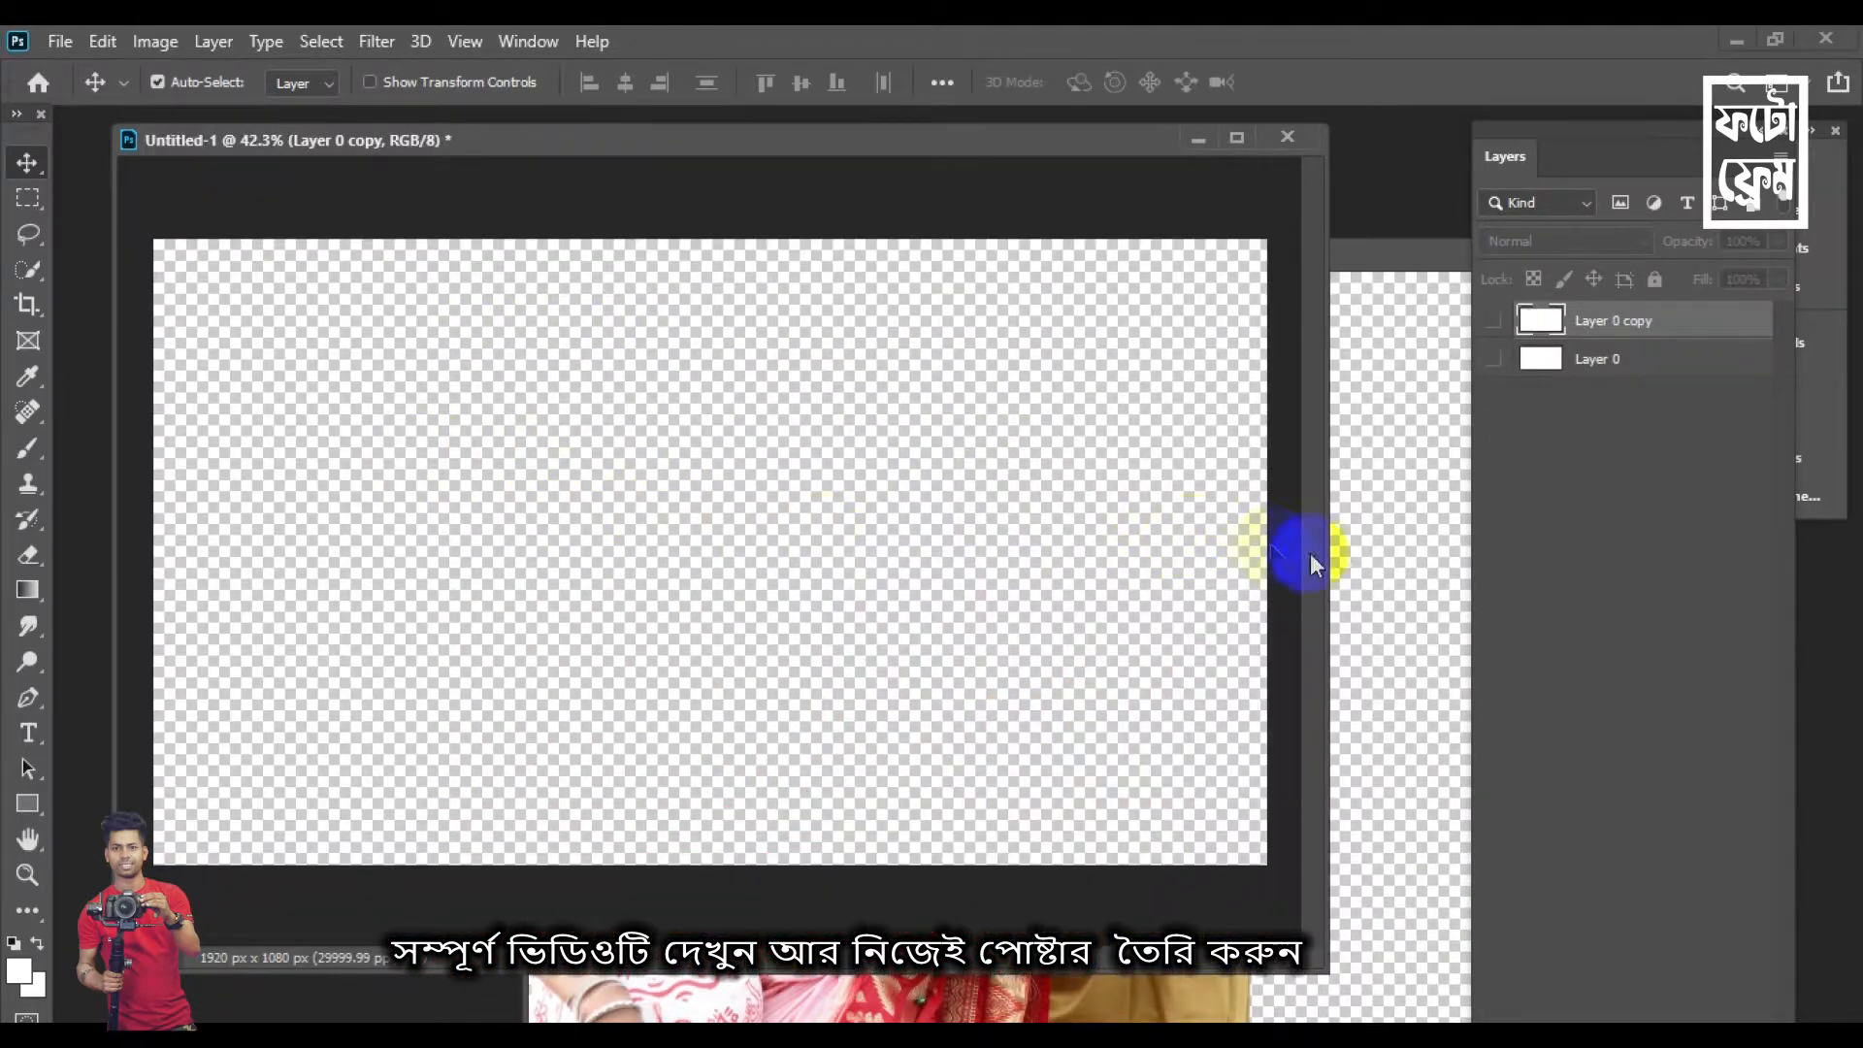
click(1359, 558)
drag(1028, 292, 408, 374)
Show the transform controls and scale the couple cutout to about 56%, placing it along the canvas's left side
click(424, 83)
scroll(491, 193, down, 5)
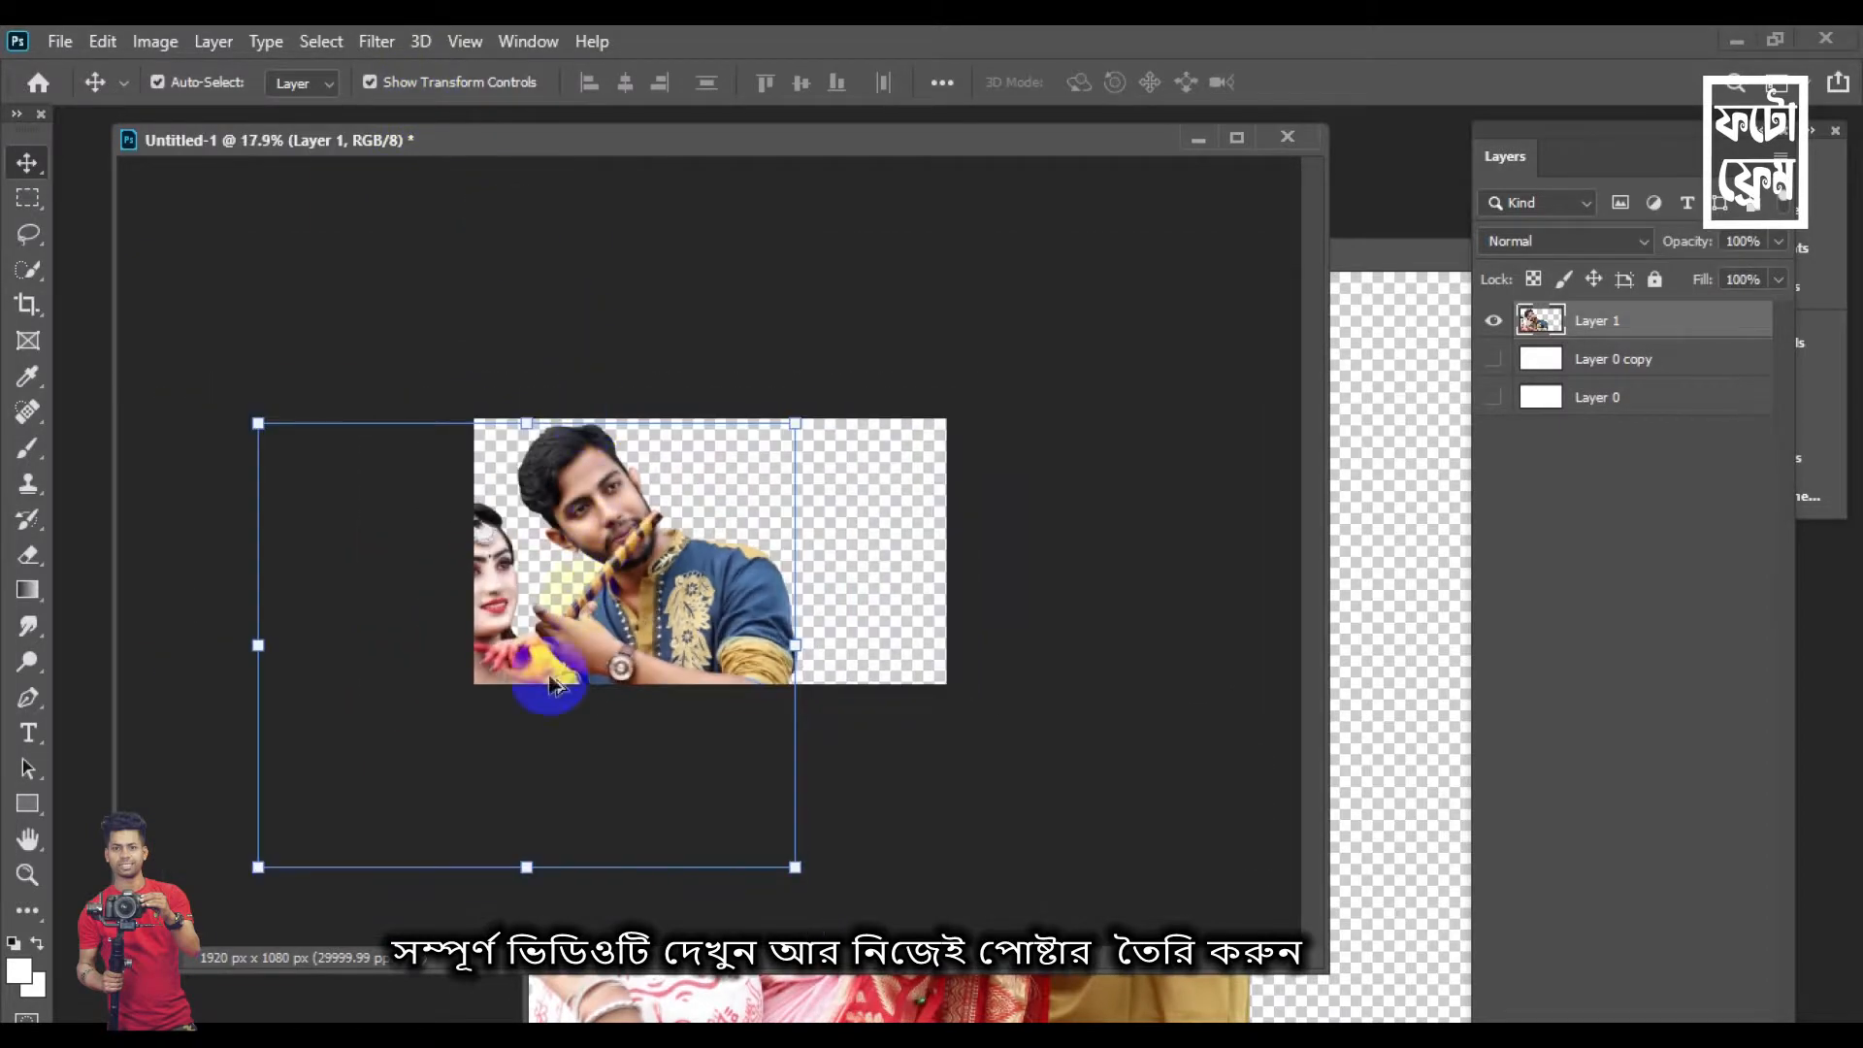
click(263, 869)
drag(357, 834, 270, 872)
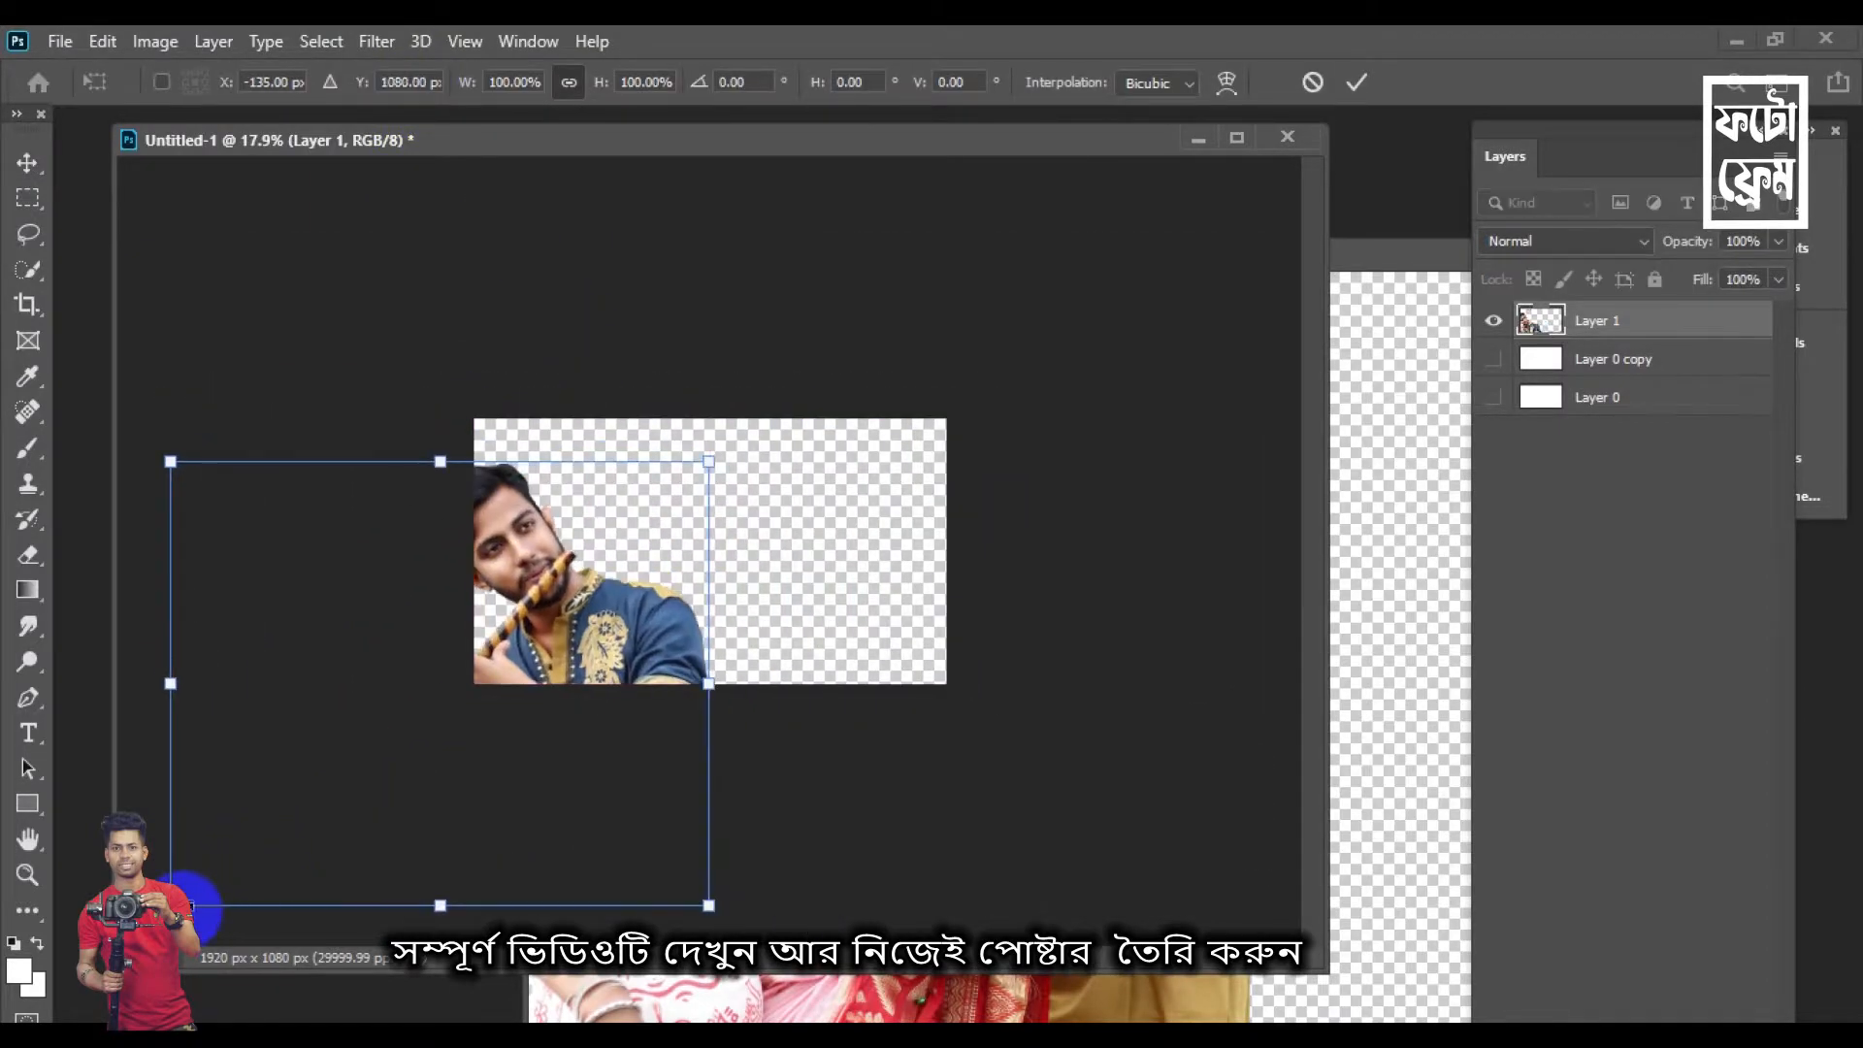
drag(309, 803, 249, 821)
drag(576, 590, 687, 499)
key(Return)
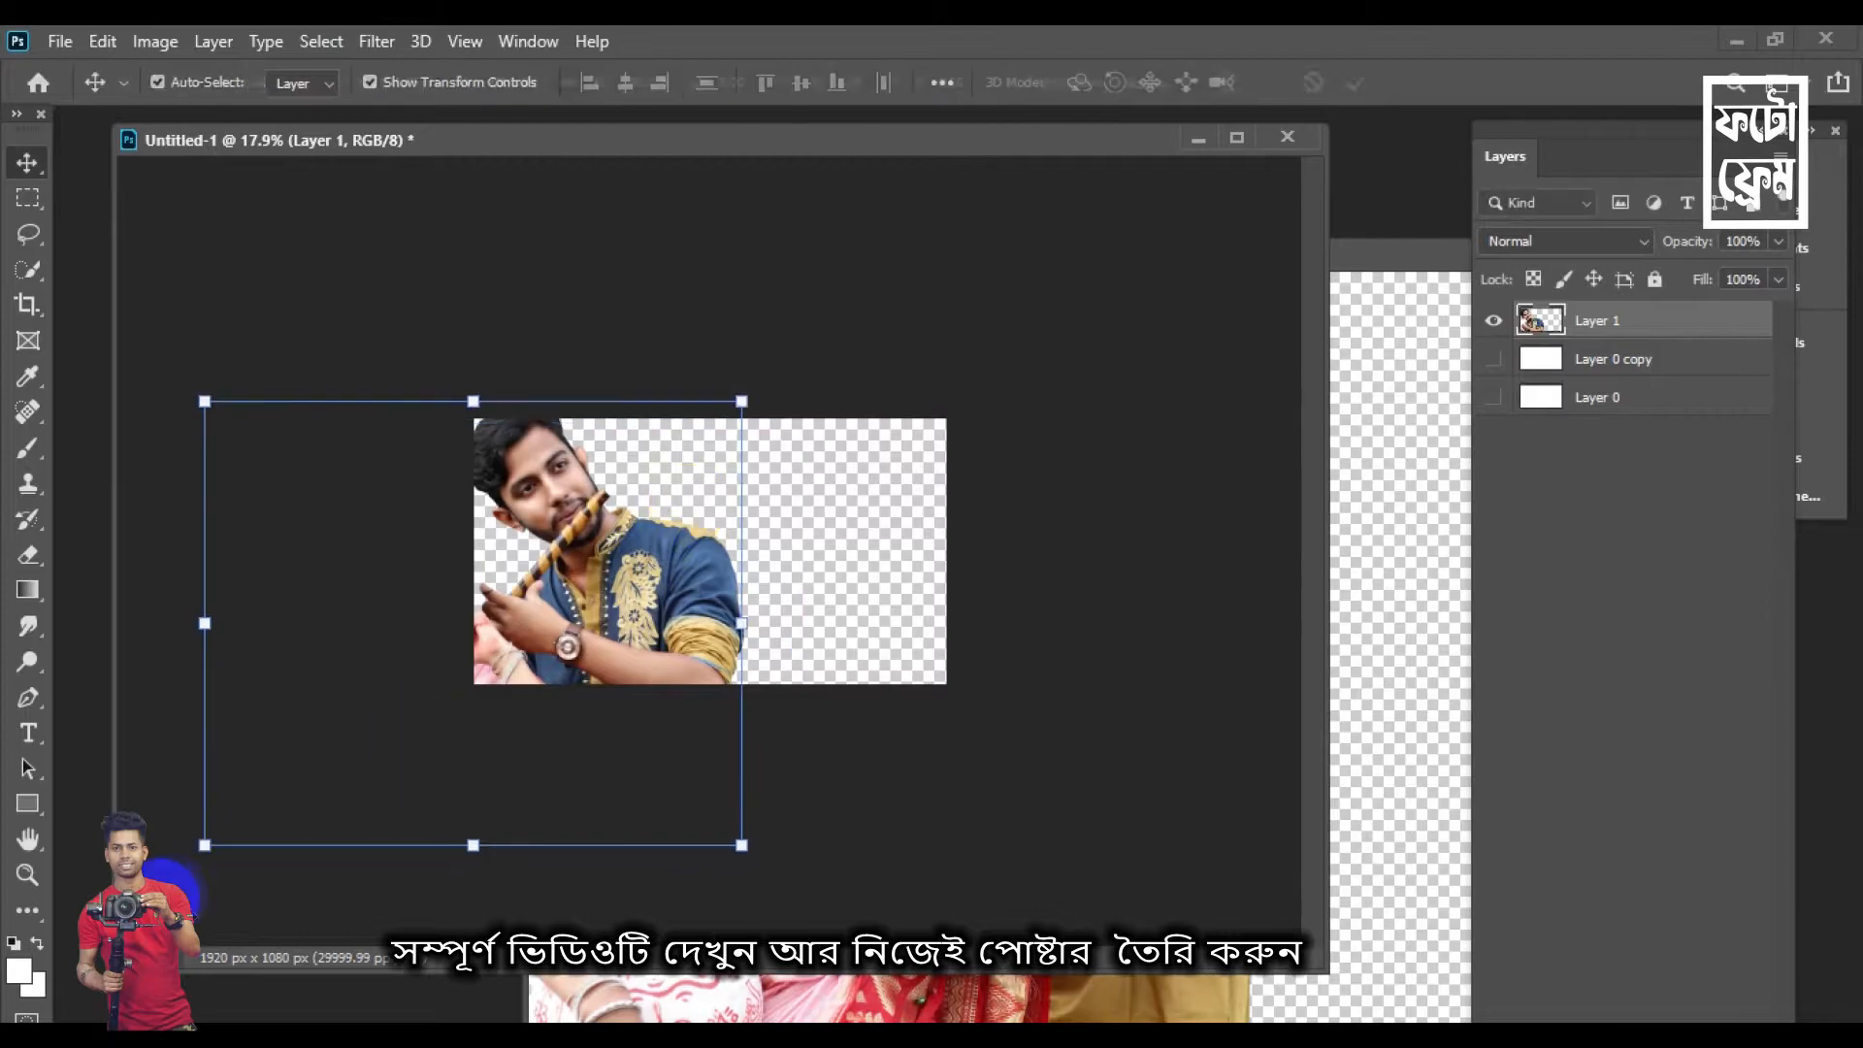
drag(635, 513, 719, 545)
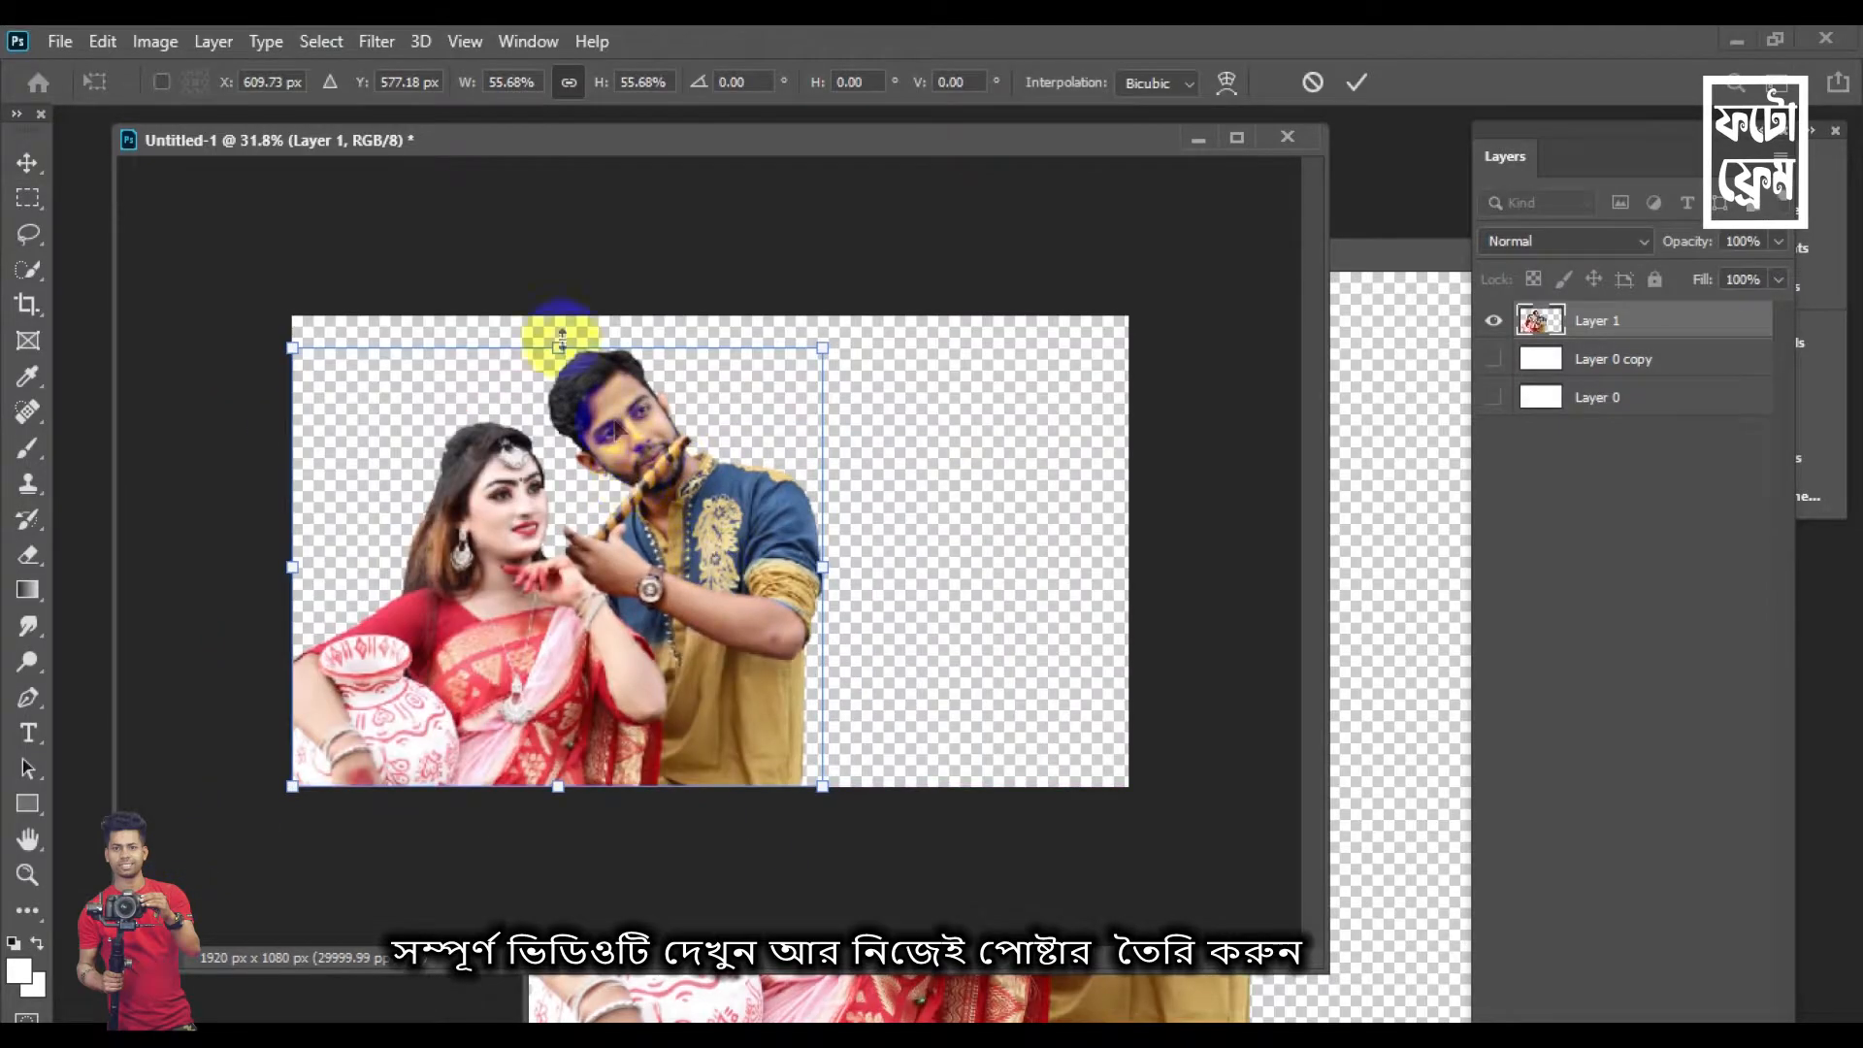
key(Return)
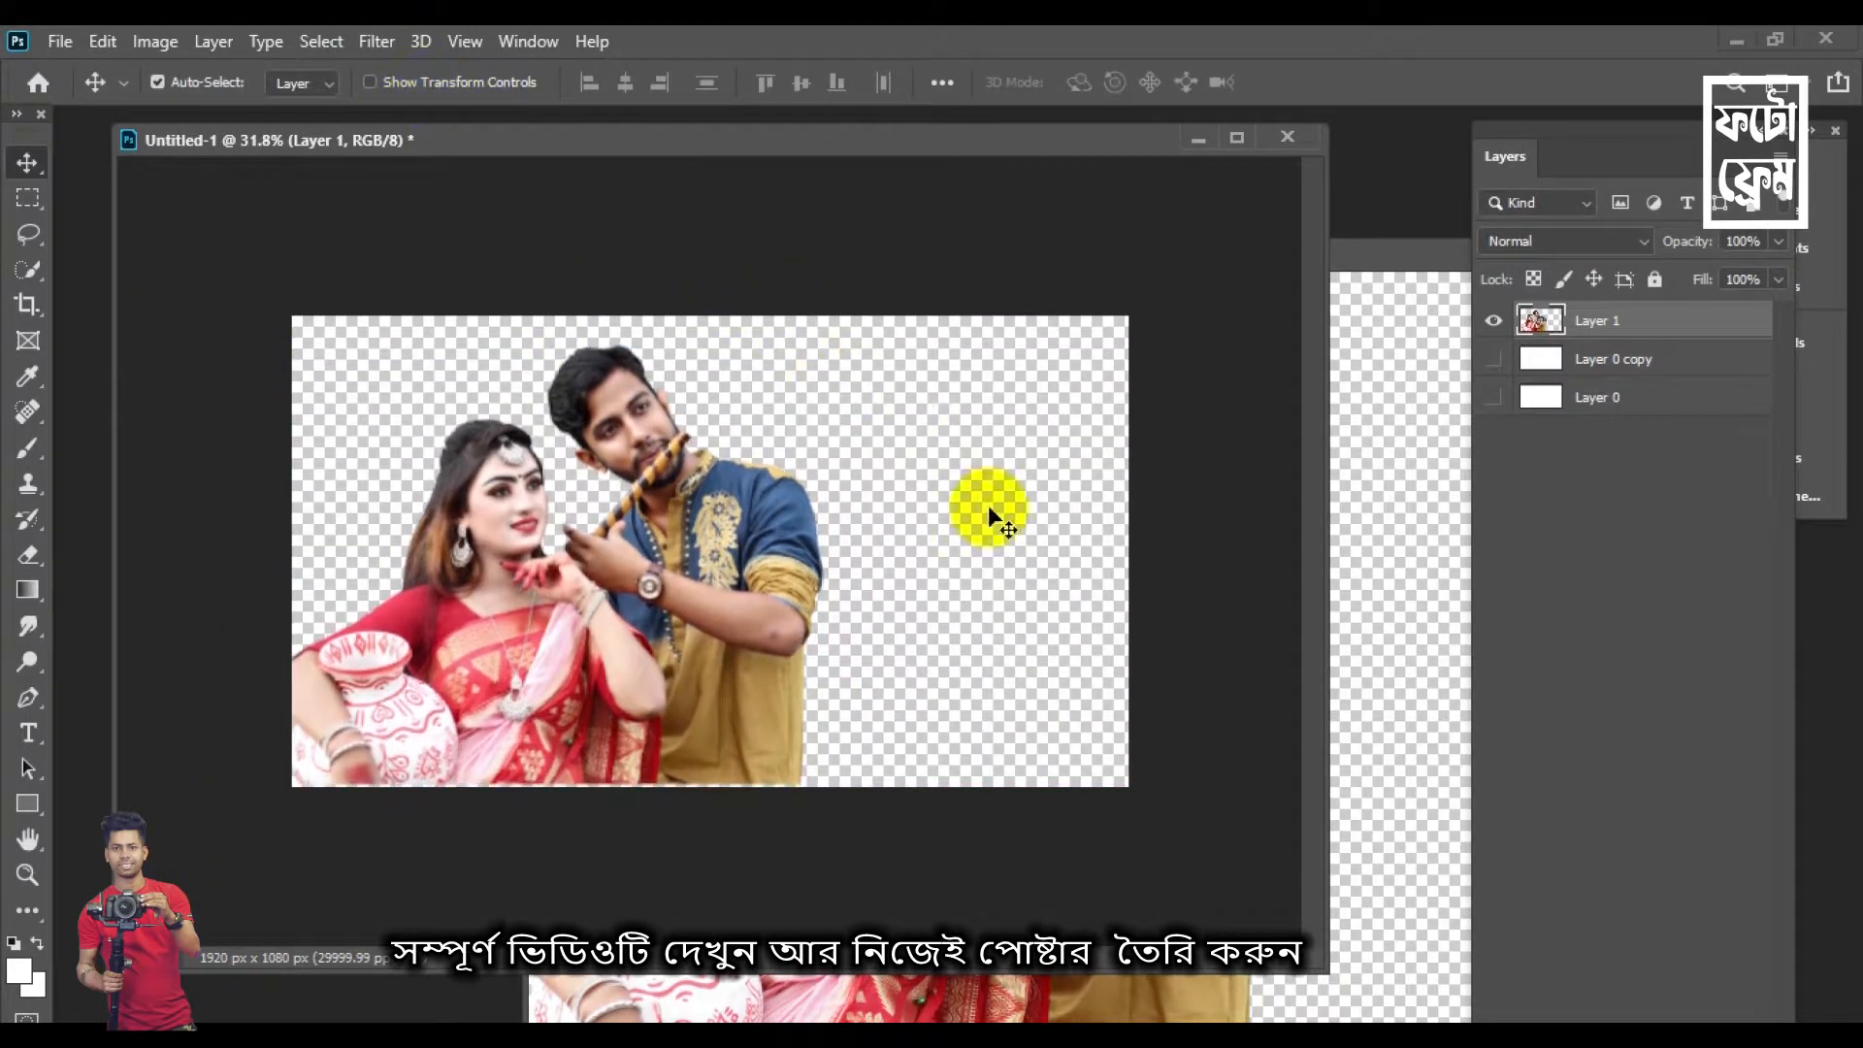
Nudge the couple layer until it sits flush with the lower left corner of the canvas
key(shift+Right)
key(shift+Down)
key(Down)
key(Down)
key(shift+Left)
key(shift+Left)
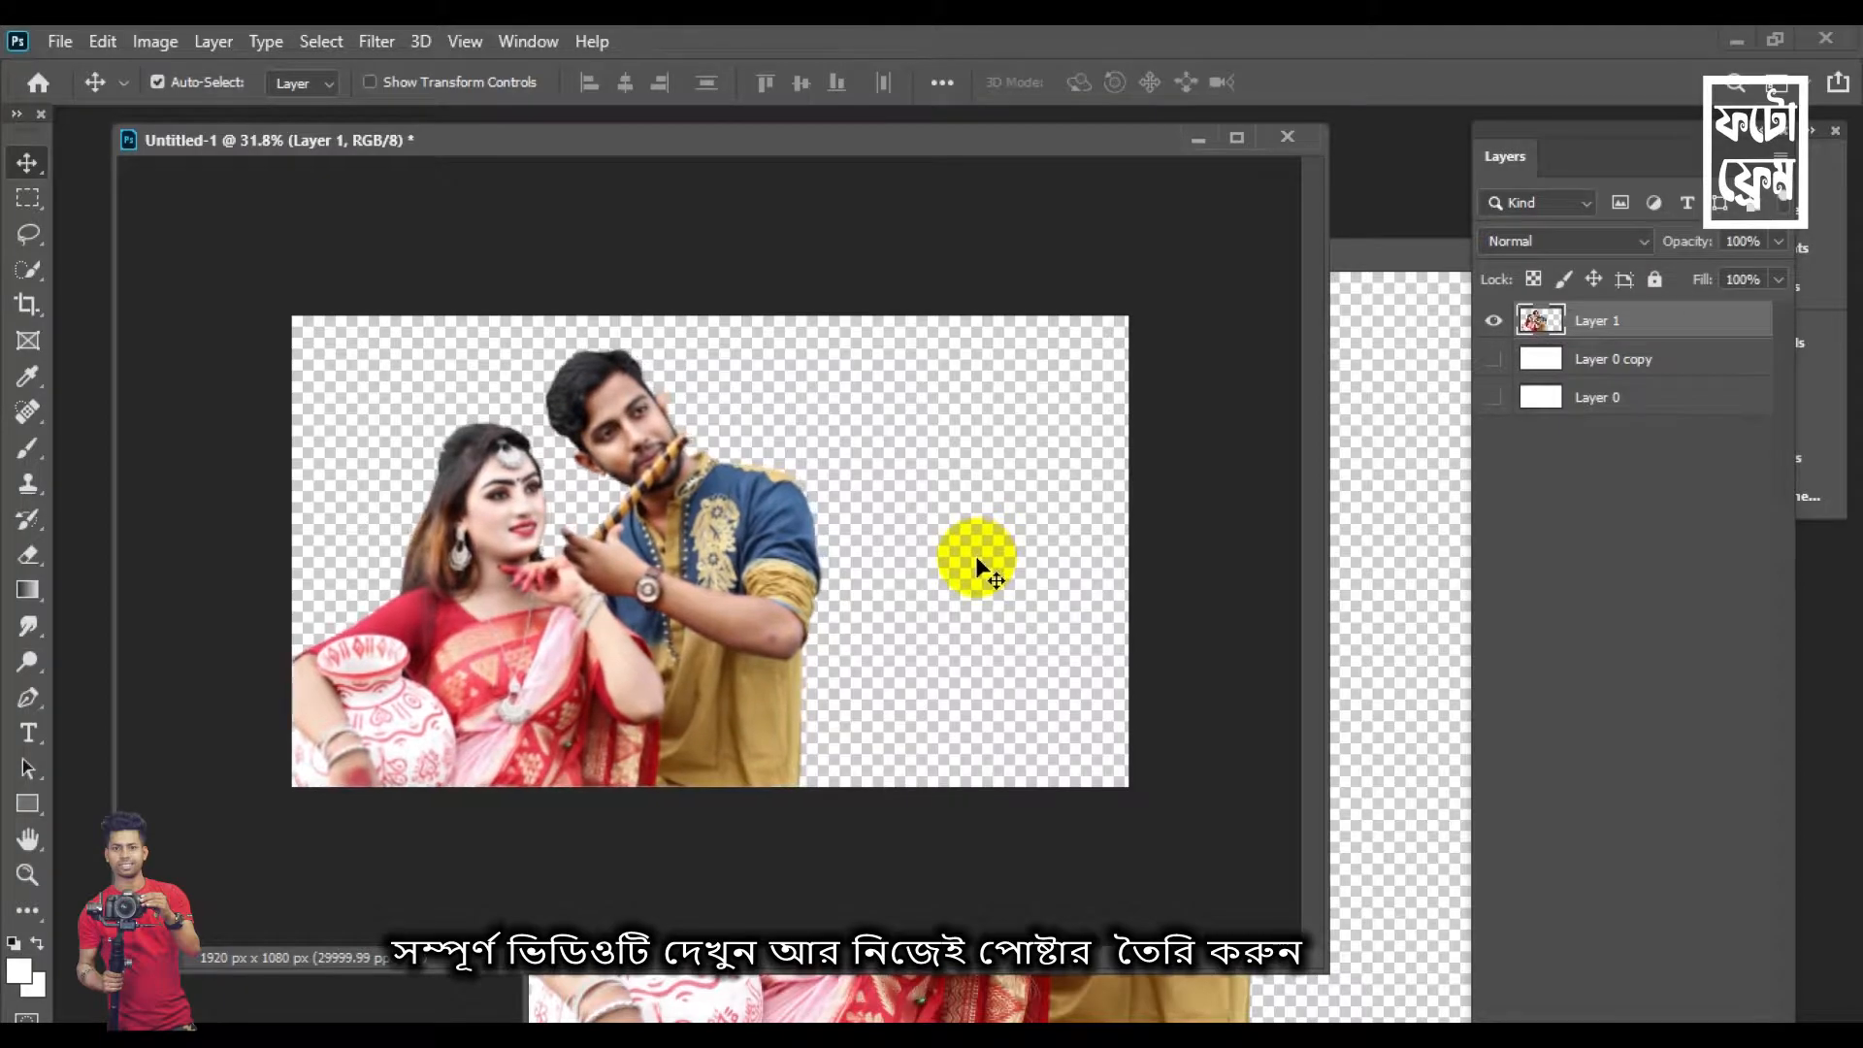
key(Down)
scroll(602, 441, up, 2)
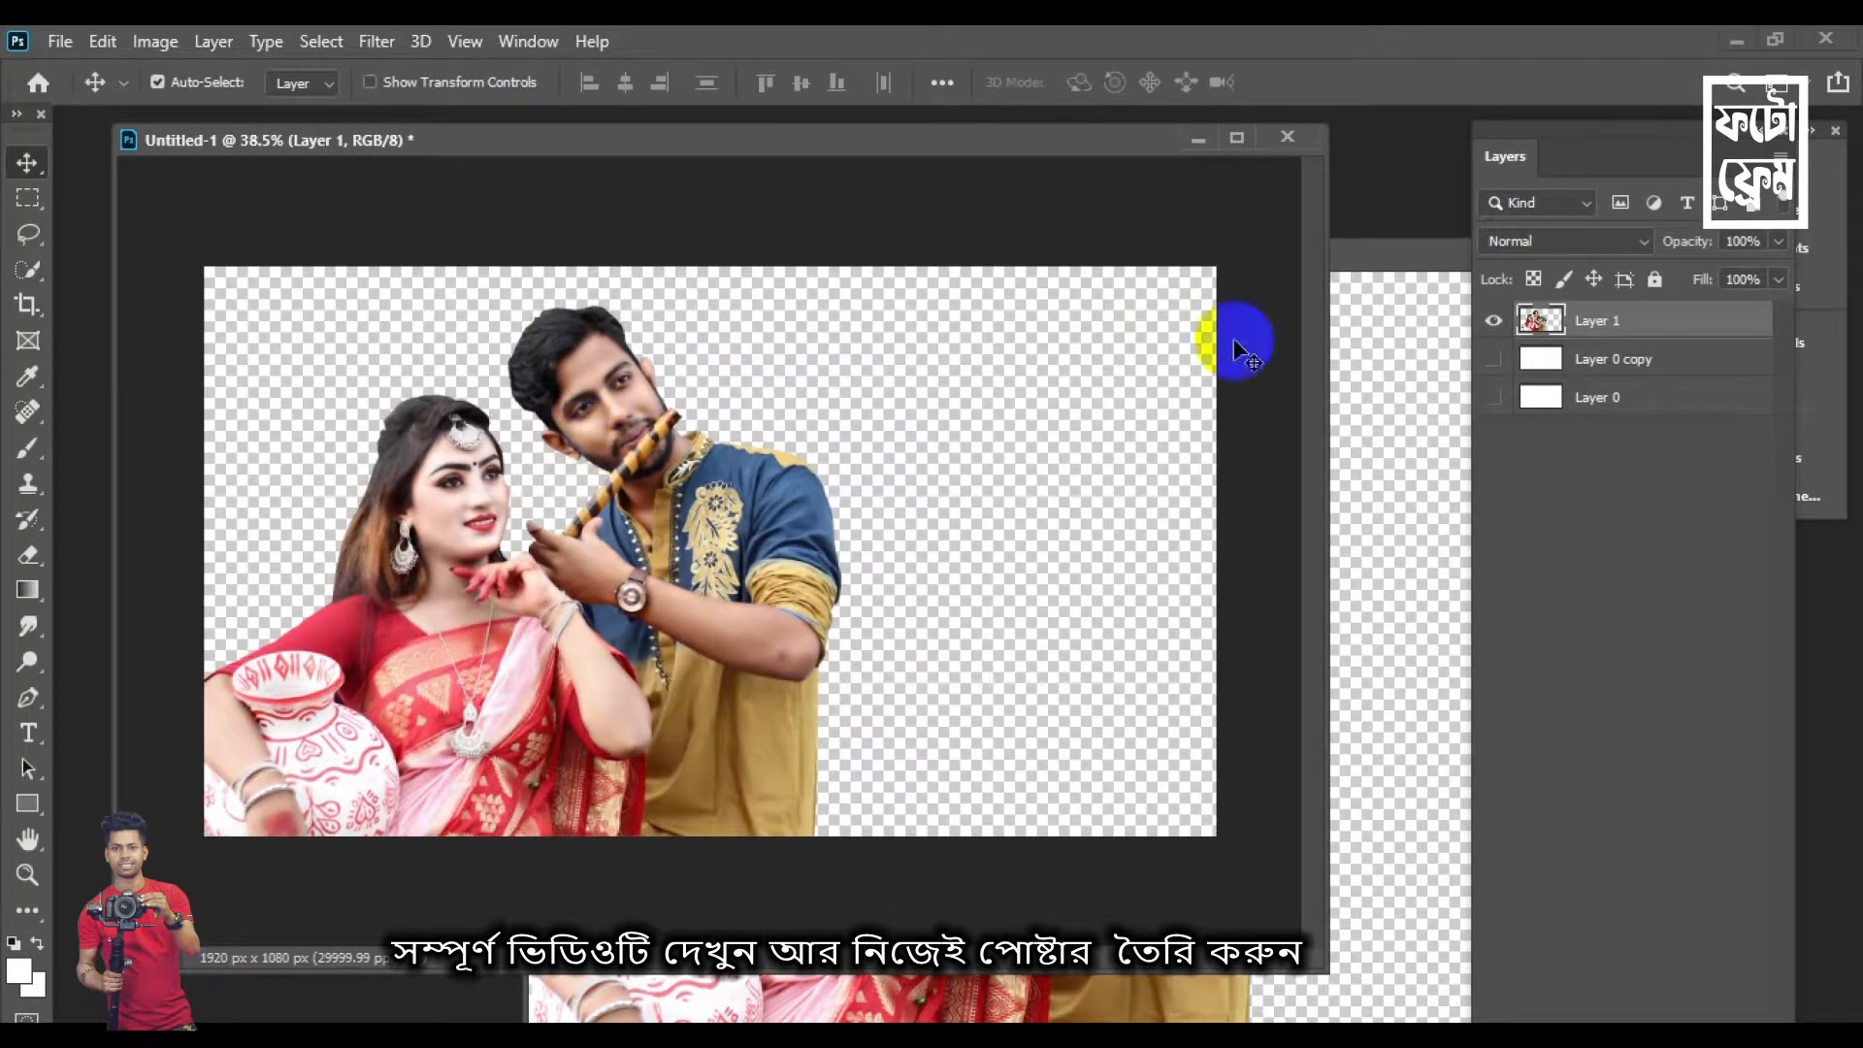
Minimize the couple cutout document p and open the reference poster image maxresdefault
click(1363, 264)
drag(1364, 259, 845, 254)
click(1179, 250)
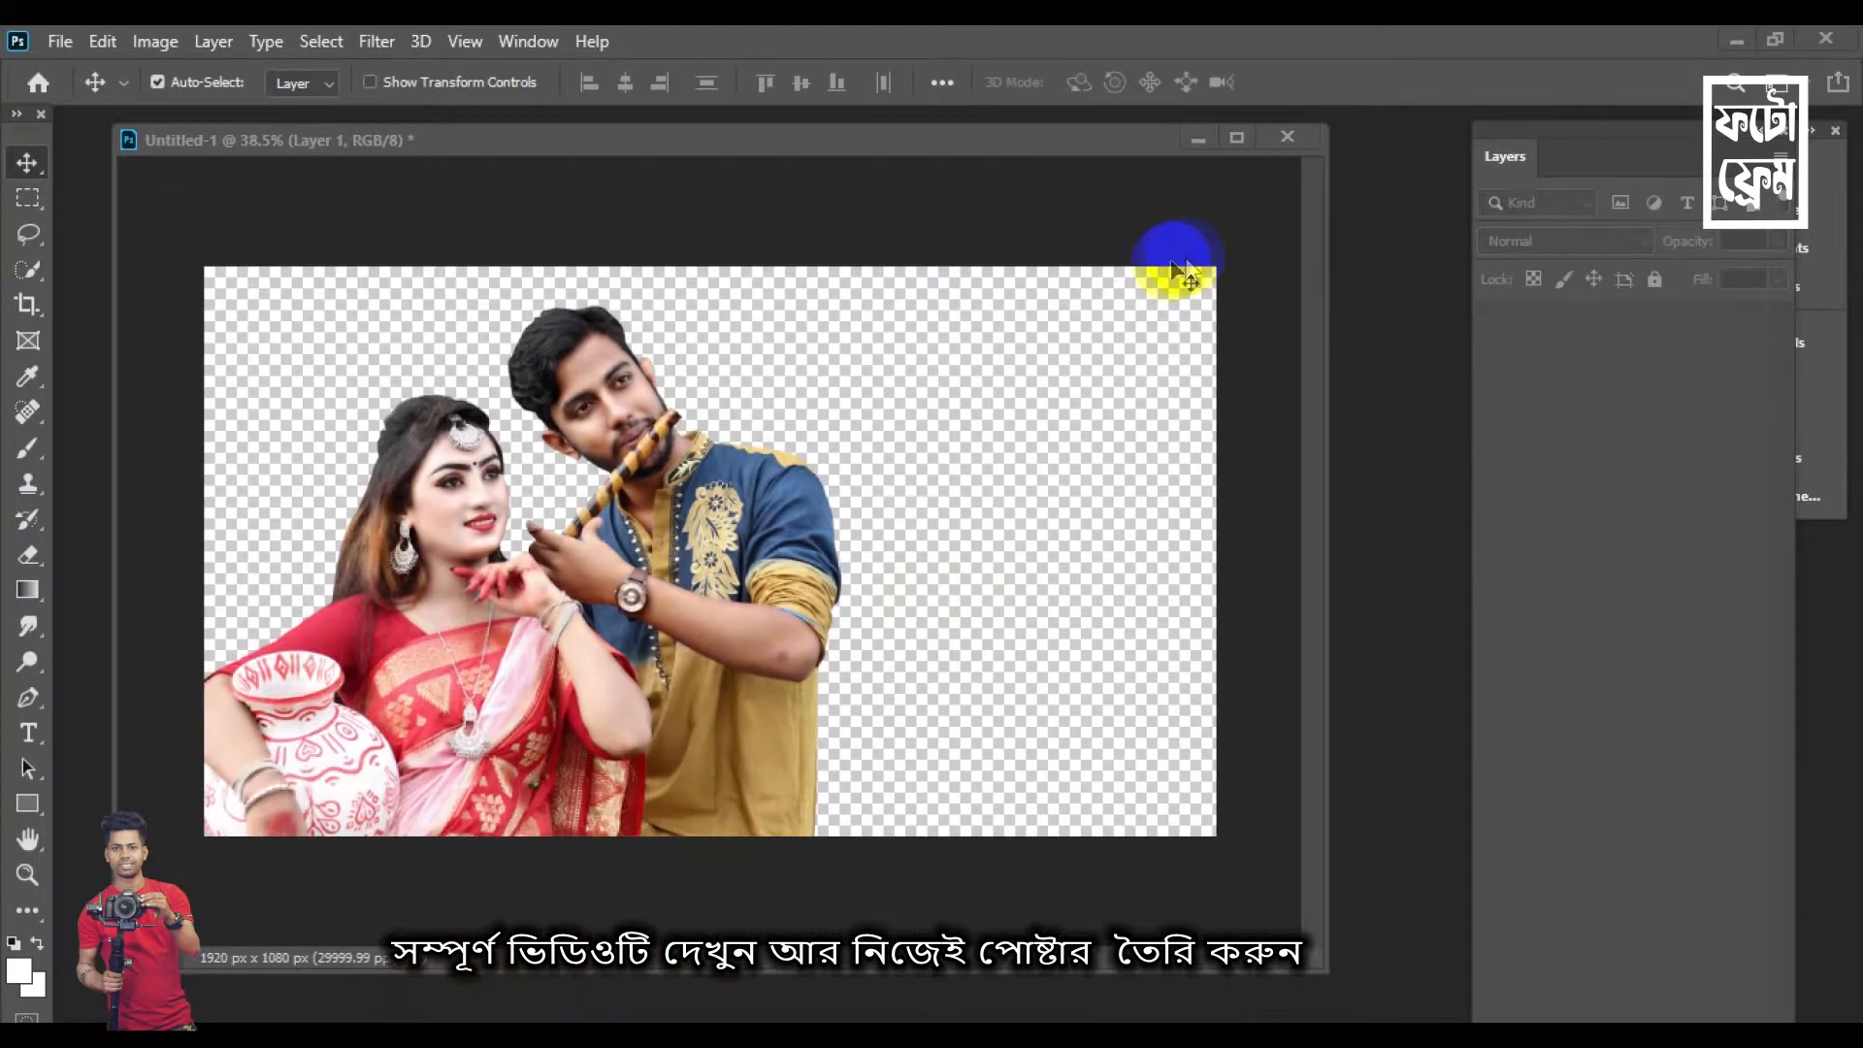
scroll(1450, 436, up, 1)
key(ctrl+o)
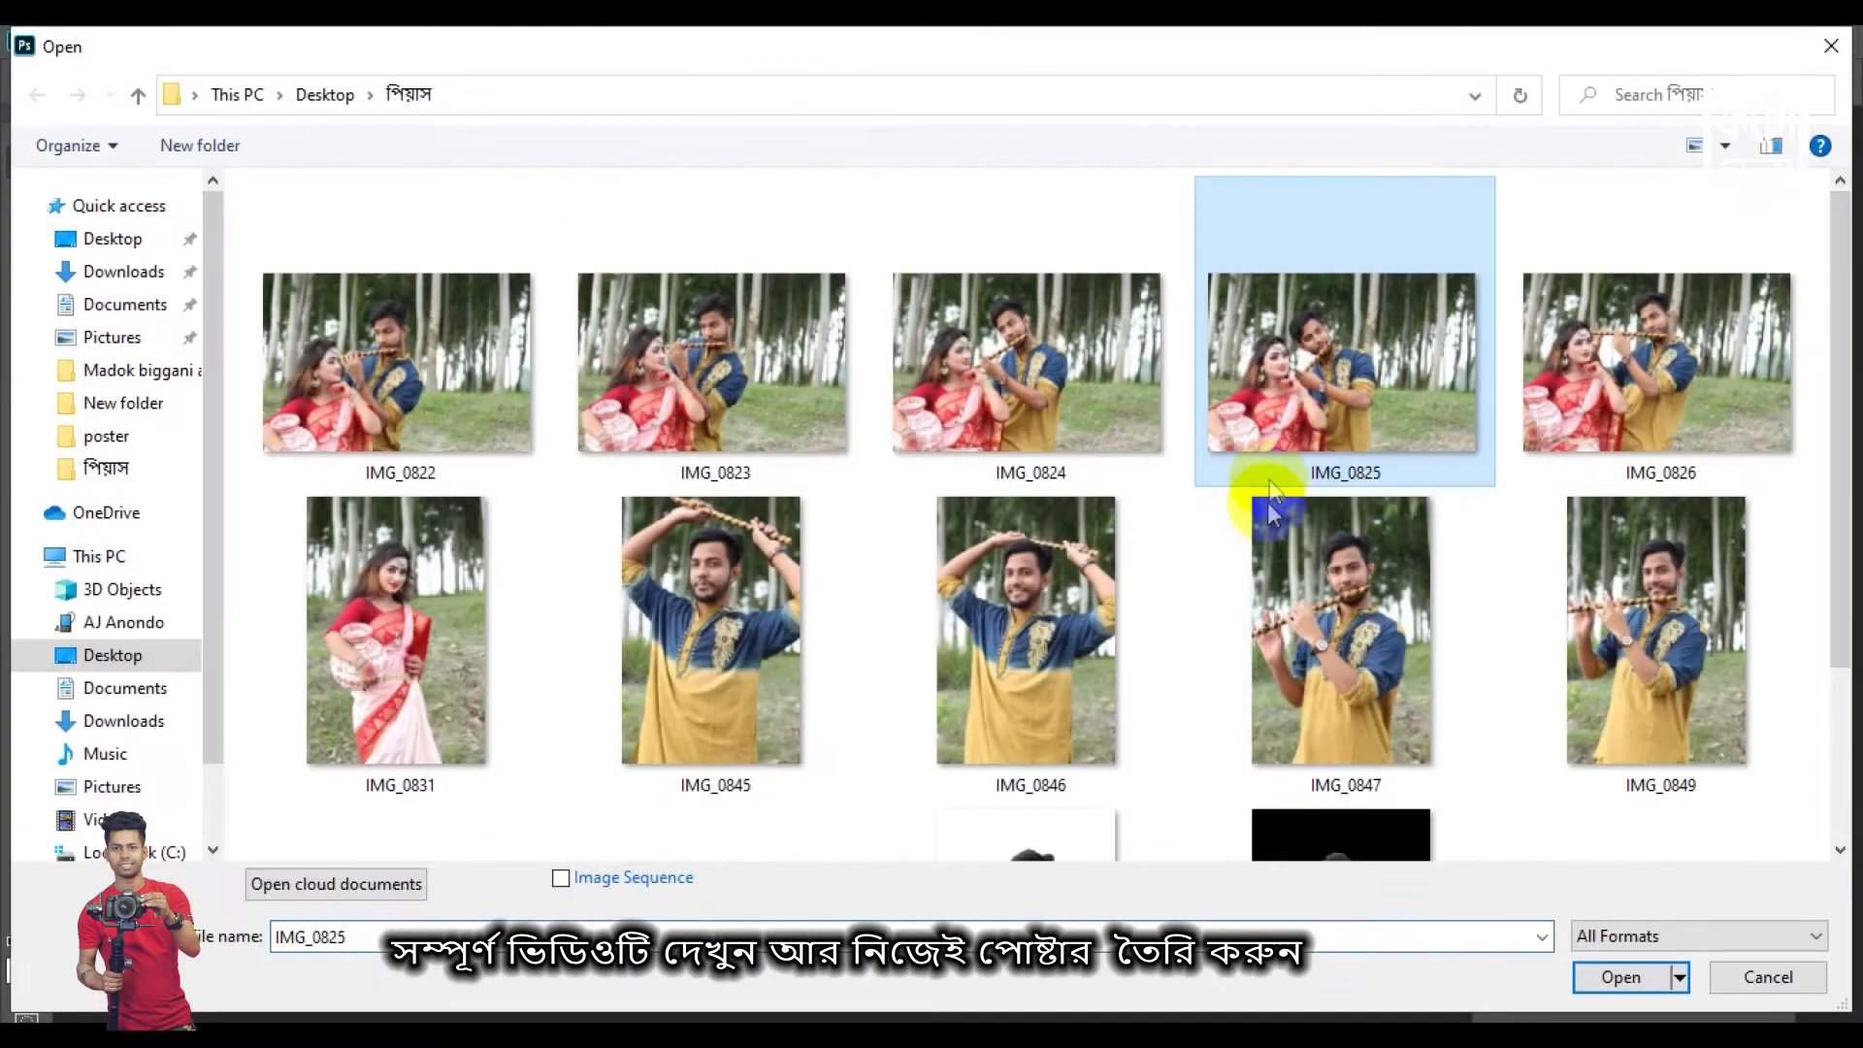
scroll(1261, 475, down, 3)
click(1532, 730)
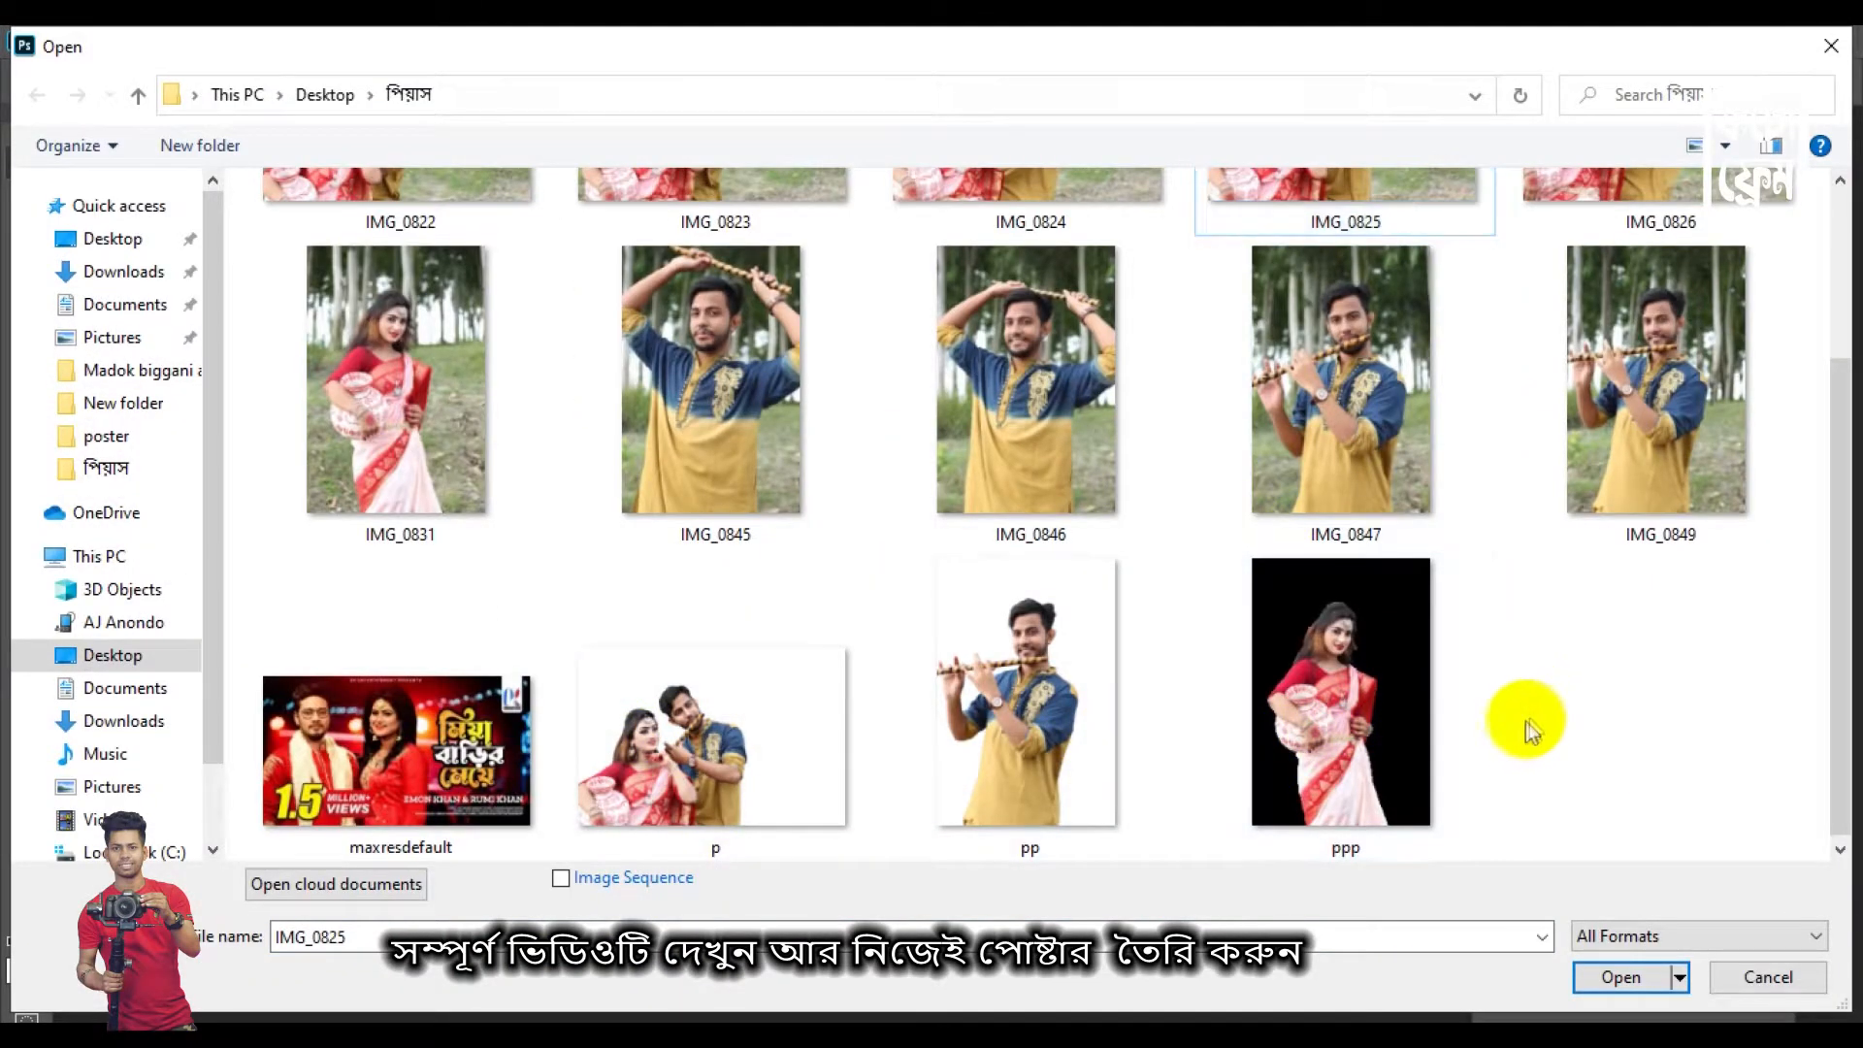
click(490, 747)
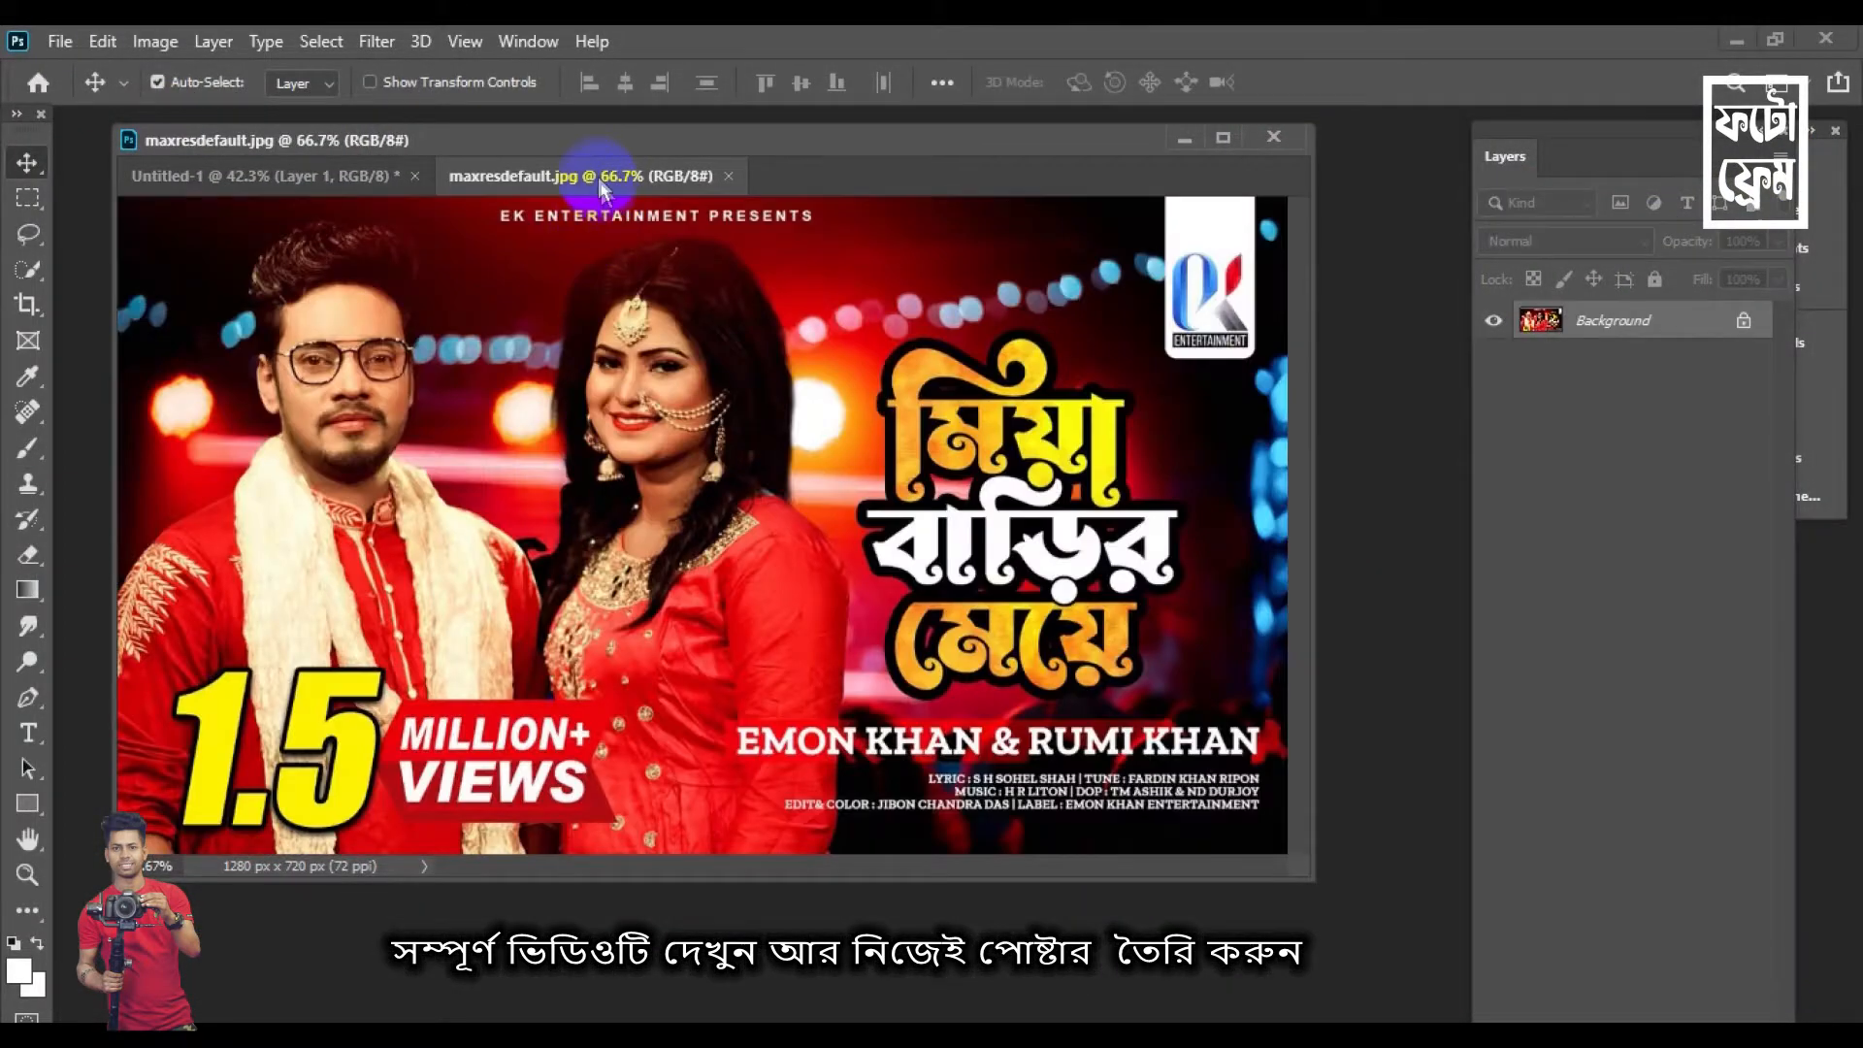
Float maxresdefault.jpg in a small, zoomed-out window below and to the right of the Untitled-1 document for reference
drag(600, 175, 748, 267)
drag(791, 156, 635, 161)
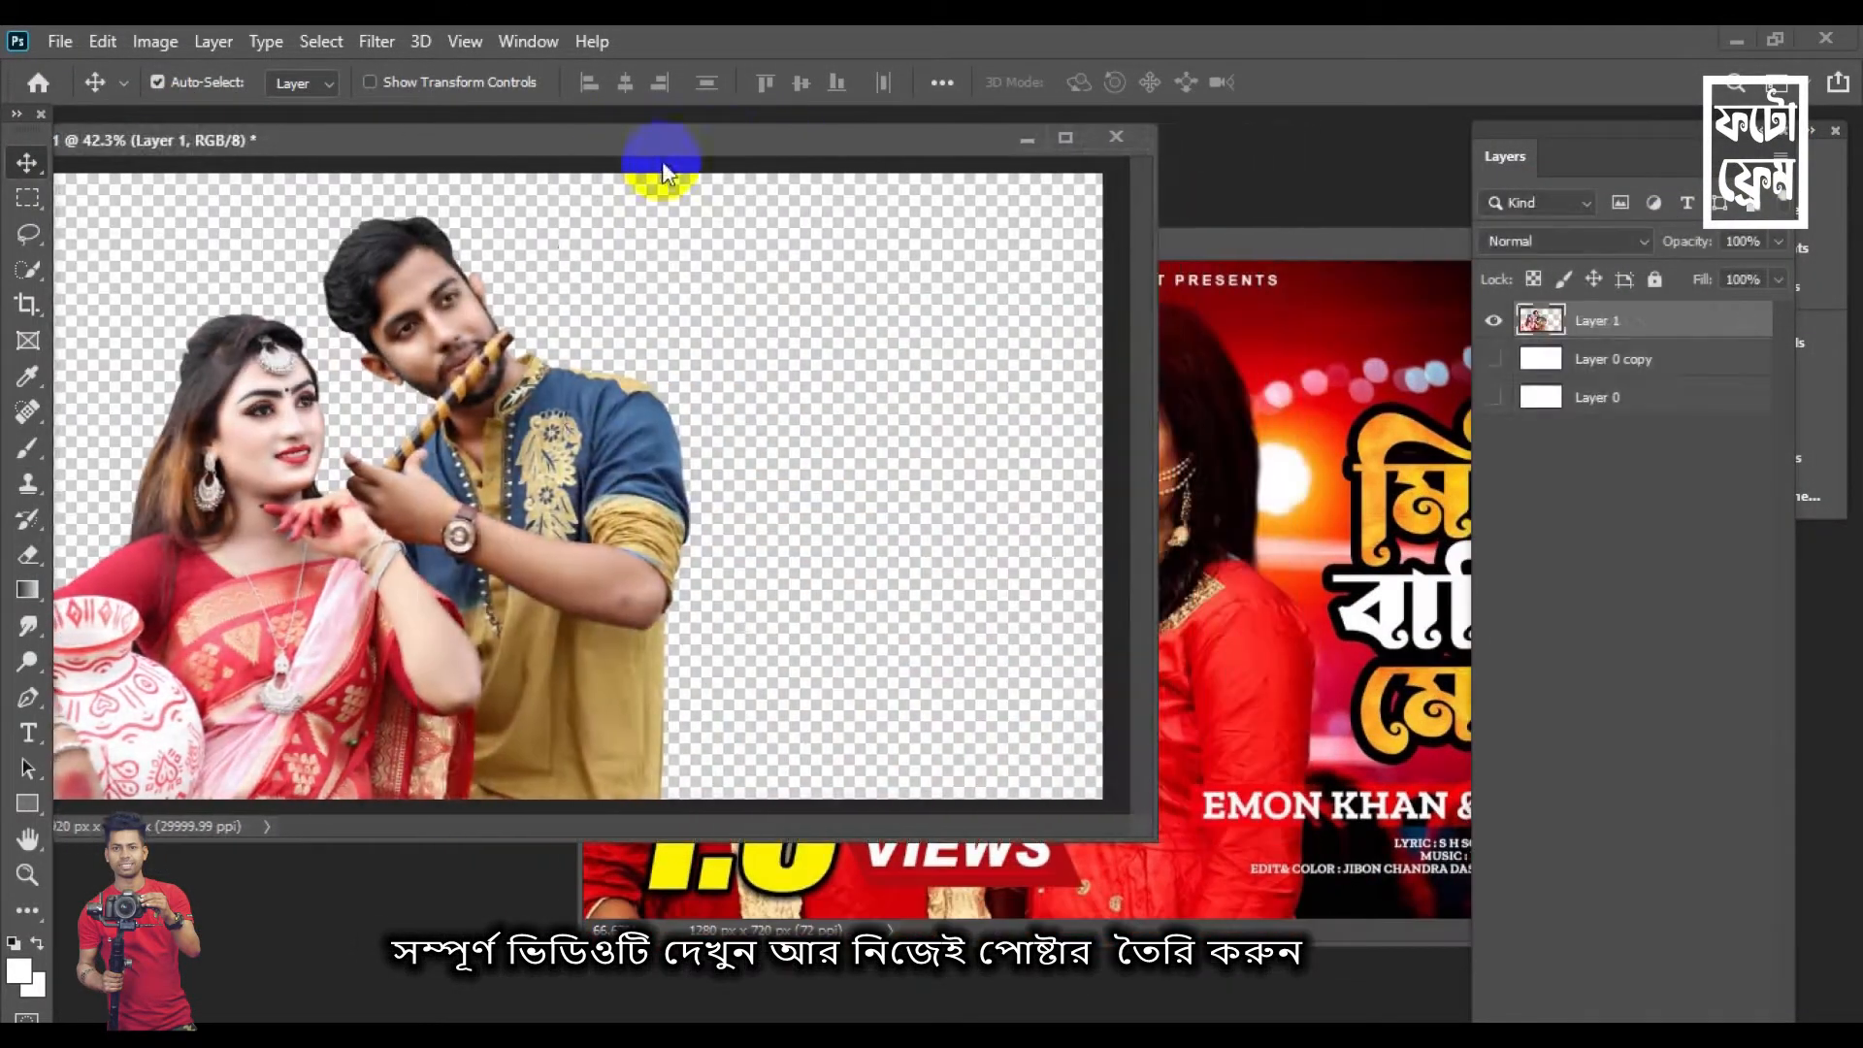
click(588, 933)
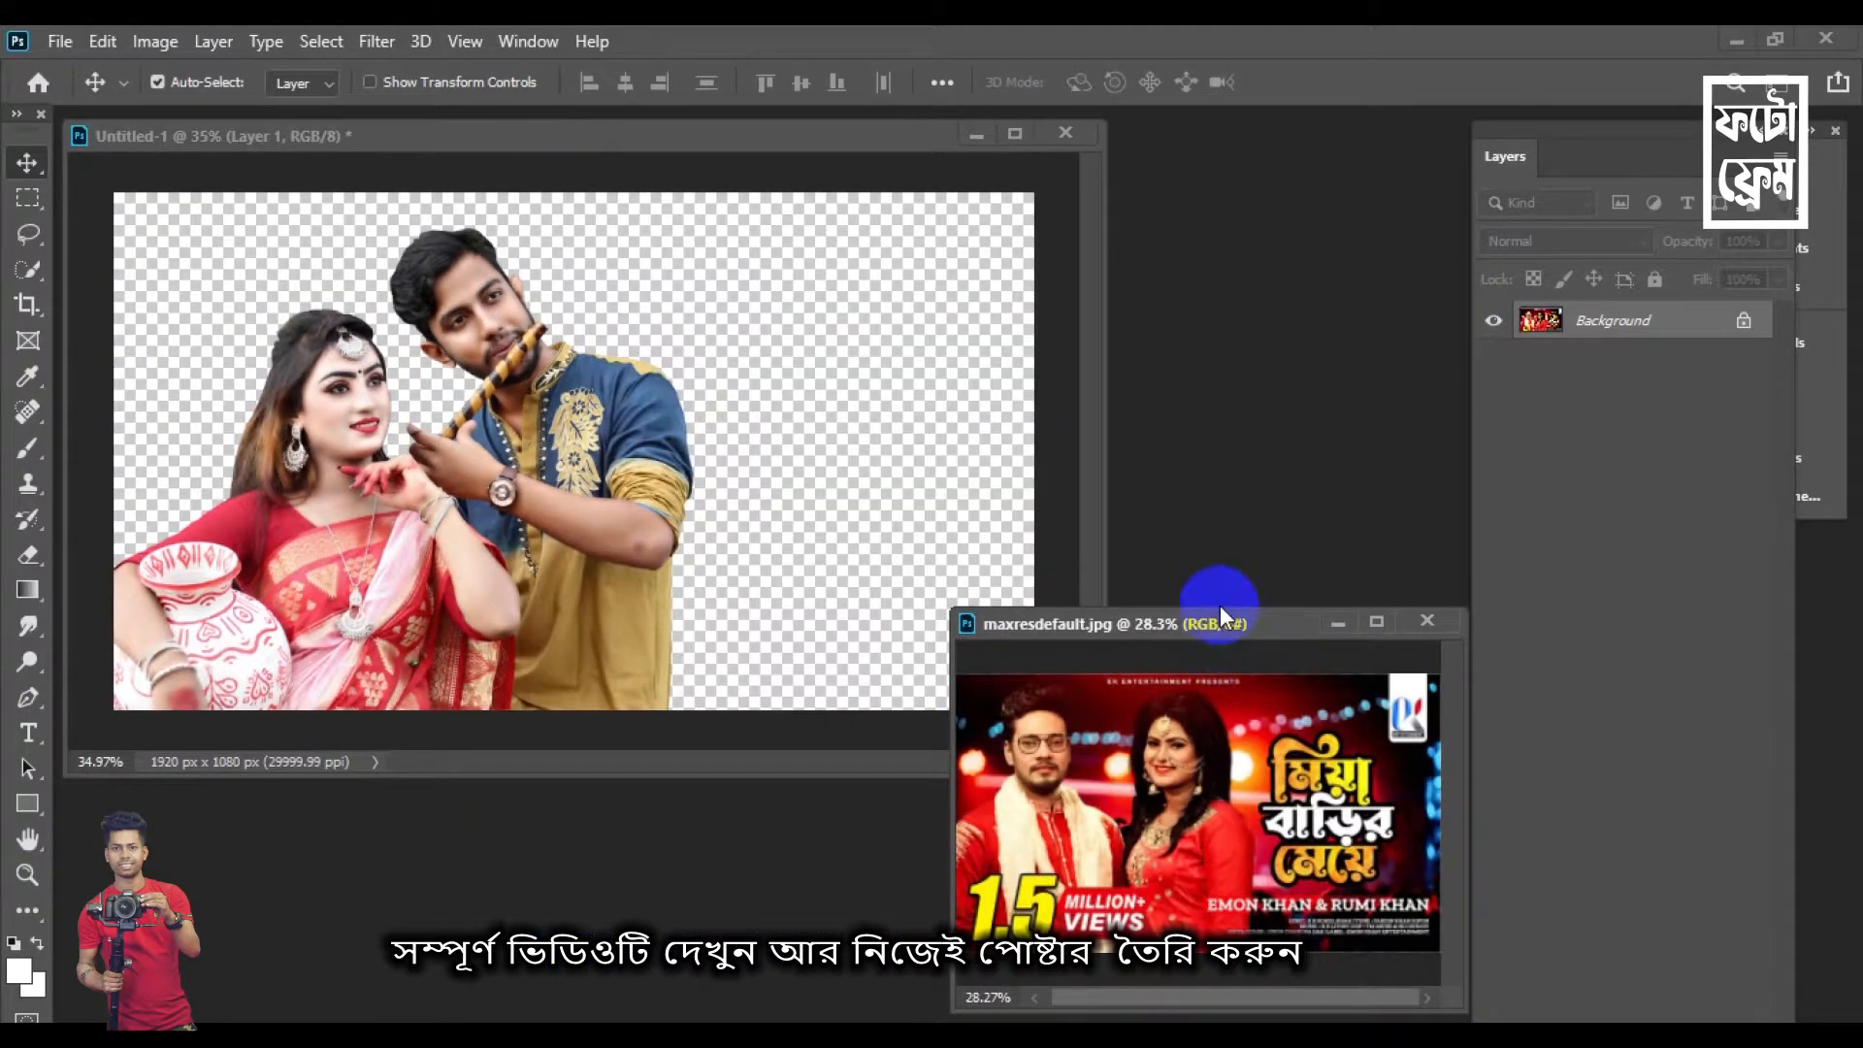
drag(1220, 606, 1214, 745)
scroll(1253, 862, down, 2)
scroll(1261, 887, down, 1)
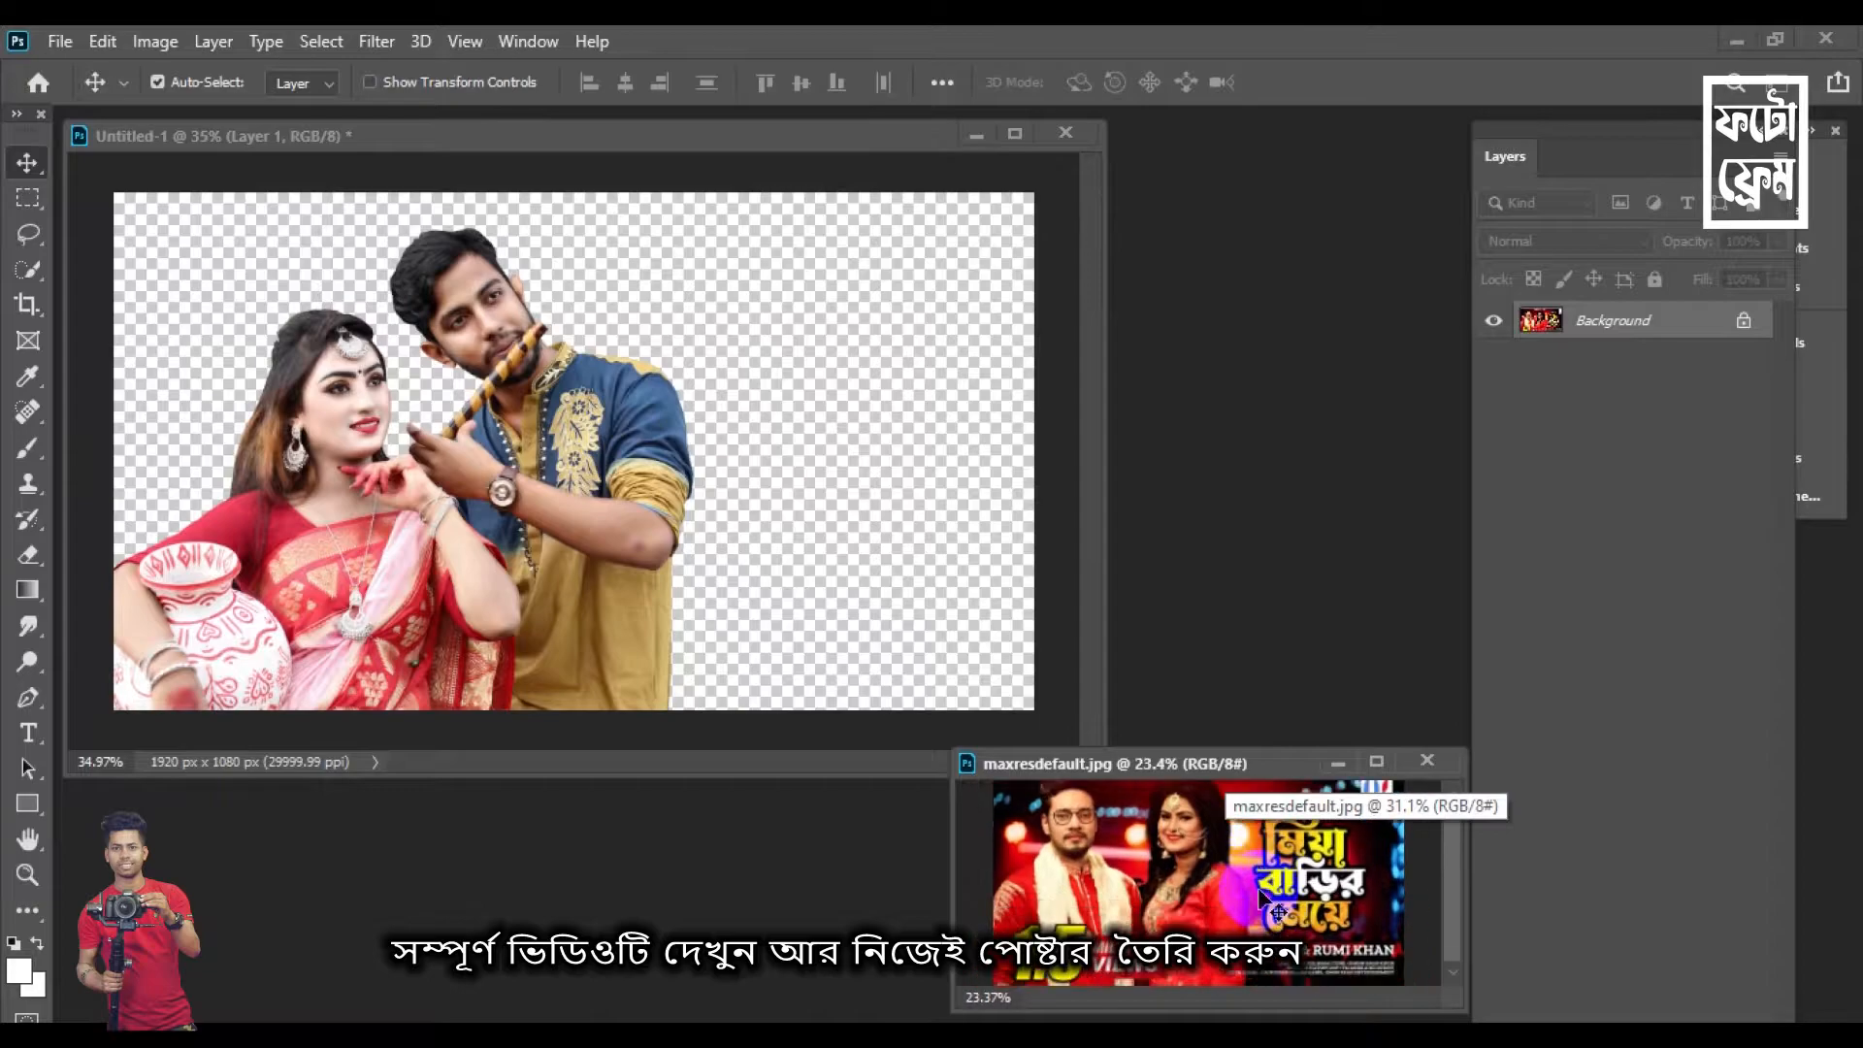
scroll(1184, 898, down, 1)
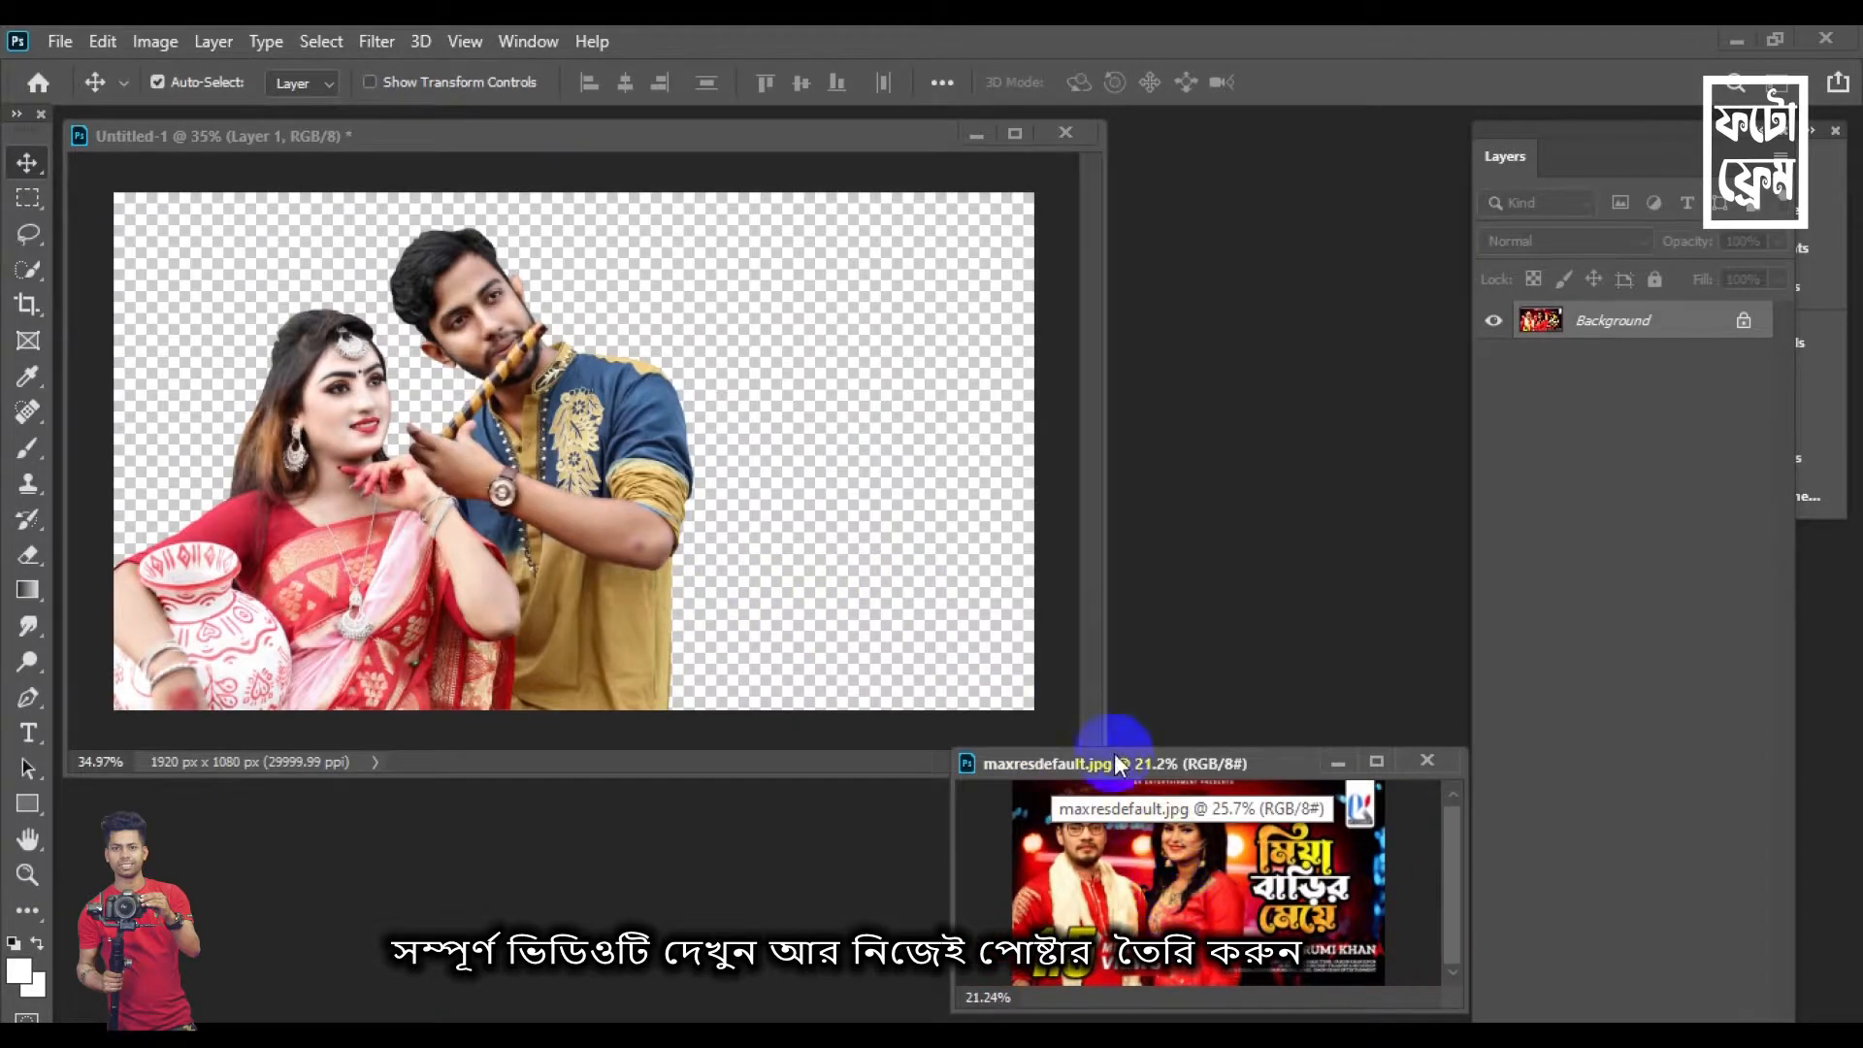
click(679, 551)
Open text style from the Photoshop Text folder under DESPTOP FILE on drive D and float it in a small window beside Untitled-1
key(ctrl+o)
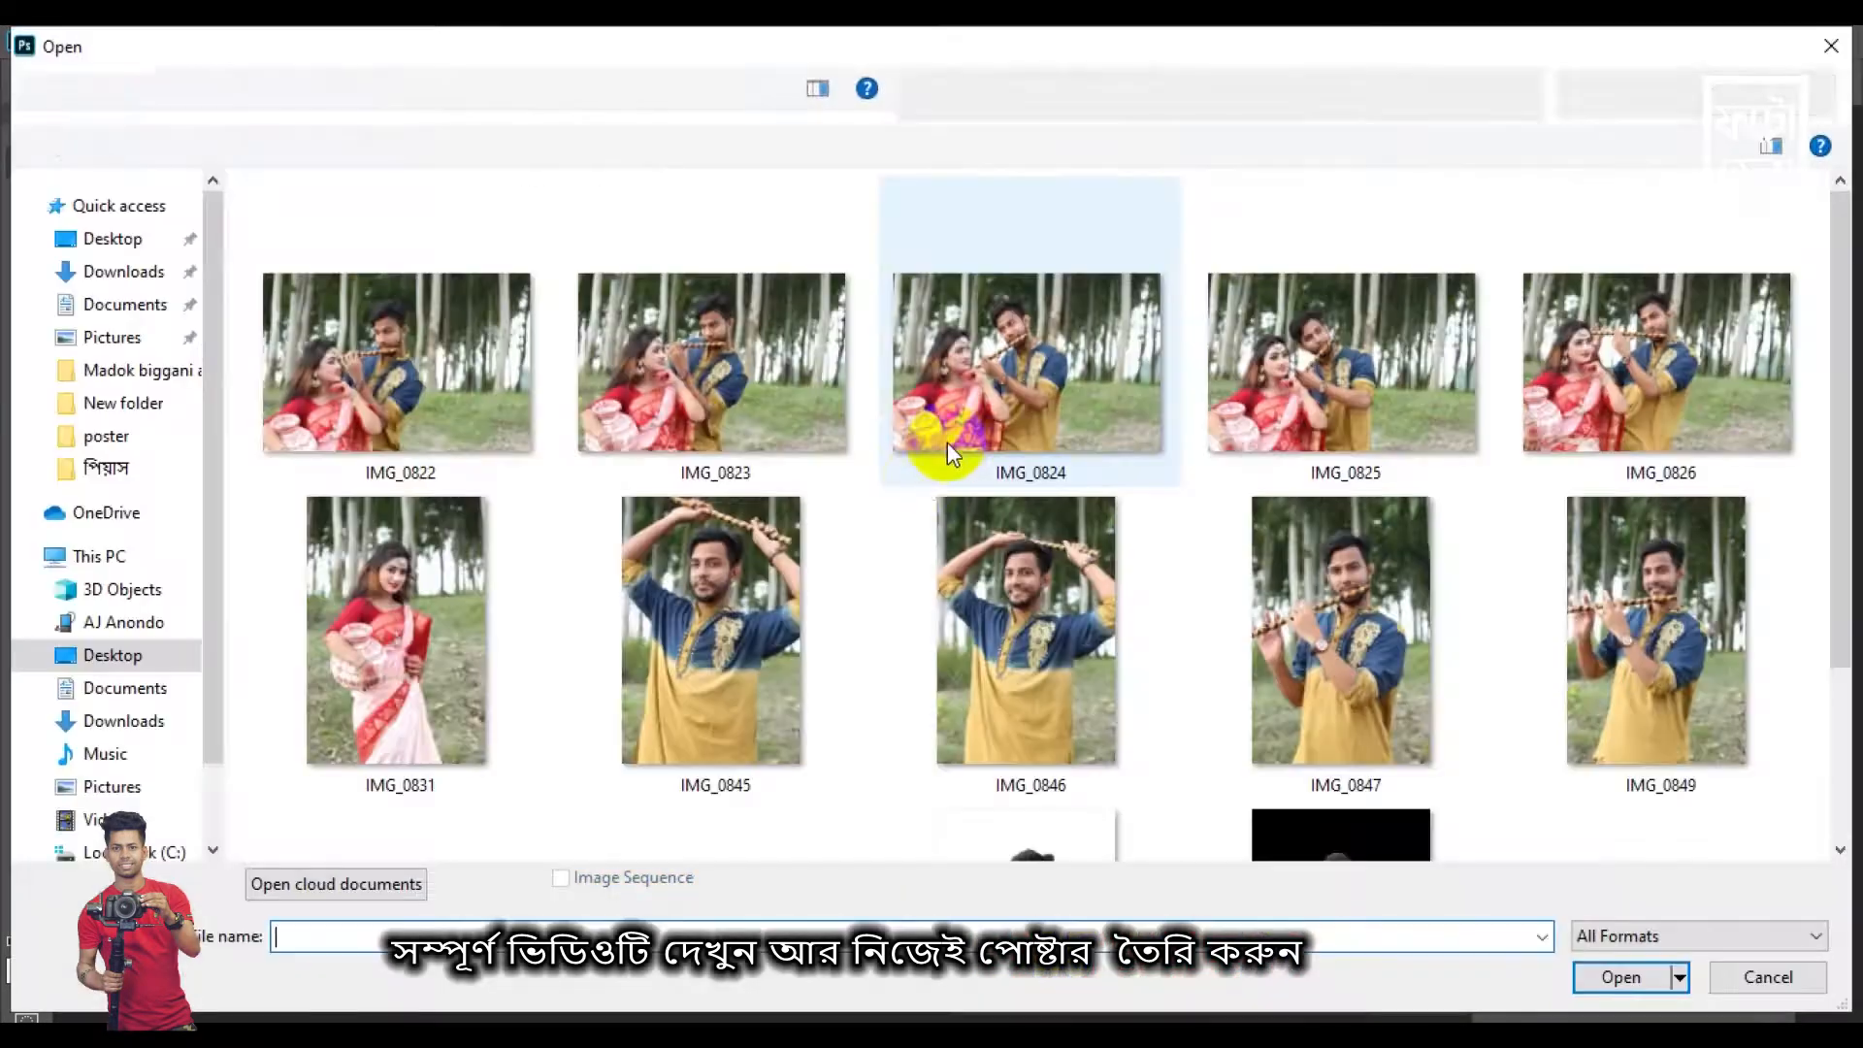
scroll(106, 788, down, 1)
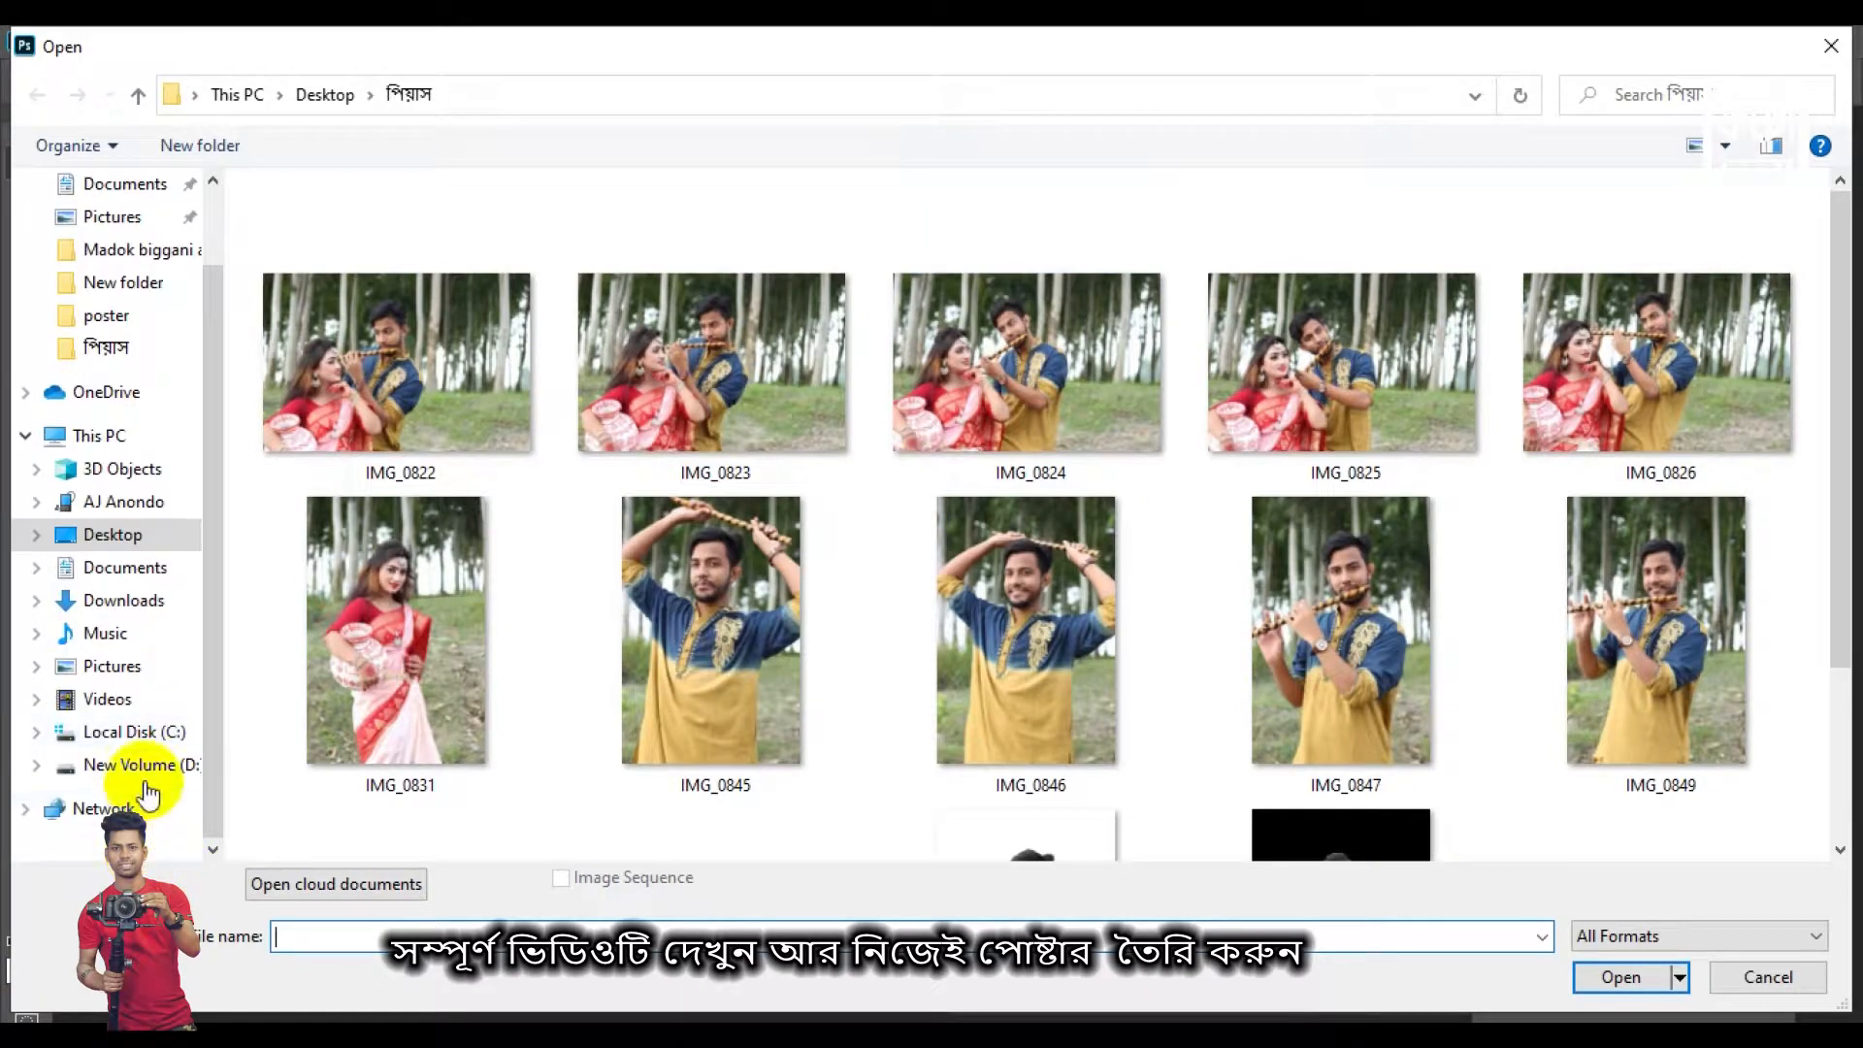
click(136, 764)
double_click(366, 340)
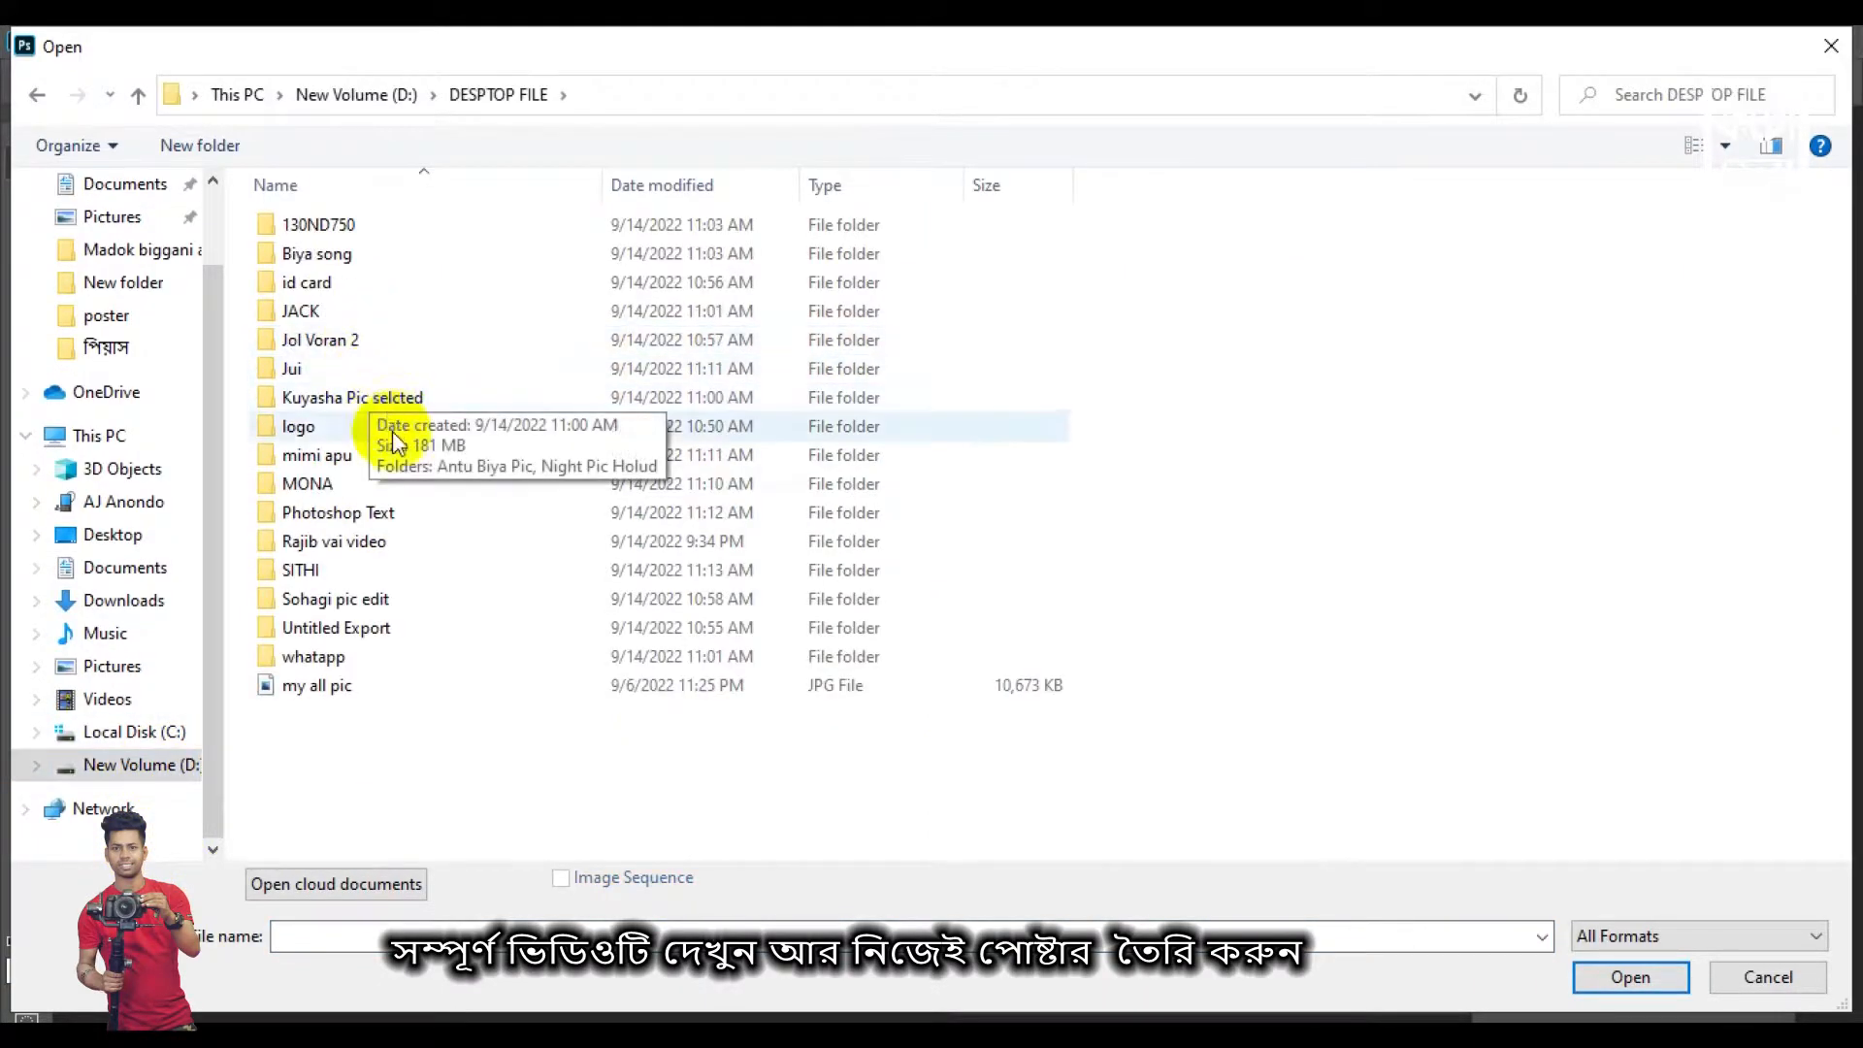
double_click(370, 507)
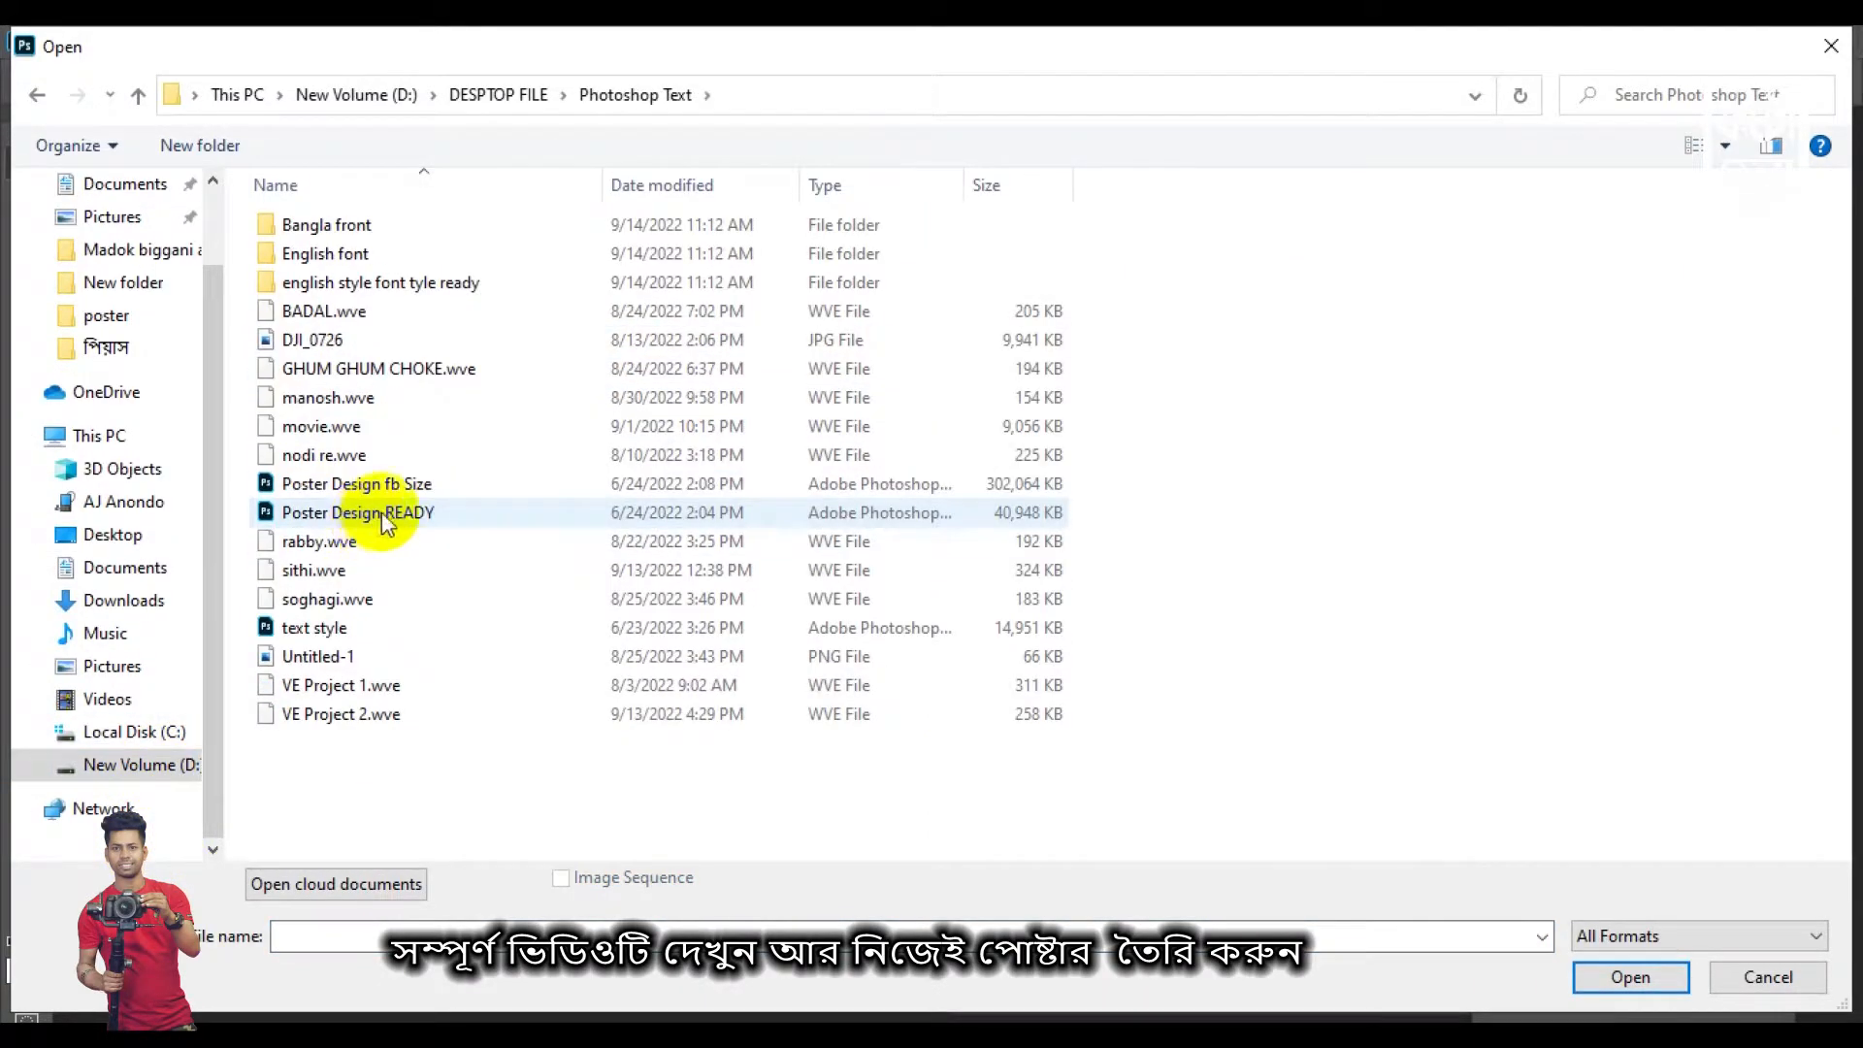
click(314, 628)
click(1661, 985)
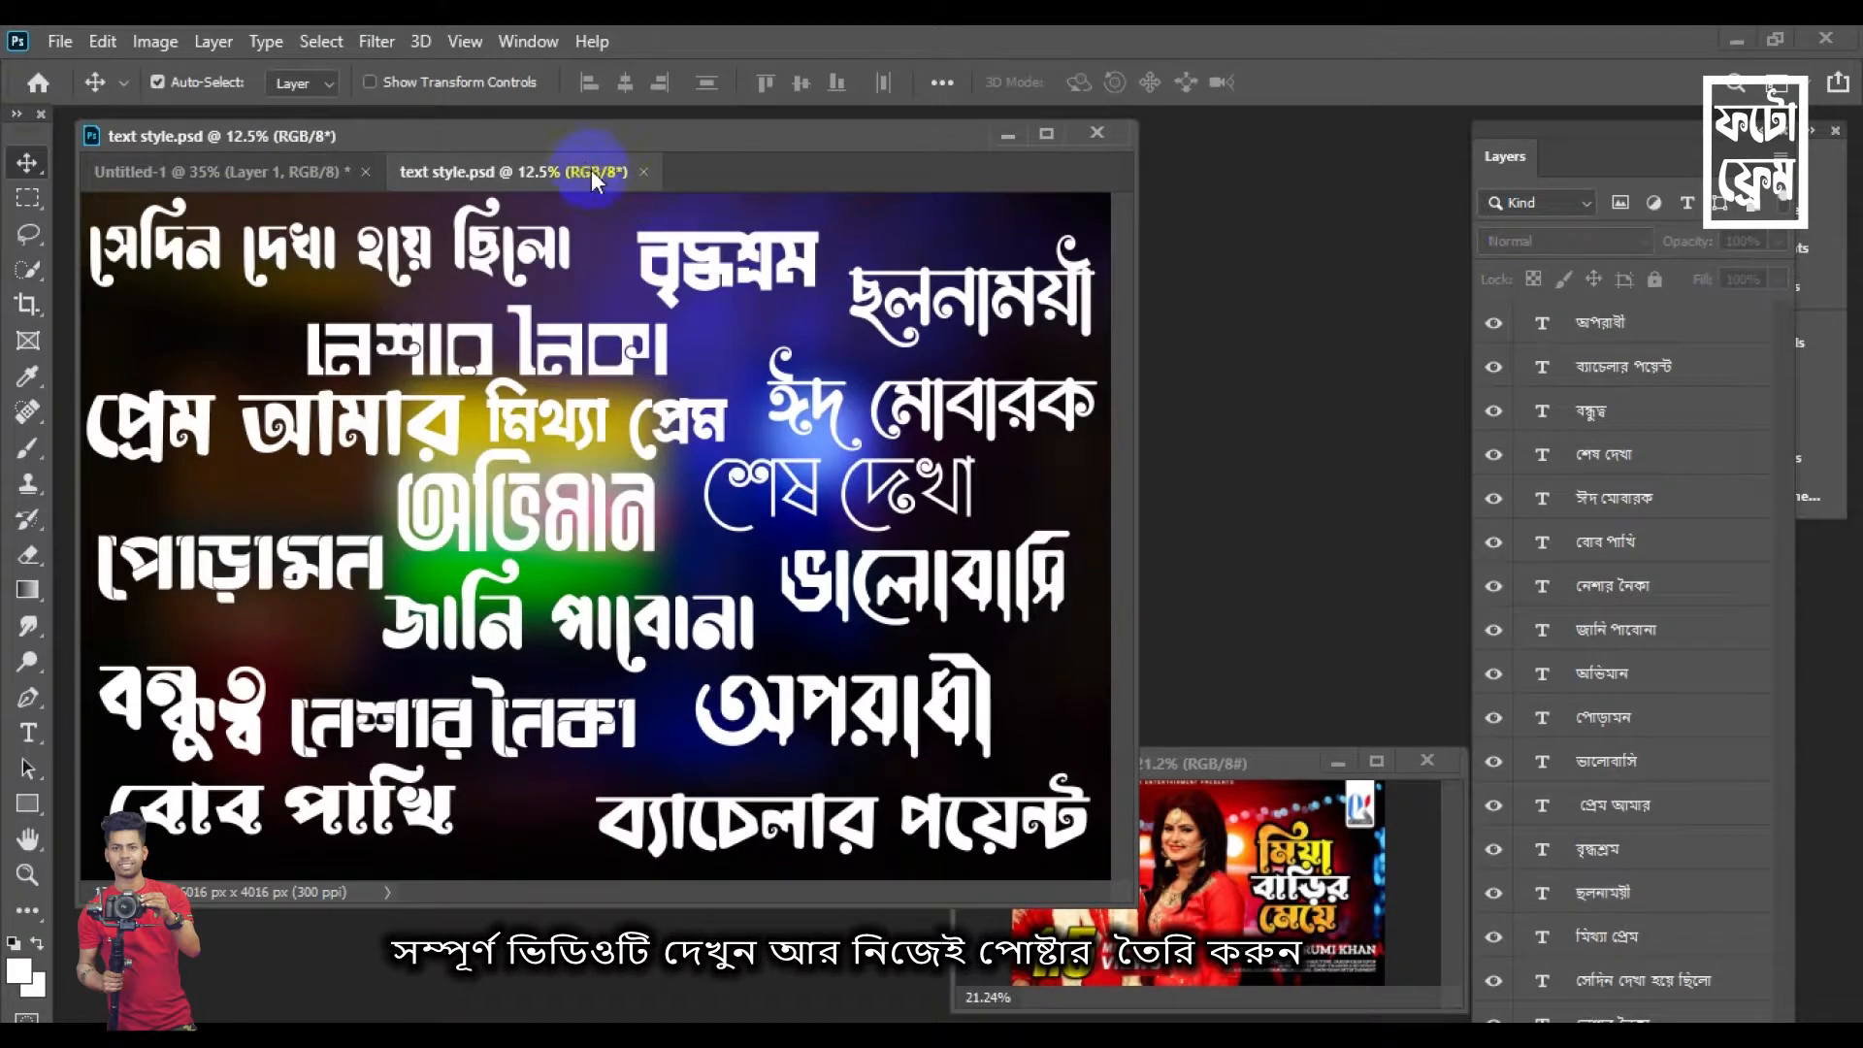
drag(591, 169, 1096, 621)
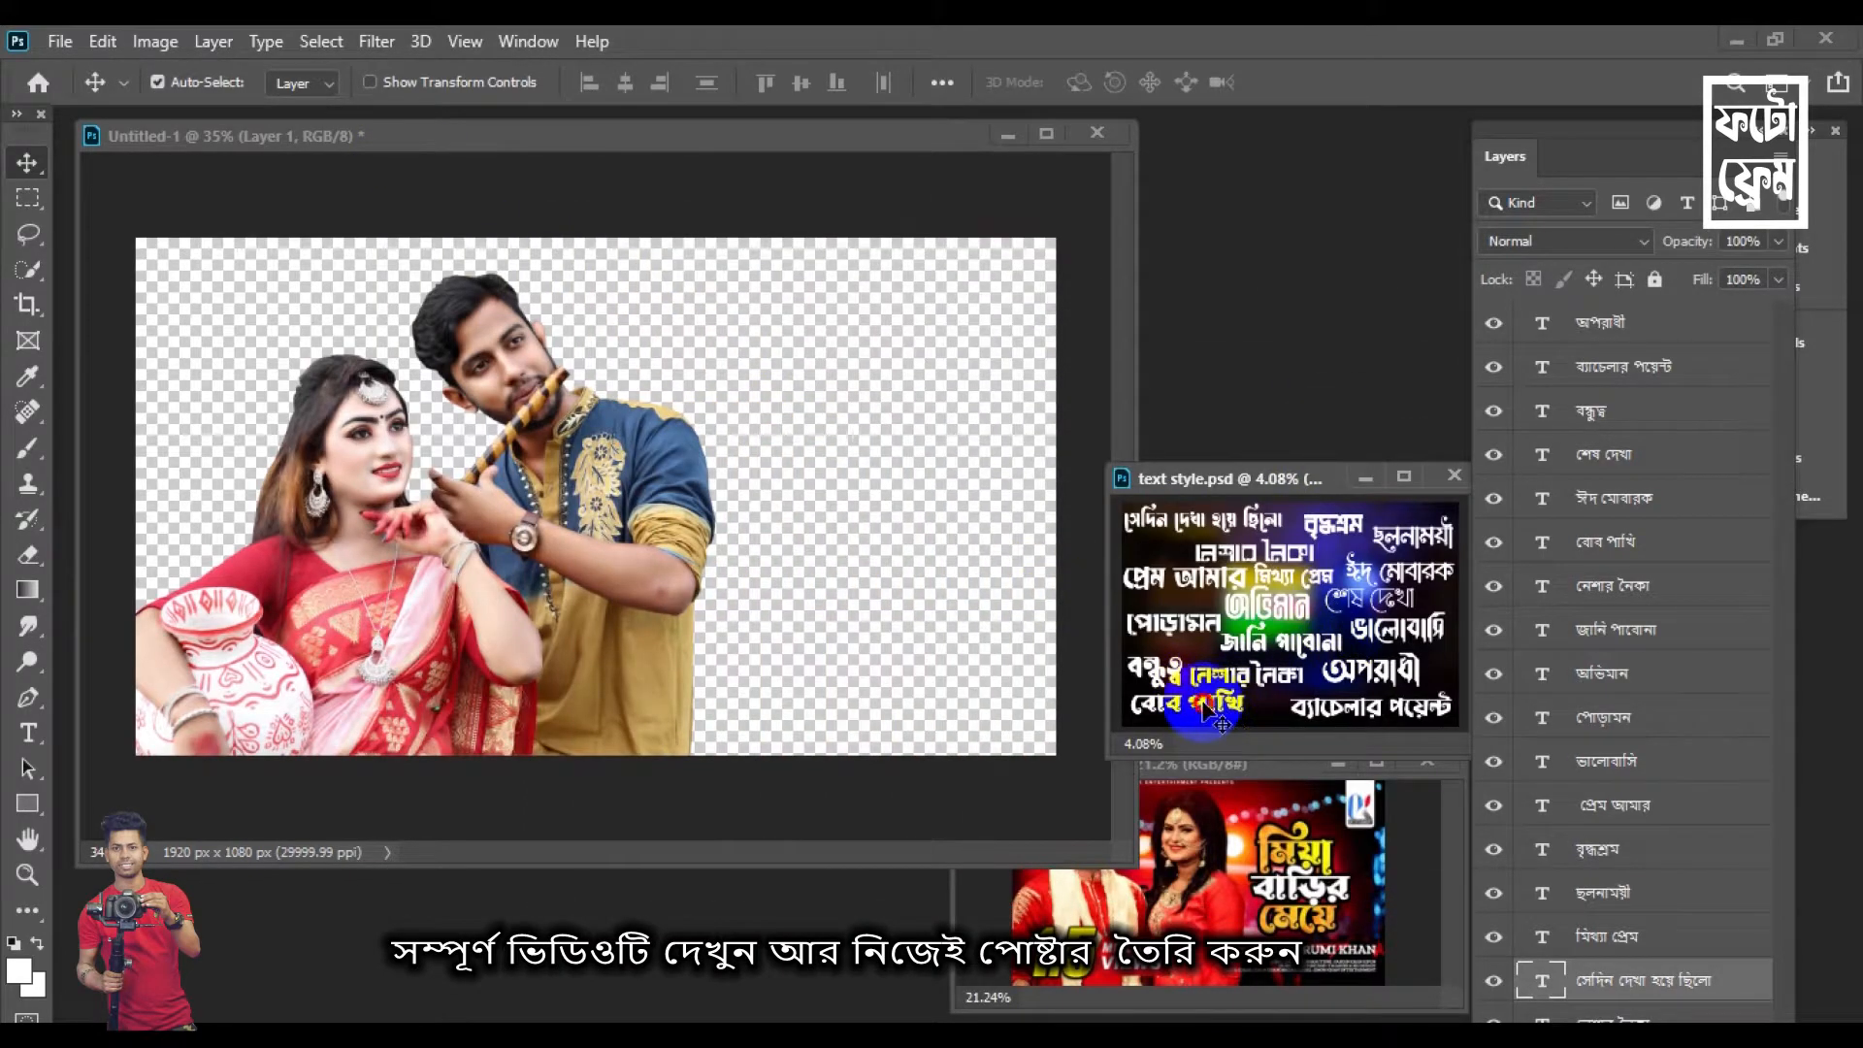
Copy the বোব পাখি text layer from text style.psd into the Untitled-1 document
click(1206, 711)
drag(1720, 550, 757, 482)
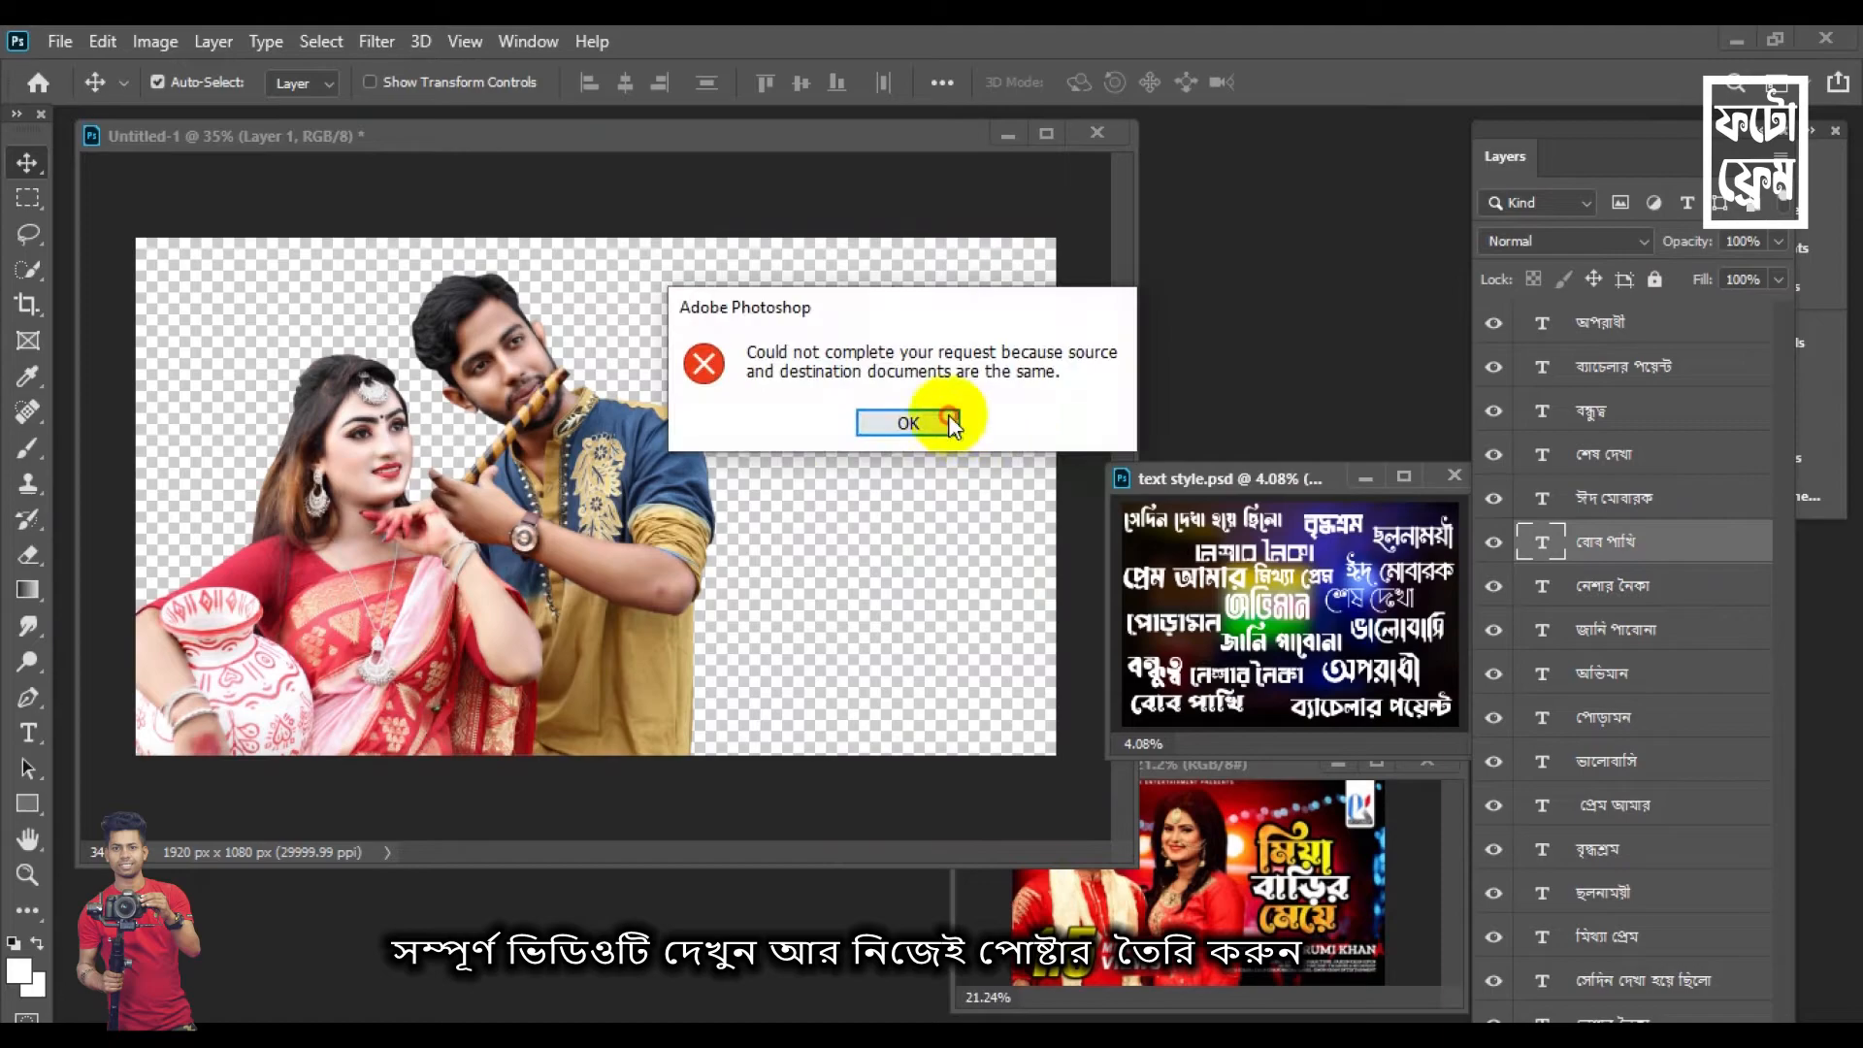
click(913, 420)
drag(1217, 711, 548, 446)
Scale down the বোব পাখি text and place it in the empty area right of the man's head
key(ctrl+t)
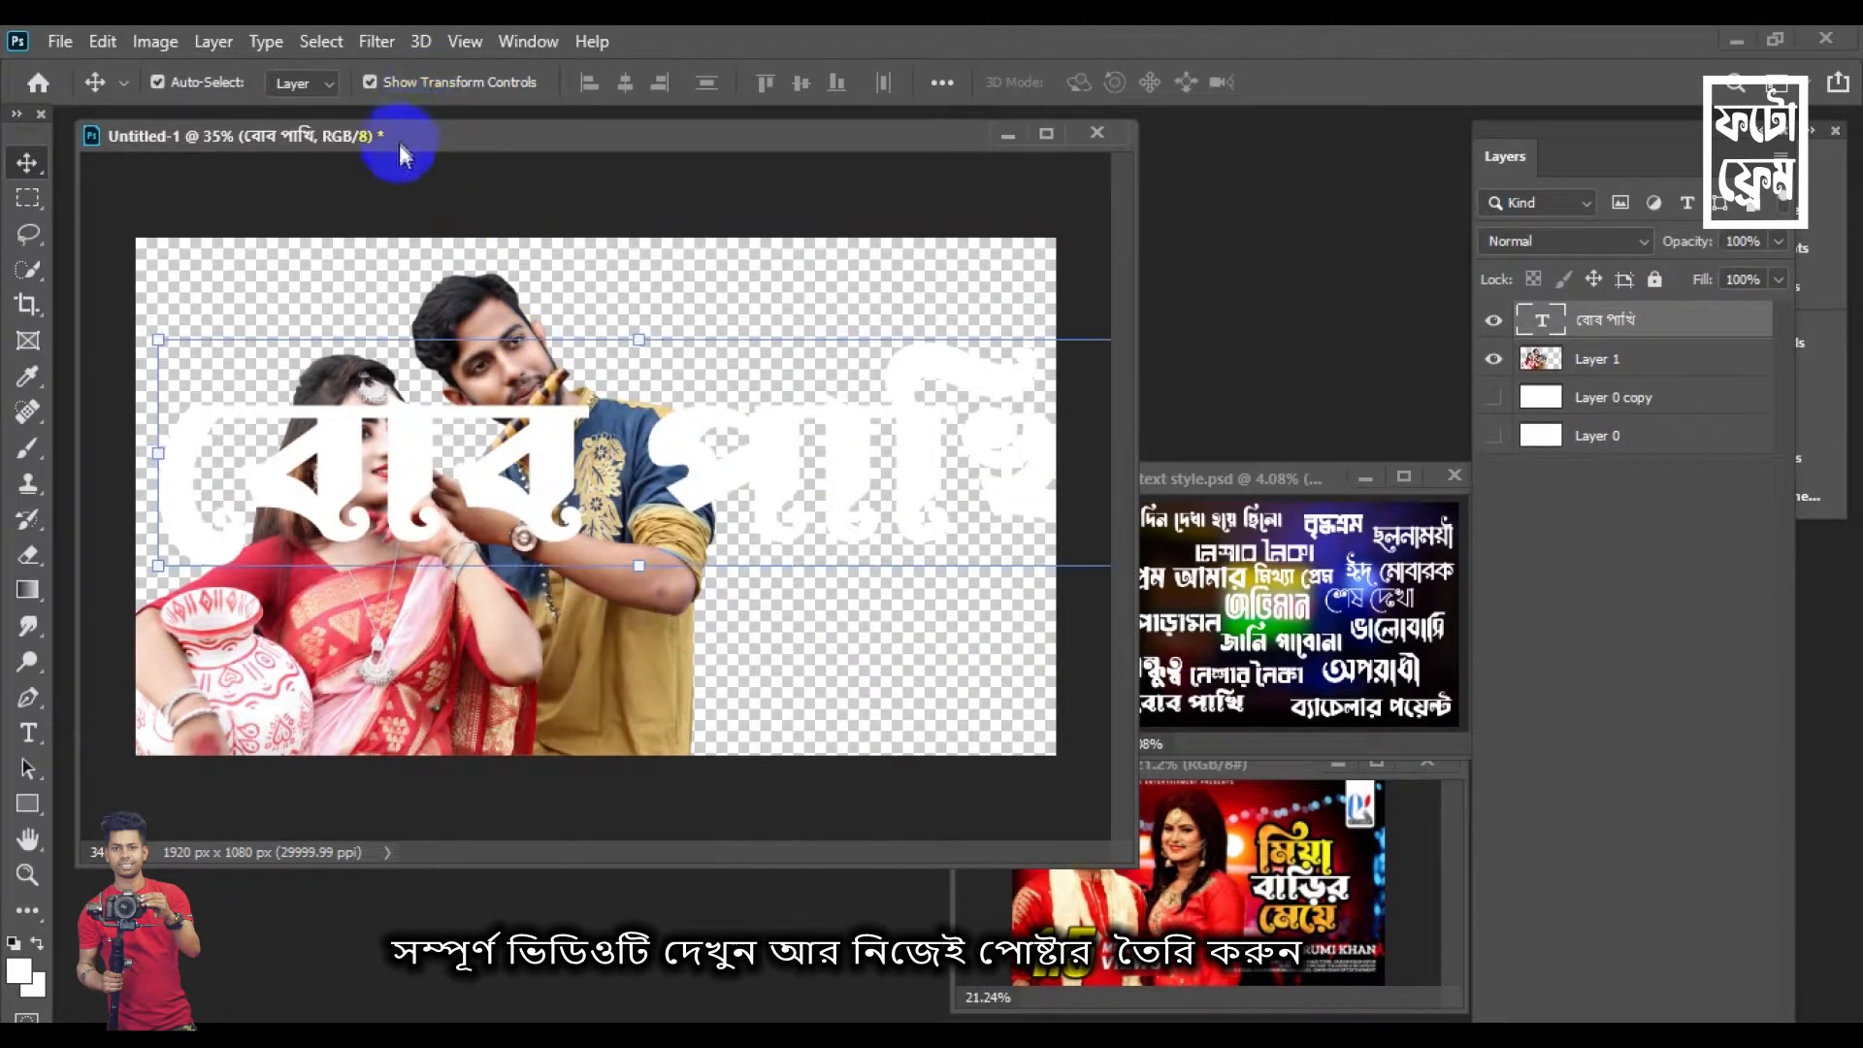
drag(146, 340, 815, 511)
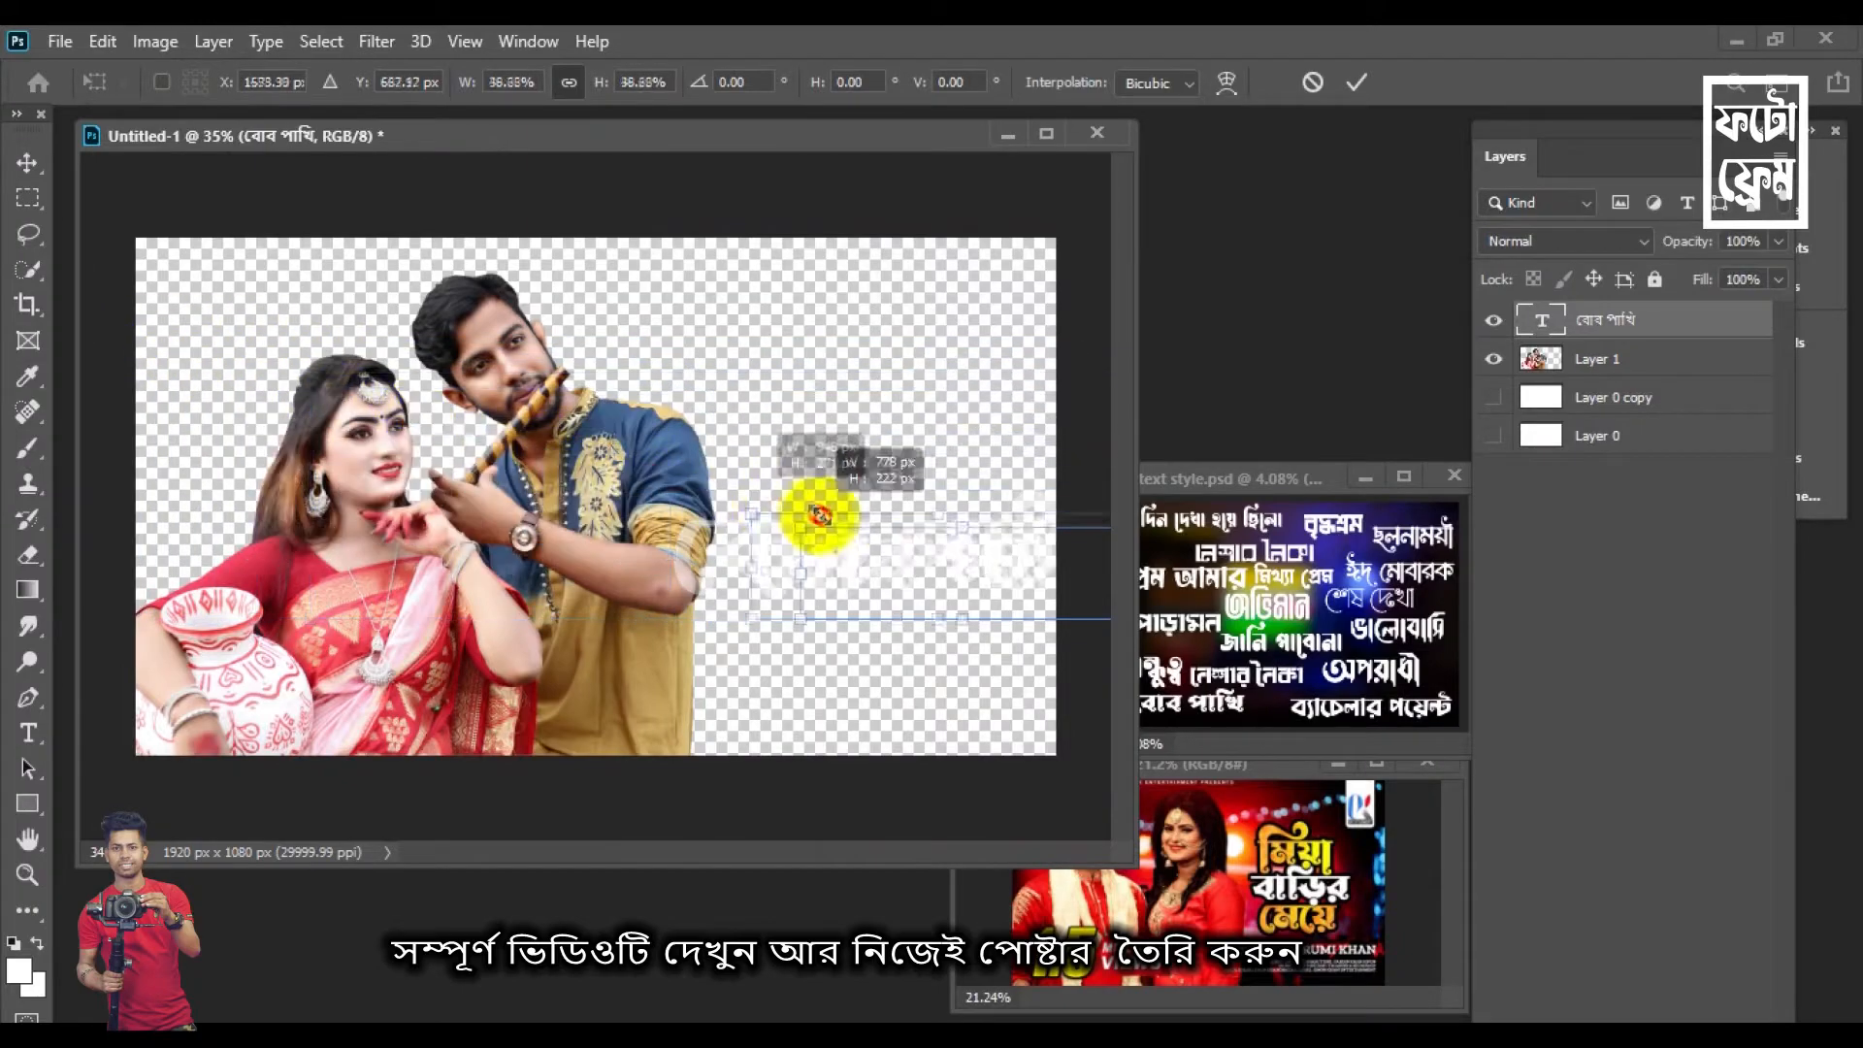
drag(869, 573, 456, 480)
key(Return)
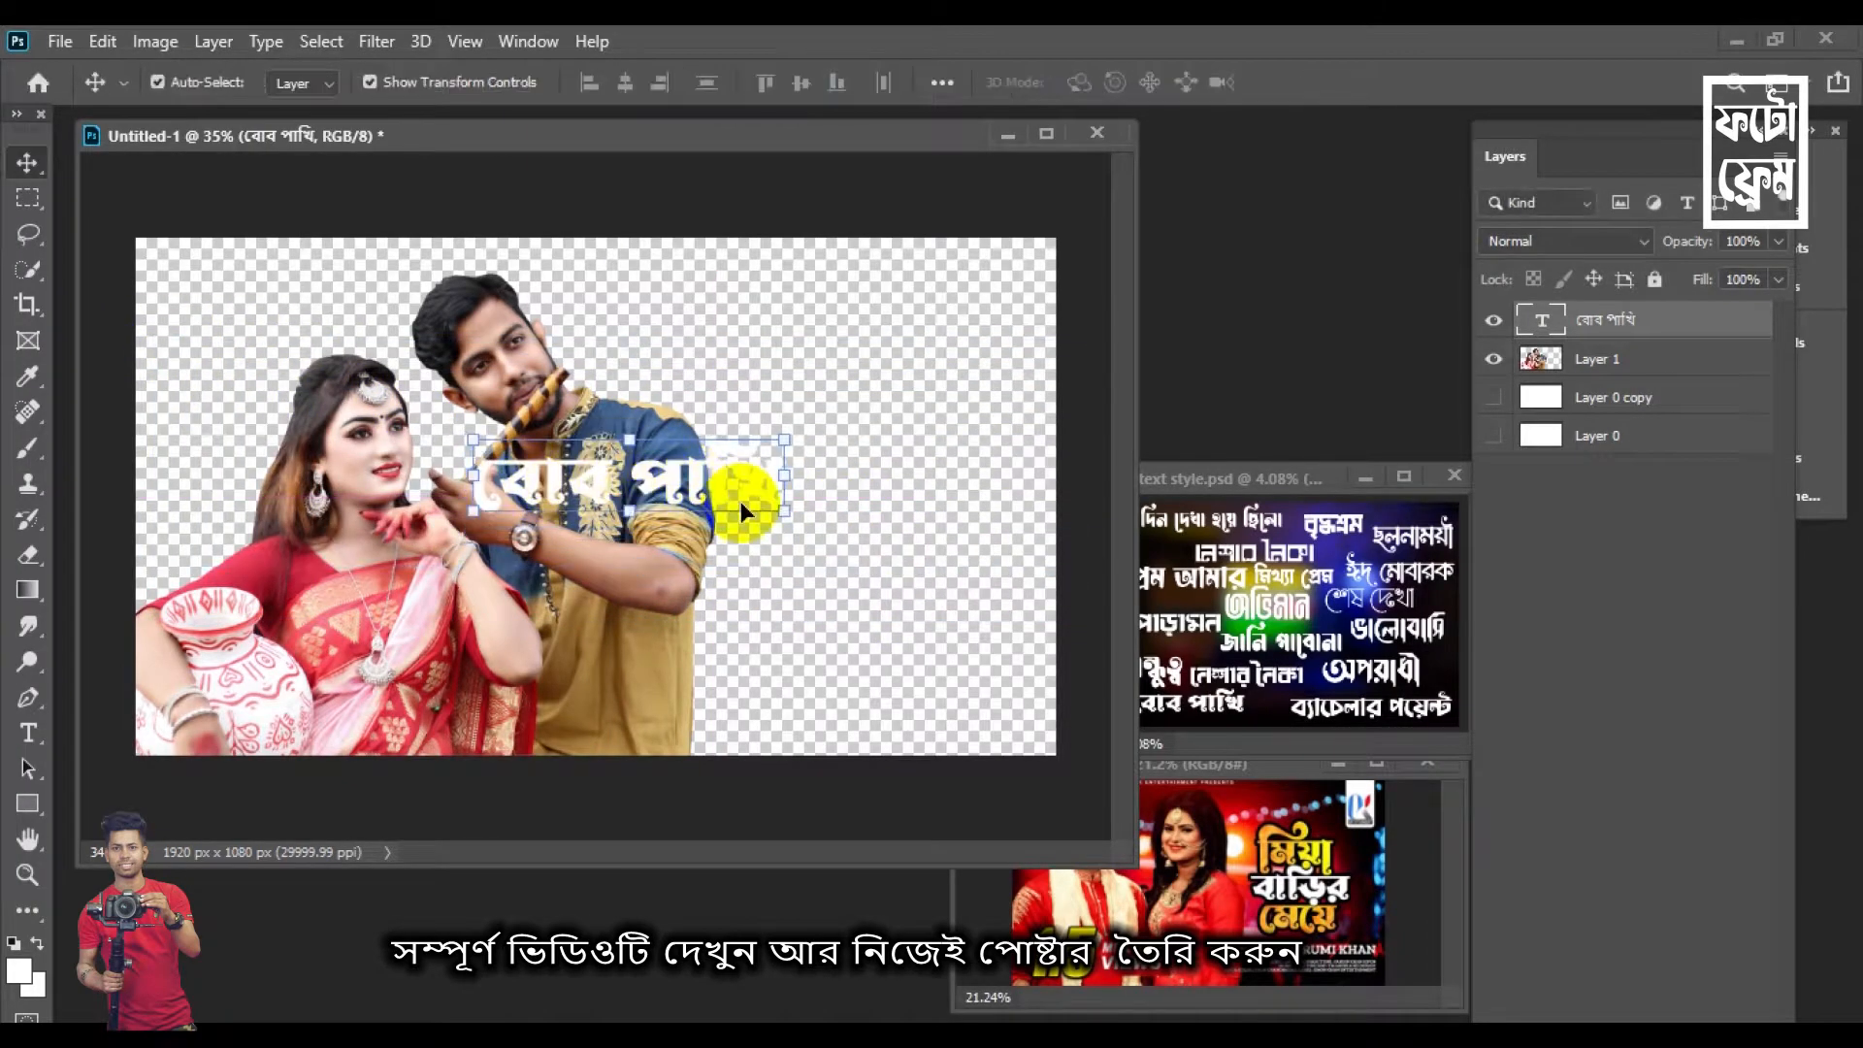
drag(723, 482, 879, 358)
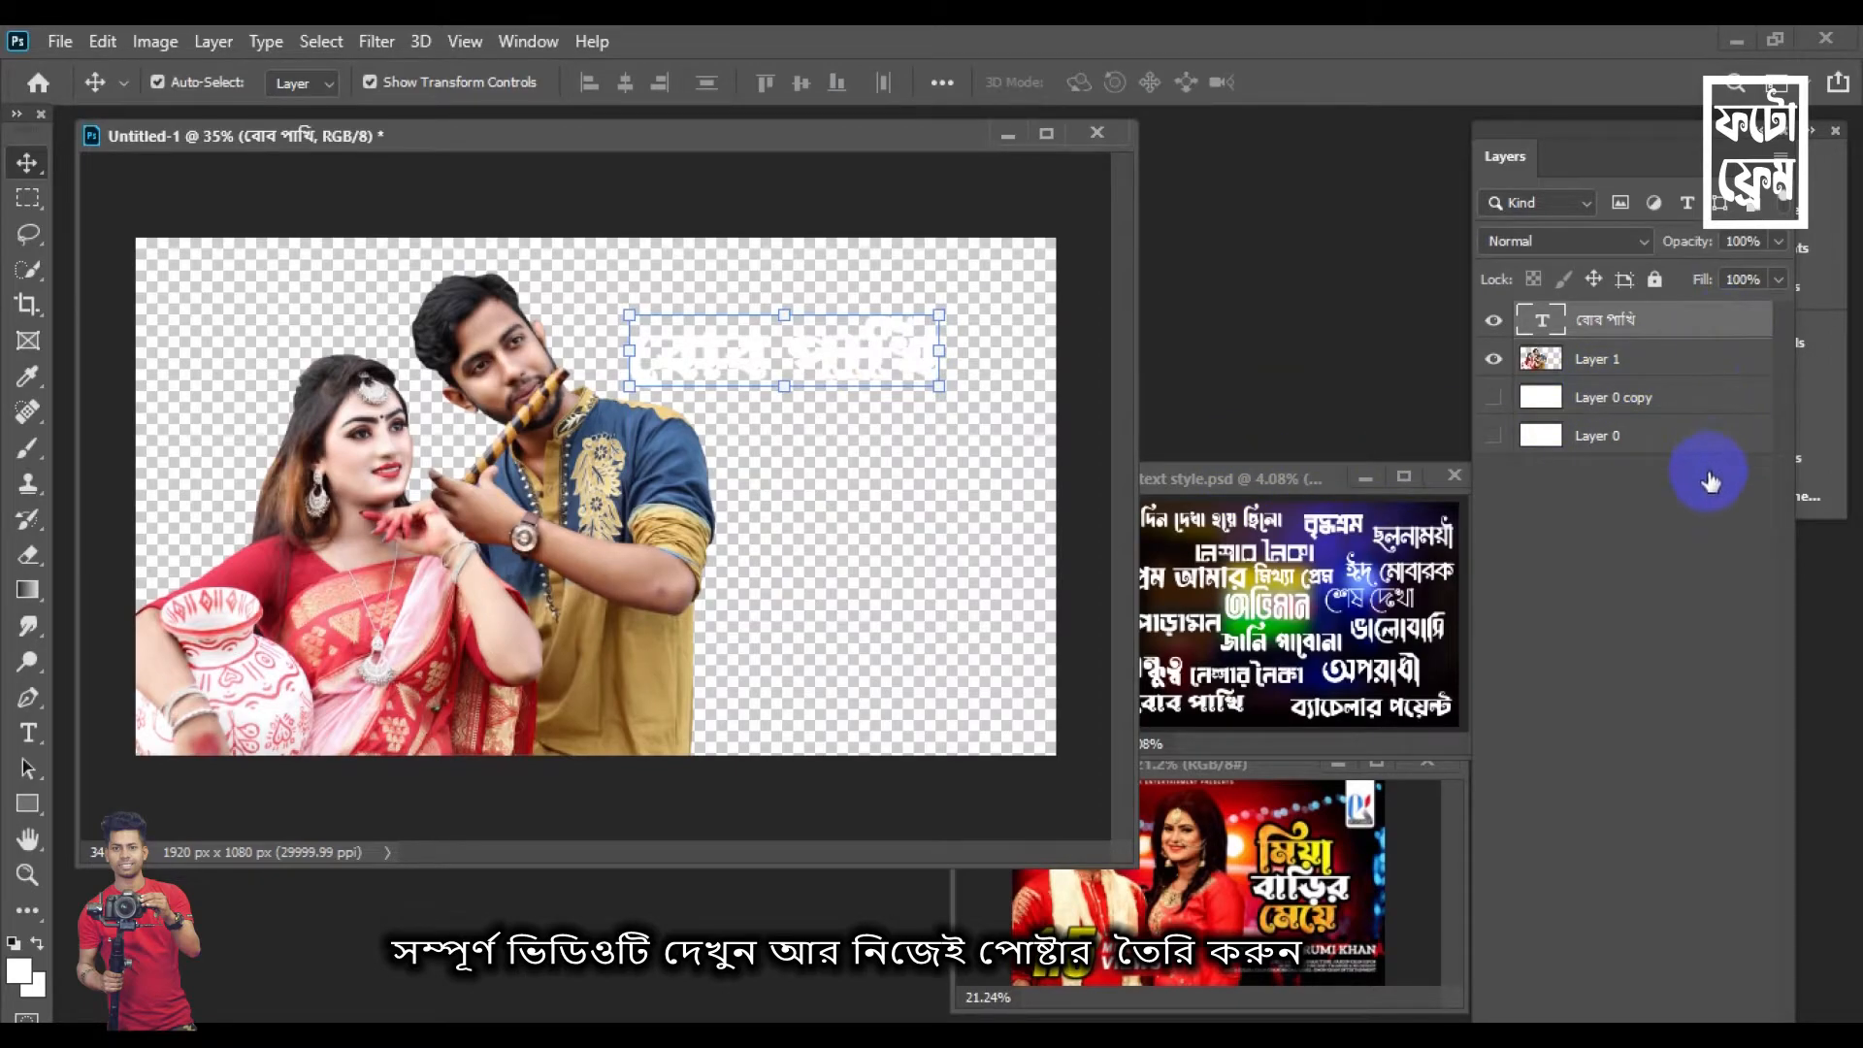
Apply a dark teal Color Overlay at 100% opacity to the বোব পাখি text layer
double_click(1705, 322)
click(754, 729)
click(1591, 409)
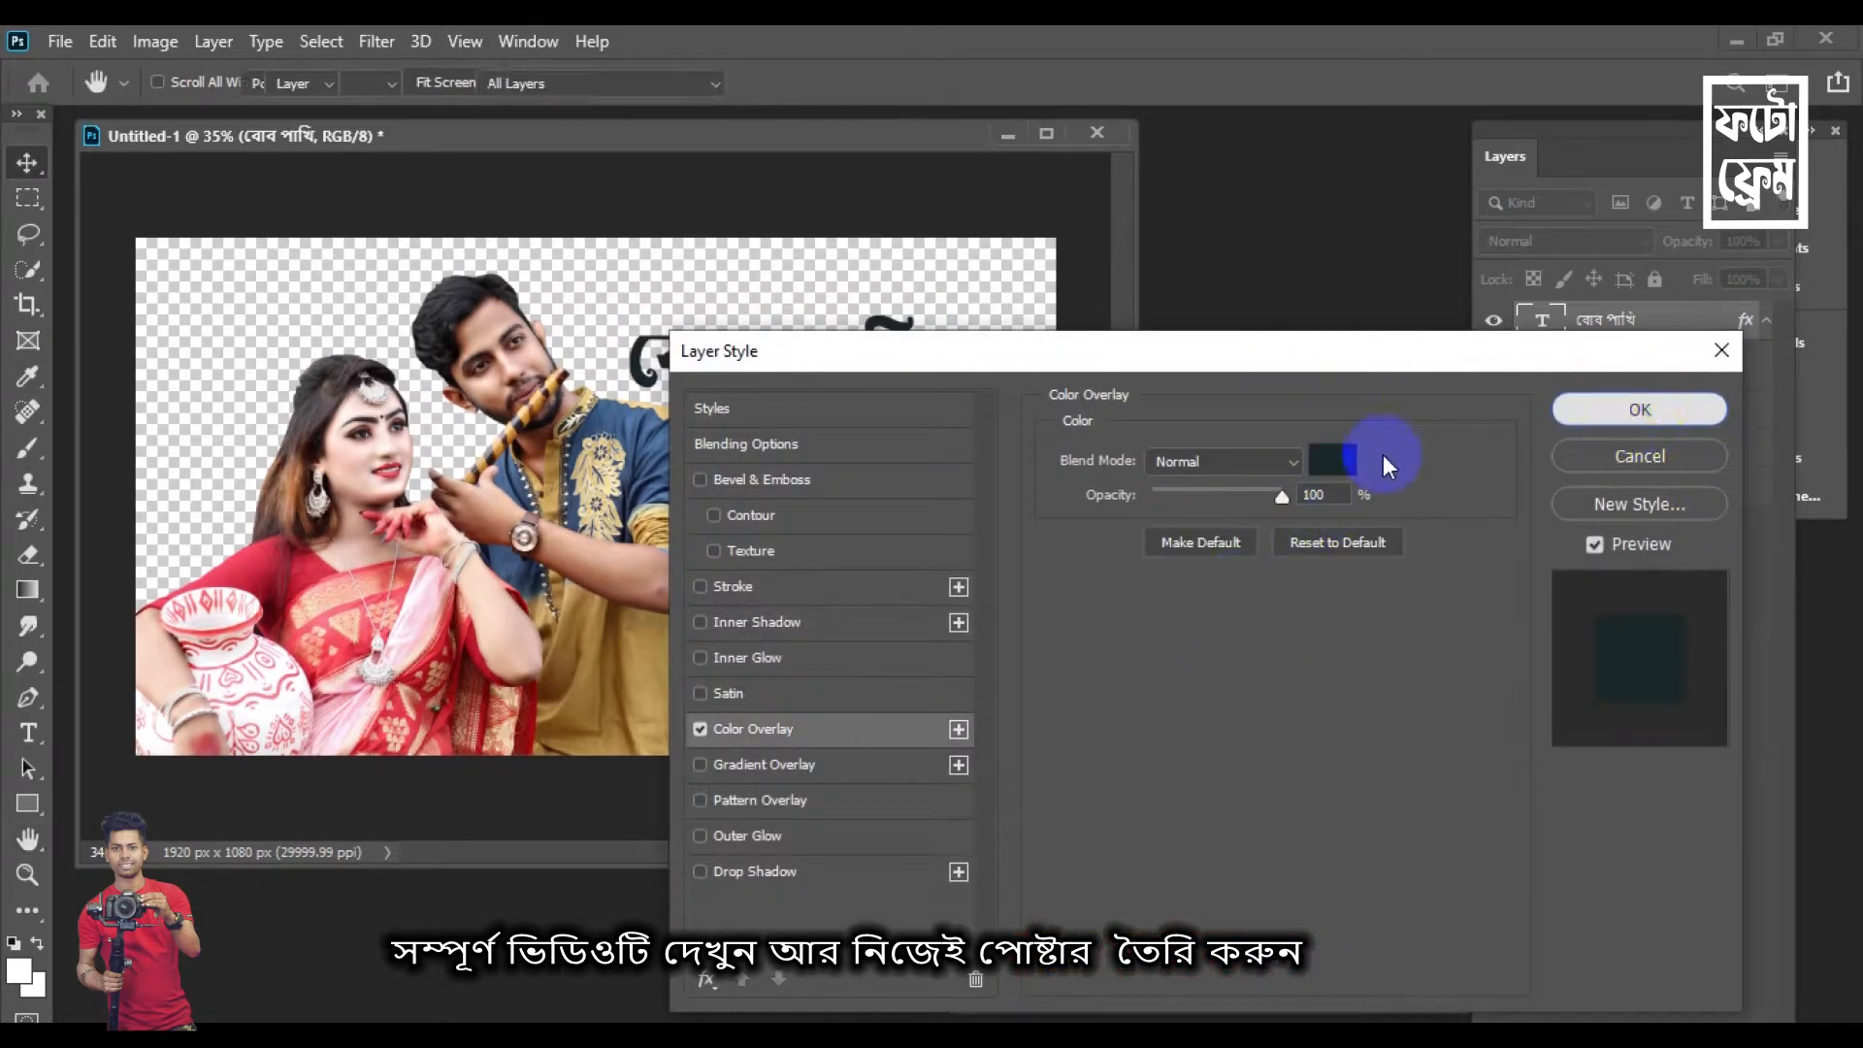
Replace the whole বোব পাখি text with মিয়া
click(25, 734)
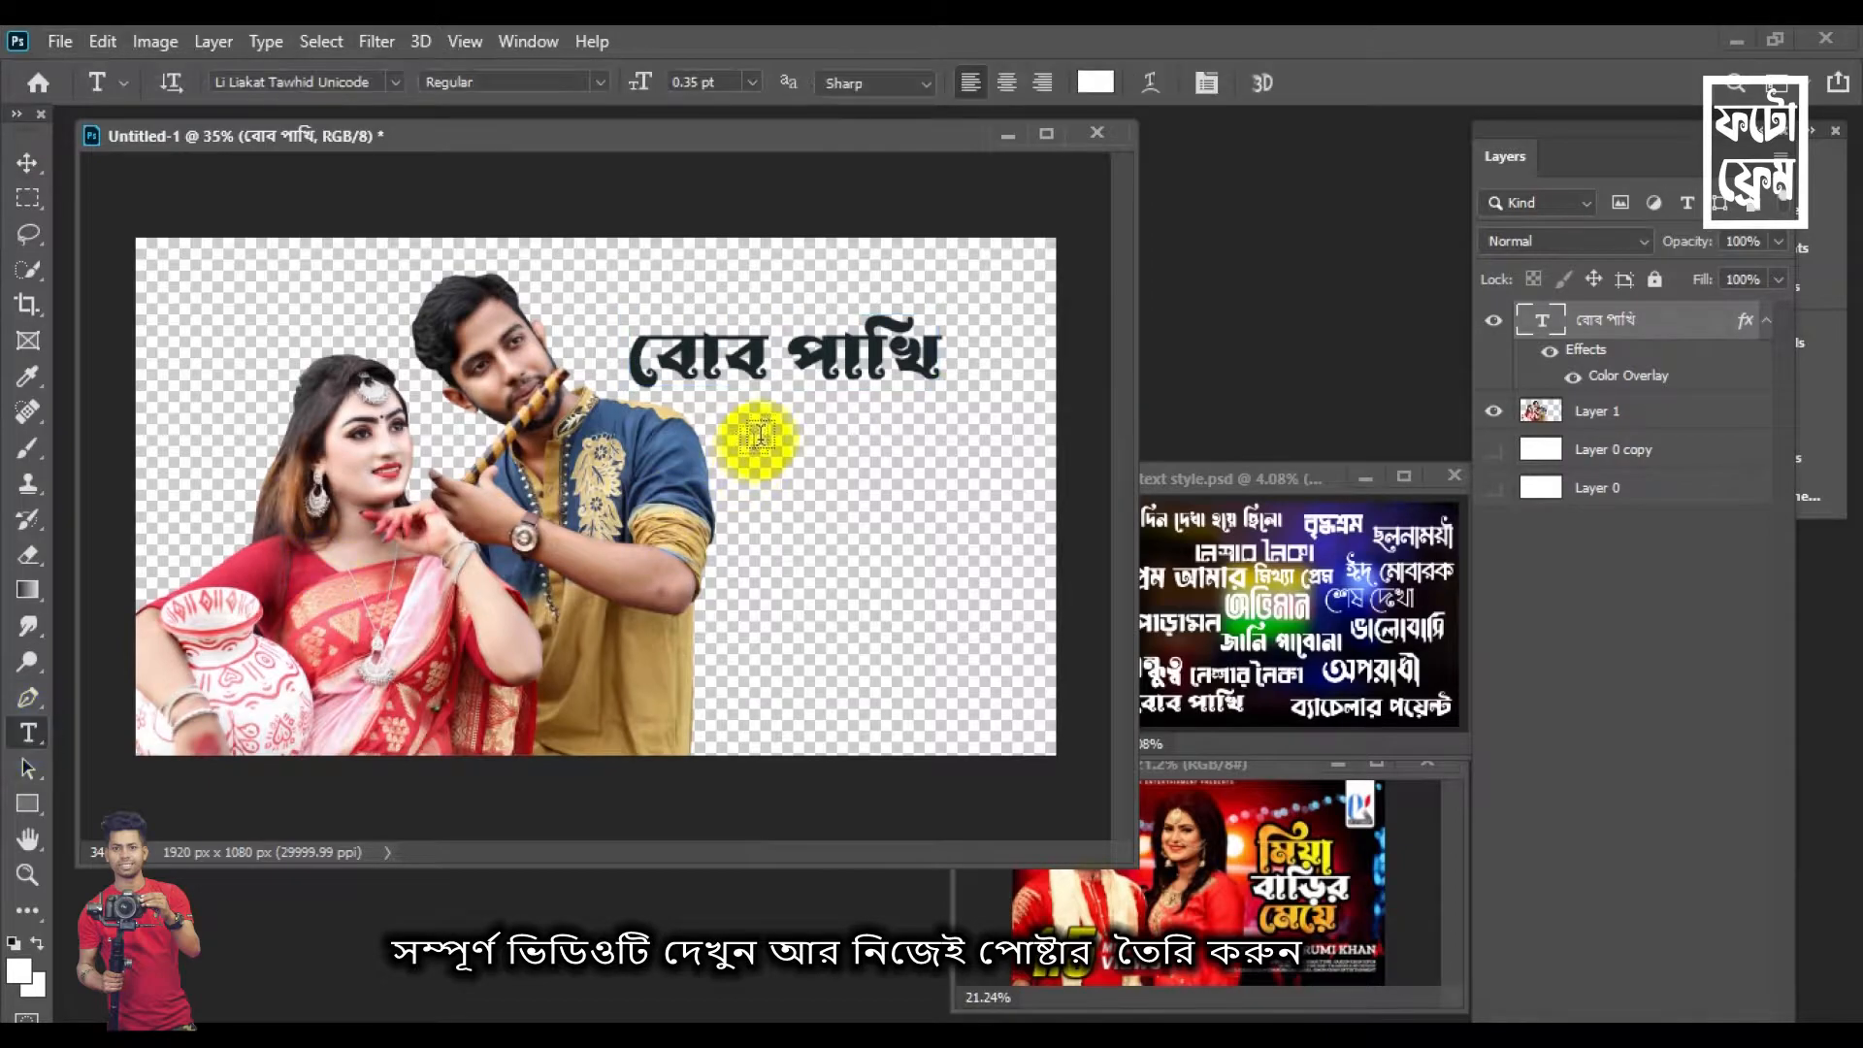
double_click(746, 371)
click(862, 354)
double_click(862, 354)
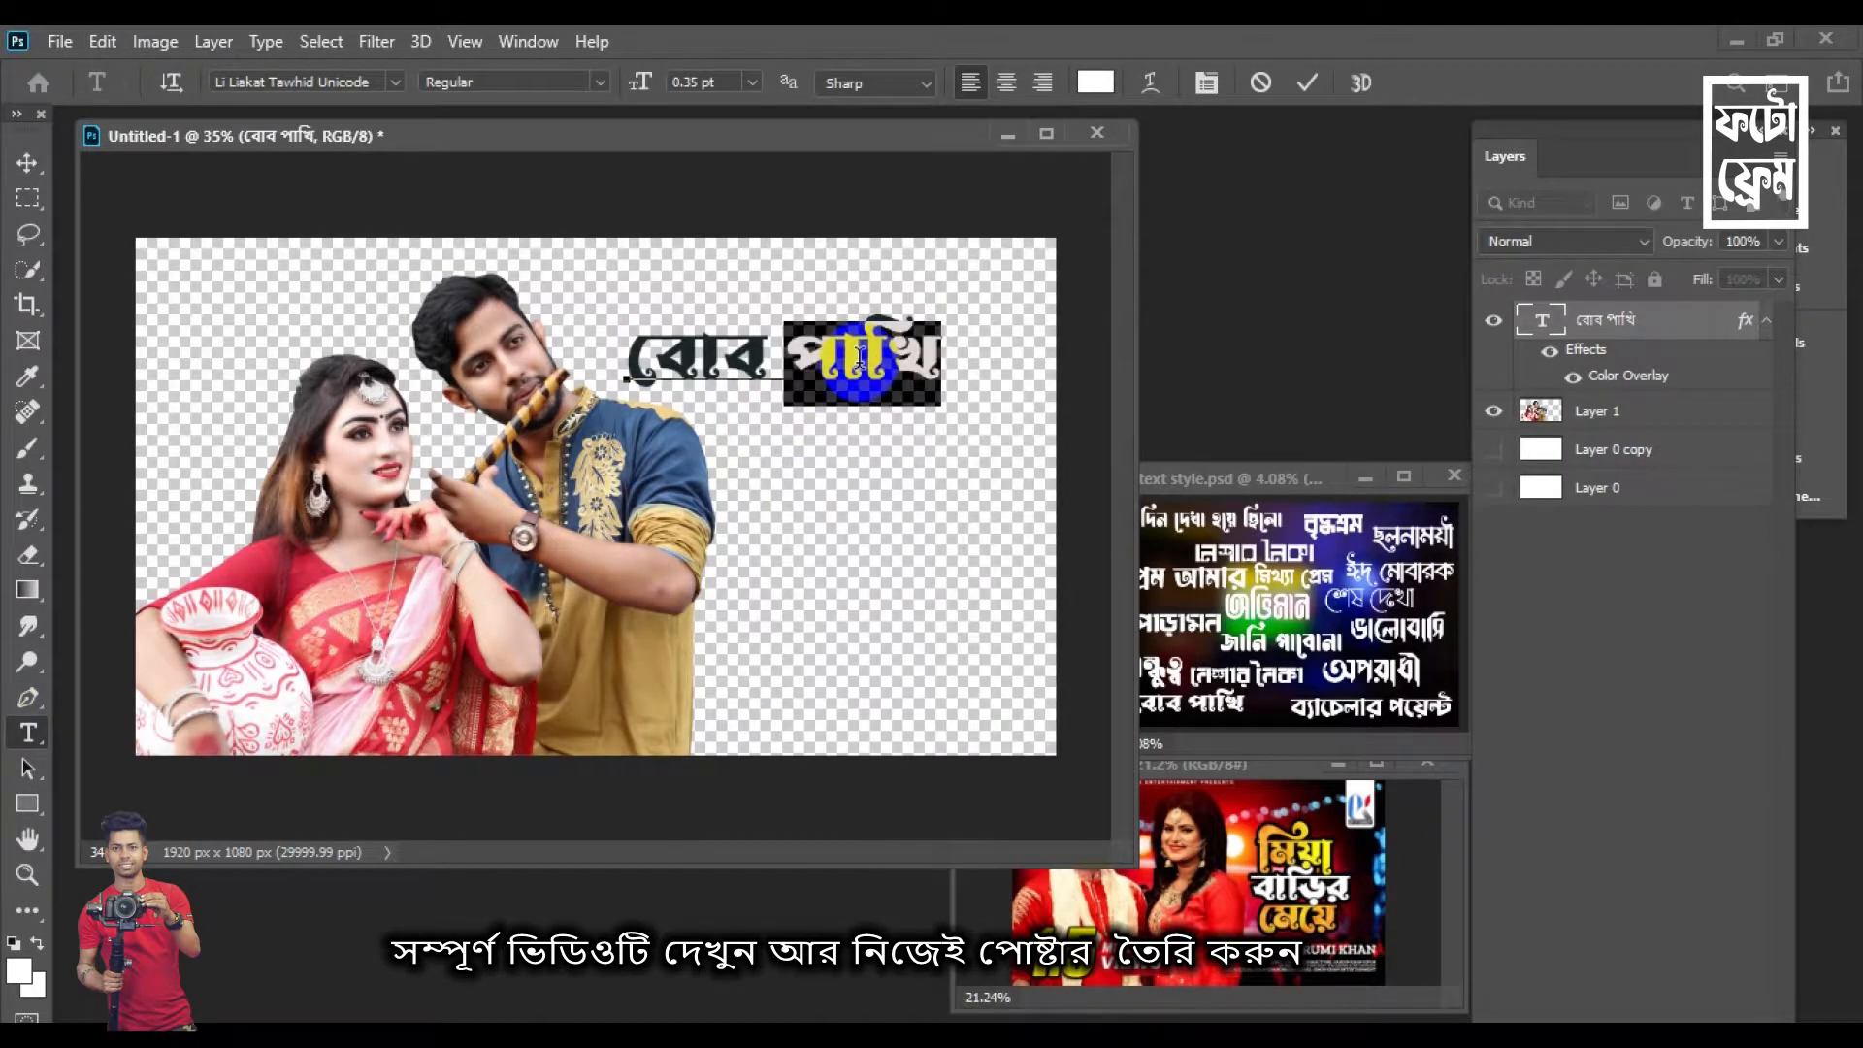
triple_click(898, 342)
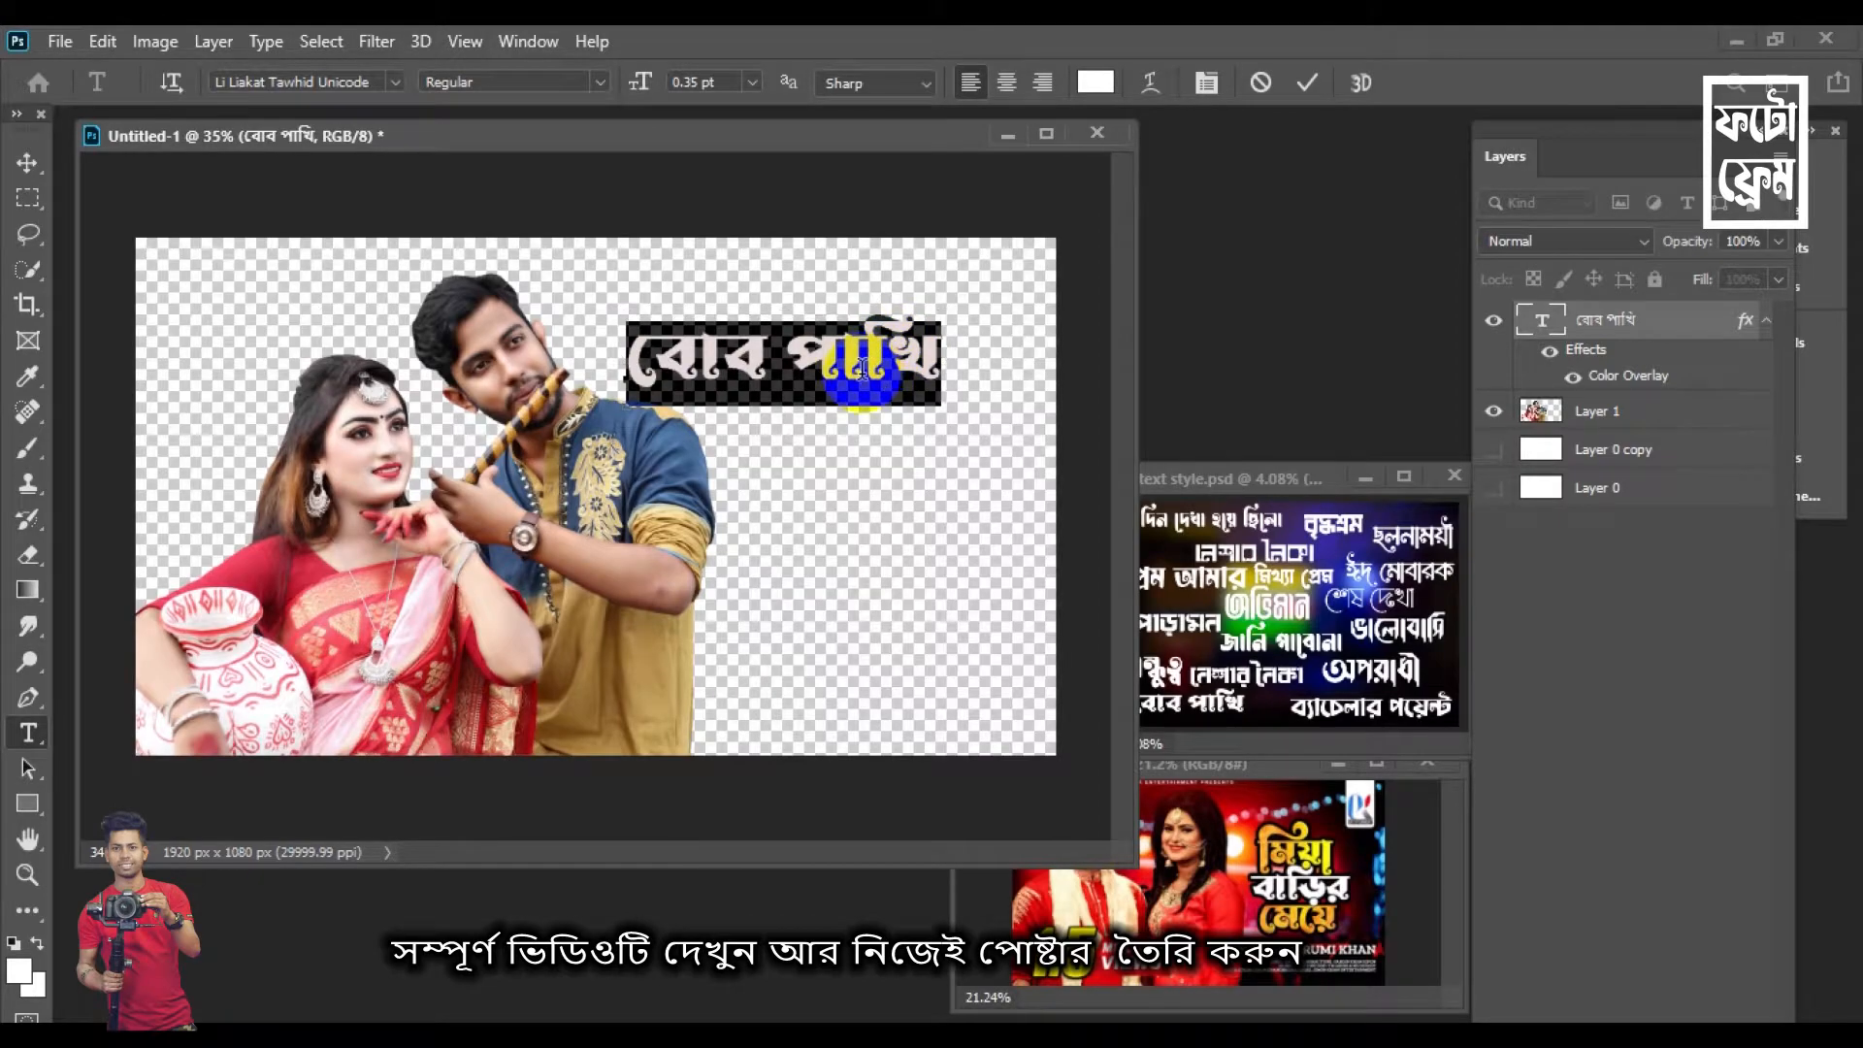
text(মিয়া)
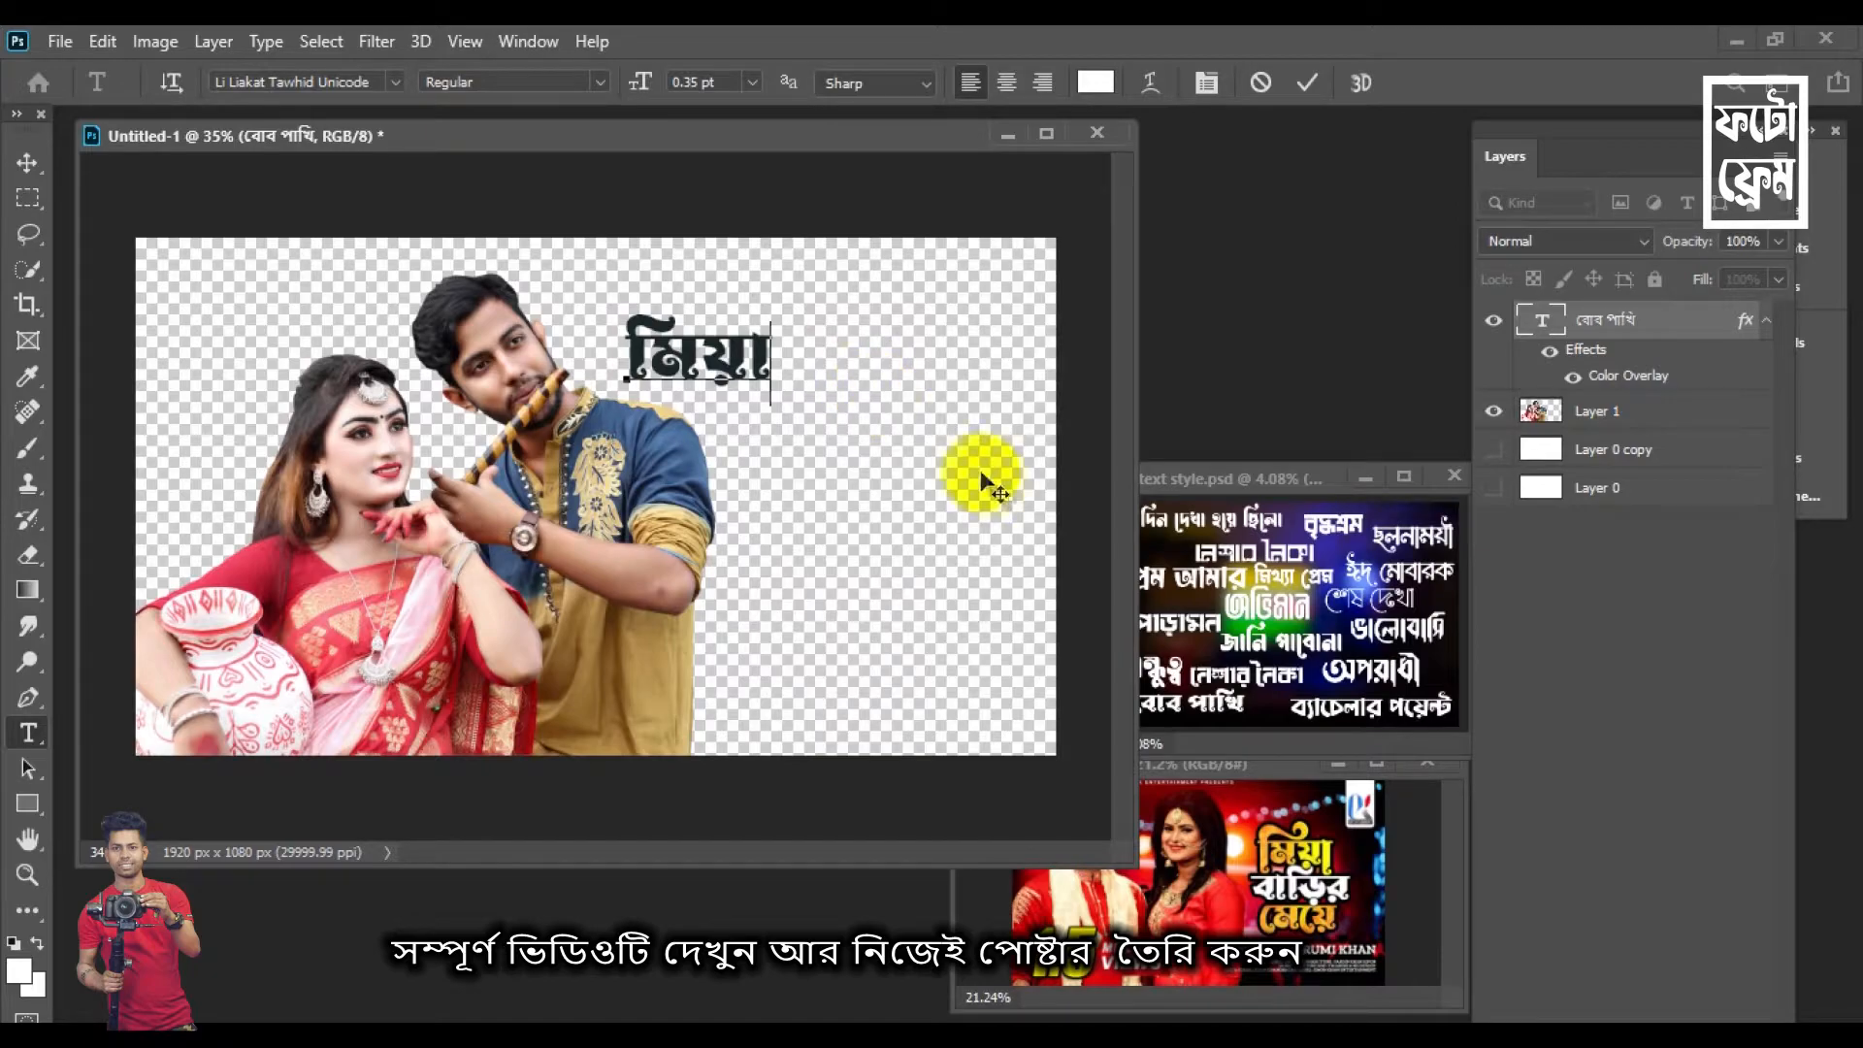
Enlarge the মিয়া text to about 0.49 pt and move it into the empty area right of the couple
click(28, 162)
key(ctrl+t)
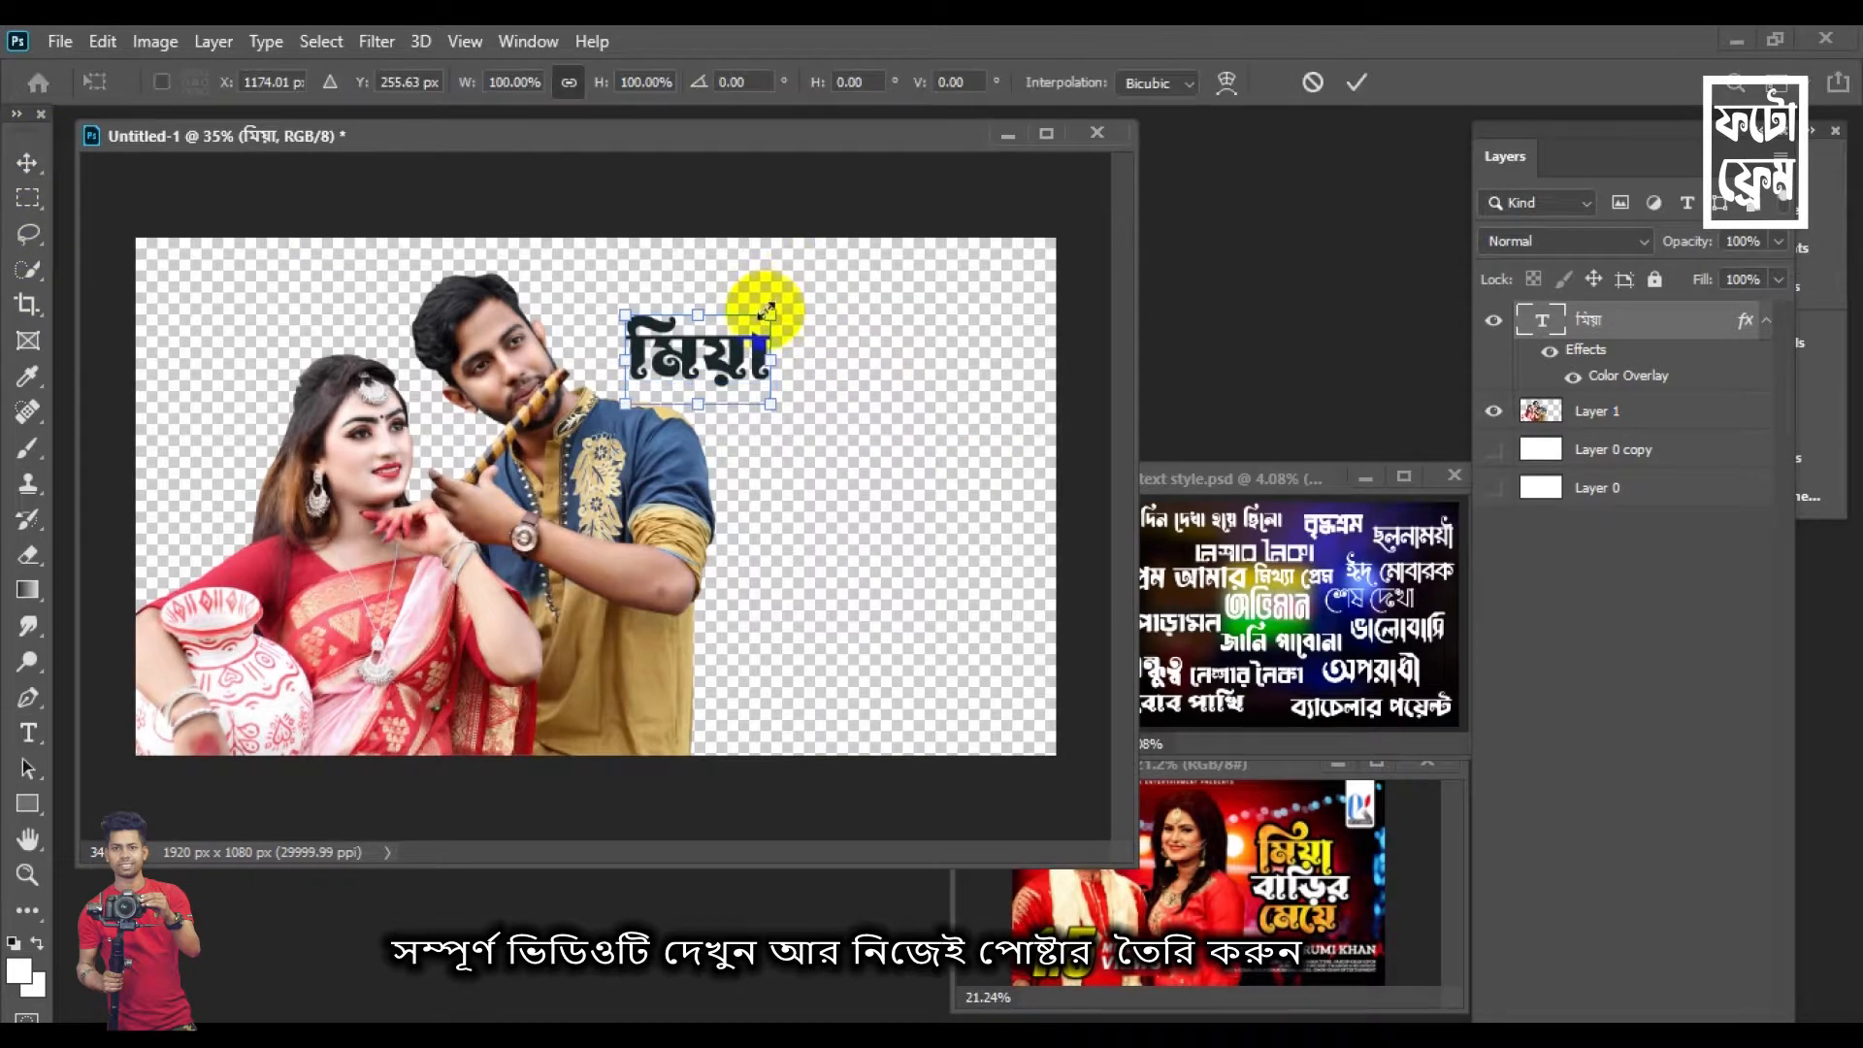
drag(767, 311, 901, 500)
key(Return)
Duplicate the মিয়া text directly below the original and change the copy's wording to বাড়ির
key(t)
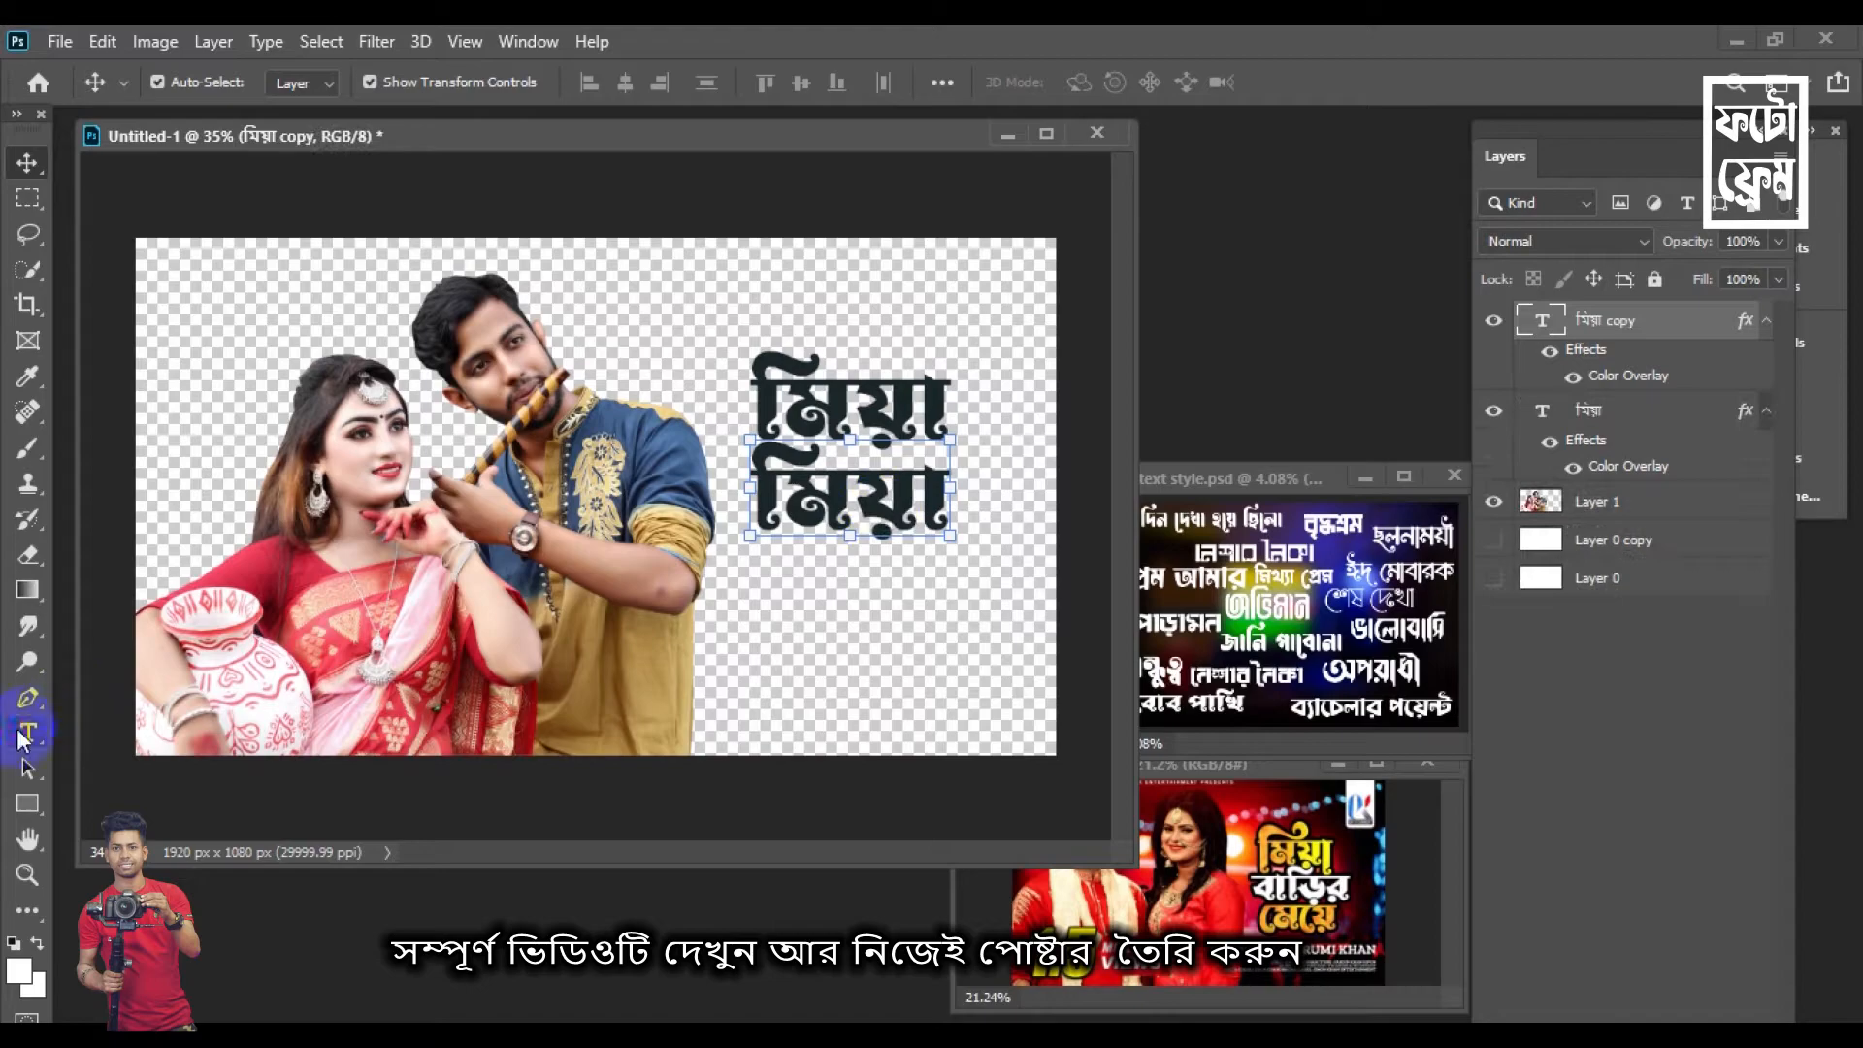
double_click(803, 512)
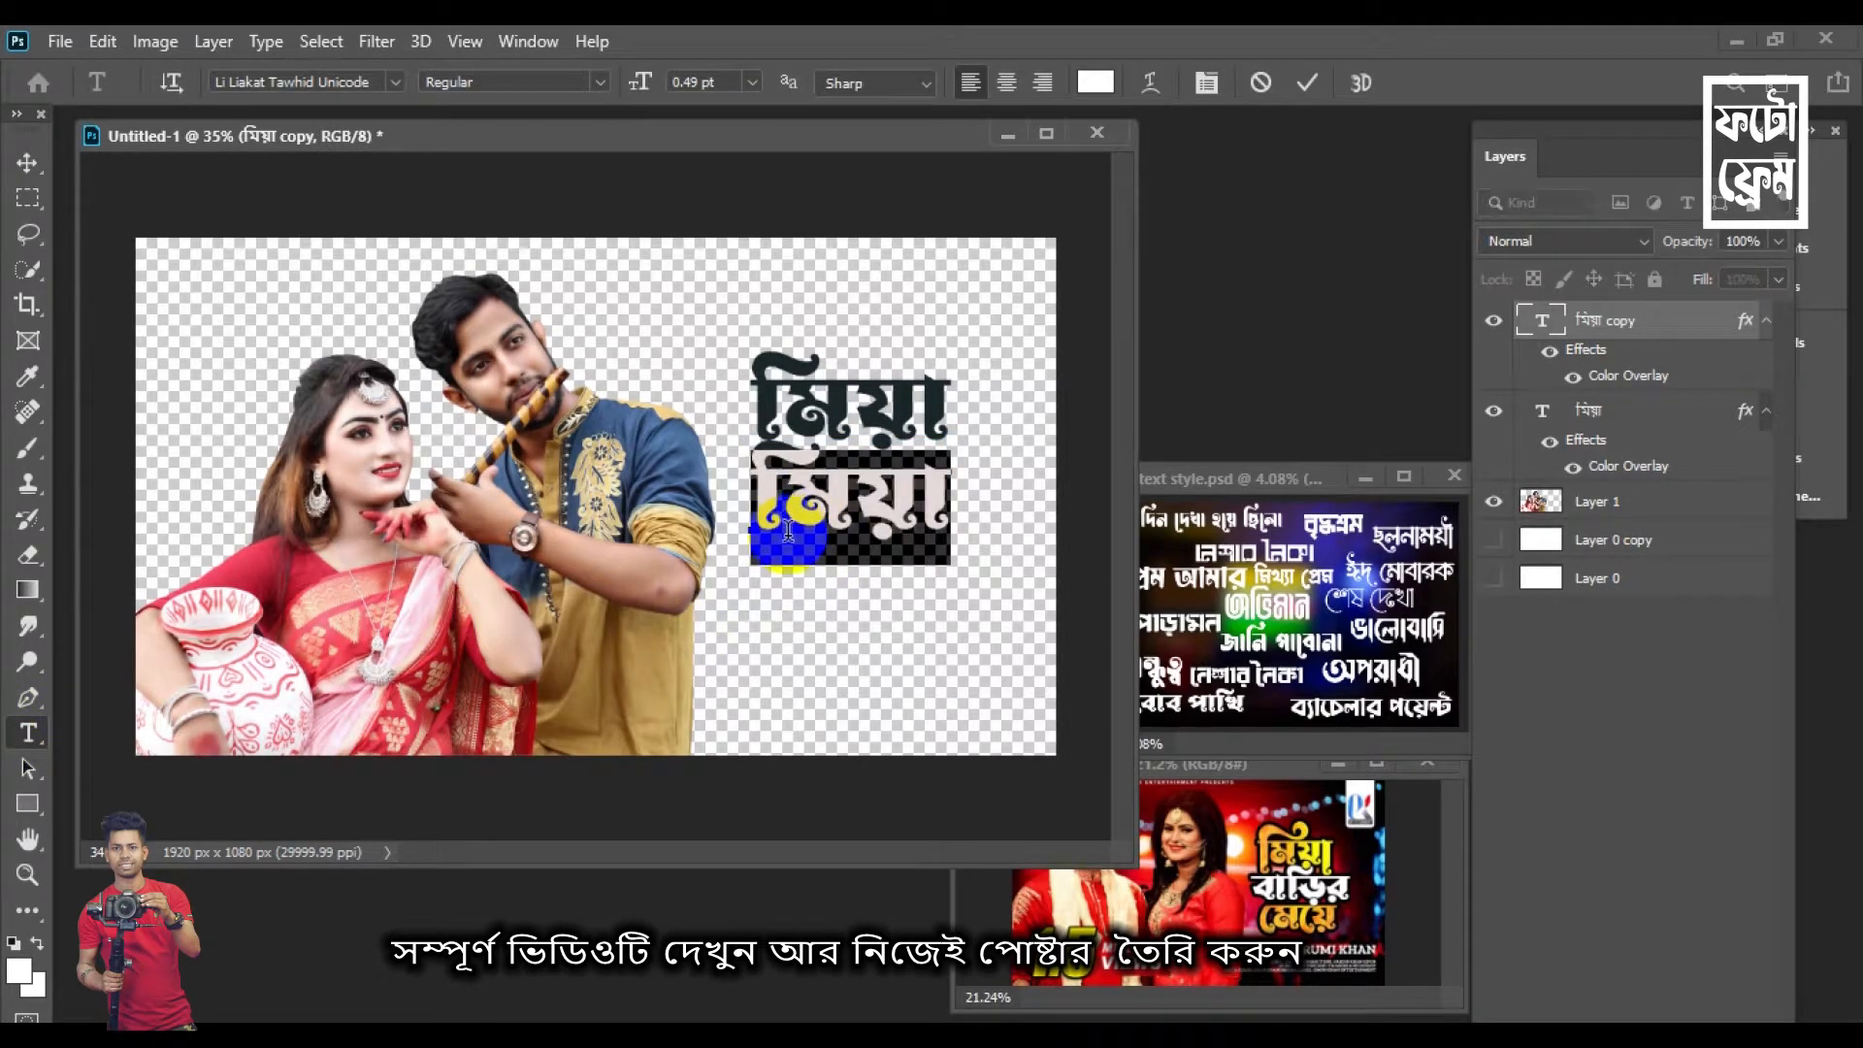
text(বাড়ির)
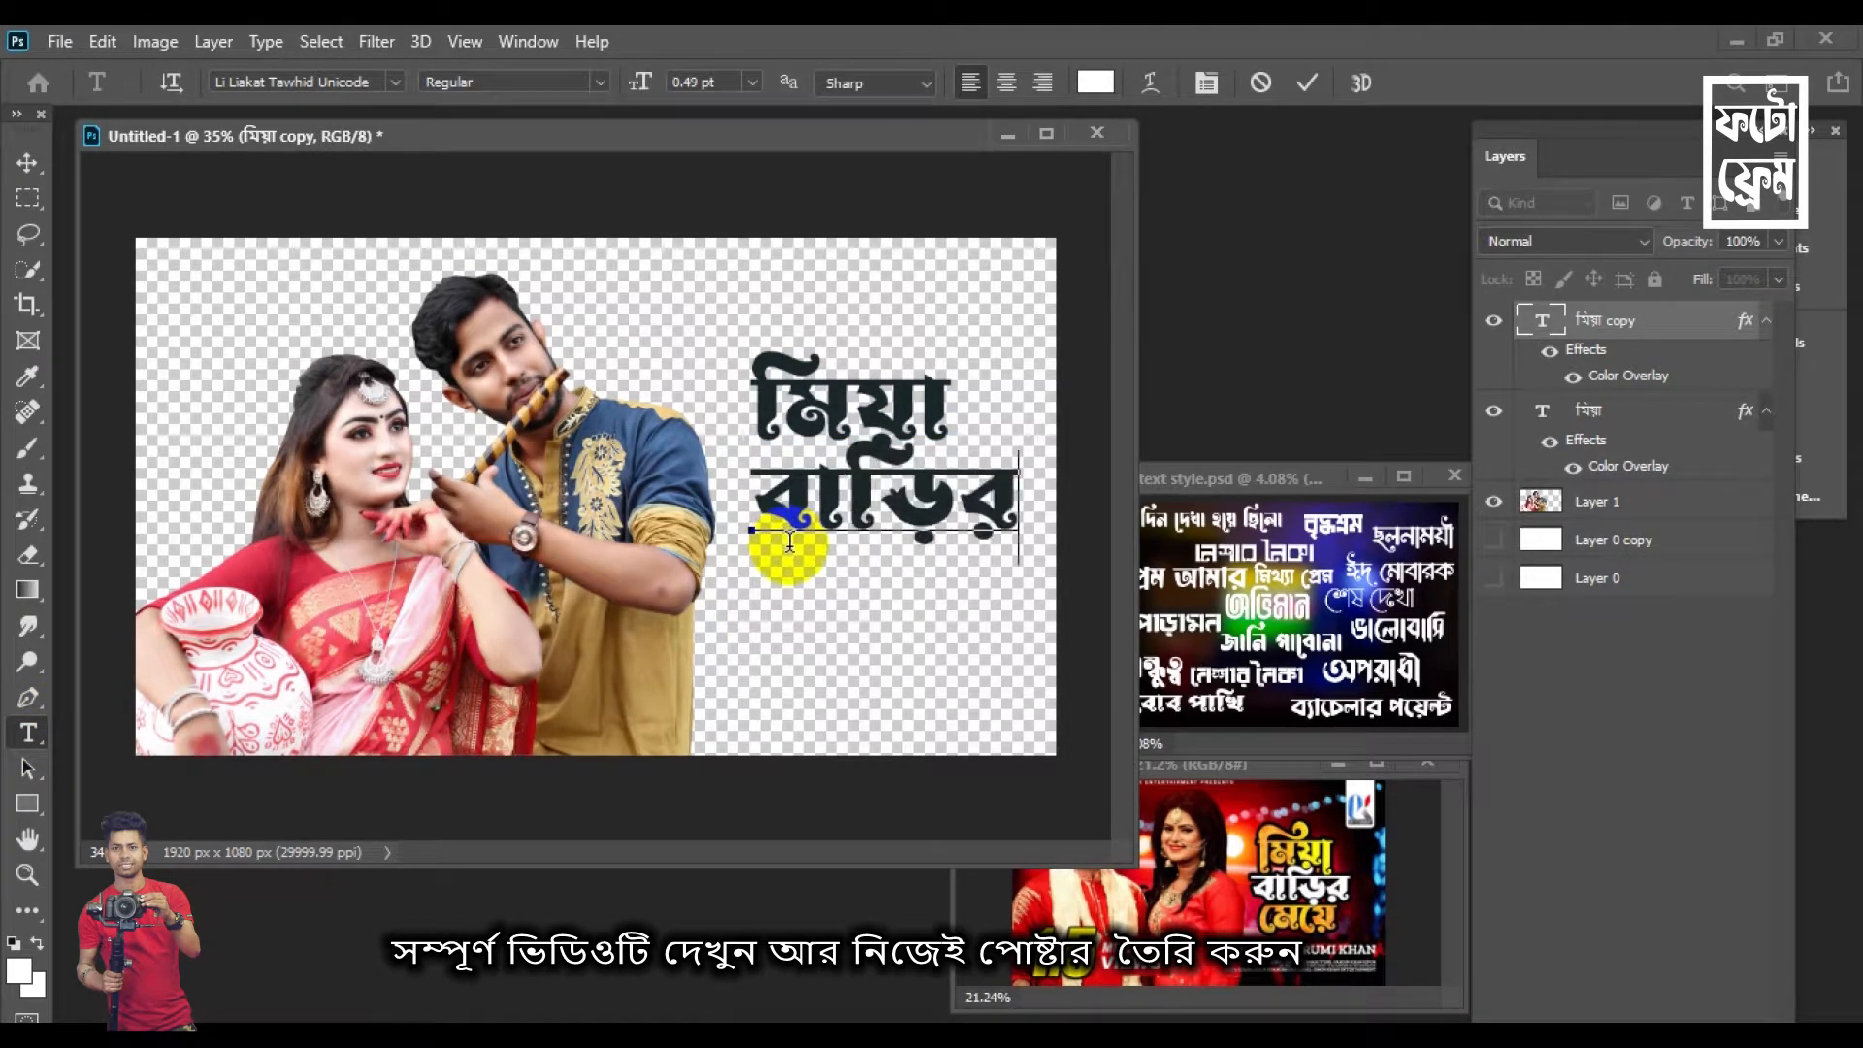
Commit the বাড়ির text and reposition মিয়া so it sits centred above it
click(35, 162)
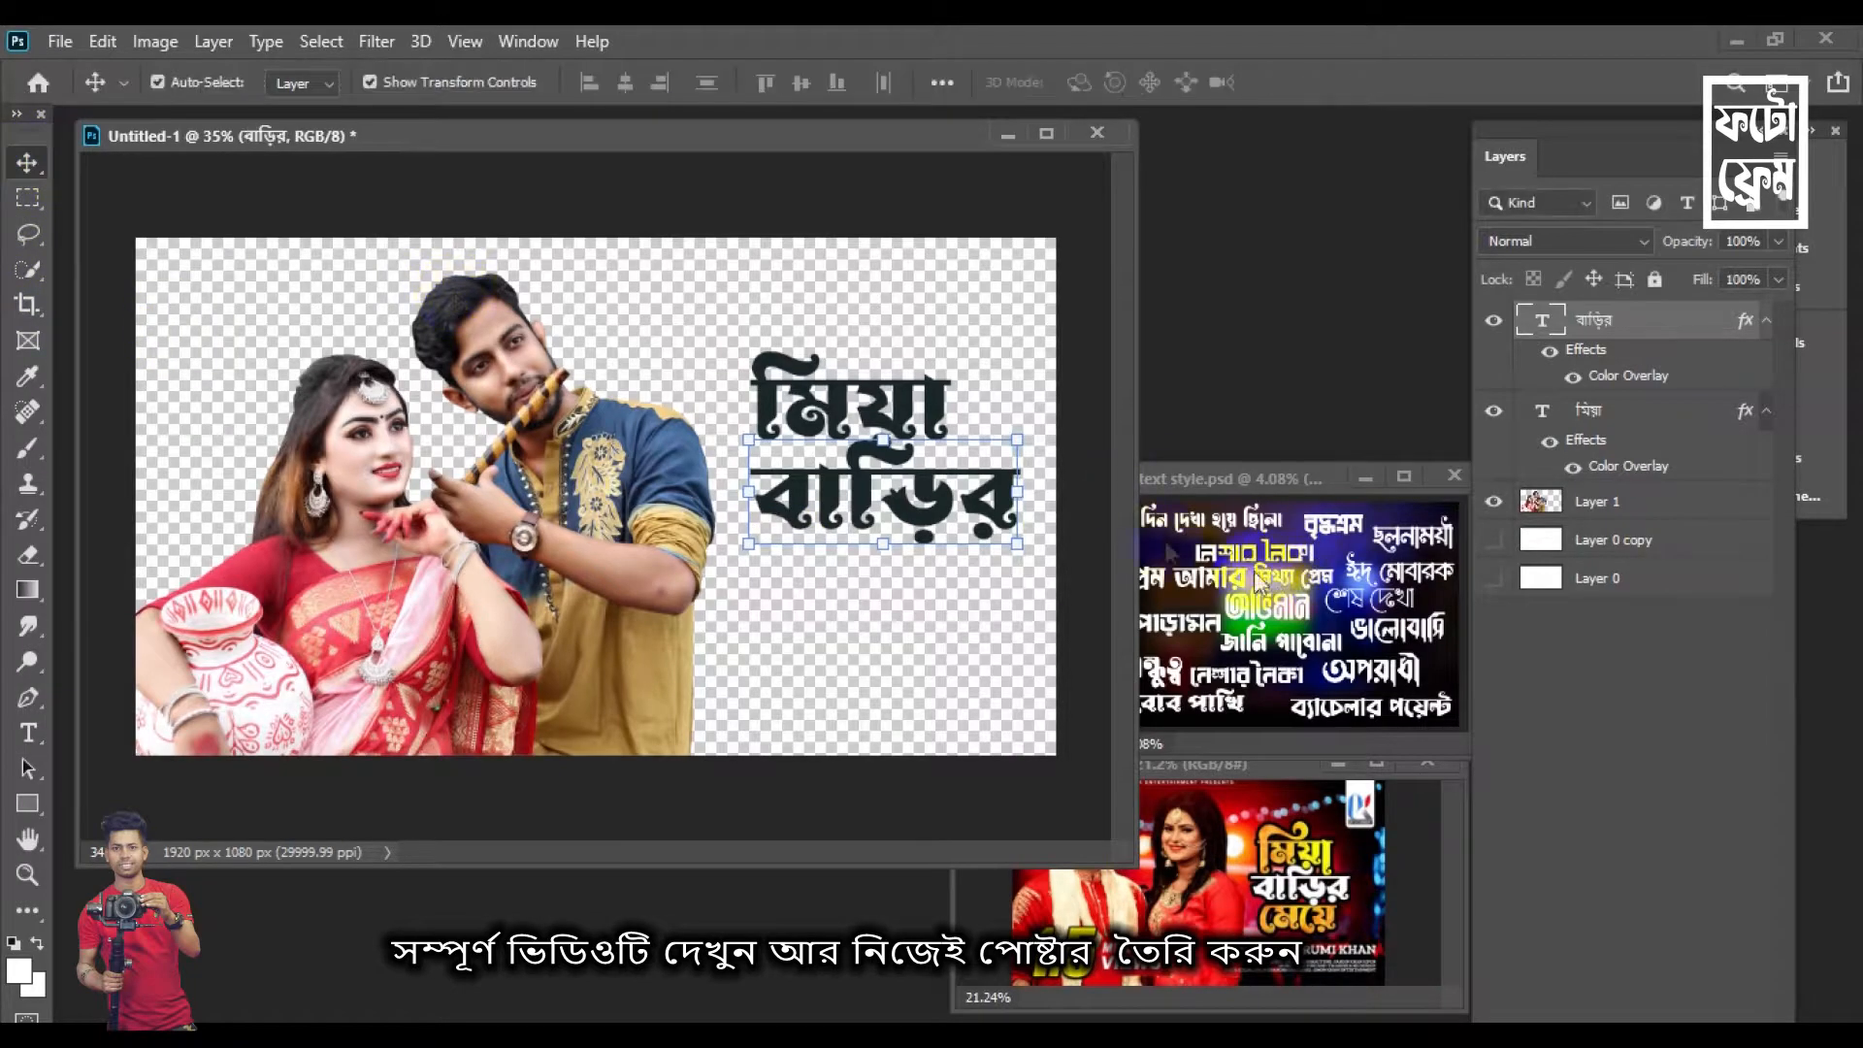
drag(913, 411, 934, 417)
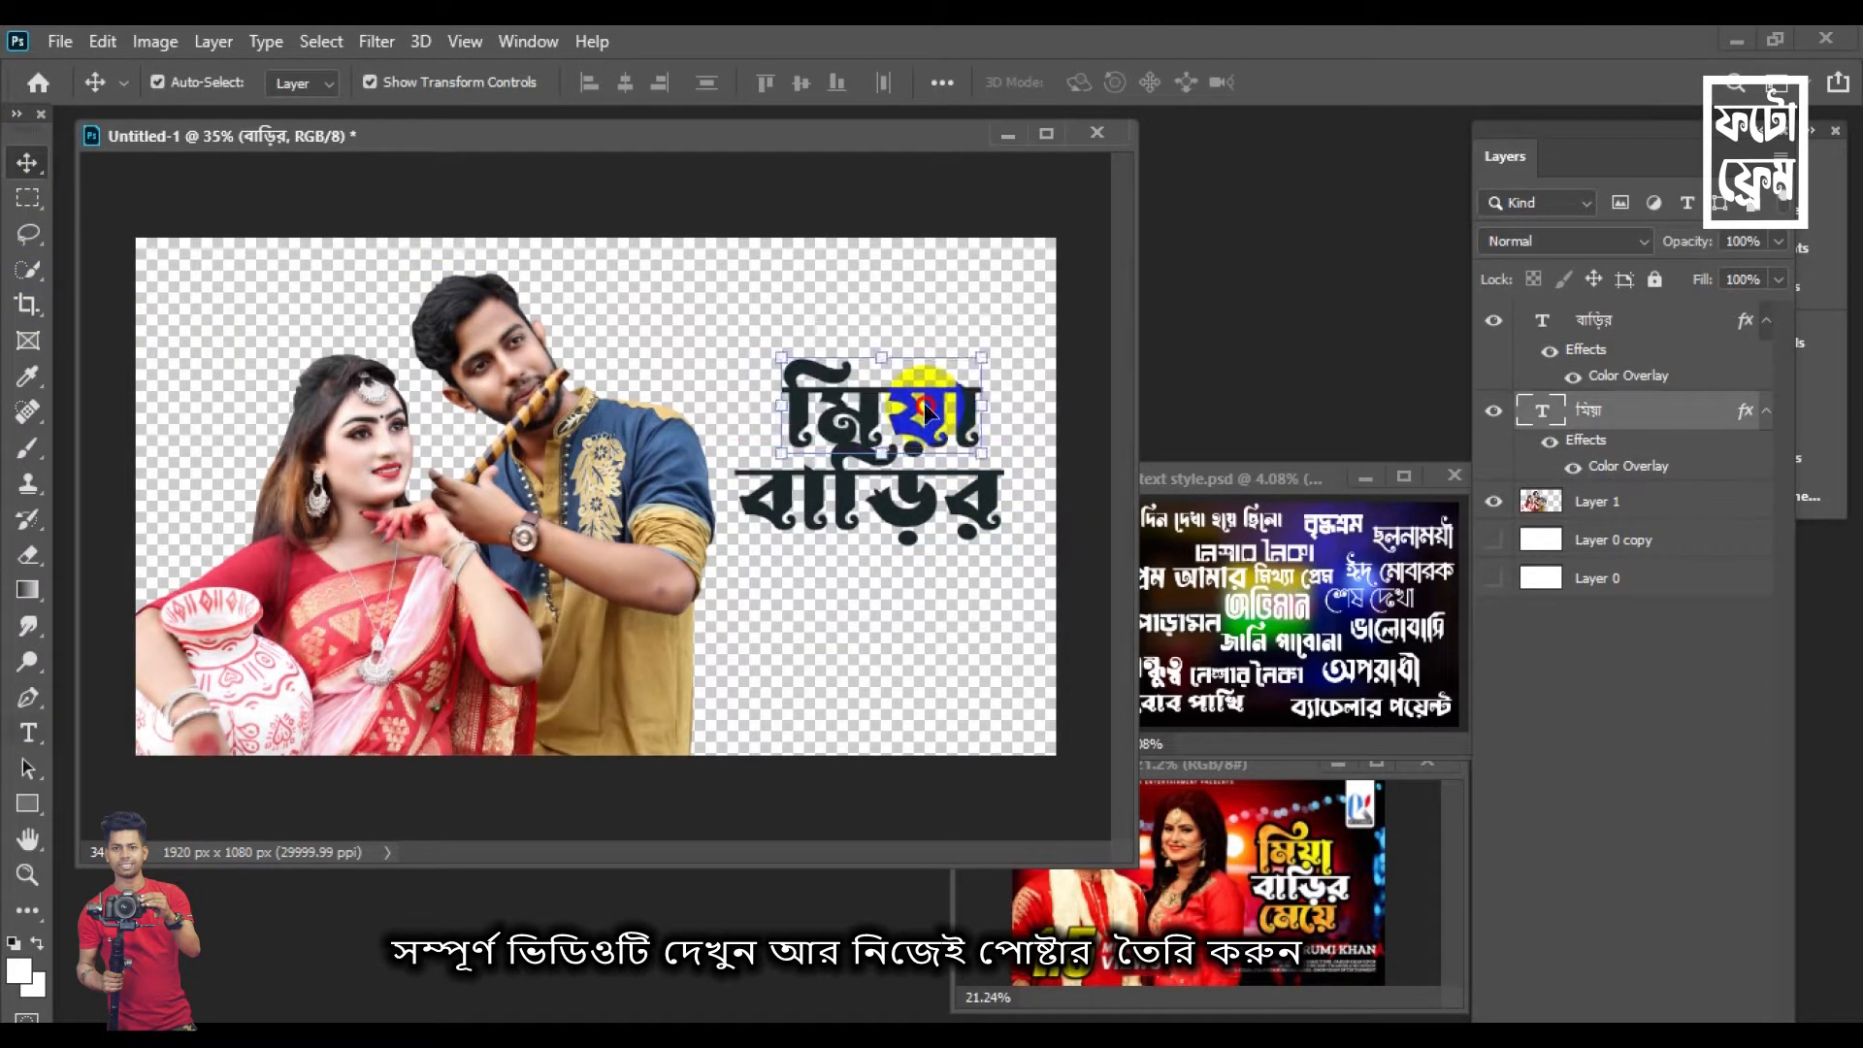
double_click(932, 415)
key(BackSpace)
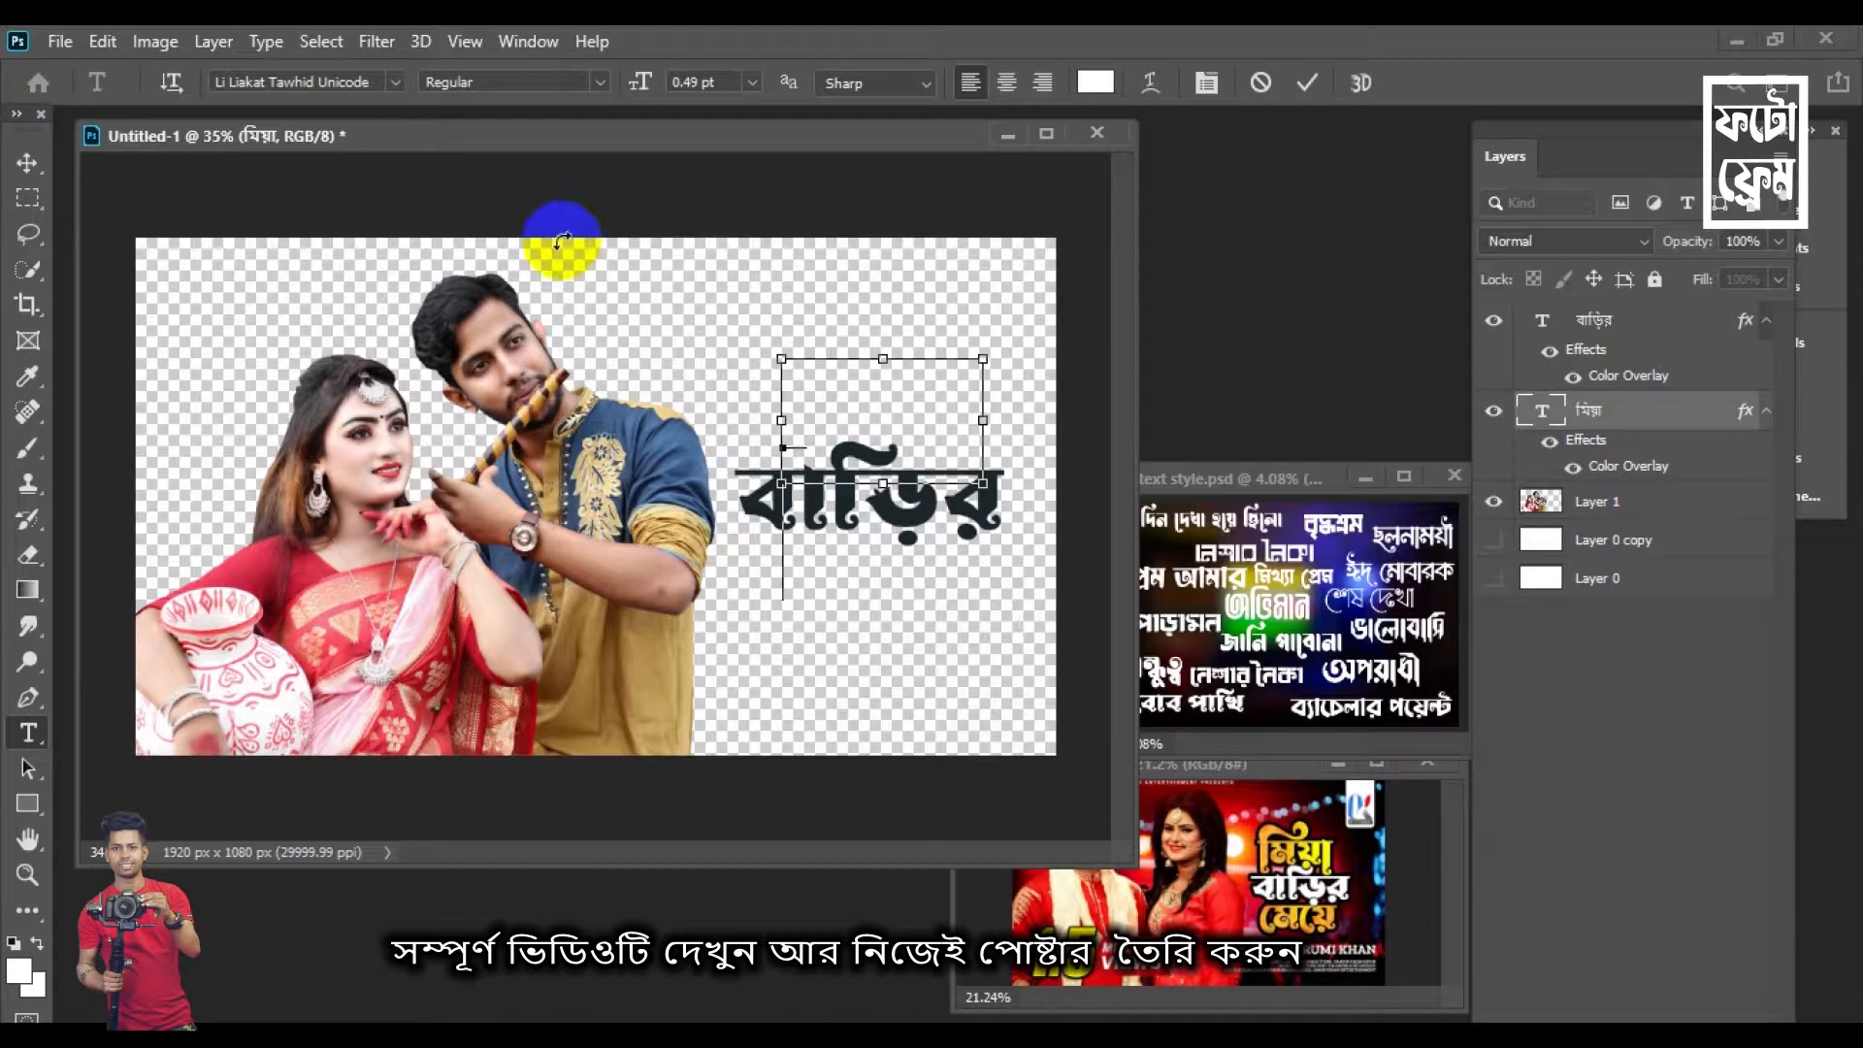
key(ctrl+z)
click(32, 163)
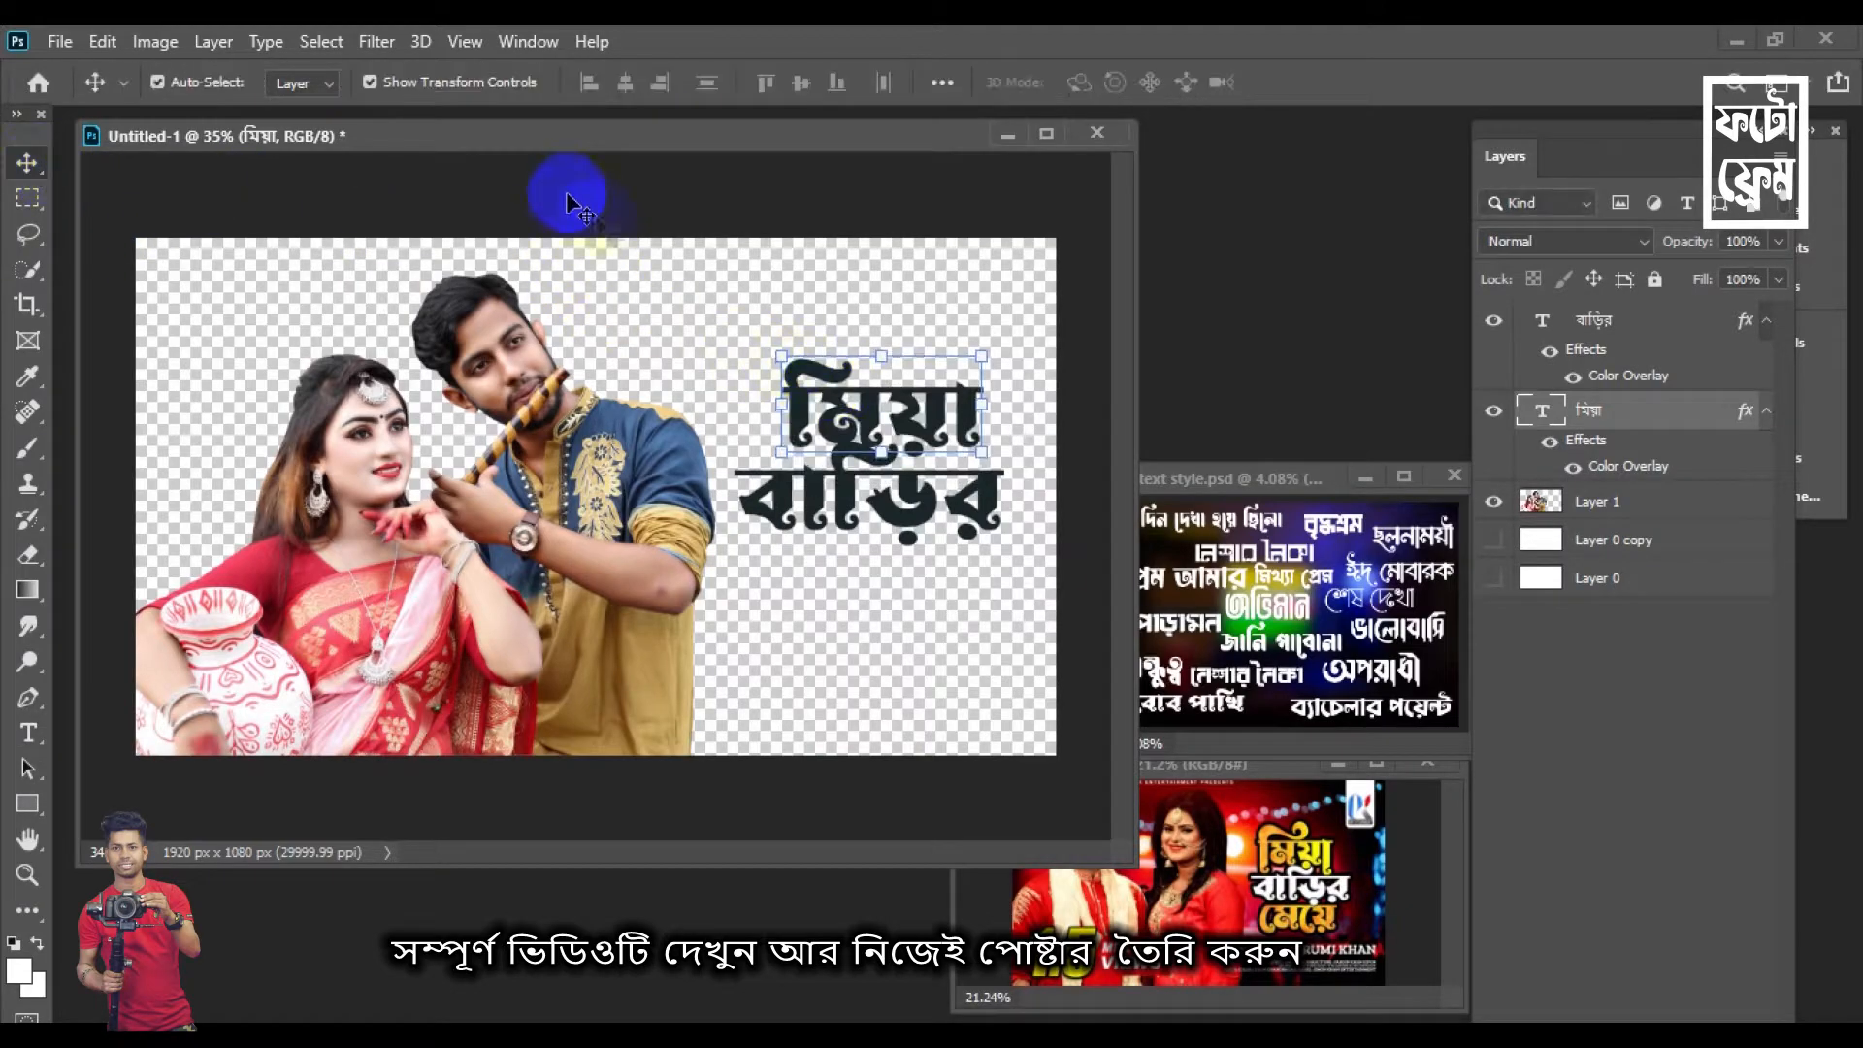
Hide the transform controls and duplicate the বাড়ির text directly below the original
click(462, 83)
click(462, 84)
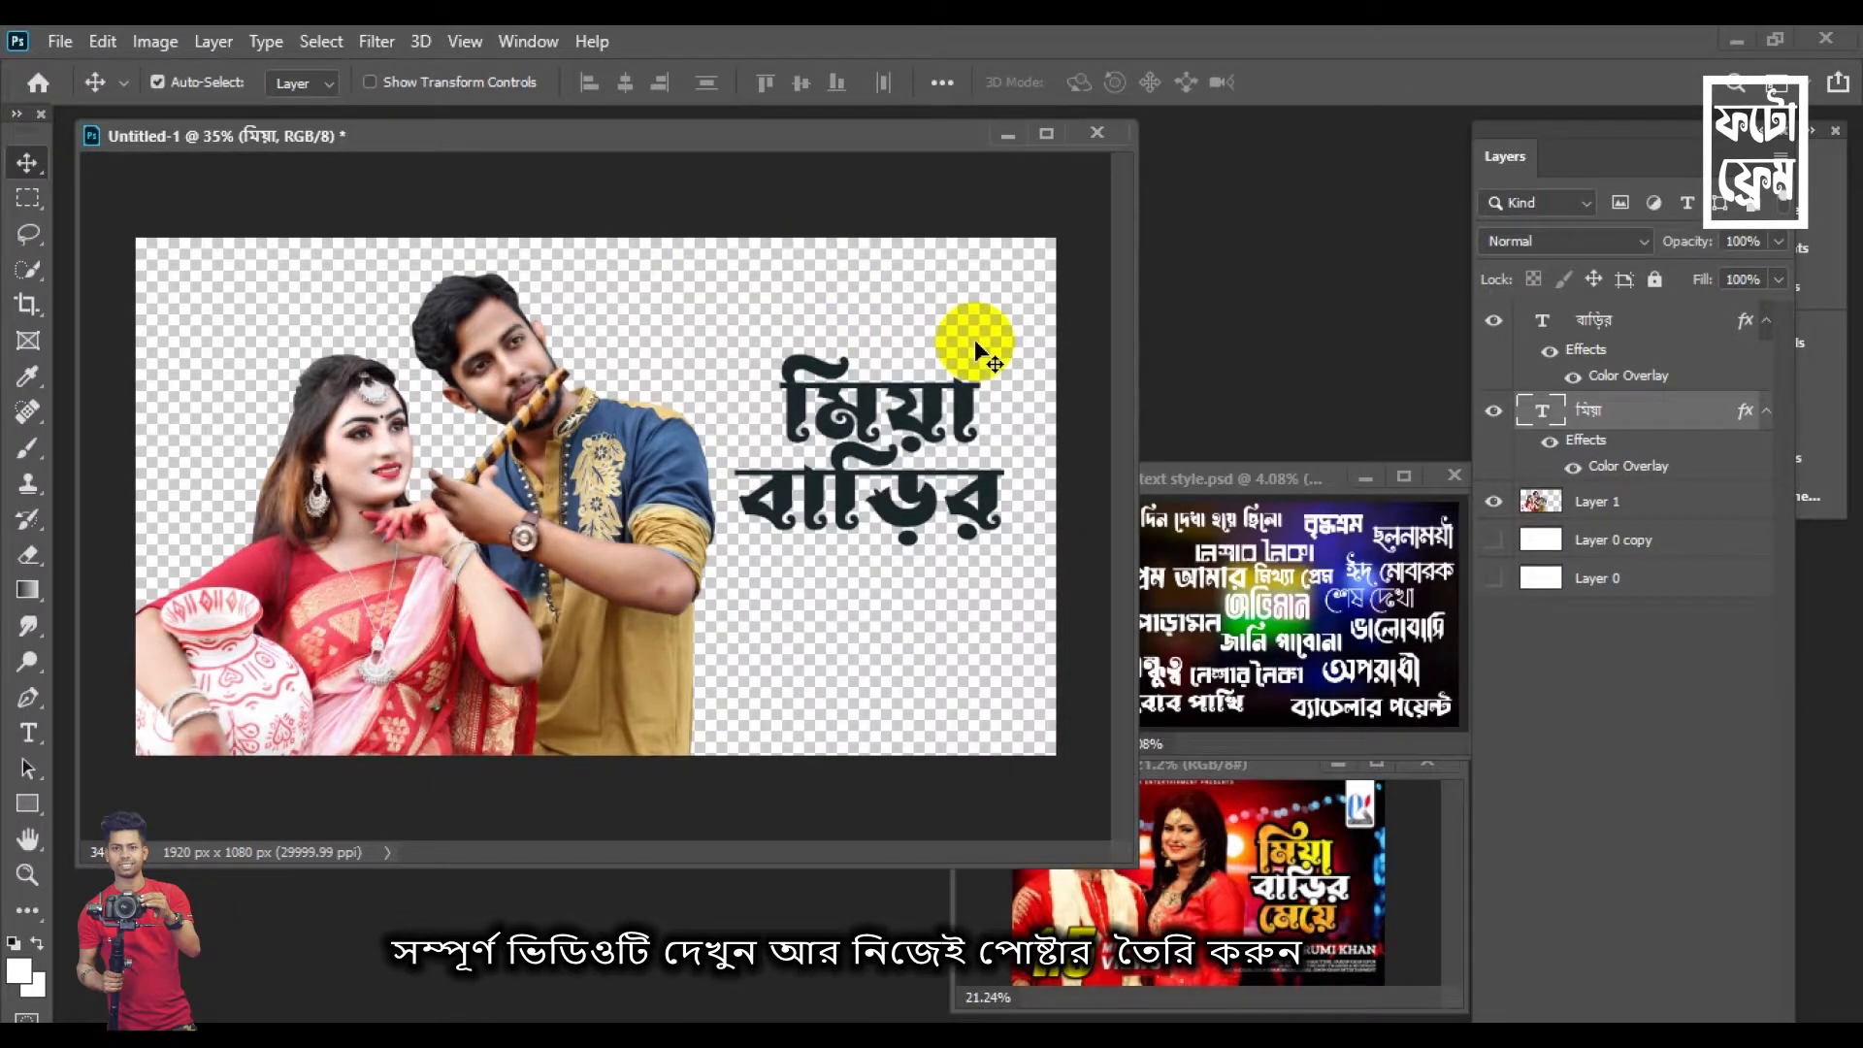
click(910, 519)
alt+drag(911, 519, 910, 616)
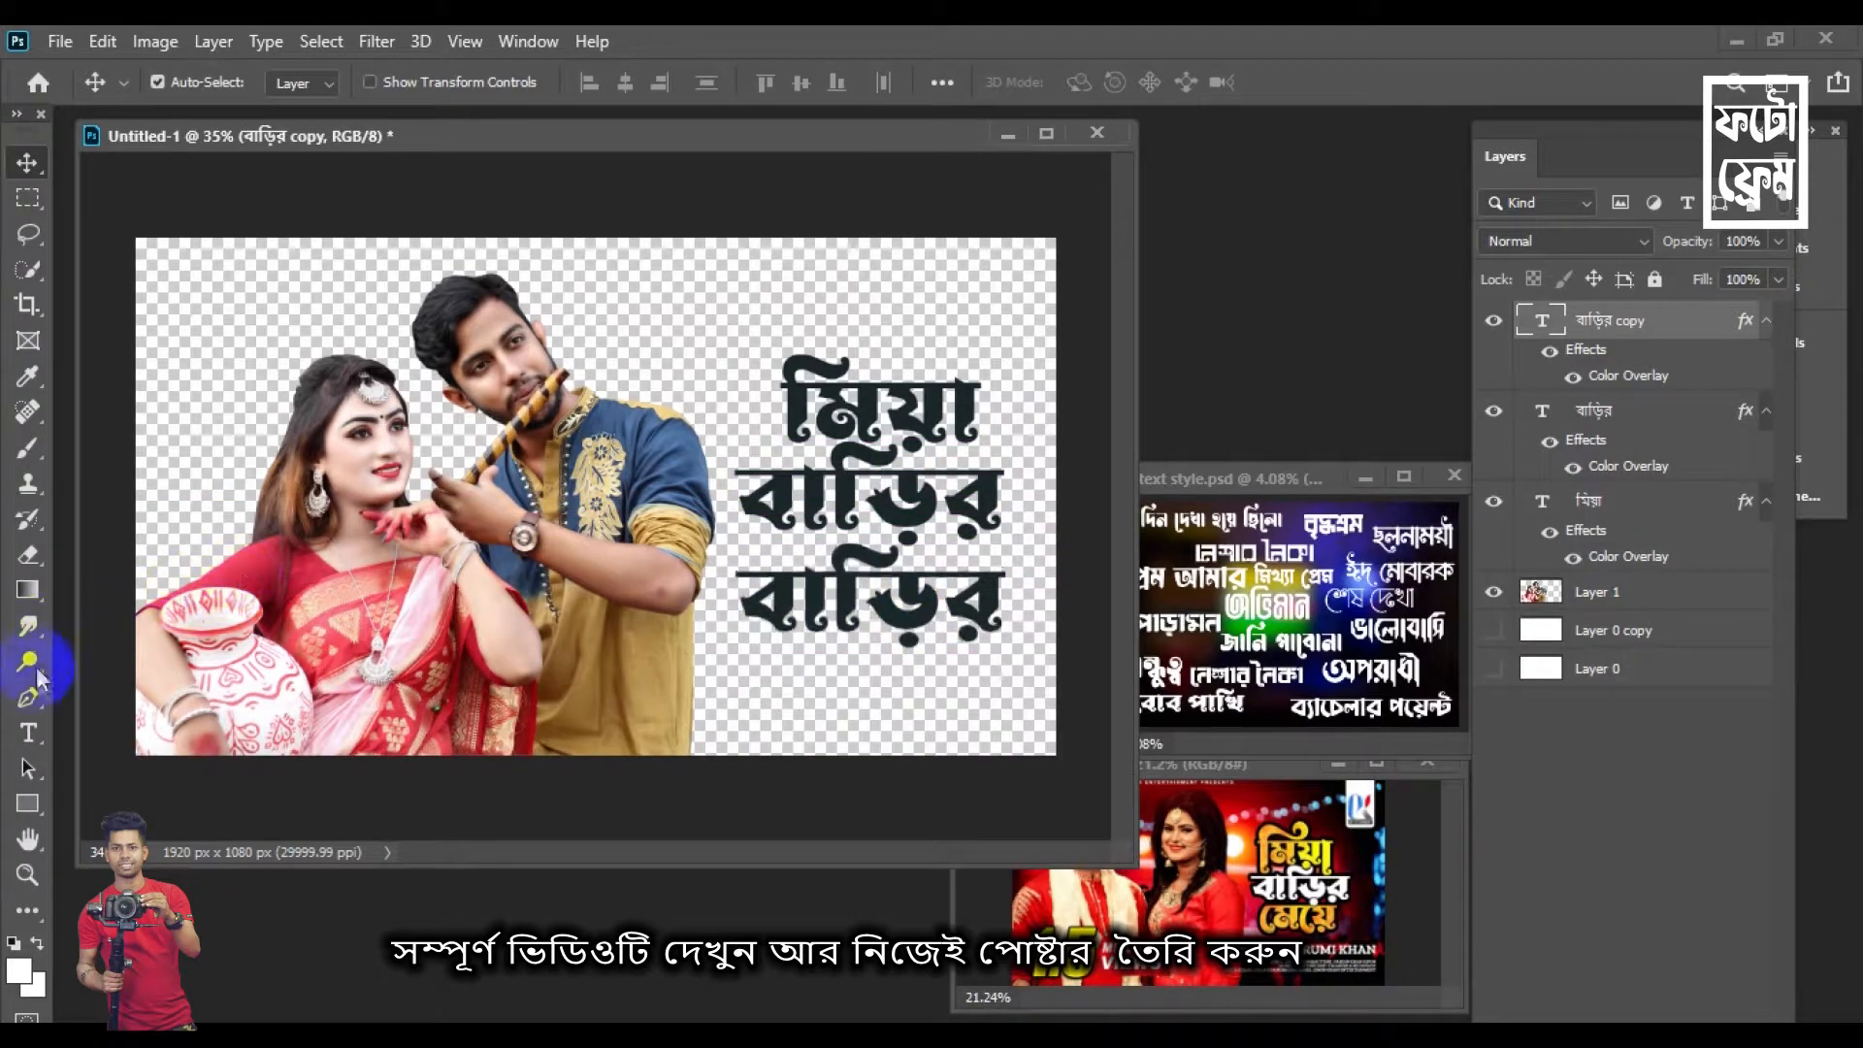
Replace the wording of the lowest বাড়ির copy with মেয়ে
click(27, 733)
double_click(951, 594)
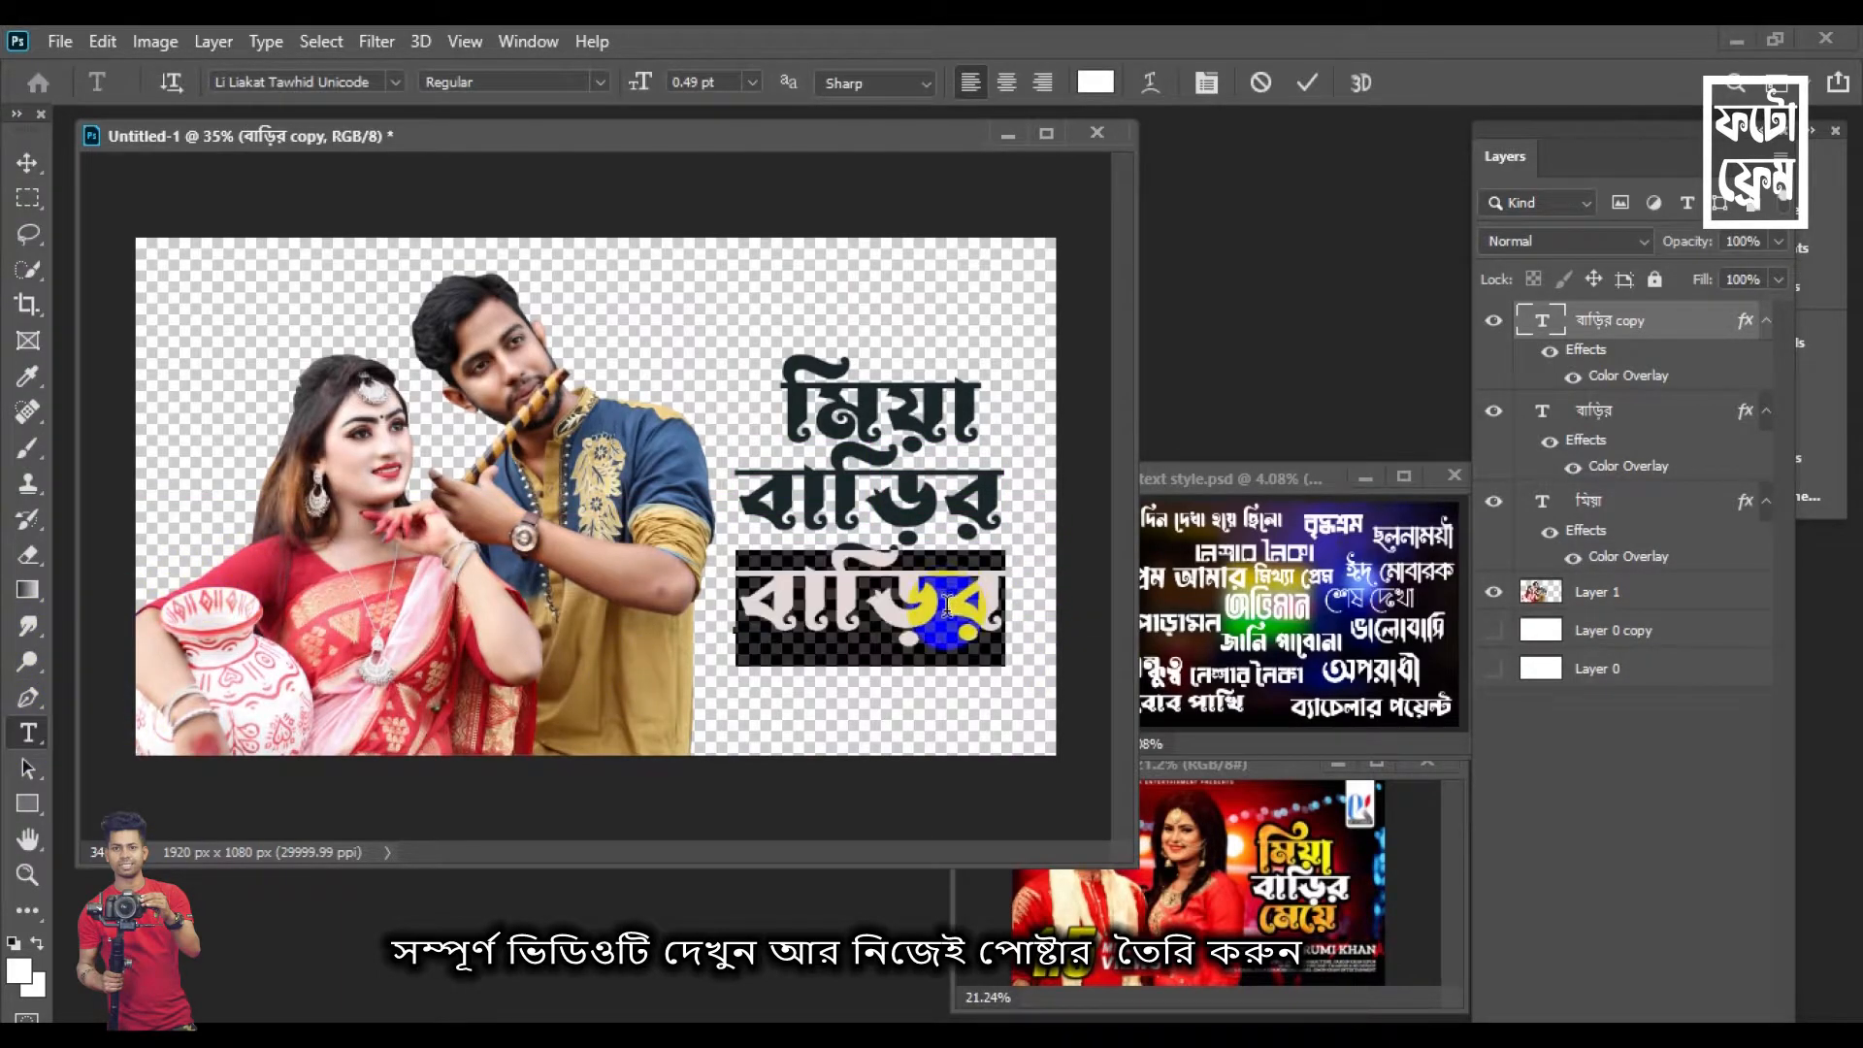
text(মেয়ে)
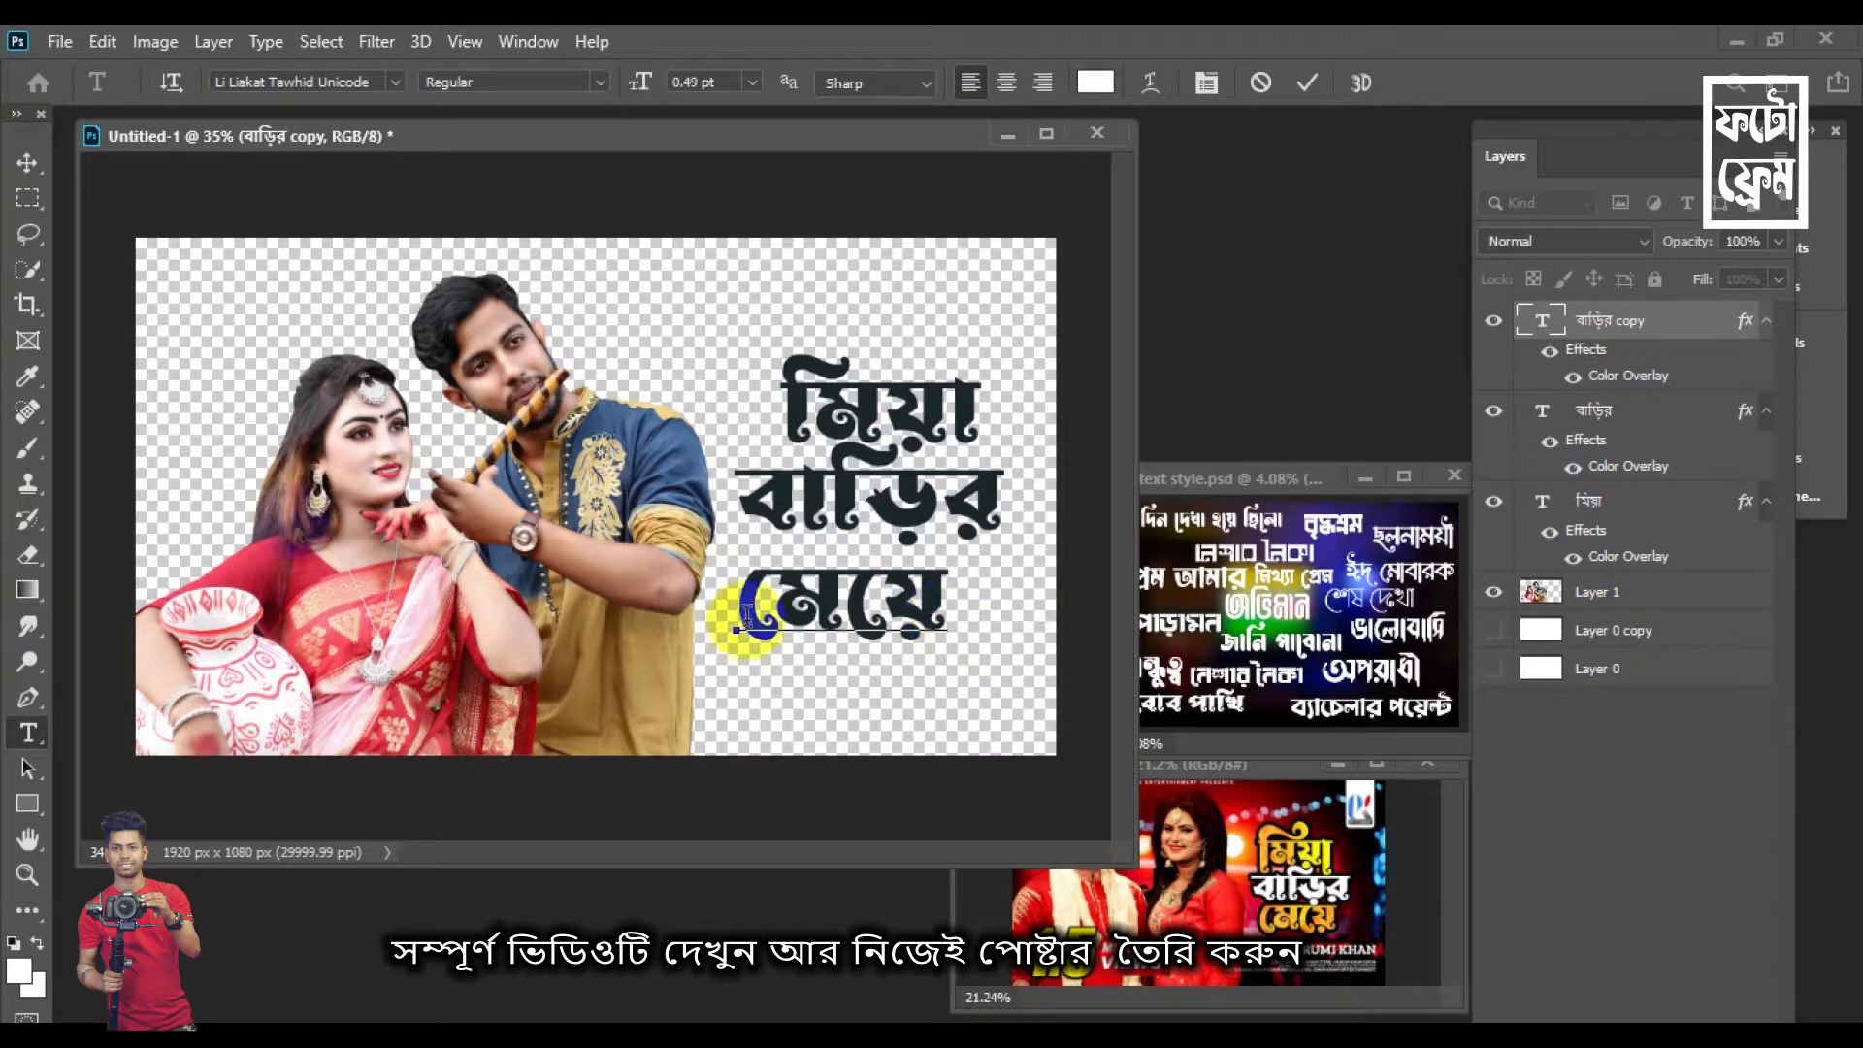
Move the মেয়ে text close beneath বাড়ির so the right ends of both words line up
click(17, 163)
key(shift+Right)
key(shift+Right)
key(shift+Right)
key(shift+Right)
key(shift+Right)
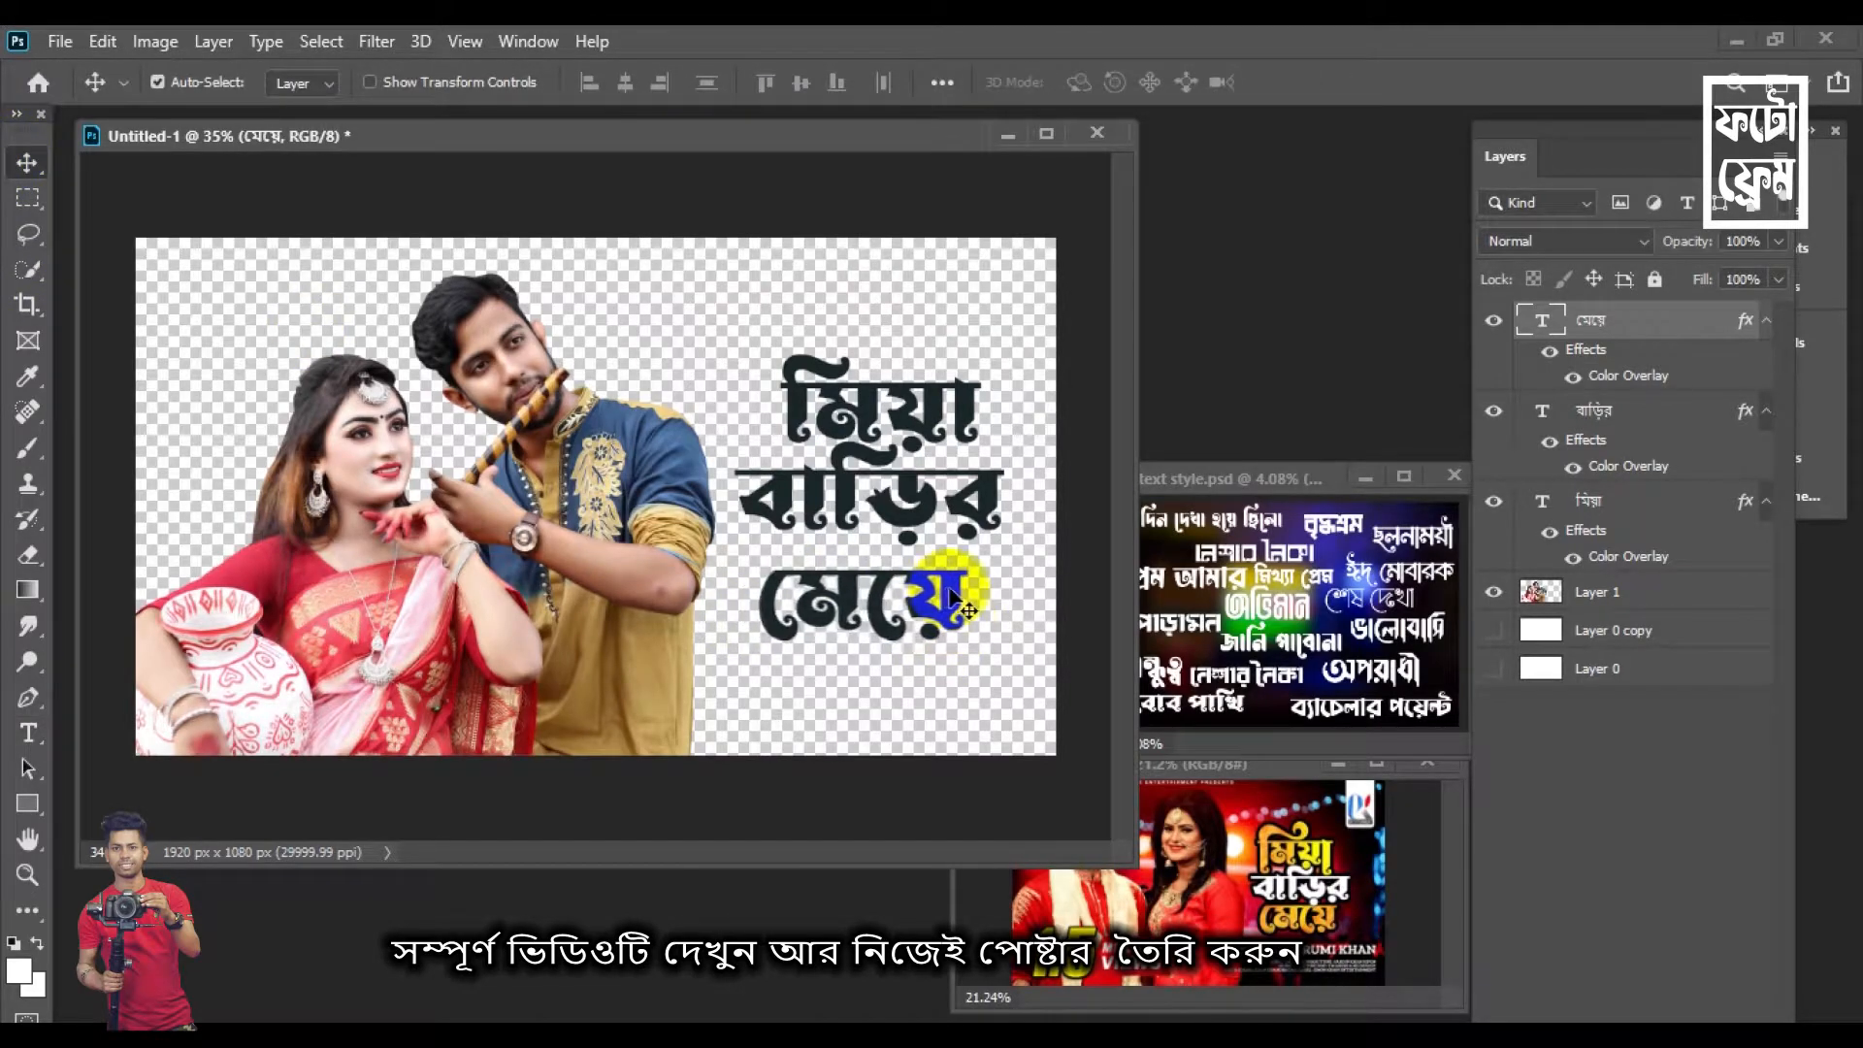
drag(955, 594, 982, 574)
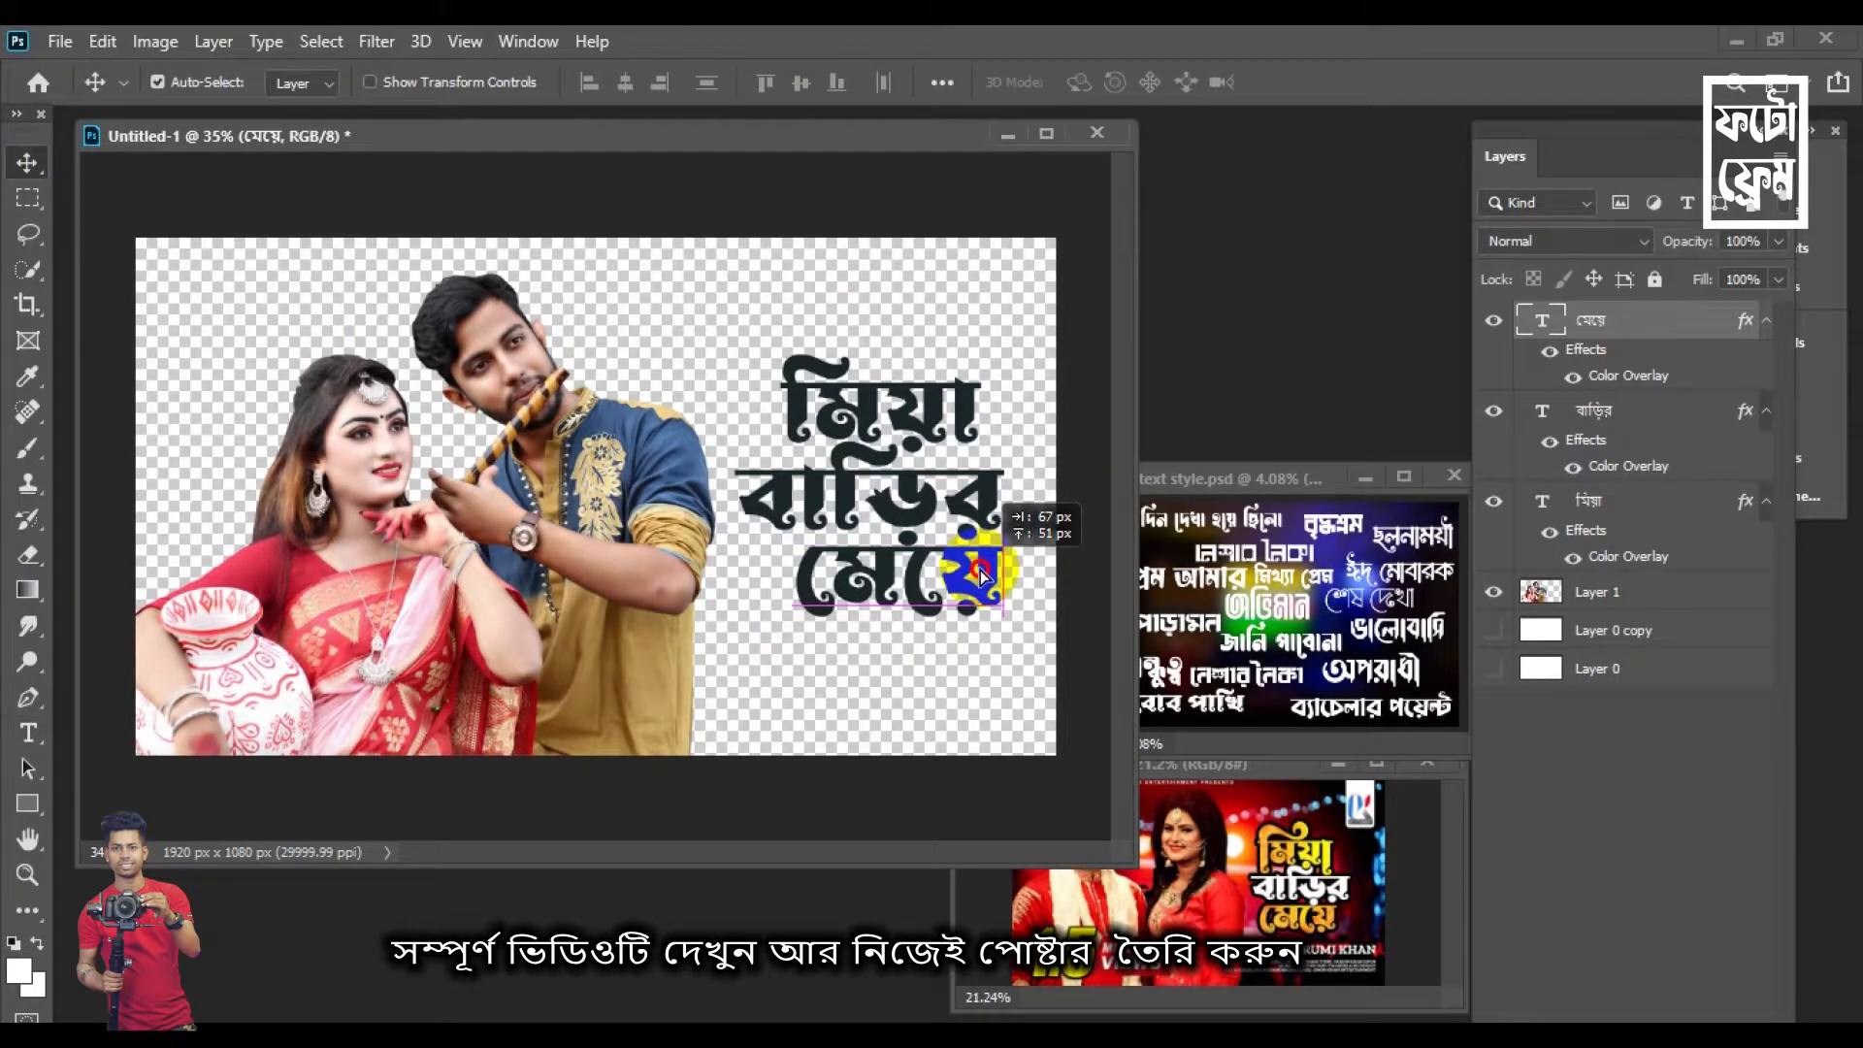
Enlarge the poster window, marquee-select the first vertical stem of মিয়া below its headline, and rasterize that text layer
scroll(784, 398, up, 9)
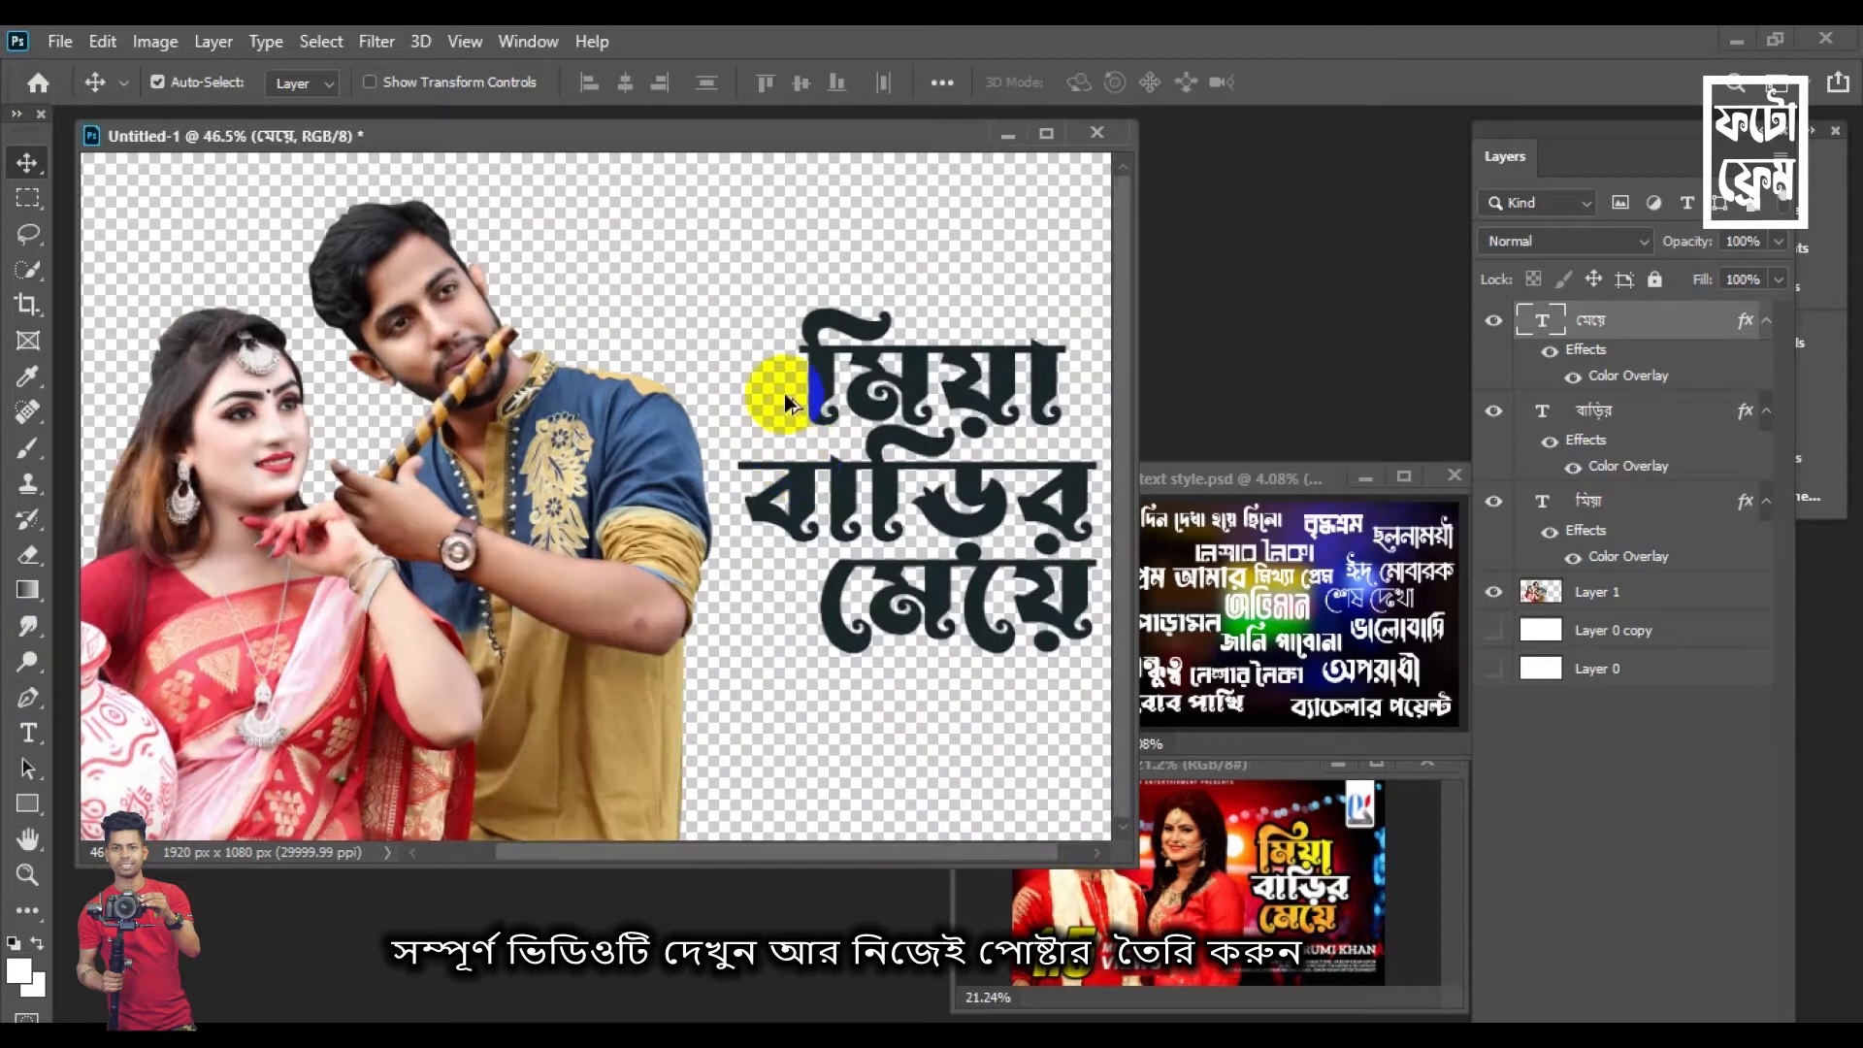
click(858, 359)
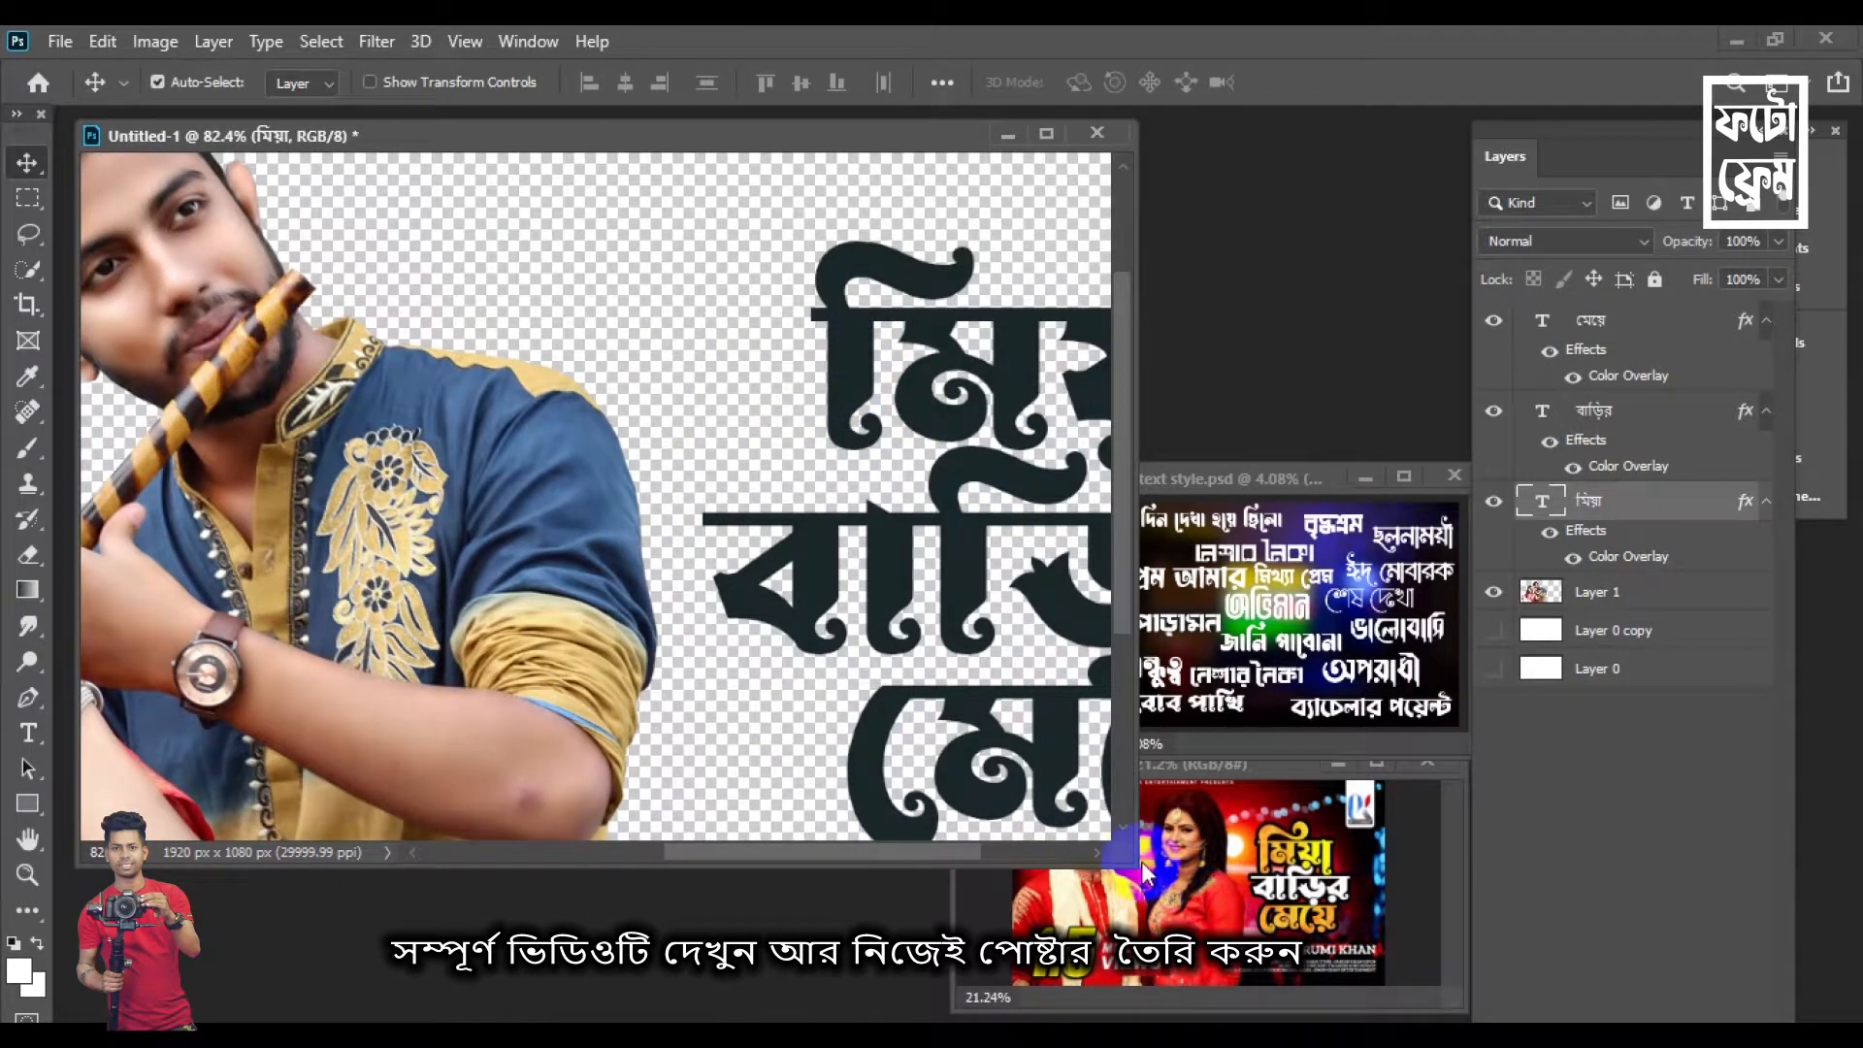
drag(1153, 867, 1329, 971)
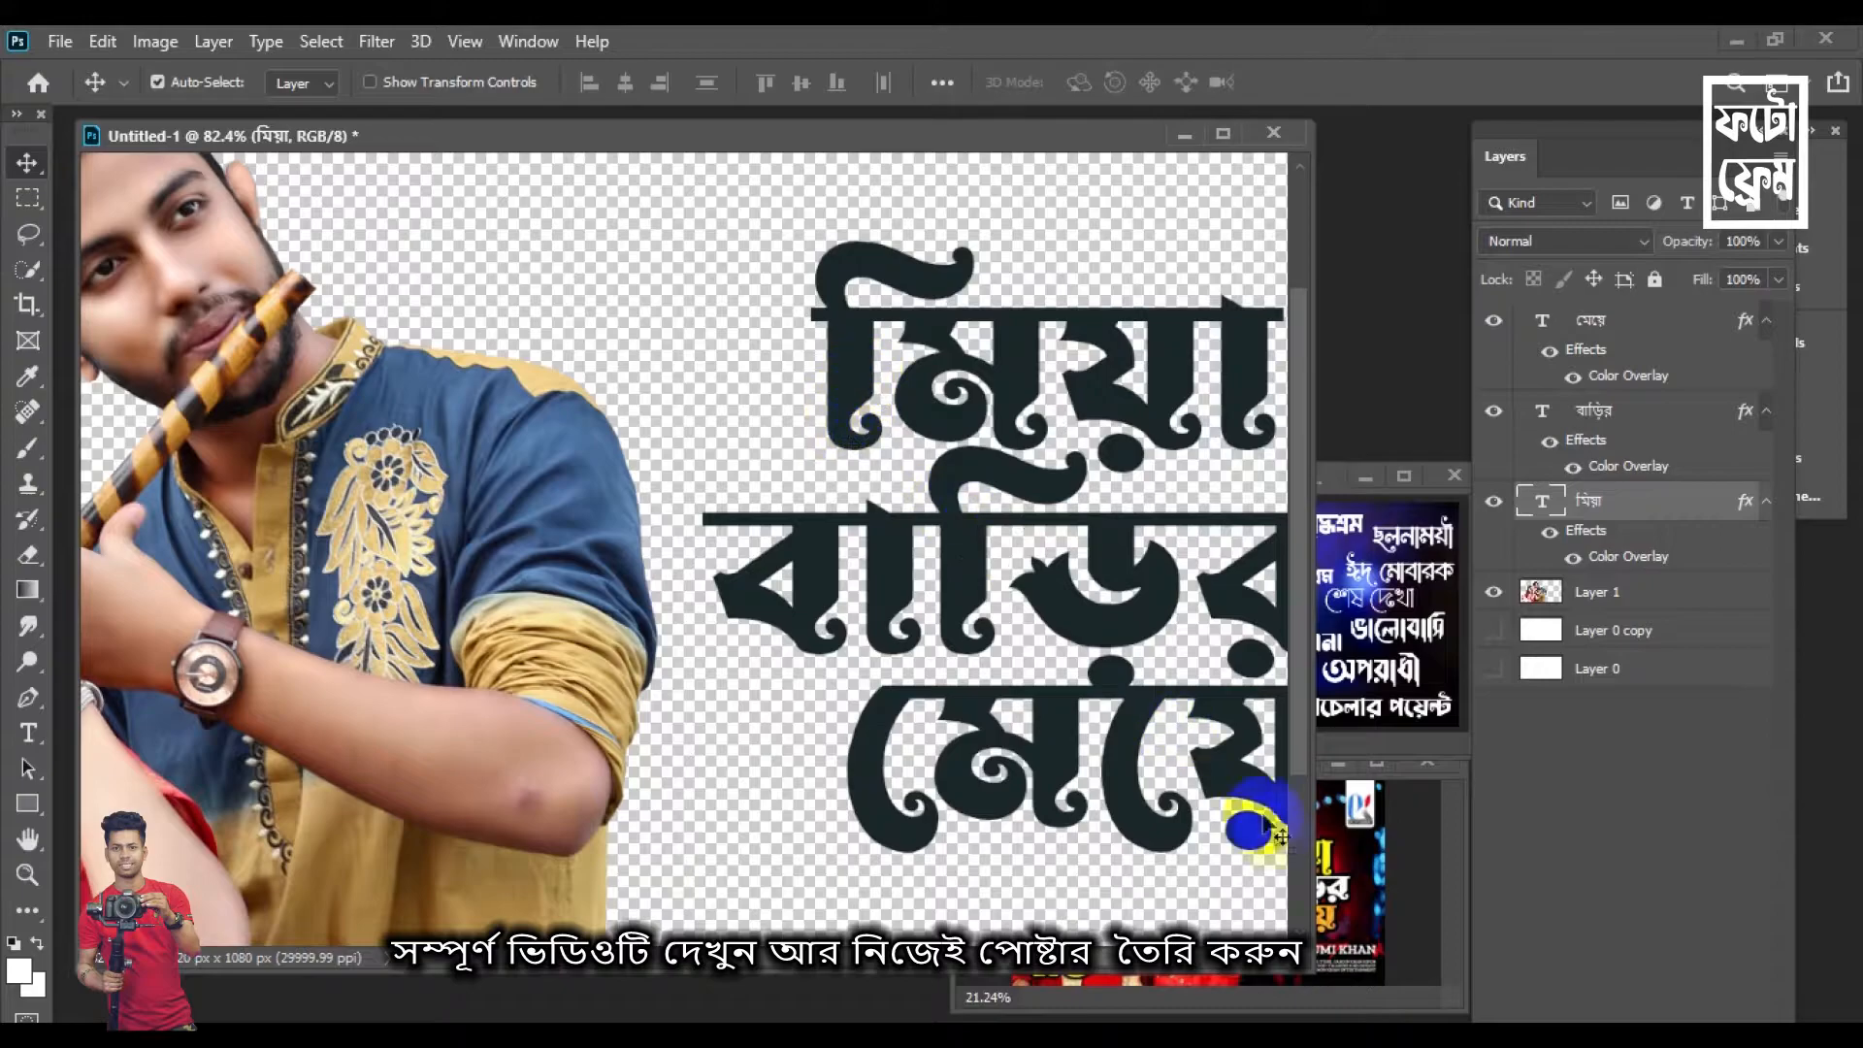
drag(1169, 963, 1260, 963)
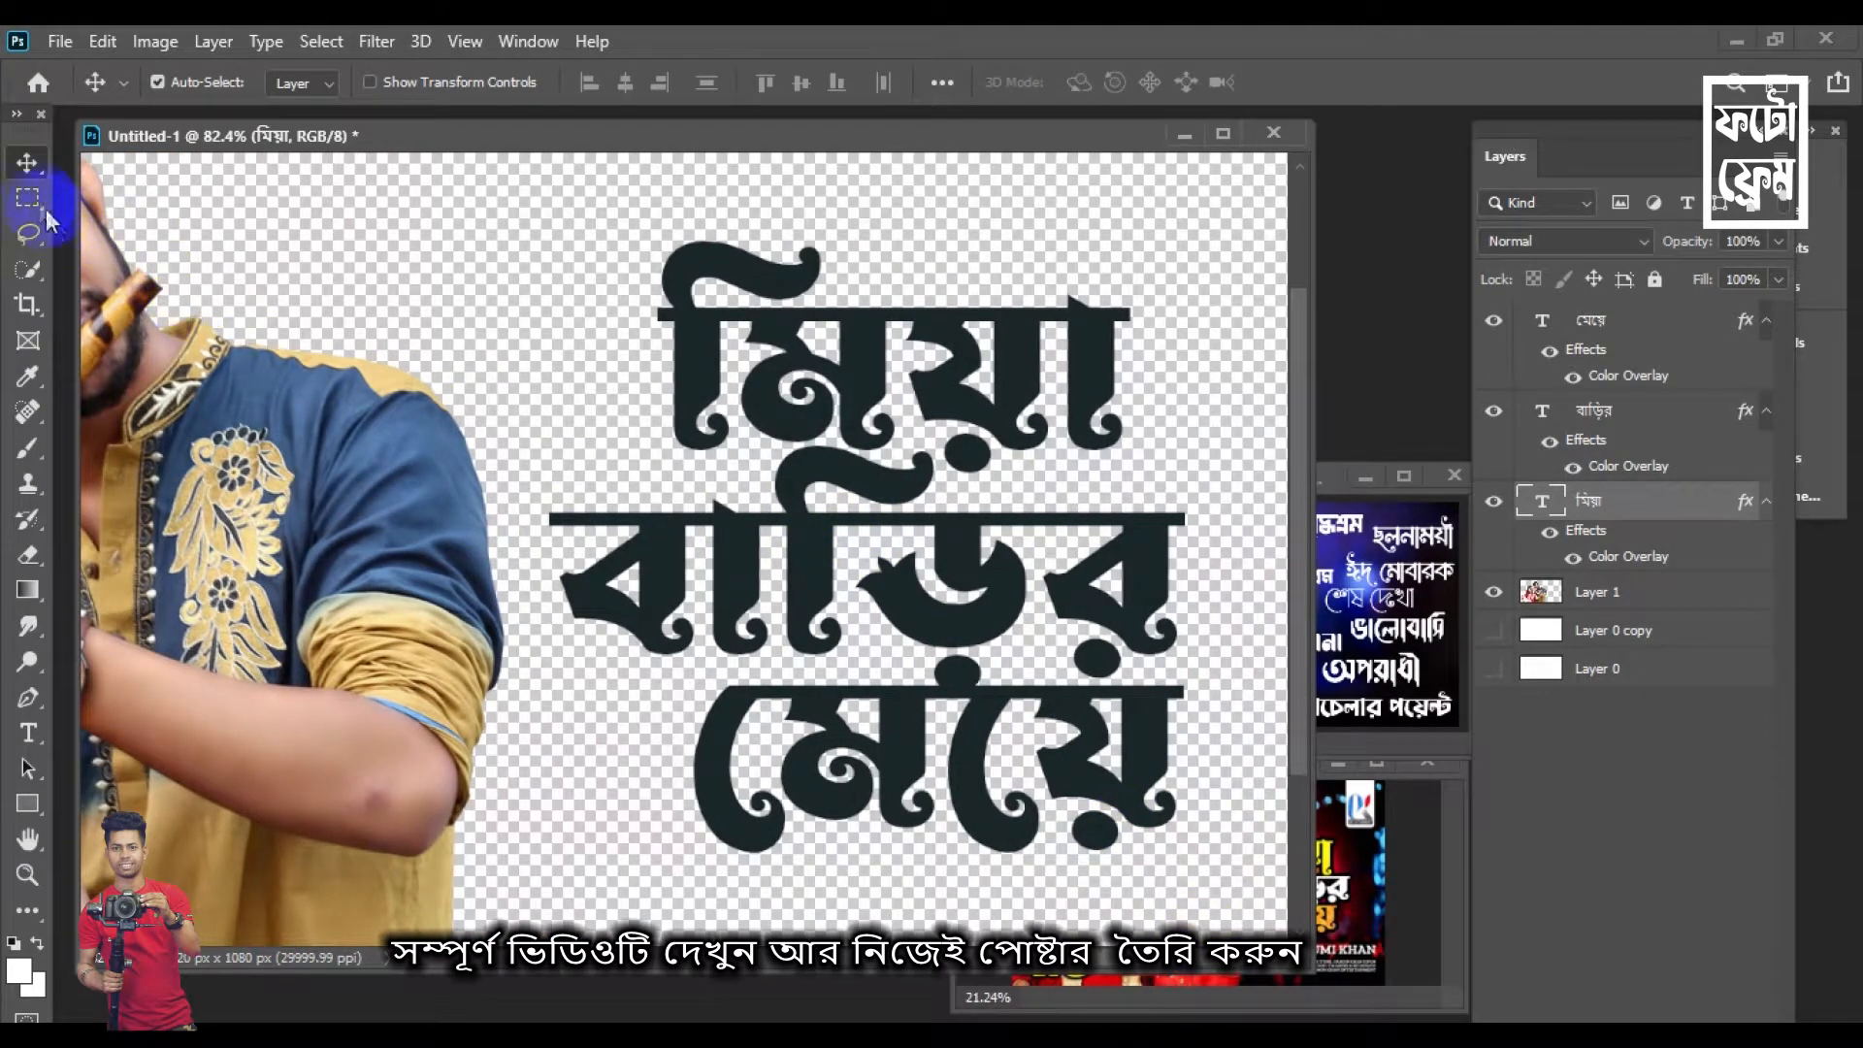
click(45, 208)
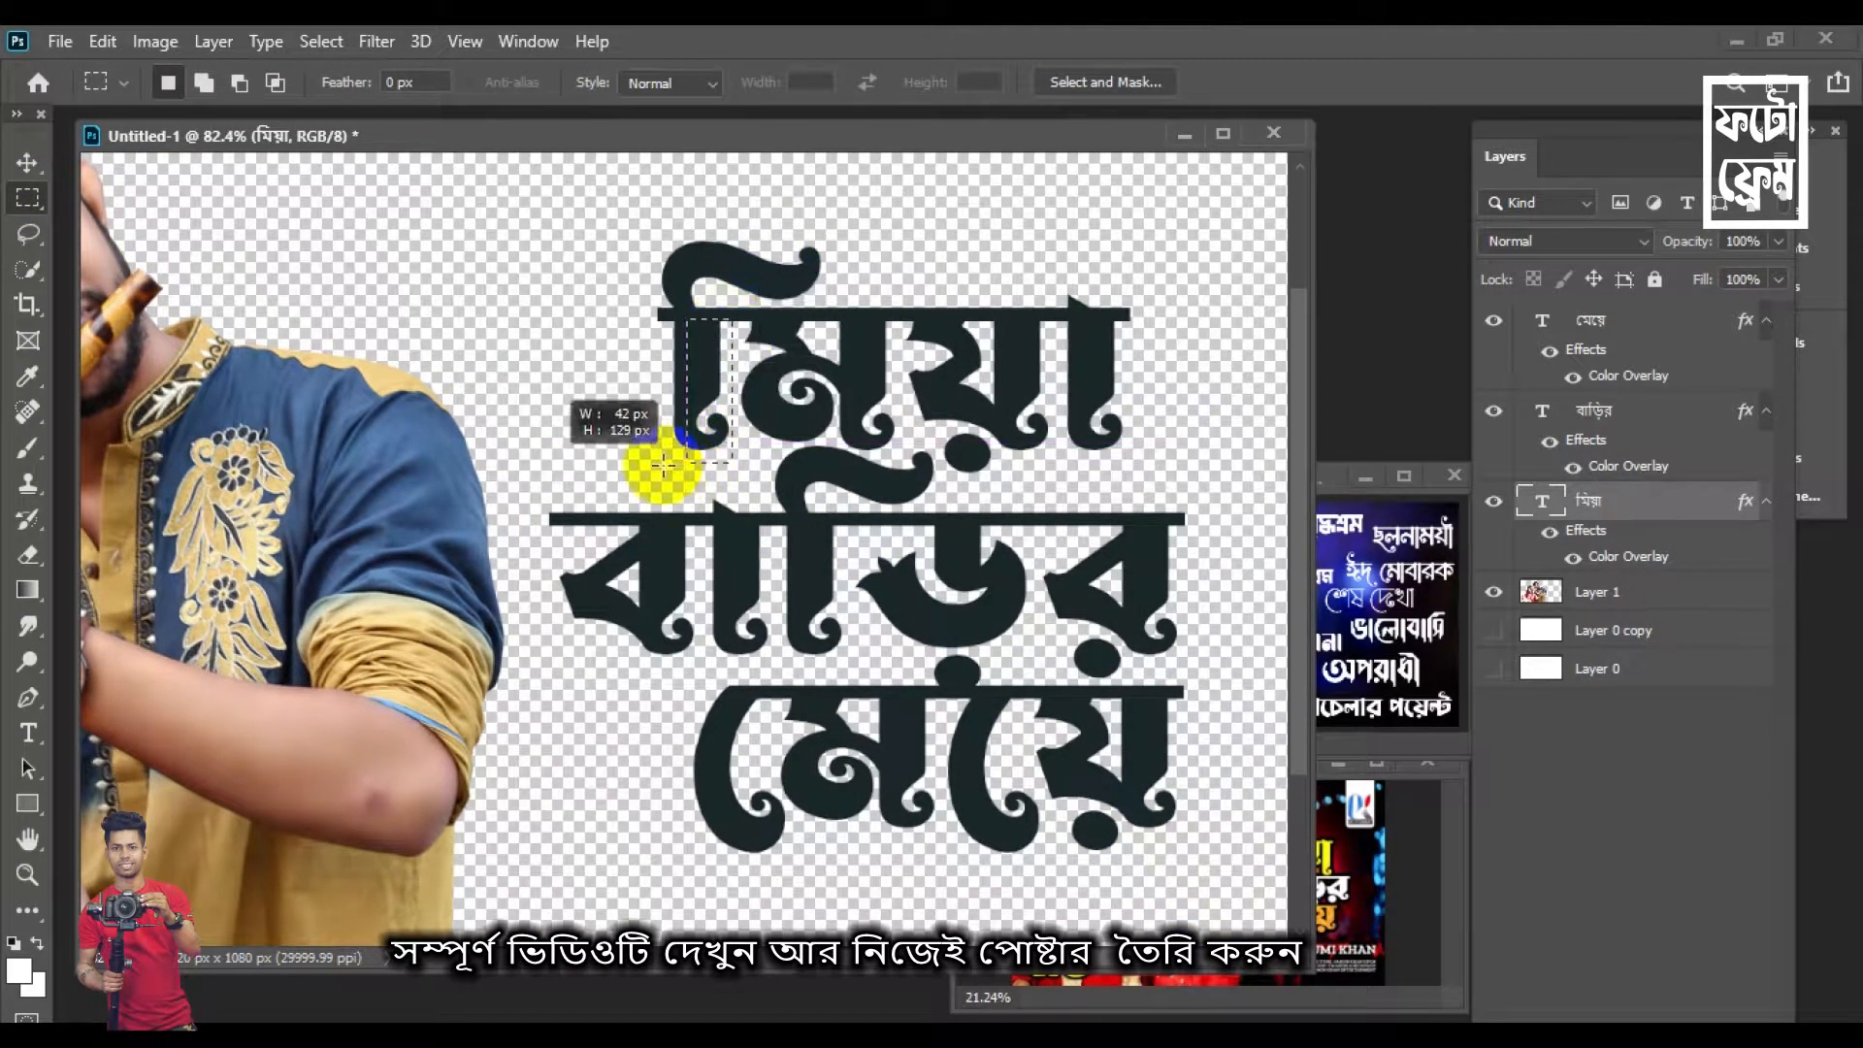
drag(661, 327, 740, 482)
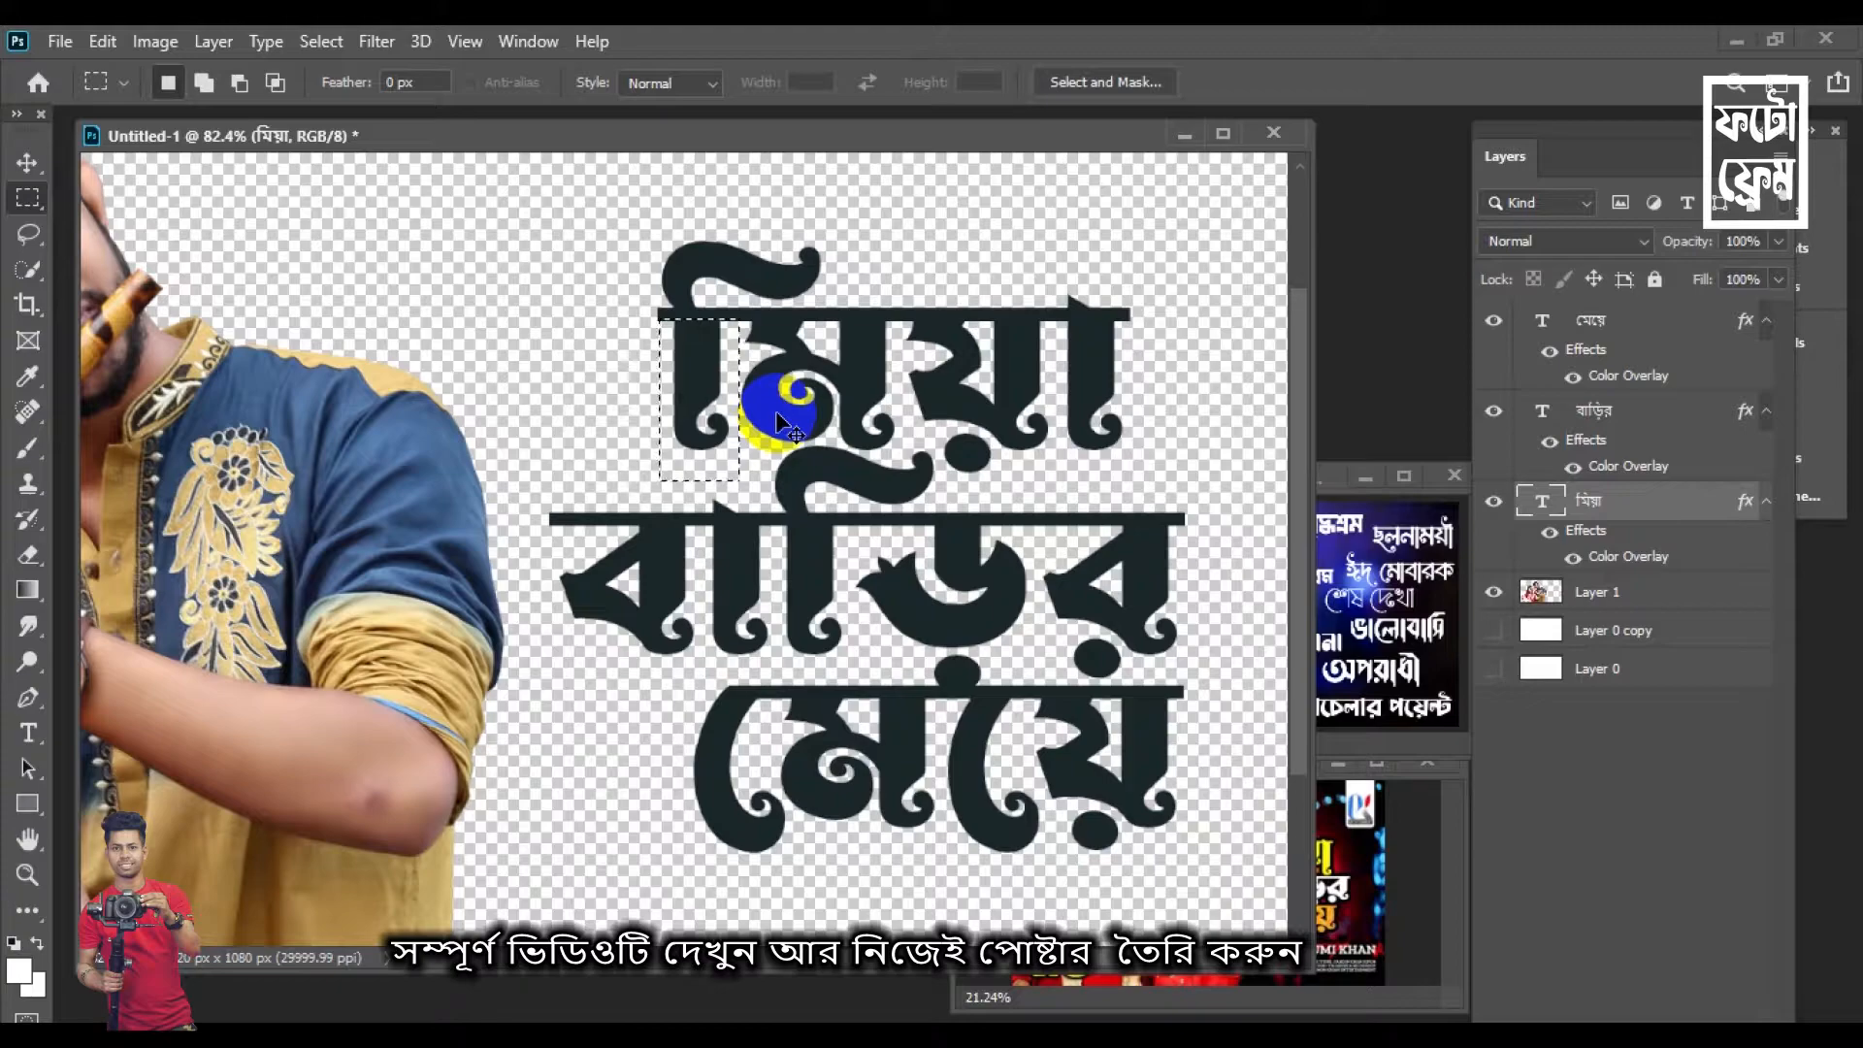
click(29, 555)
click(728, 393)
click(845, 440)
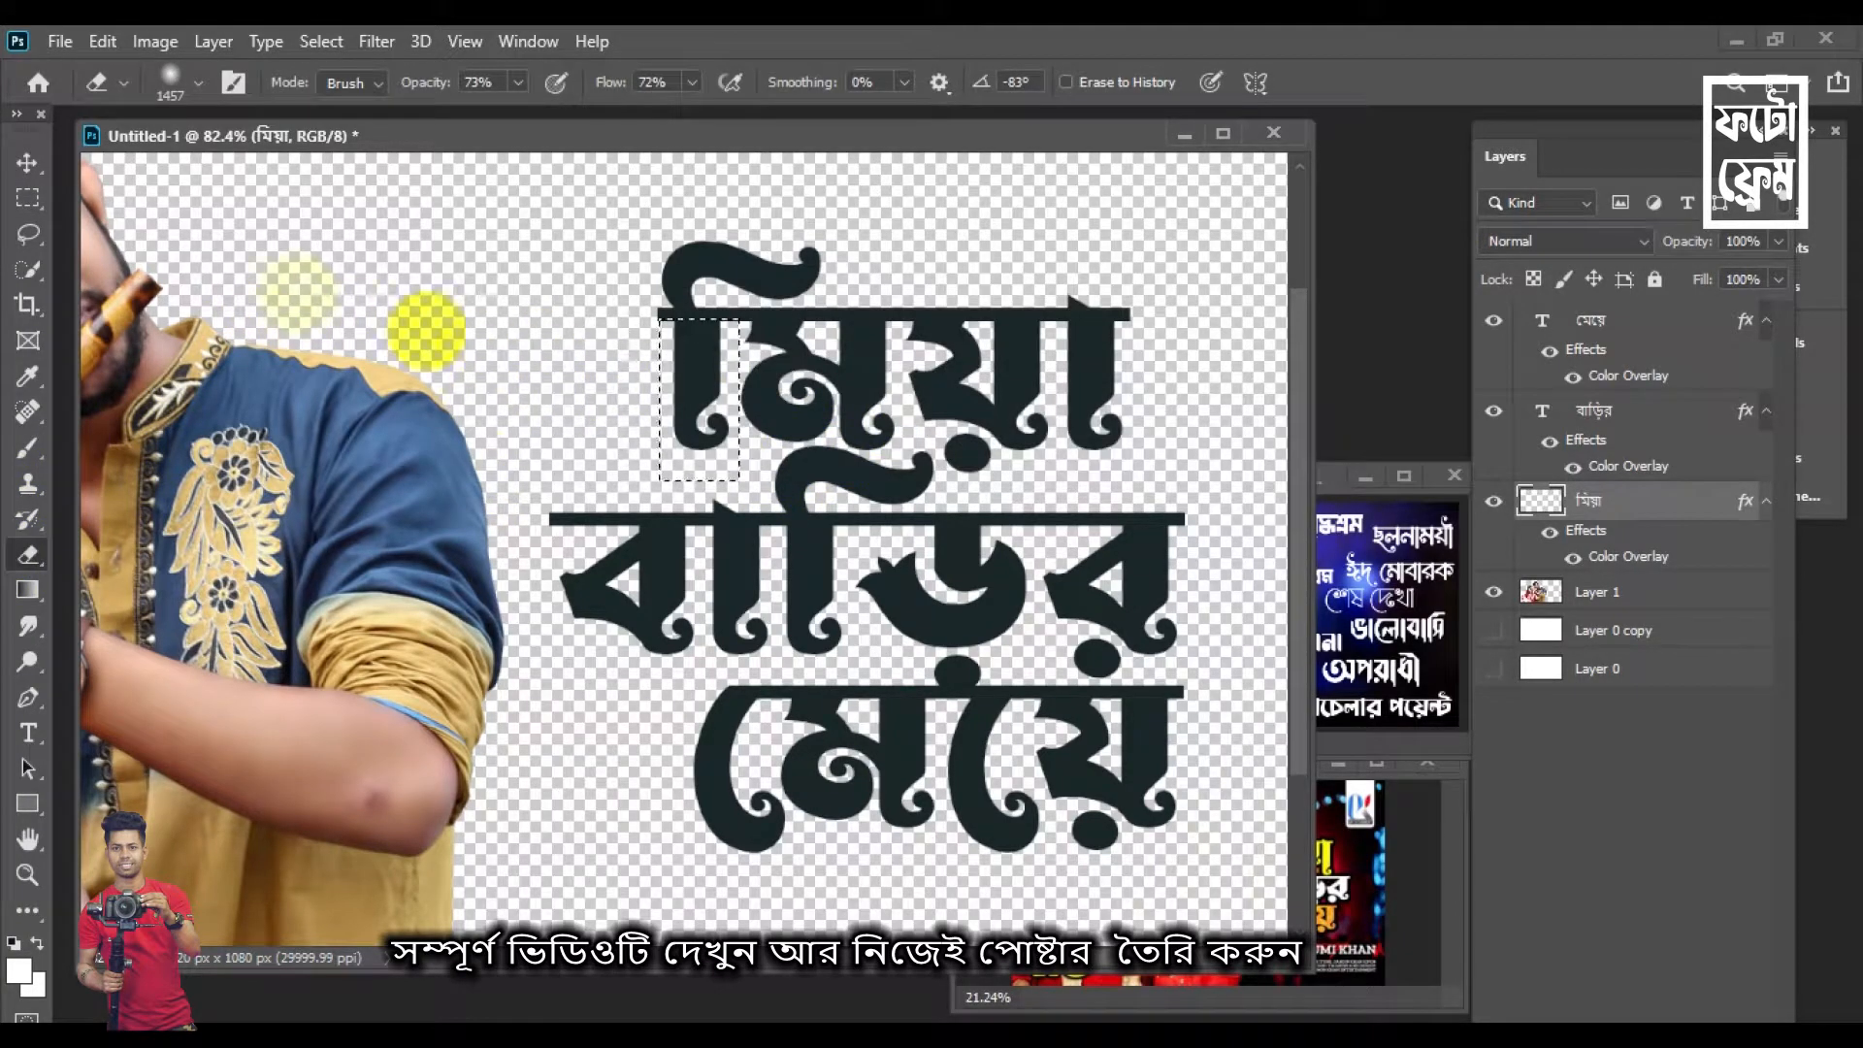
Stretch the selected first stem of মিয়া downward to about 137% height and clear the selection
click(28, 162)
click(718, 490)
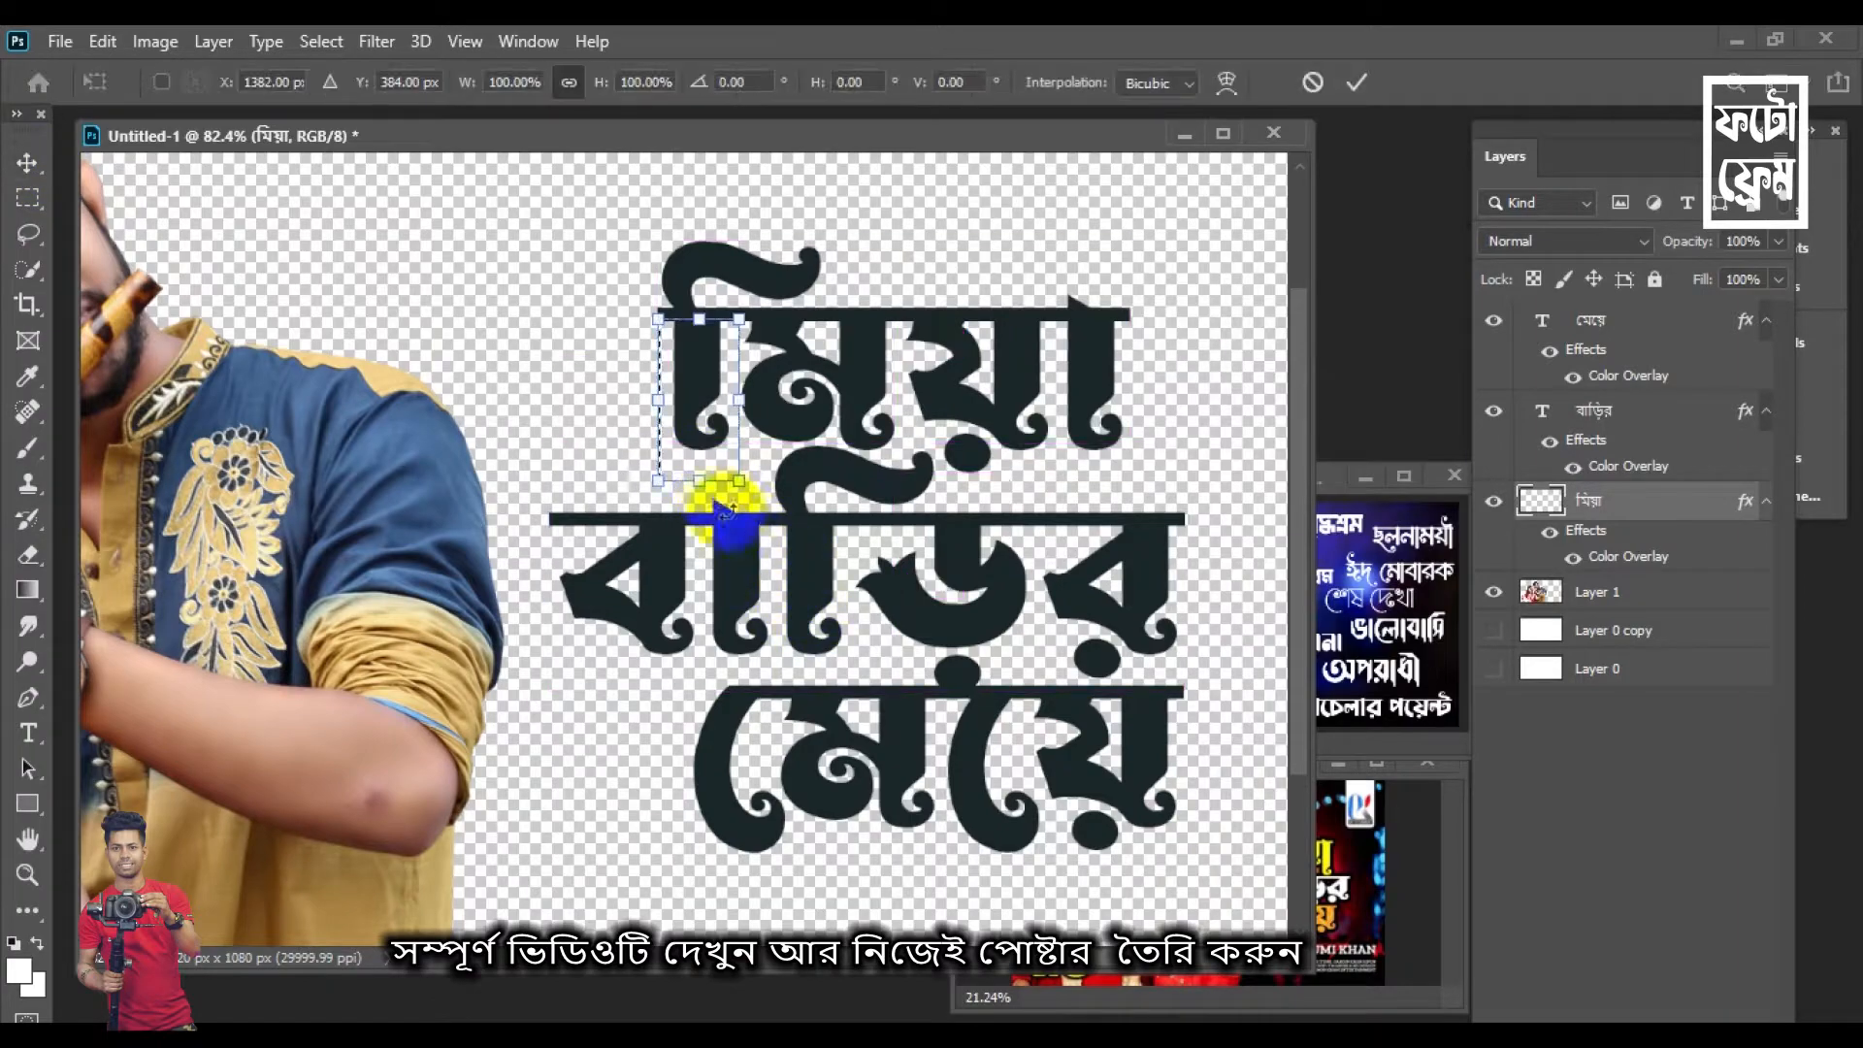
drag(699, 482, 701, 549)
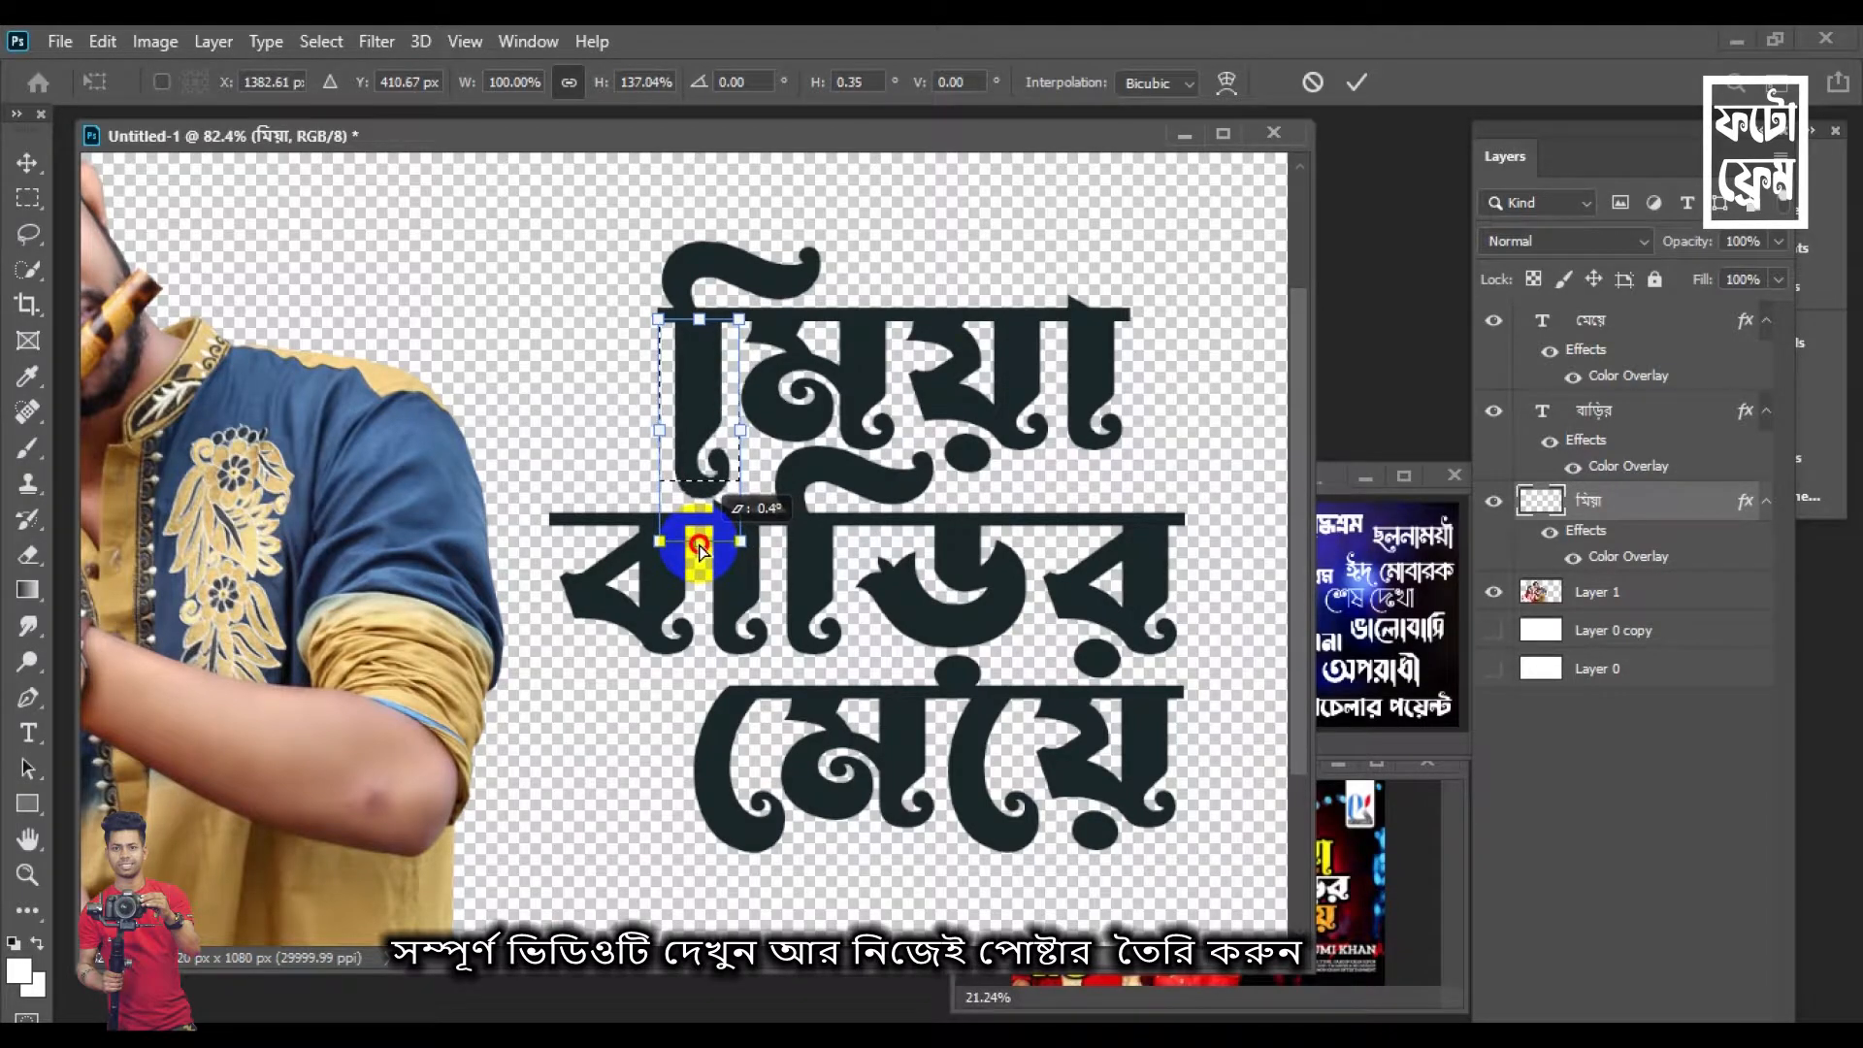
double_click(714, 385)
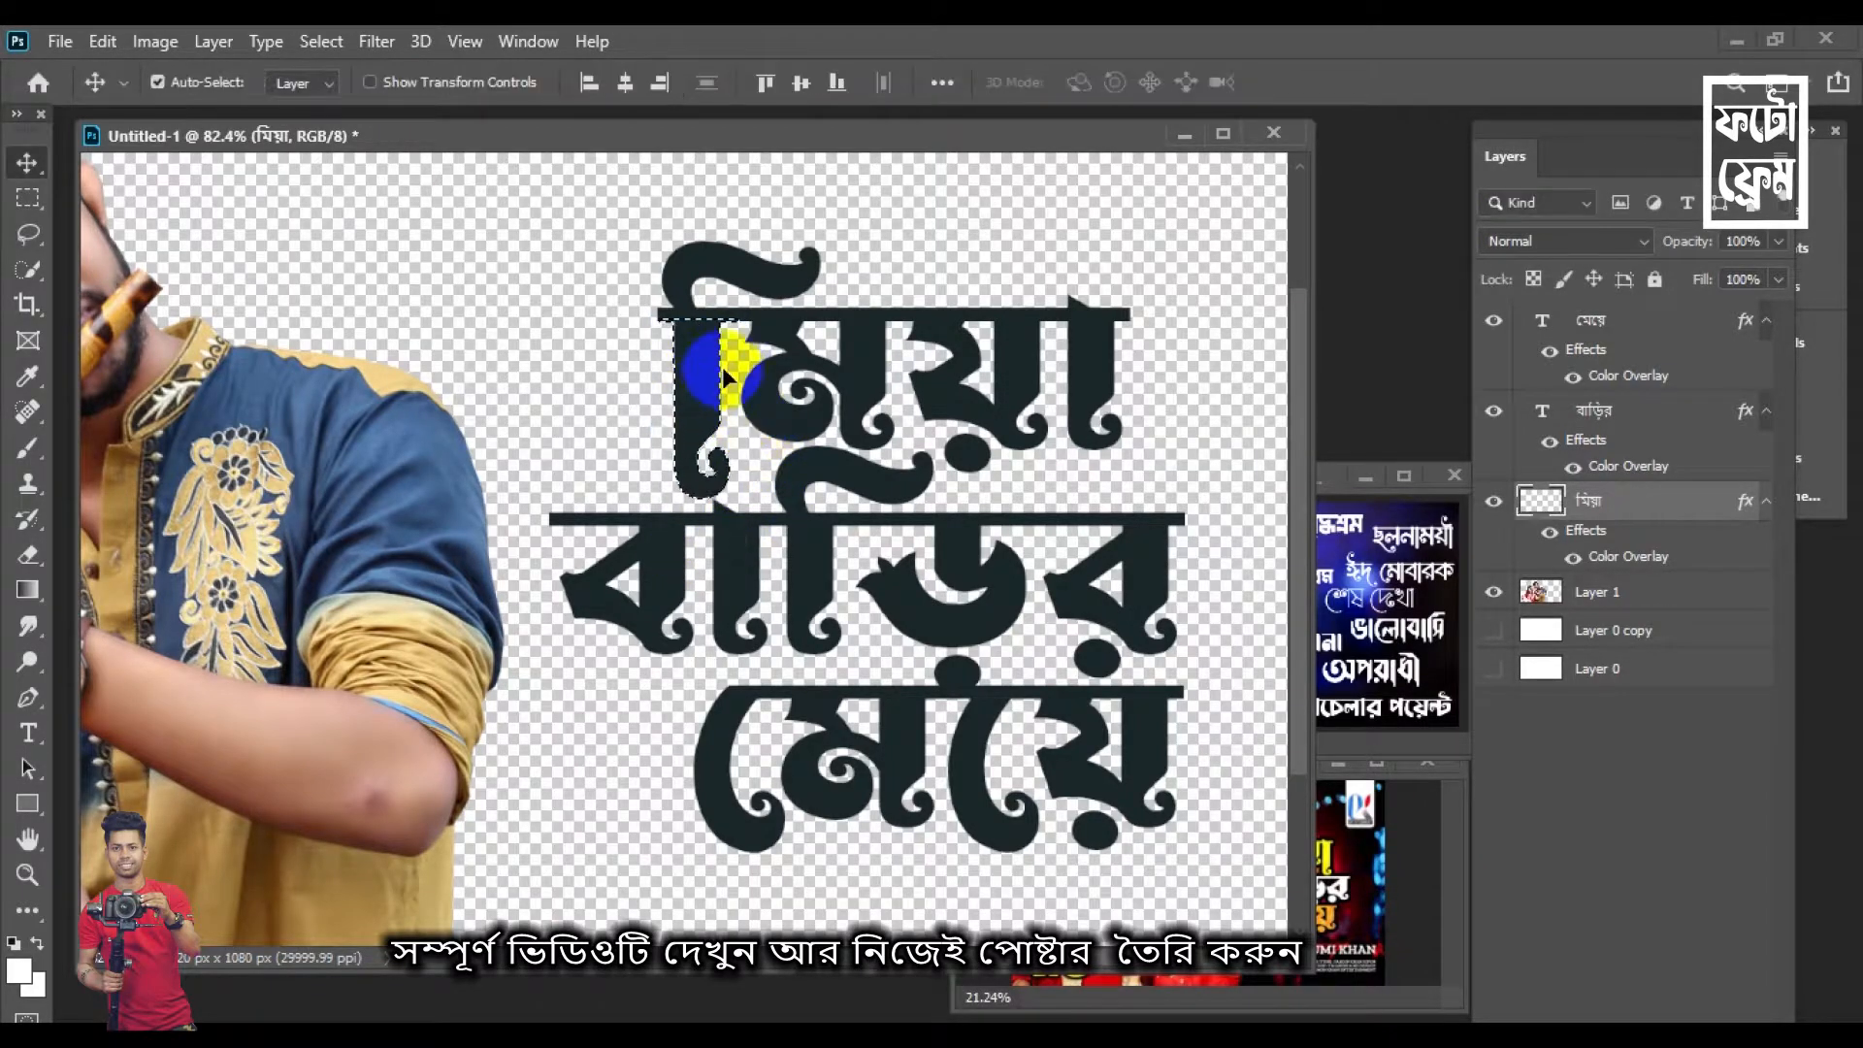
click(731, 361)
key(m)
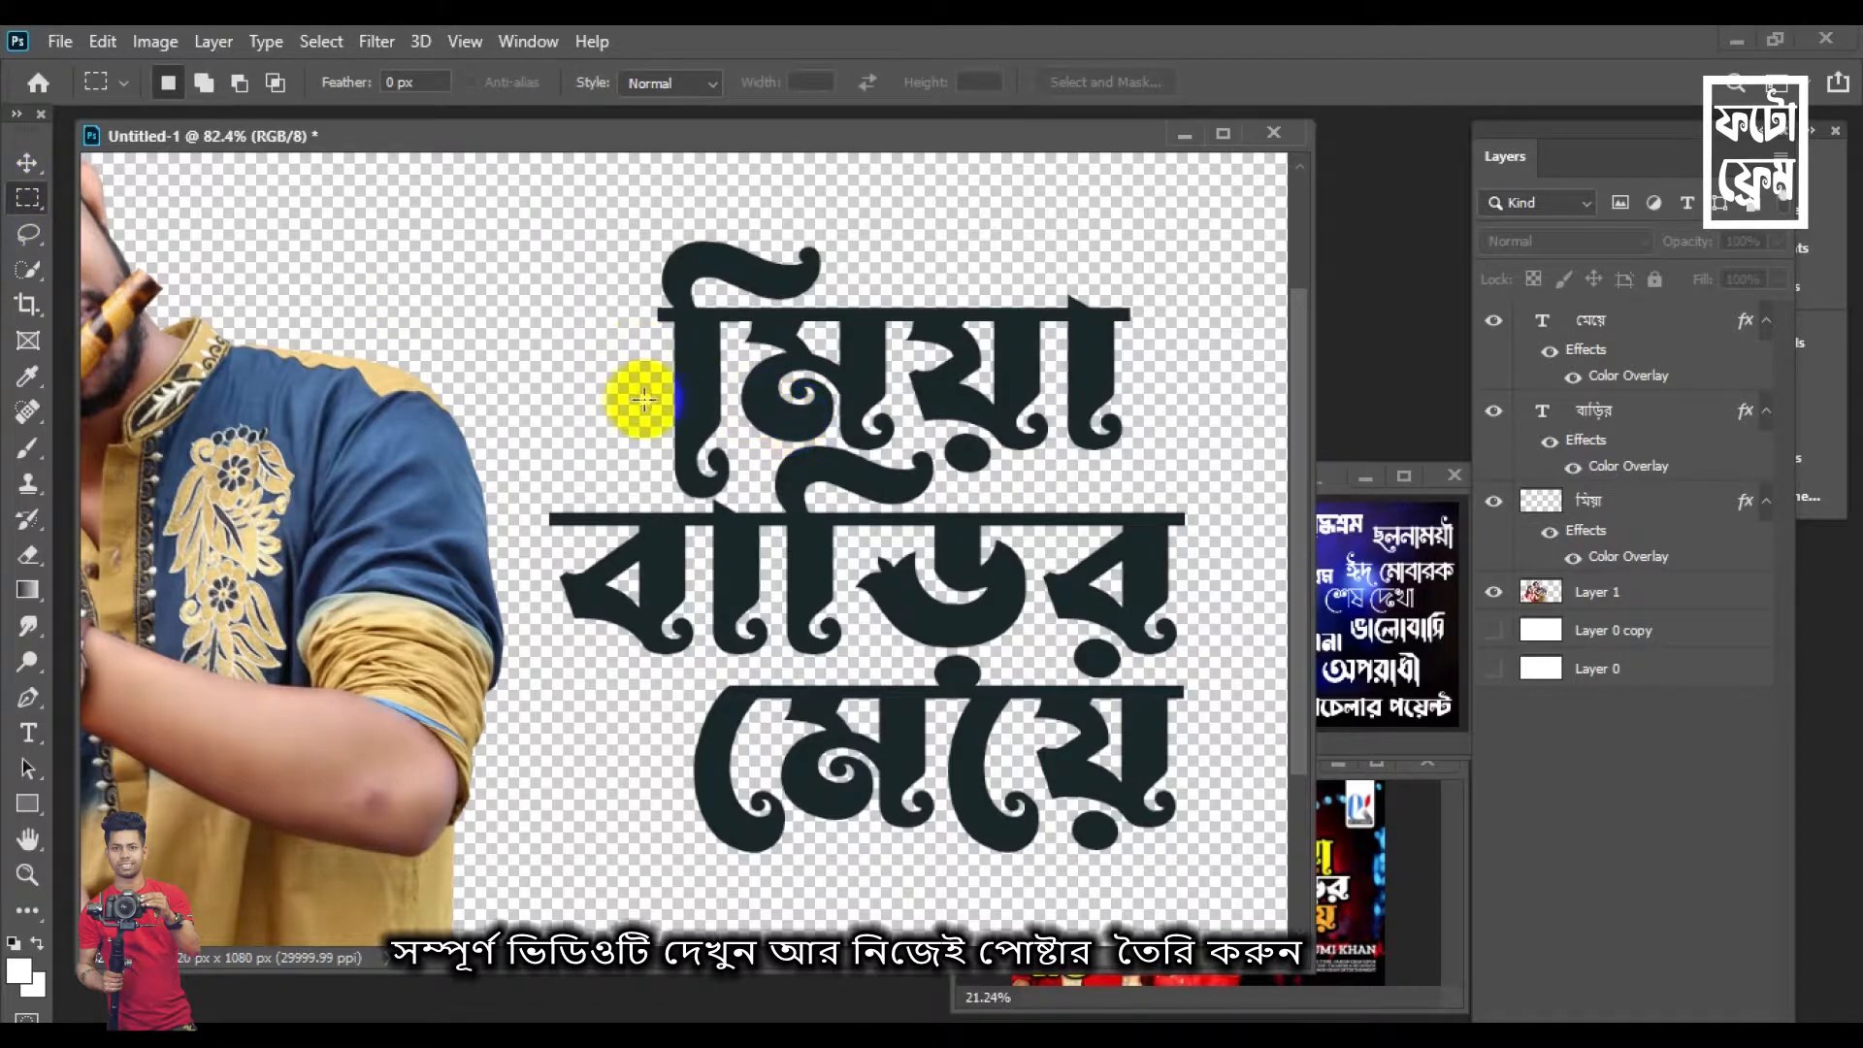
Marquee-select the া stem after ব in বাড়ির below the headline and rasterize the বাড়ির layer
scroll(820, 458, down, 2)
scroll(835, 504, up, 3)
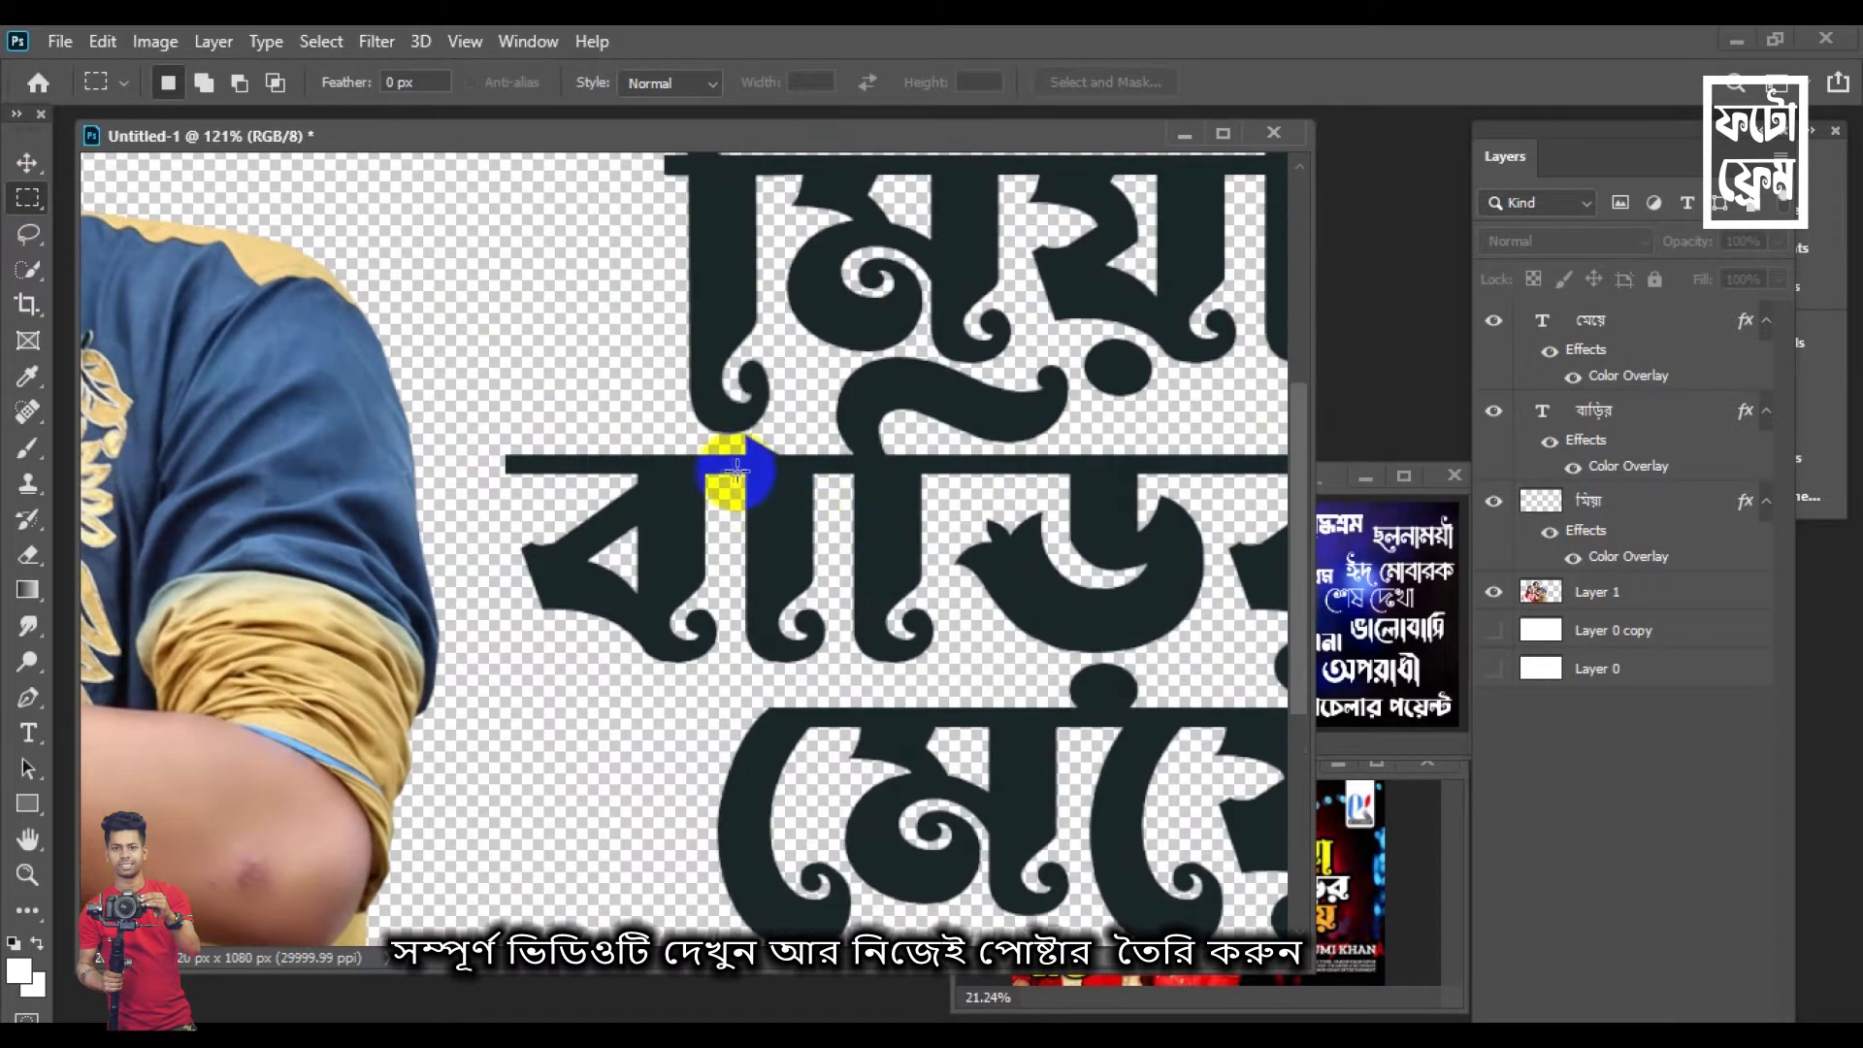
drag(733, 471, 825, 687)
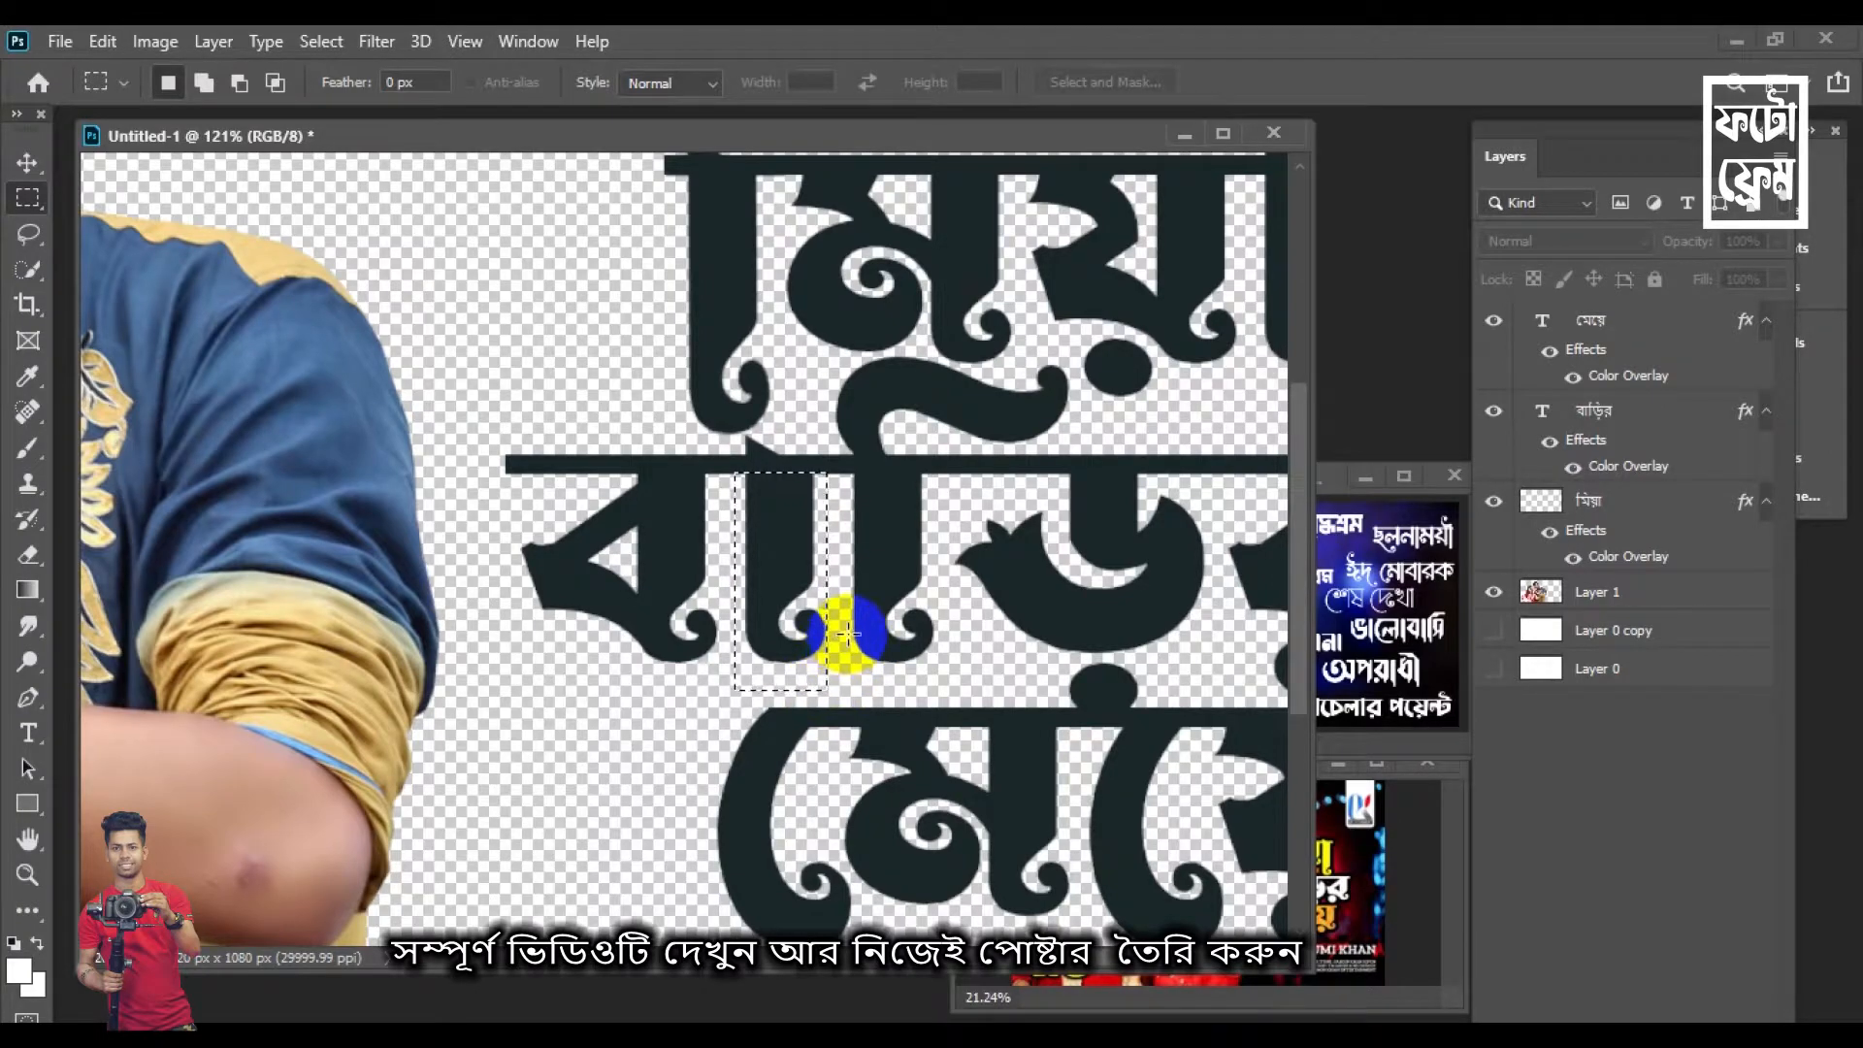
click(28, 554)
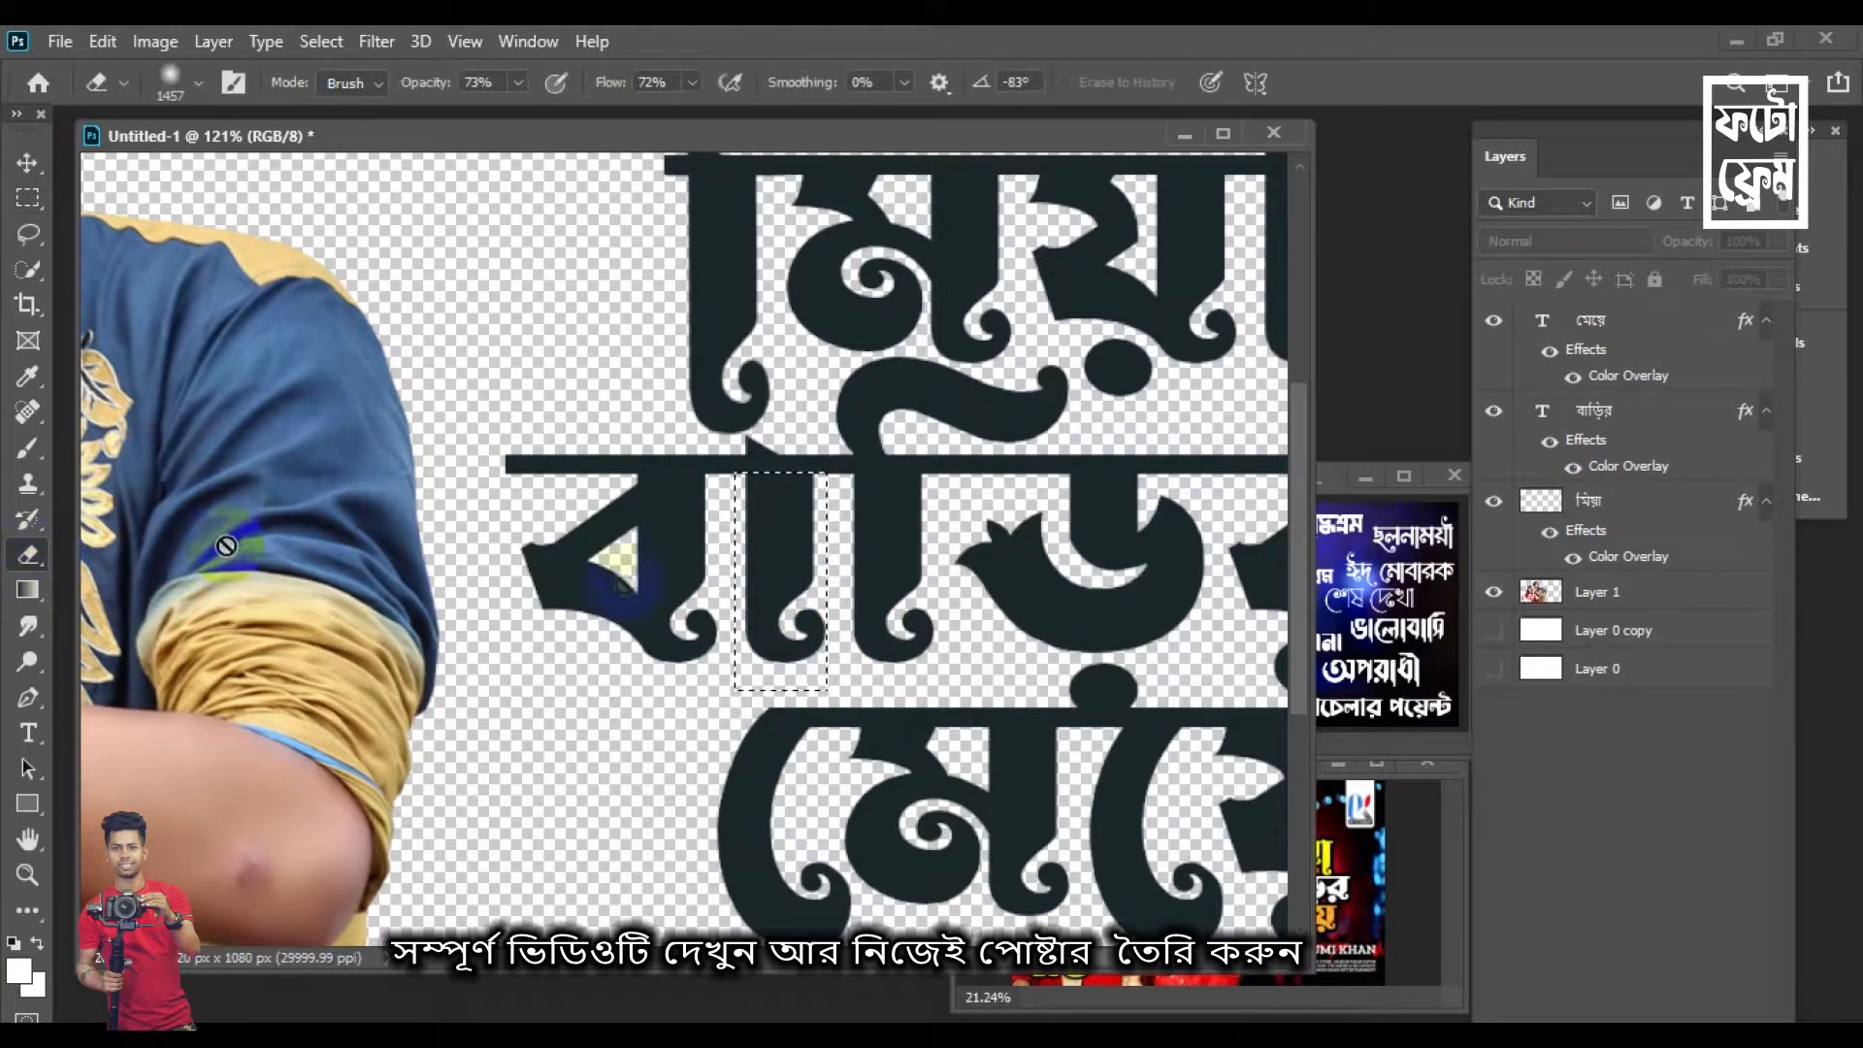
click(773, 555)
click(873, 420)
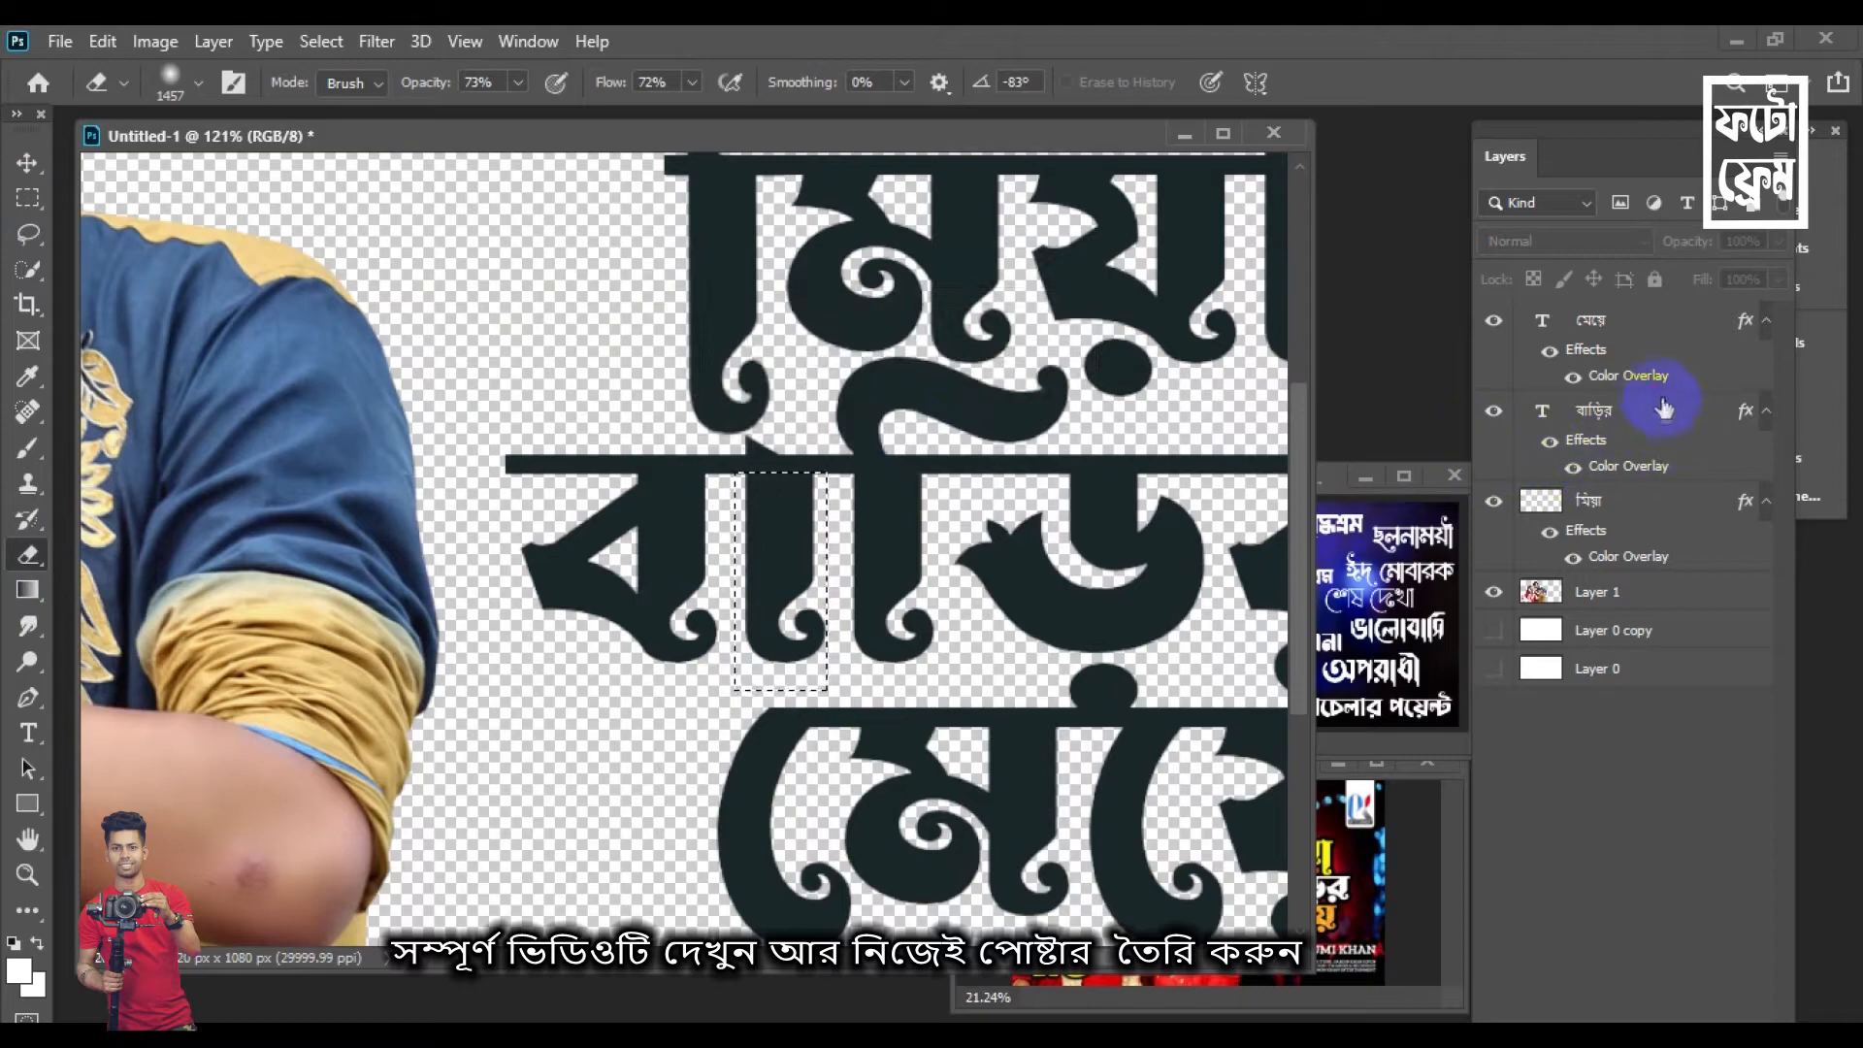
click(1735, 390)
click(1671, 424)
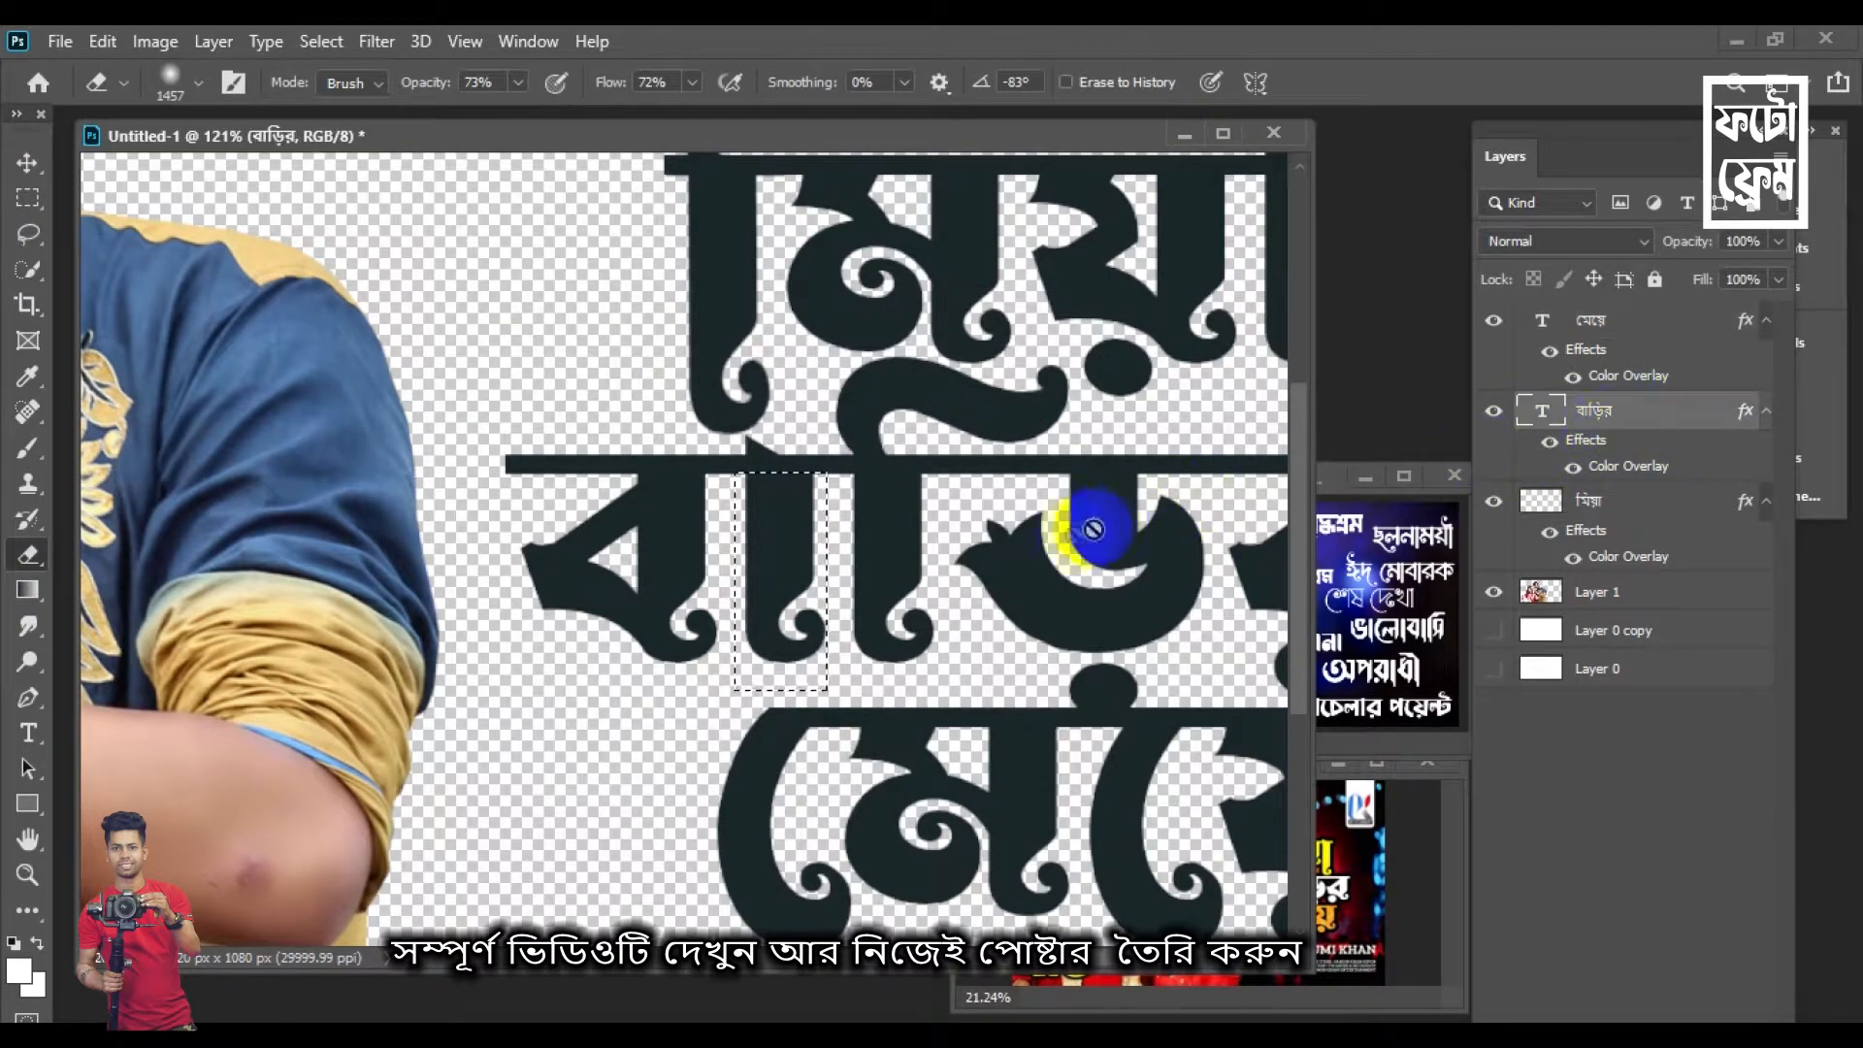
click(795, 532)
click(877, 440)
Stretch the selected া stem of বাড়ির downward to about 118% height and clear the selection
key(v)
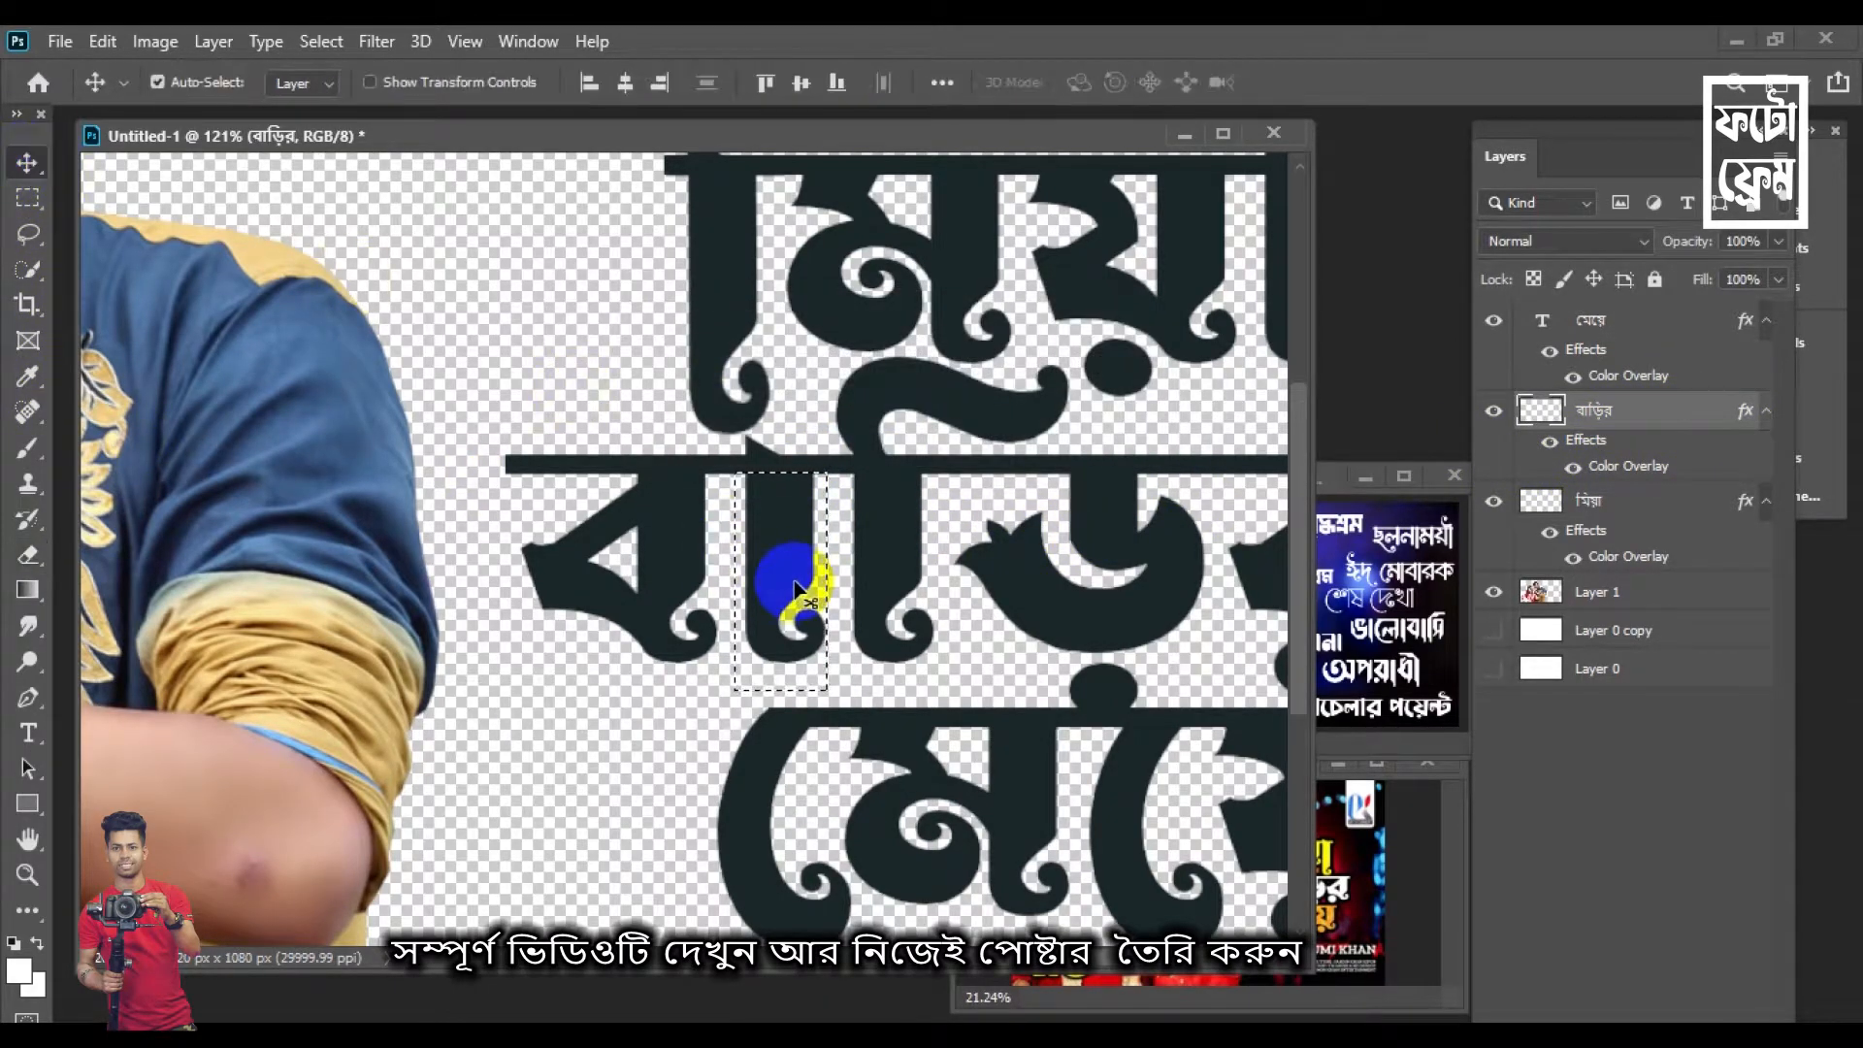
key(ctrl+t)
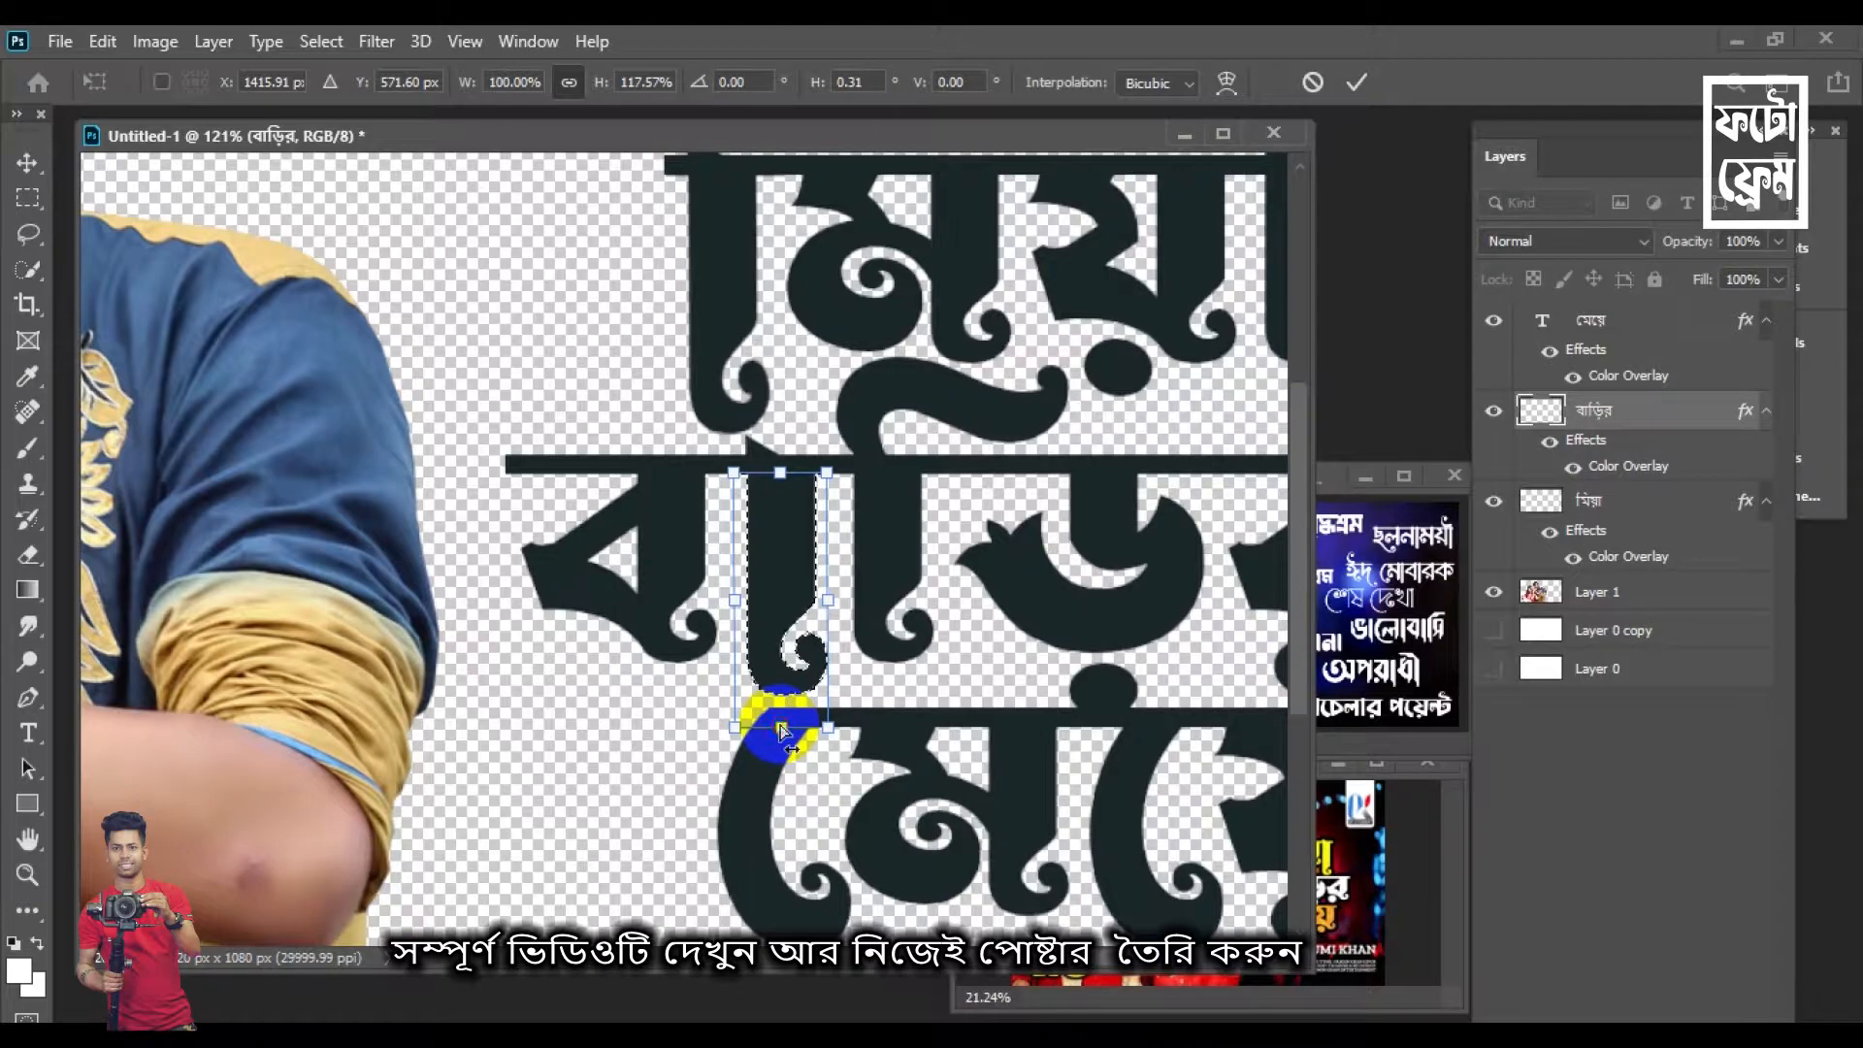
key(Return)
click(27, 198)
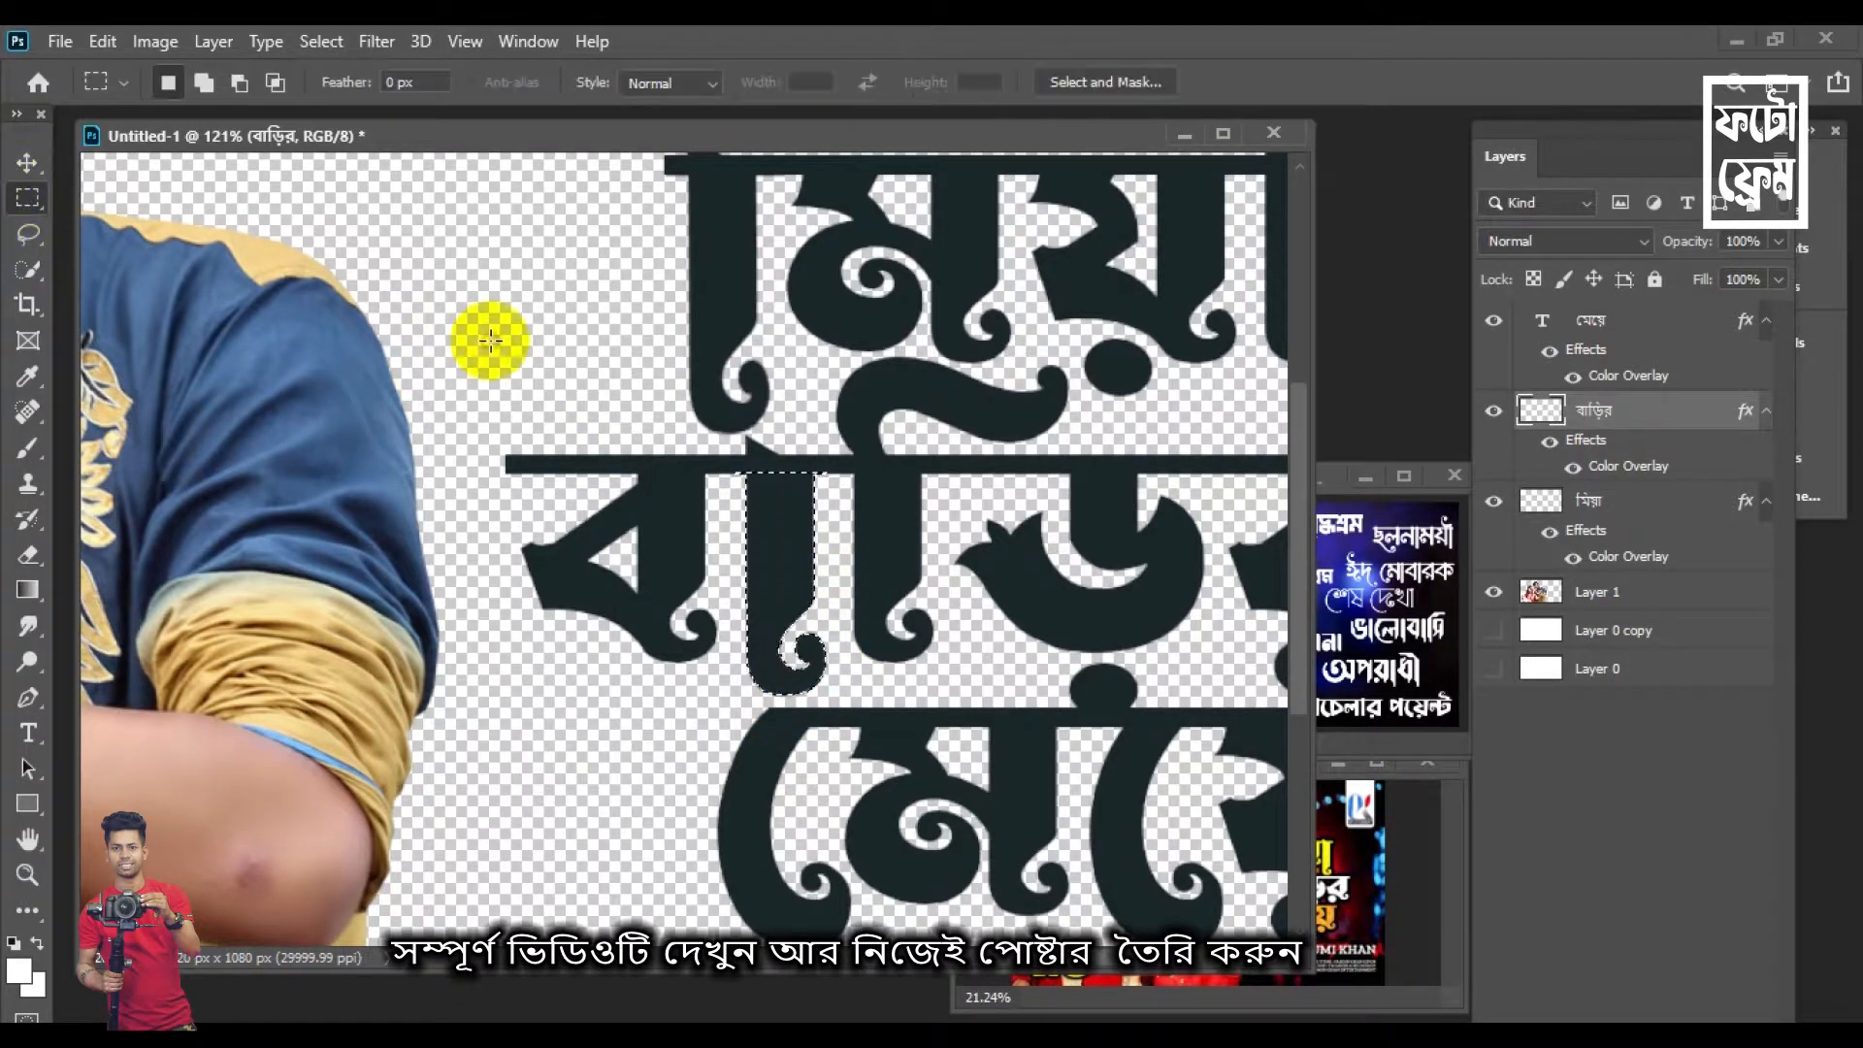
click(490, 341)
scroll(946, 590, down, 8)
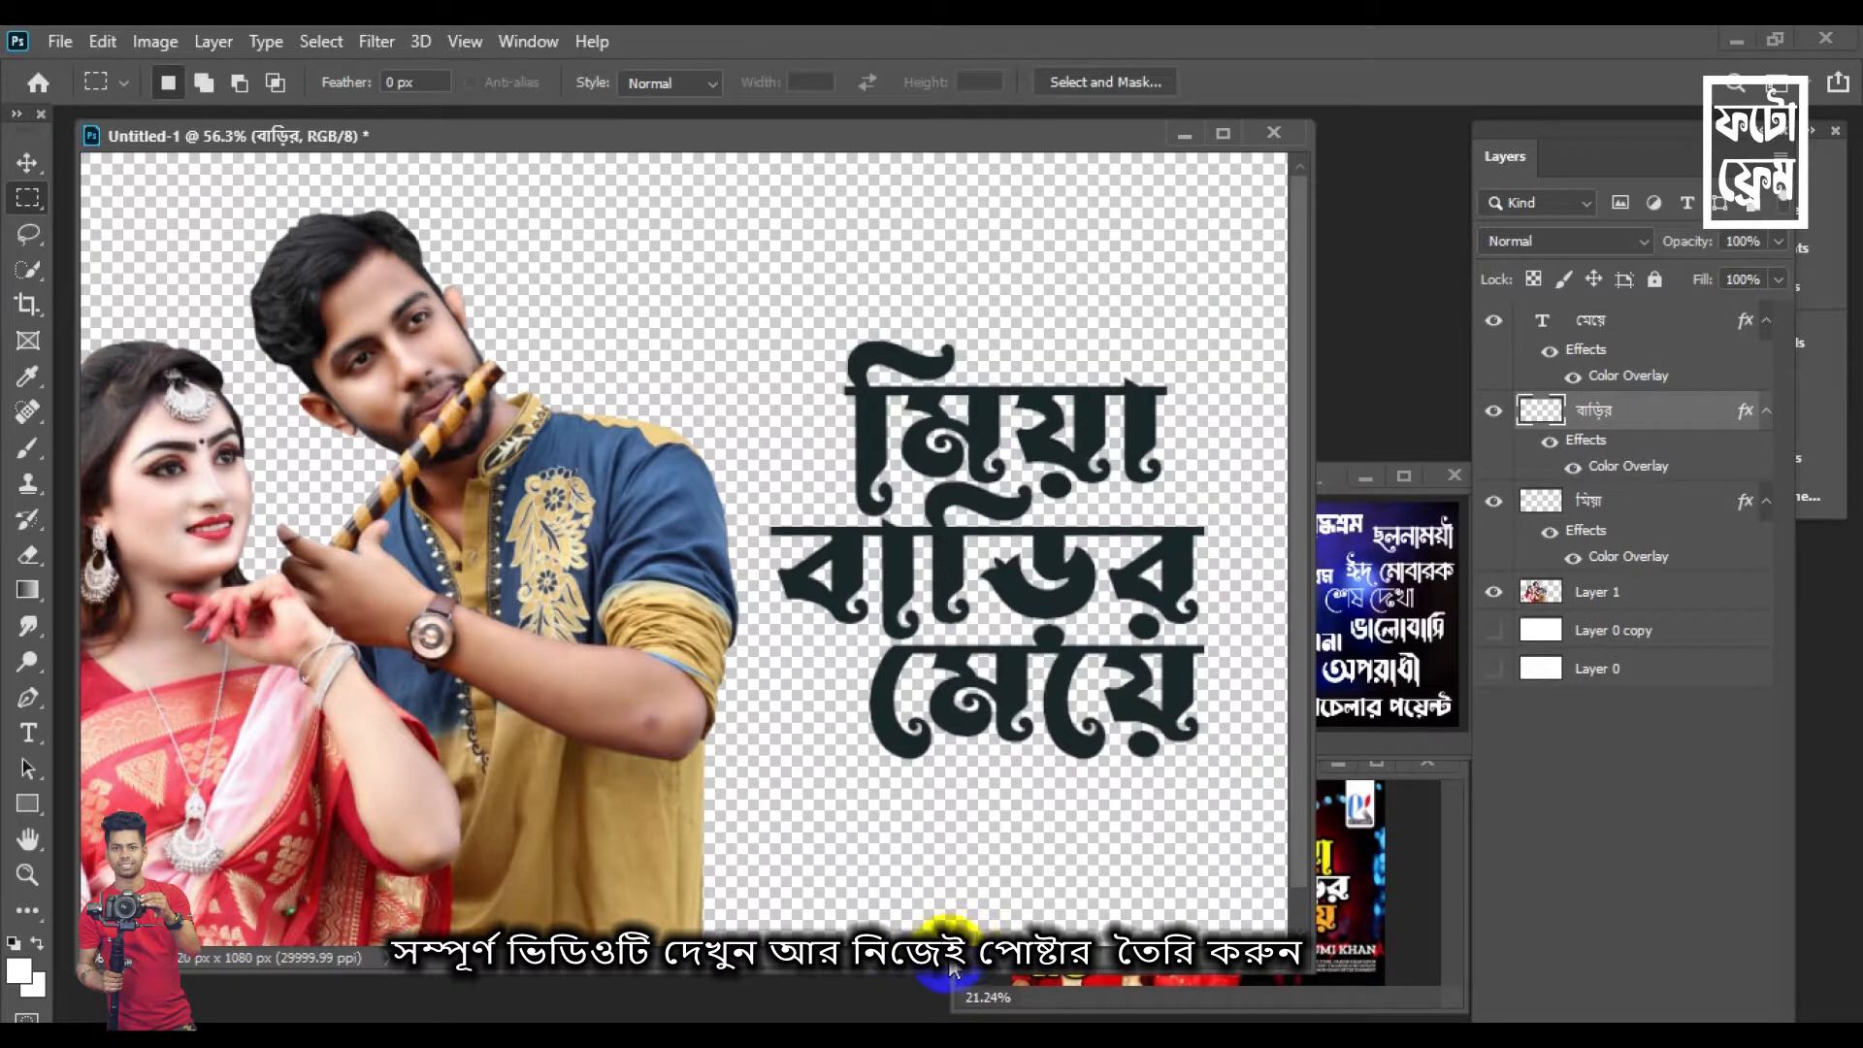
Shift the poster window aside and fit its canvas in view so the reference poster's title can be compared
click(1059, 975)
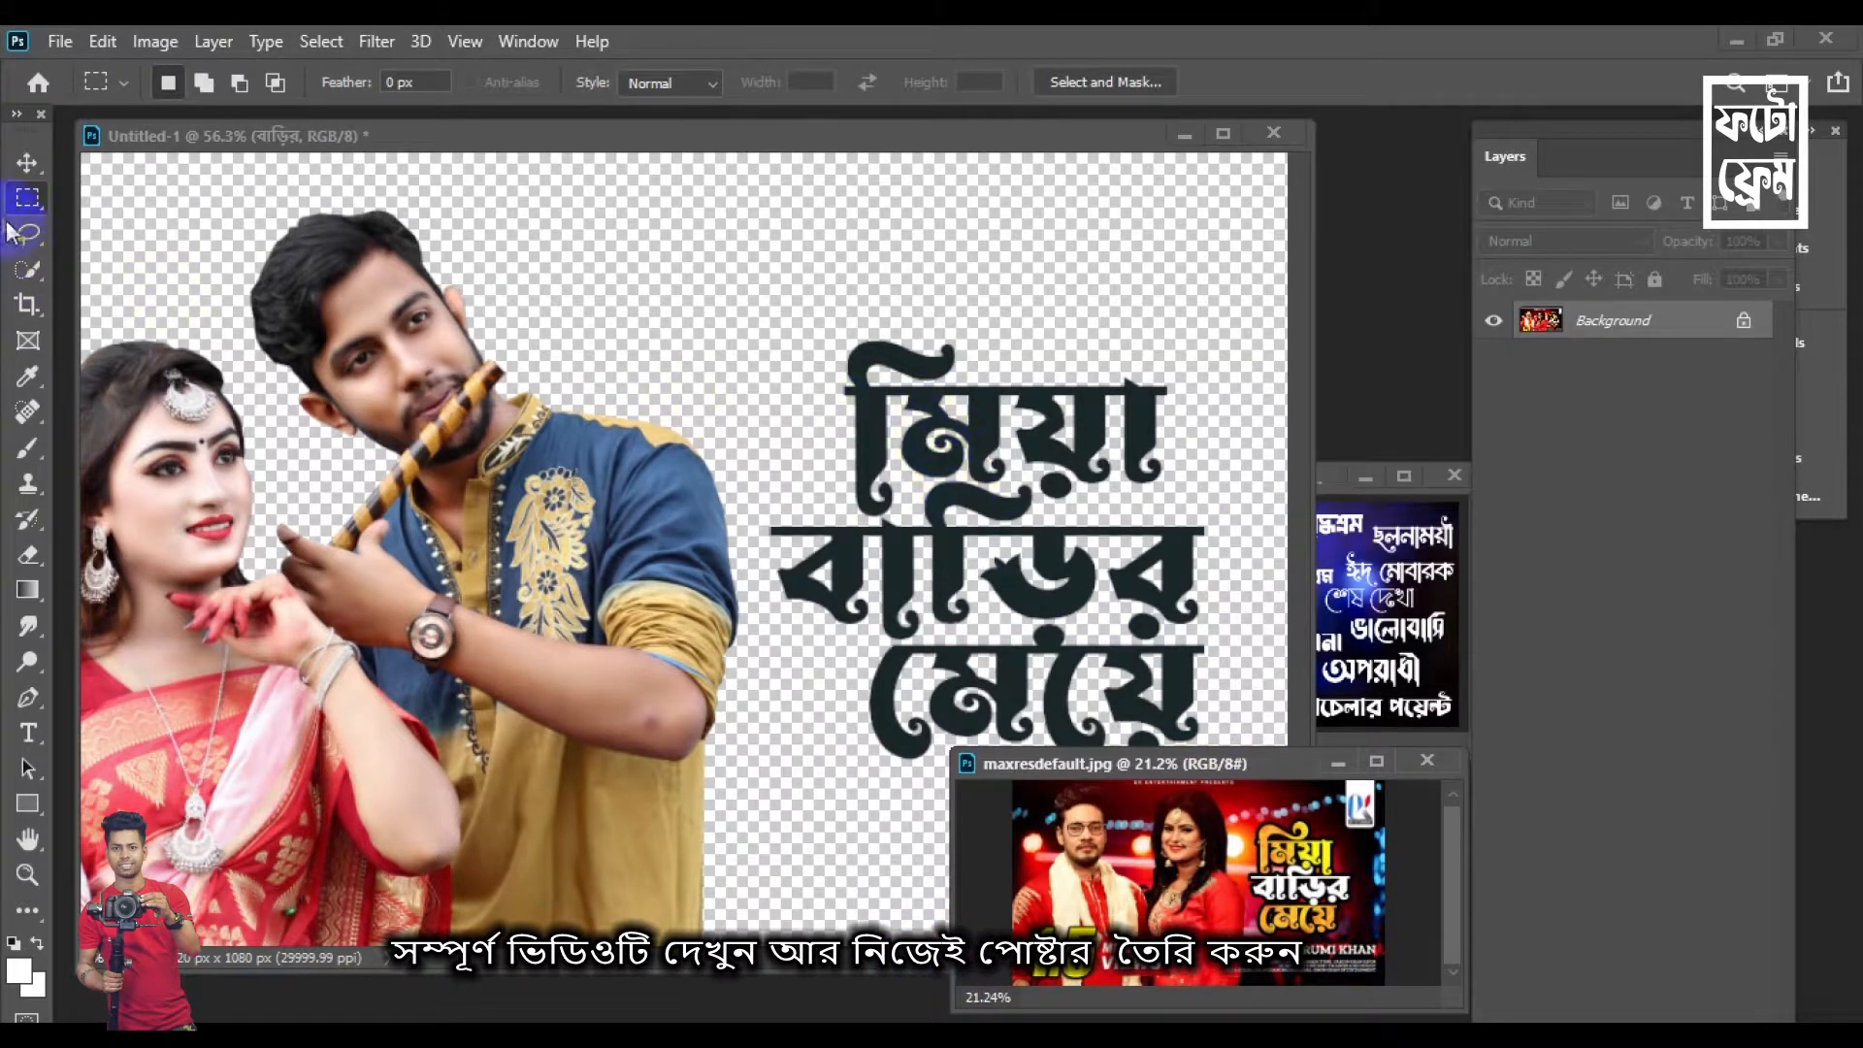
click(27, 162)
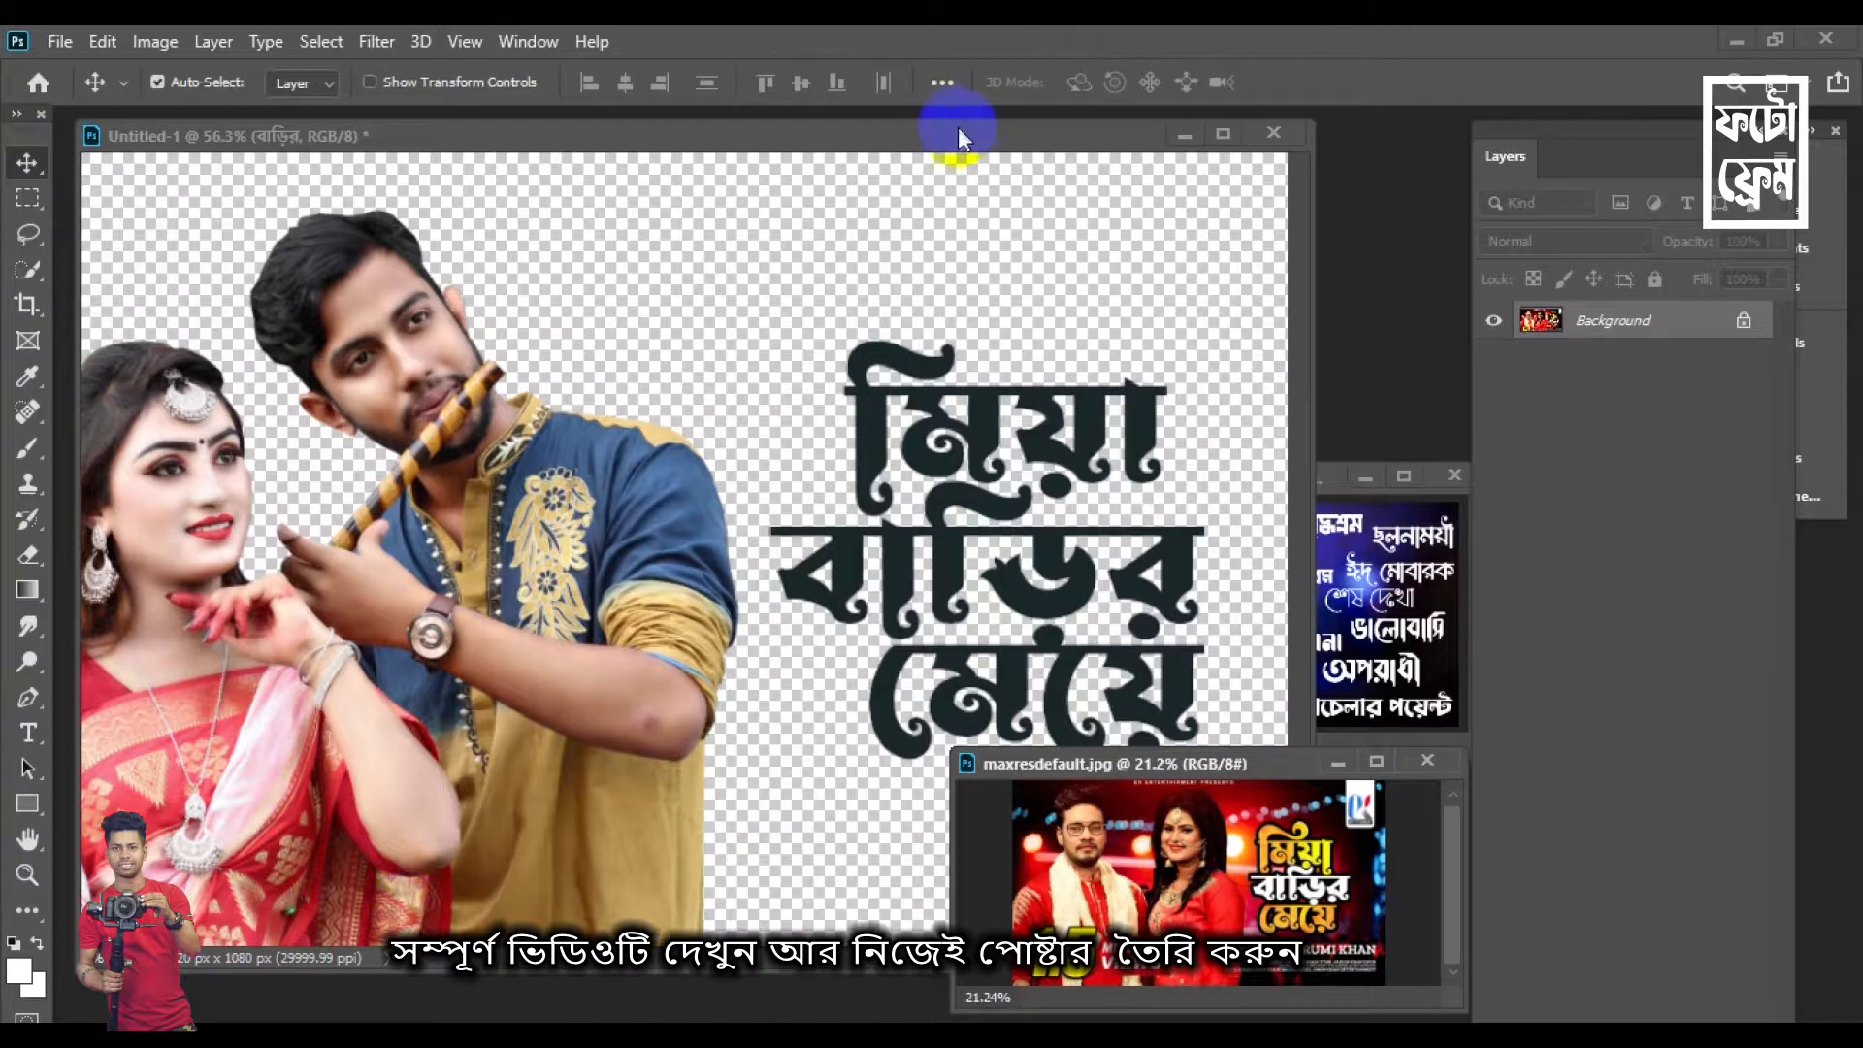
drag(958, 127, 845, 125)
scroll(548, 349, down, 3)
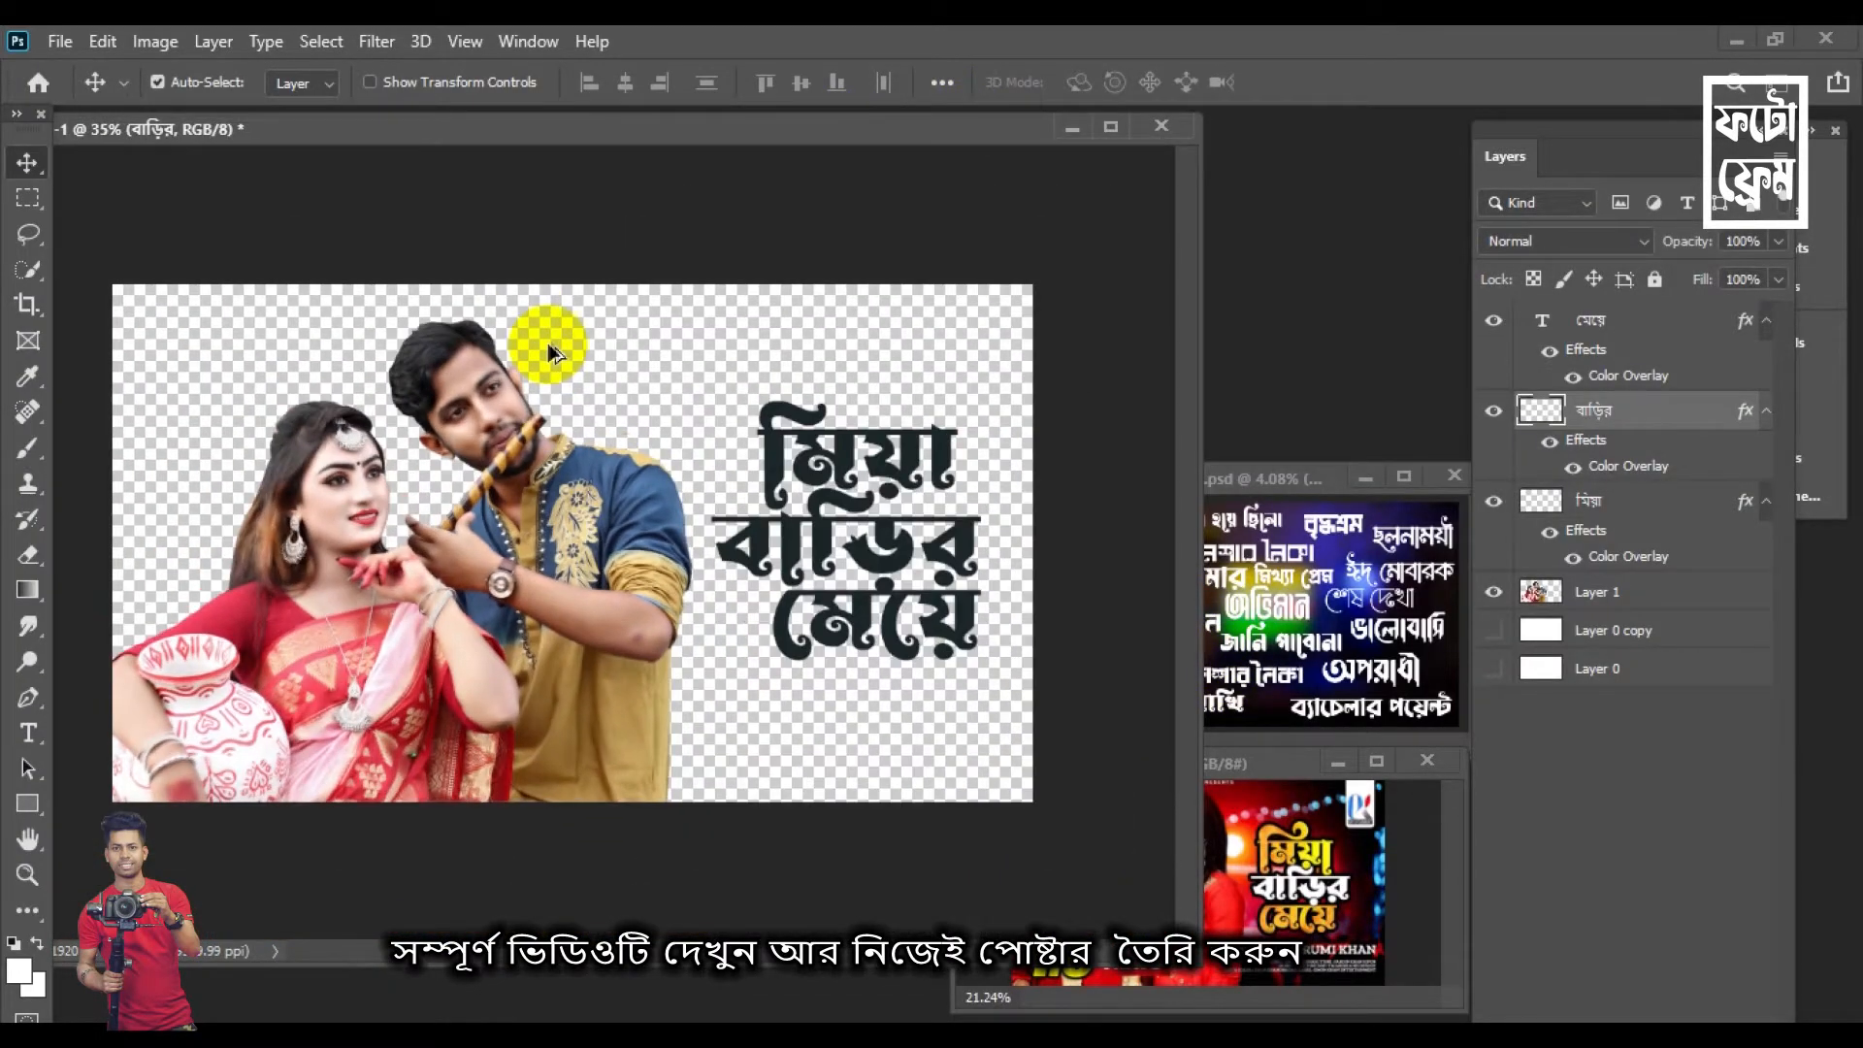
scroll(548, 345, up, 1)
Set the মিয়া layer's colour overlay to orange #fbb031, sampled from the reference poster's title
click(1307, 768)
click(983, 449)
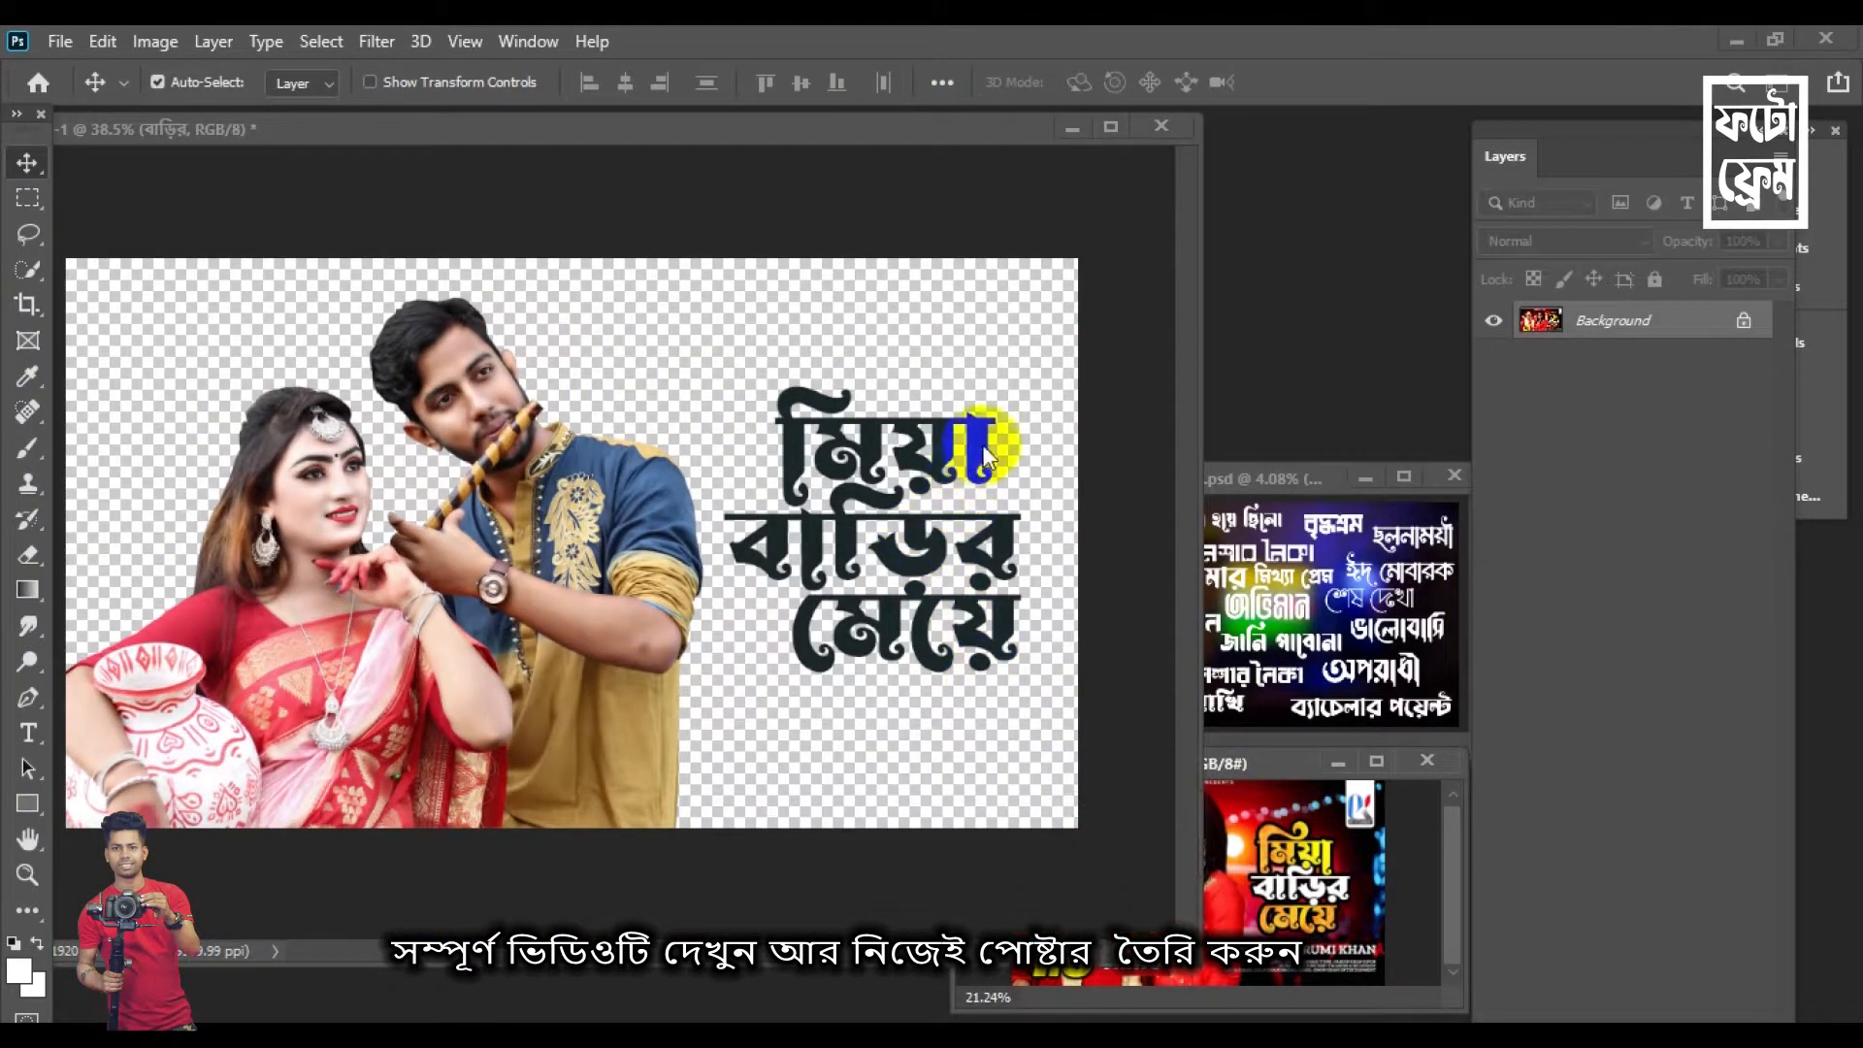
click(1670, 352)
click(1692, 512)
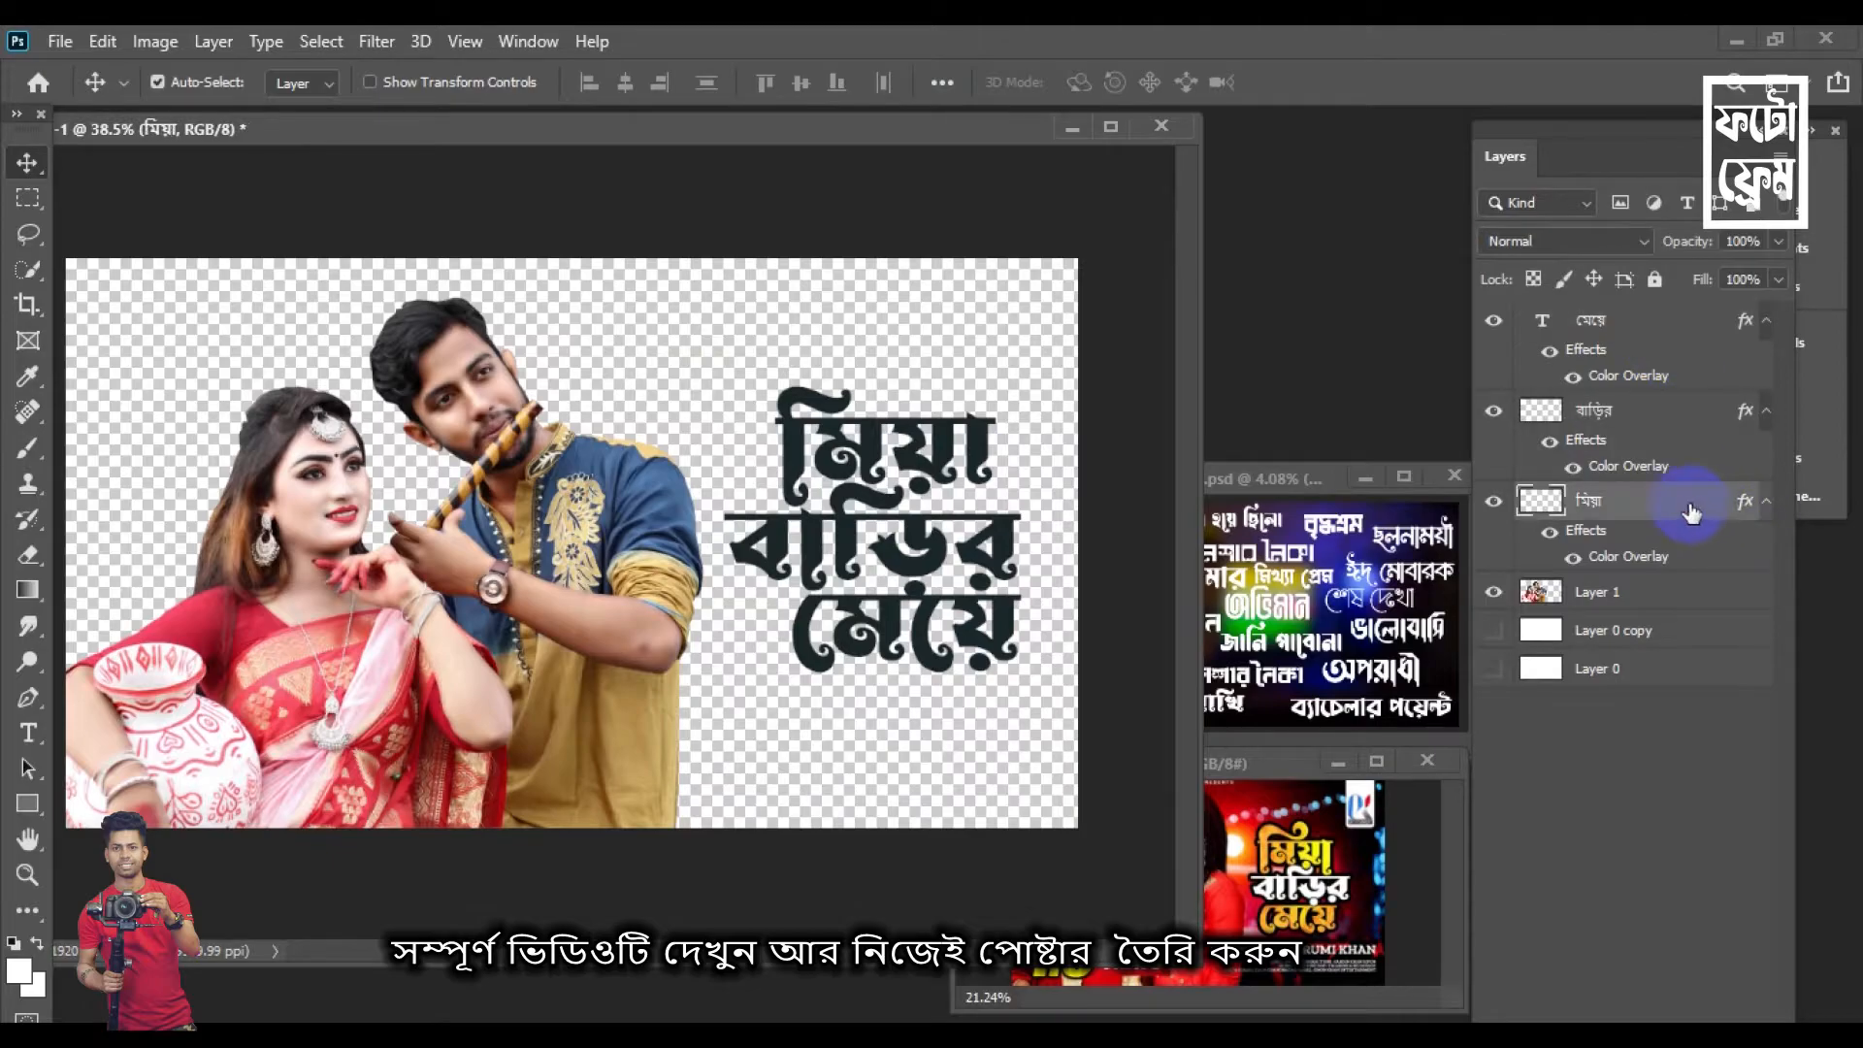
double_click(1685, 512)
drag(990, 366, 1258, 146)
drag(783, 134, 564, 137)
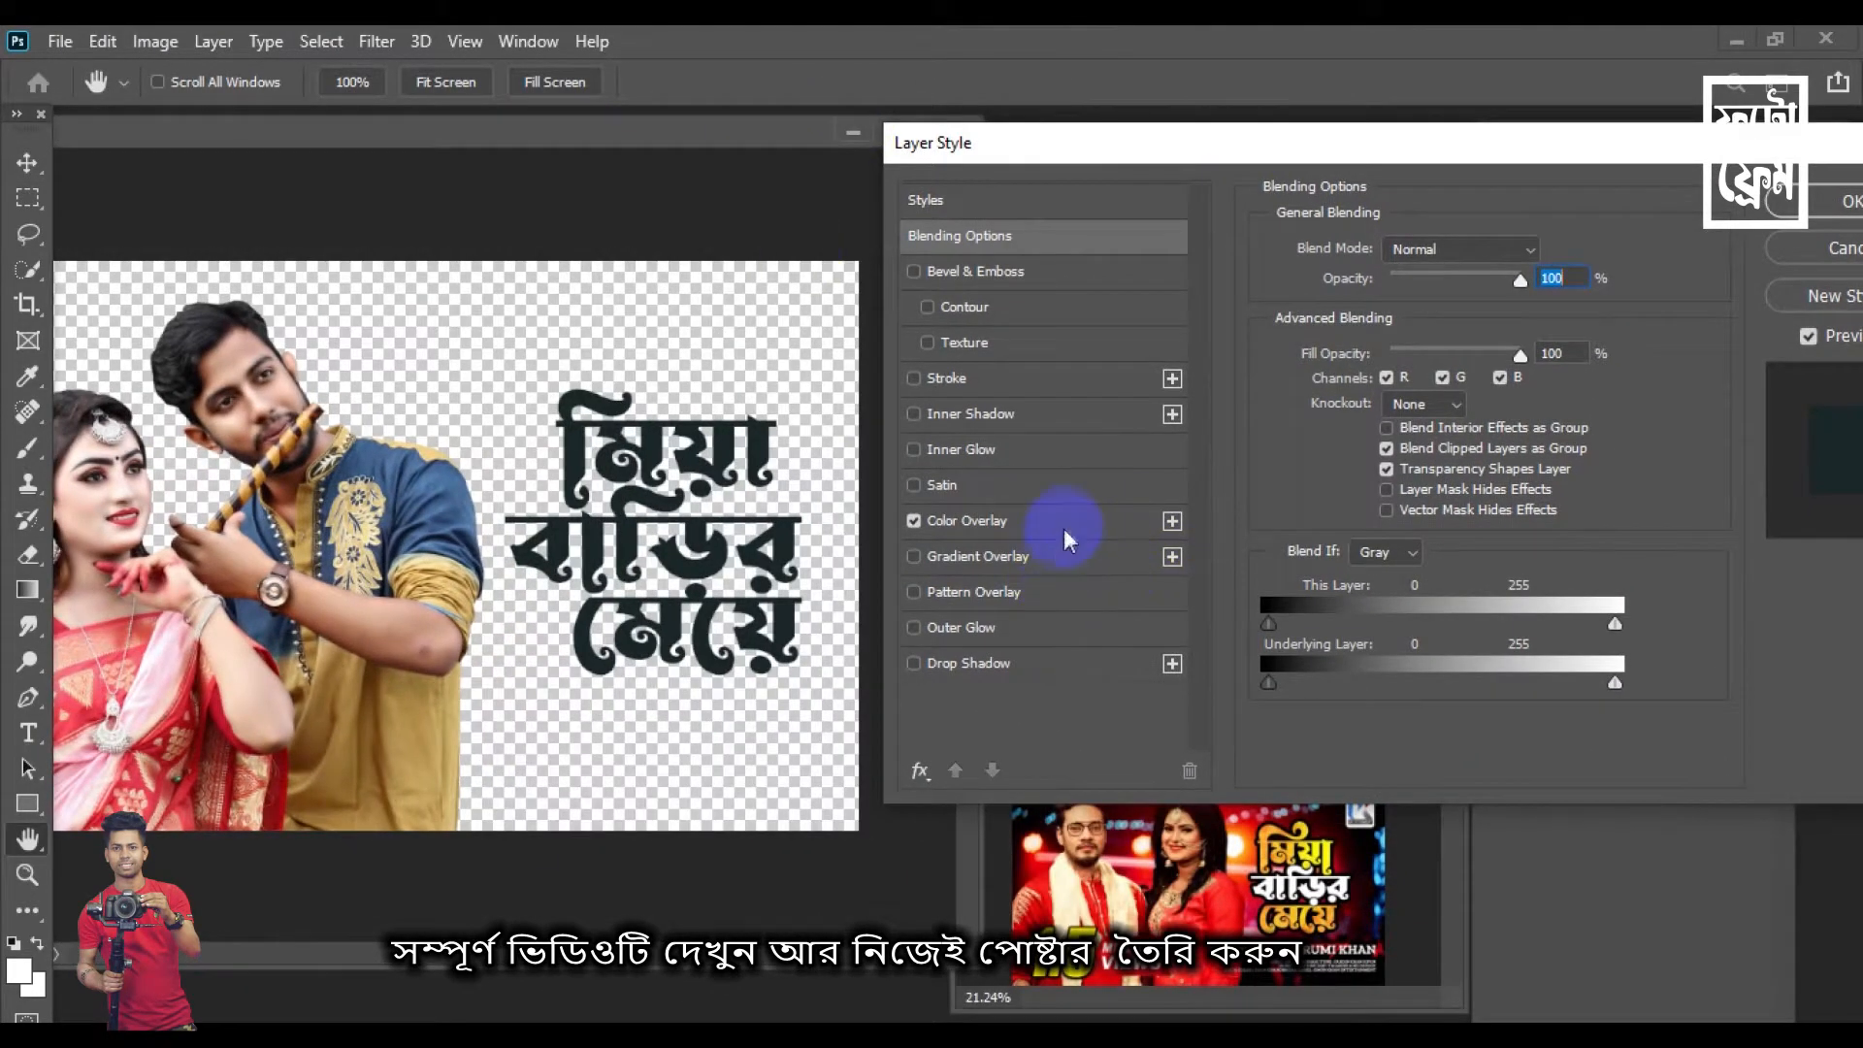
click(1064, 532)
click(1547, 254)
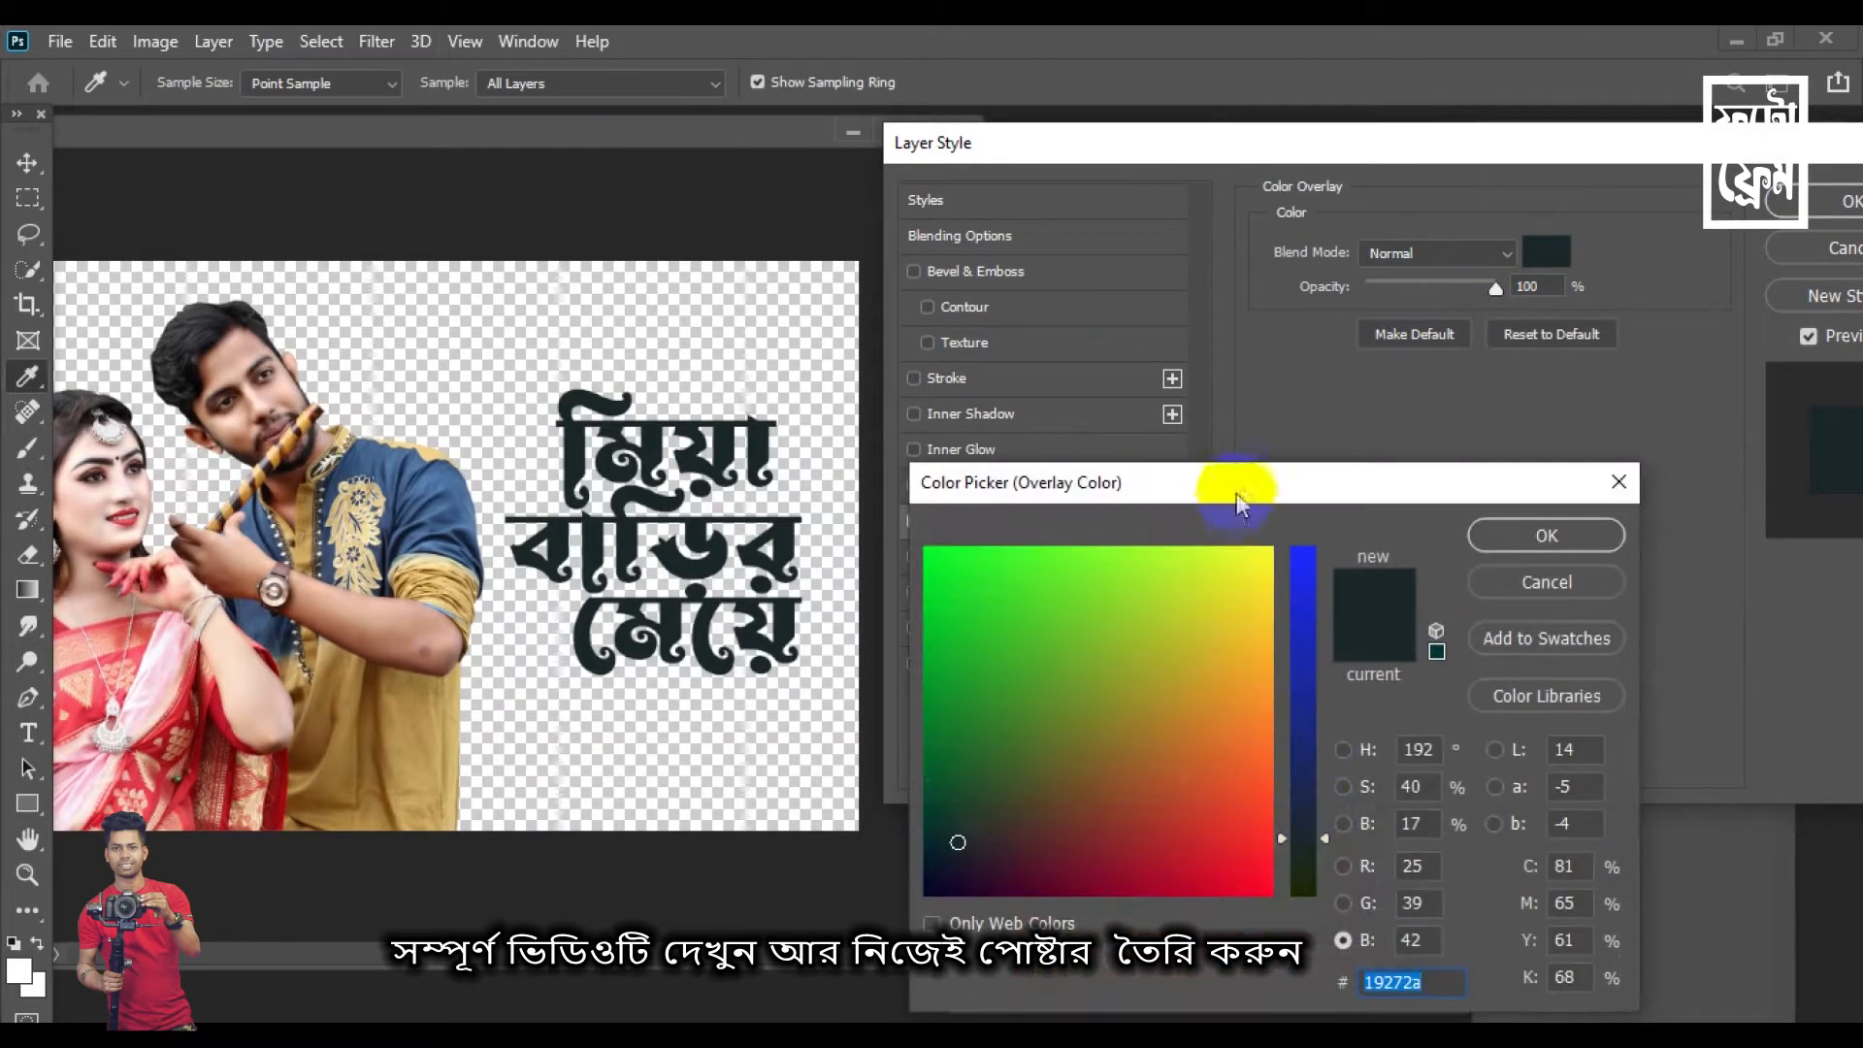
drag(1239, 482, 1530, 217)
click(1266, 833)
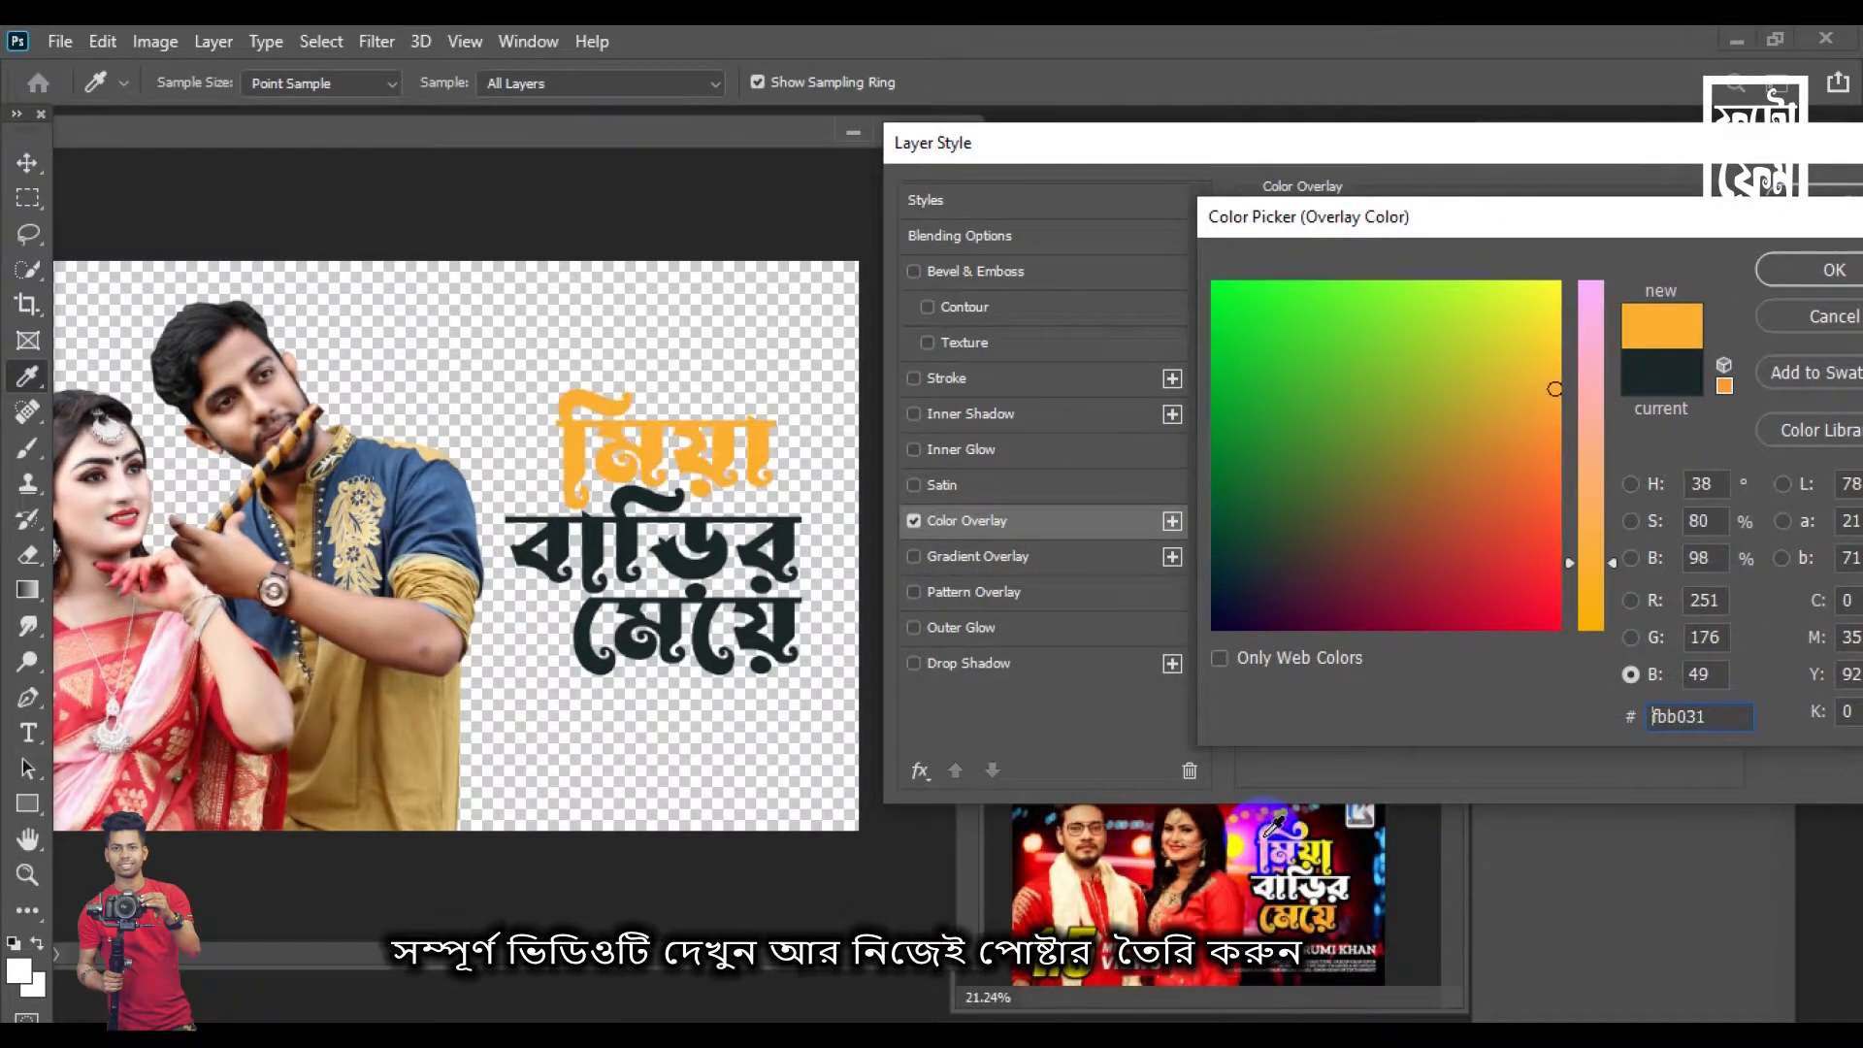
key(Return)
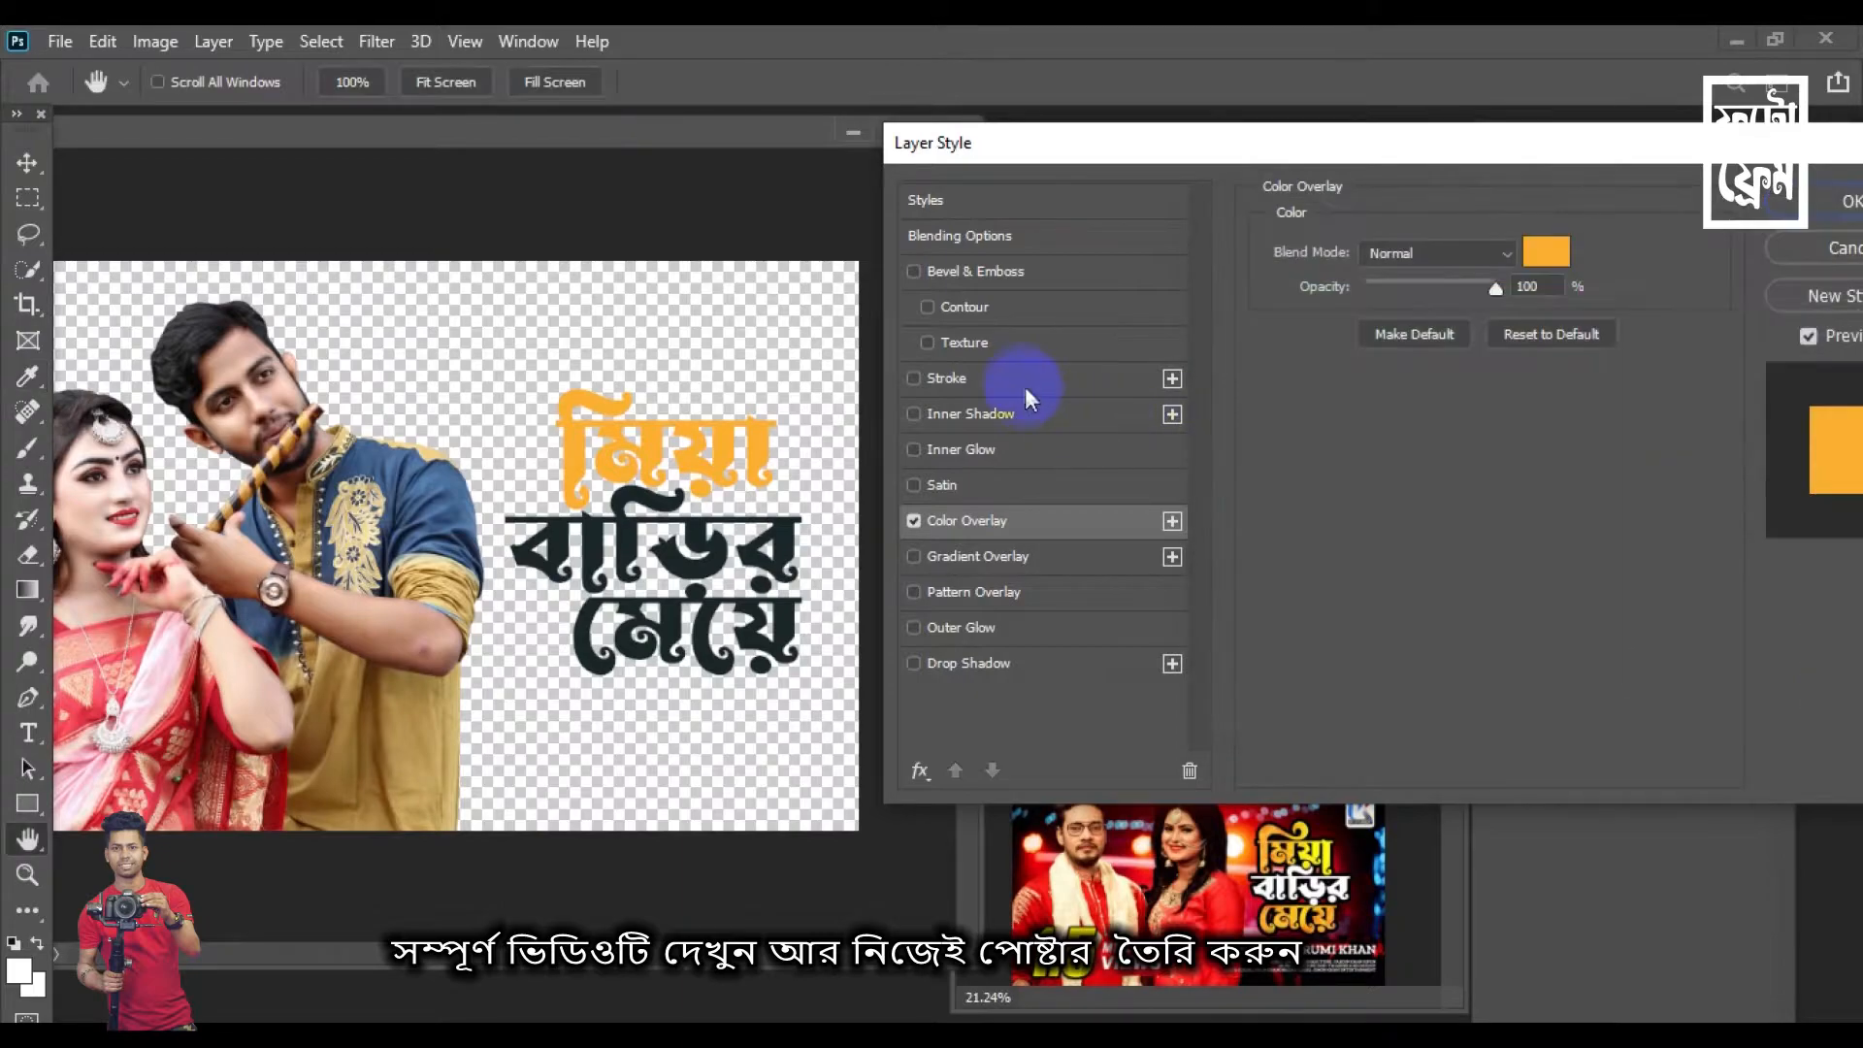
Add a black stroke positioned Outside to মিয়া and adjust the size of the outside stroke on বাড়ির
click(1023, 380)
drag(1368, 249, 1378, 254)
click(1402, 280)
click(1428, 303)
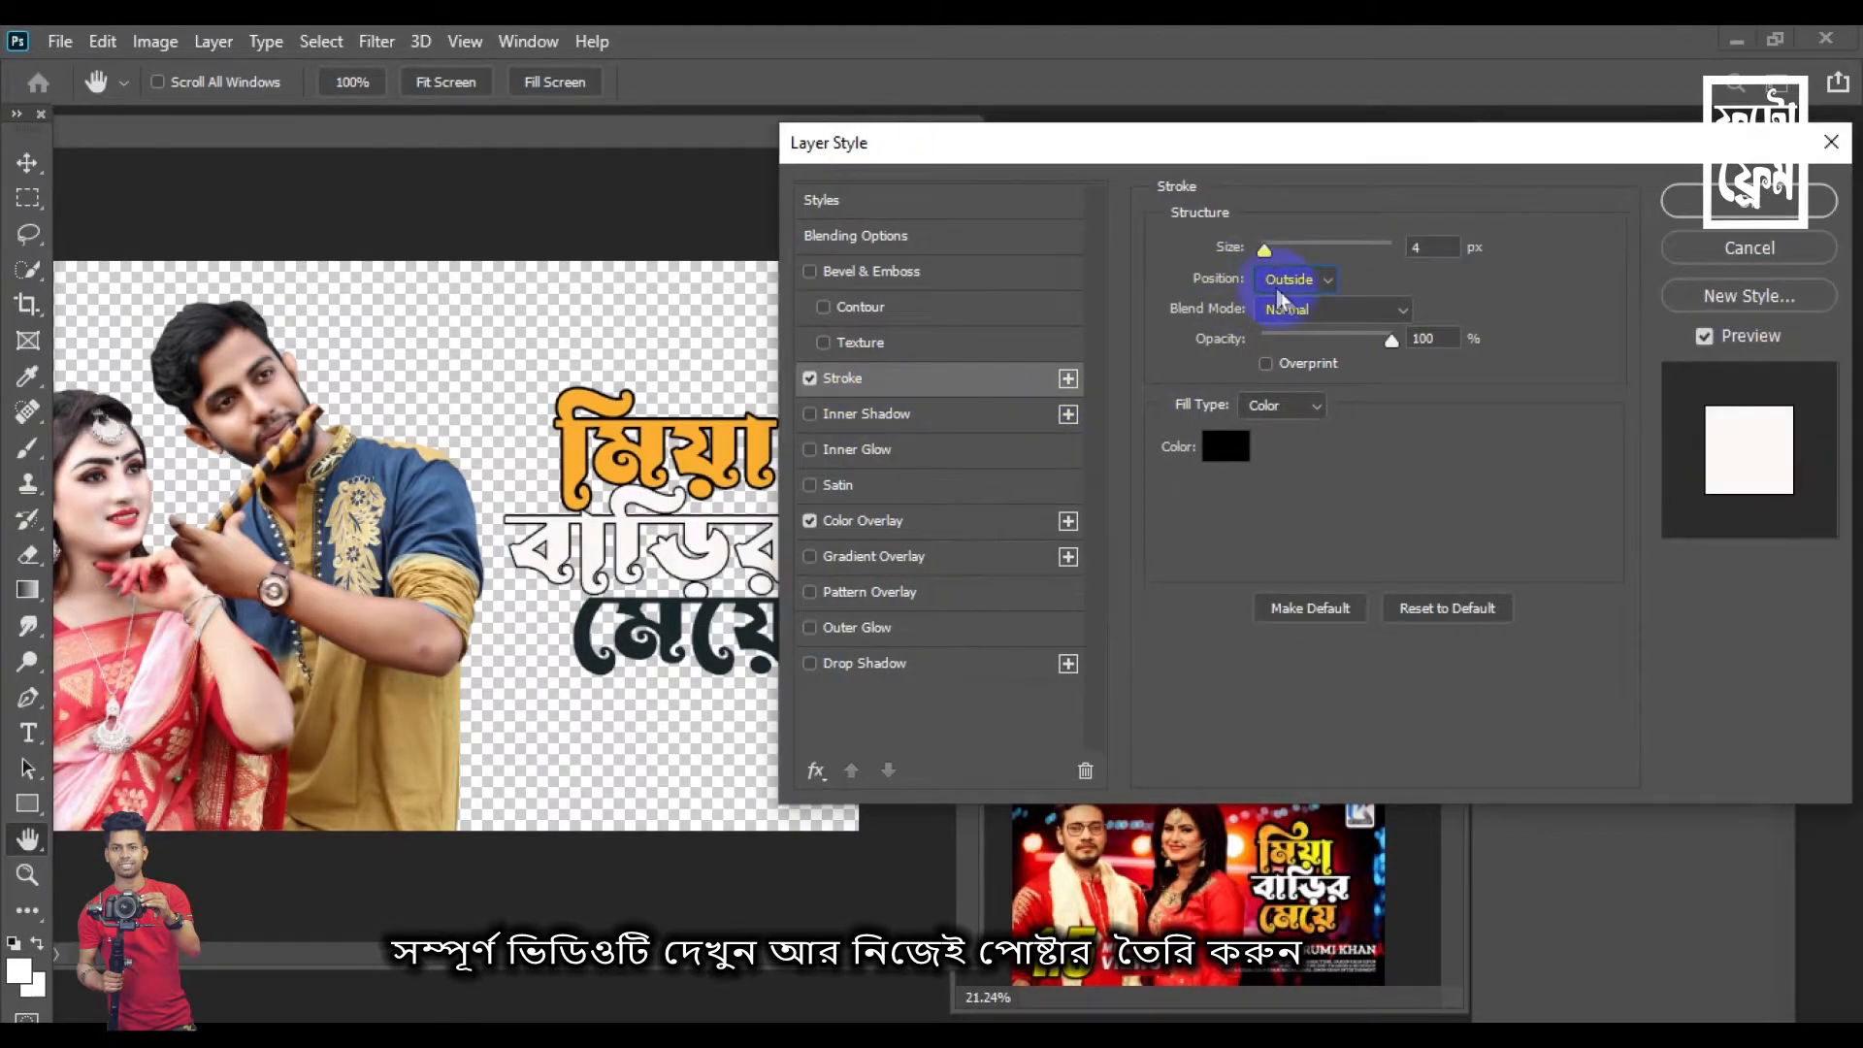
drag(1268, 255, 1273, 250)
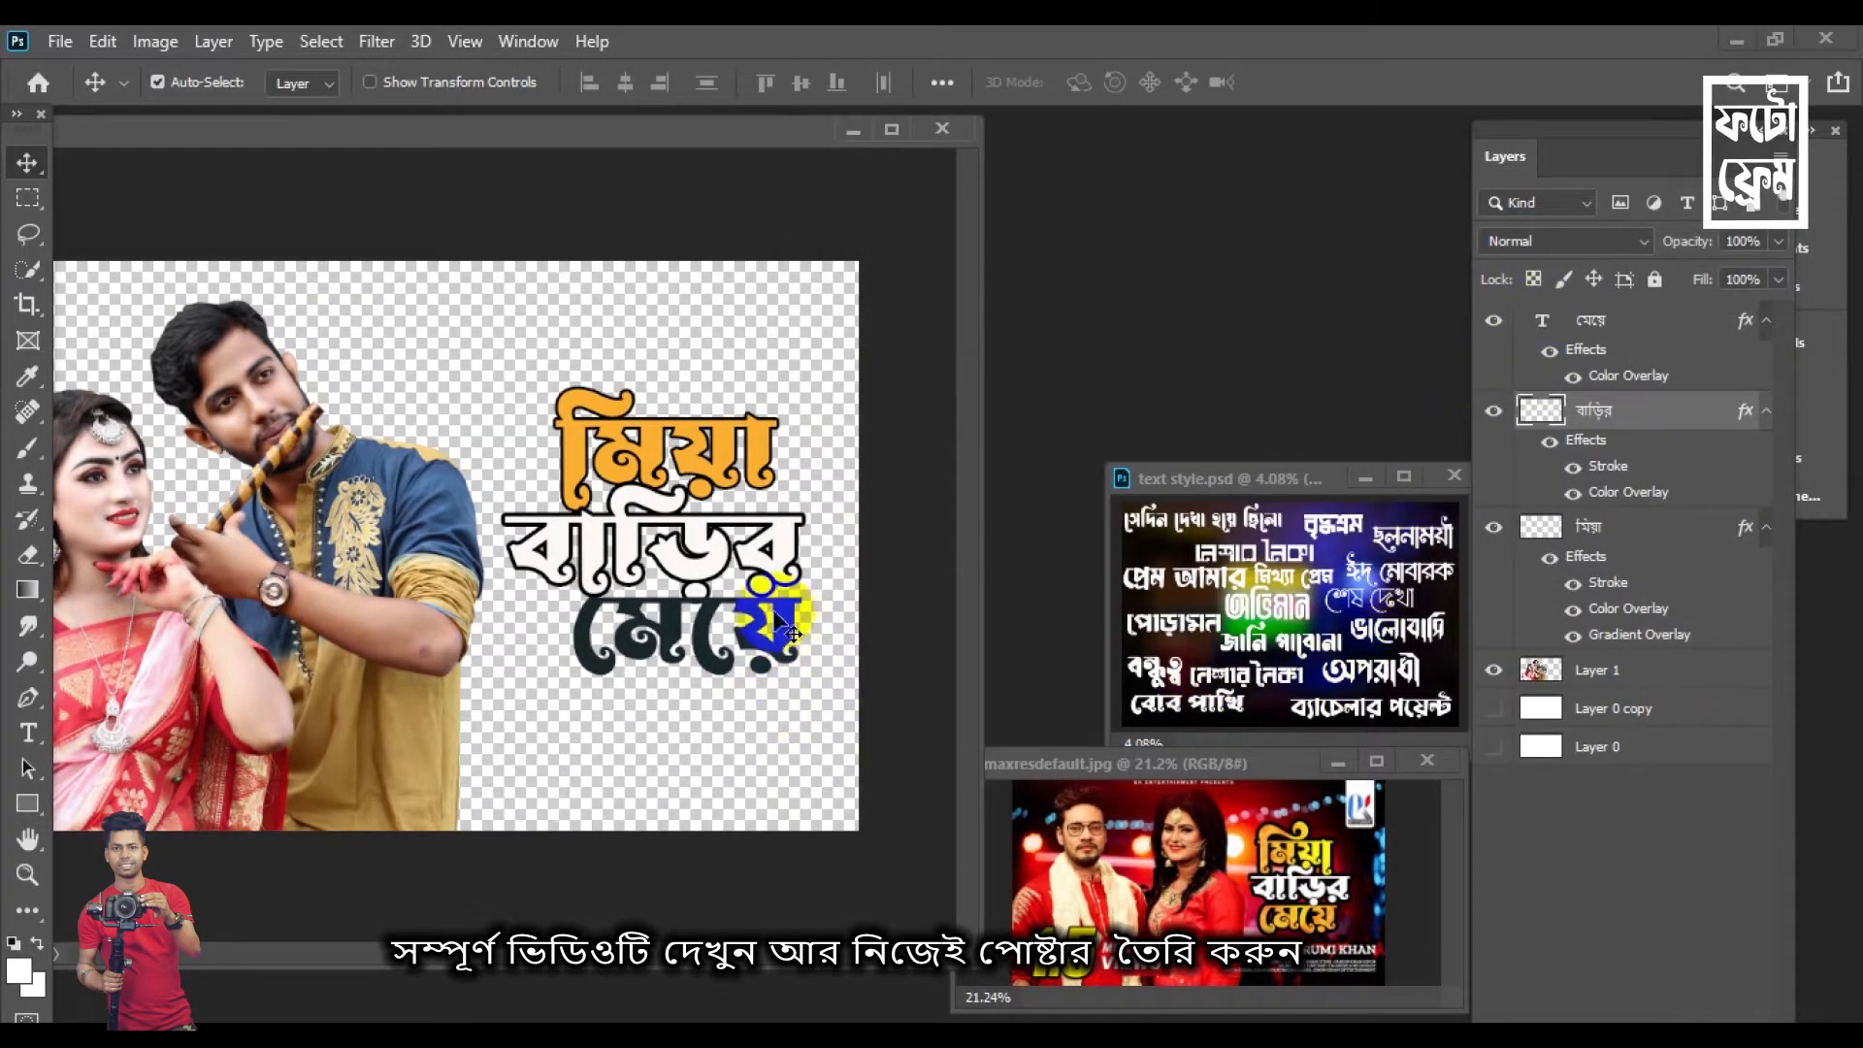
Change the colour overlay of মেয়ে to the orange sampled from the মিয়া lettering
click(798, 628)
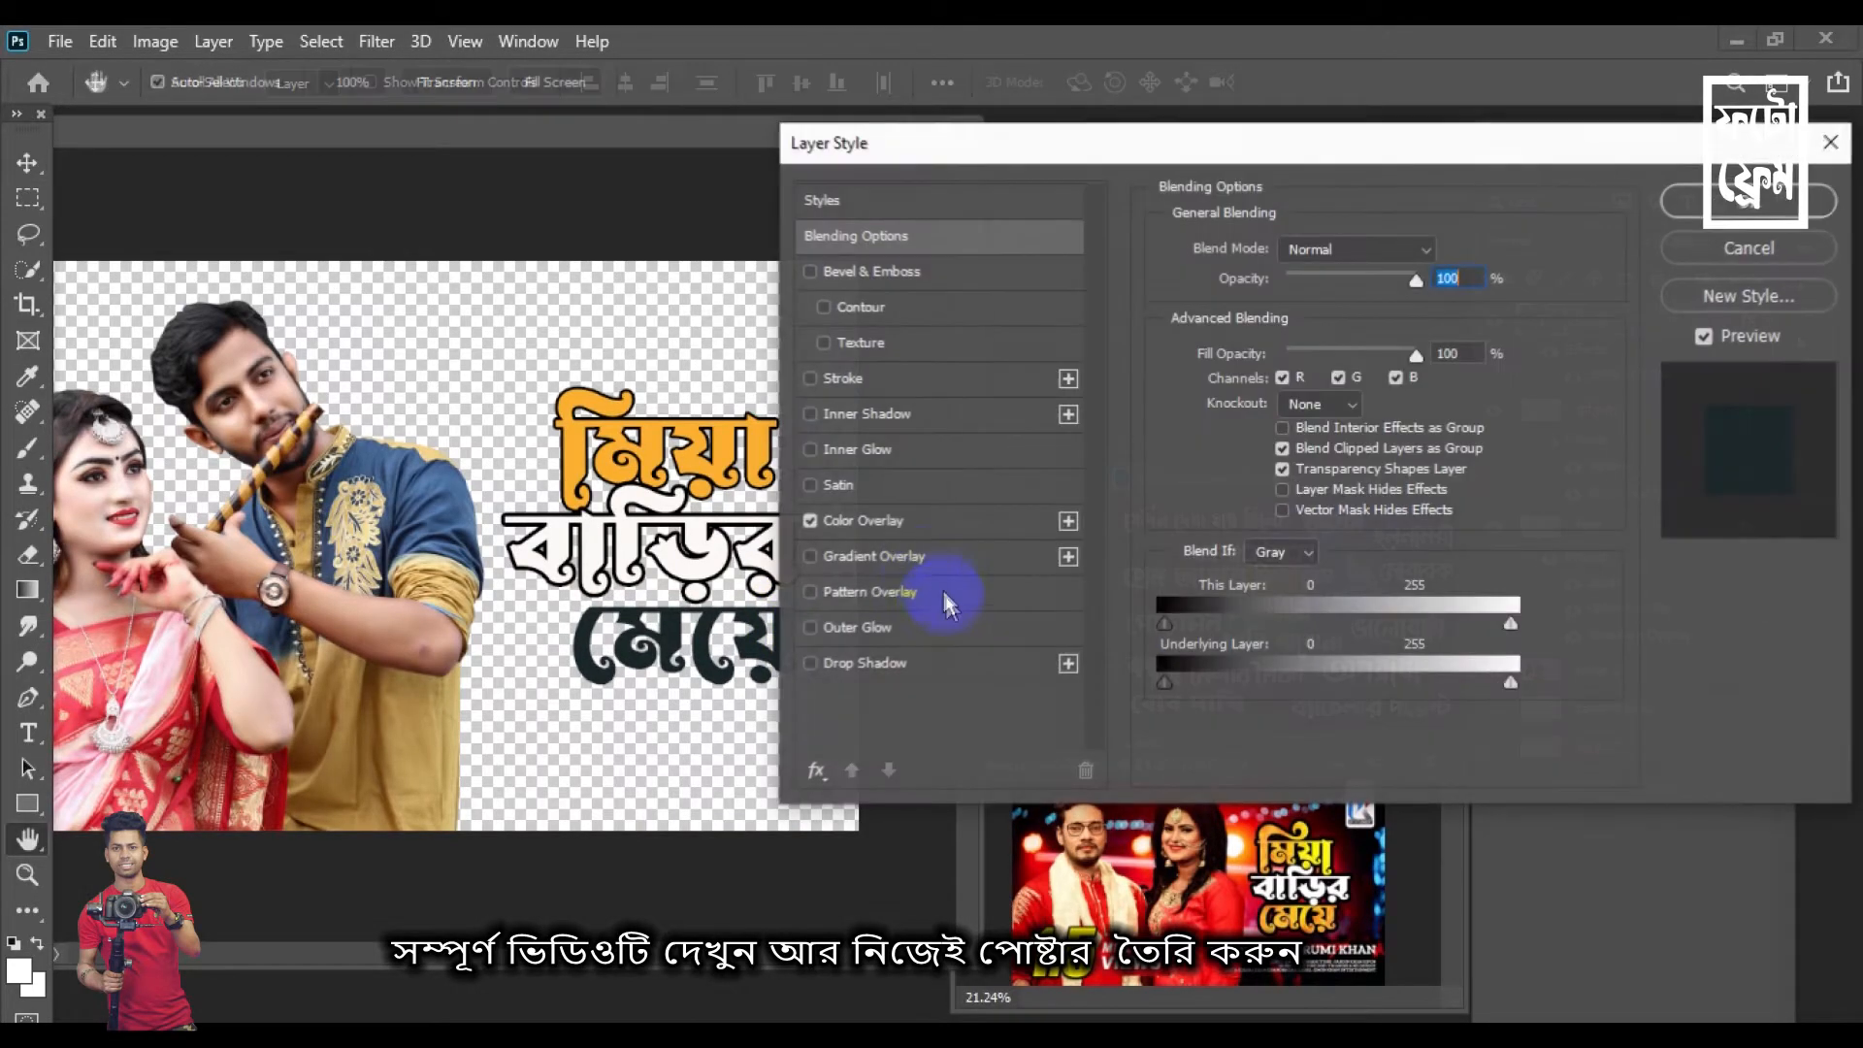
click(912, 520)
click(1416, 254)
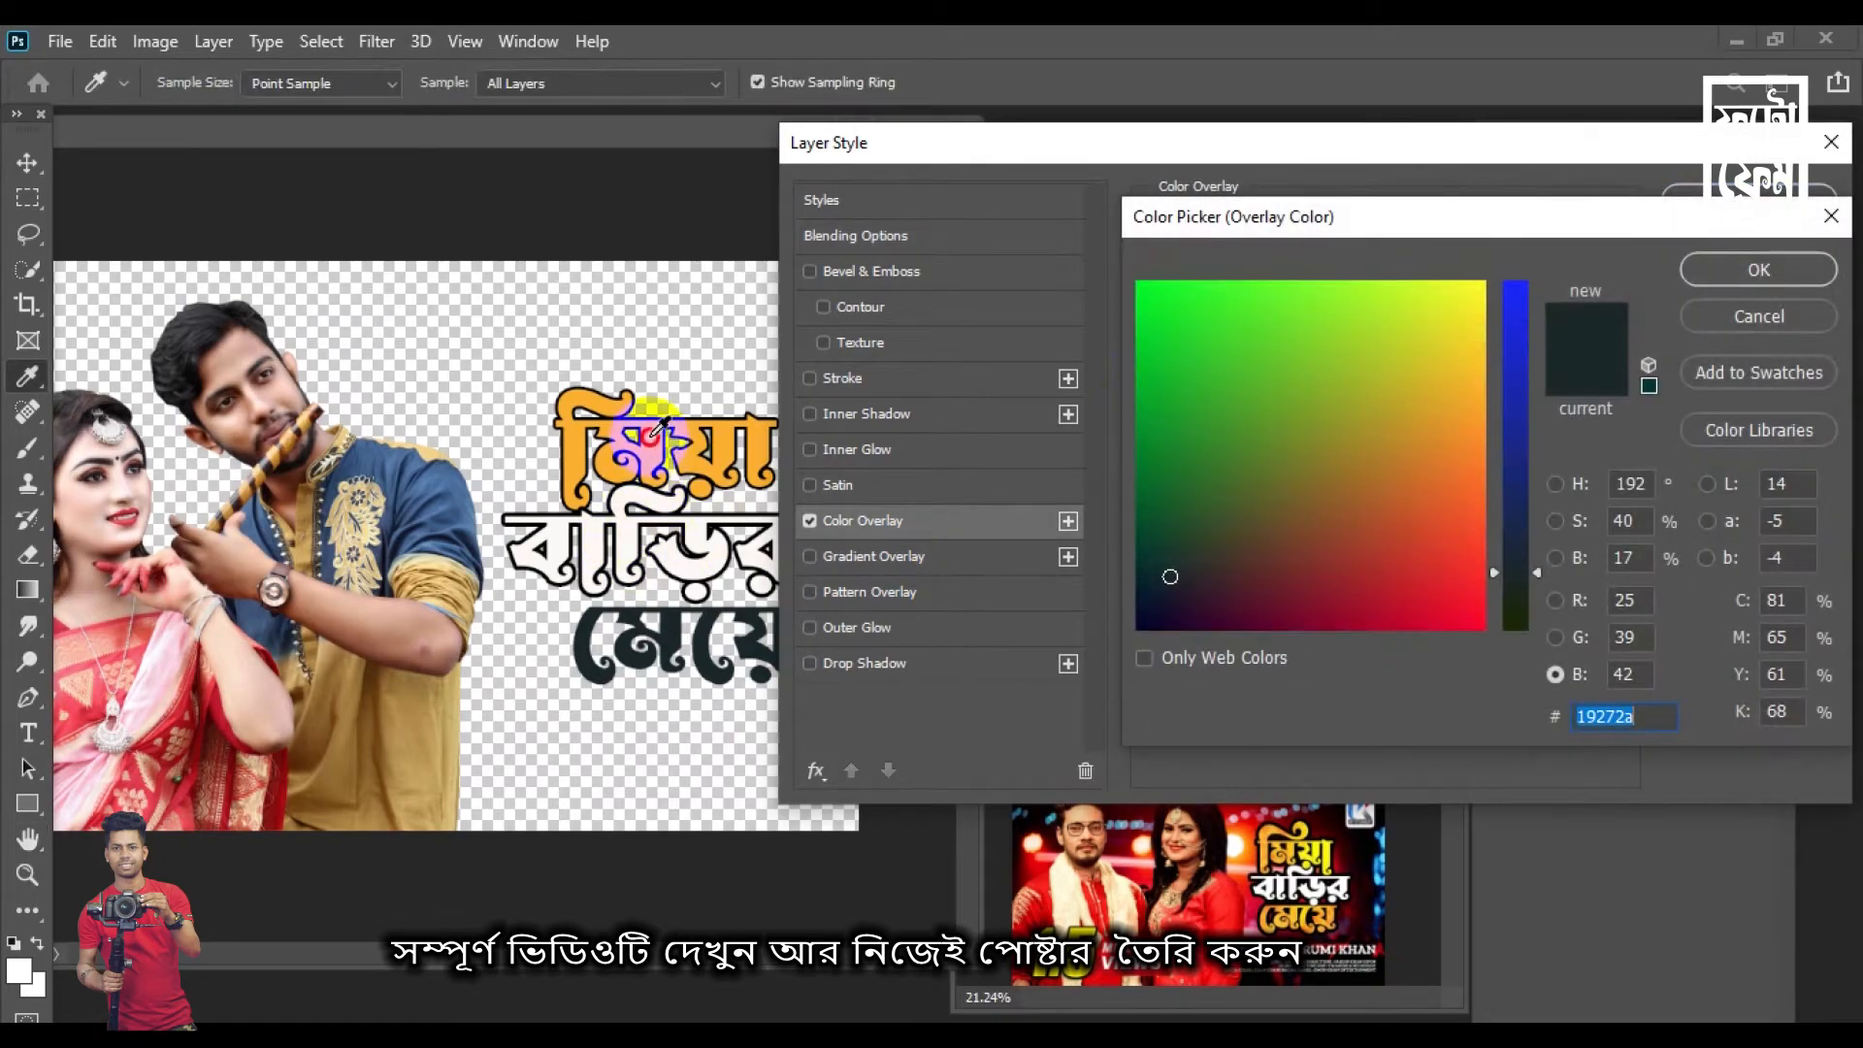
click(682, 450)
click(1747, 270)
Add a black 6 px stroke positioned Outside to মেয়ে and apply the layer style
click(937, 378)
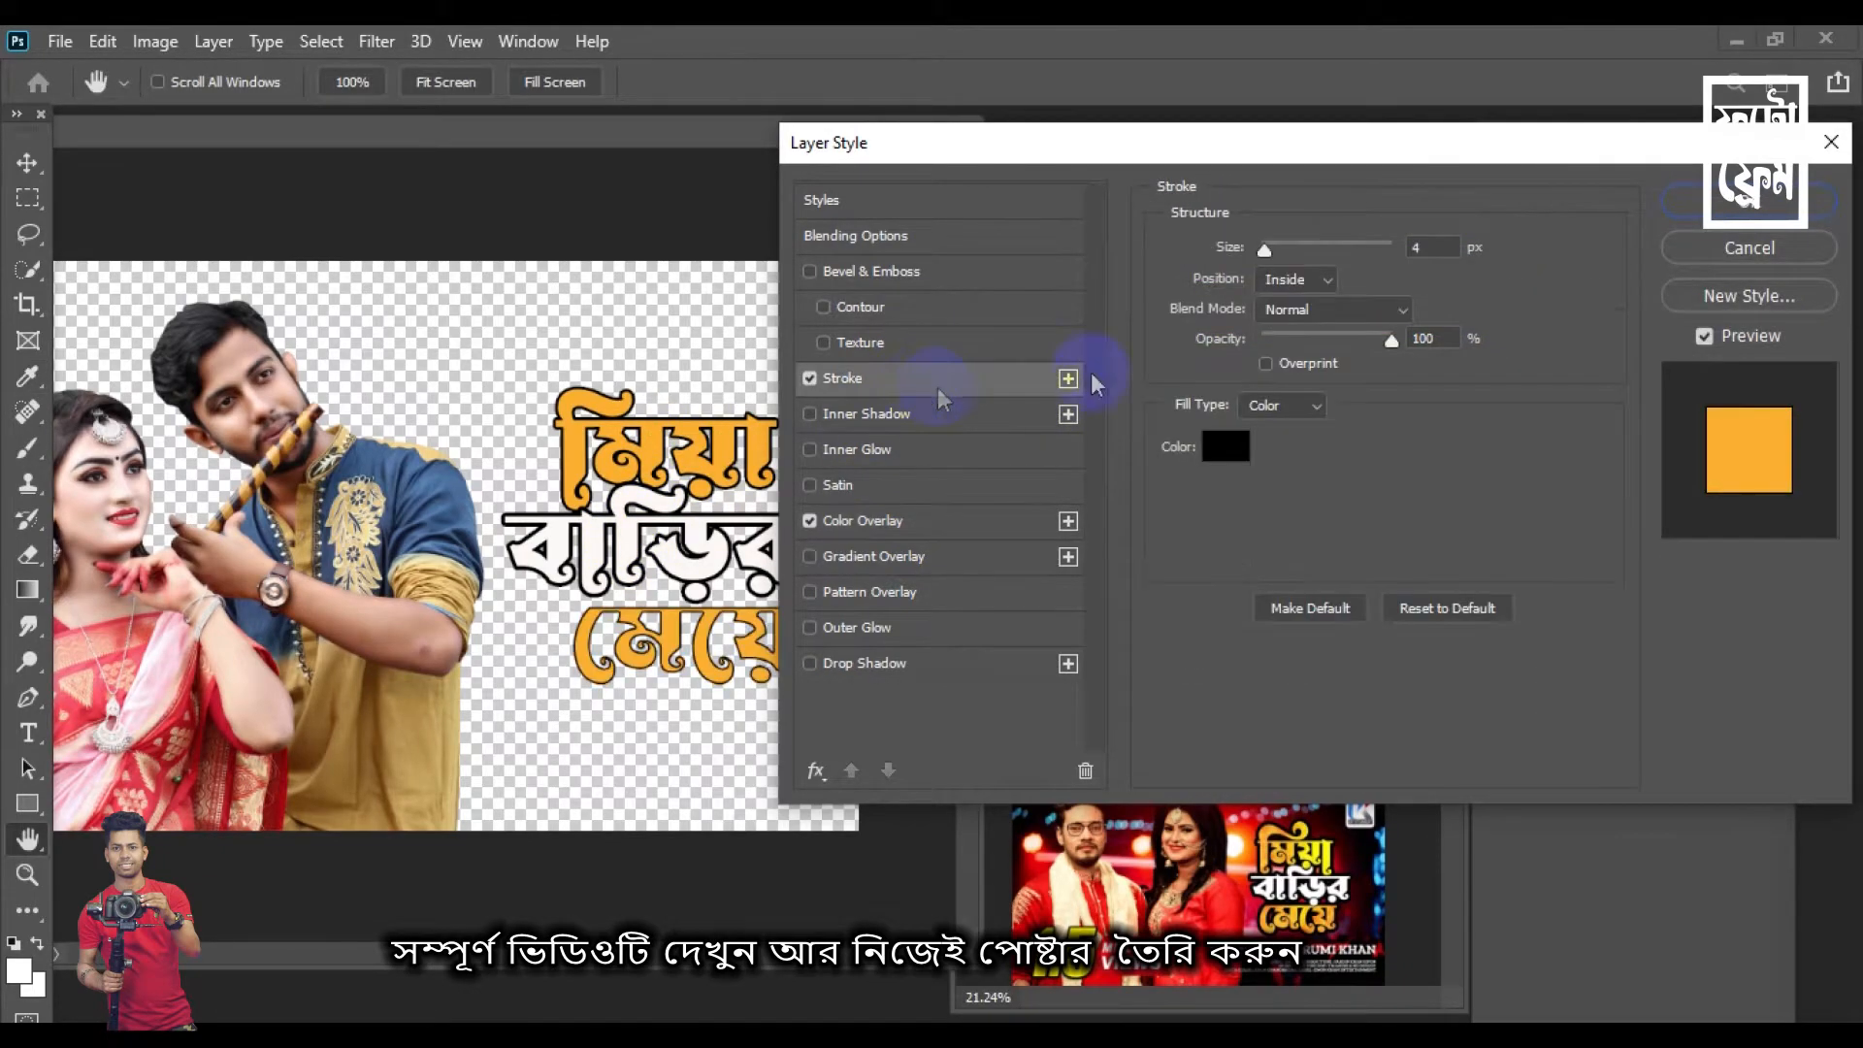
click(1301, 303)
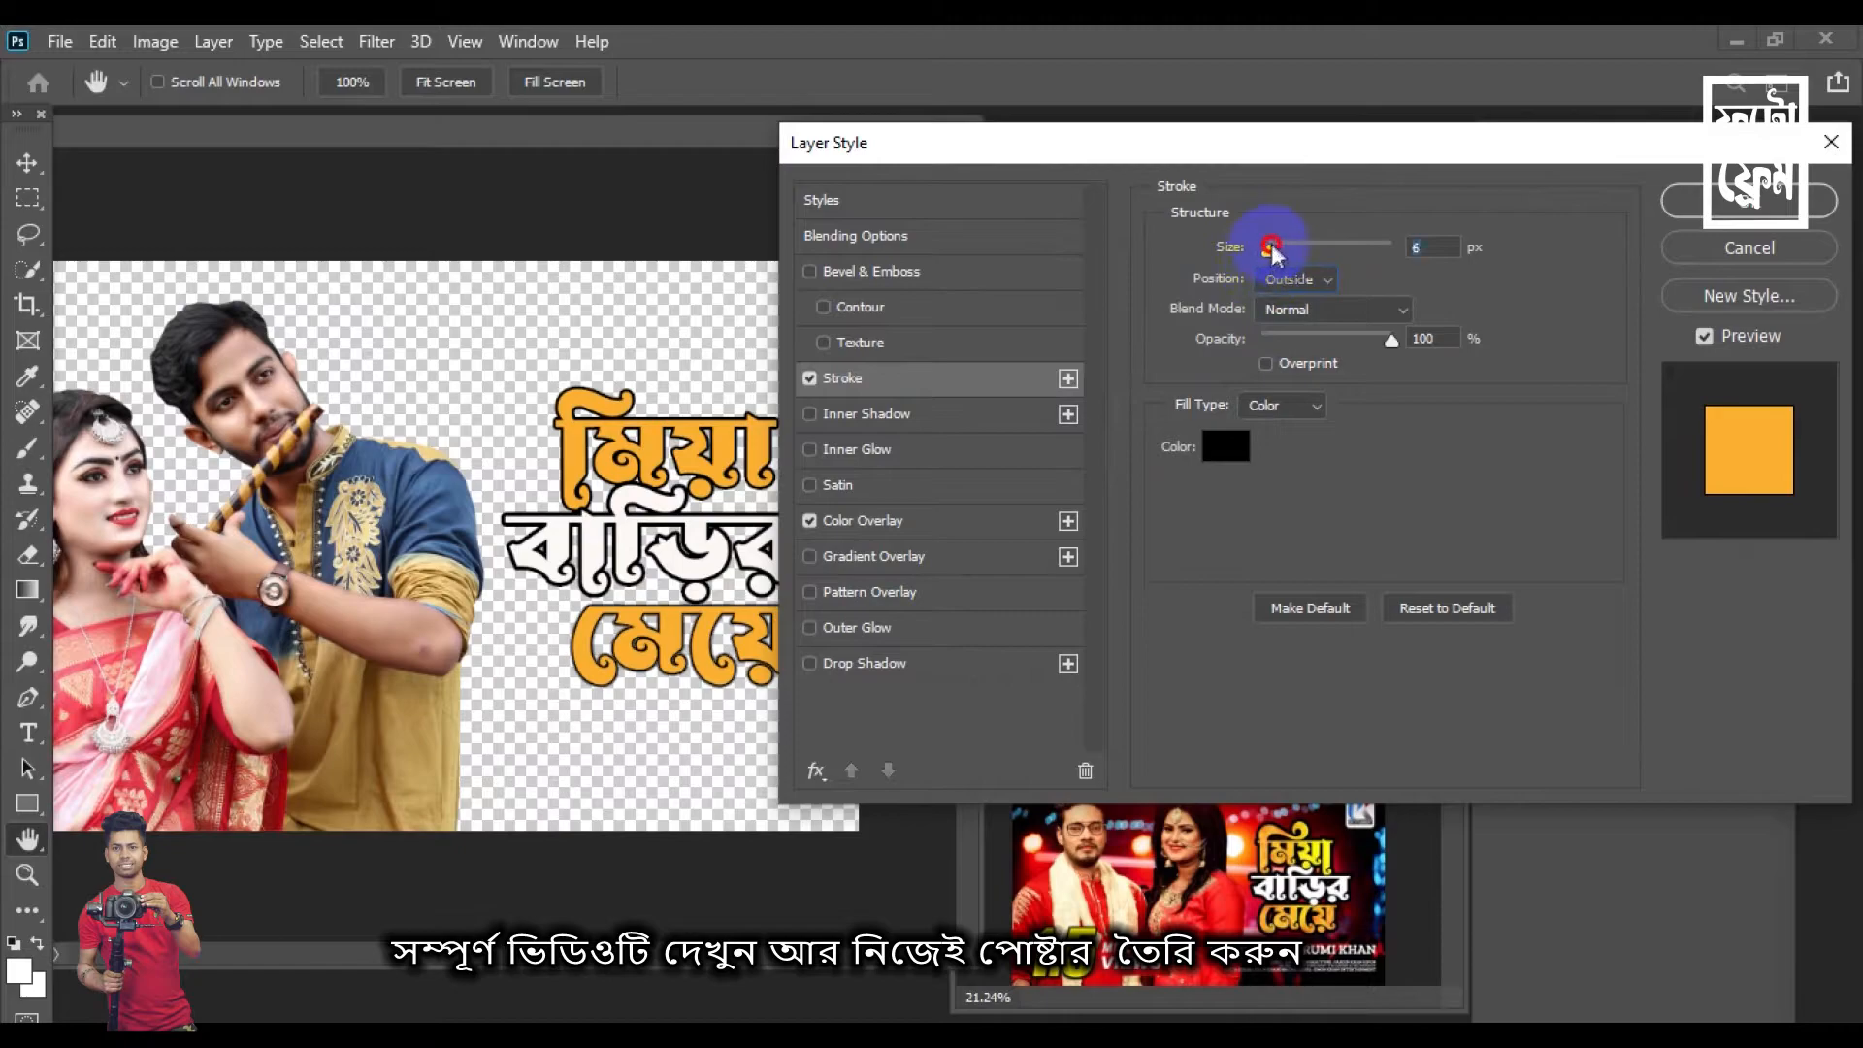
drag(1265, 249, 1269, 250)
click(1730, 202)
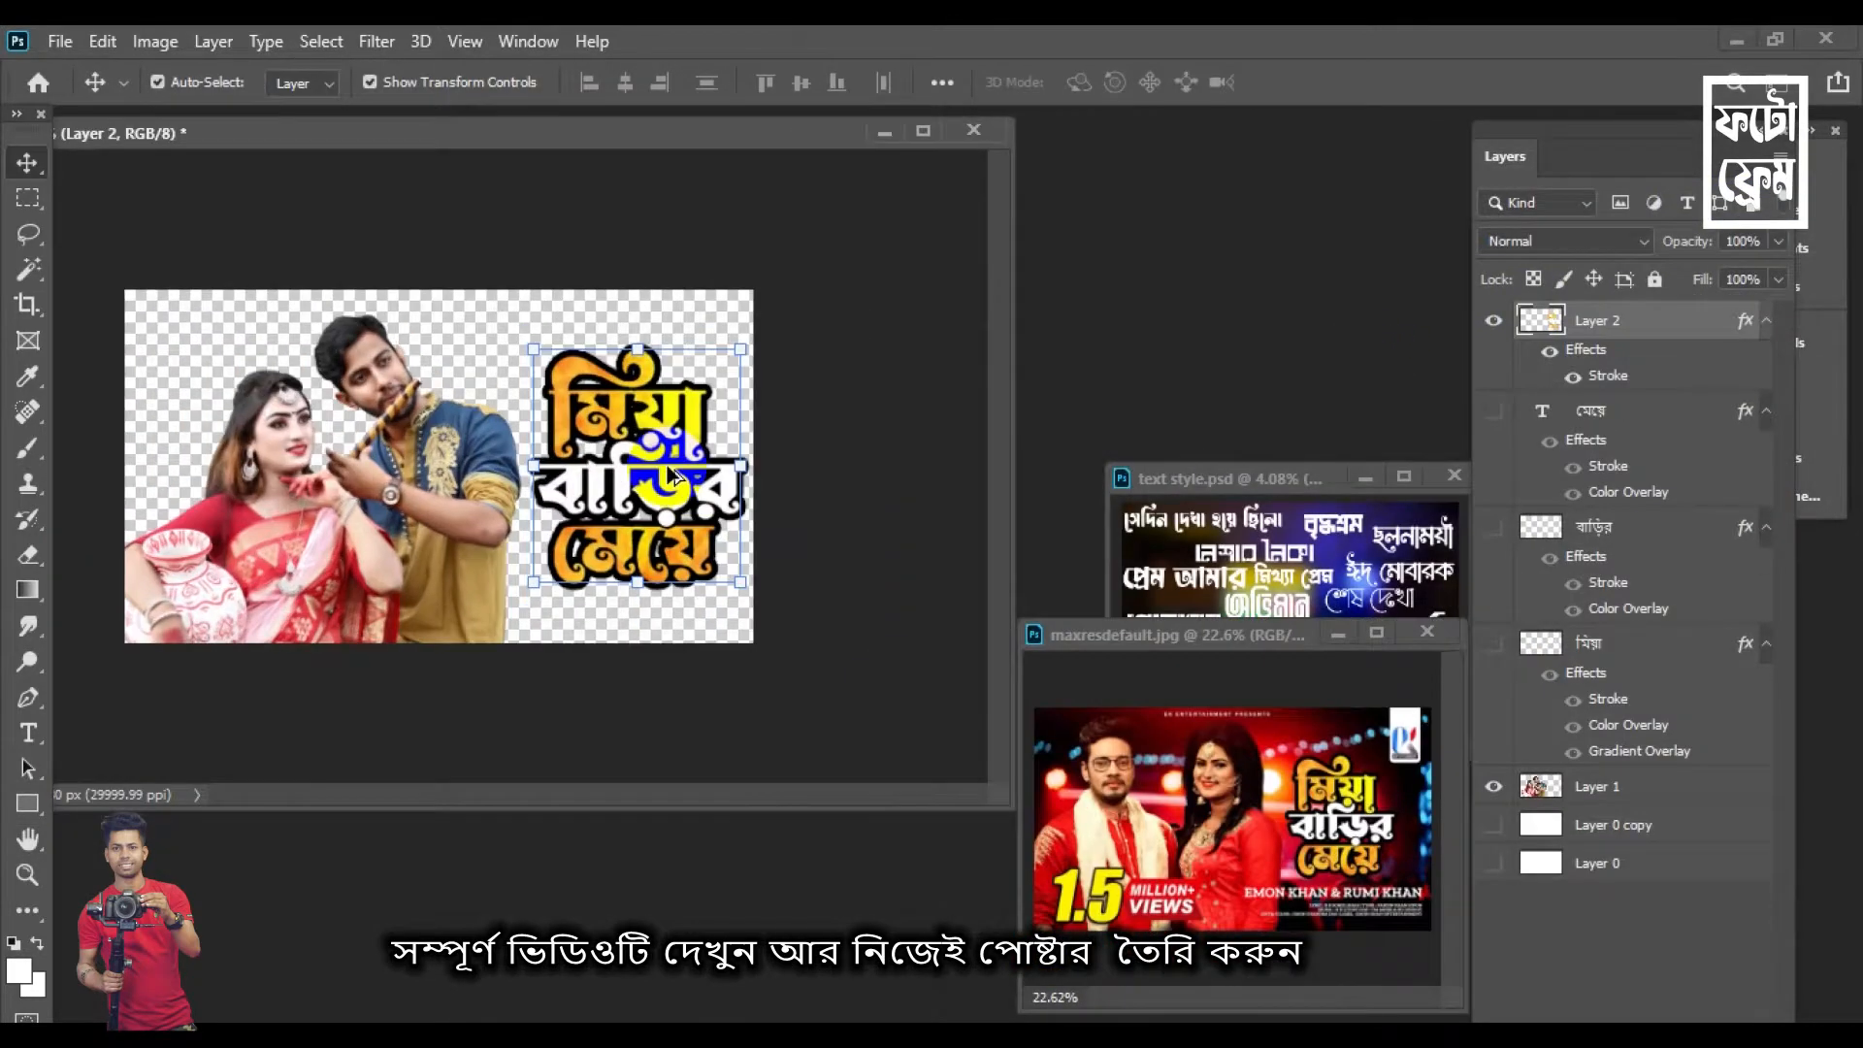
Scale the merged title on Layer 2 down slightly from its lower-left corner and turn off the transform controls
click(789, 470)
click(467, 471)
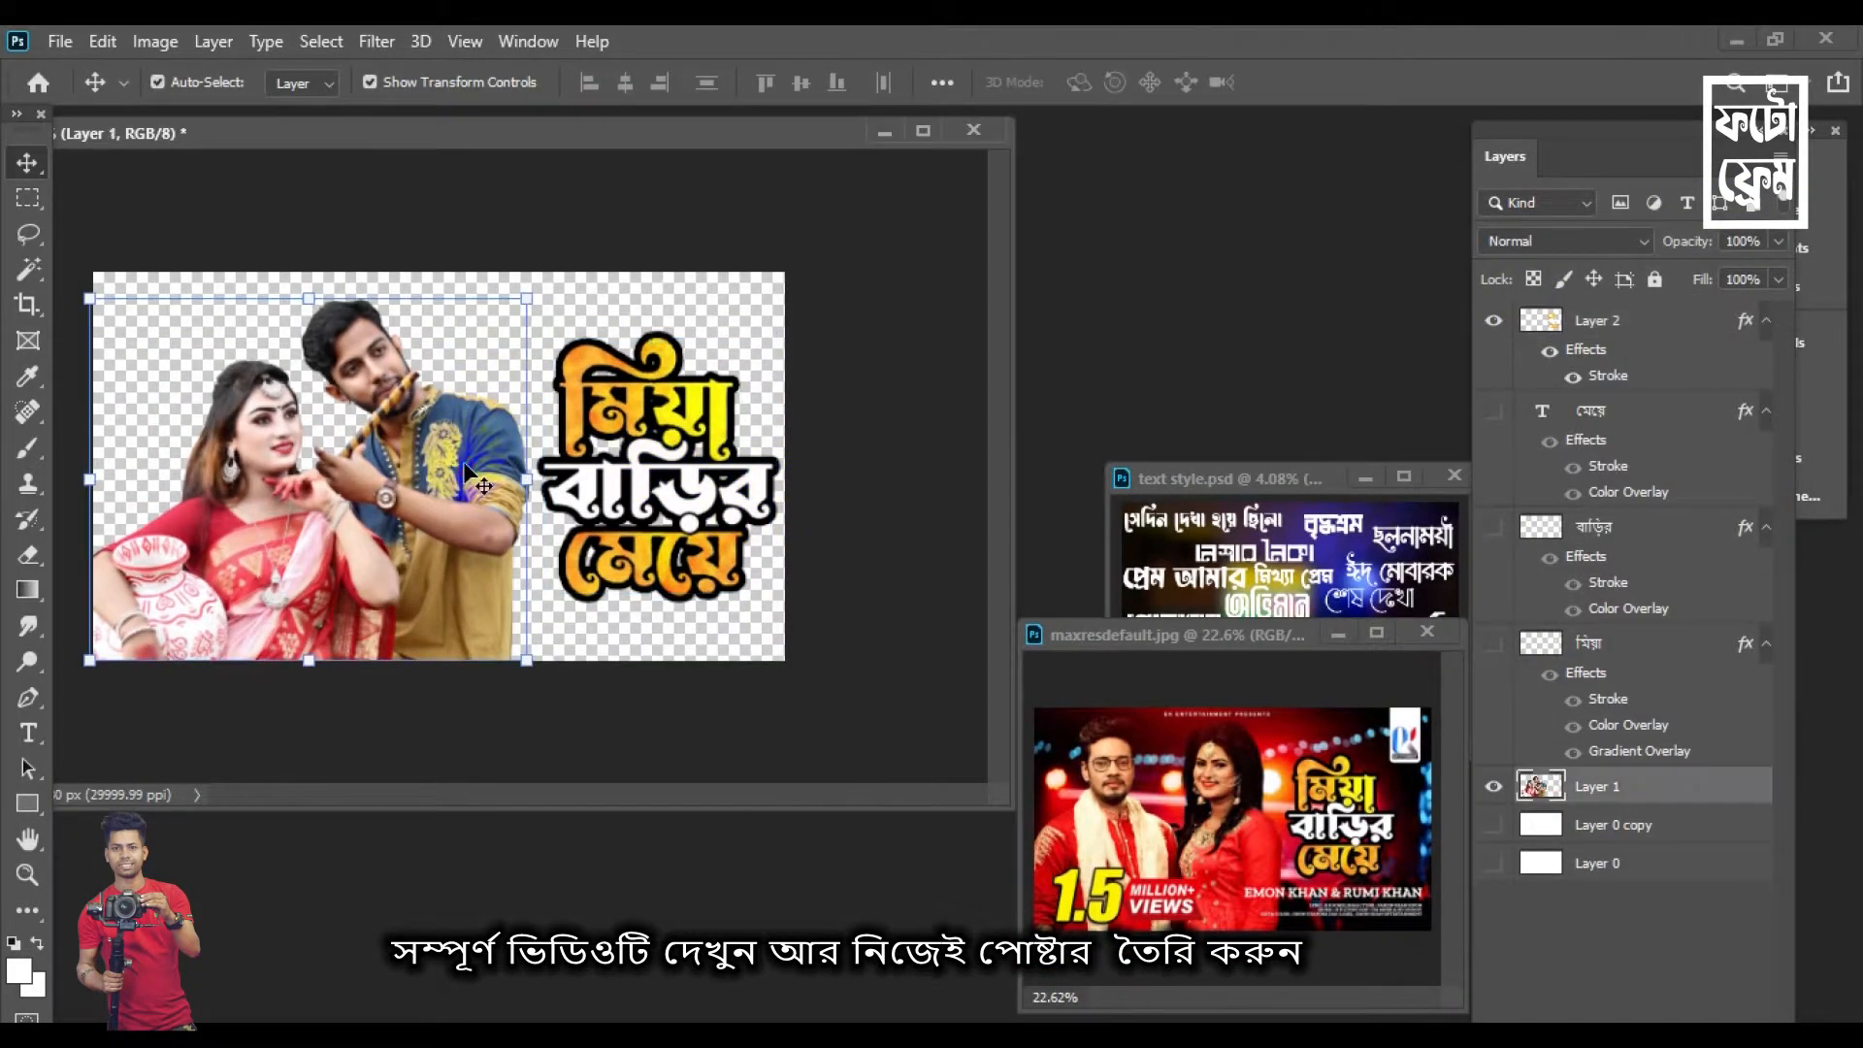
click(912, 408)
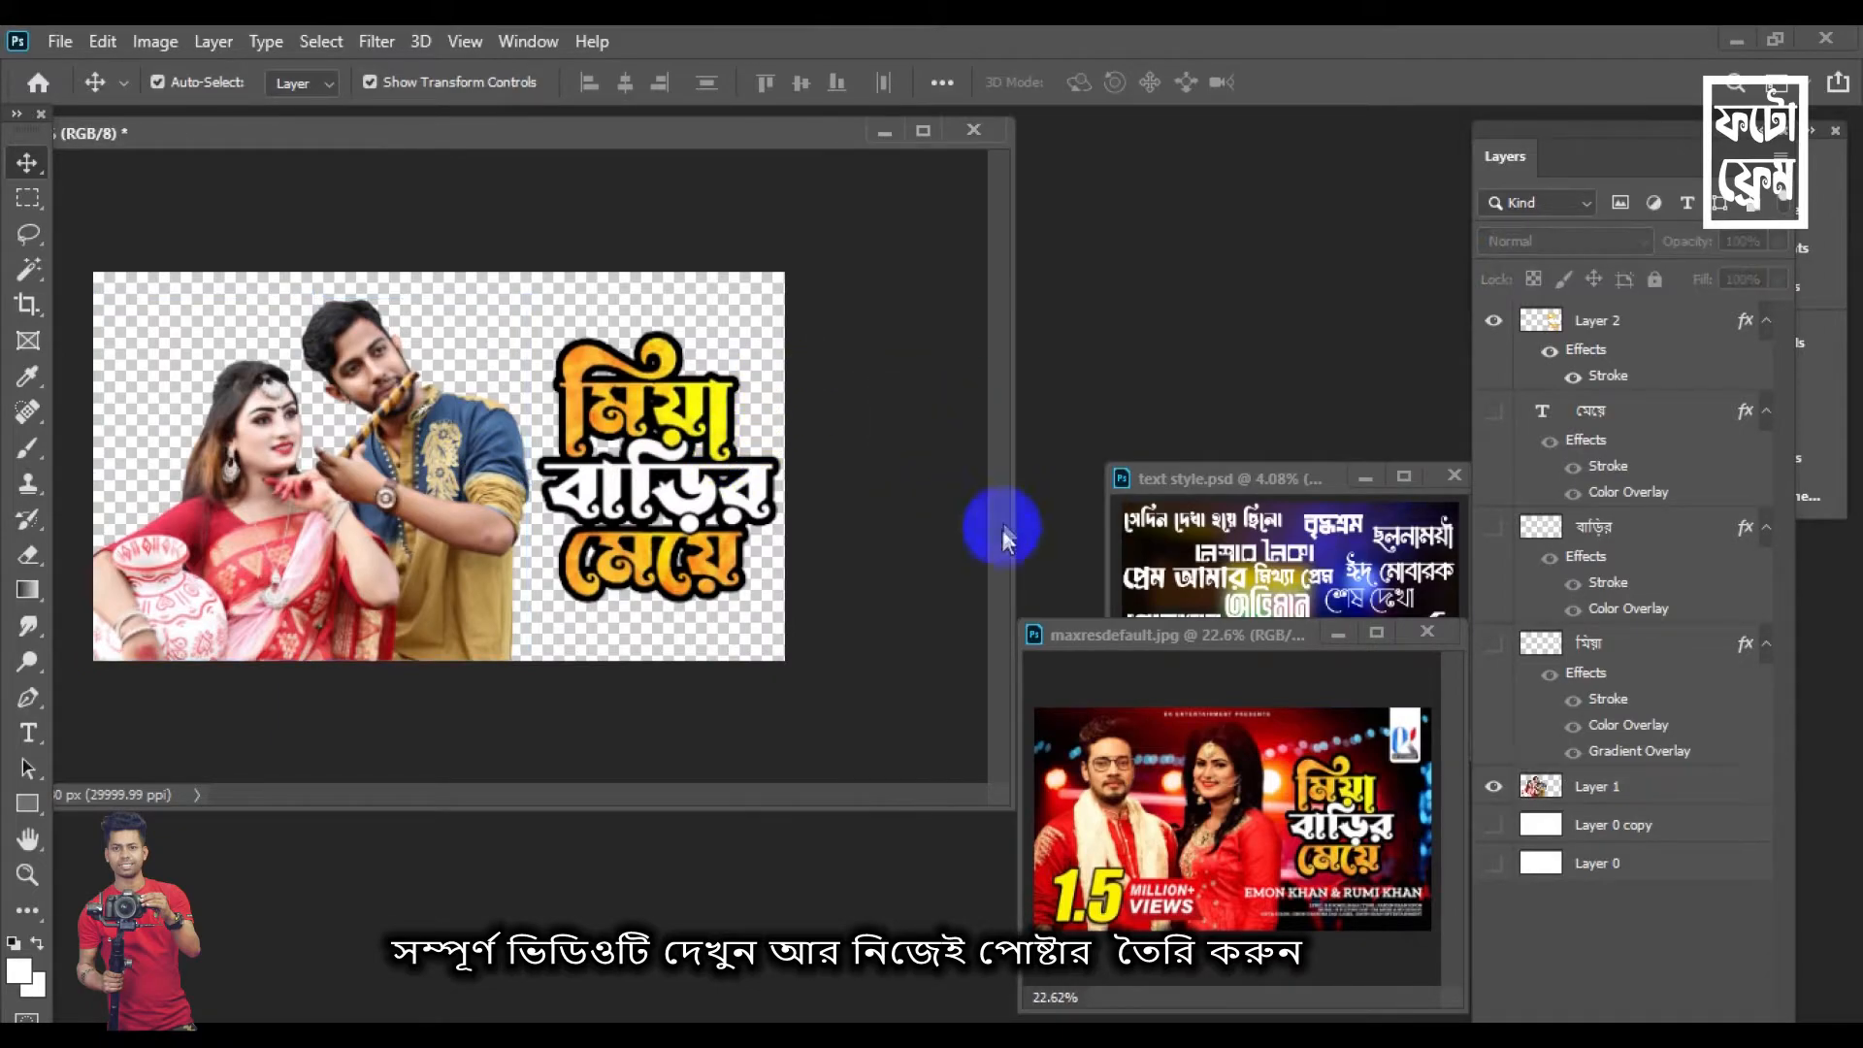
click(723, 417)
drag(542, 594, 567, 567)
key(Return)
click(411, 81)
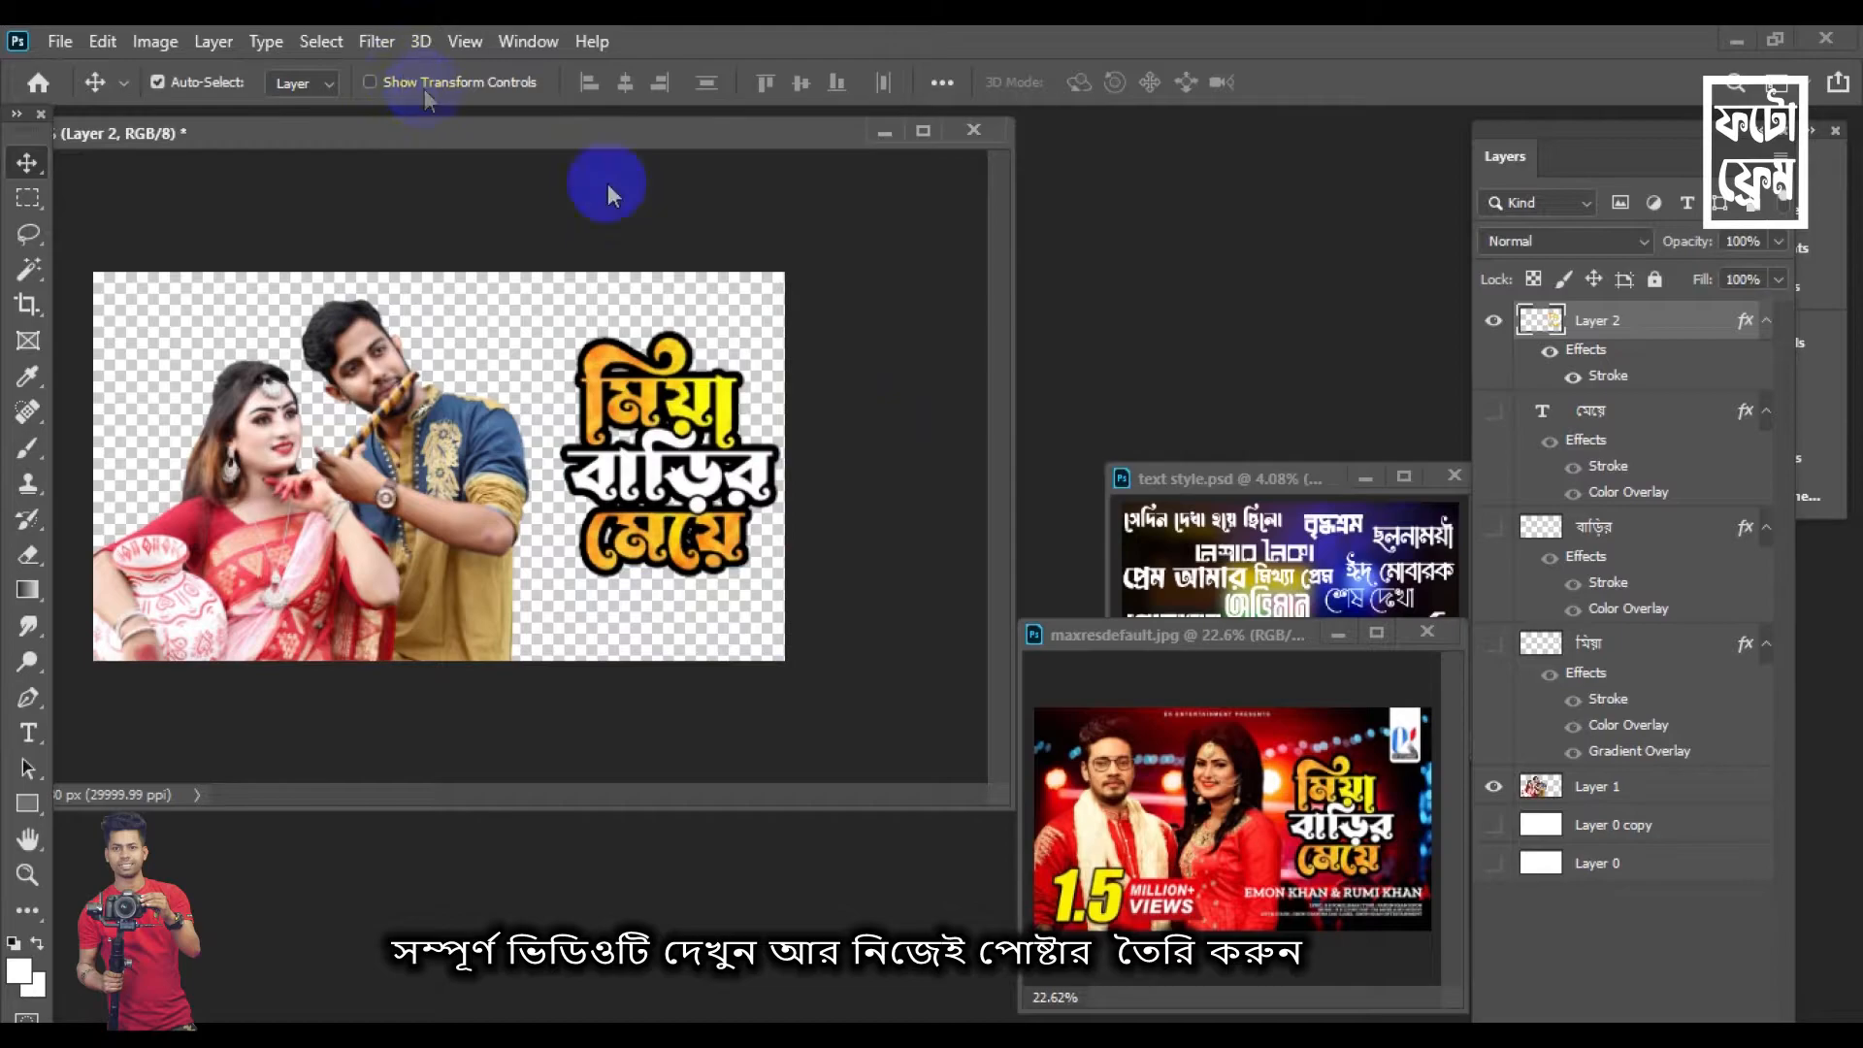
Nudge the merged title left in large increments, away from the canvas edge
key(shift+Left)
key(shift+Left)
key(shift+Left)
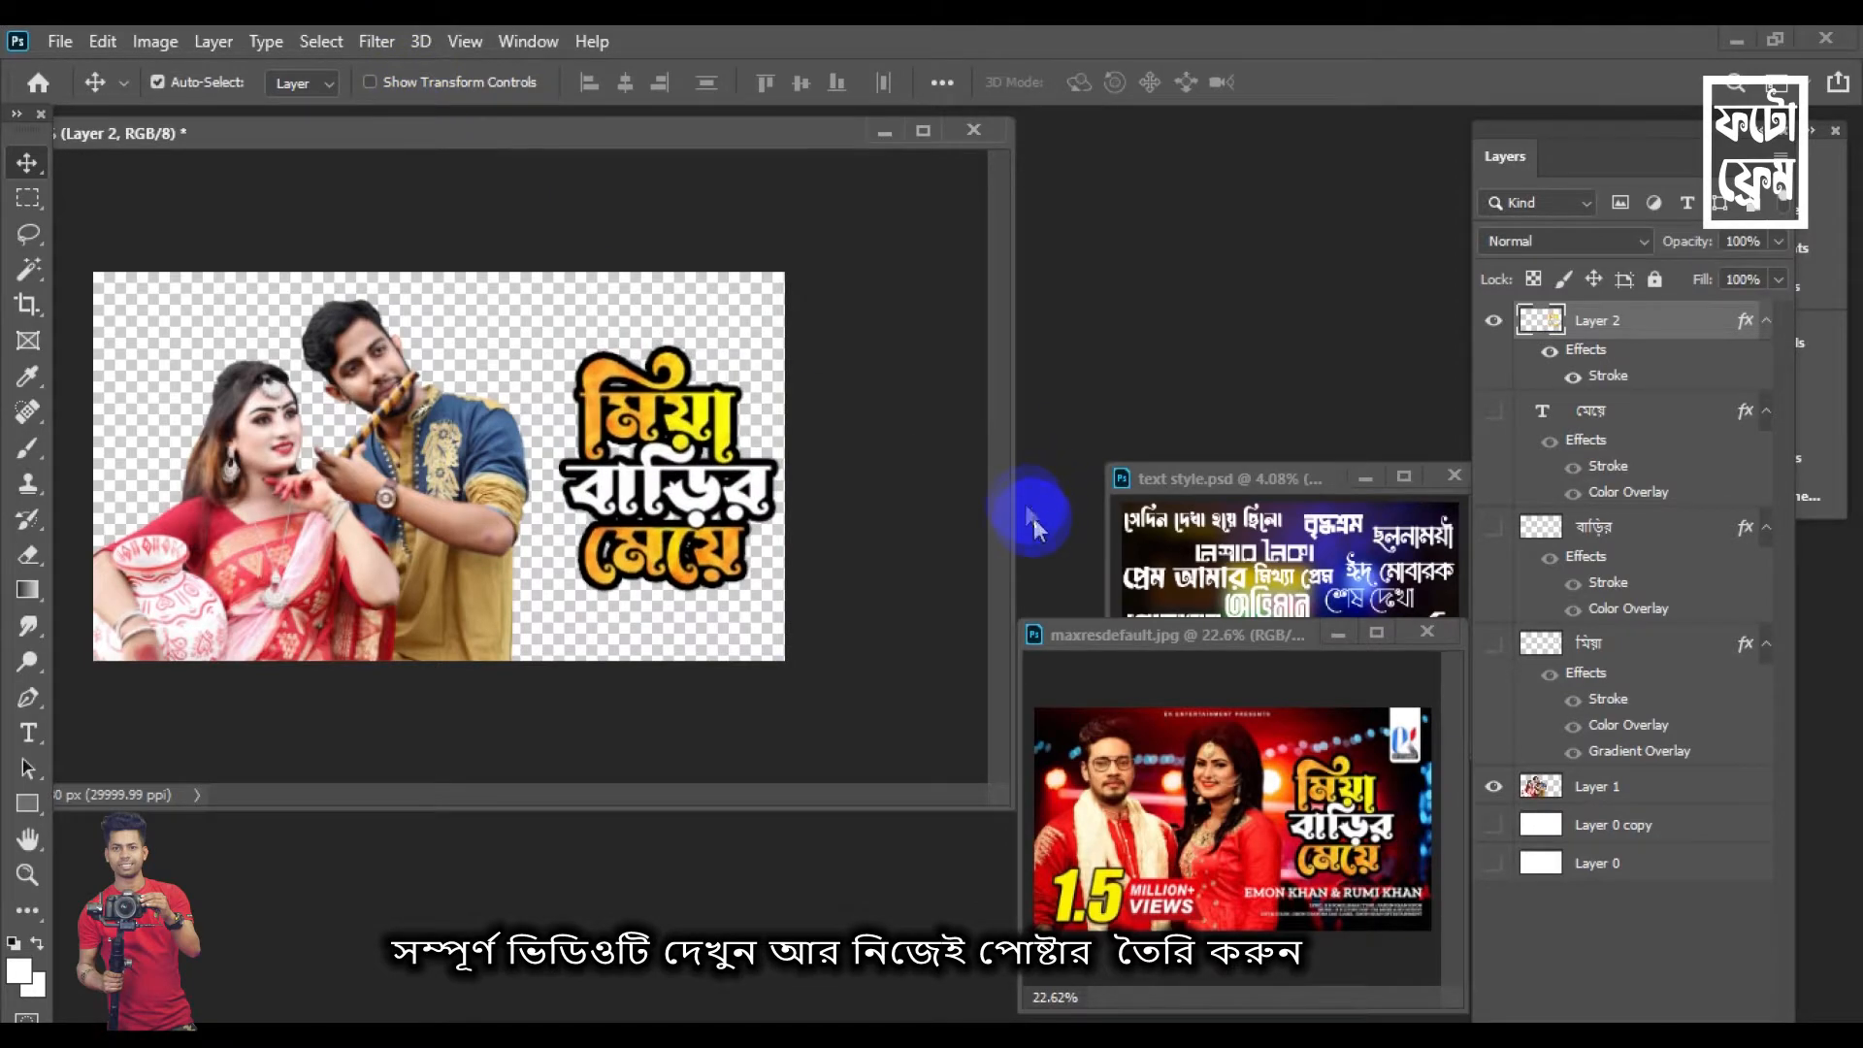
Set the merged title's outside stroke size to 13 px
double_click(1645, 380)
click(888, 378)
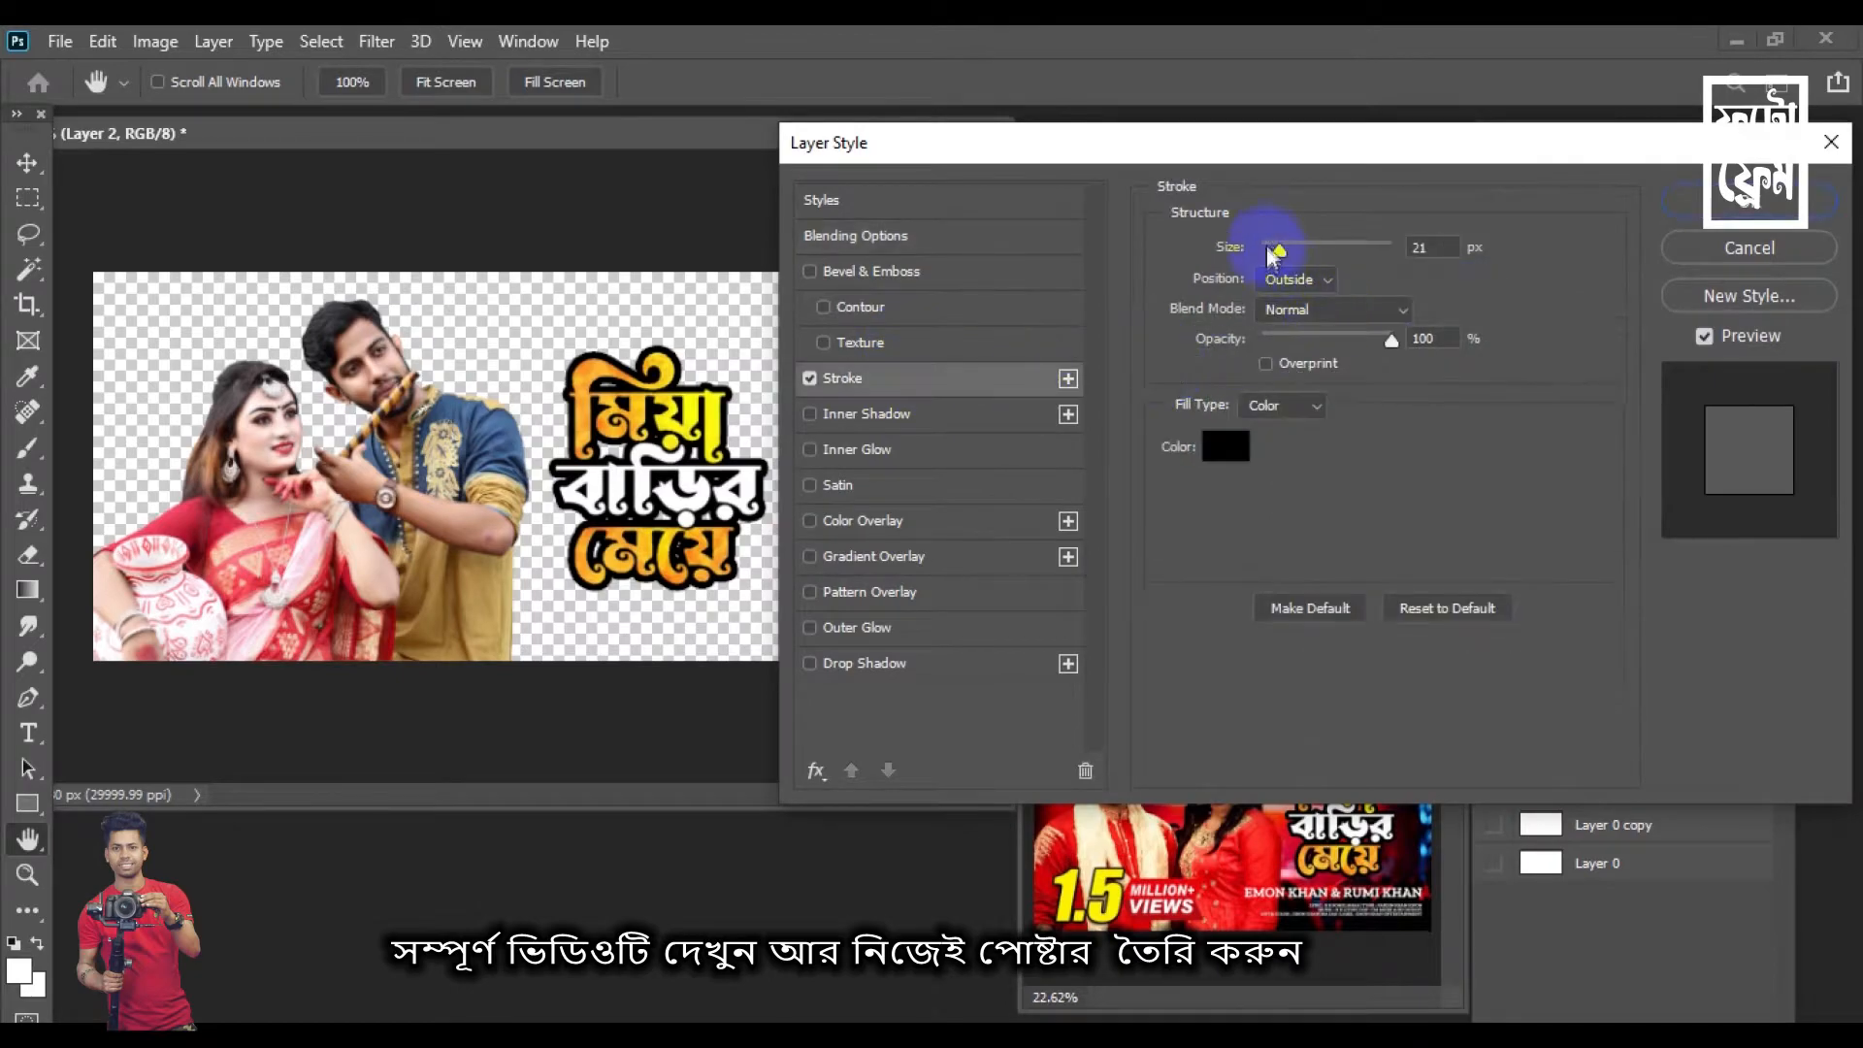
drag(1270, 254, 1279, 251)
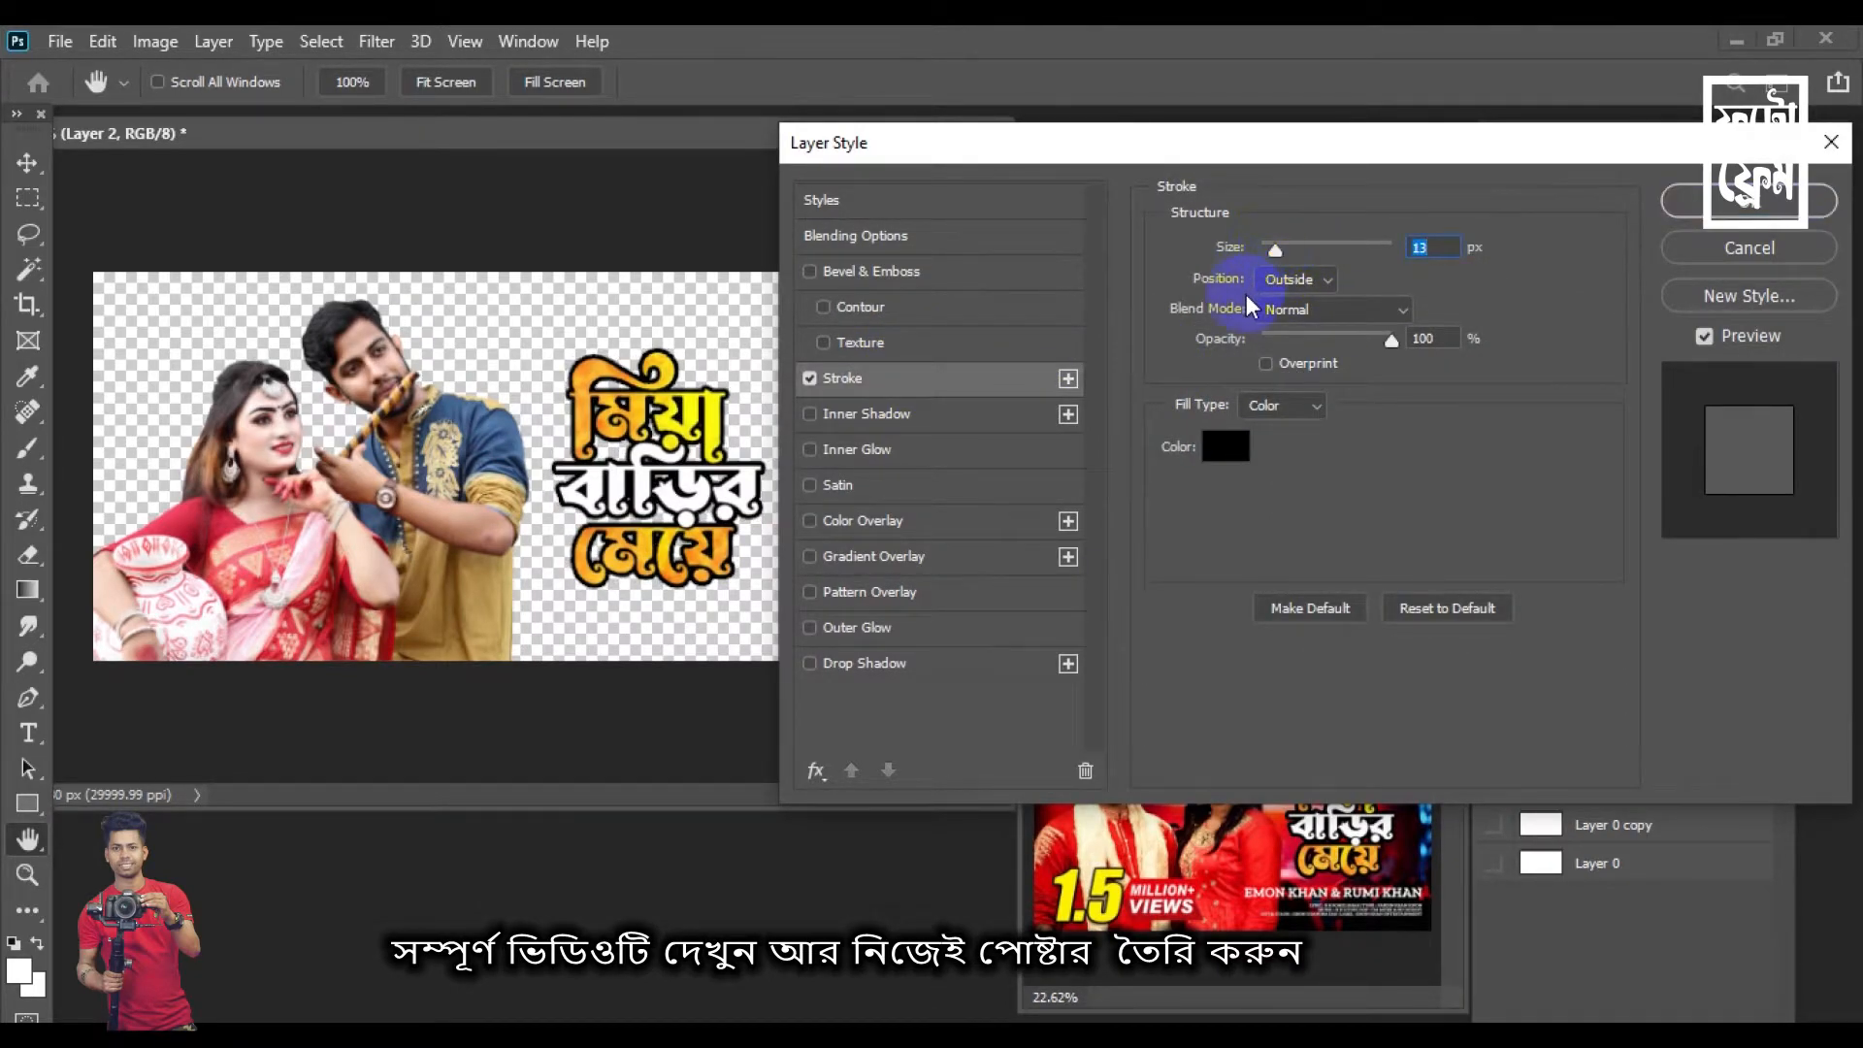
key(Return)
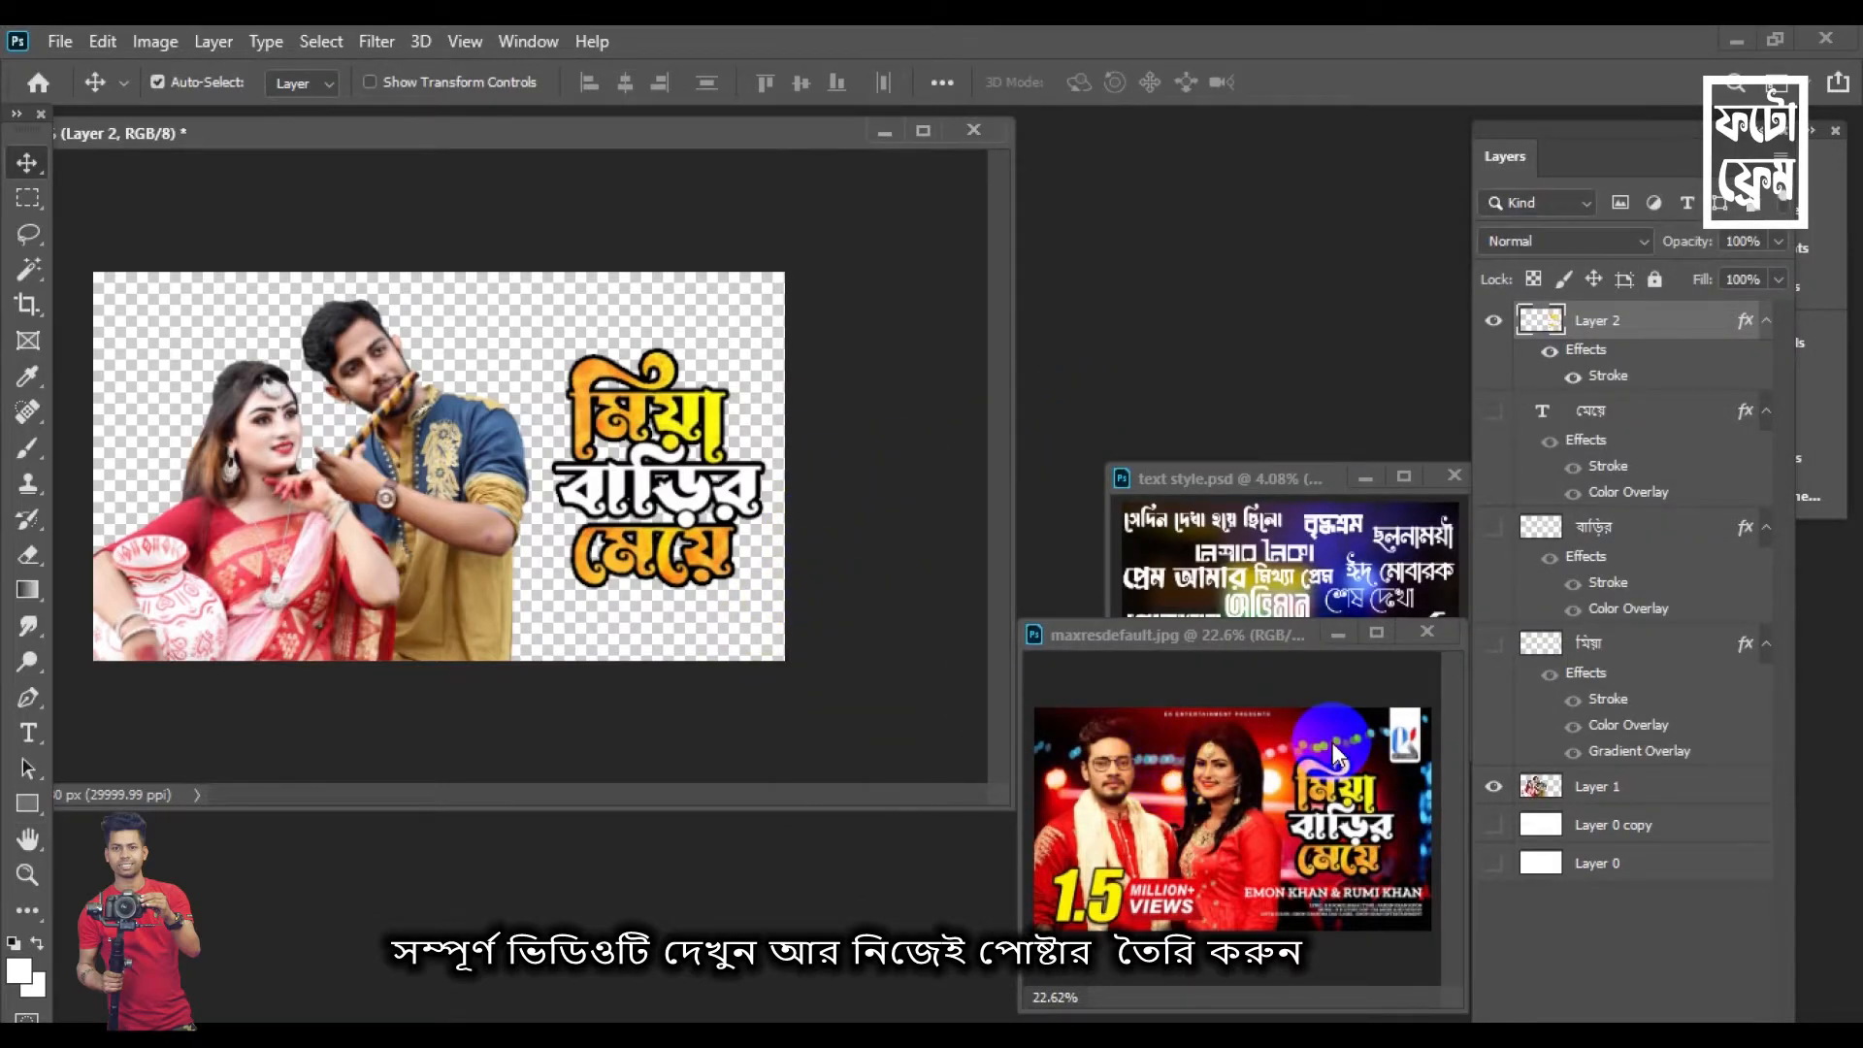
Close the maxresdefault.jpg reference poster and enlarge the poster's document window
click(1427, 632)
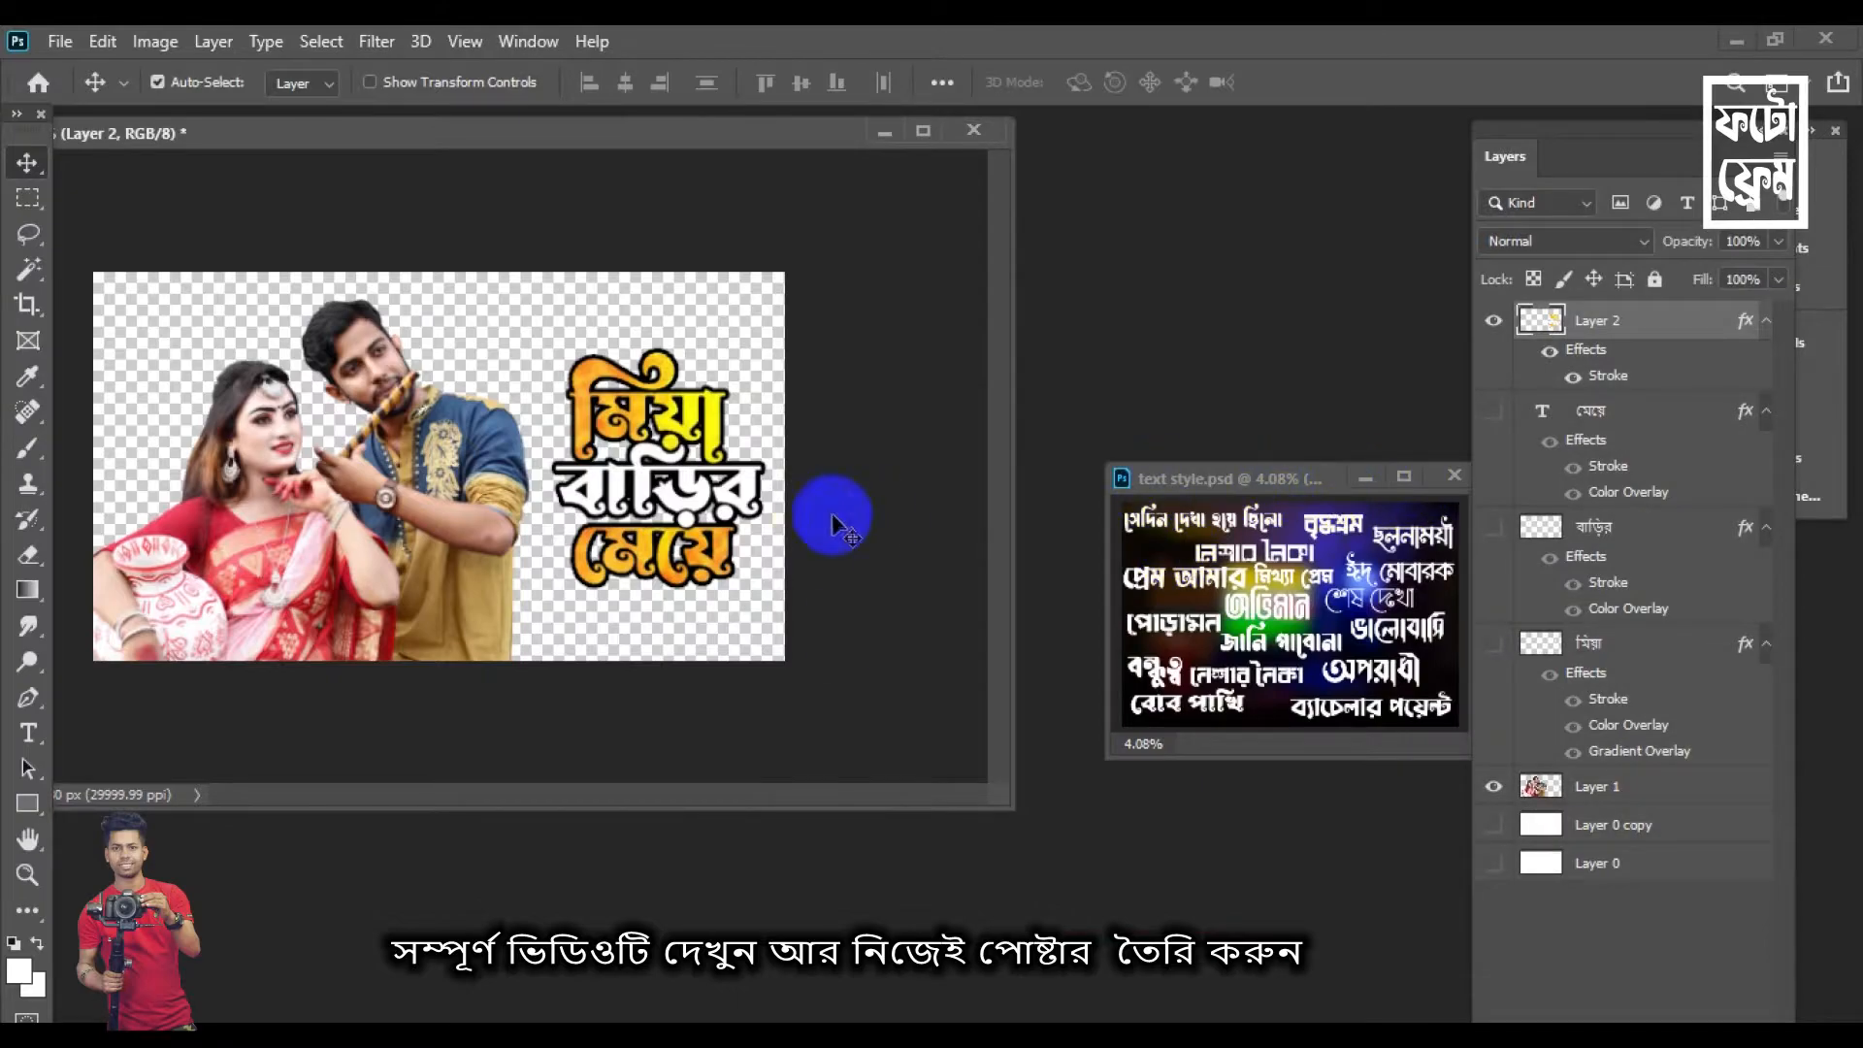
drag(1012, 808, 1054, 831)
scroll(452, 529, up, 2)
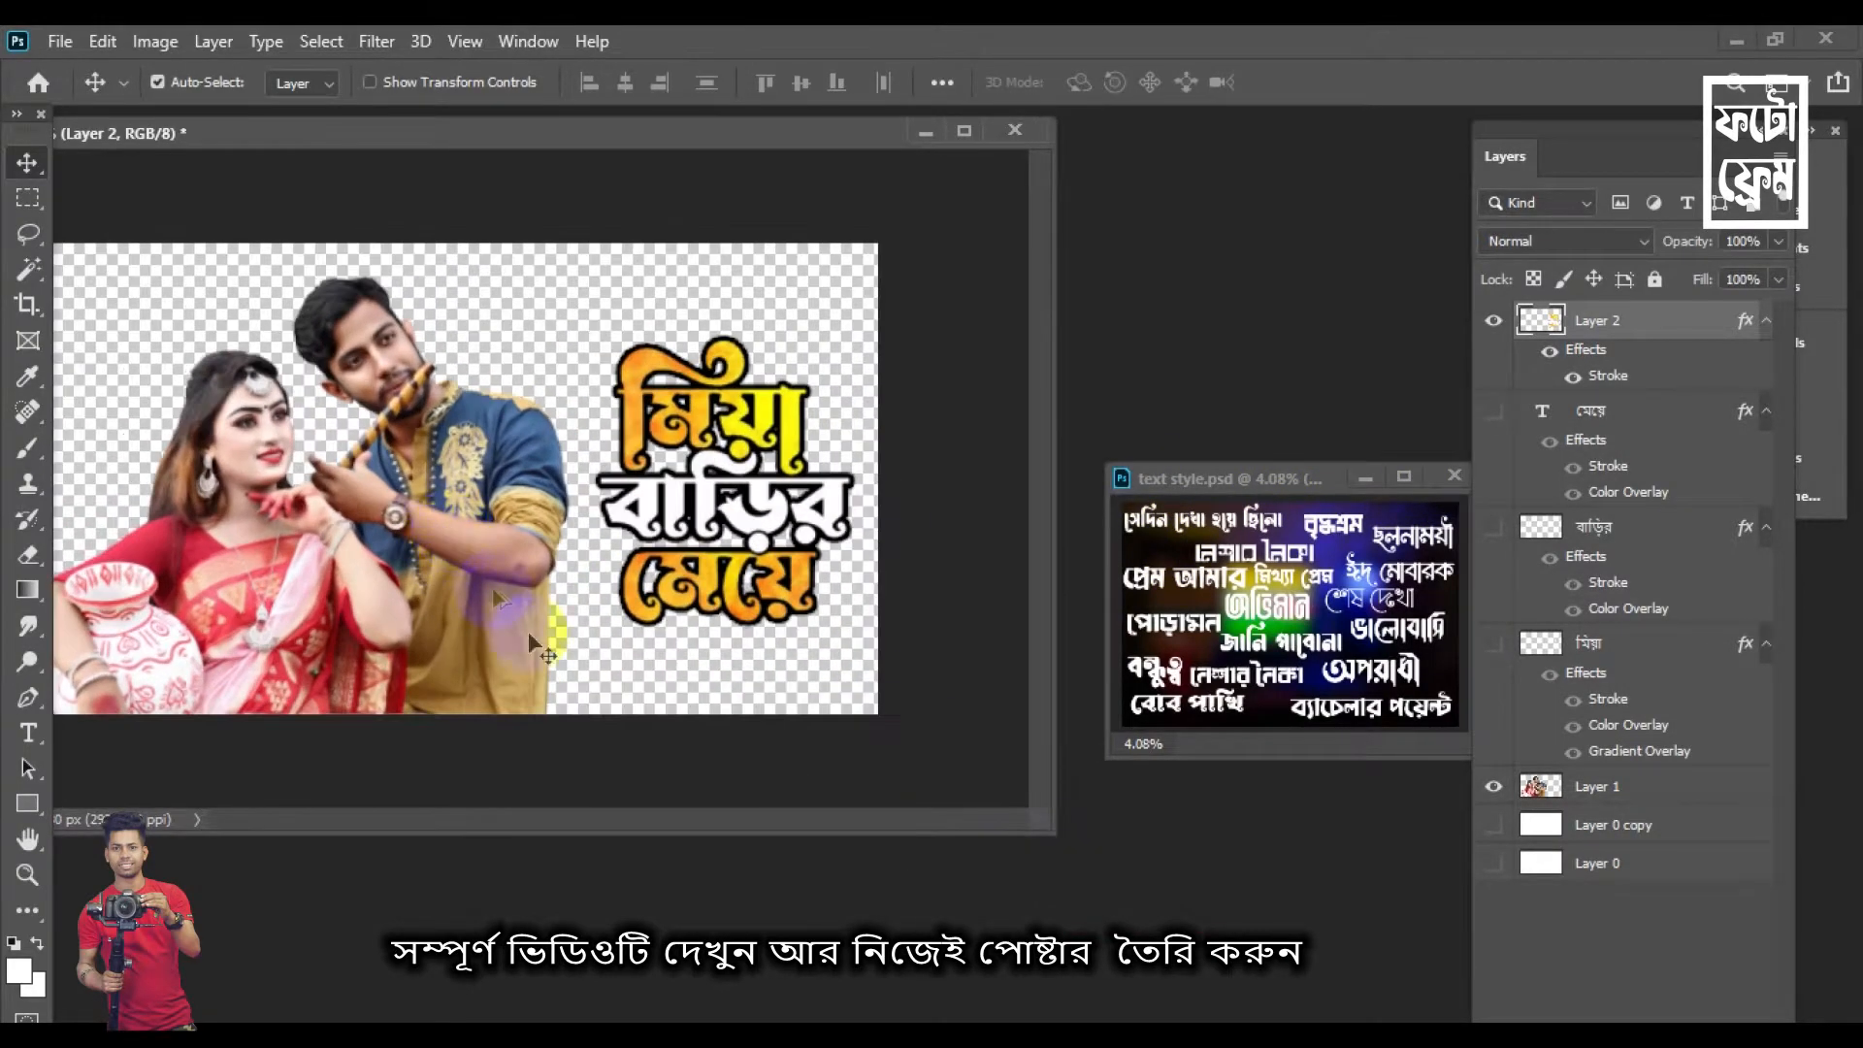
scroll(909, 616, down, 1)
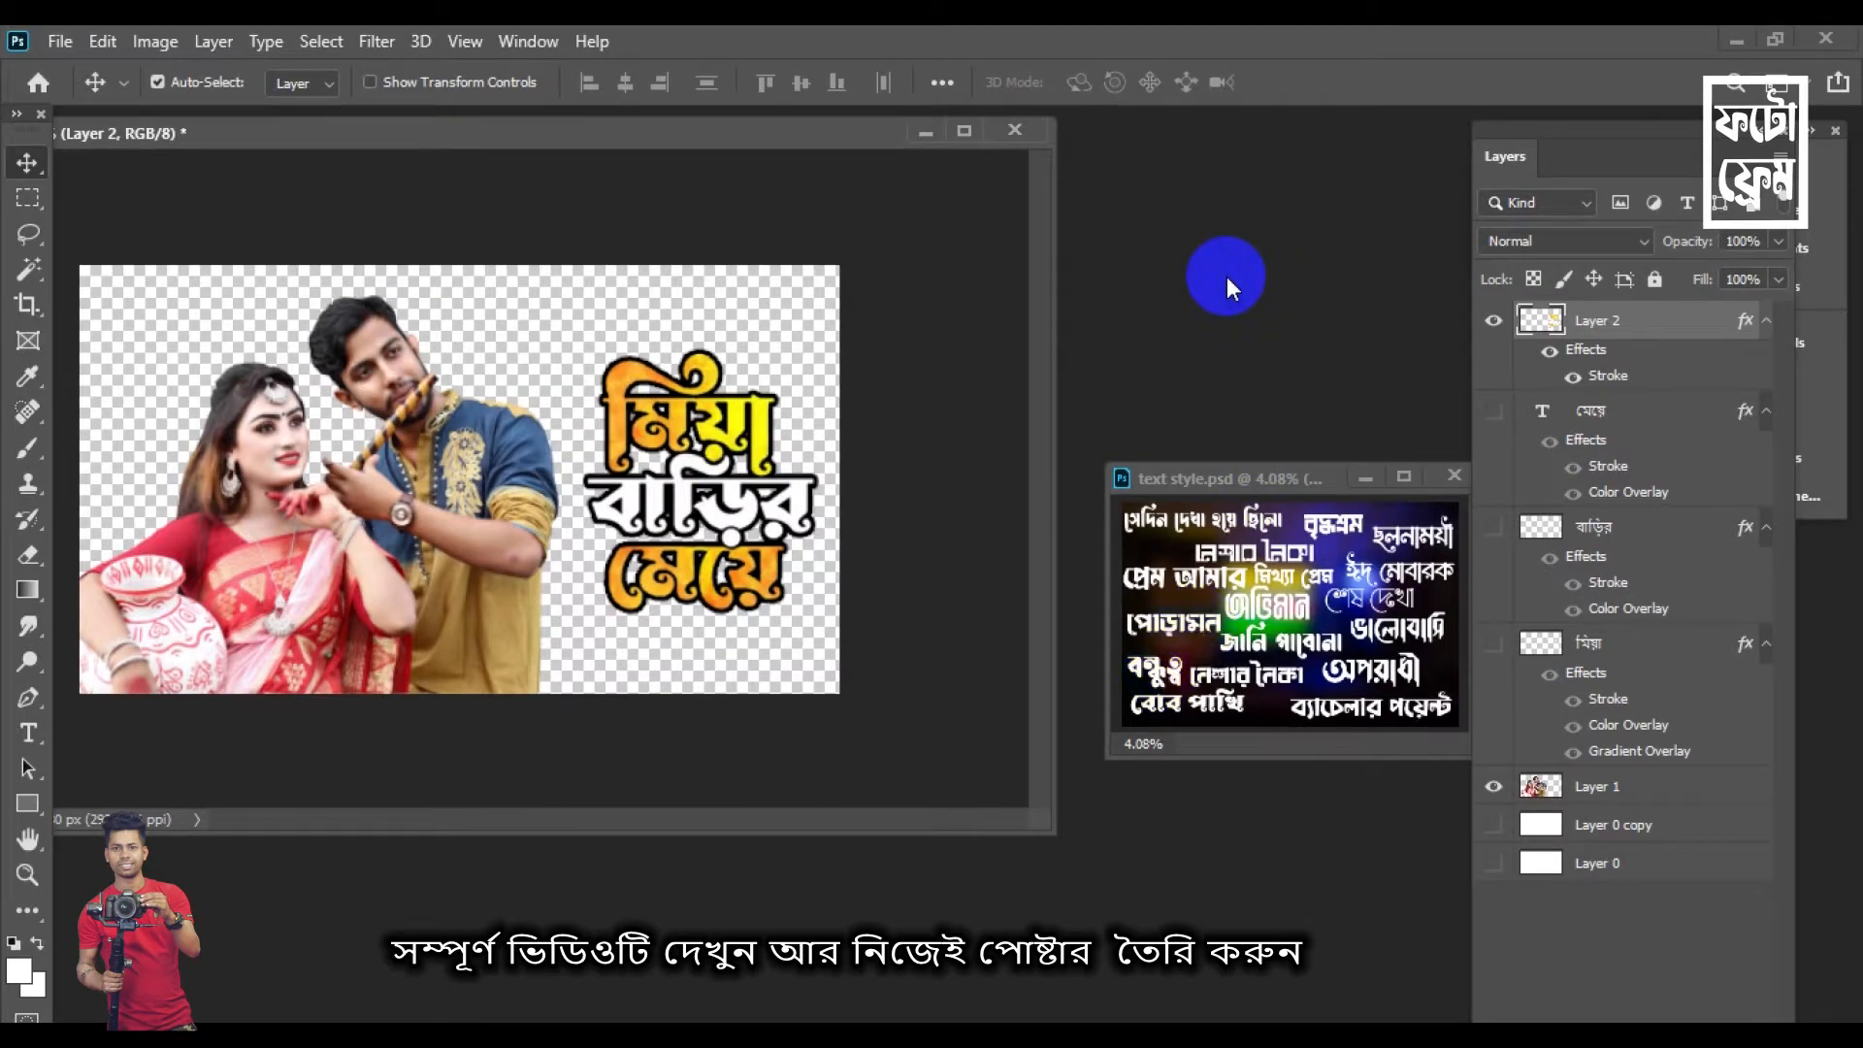
Open the "fb size tomake chai" PSD from the THUMBALL FILE folder inside the logo folder
double_click(1227, 288)
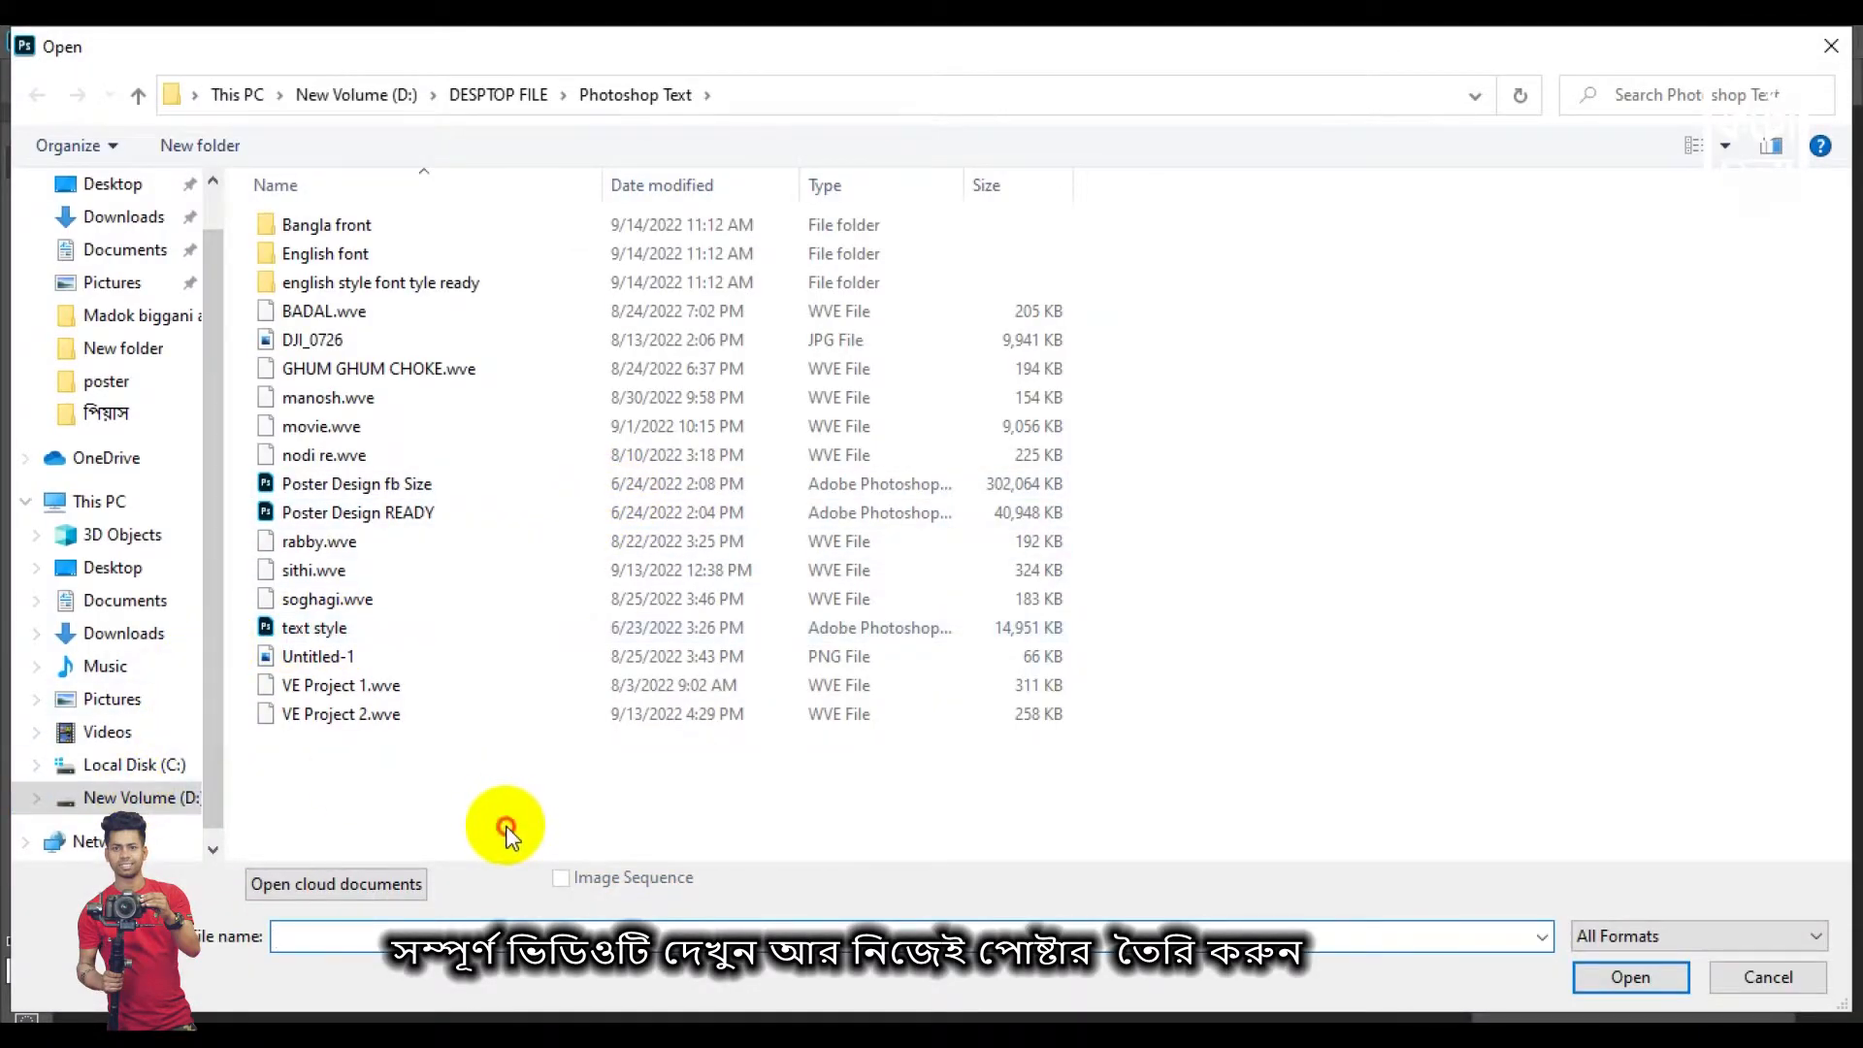
key(alt+Up)
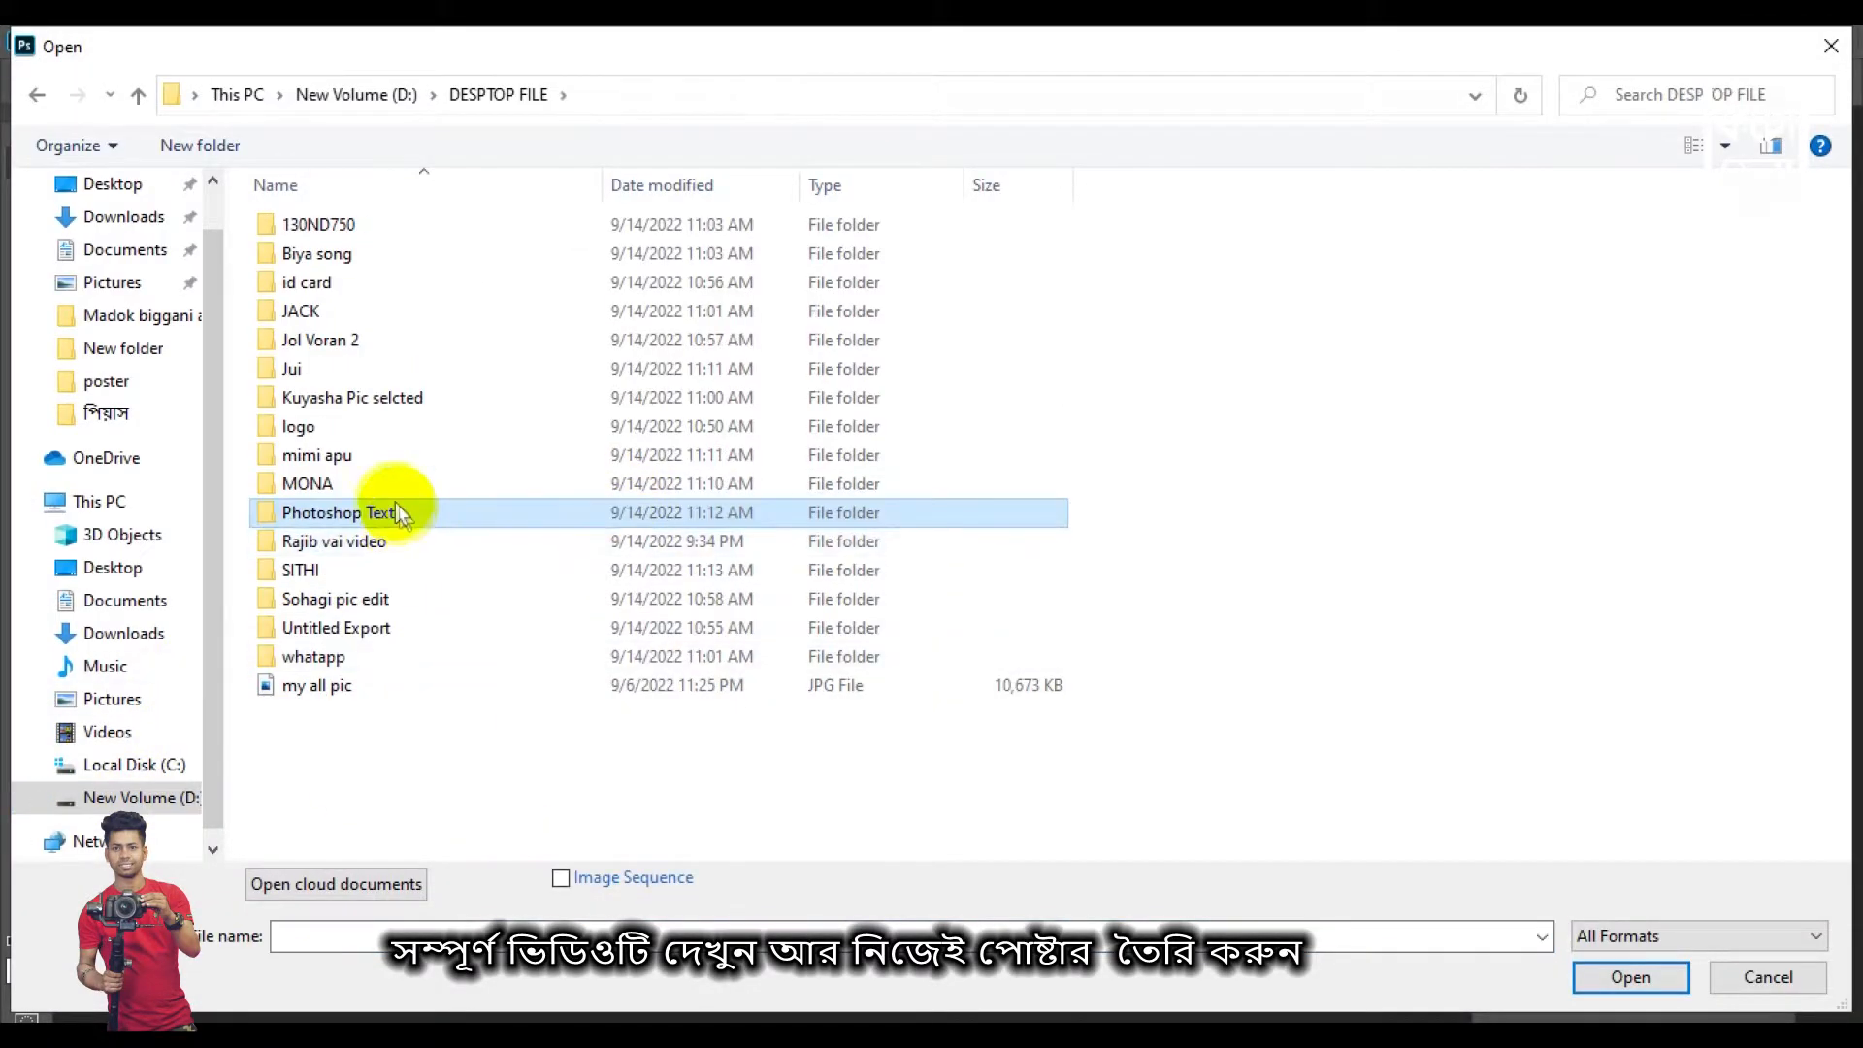
double_click(300, 424)
double_click(373, 440)
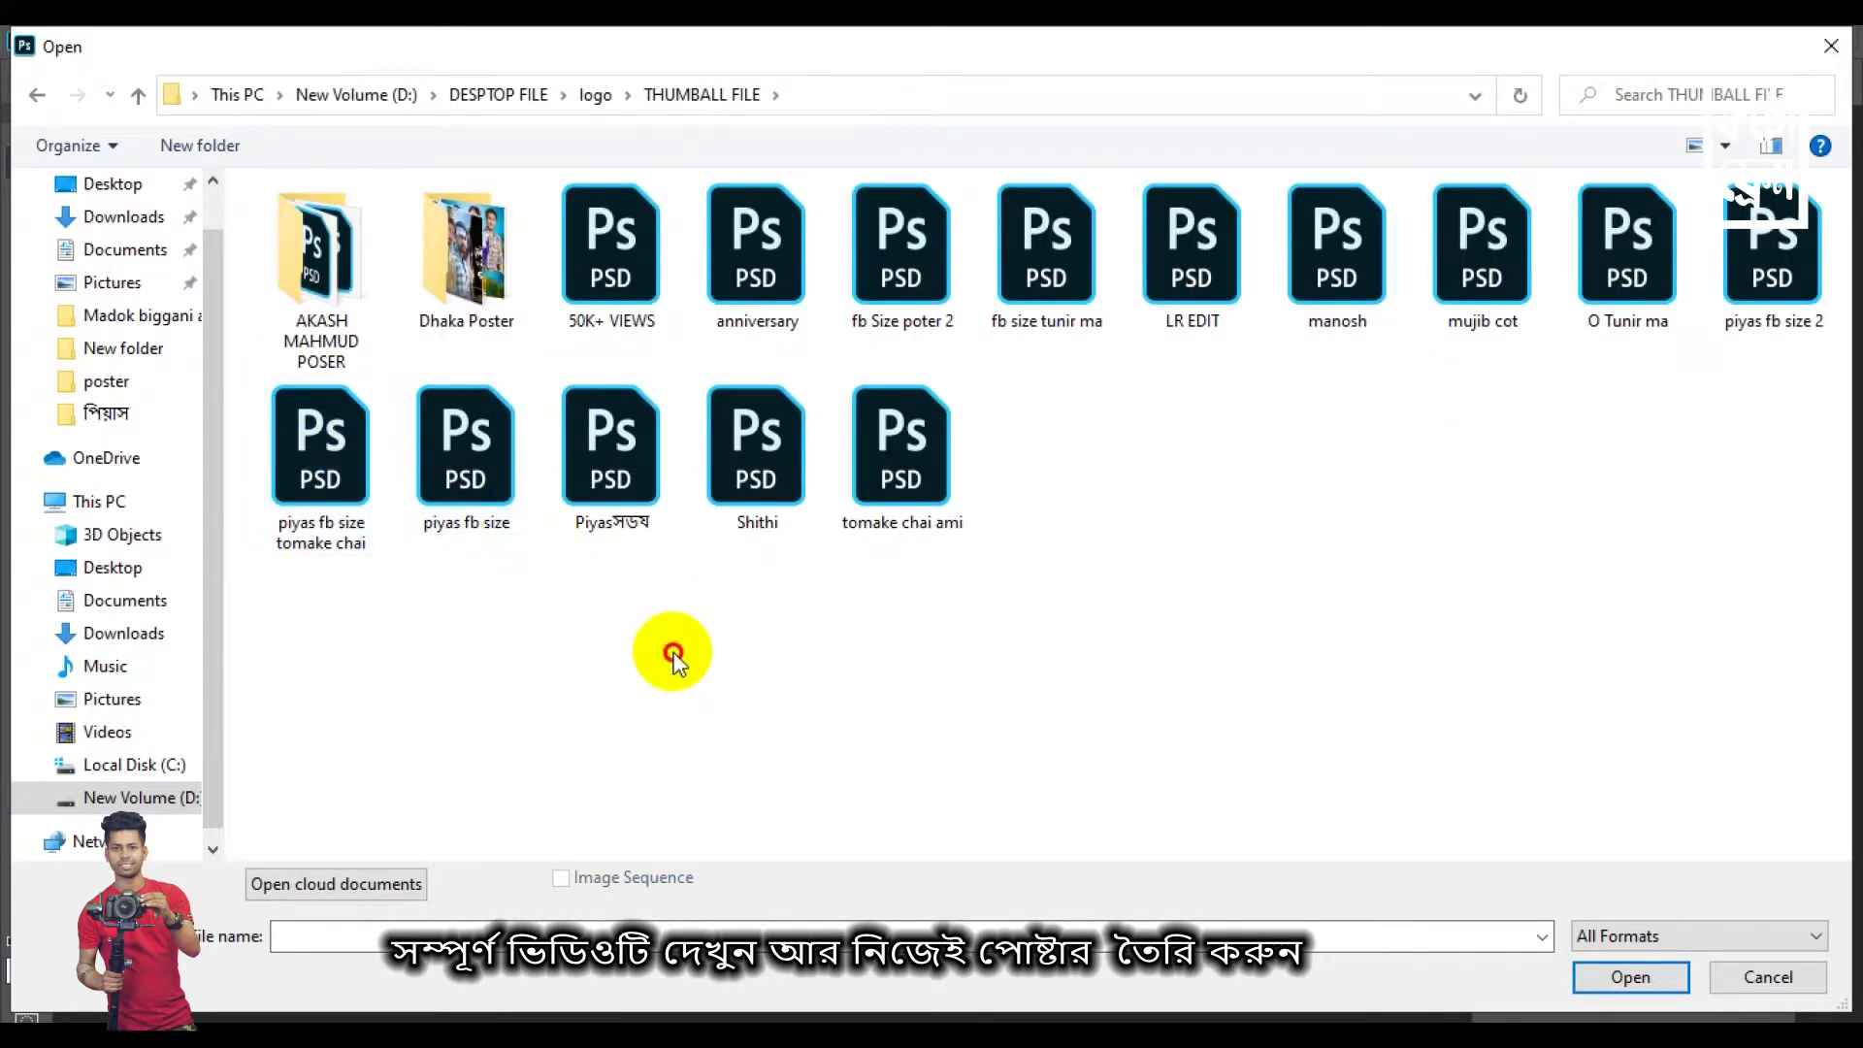
click(325, 481)
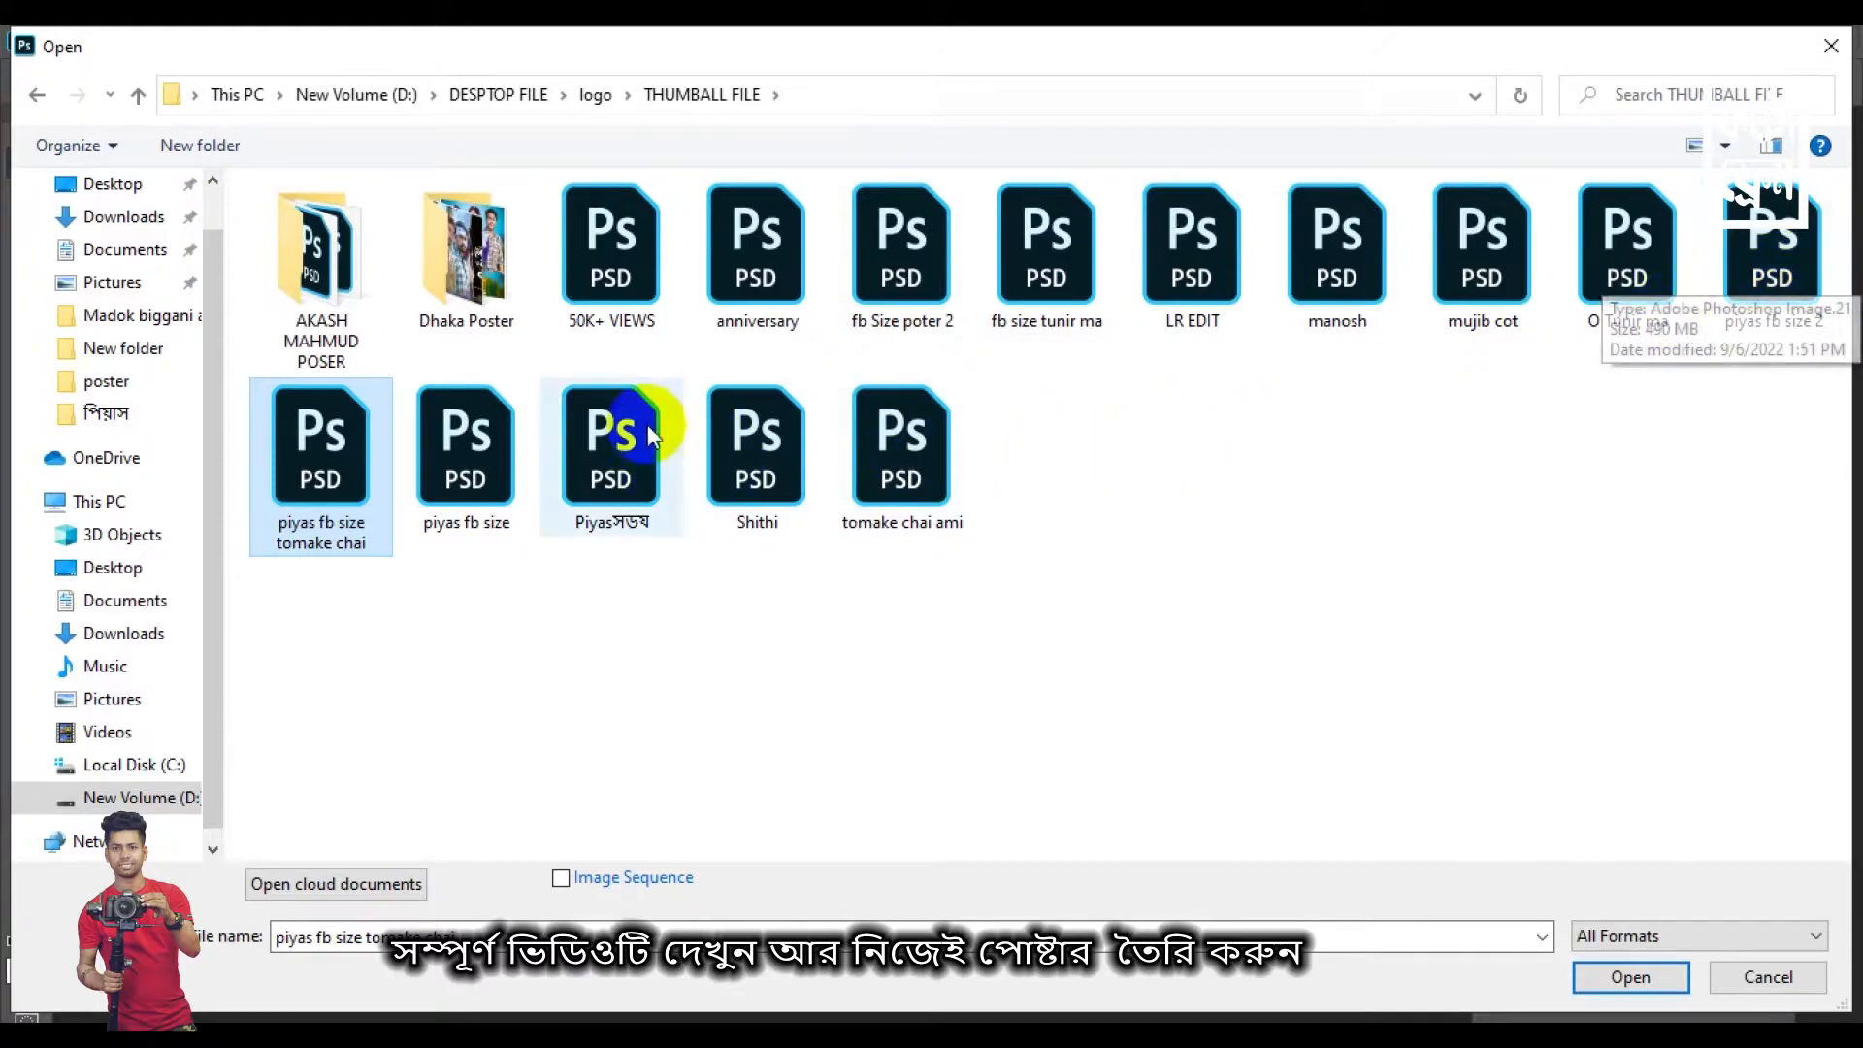
double_click(326, 475)
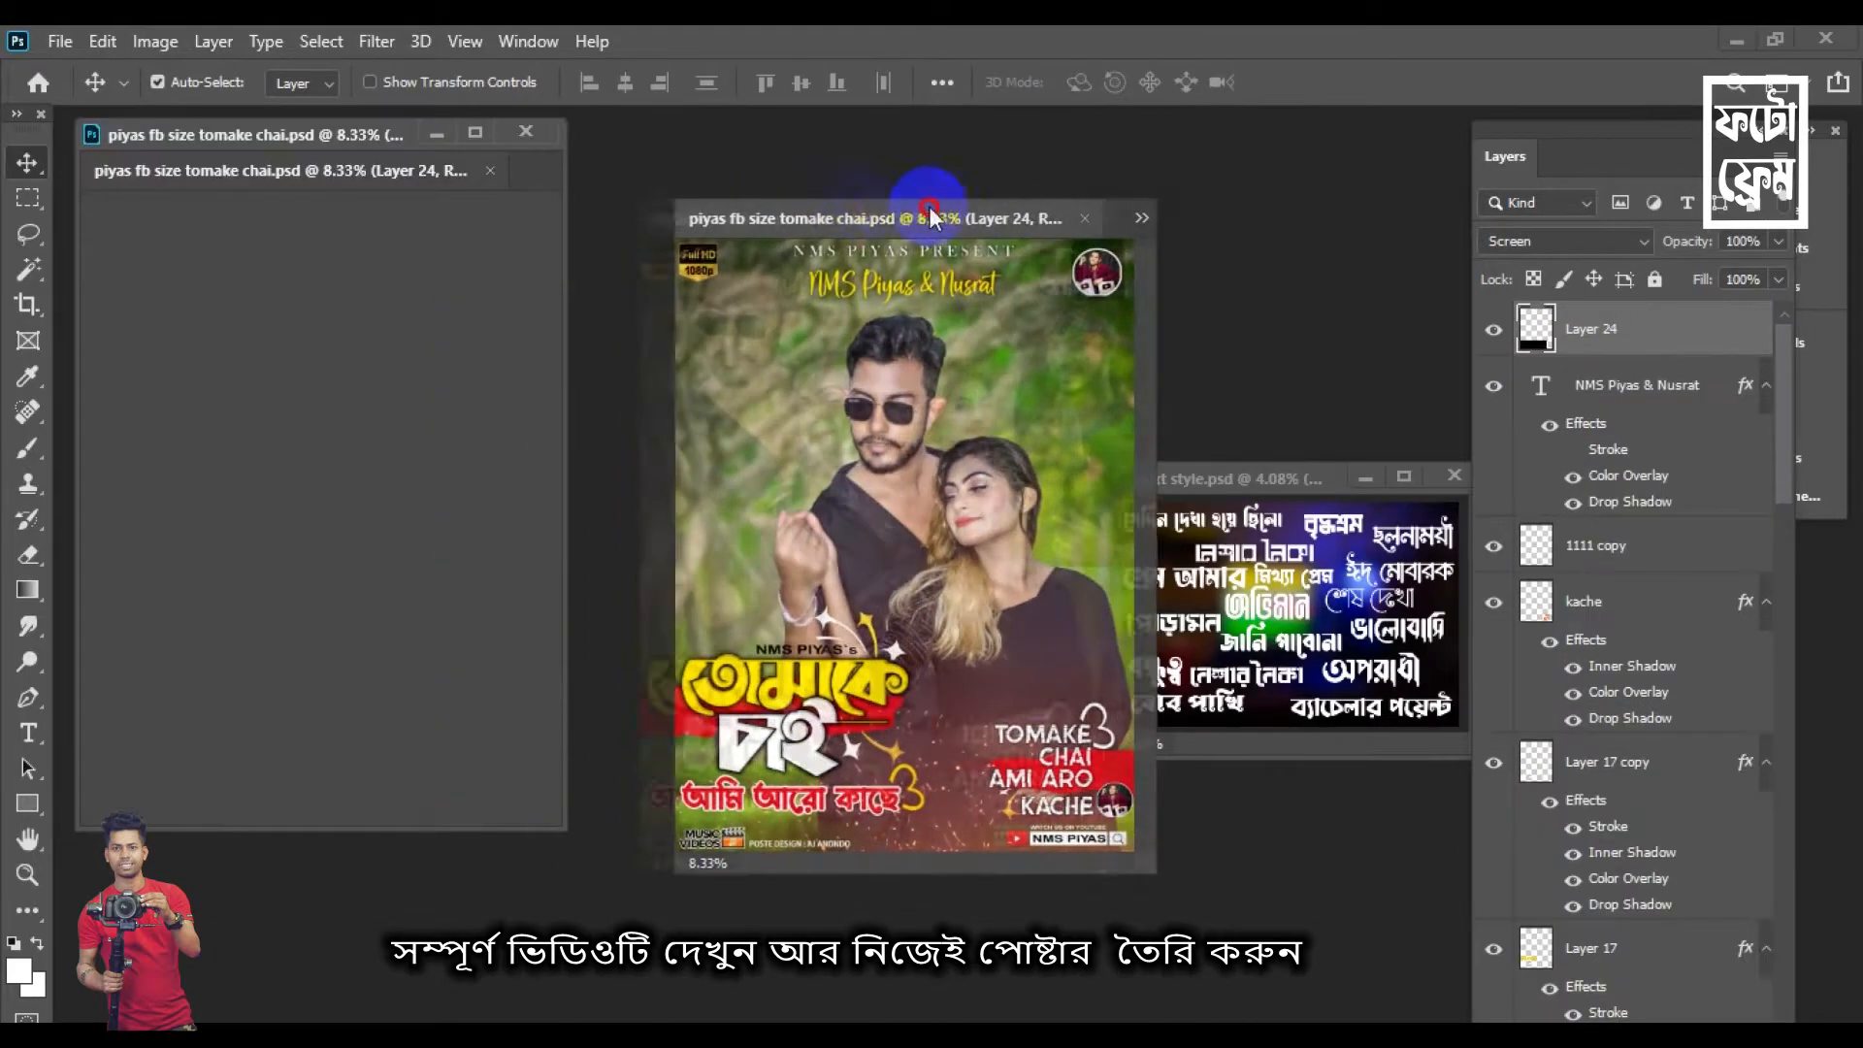
Arrange and resize the opened PSD and the Untitled-1 poster windows so both artworks are accessible side by side
drag(812, 189, 1074, 191)
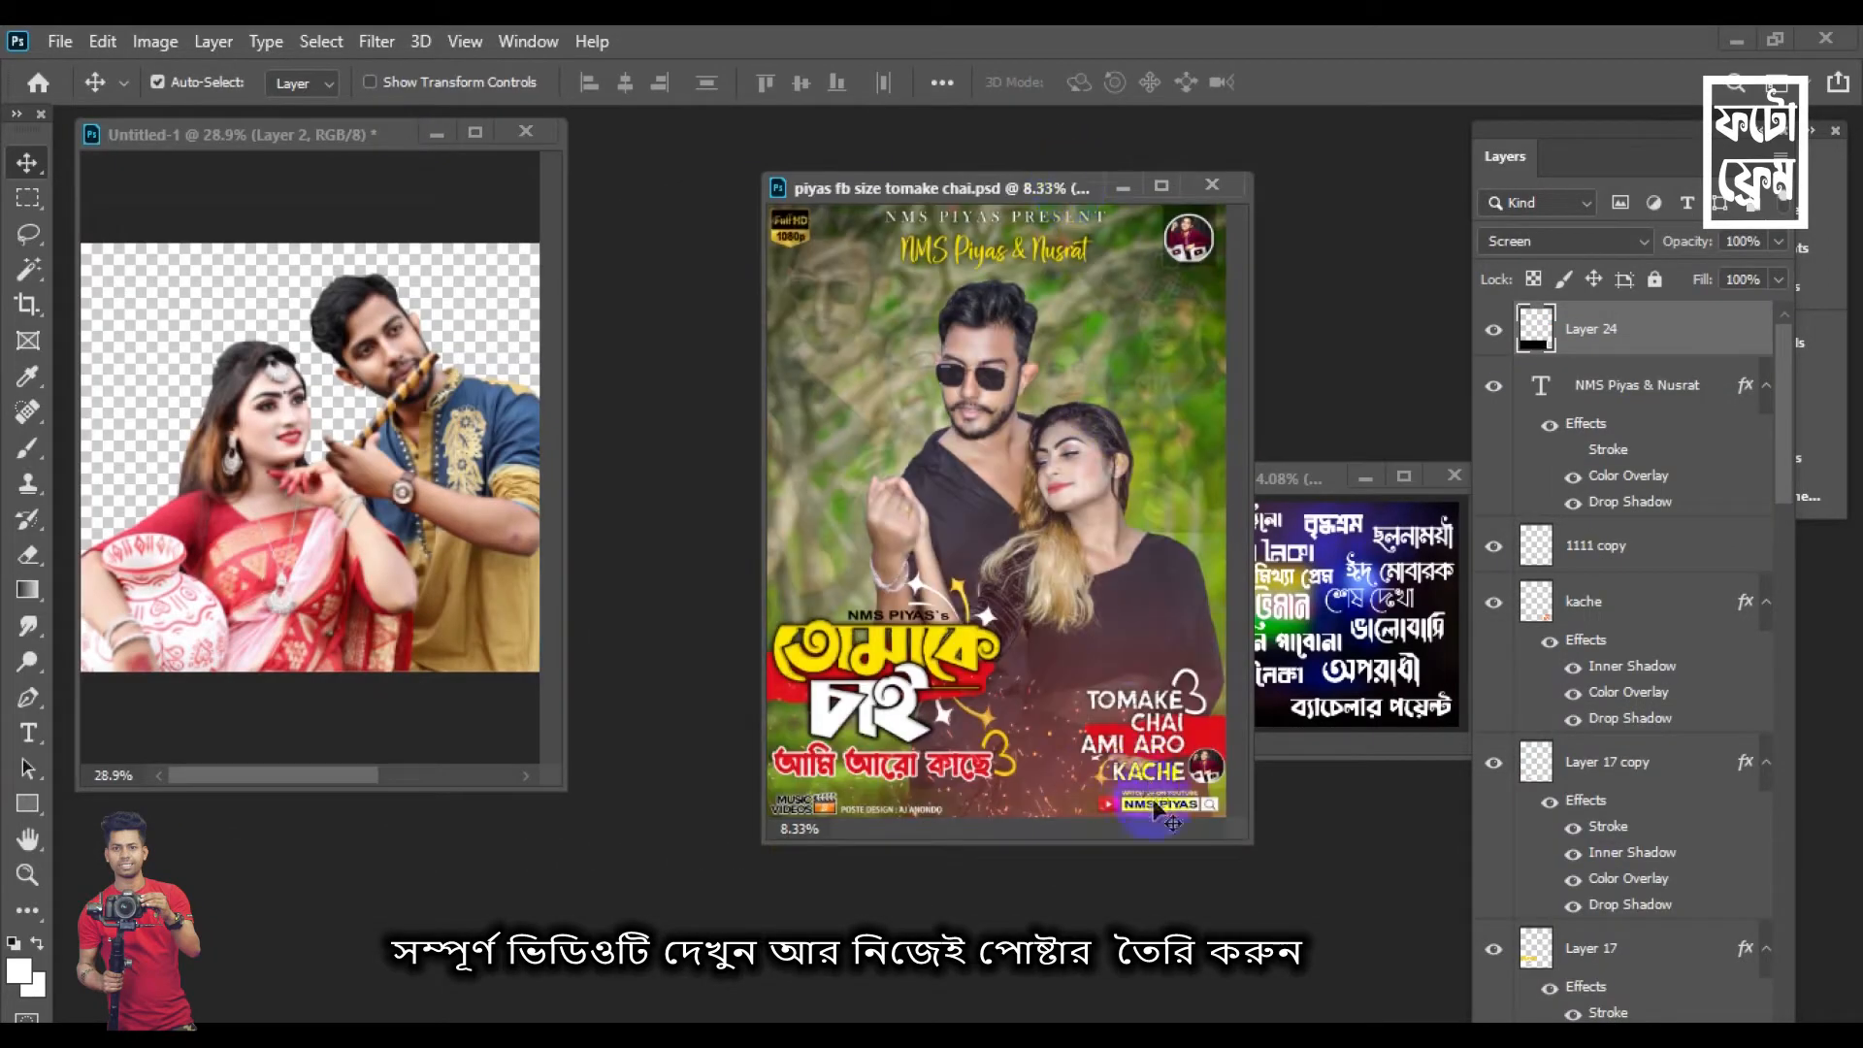
drag(1245, 843, 1336, 952)
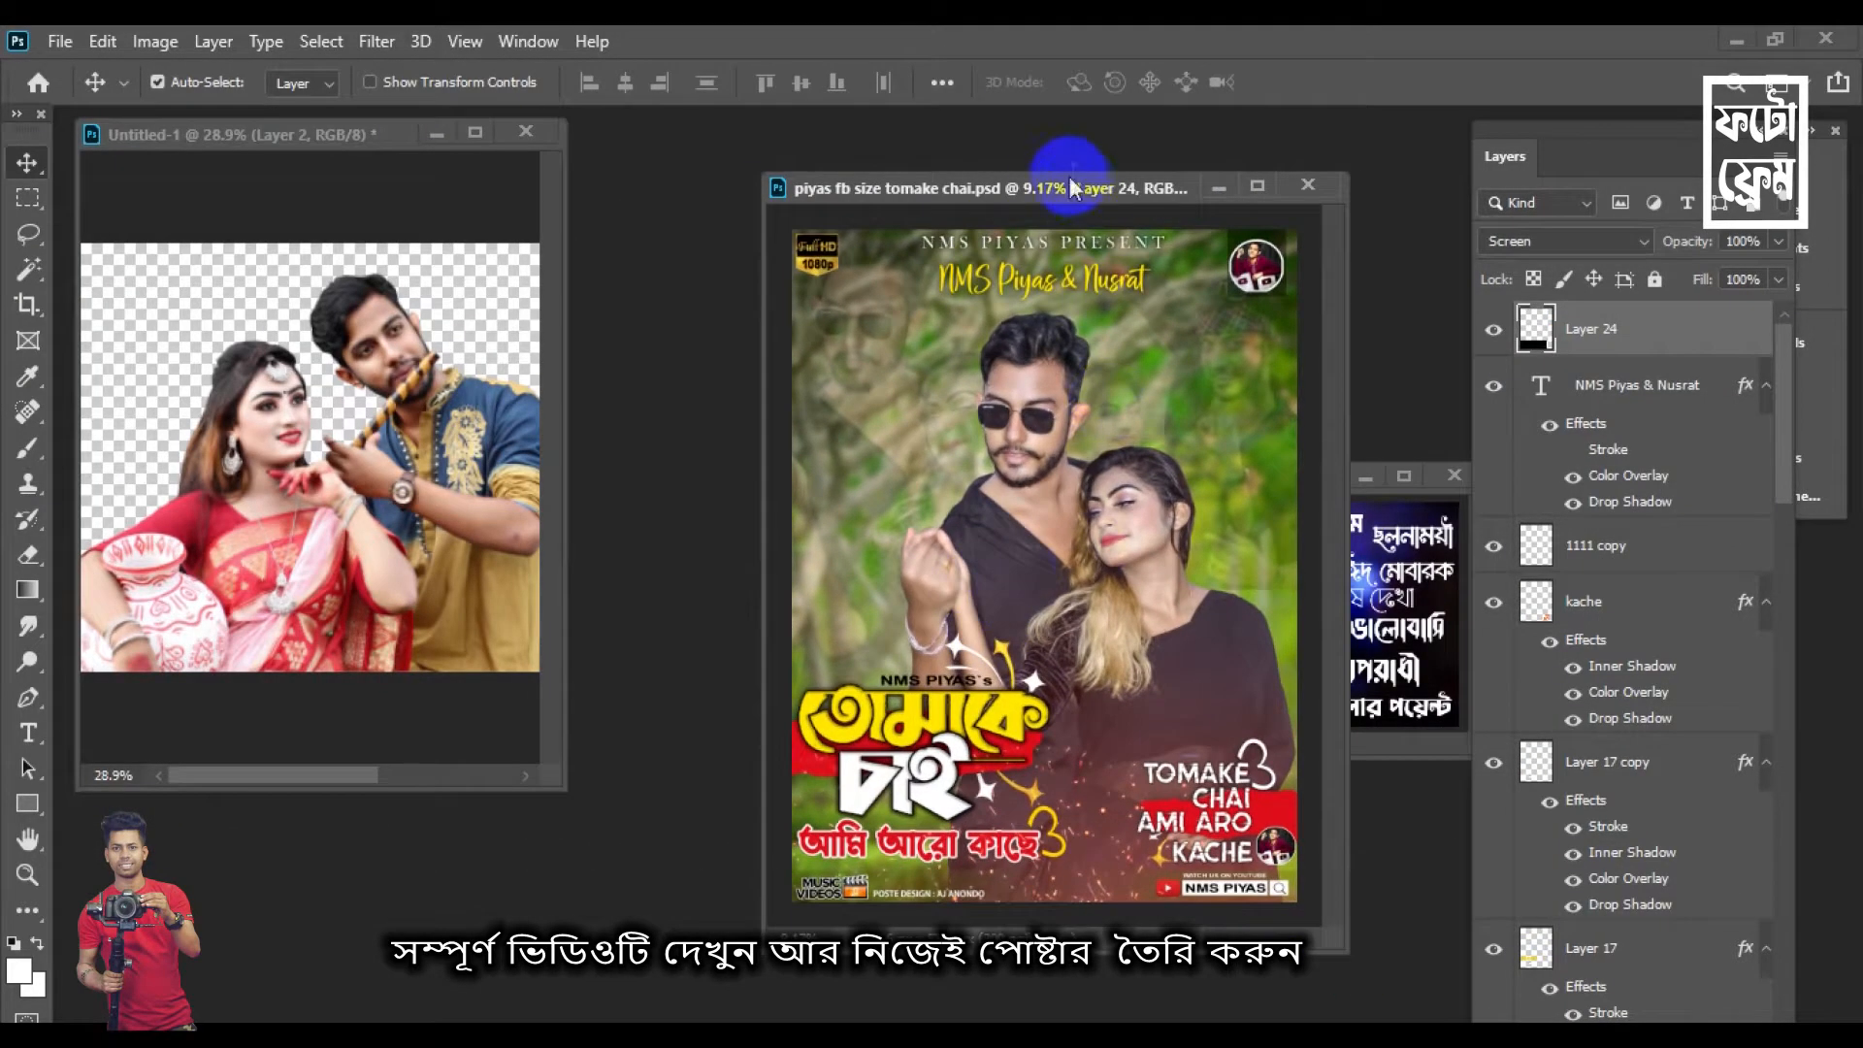
drag(1068, 190, 1154, 153)
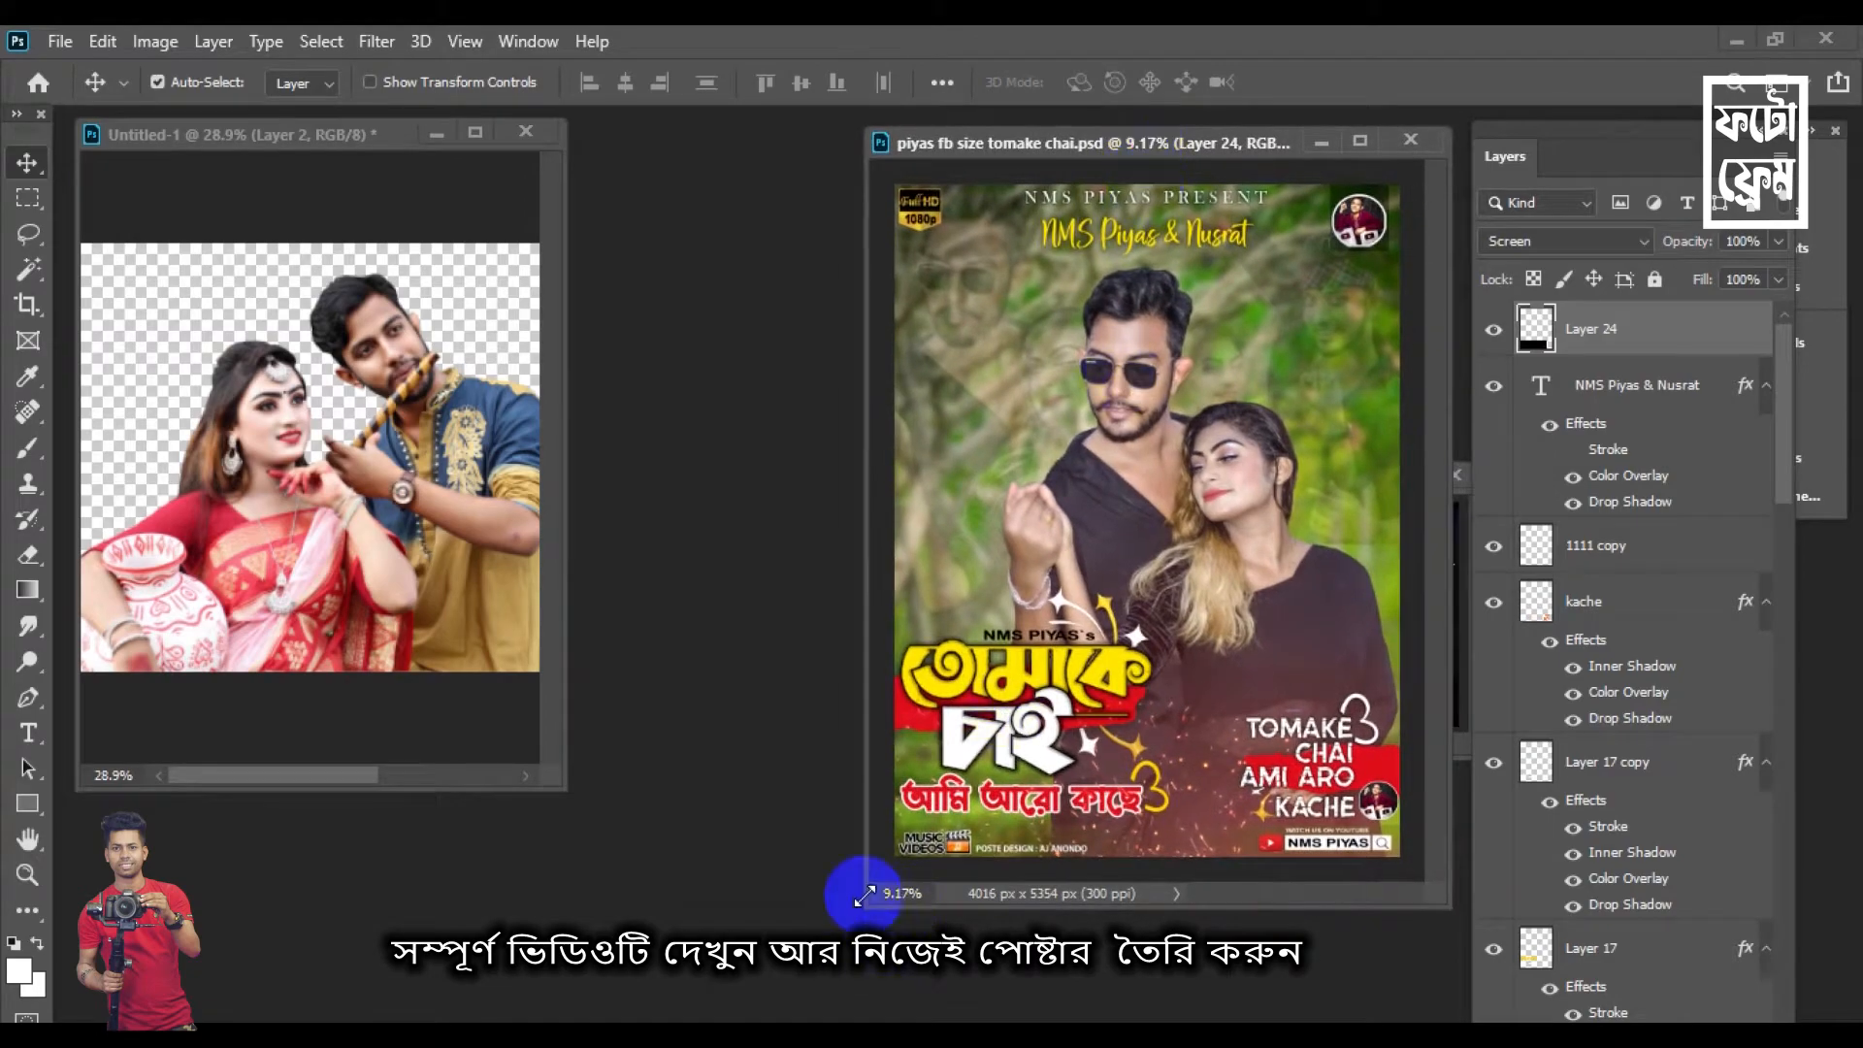
drag(868, 905, 839, 1002)
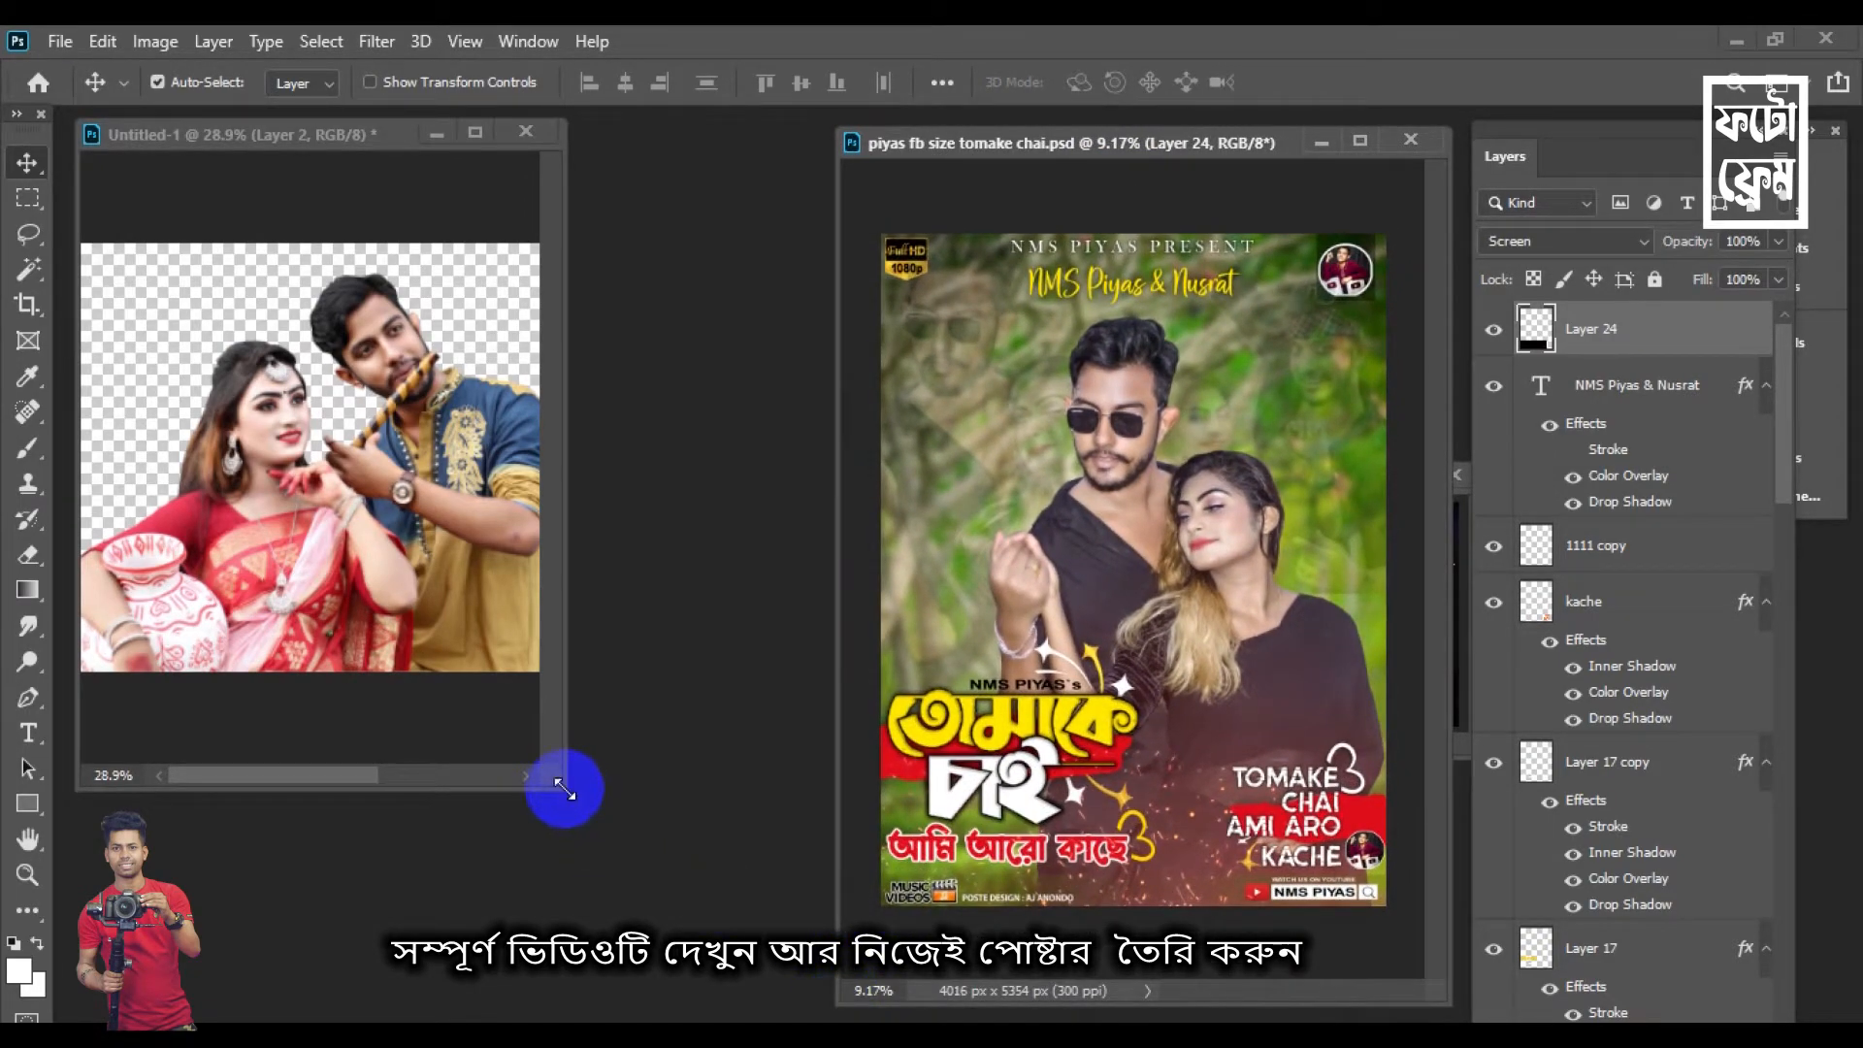
drag(563, 782, 878, 786)
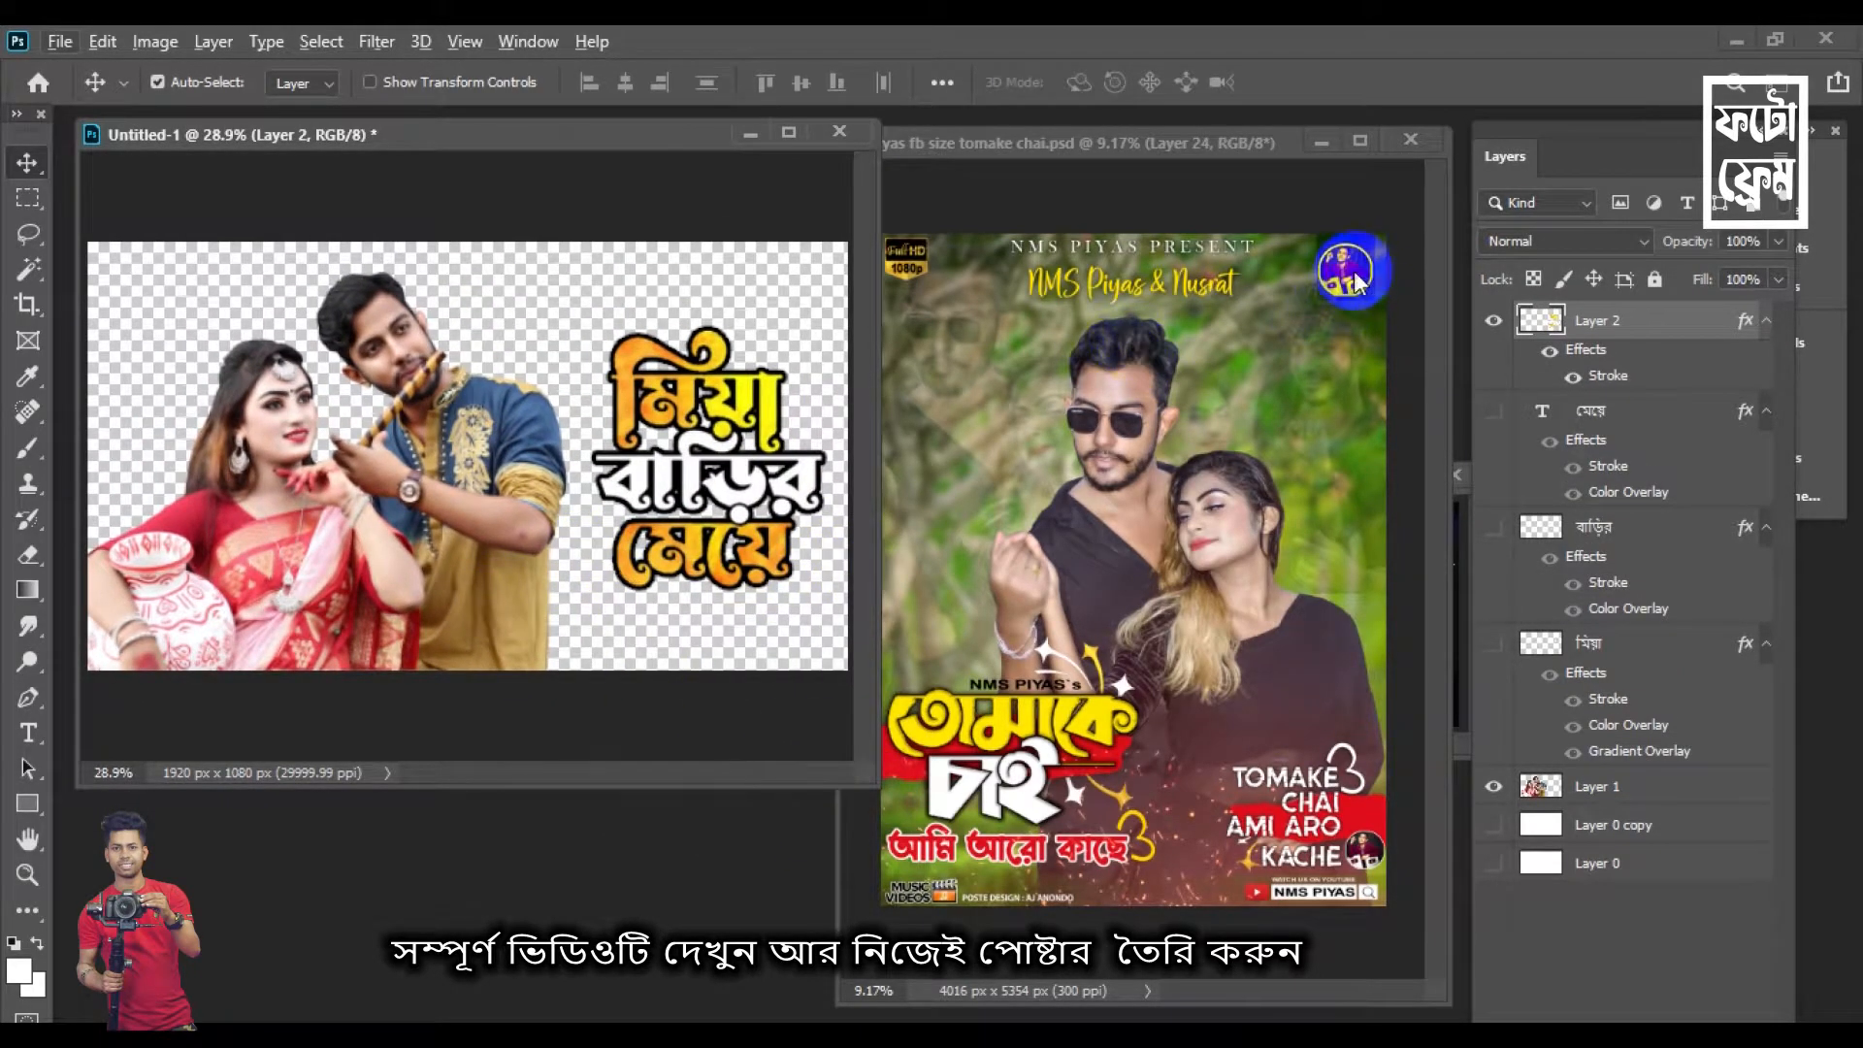
Copy the round portrait badge from the PSD into the poster's upper-right area and scale it to about half size
drag(1357, 279, 796, 301)
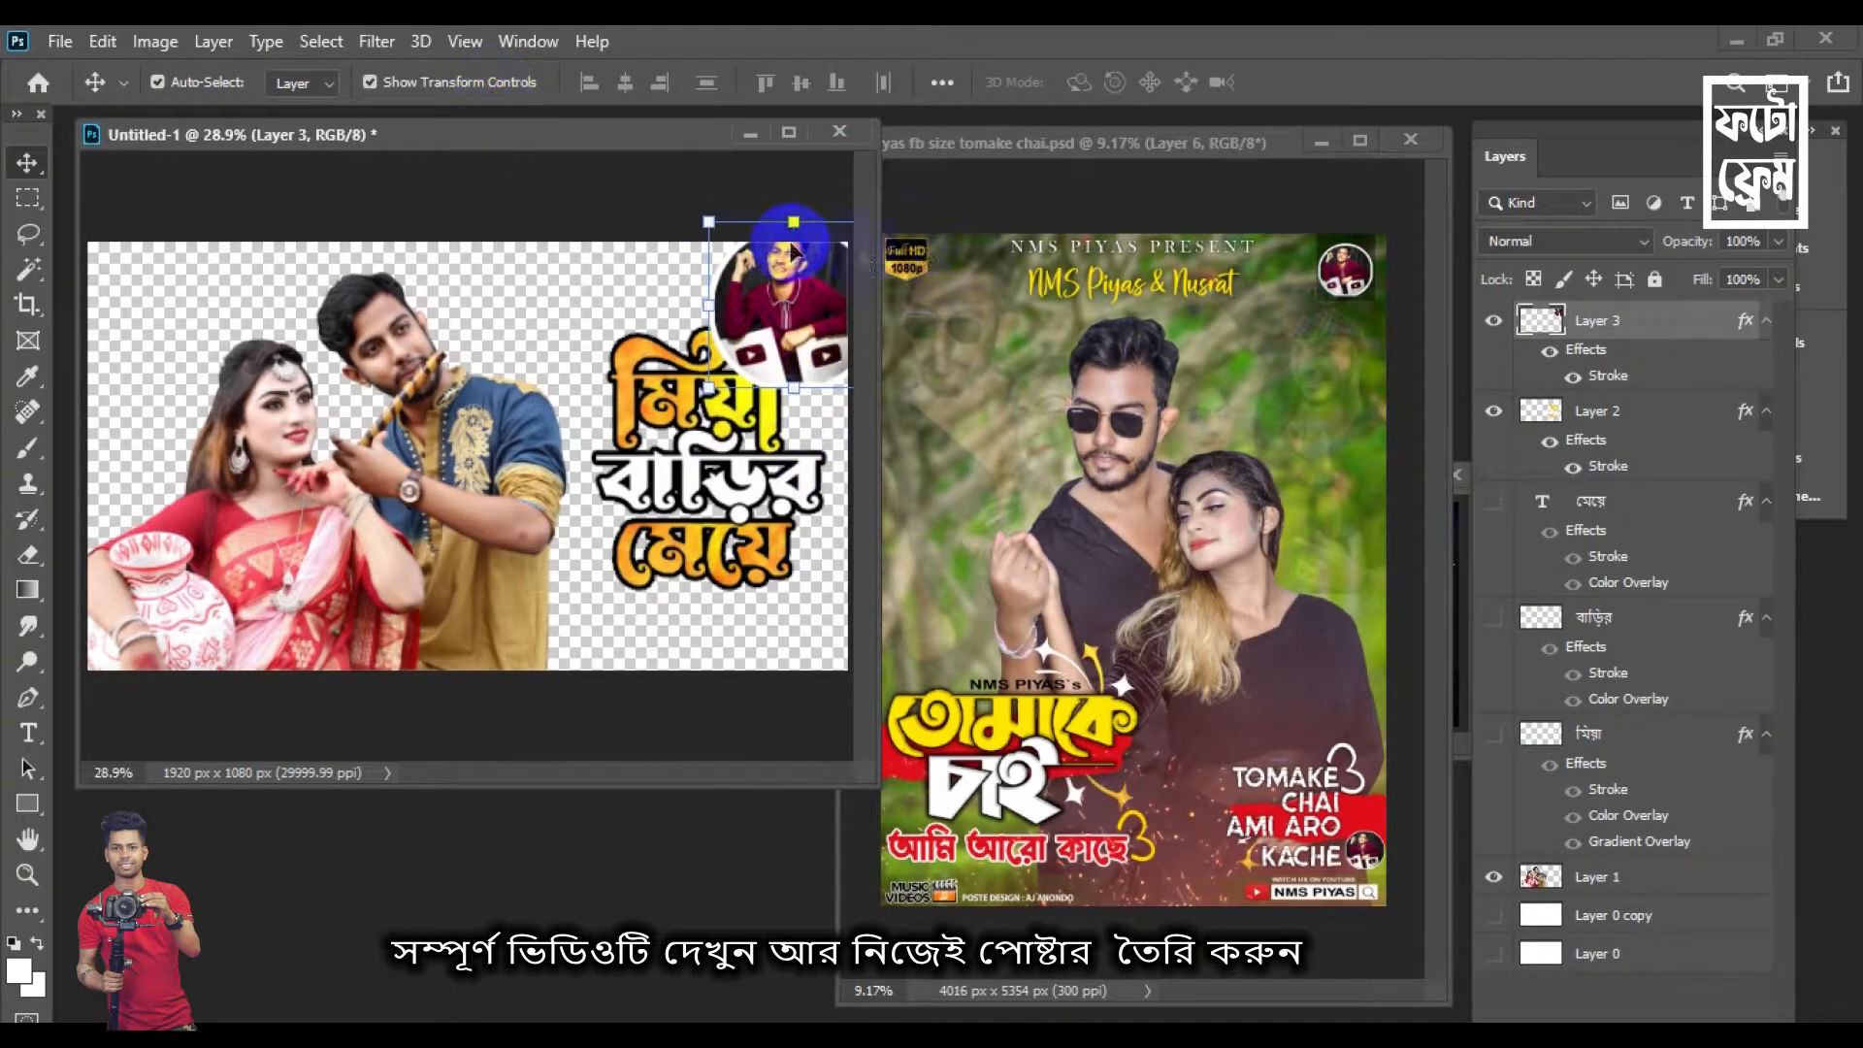
drag(709, 222, 791, 303)
click(871, 635)
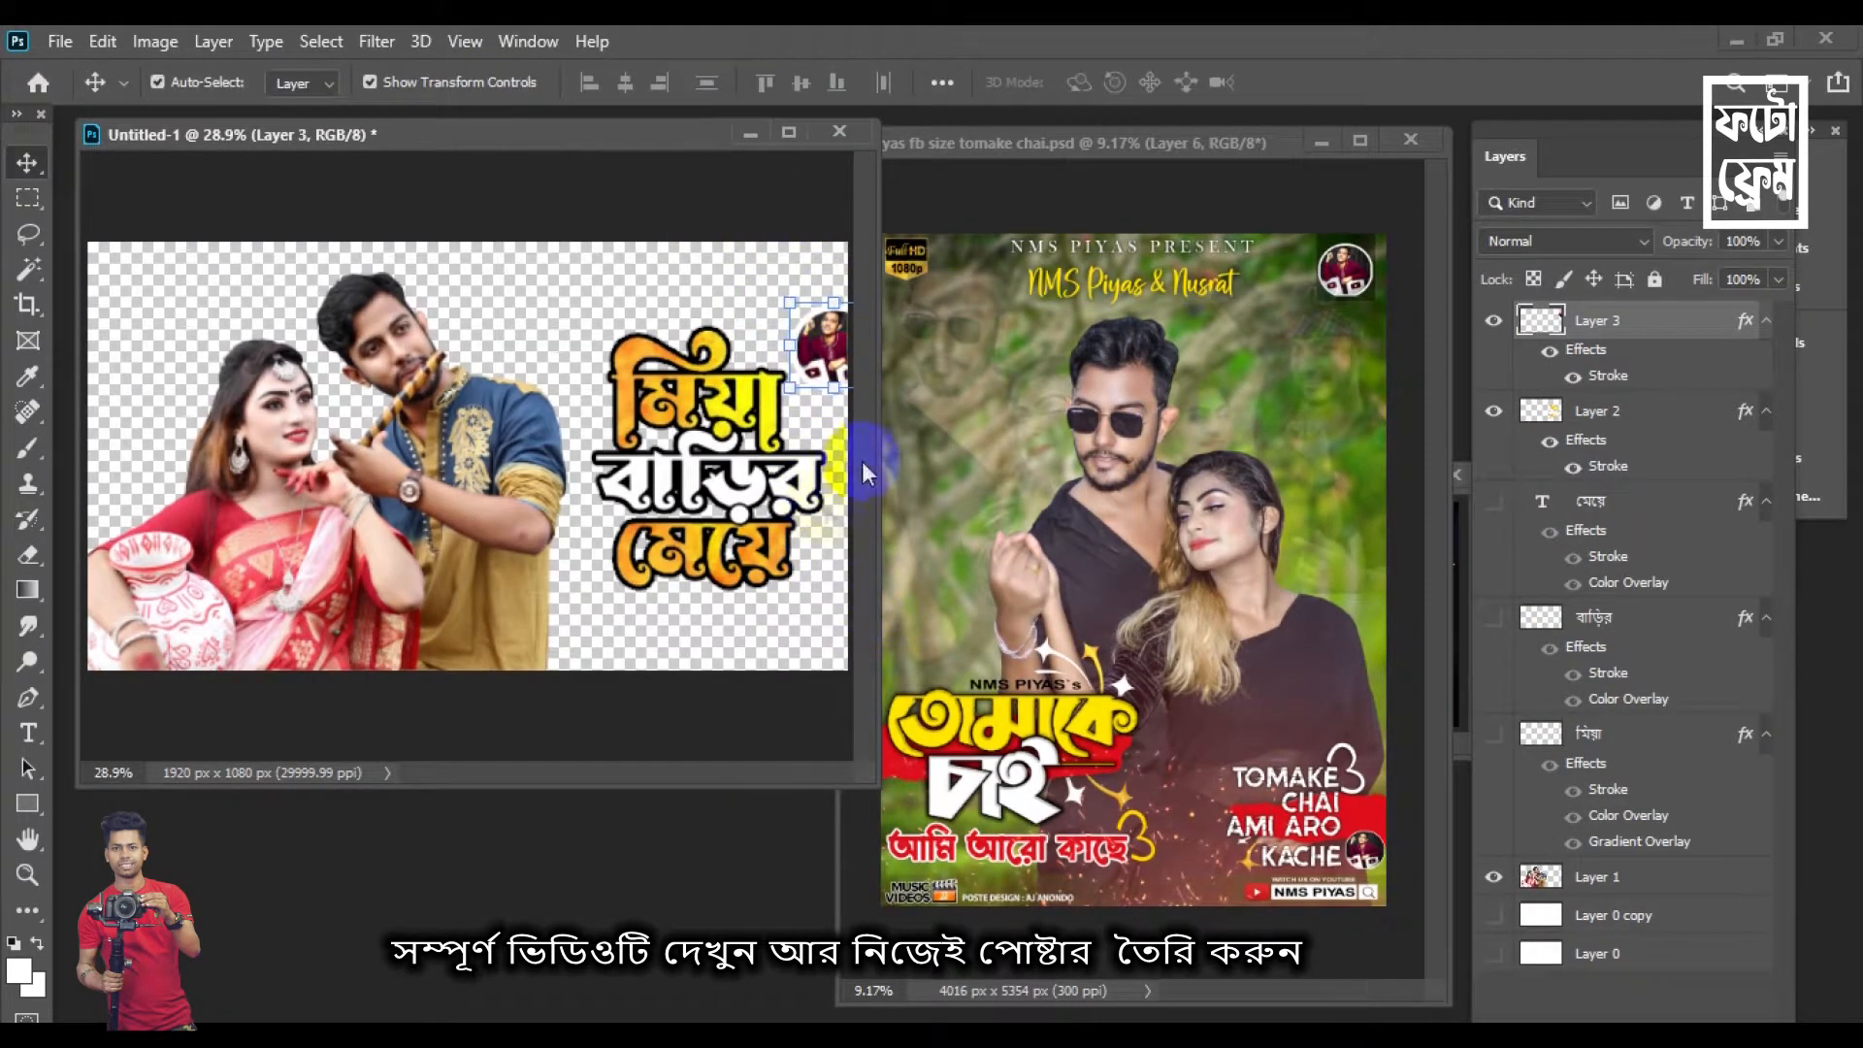
Shrink the round portrait badge to fit the poster's upper-right corner and open its Stroke style settings
drag(810, 386, 777, 365)
key(Return)
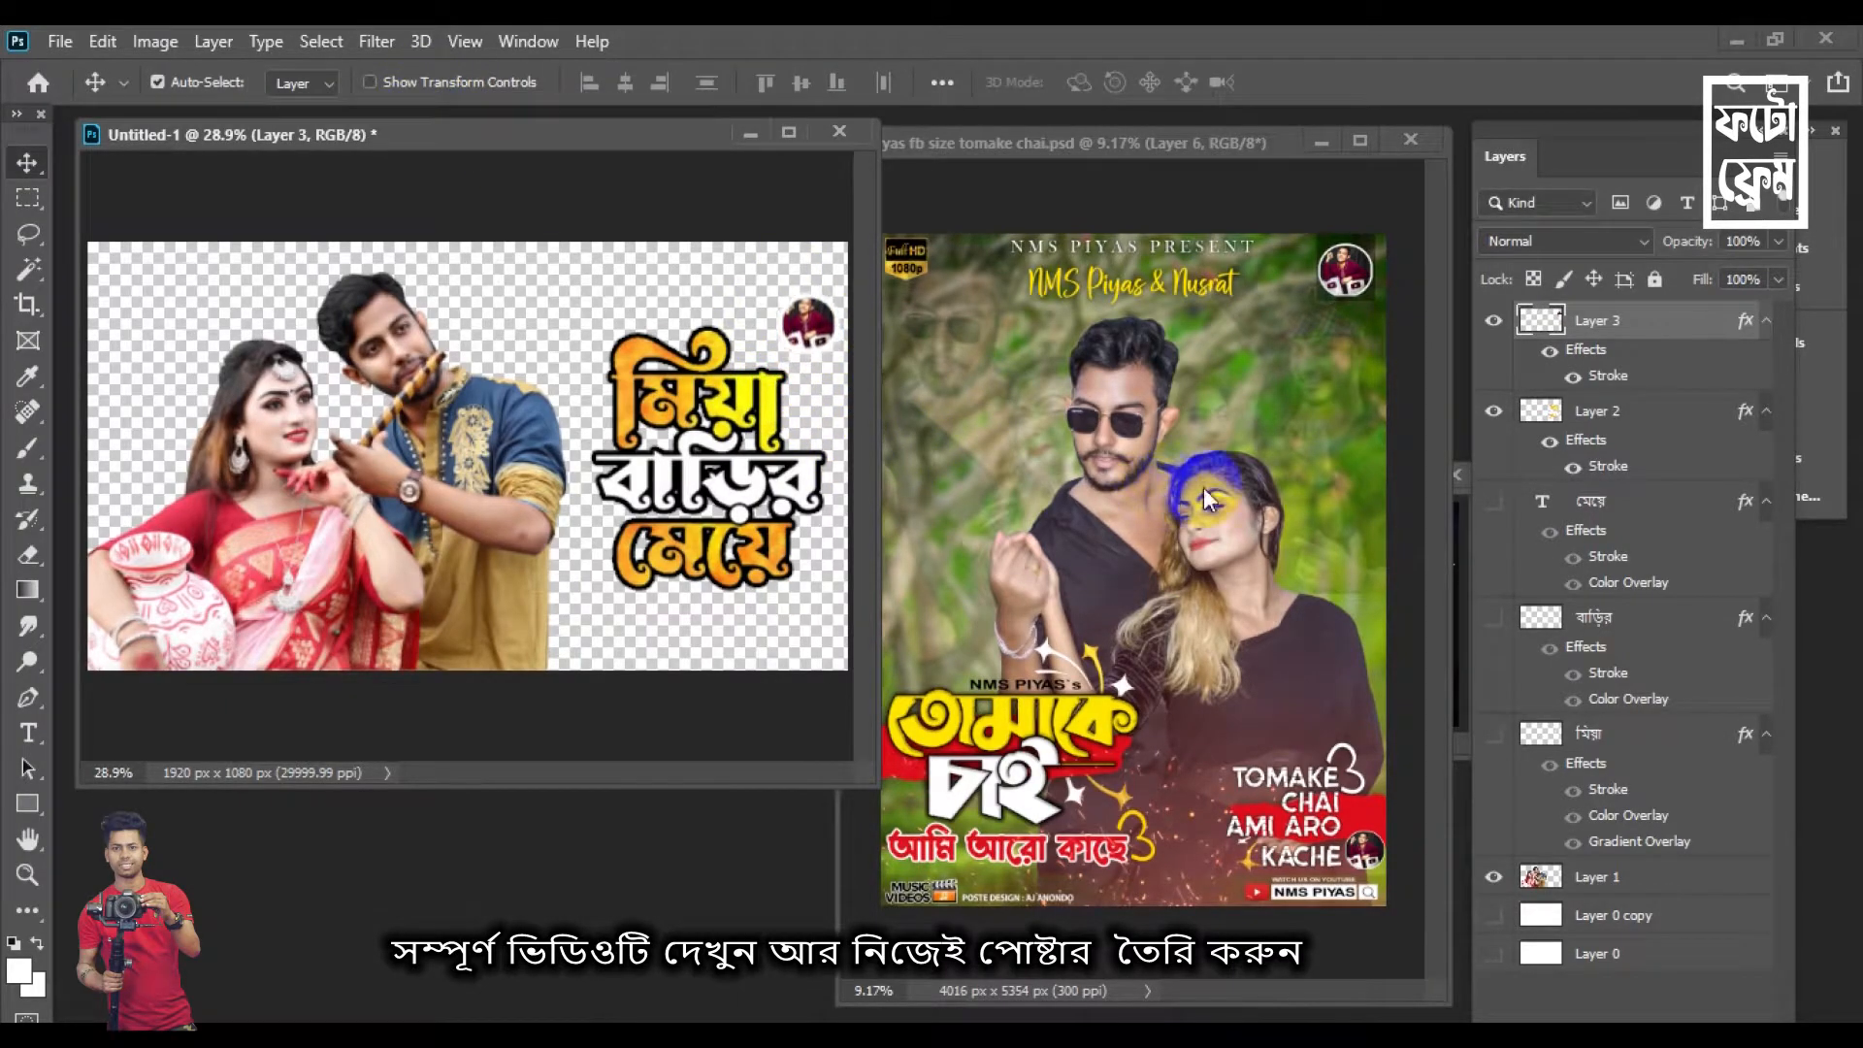
key(shift+Up)
key(shift+Up)
key(shift+Up)
key(shift+Up)
key(shift+Up)
key(shift+Up)
key(shift+Up)
key(shift+Up)
key(shift+Up)
key(shift+Up)
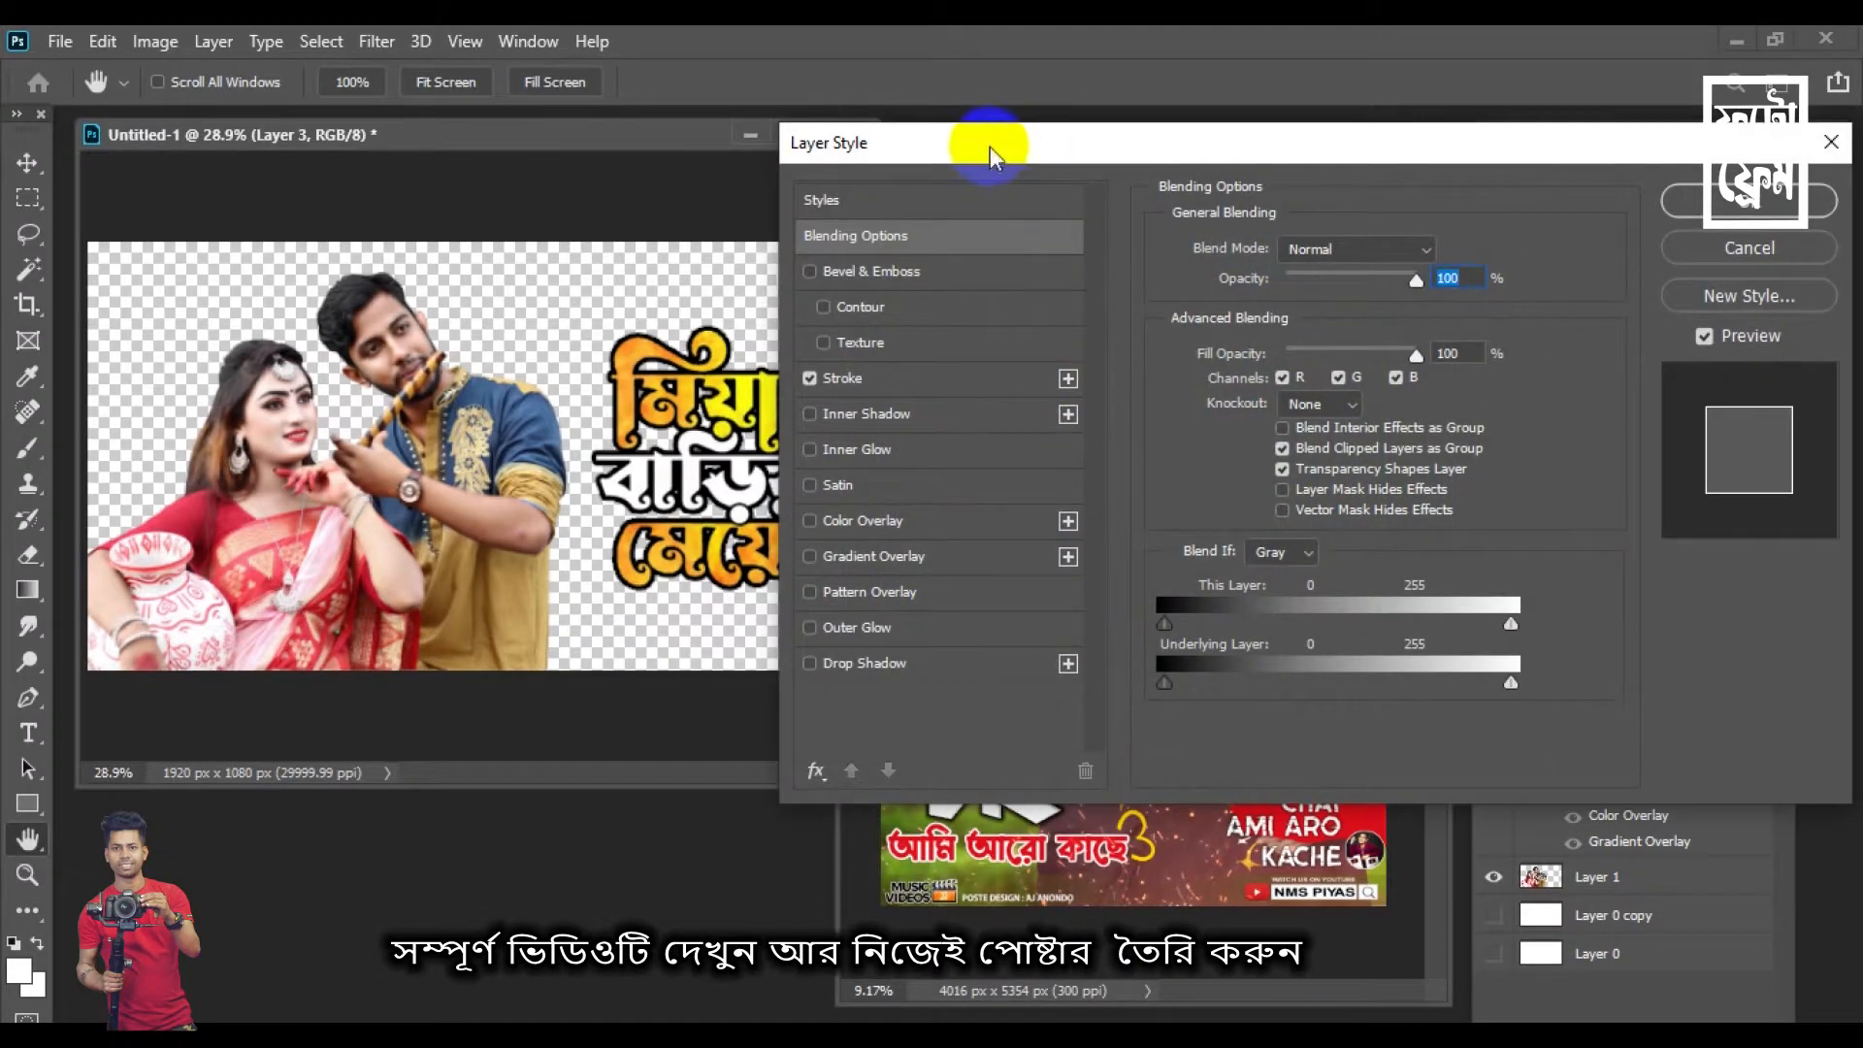
drag(986, 149, 1090, 208)
click(1039, 442)
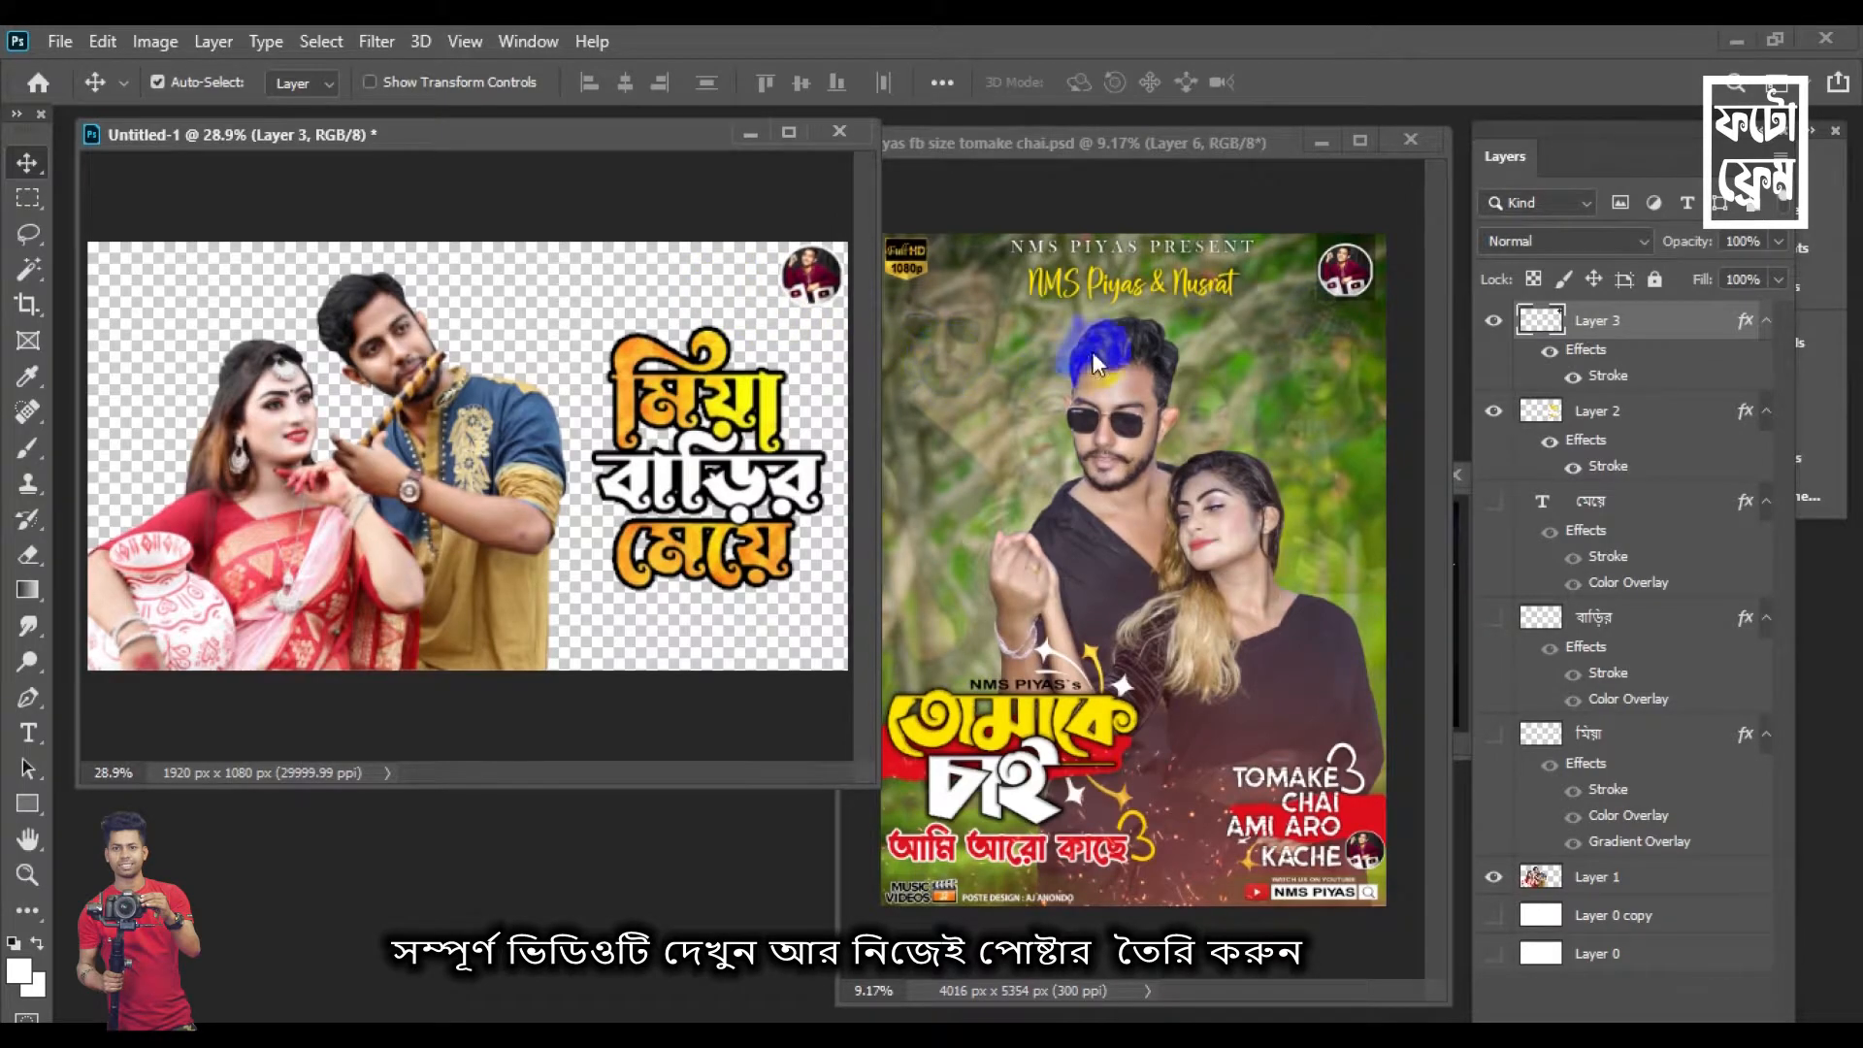
Copy the "PRESENT" heading text from the PSD to the poster's top edge and scale it down to fit the canvas width
click(1138, 241)
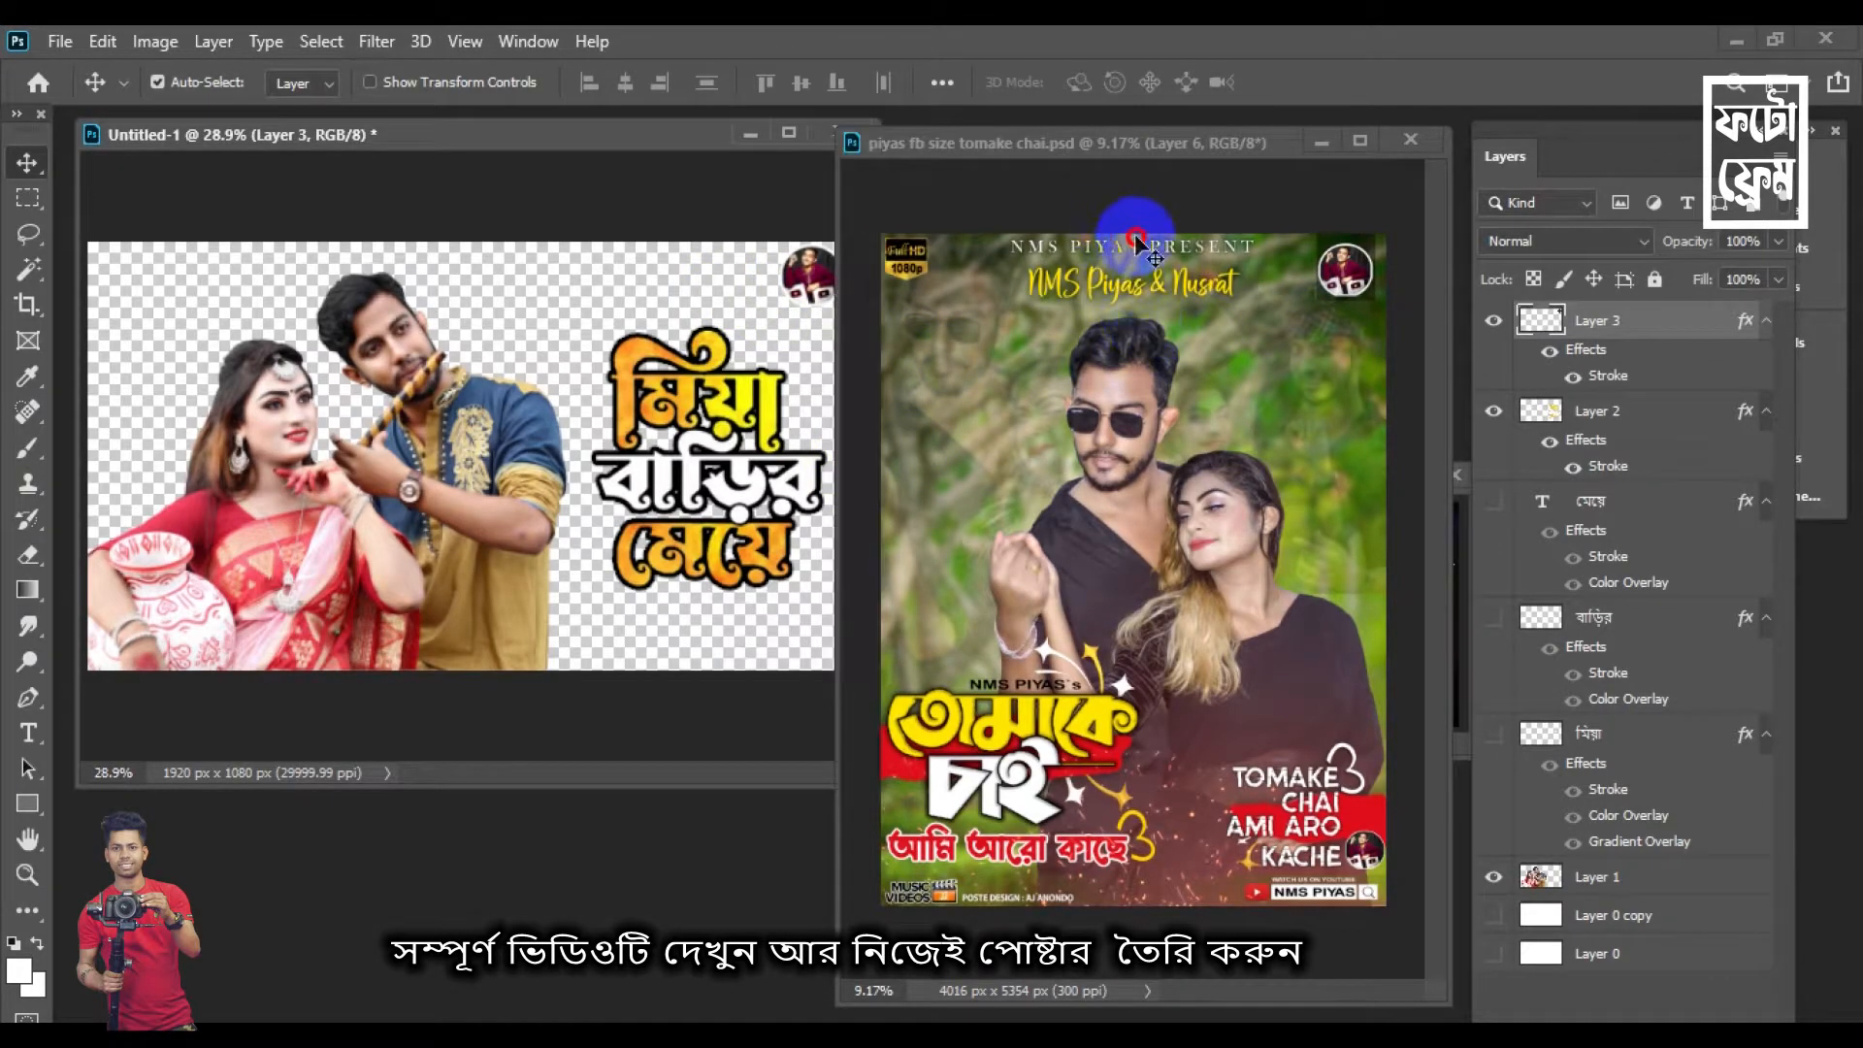
drag(1116, 246, 680, 254)
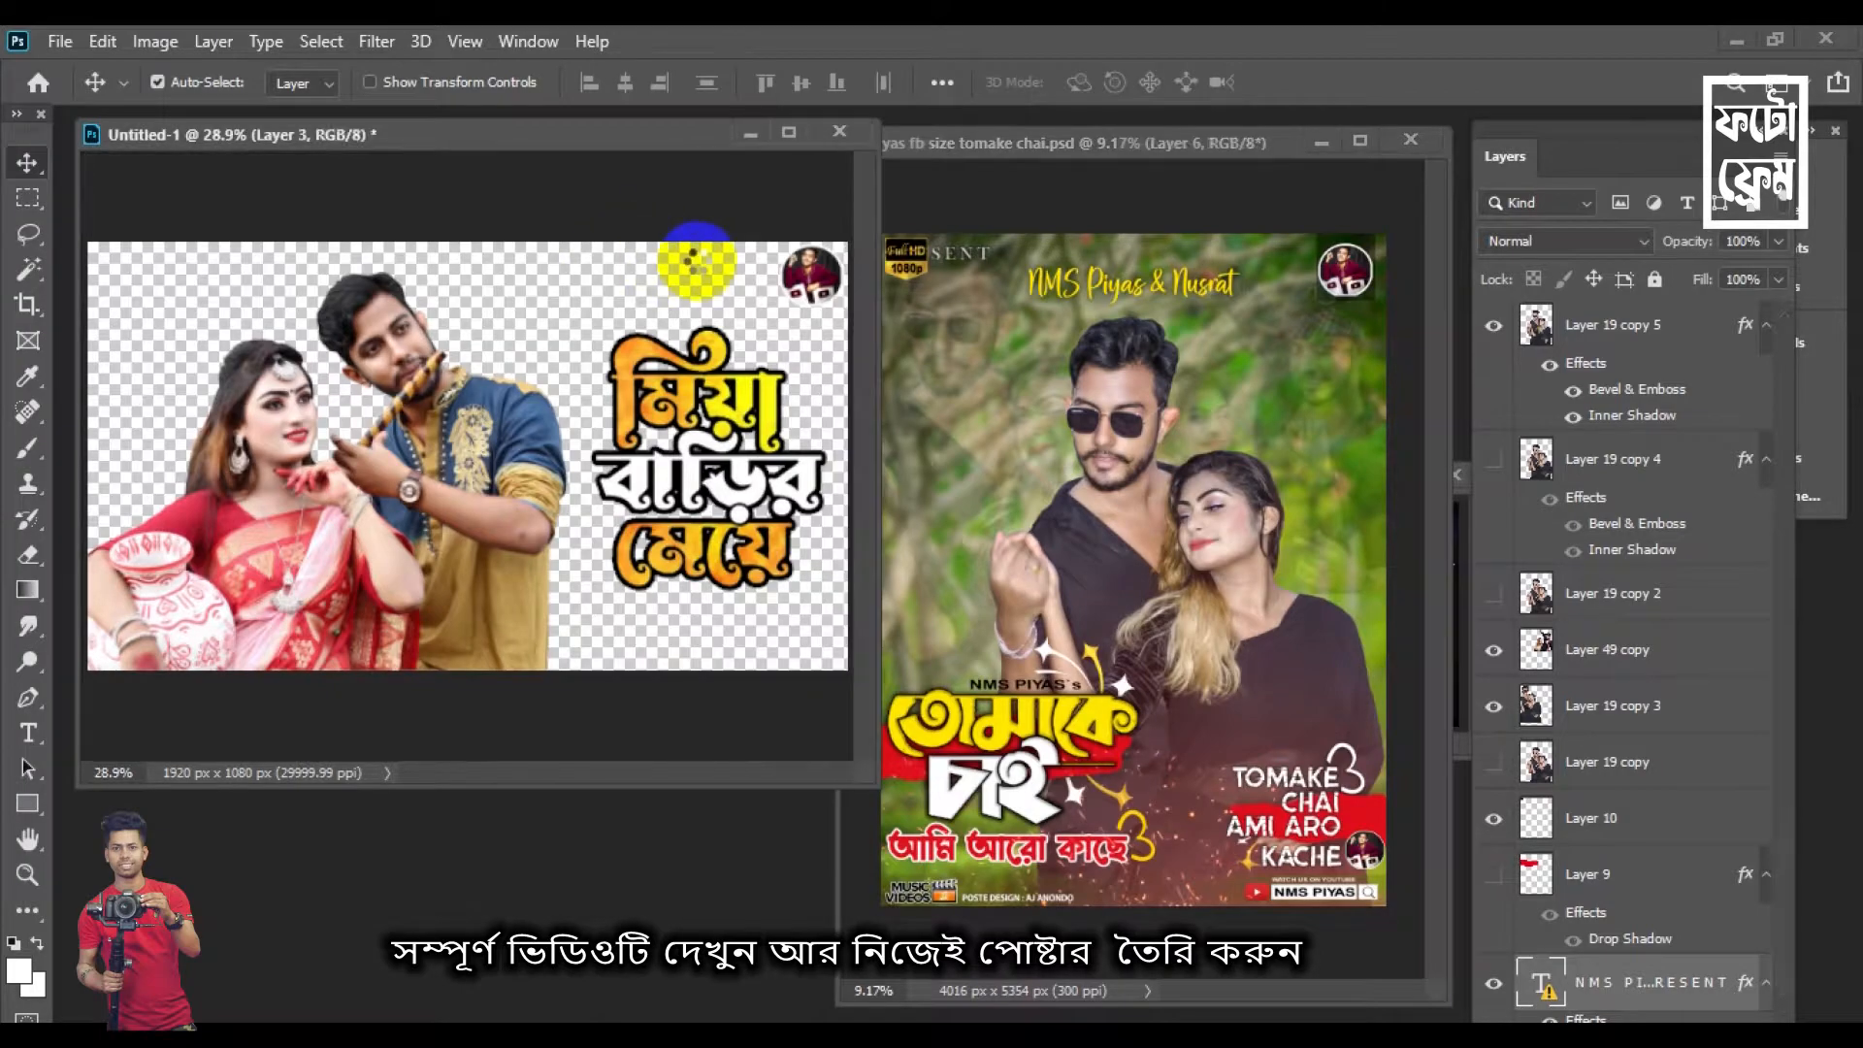
click(370, 82)
scroll(652, 285, down, 5)
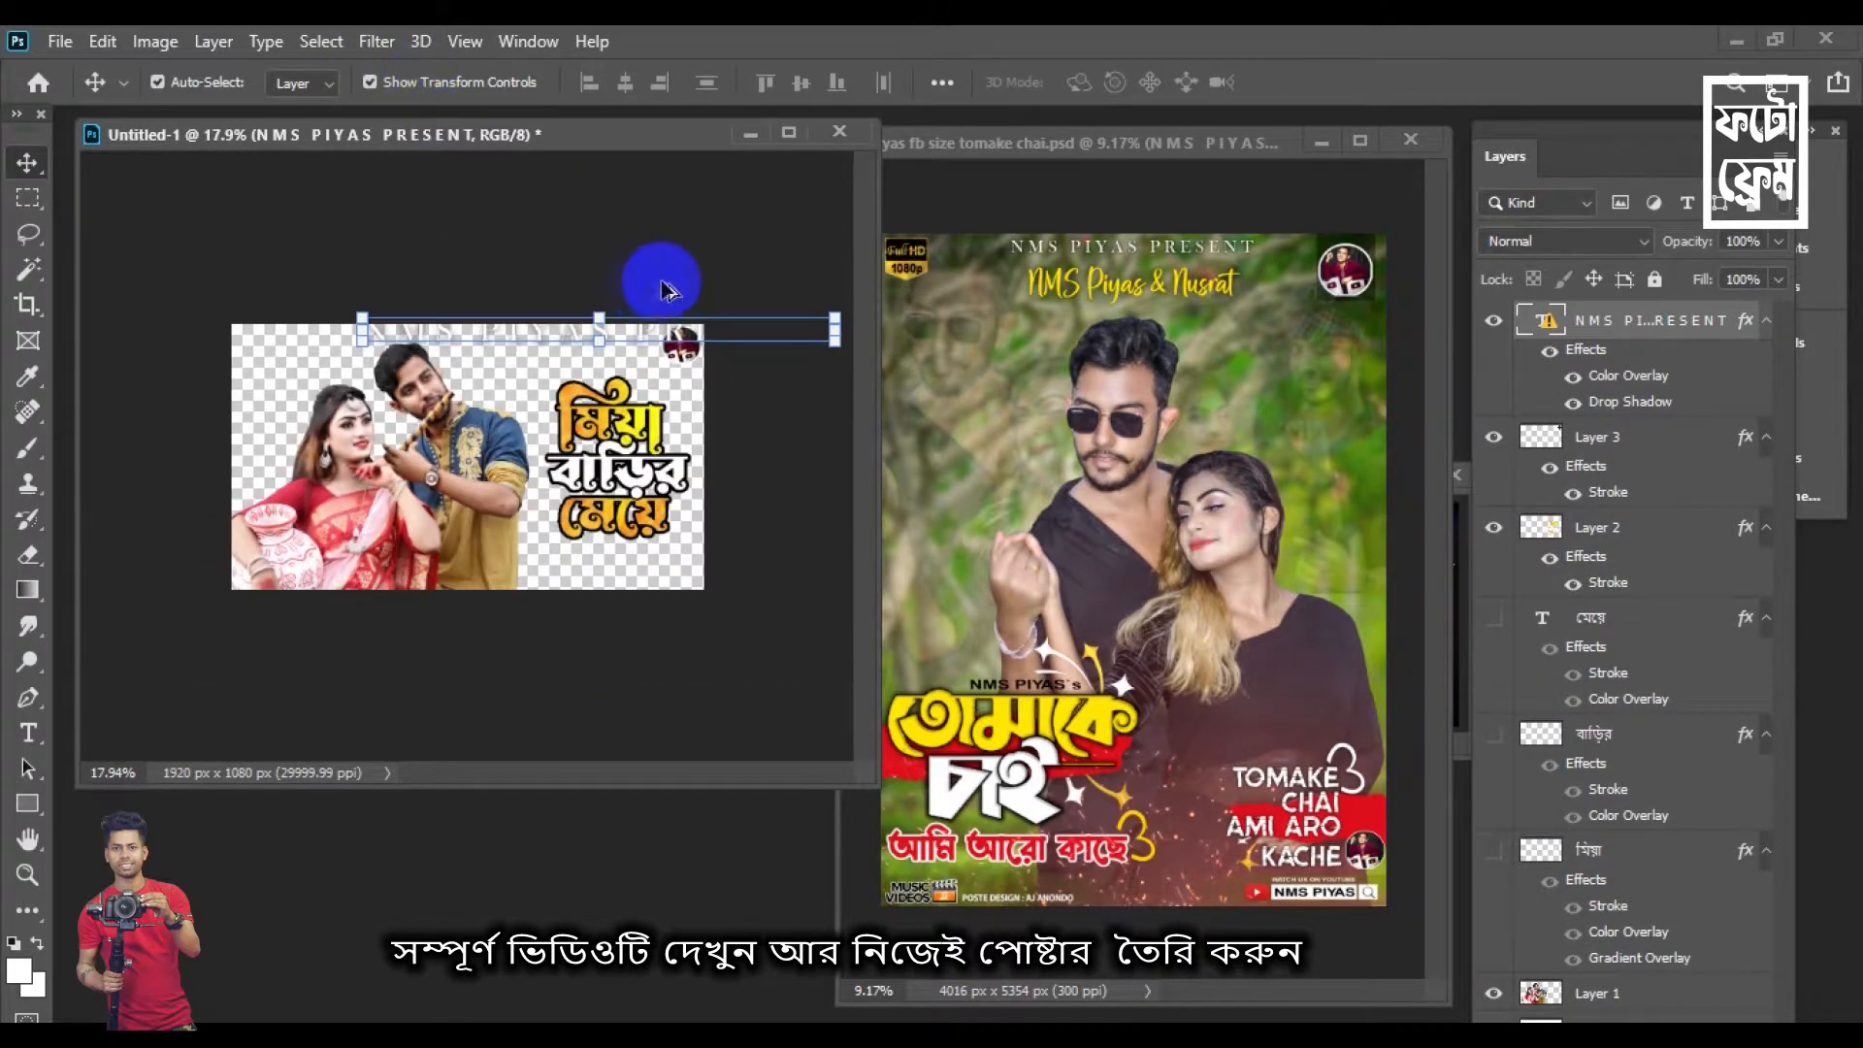
click(836, 320)
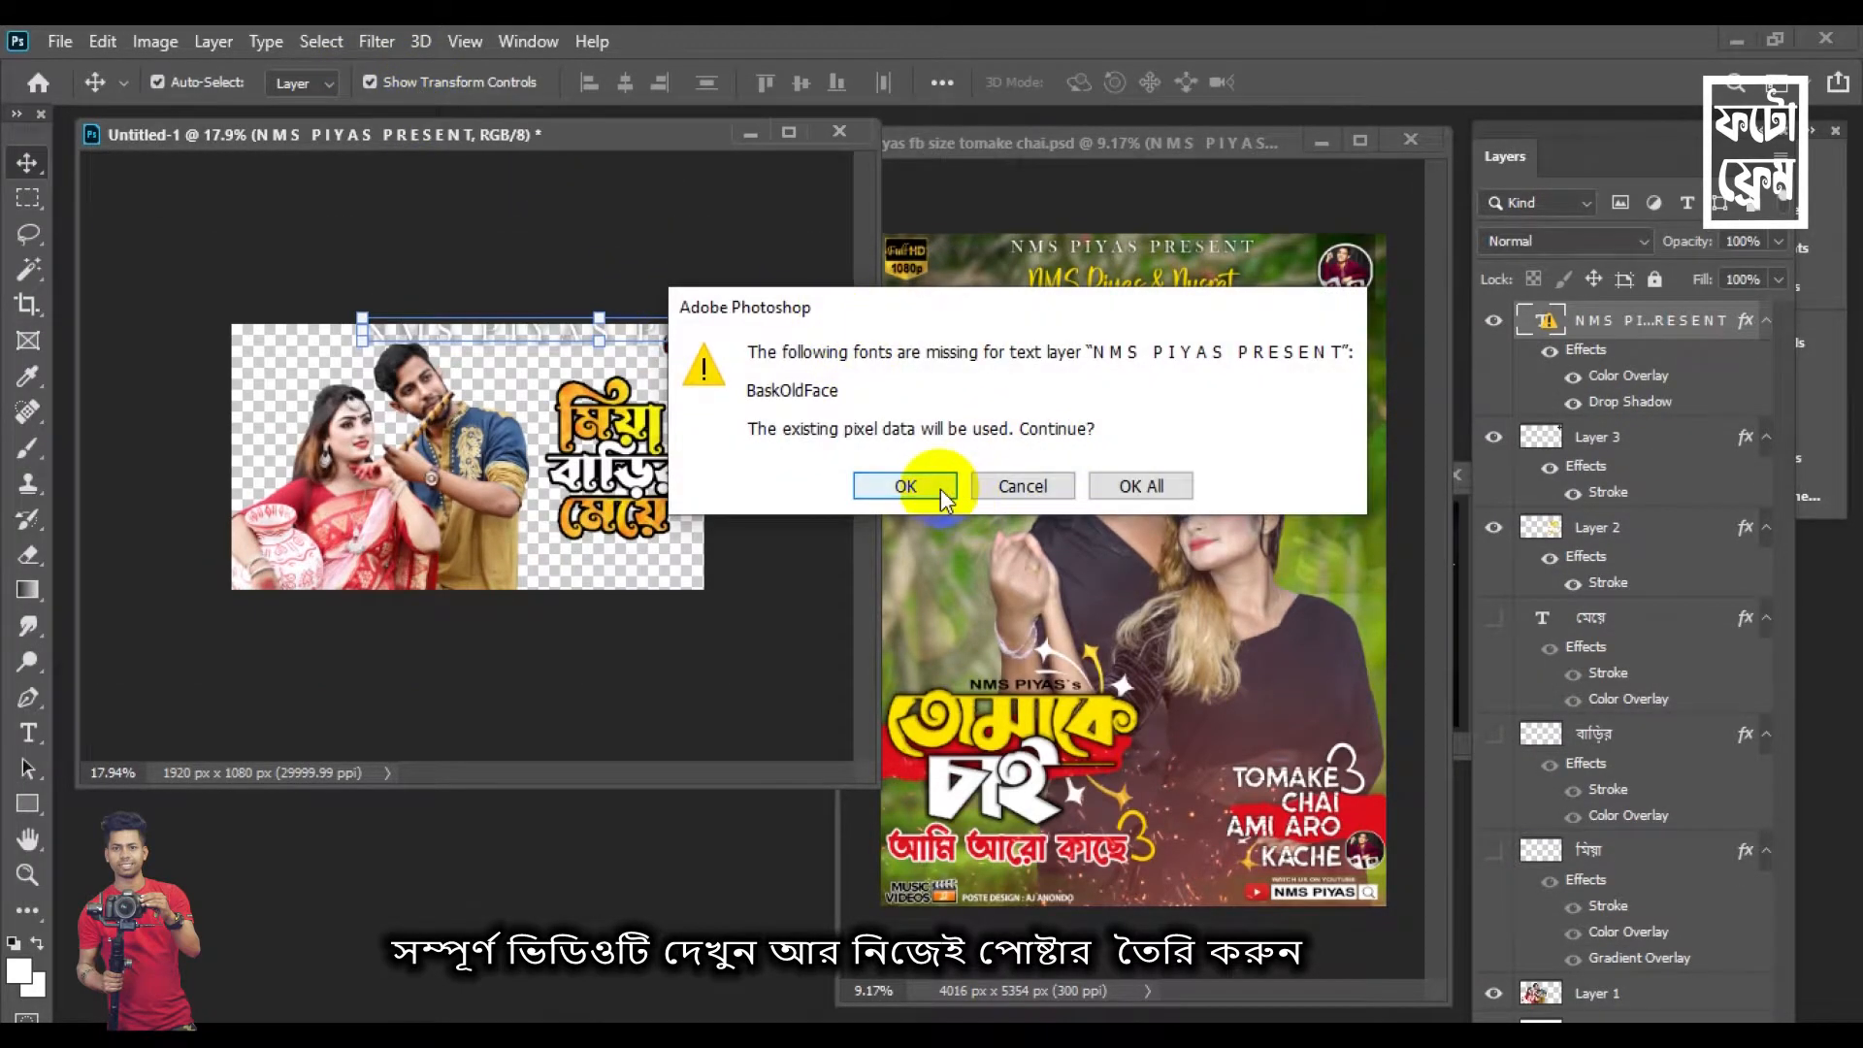
click(906, 485)
drag(827, 320, 708, 367)
click(543, 167)
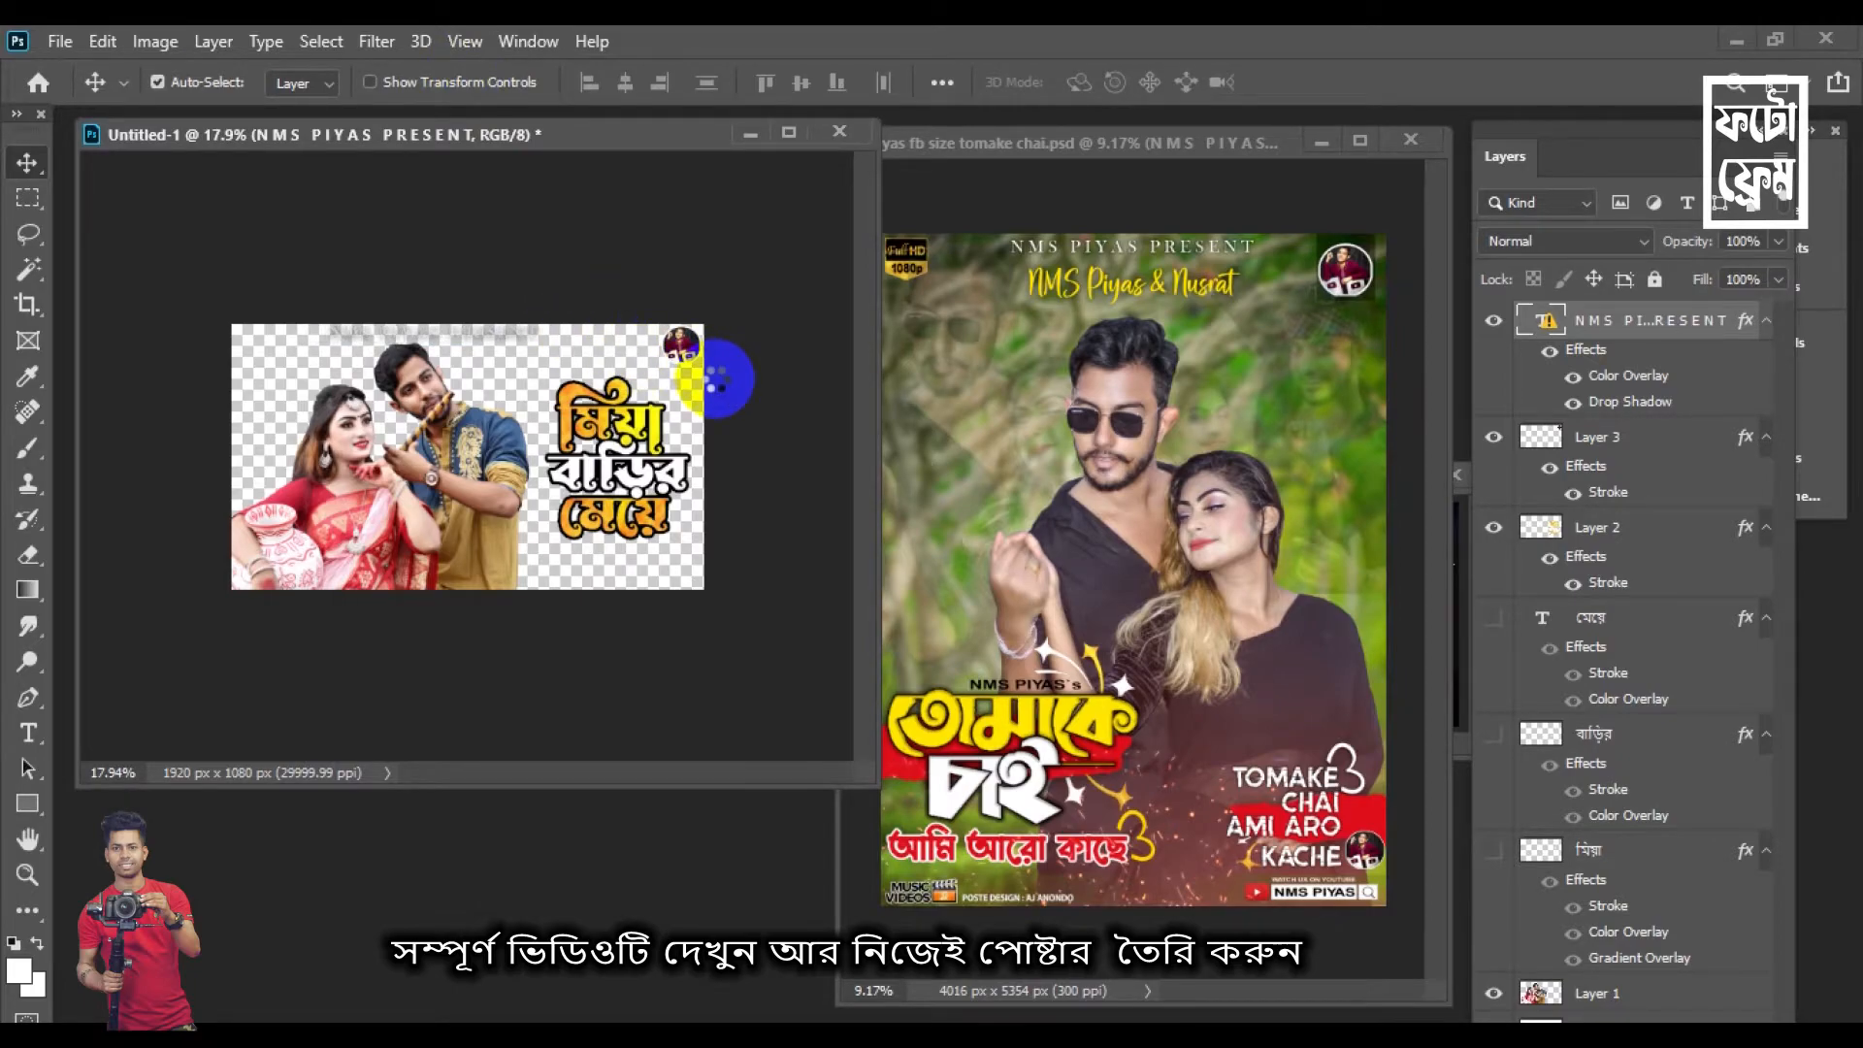
Turn off the Drop Shadow effect on the poster's "PRESENT" heading text
scroll(716, 379, up, 5)
scroll(572, 410, down, 1)
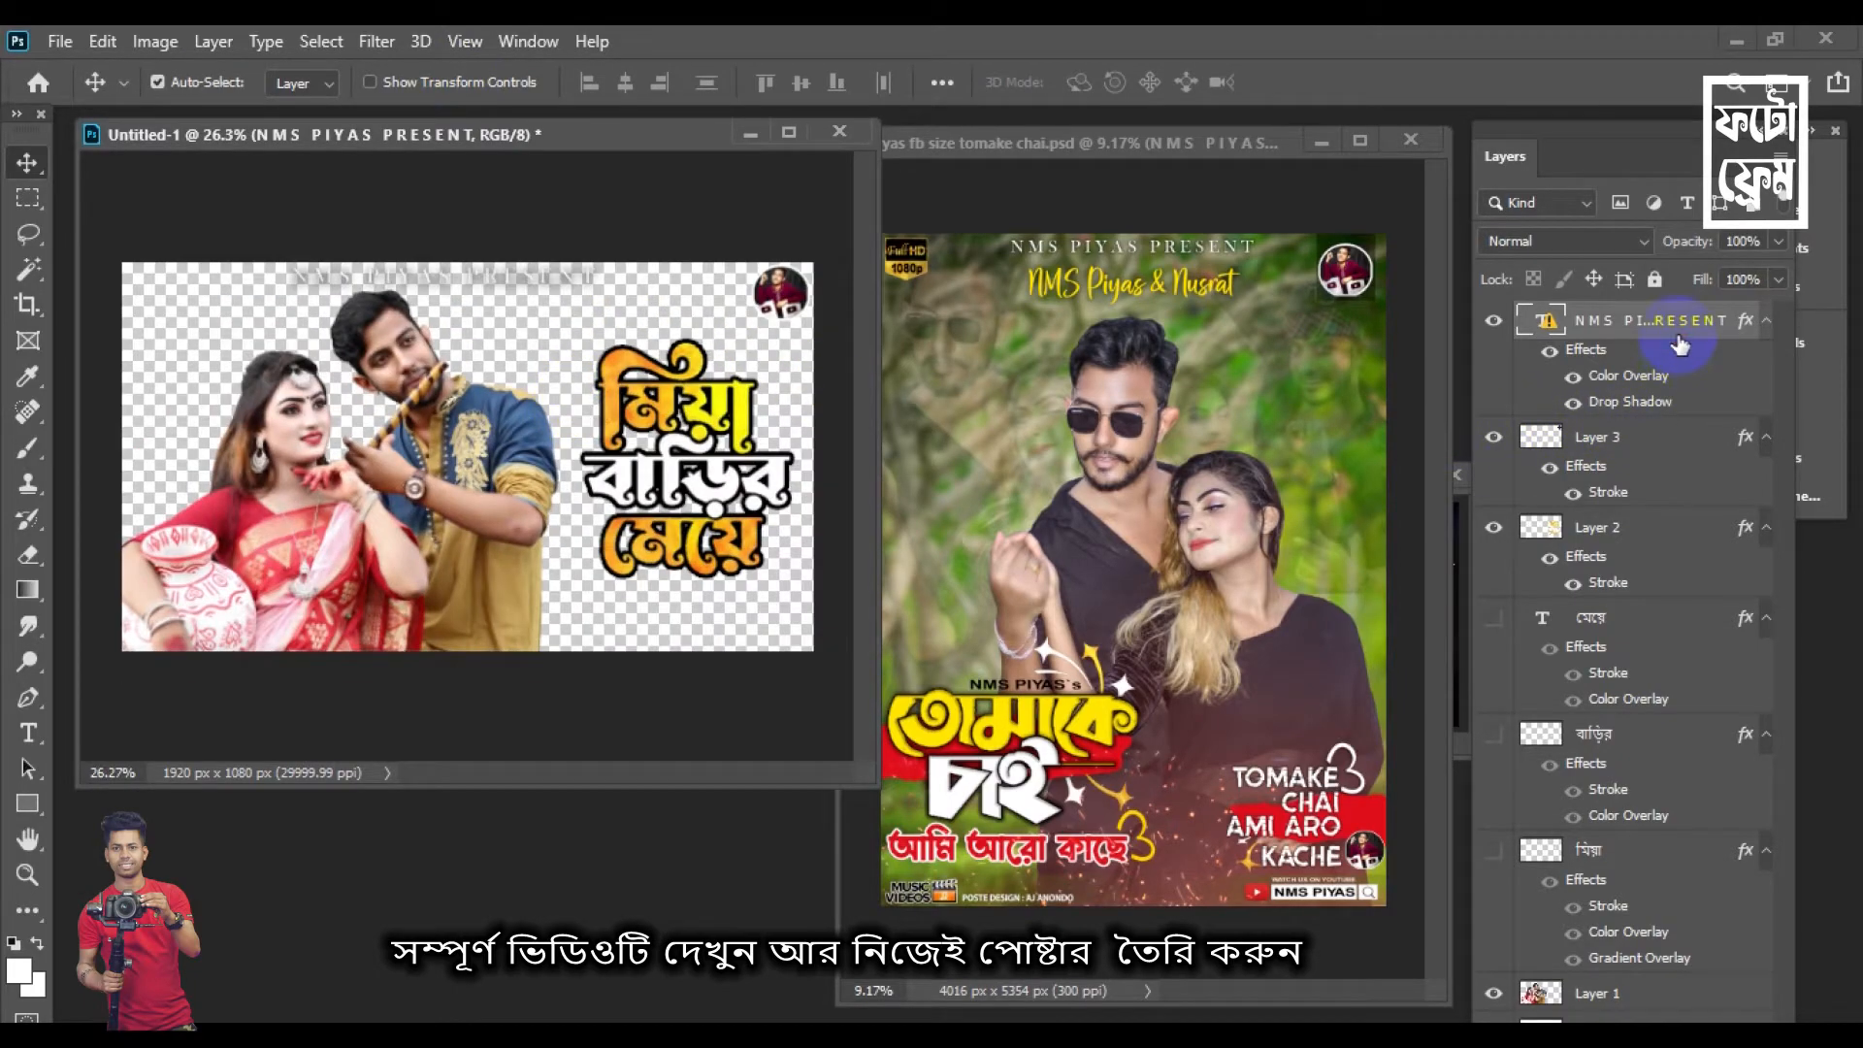
double_click(1611, 393)
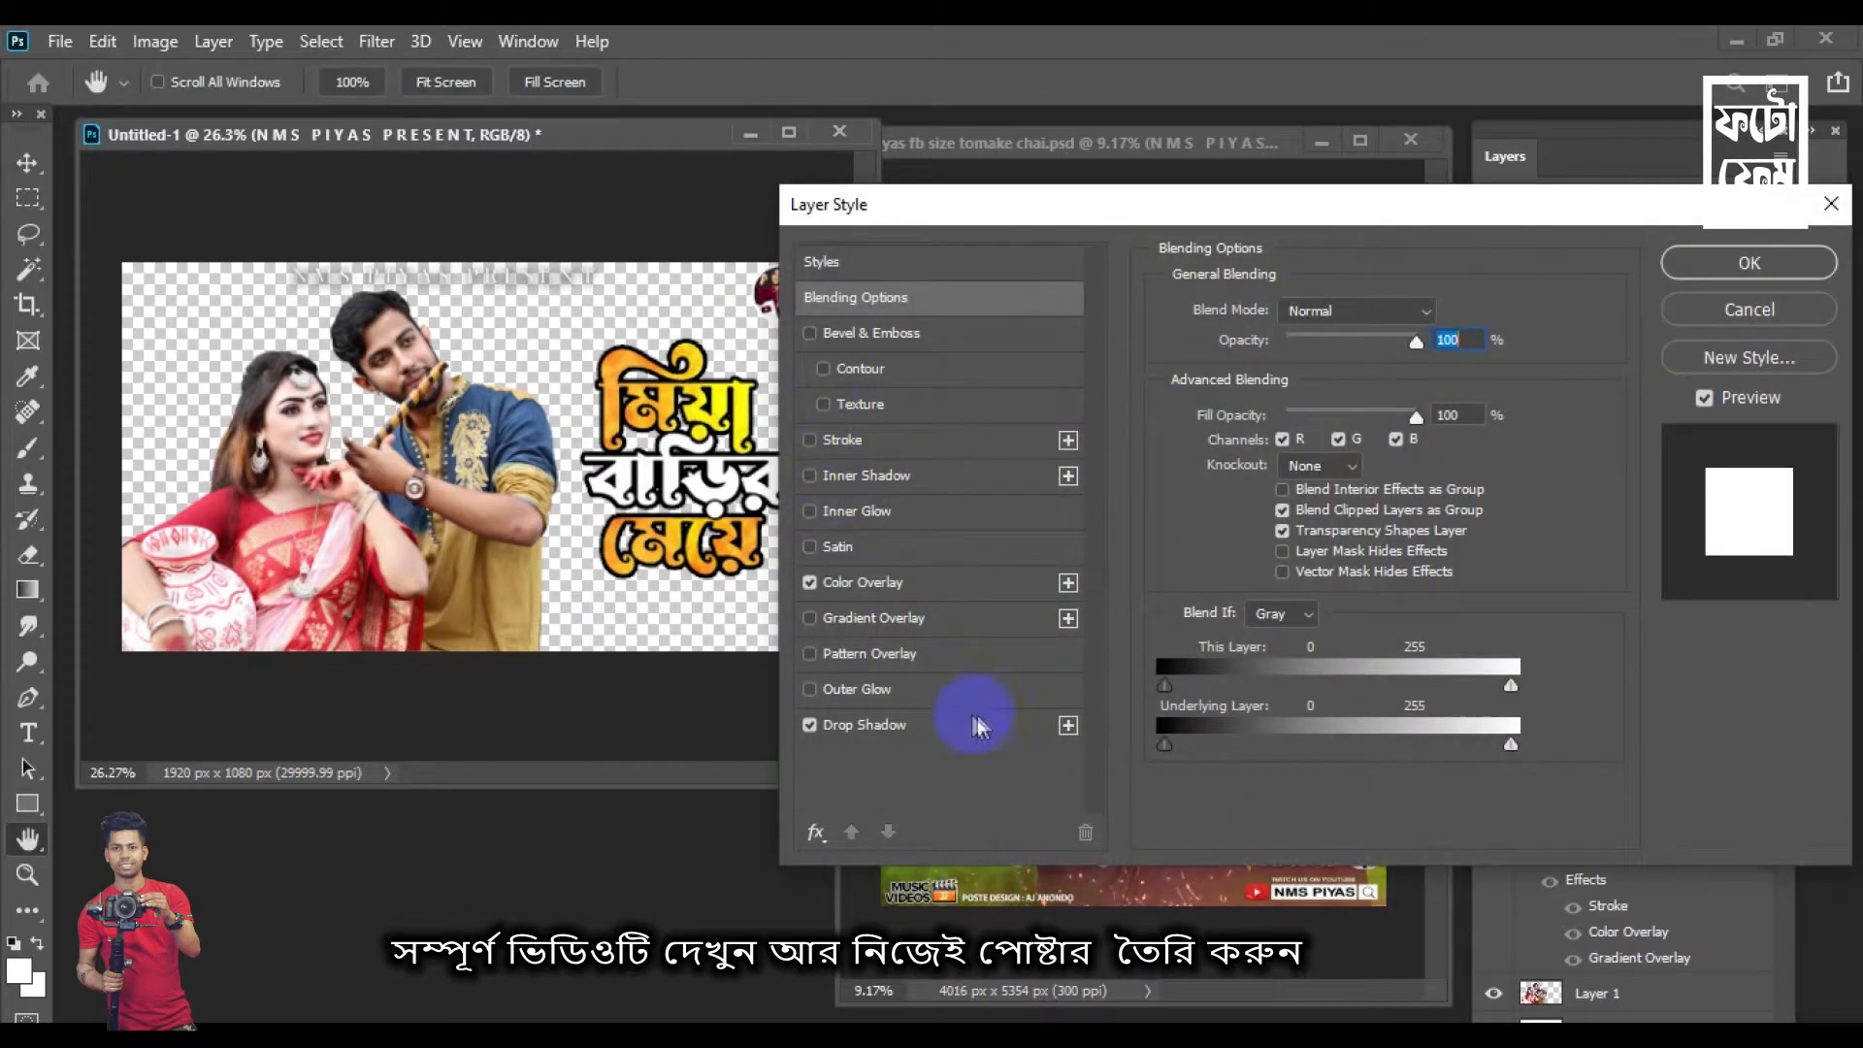
click(1780, 273)
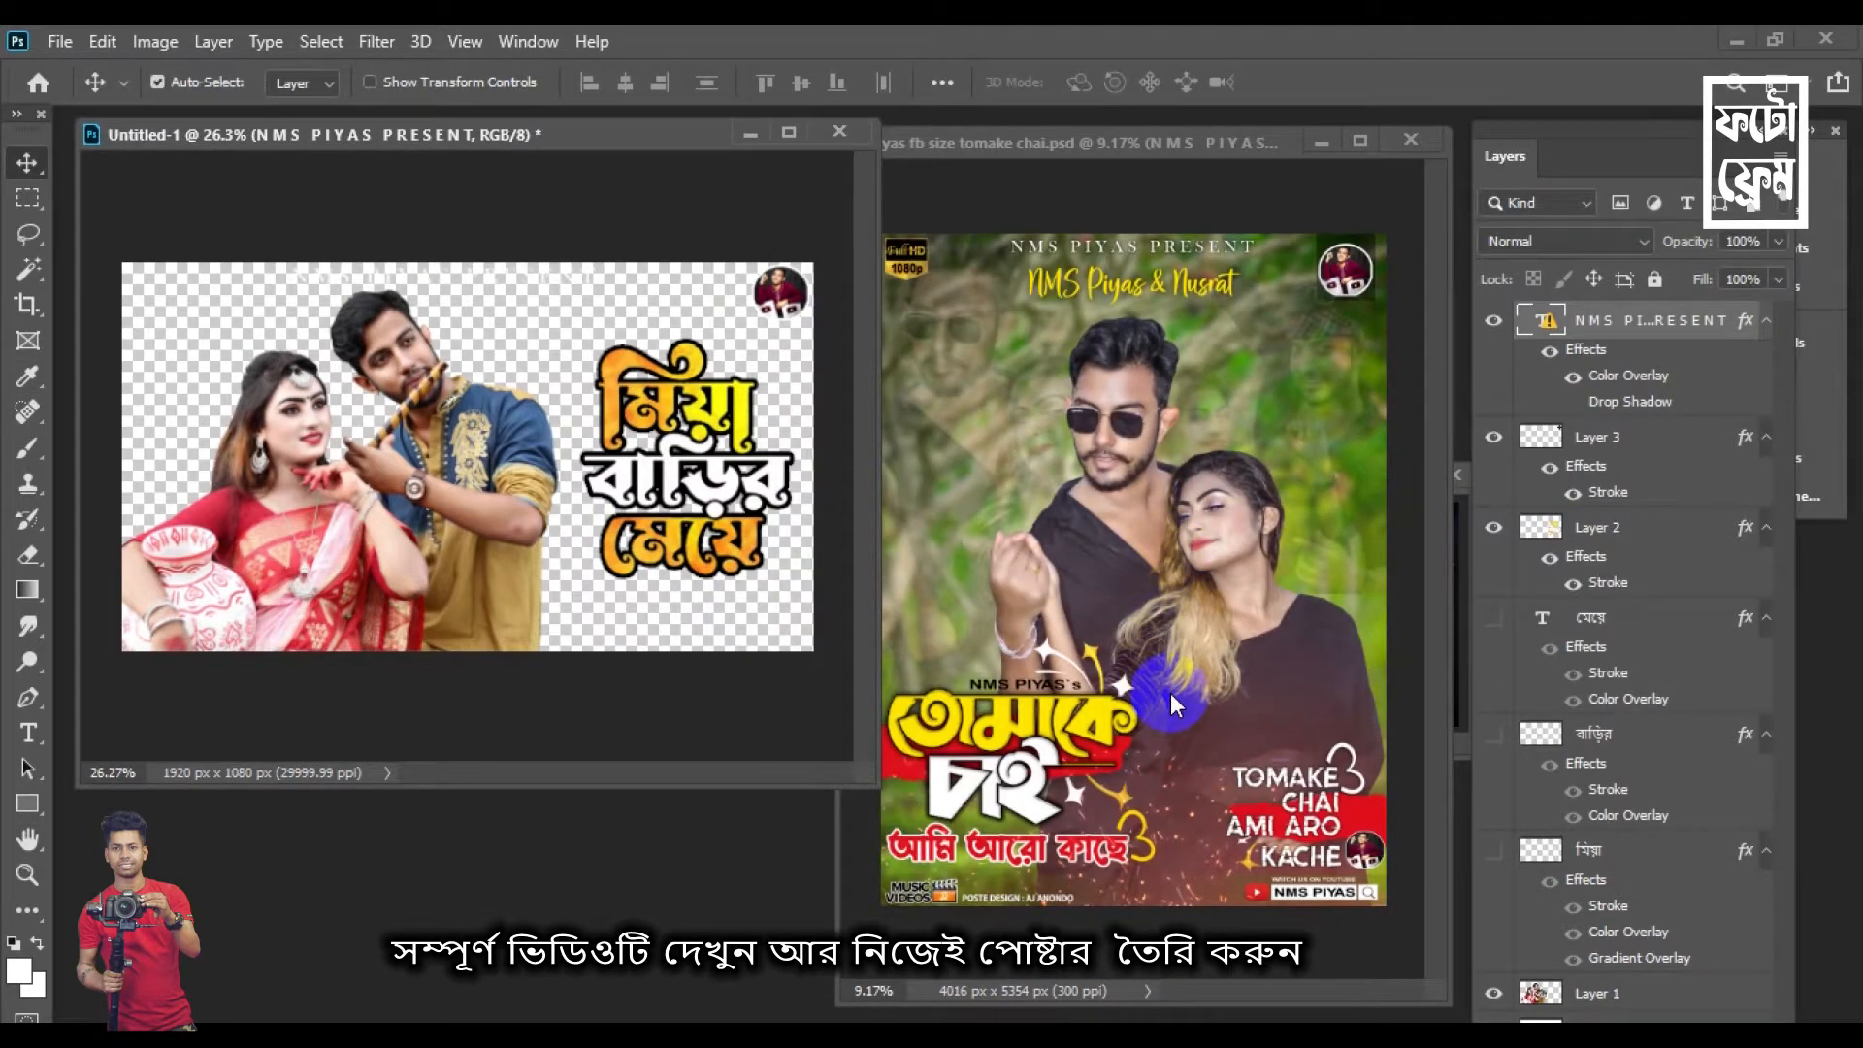
Copy the MUSIC VIDEOS badge from the PSD to the poster's lower-left area and scale it down
click(946, 883)
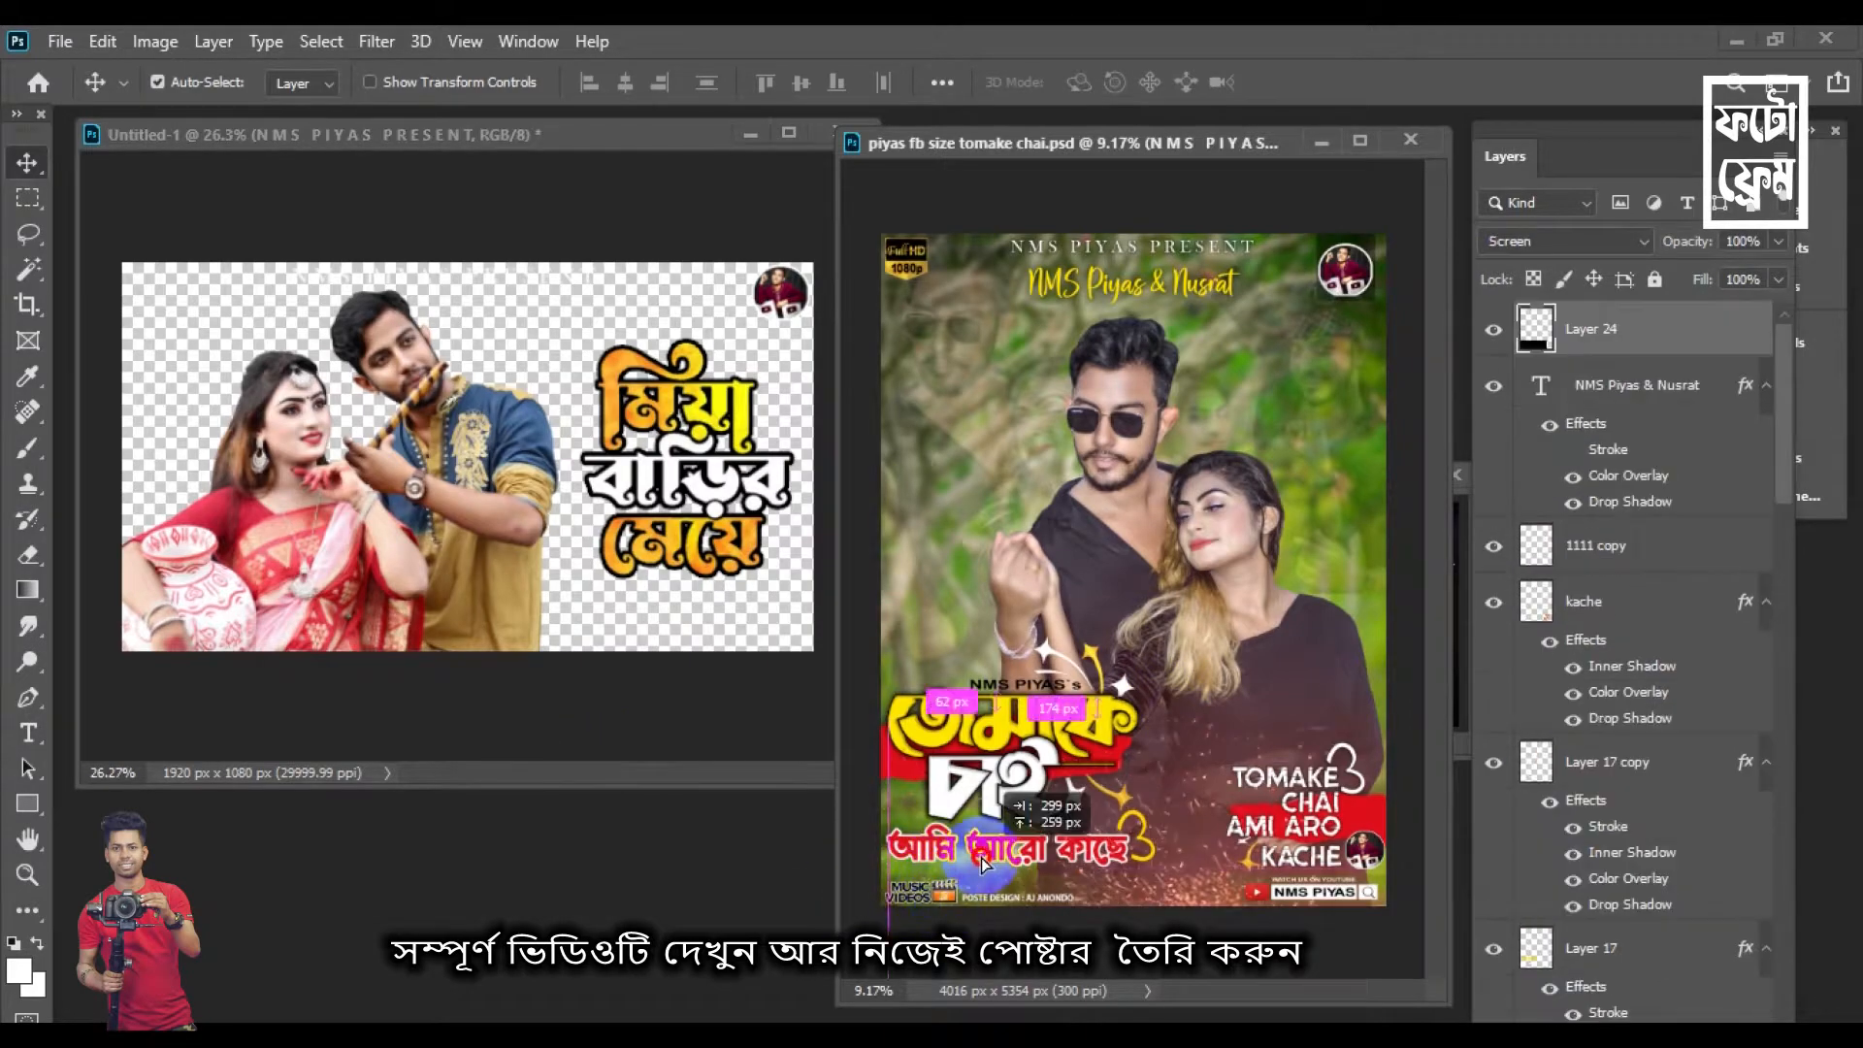
drag(981, 855, 344, 594)
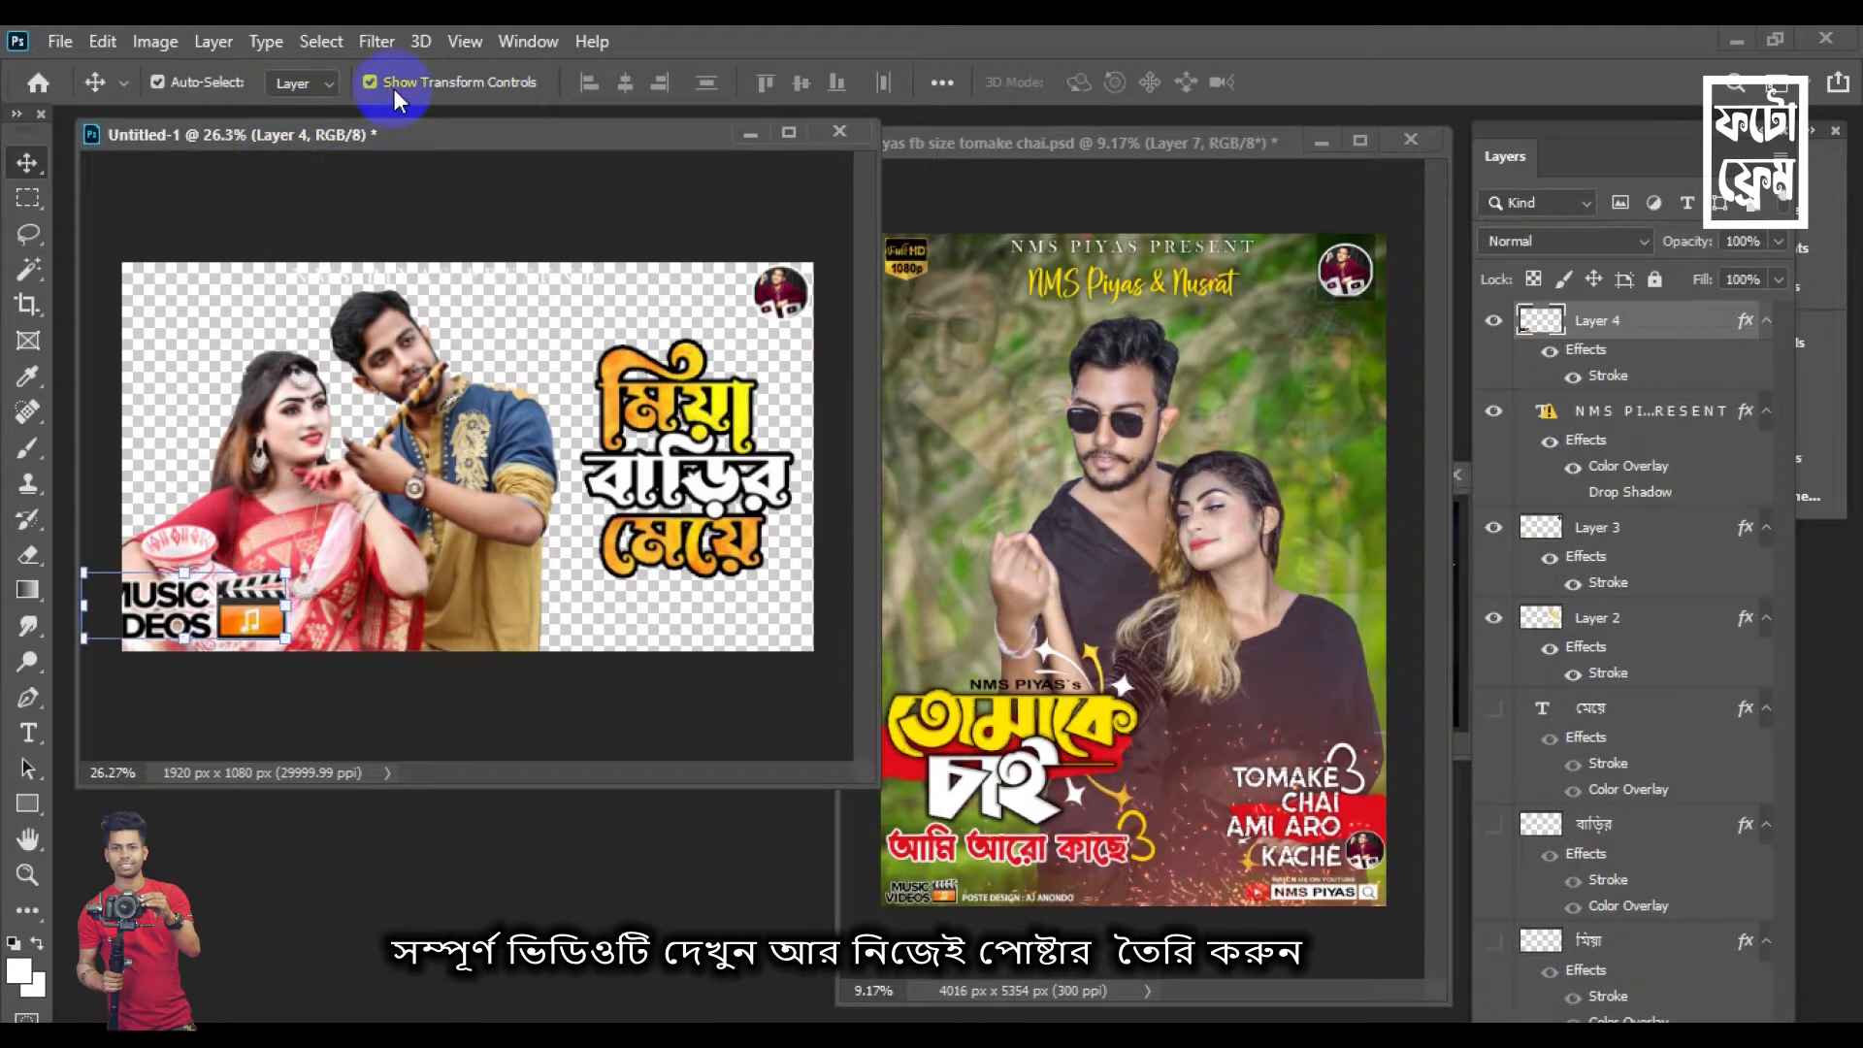
scroll(161, 626, down, 1)
drag(117, 563, 204, 588)
key(Return)
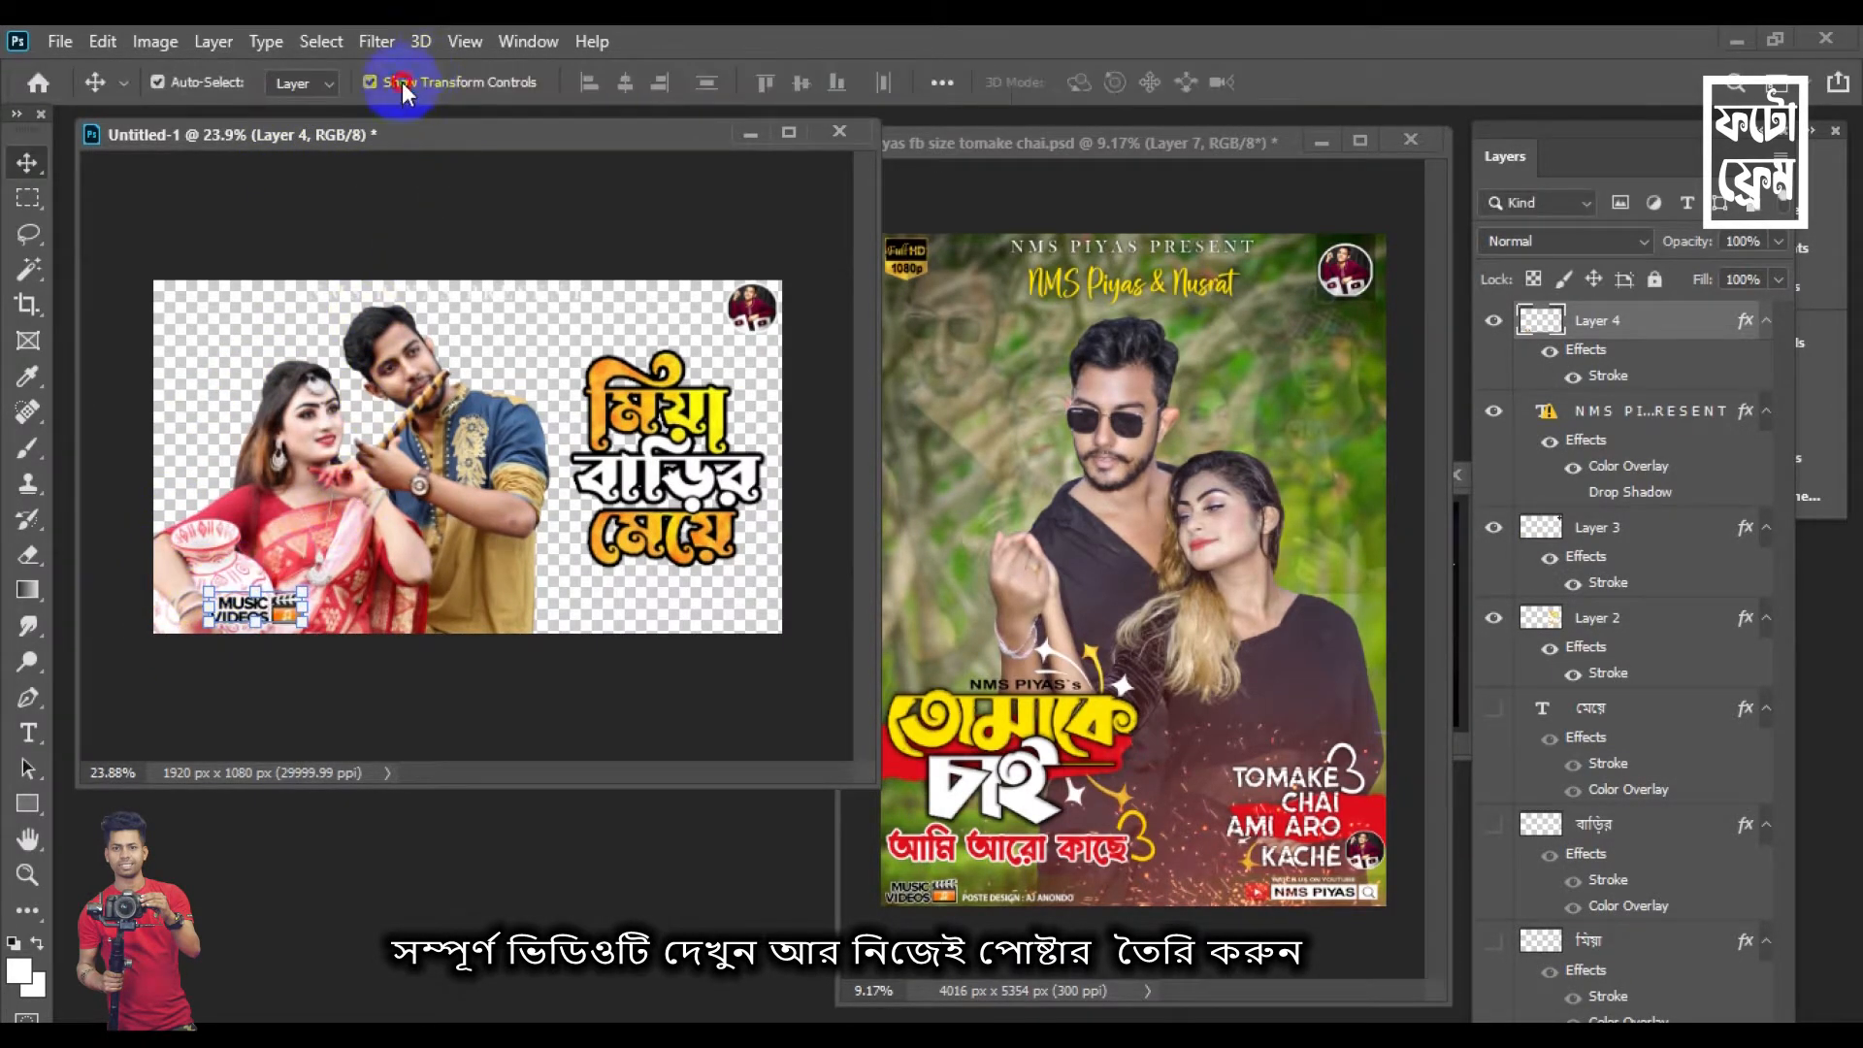
Move the MUSIC VIDEOS badge into the poster's lower-left corner and reduce it further to about 68%
key(Down)
key(Down)
key(Down)
key(Down)
key(Down)
key(Left)
key(shift+Left)
key(shift+Left)
key(shift+Left)
key(shift+Left)
key(shift+Left)
key(shift+Left)
key(shift+Left)
key(shift+Left)
key(shift+Left)
key(shift+Left)
key(shift+Left)
key(shift+Left)
key(shift+Left)
key(shift+Left)
key(shift+Left)
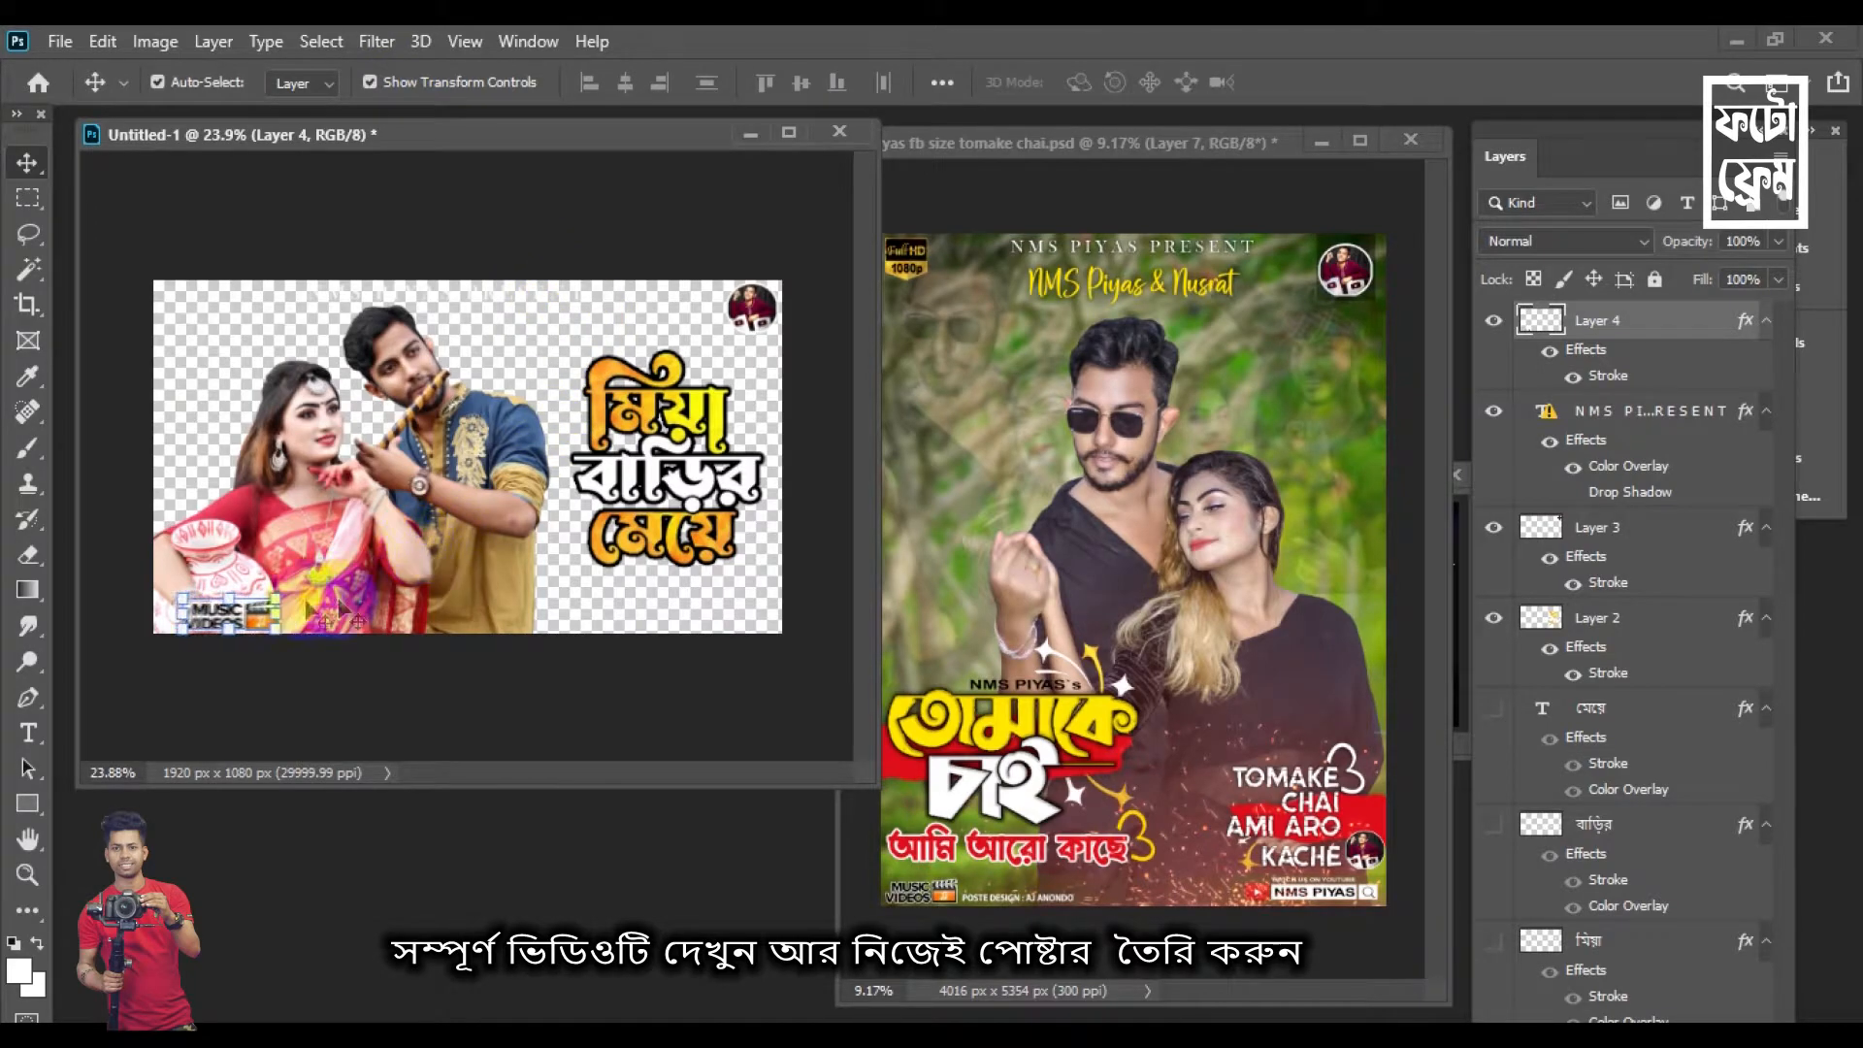
drag(250, 598, 222, 609)
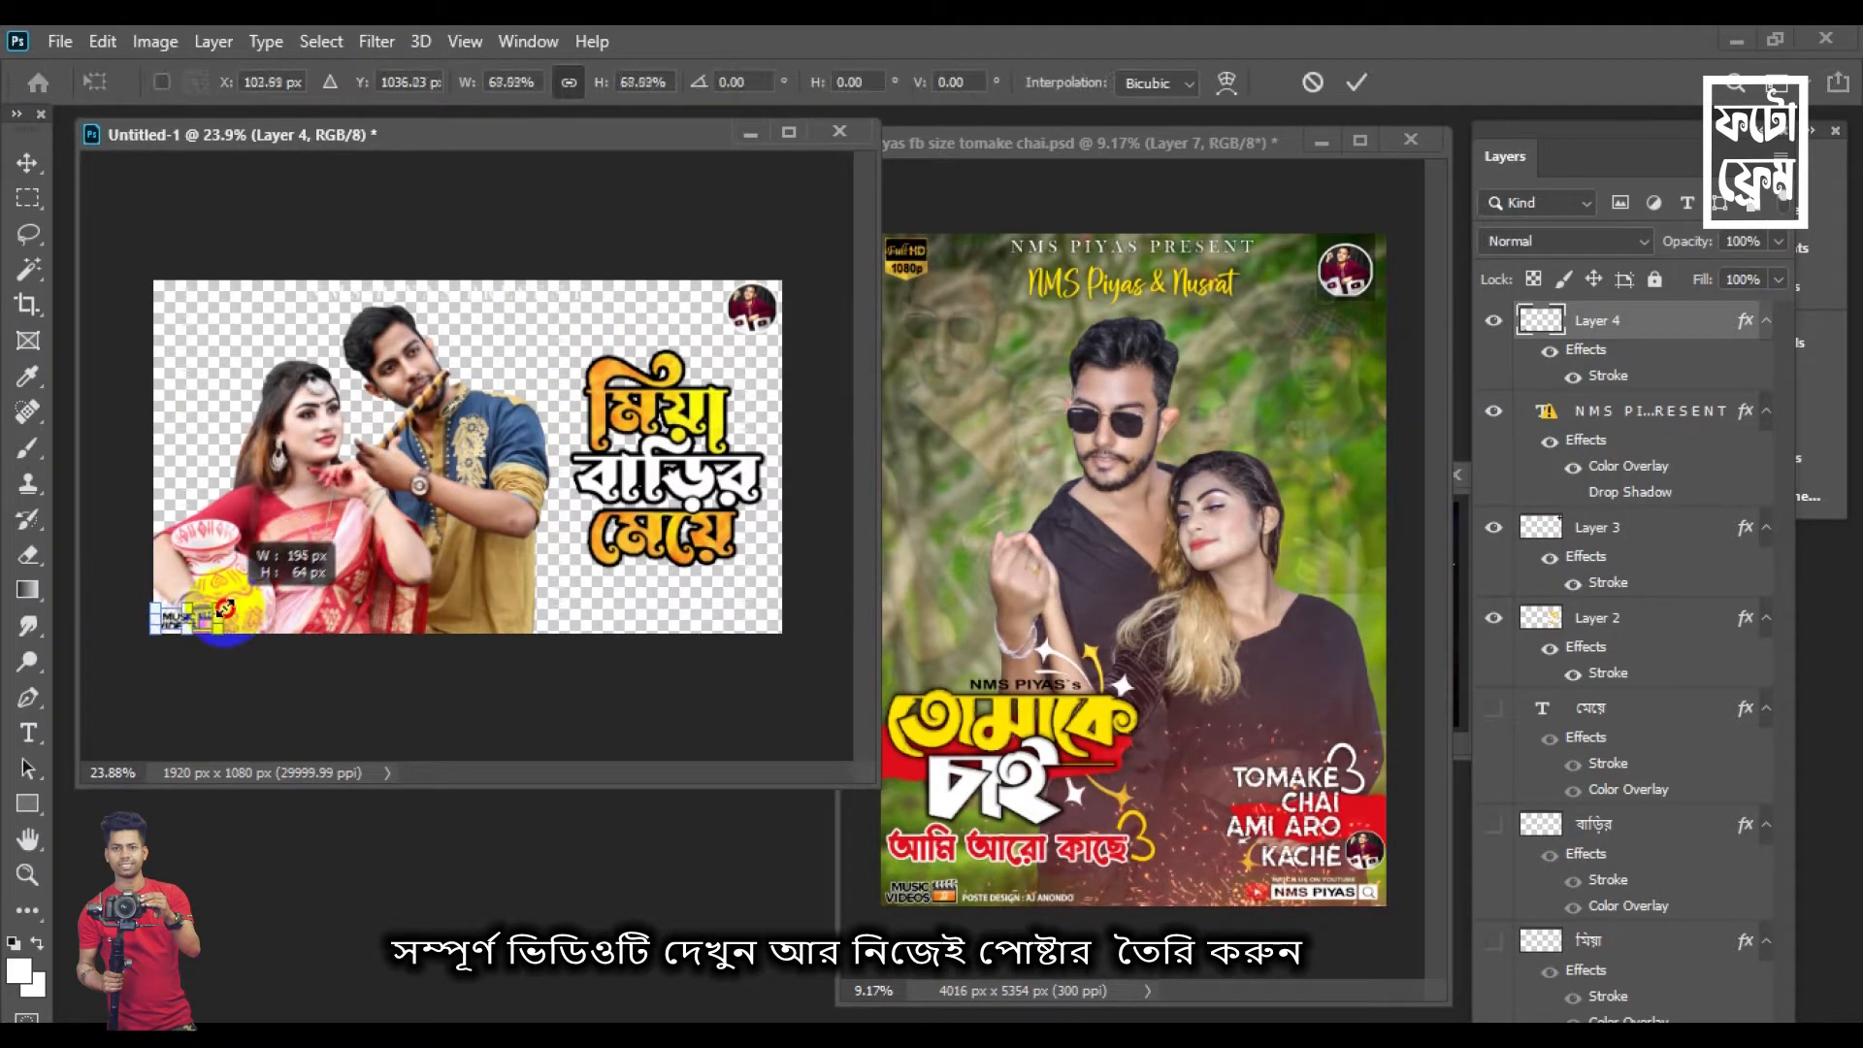
key(Return)
scroll(374, 475, up, 2)
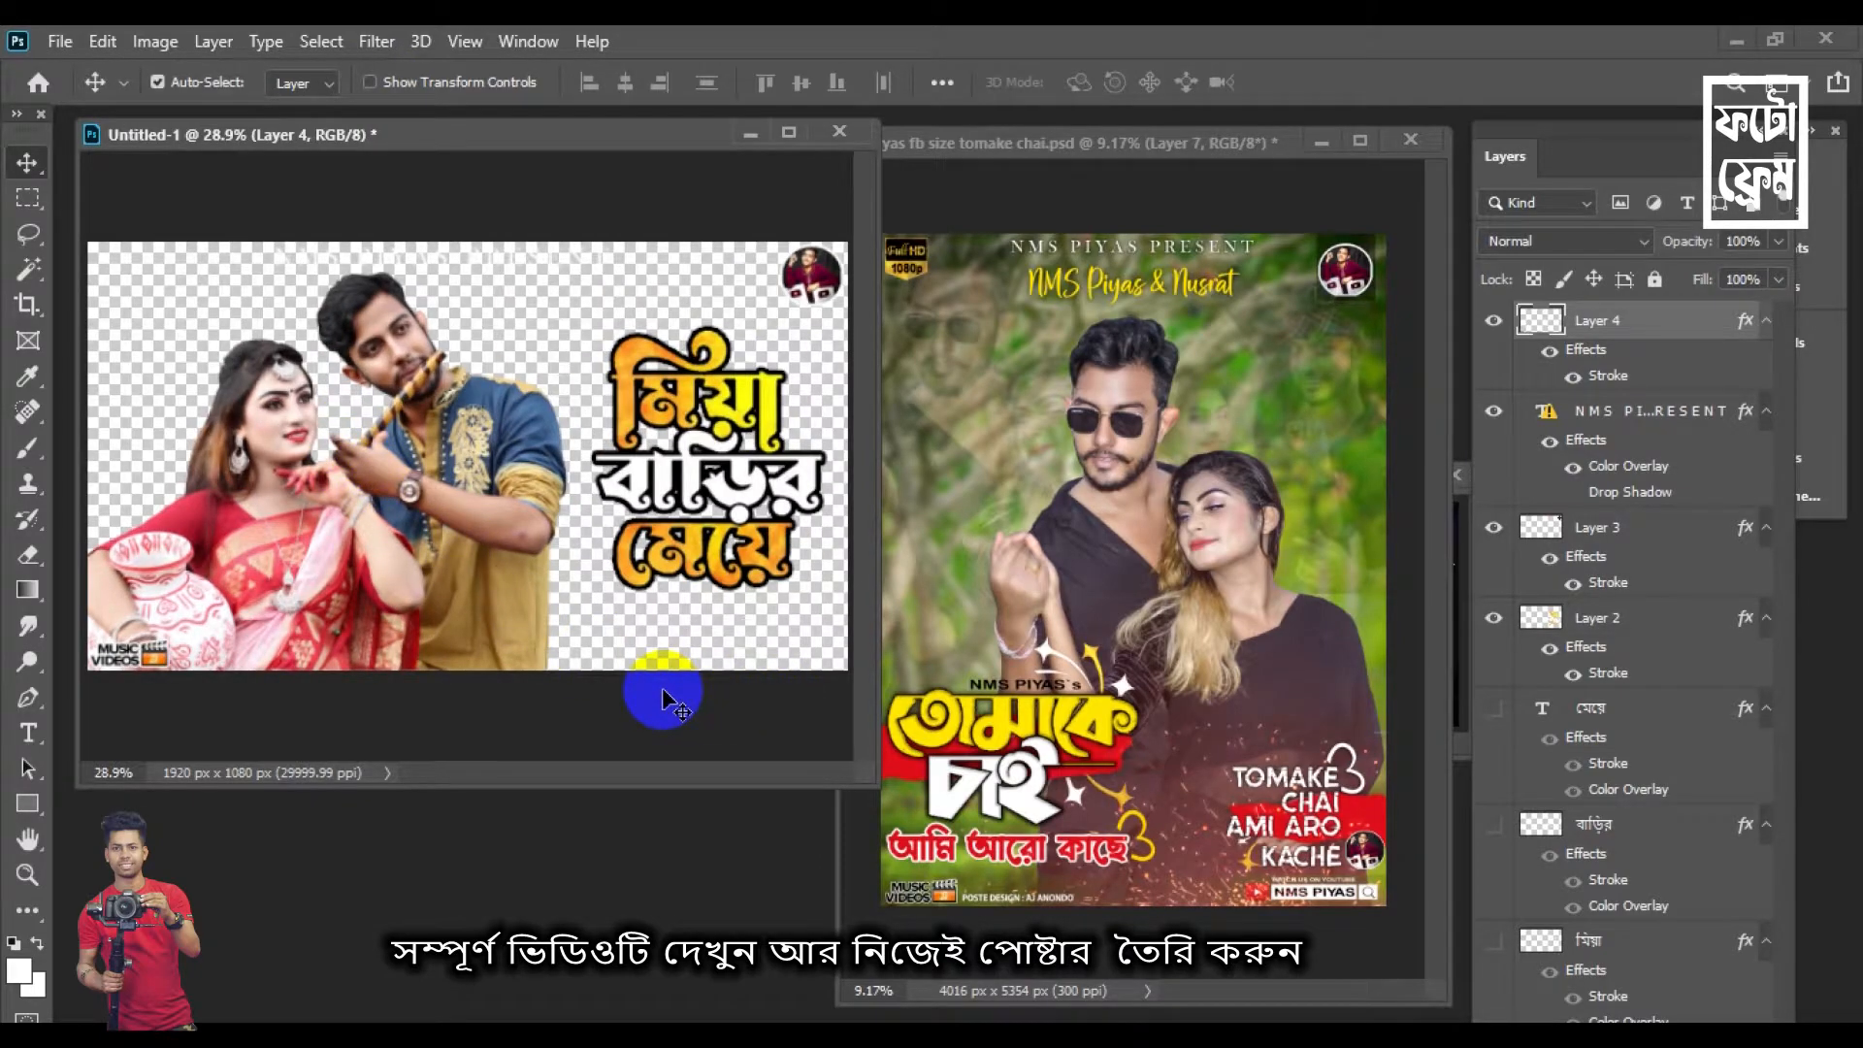
Copy the YouTube channel search-bar banner from the PSD onto the poster's lower-right area and shift it left and up
click(1342, 896)
drag(1345, 895, 806, 645)
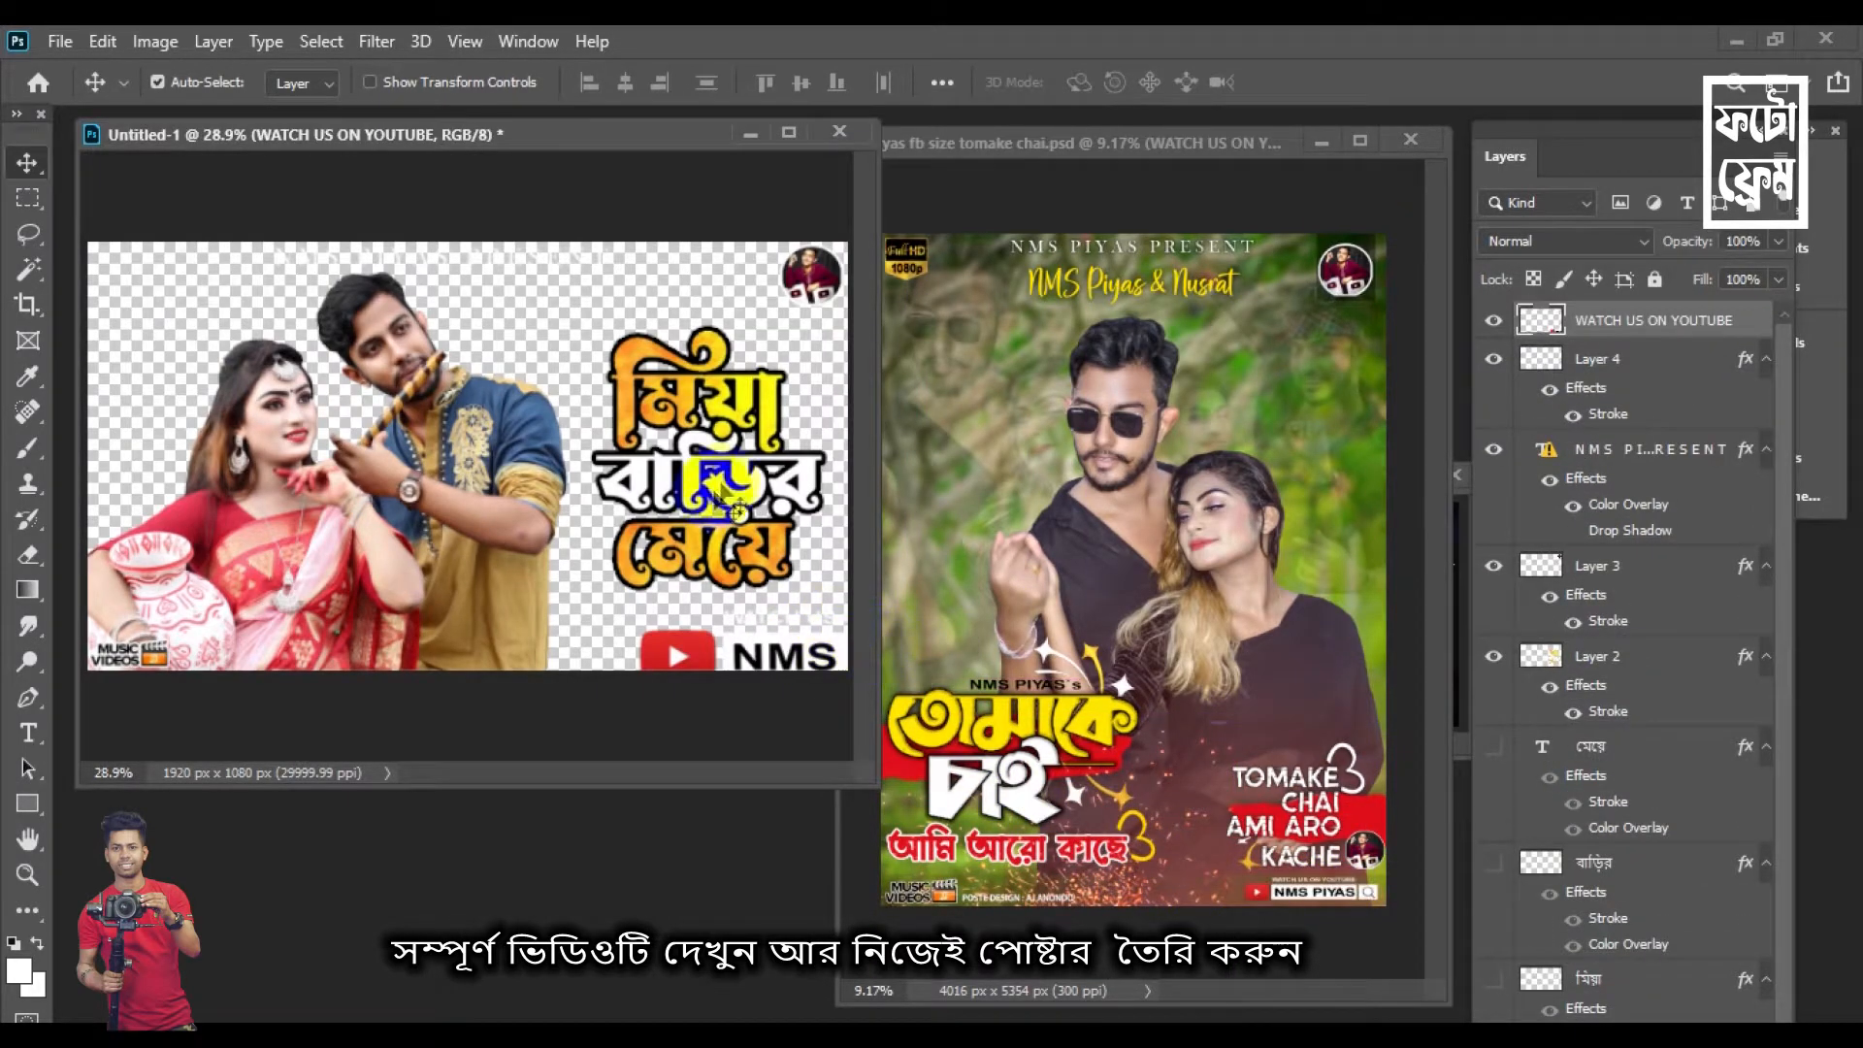
key(shift+Left)
key(shift+Left)
key(shift+Left)
key(shift+Left)
key(shift+Left)
key(shift+Left)
key(shift+Left)
key(shift+Left)
key(shift+Left)
key(shift+Left)
key(shift+Left)
key(shift+Left)
key(shift+Left)
key(shift+Left)
key(shift+Left)
key(shift+Left)
key(shift+Left)
key(shift+Left)
key(shift+Left)
key(shift+Left)
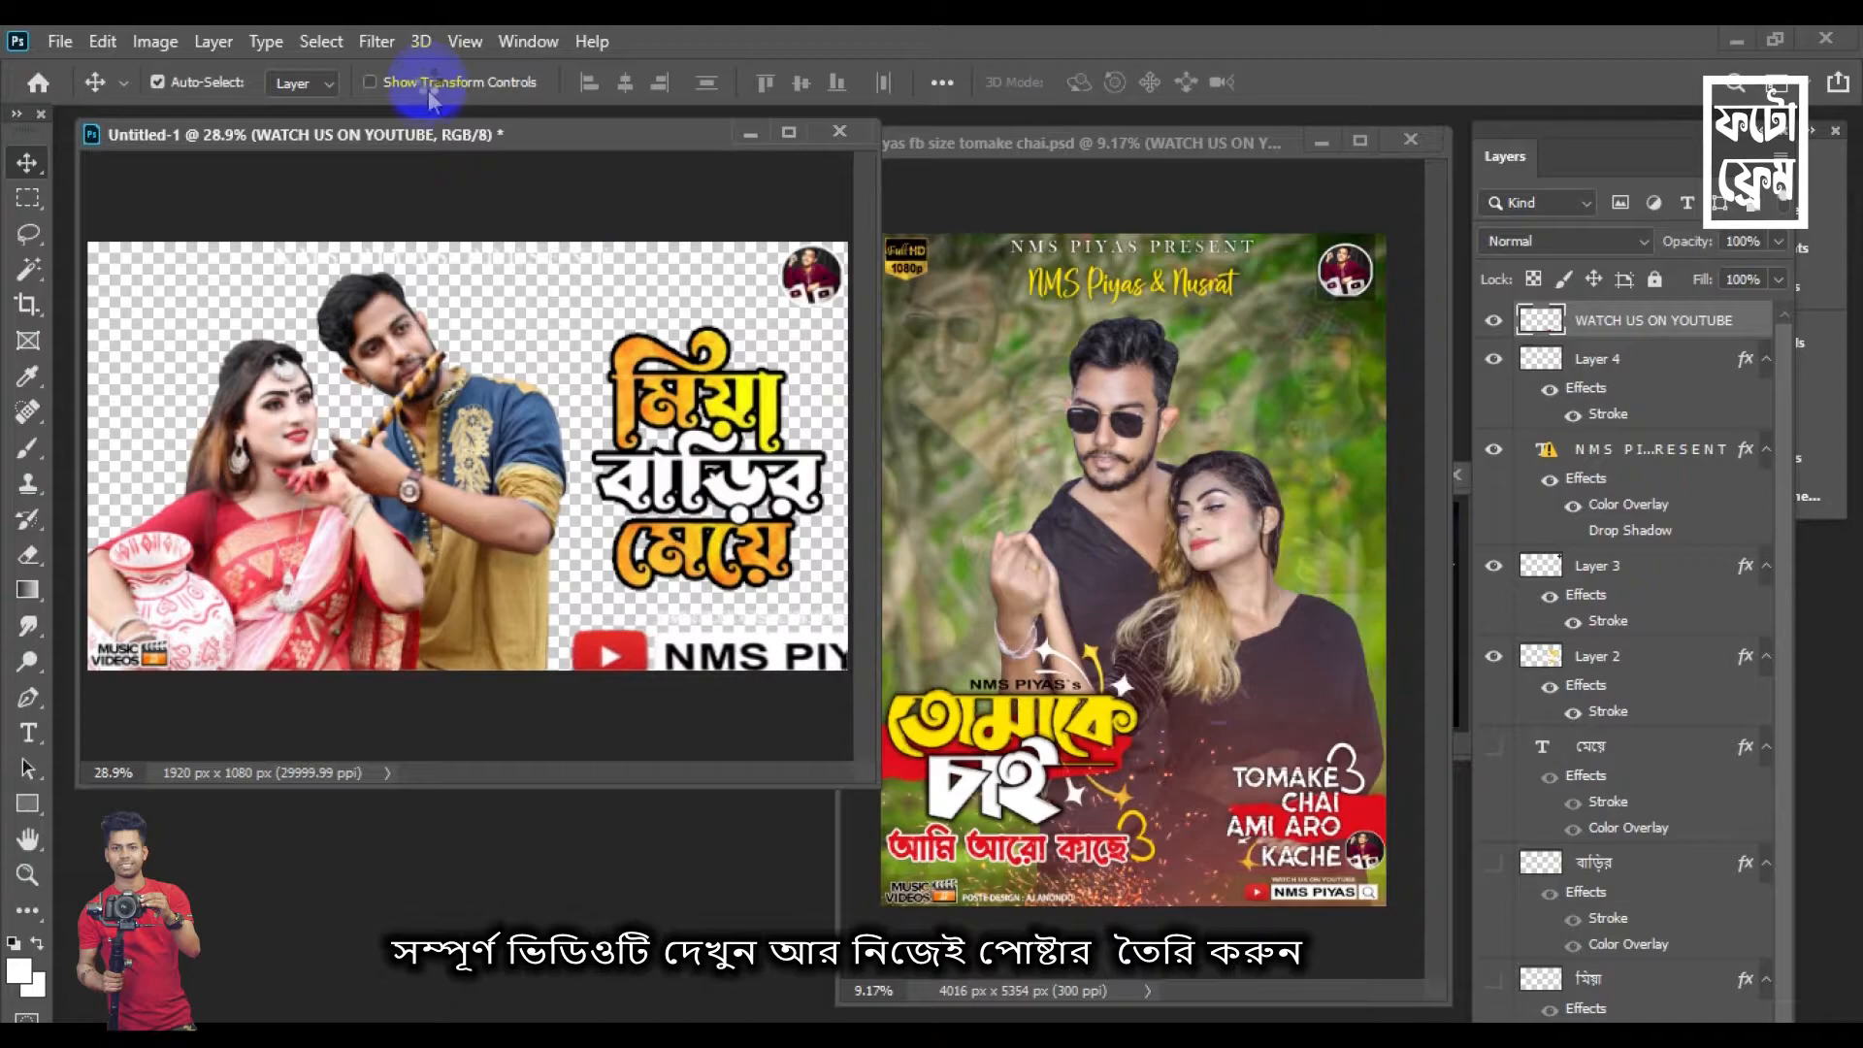
key(shift+Left)
key(shift+Left)
key(shift+Left)
key(shift+Up)
key(shift+Up)
key(shift+Up)
key(shift+Up)
Scale down the YouTube channel banner and fit it into the poster's lower-right corner
click(418, 86)
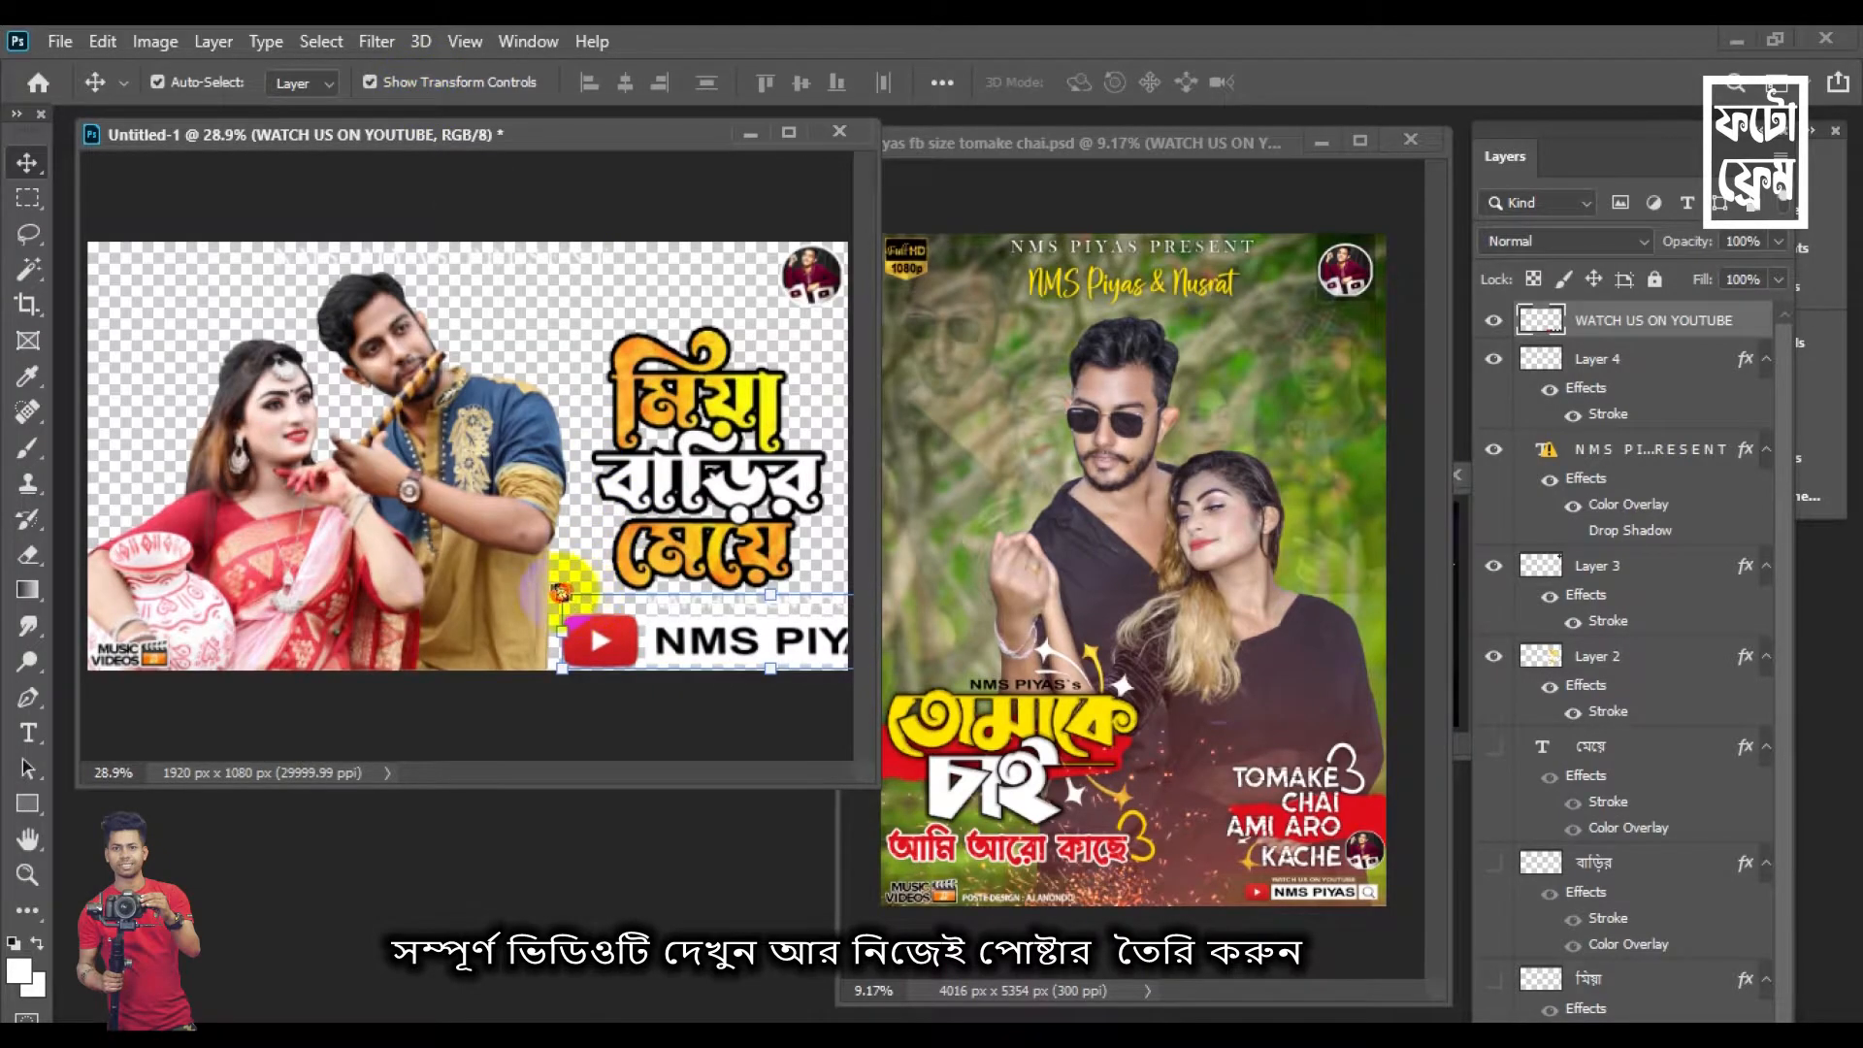
drag(561, 592, 753, 631)
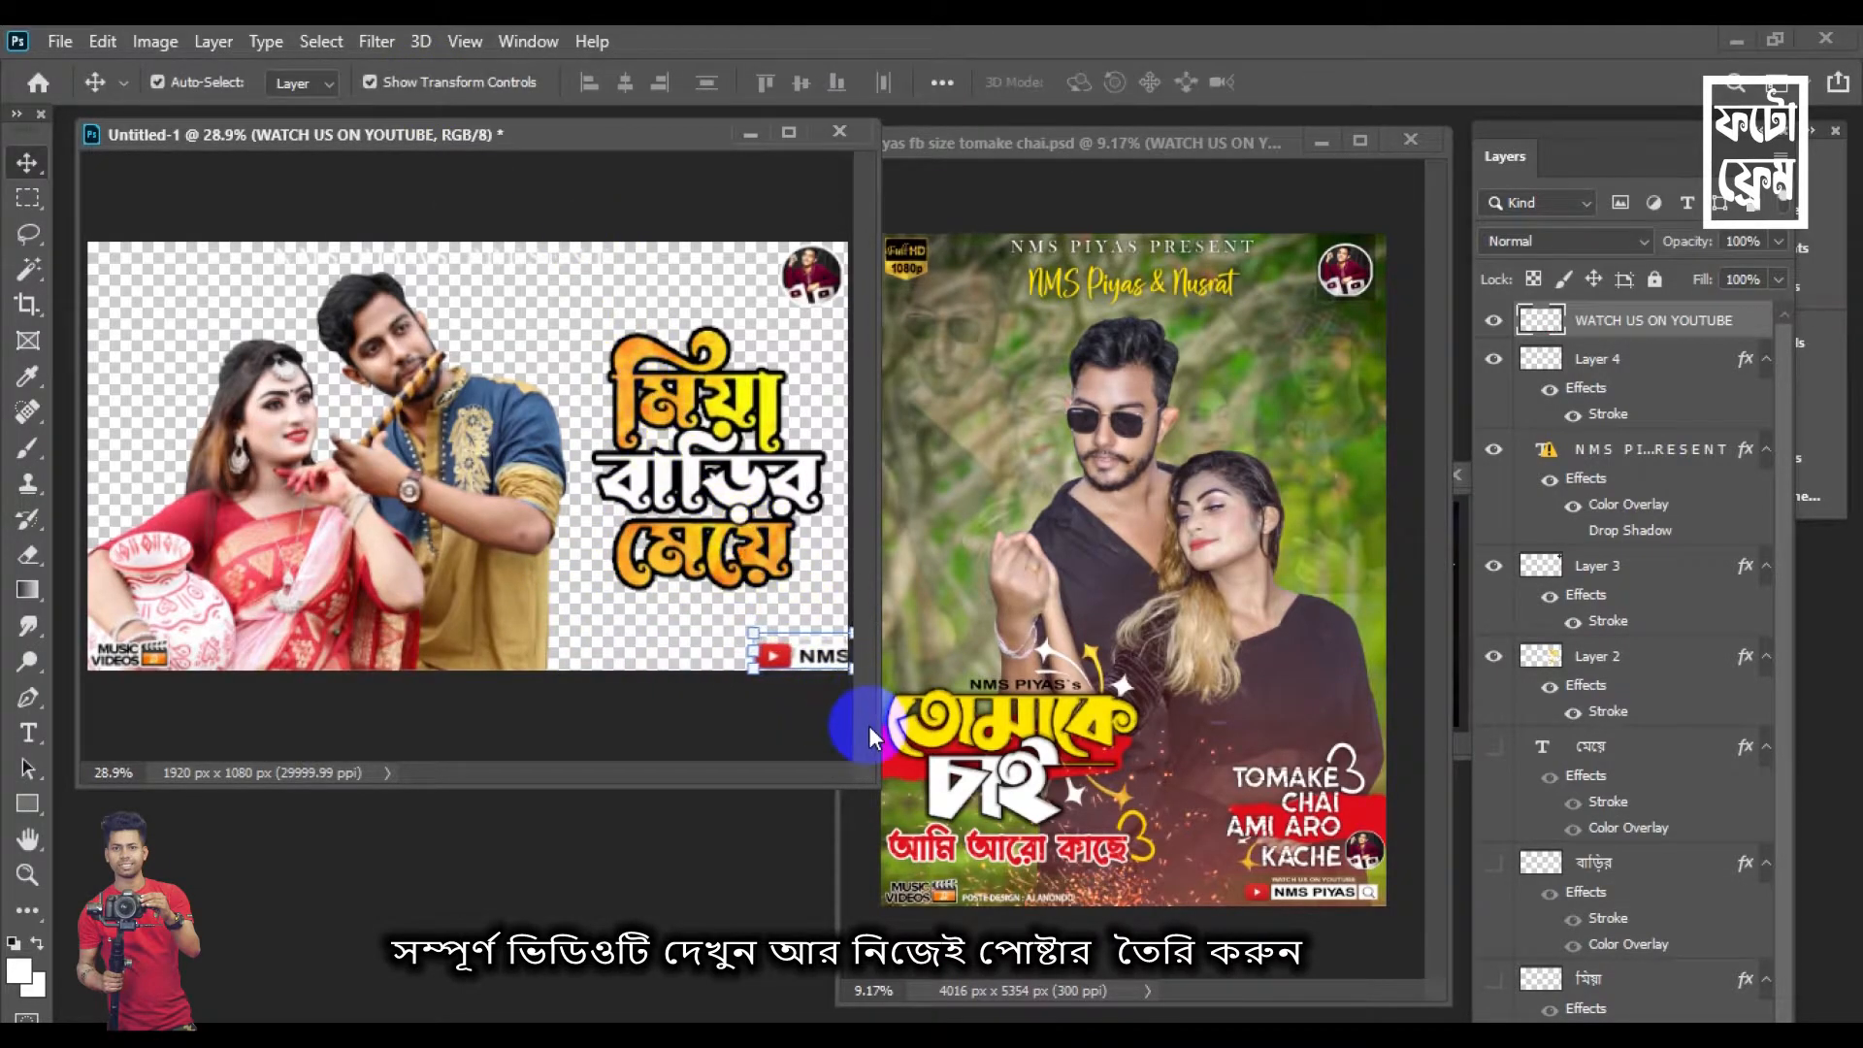
drag(795, 691, 777, 691)
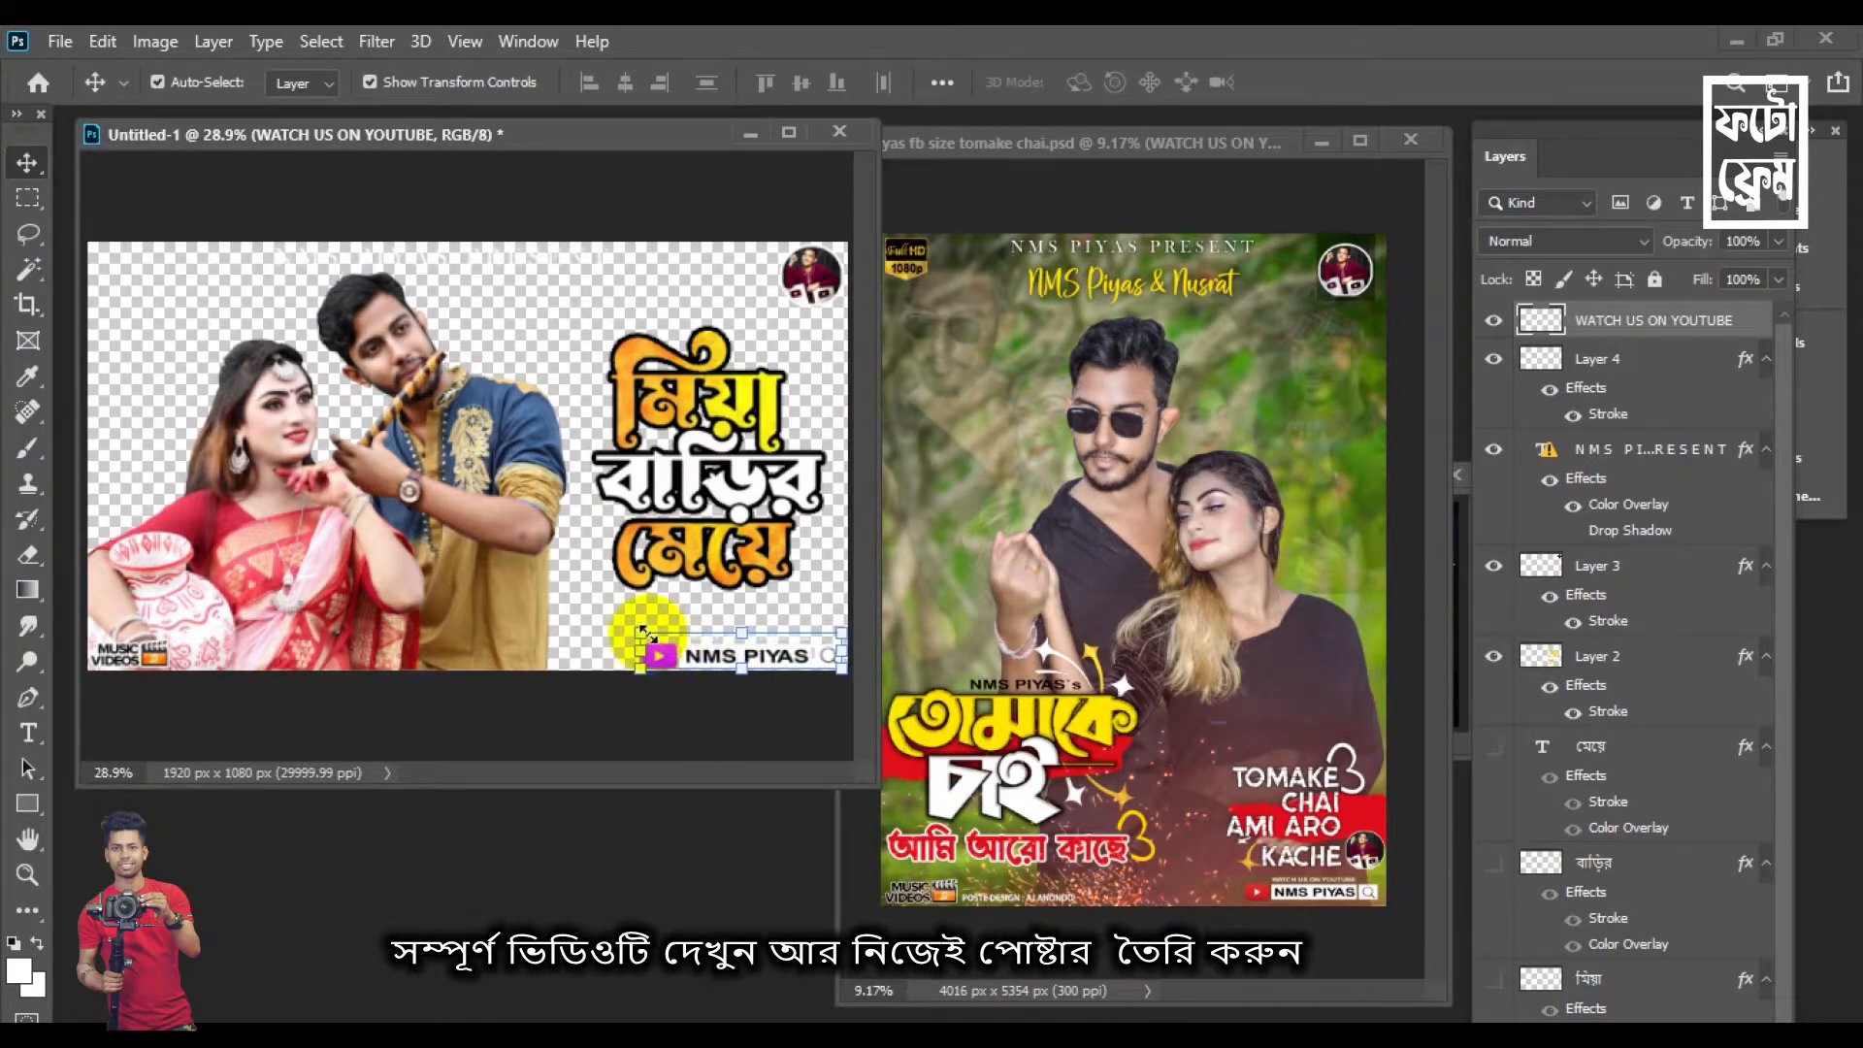
drag(652, 631, 740, 645)
key(Return)
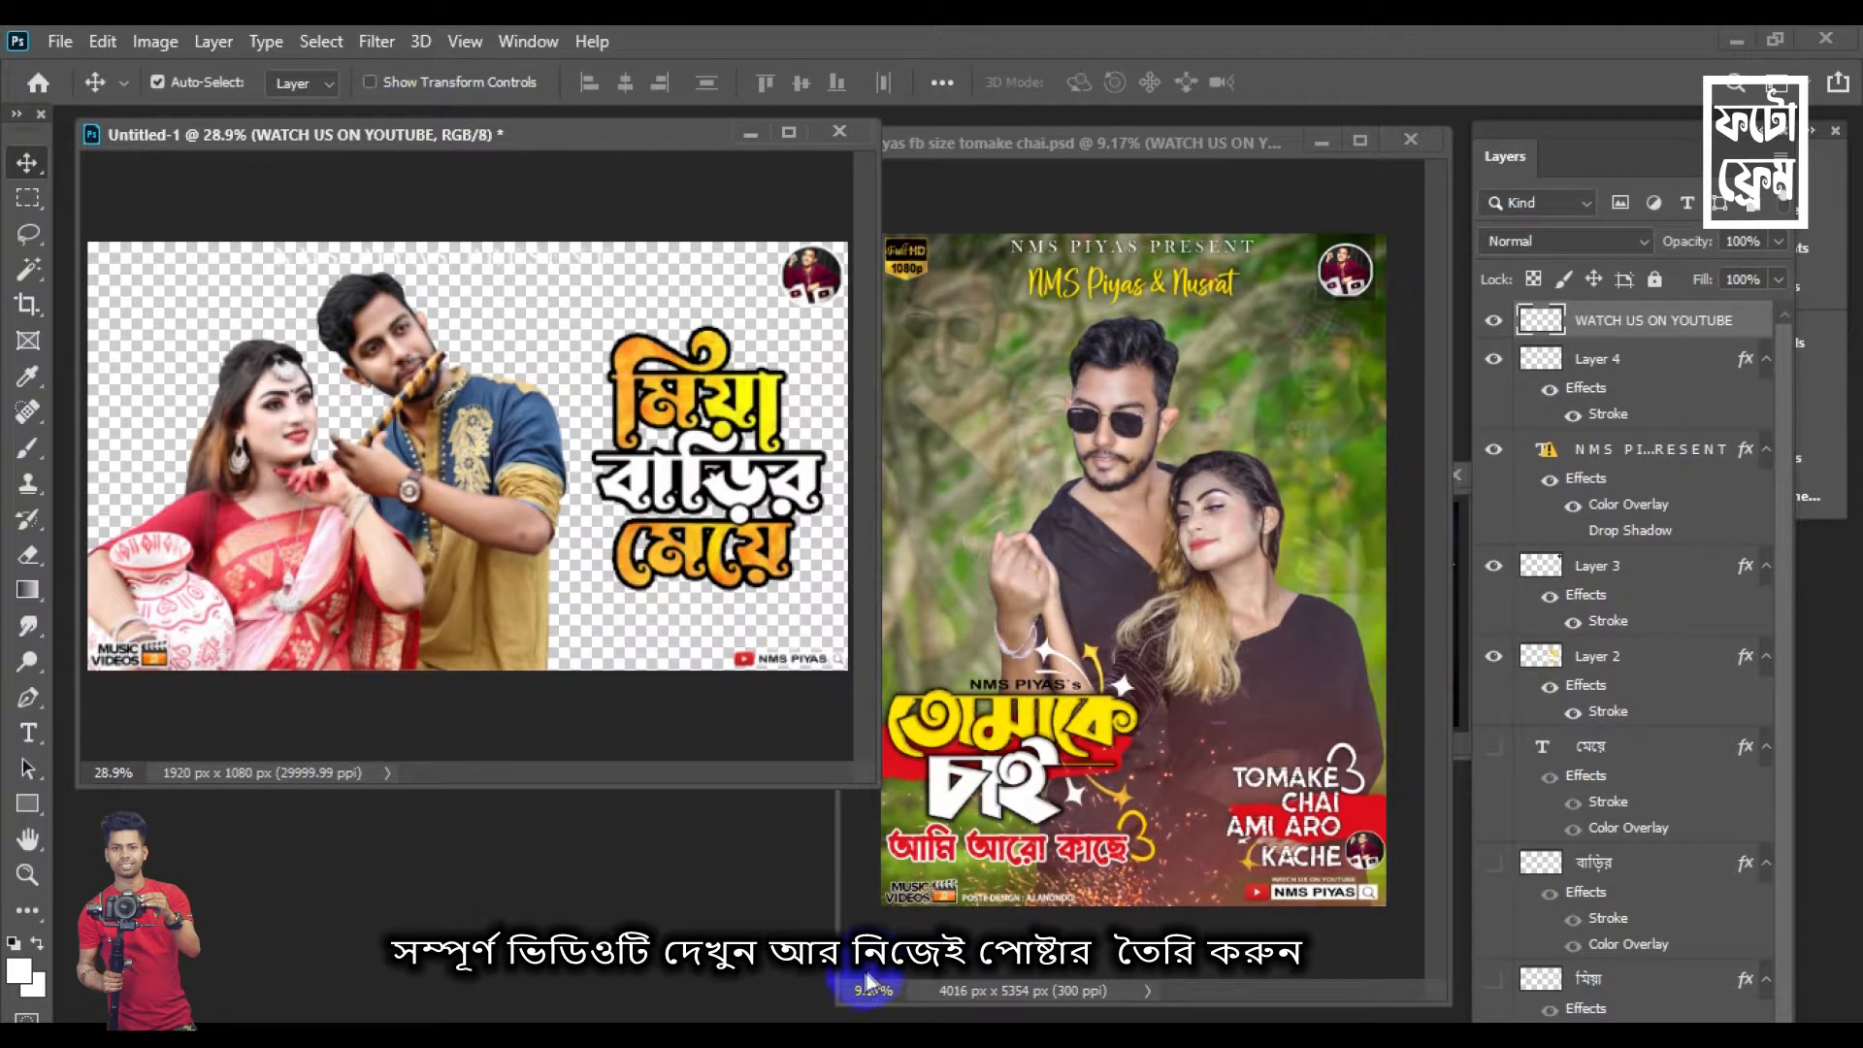
Copy the poster design credit text from the PSD to the bottom edge of the poster
click(757, 715)
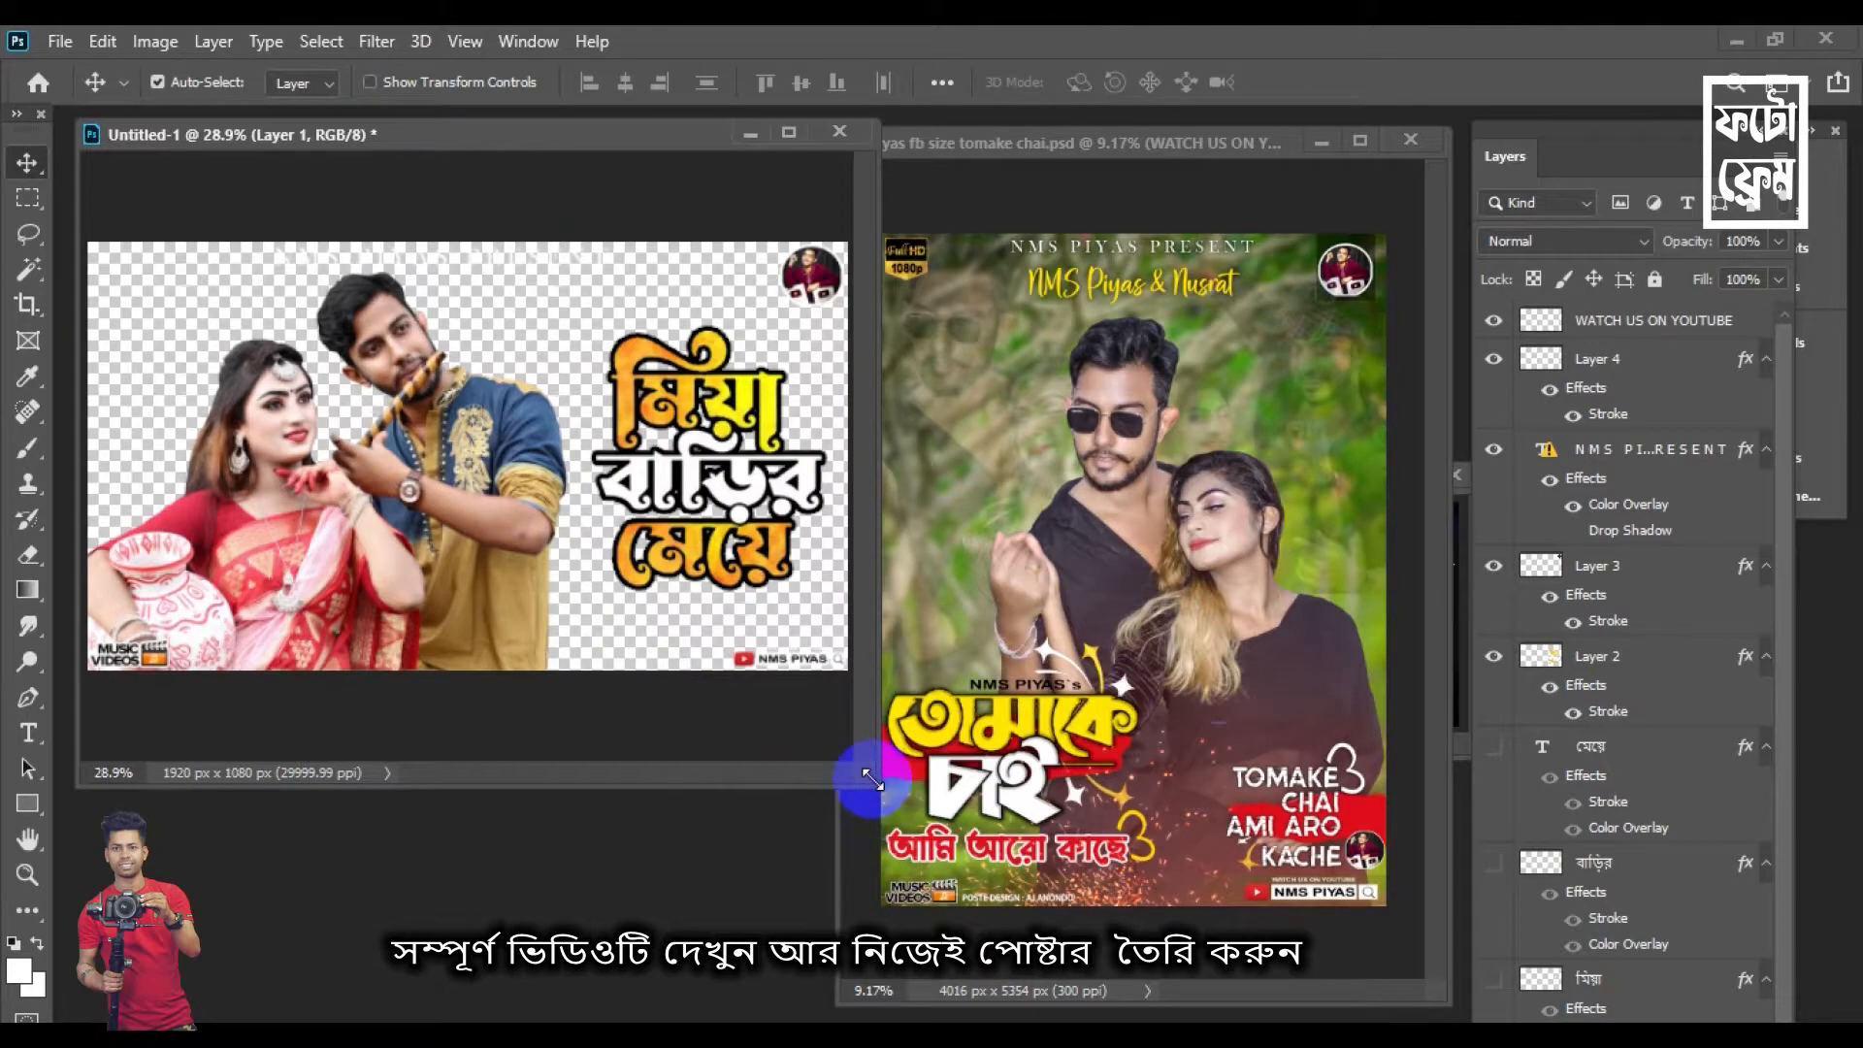
drag(871, 780, 937, 803)
scroll(786, 630, up, 1)
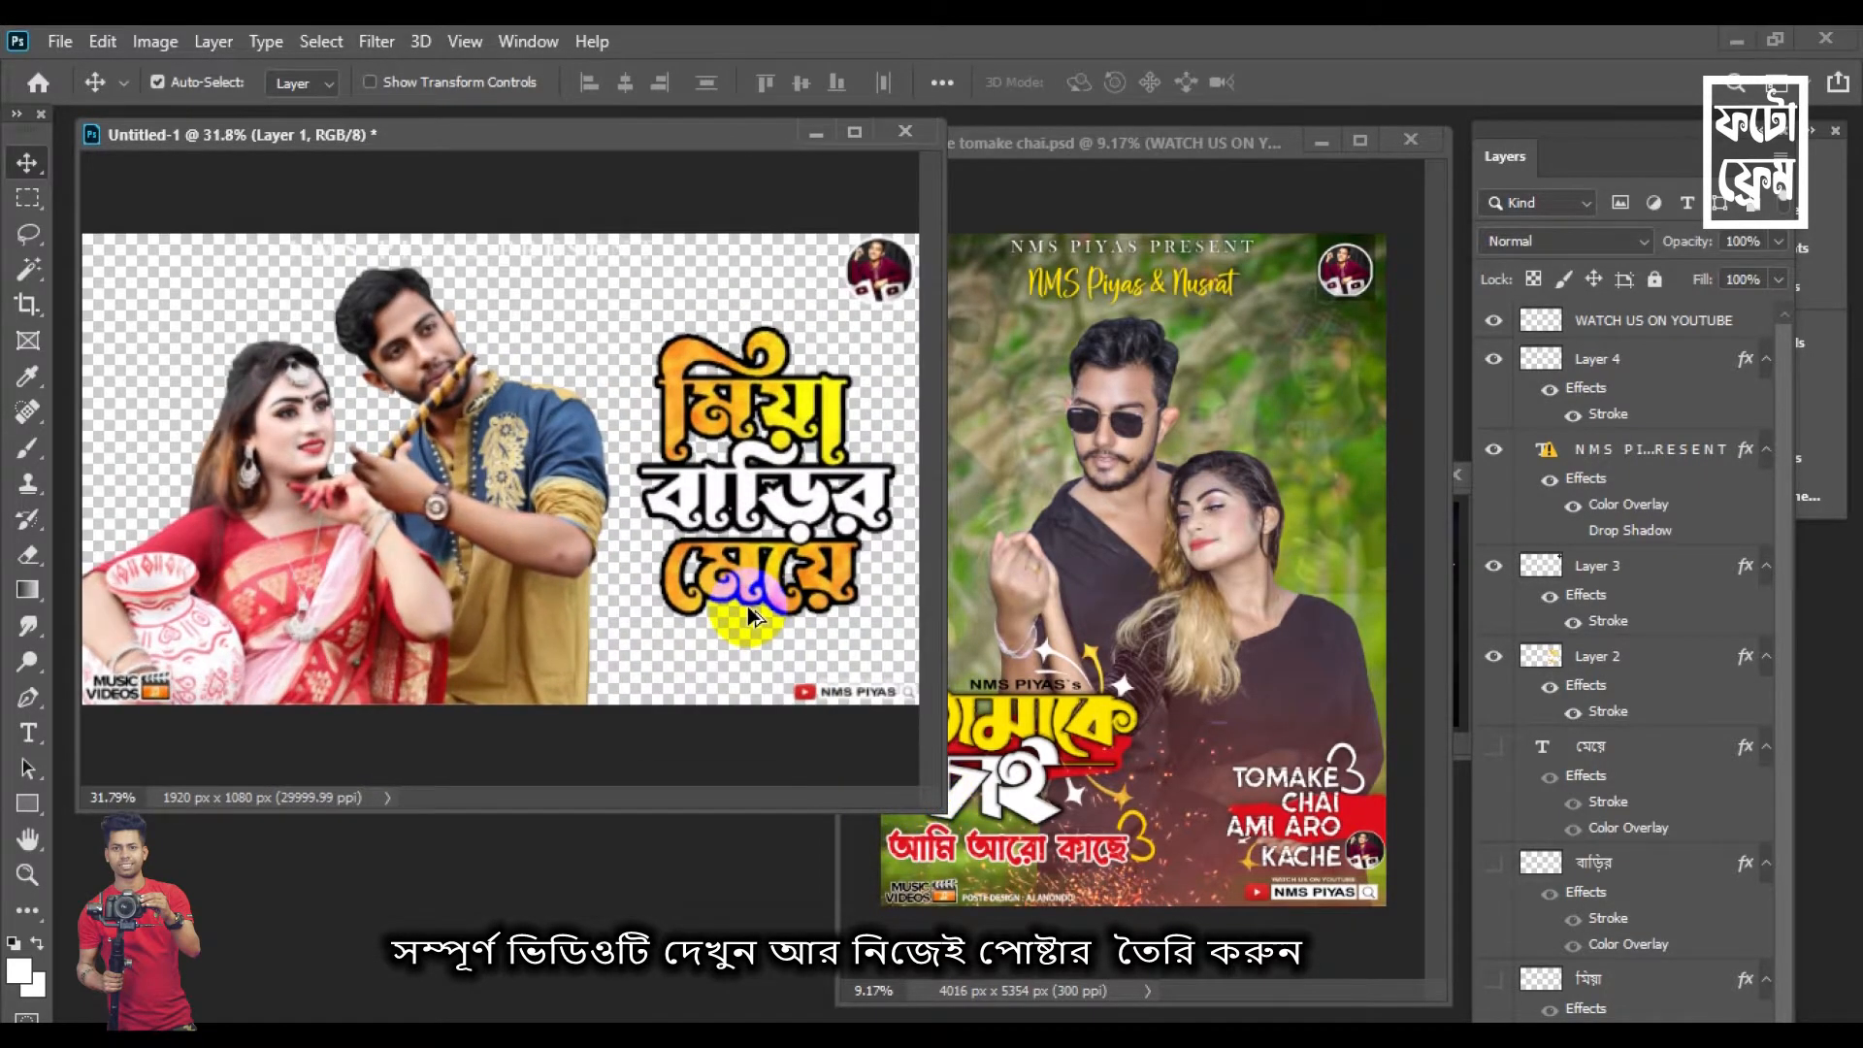
click(990, 906)
drag(1136, 878, 767, 669)
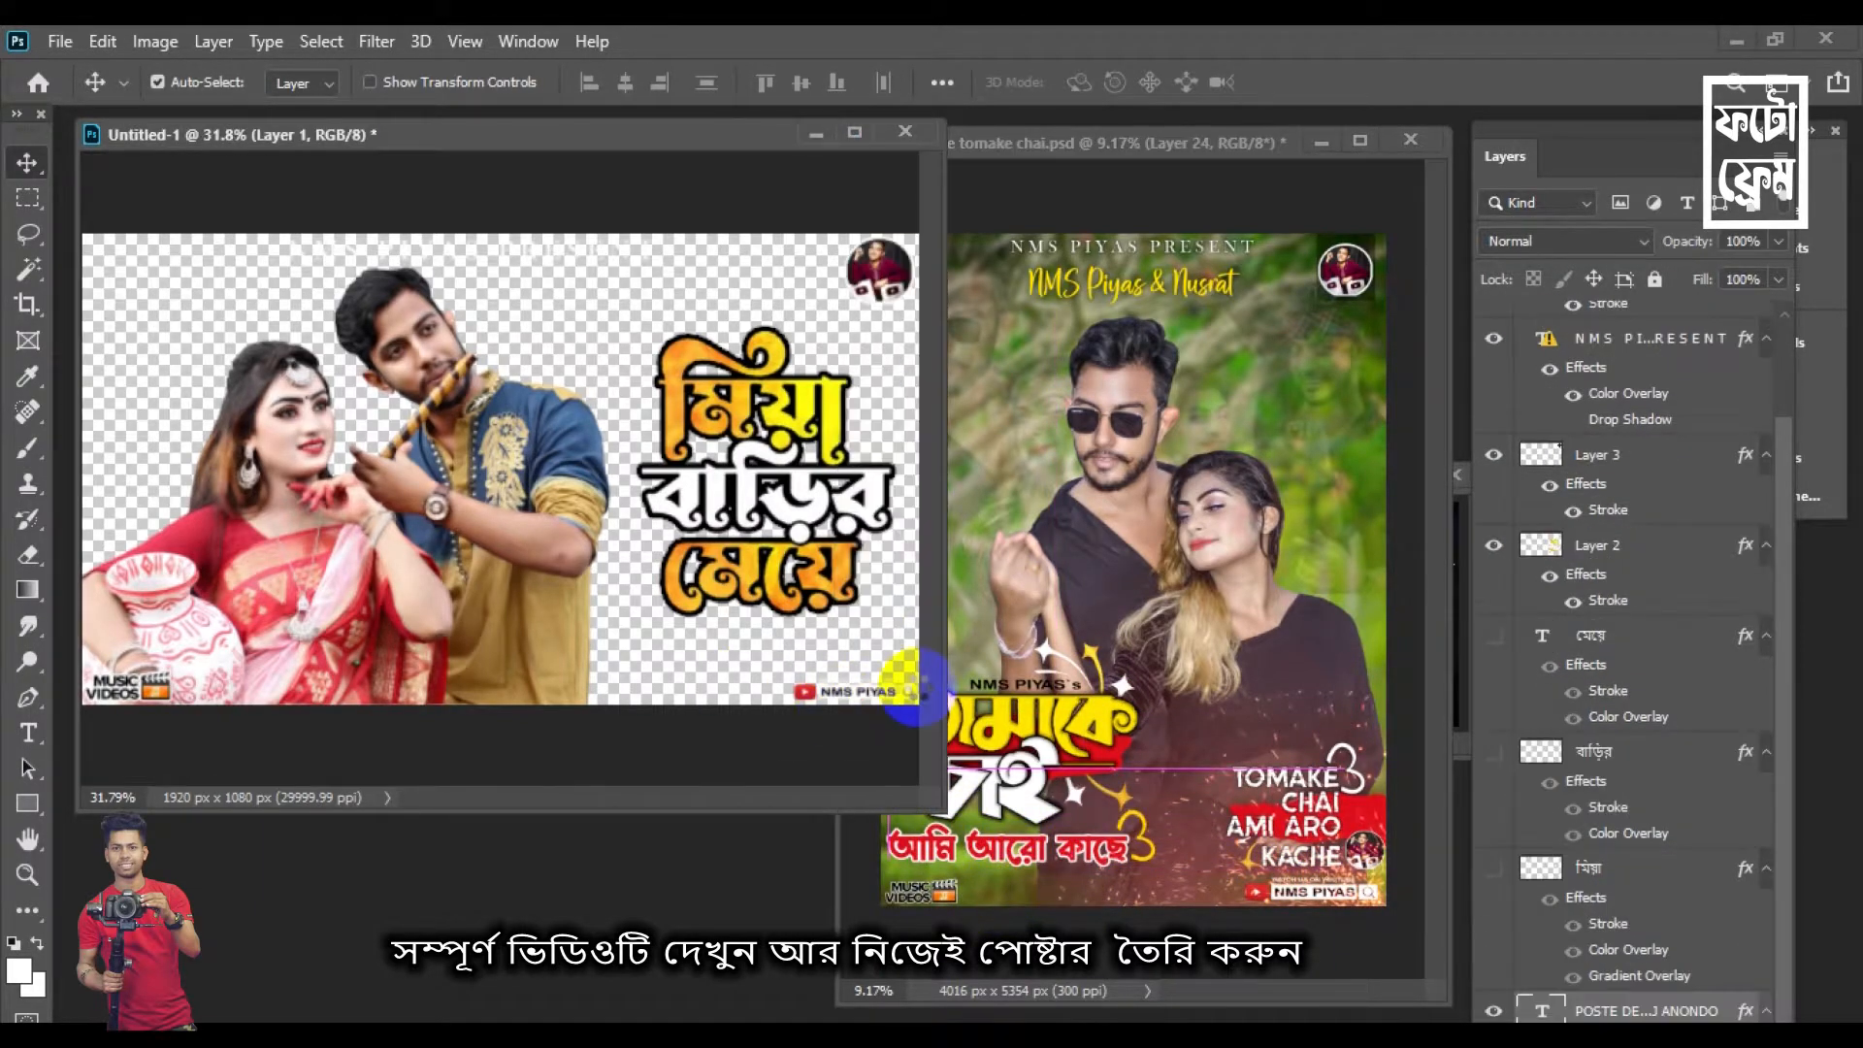
click(500, 86)
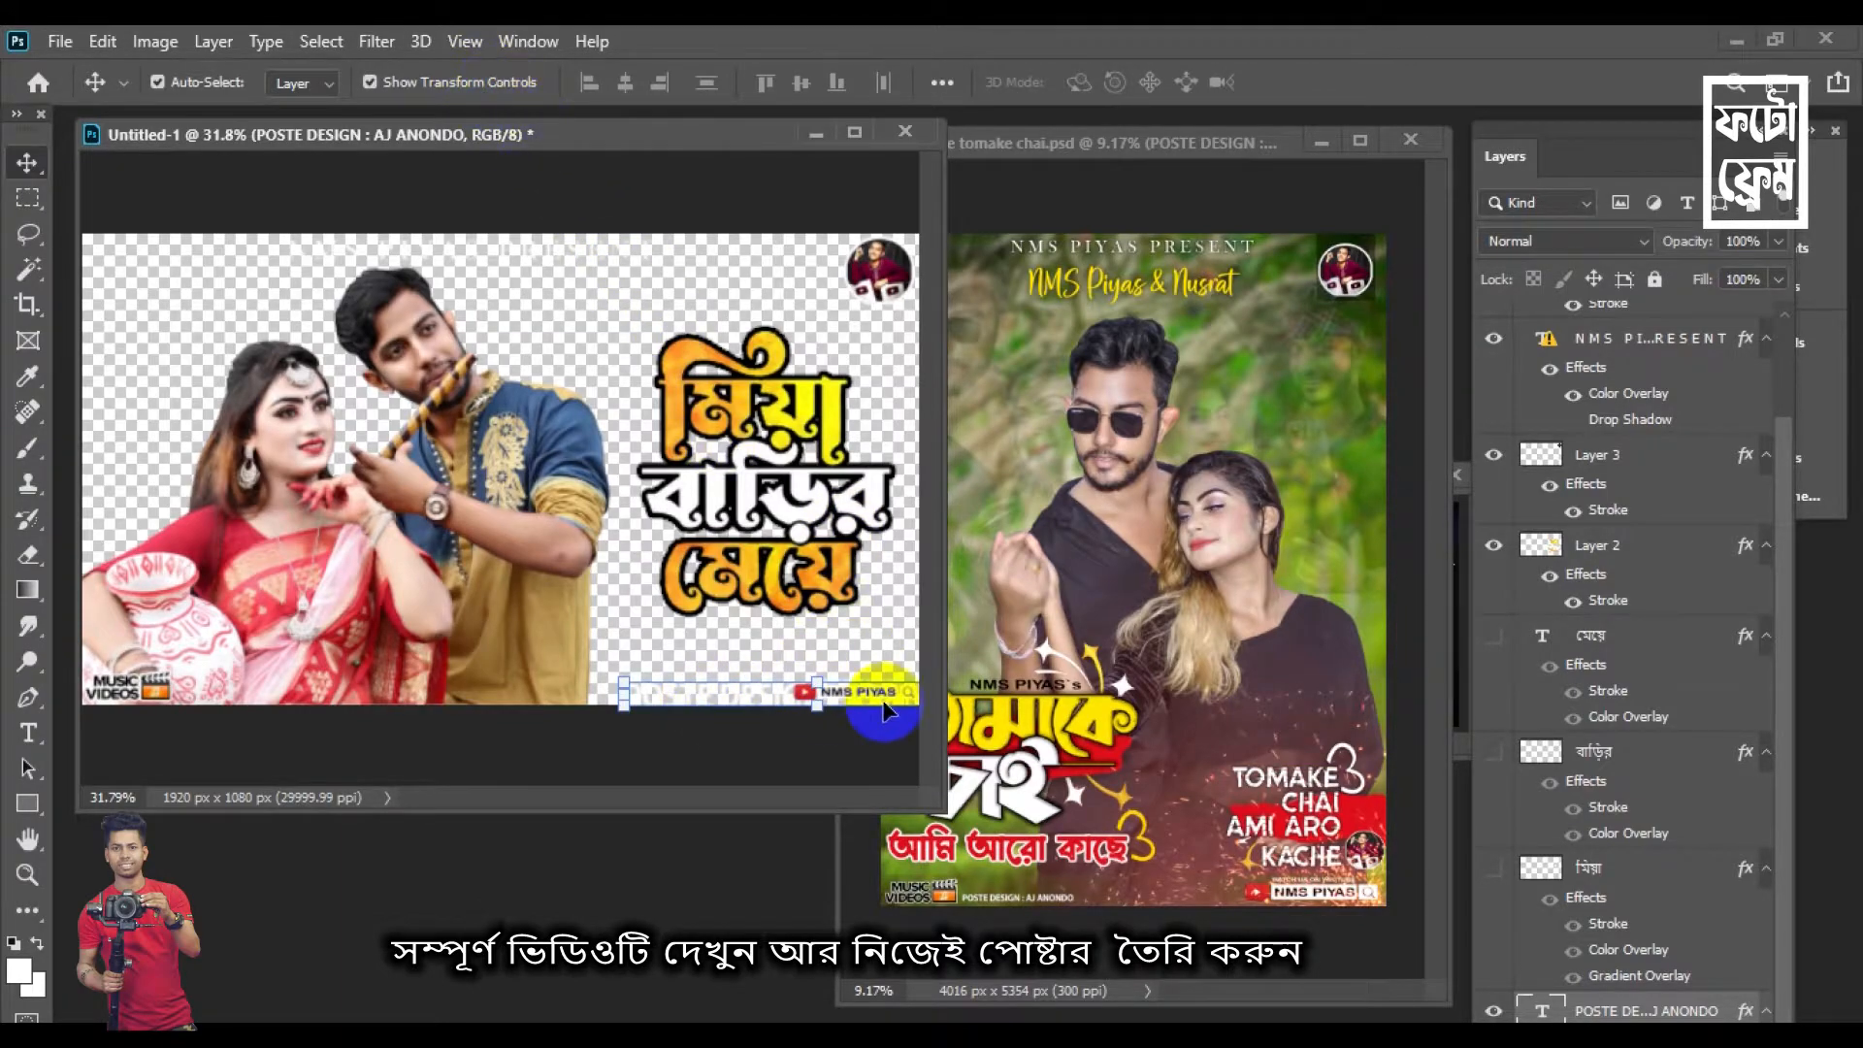
Scale the design credit text down to about half its width and move it left of the YouTube banner
drag(943, 807, 1090, 873)
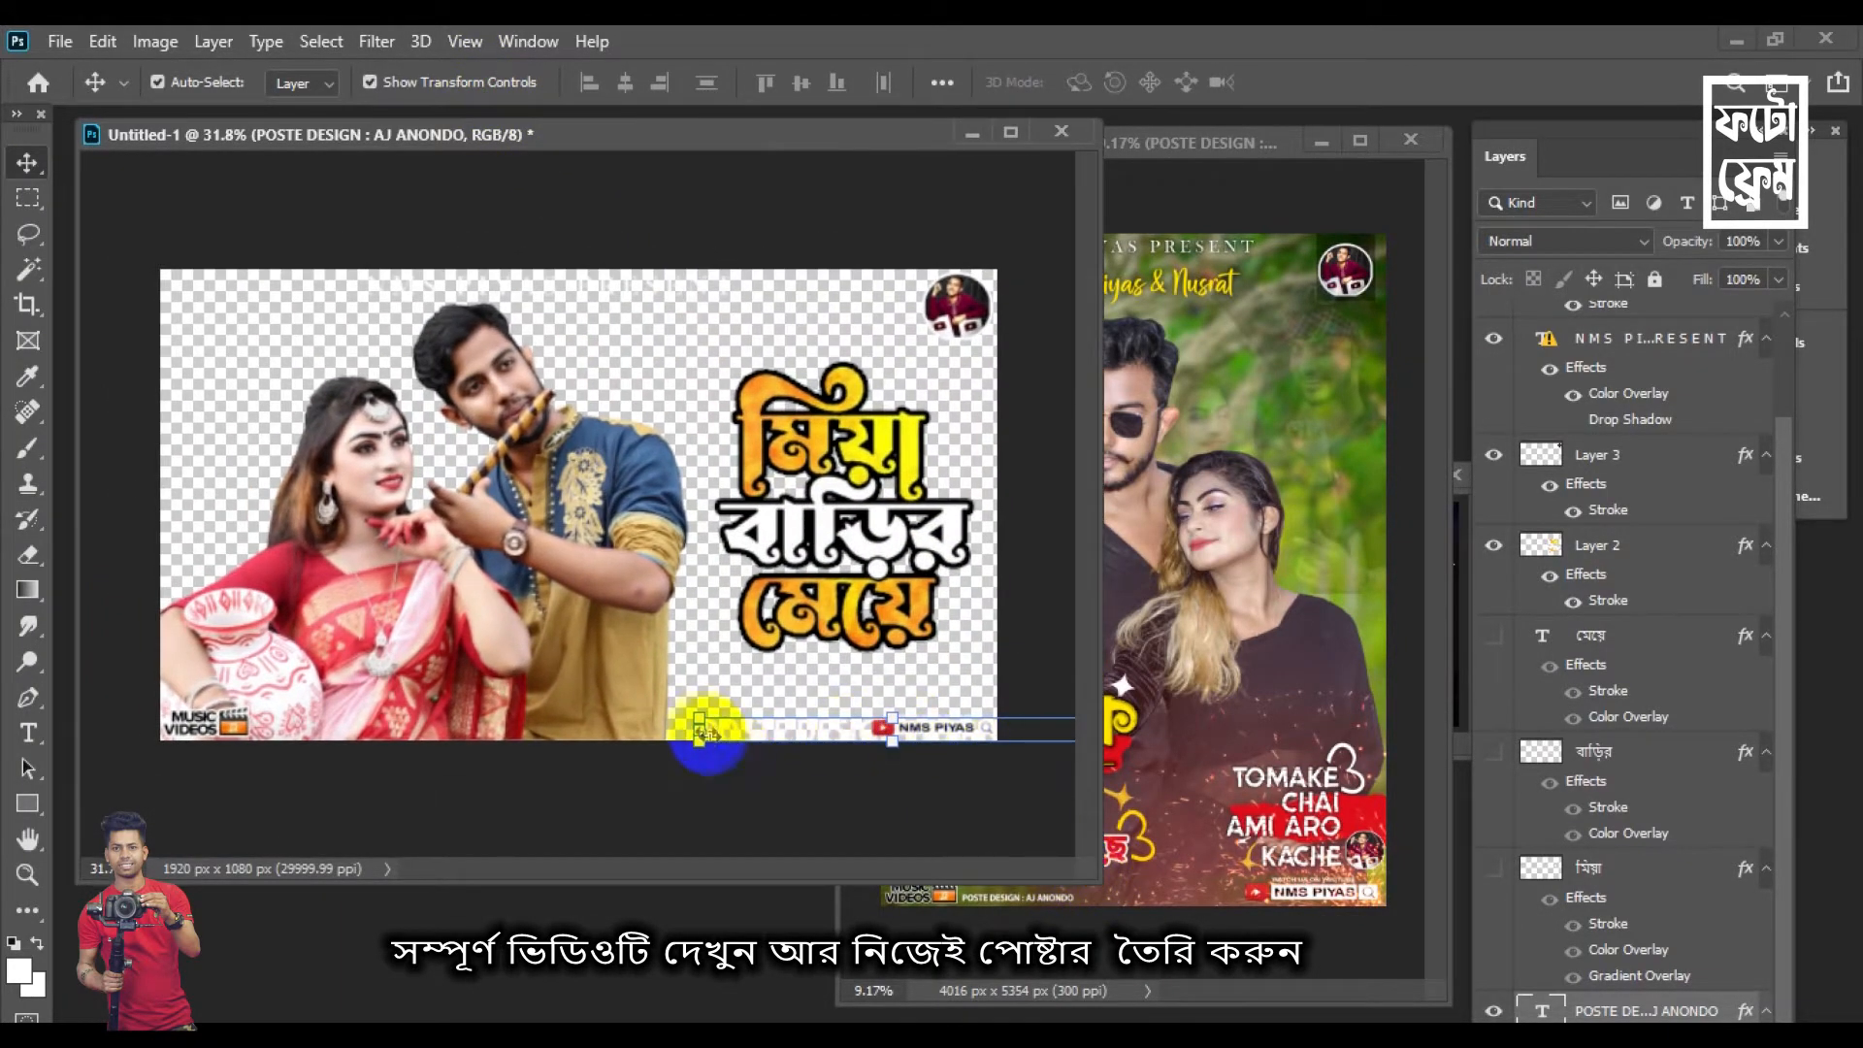
drag(701, 734, 898, 735)
key(Return)
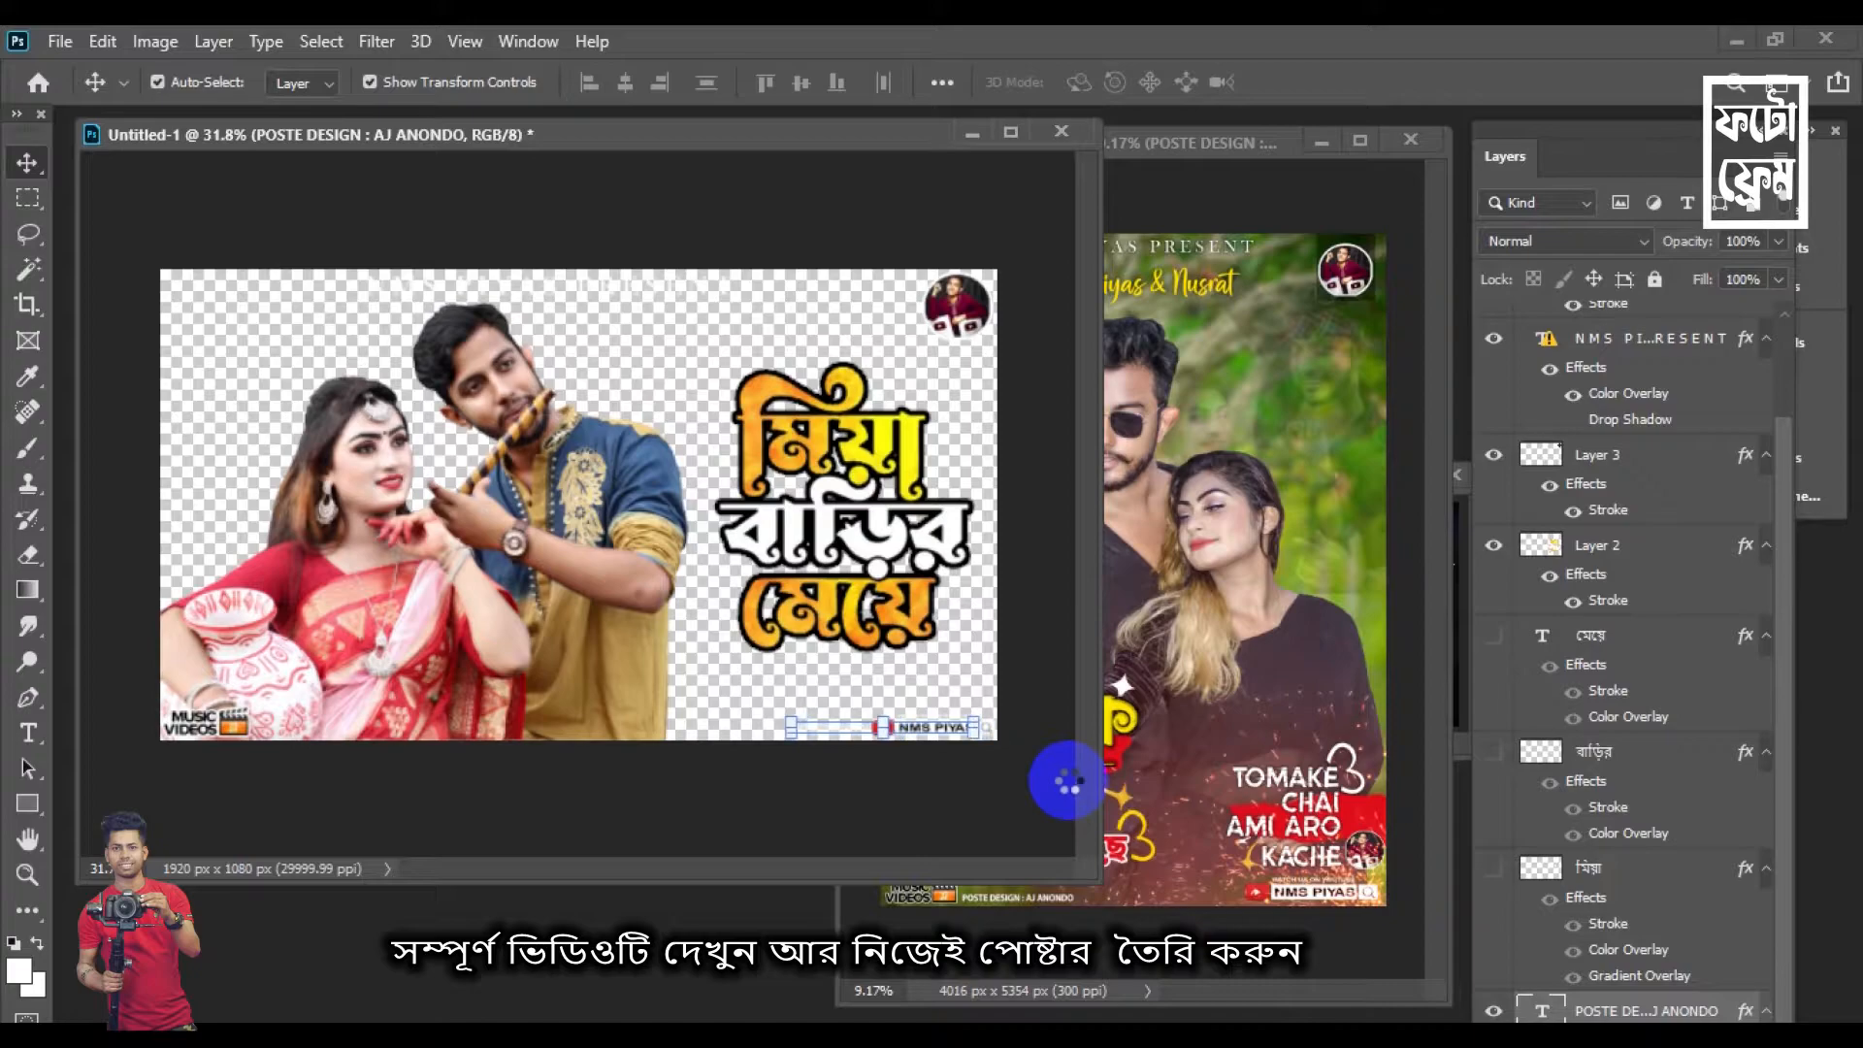
key(shift+Left)
key(shift+Left)
key(shift+Left)
key(shift+Left)
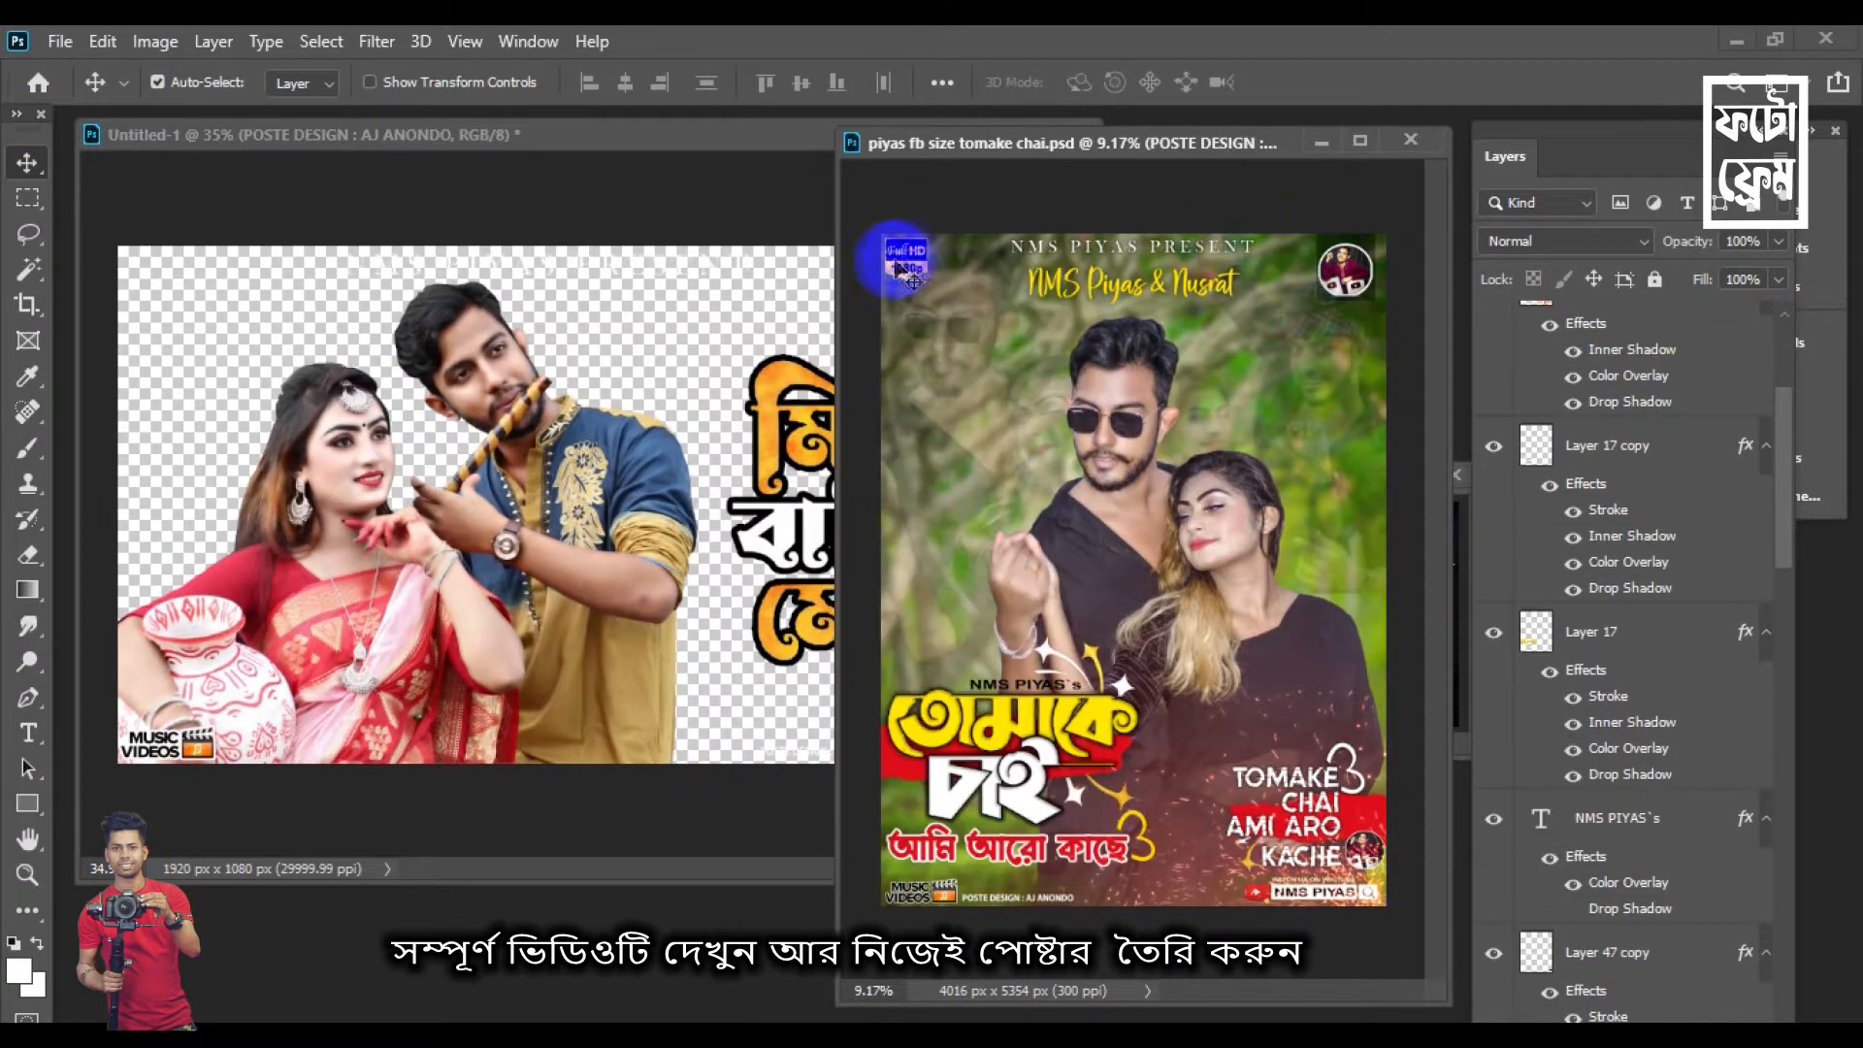
Copy the Full HD 1080p badge from the PSD and shrink it into the poster's upper-left corner
drag(902, 258, 340, 311)
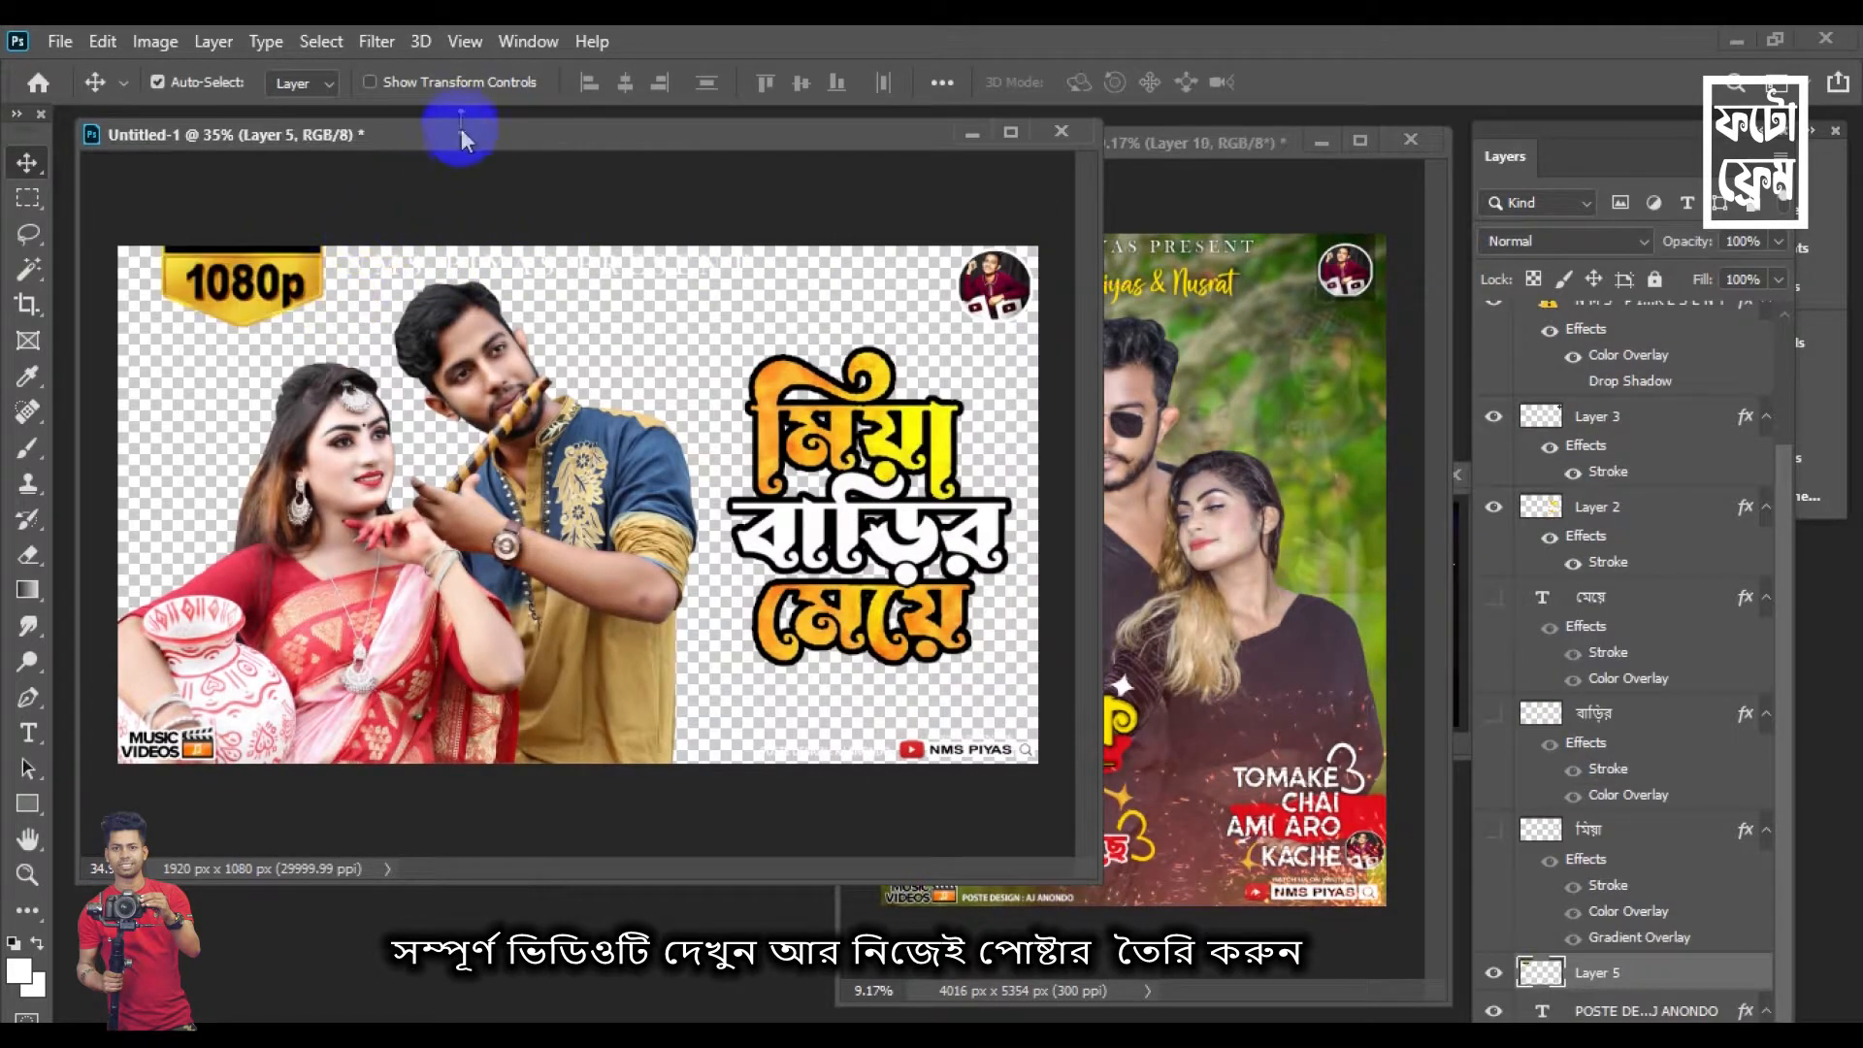
click(449, 83)
drag(322, 166, 282, 251)
key(Return)
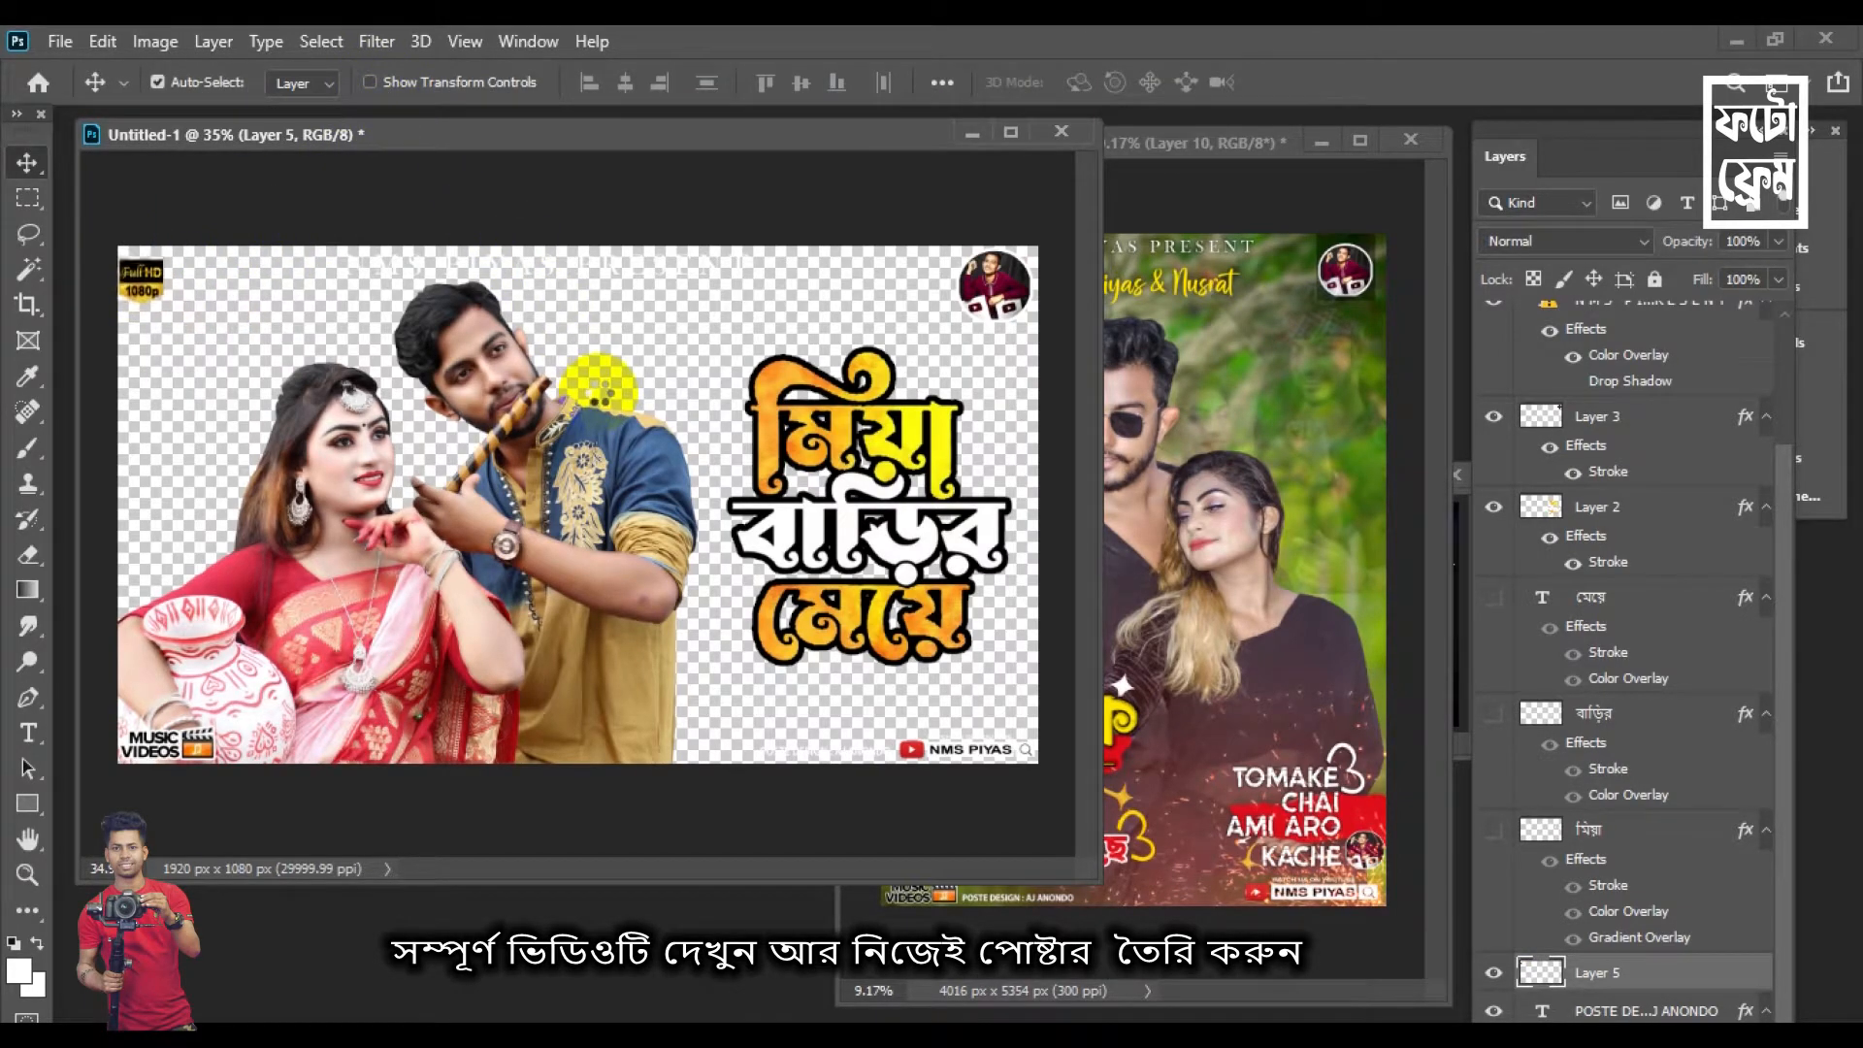
drag(598, 391, 602, 387)
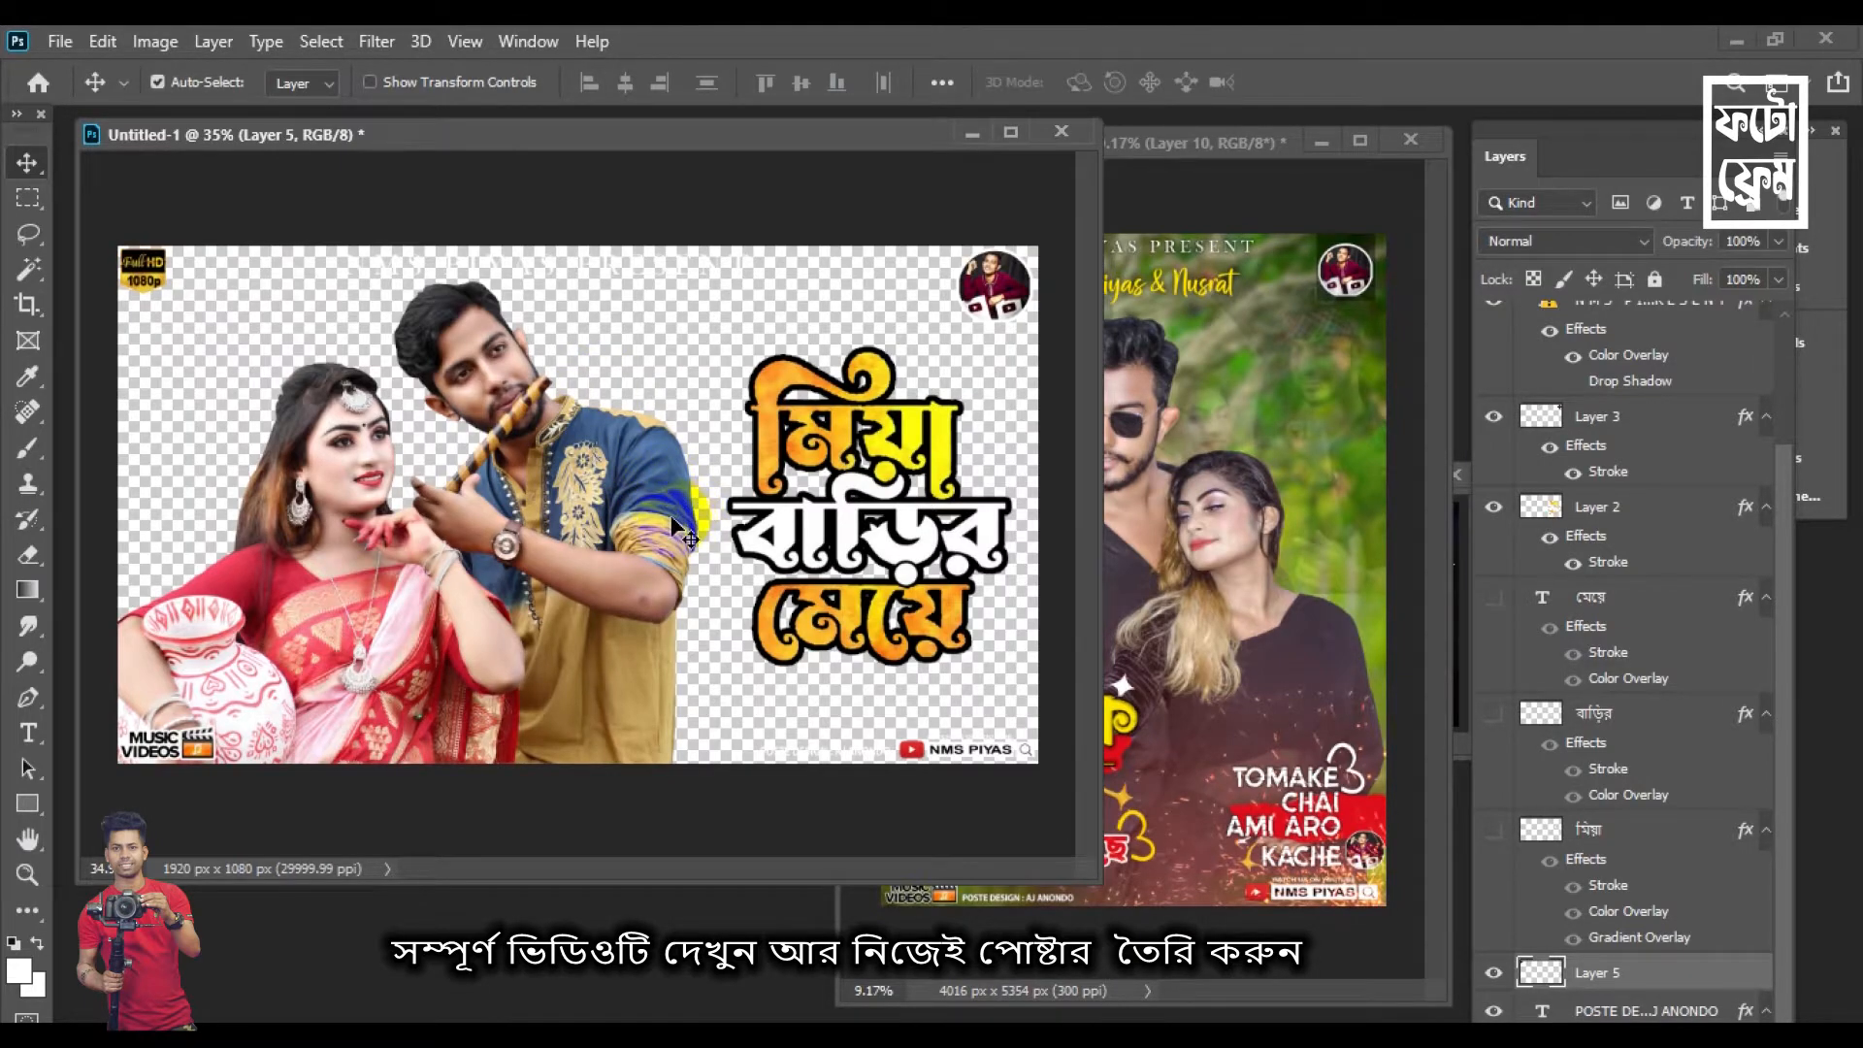
Minimize the earlier poster's PSD window and enlarge the new poster's document window
click(1218, 738)
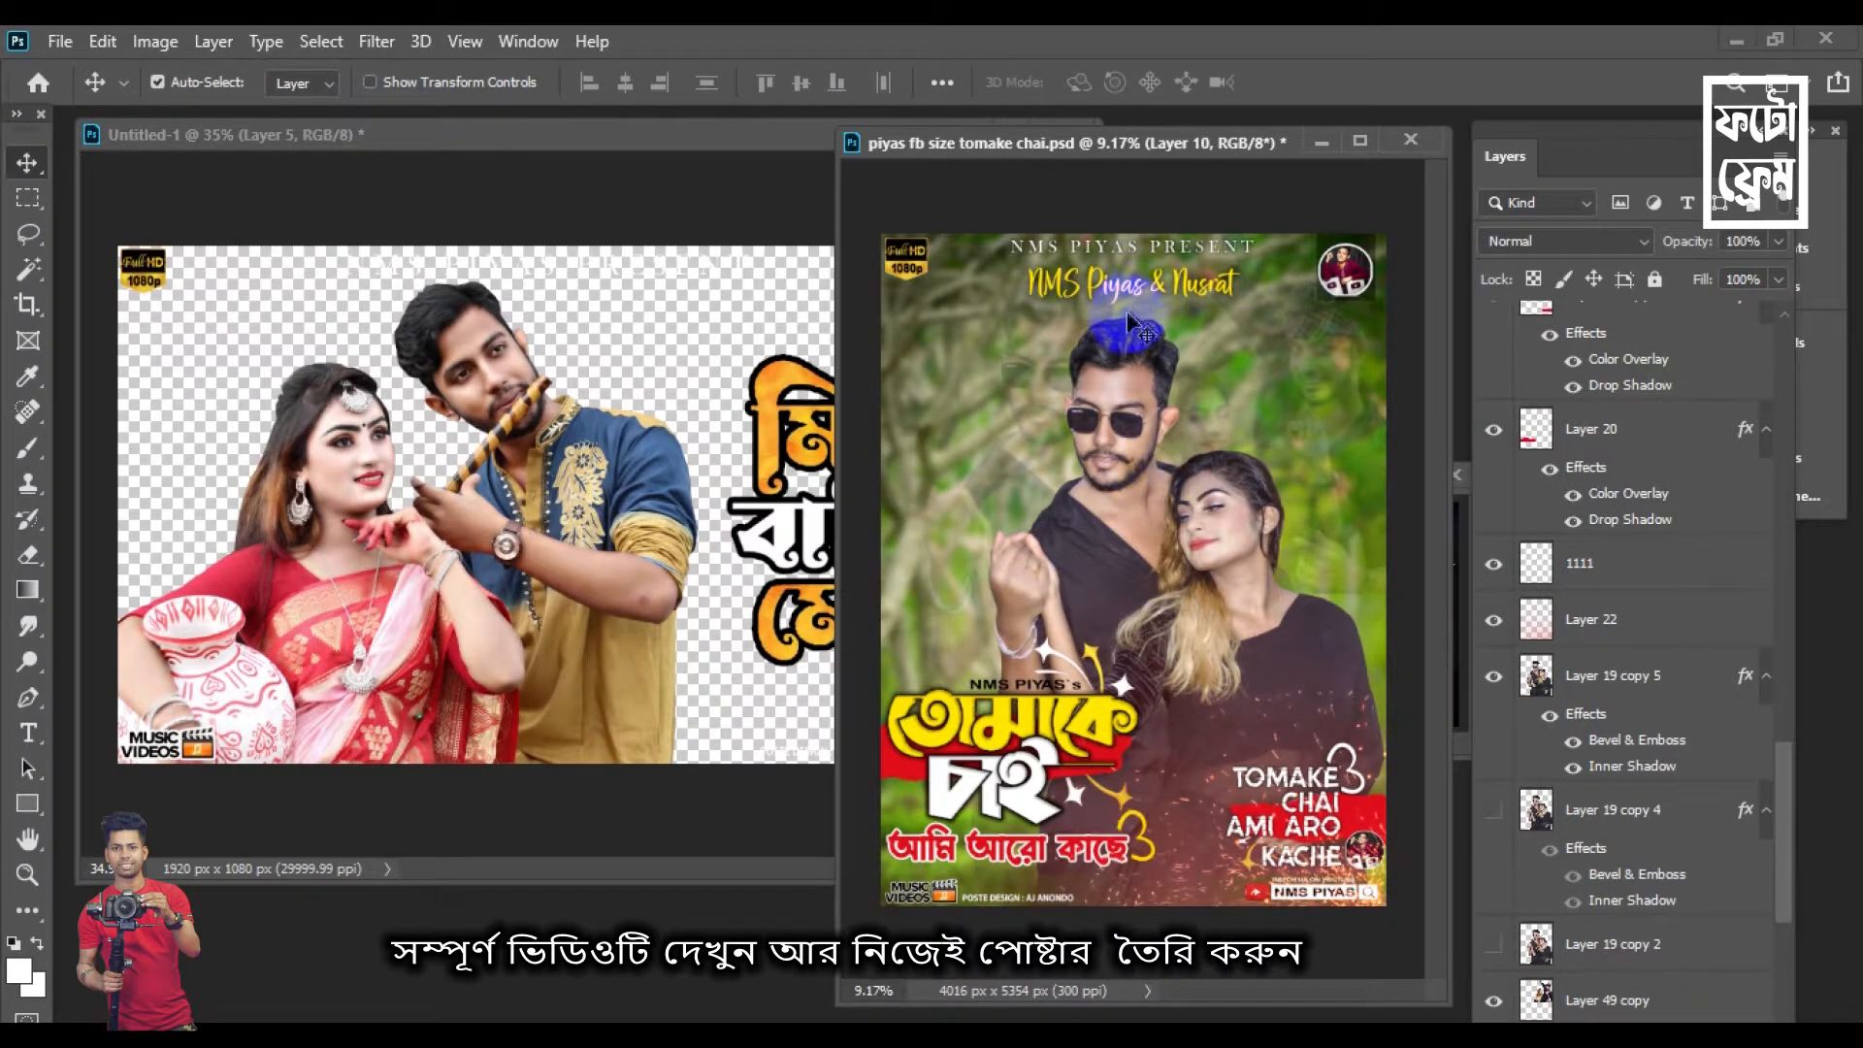
click(1321, 144)
drag(1106, 874, 1153, 899)
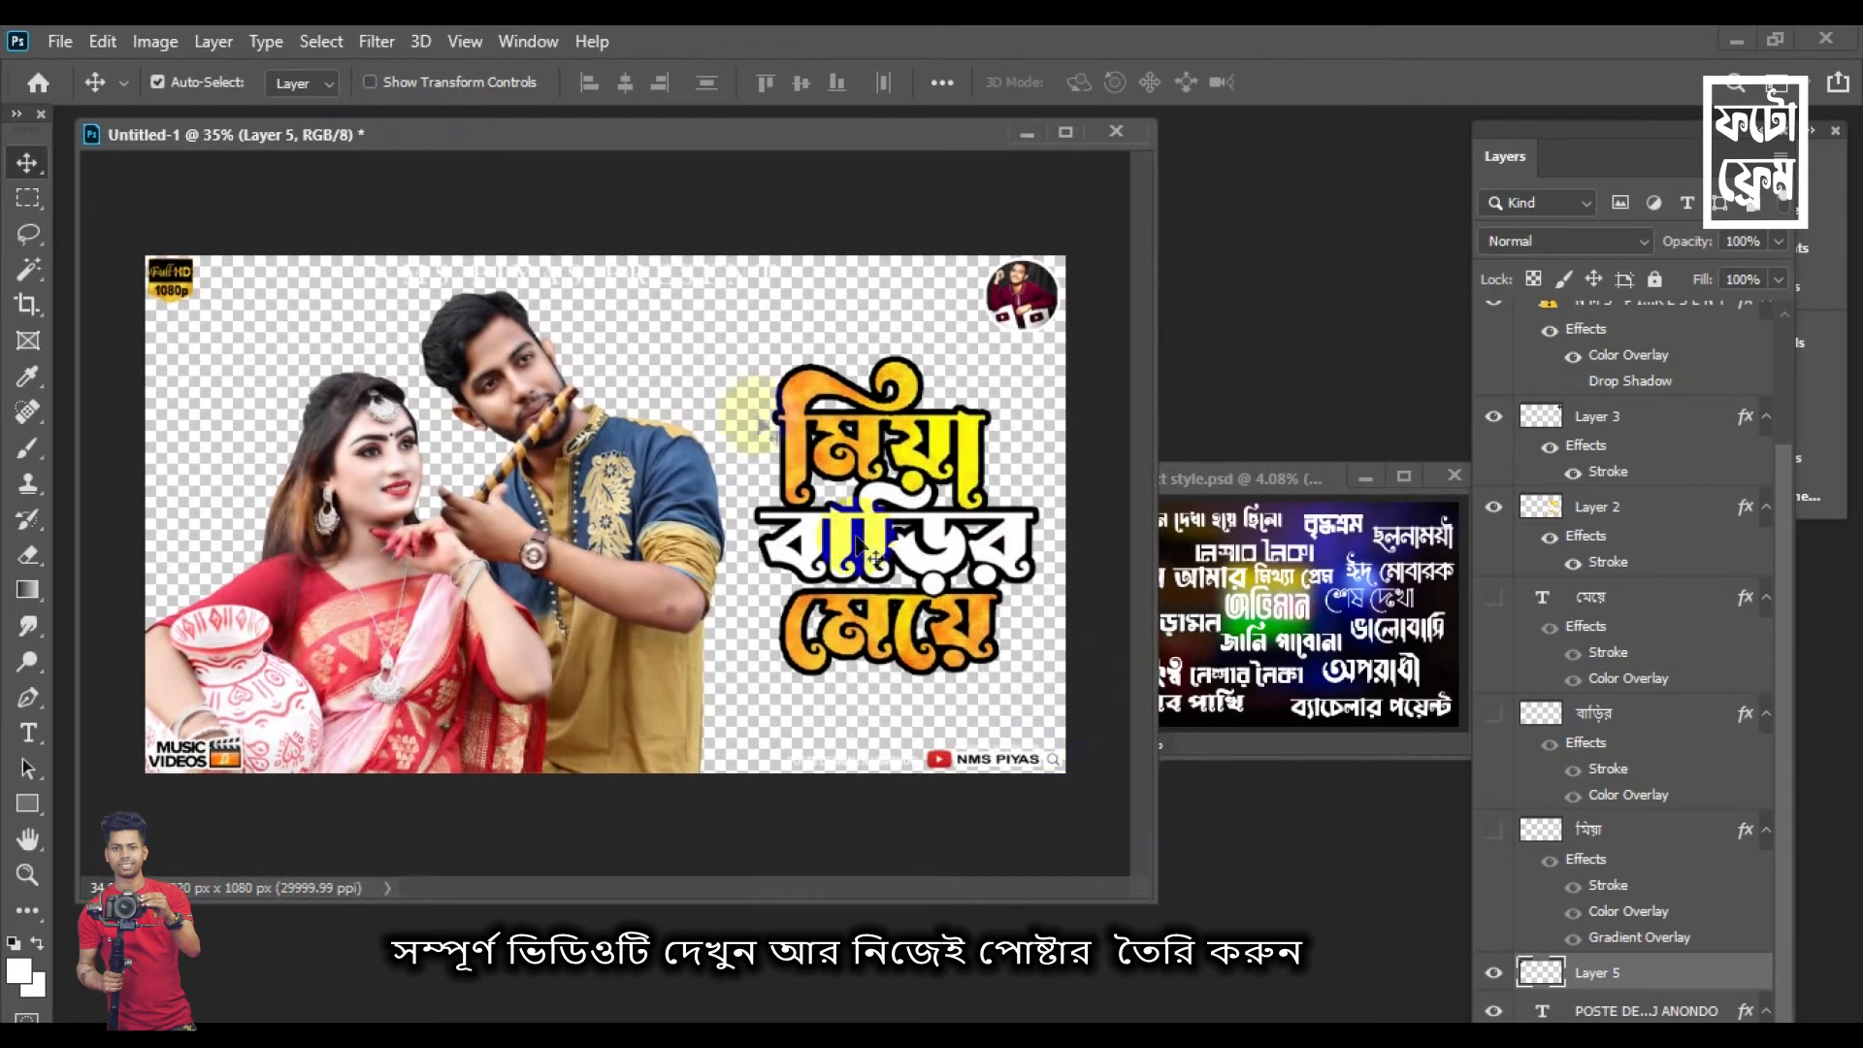
Save the poster as a Photoshop PSD named miya barir meye in the THUMBALL FILE folder, with Maximize Compatibility on
click(60, 41)
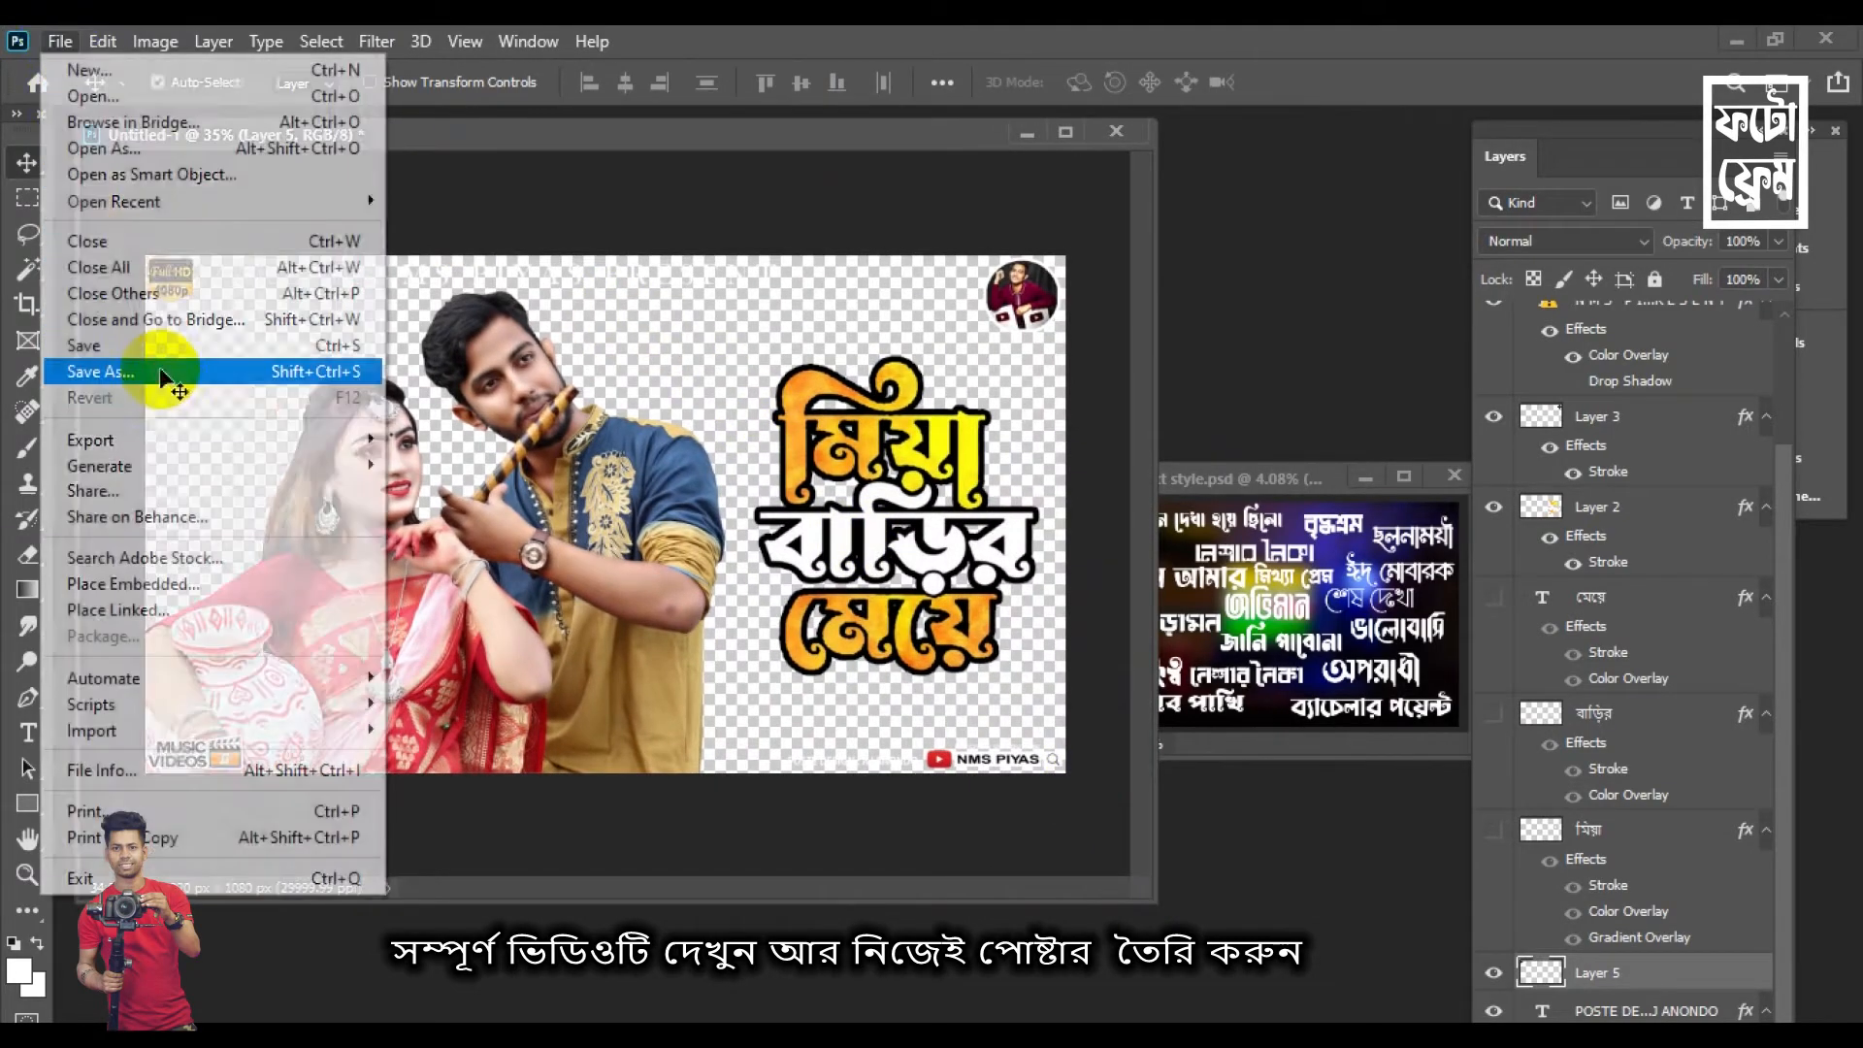
click(106, 372)
click(1095, 777)
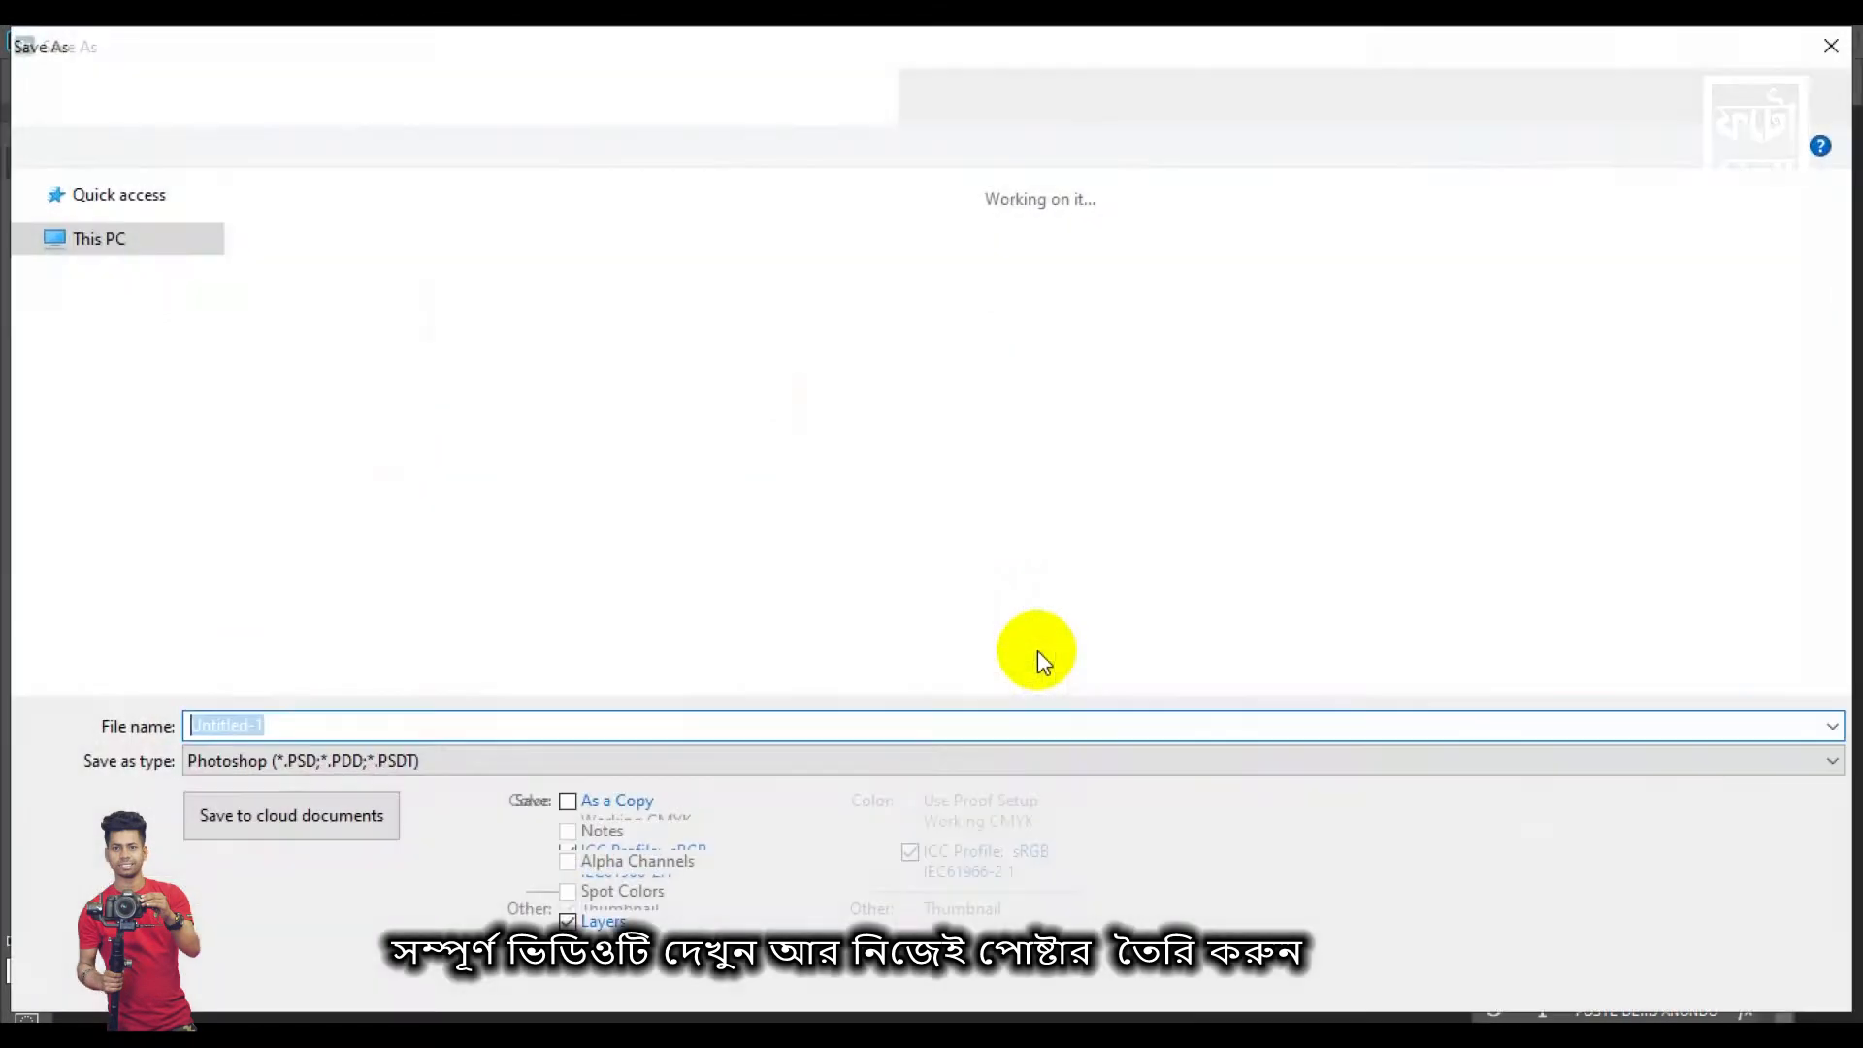
text(miya )
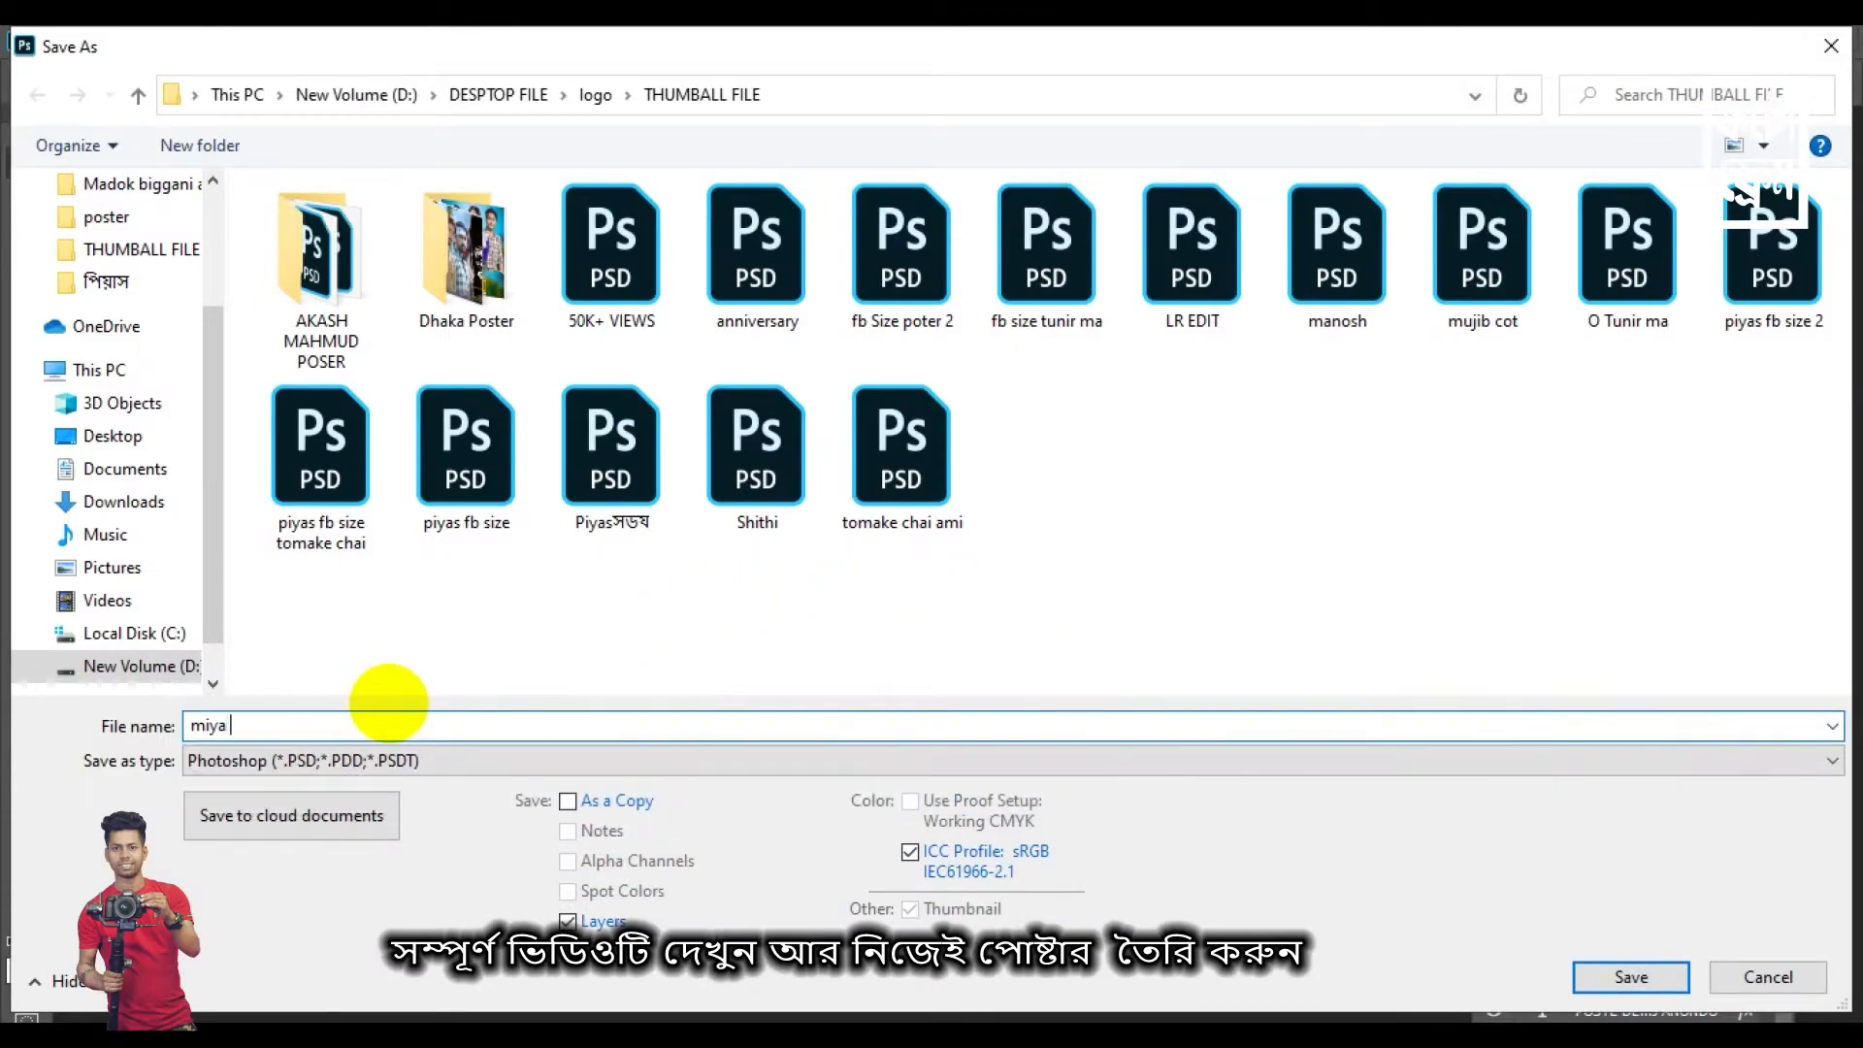
text(barir meye)
key(Return)
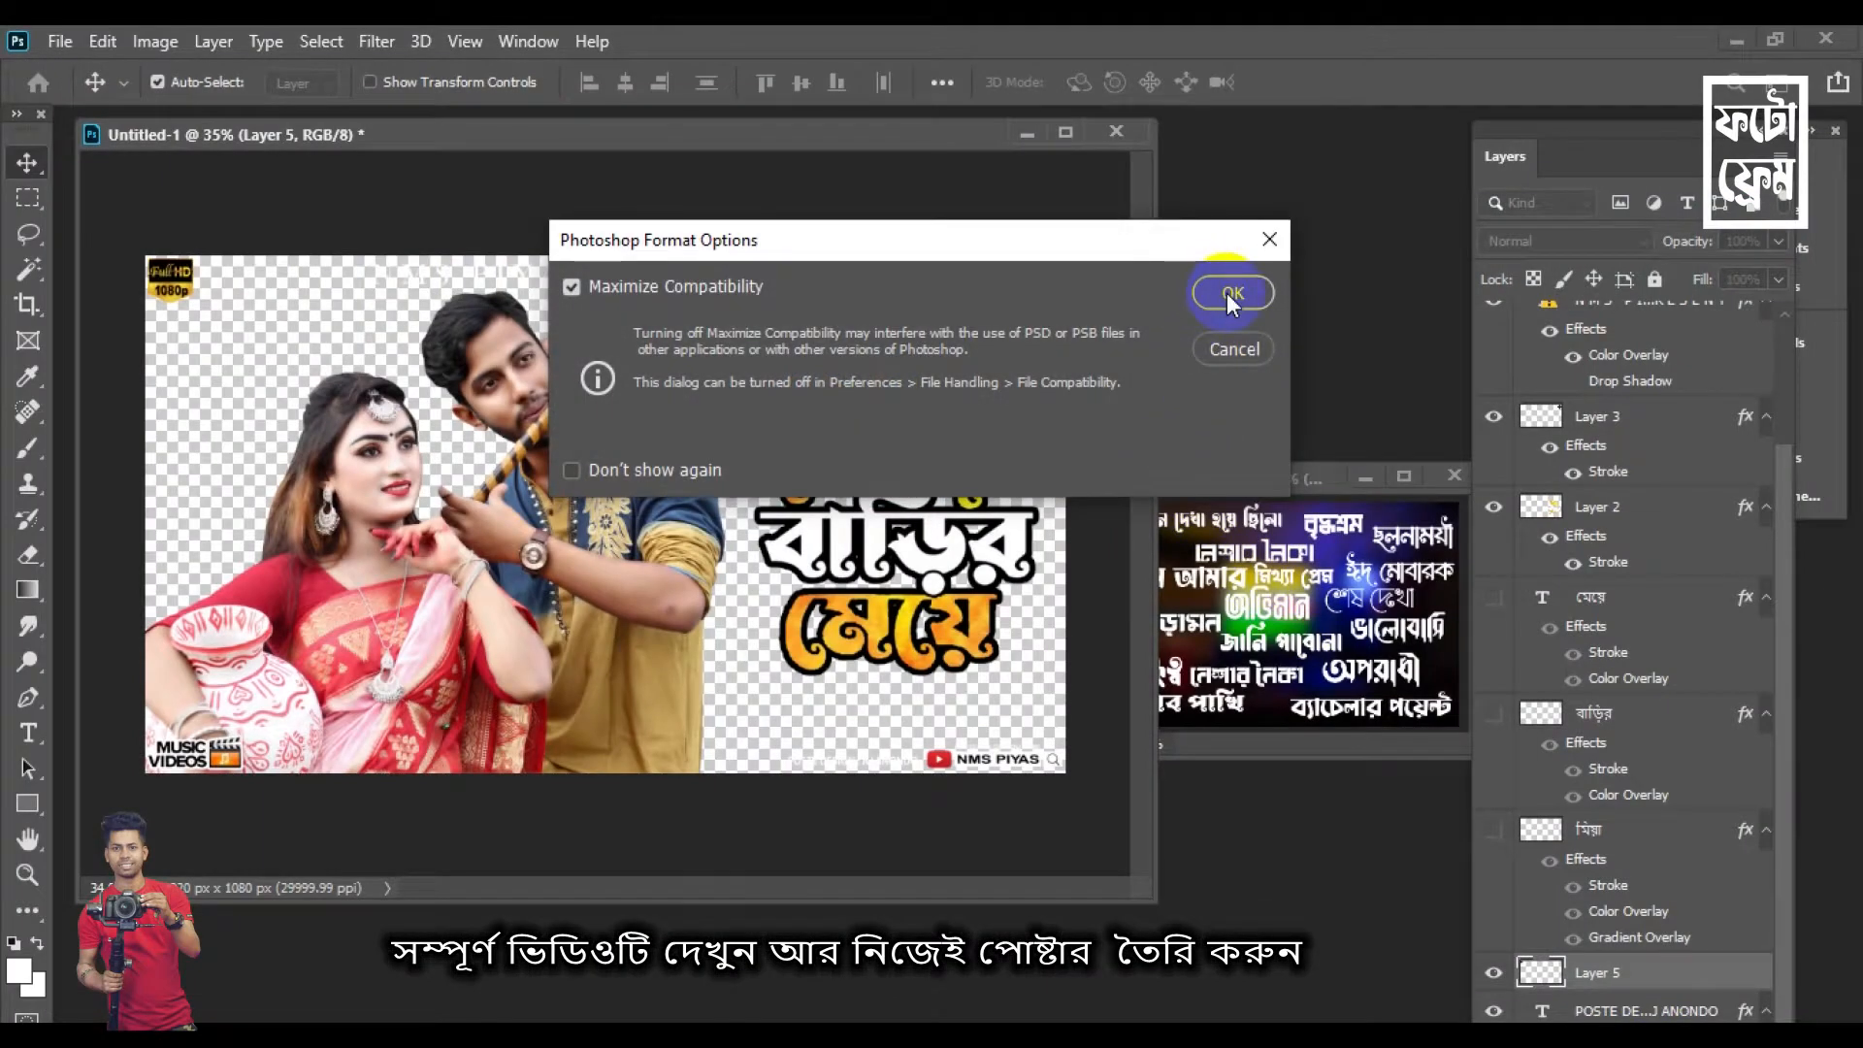
click(1230, 294)
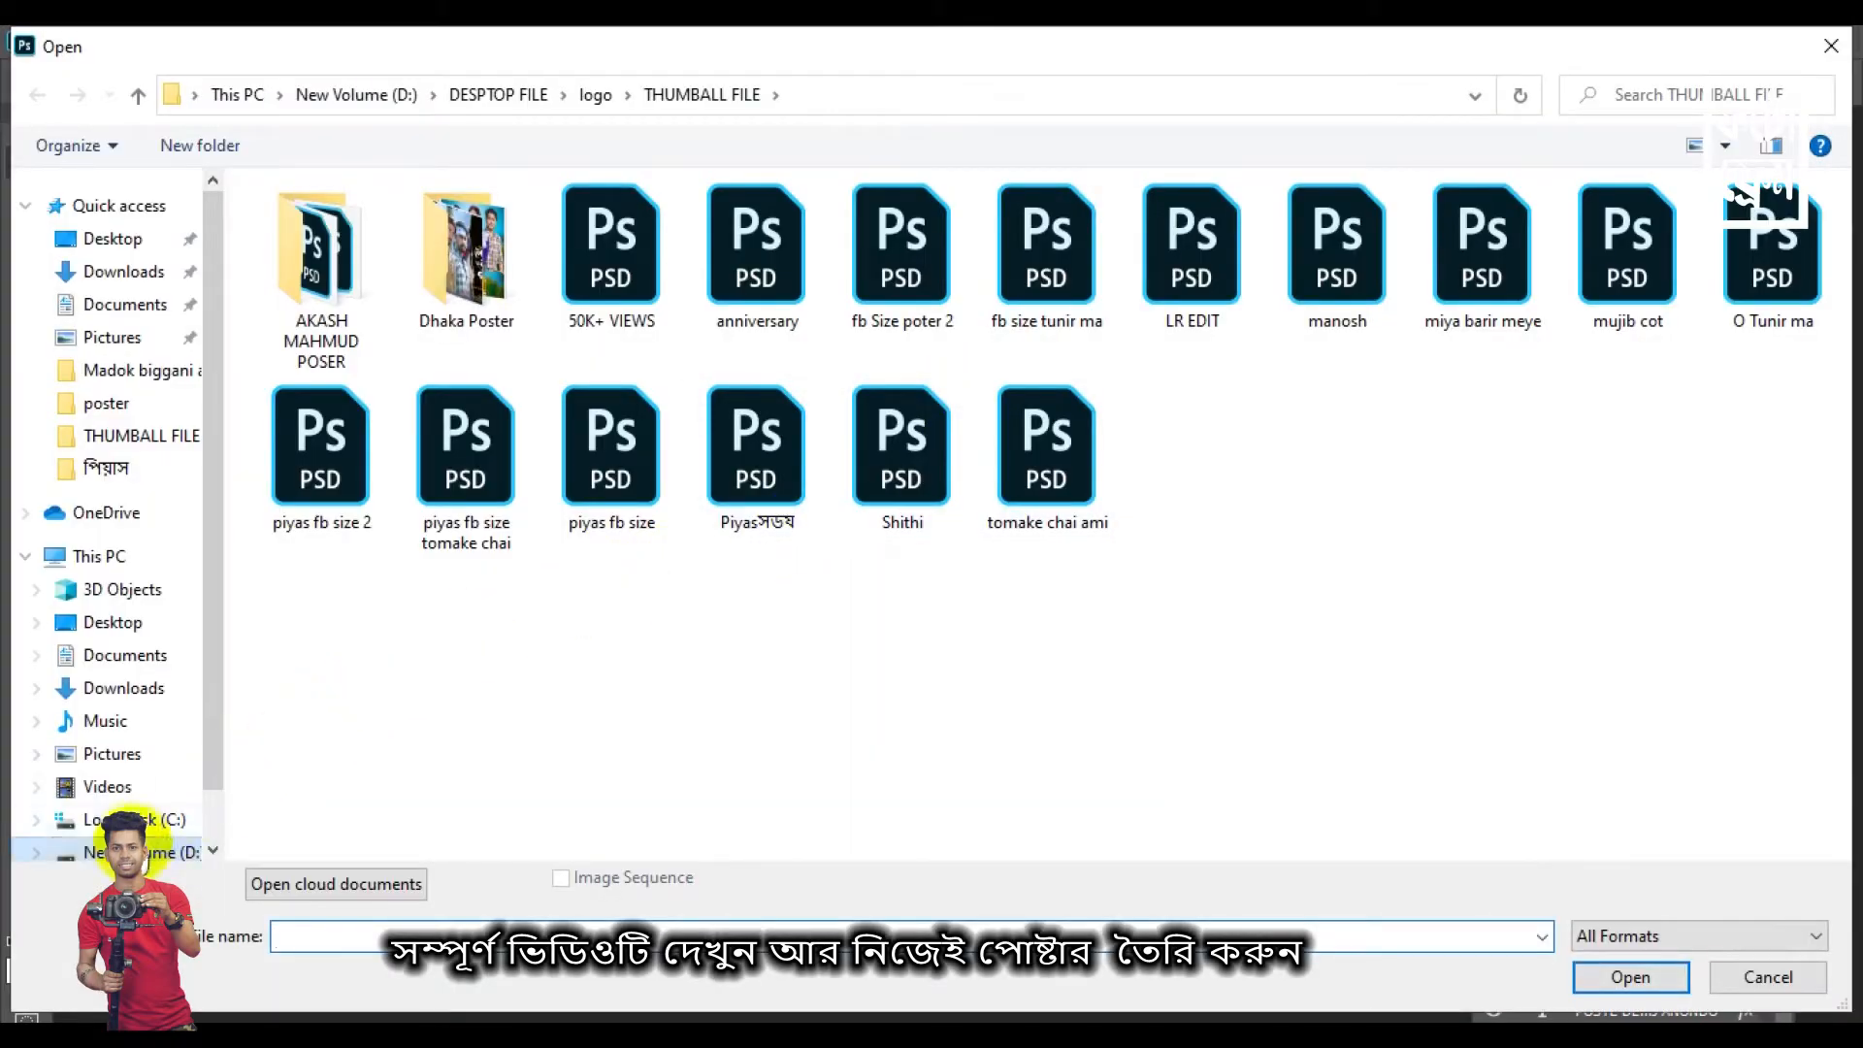
Open the hd-wallpapers-1080p-zip-file-download image from AJ FILE > My File 2 > photoshop work file > Background picture on drive D
click(143, 850)
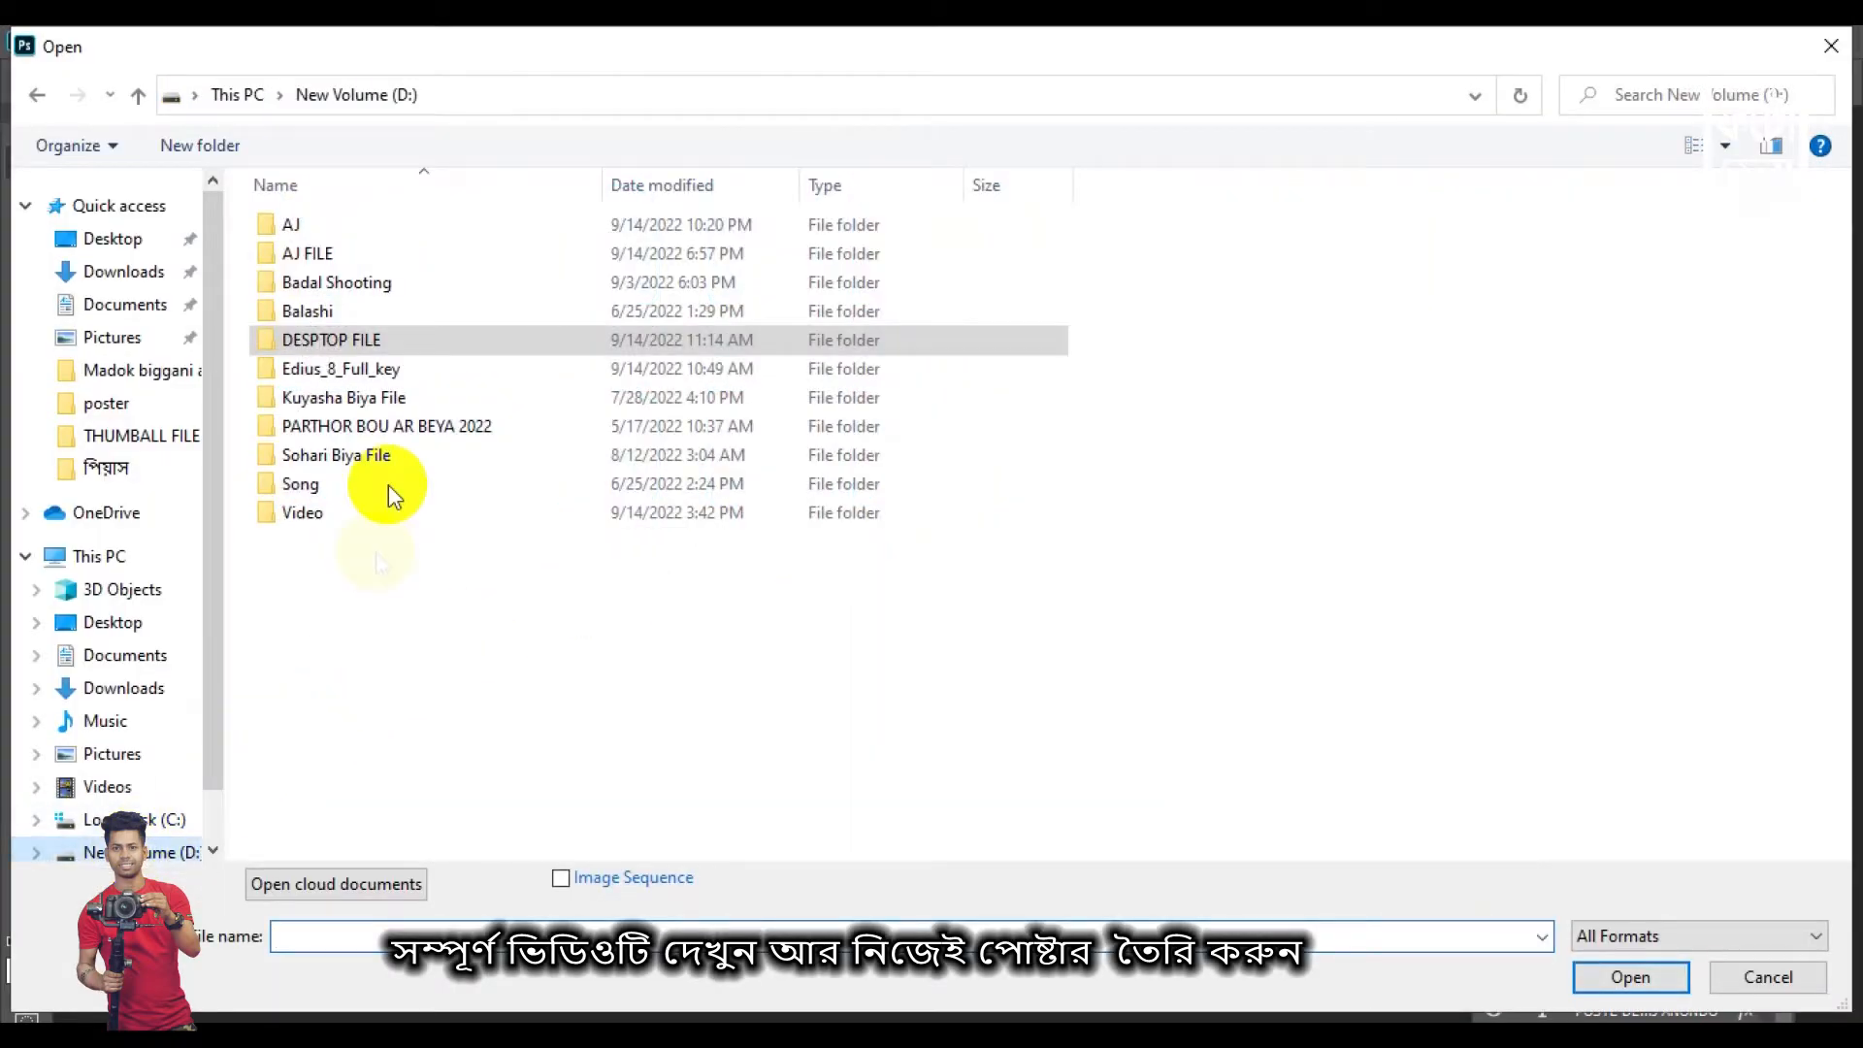
double_click(344, 252)
double_click(333, 451)
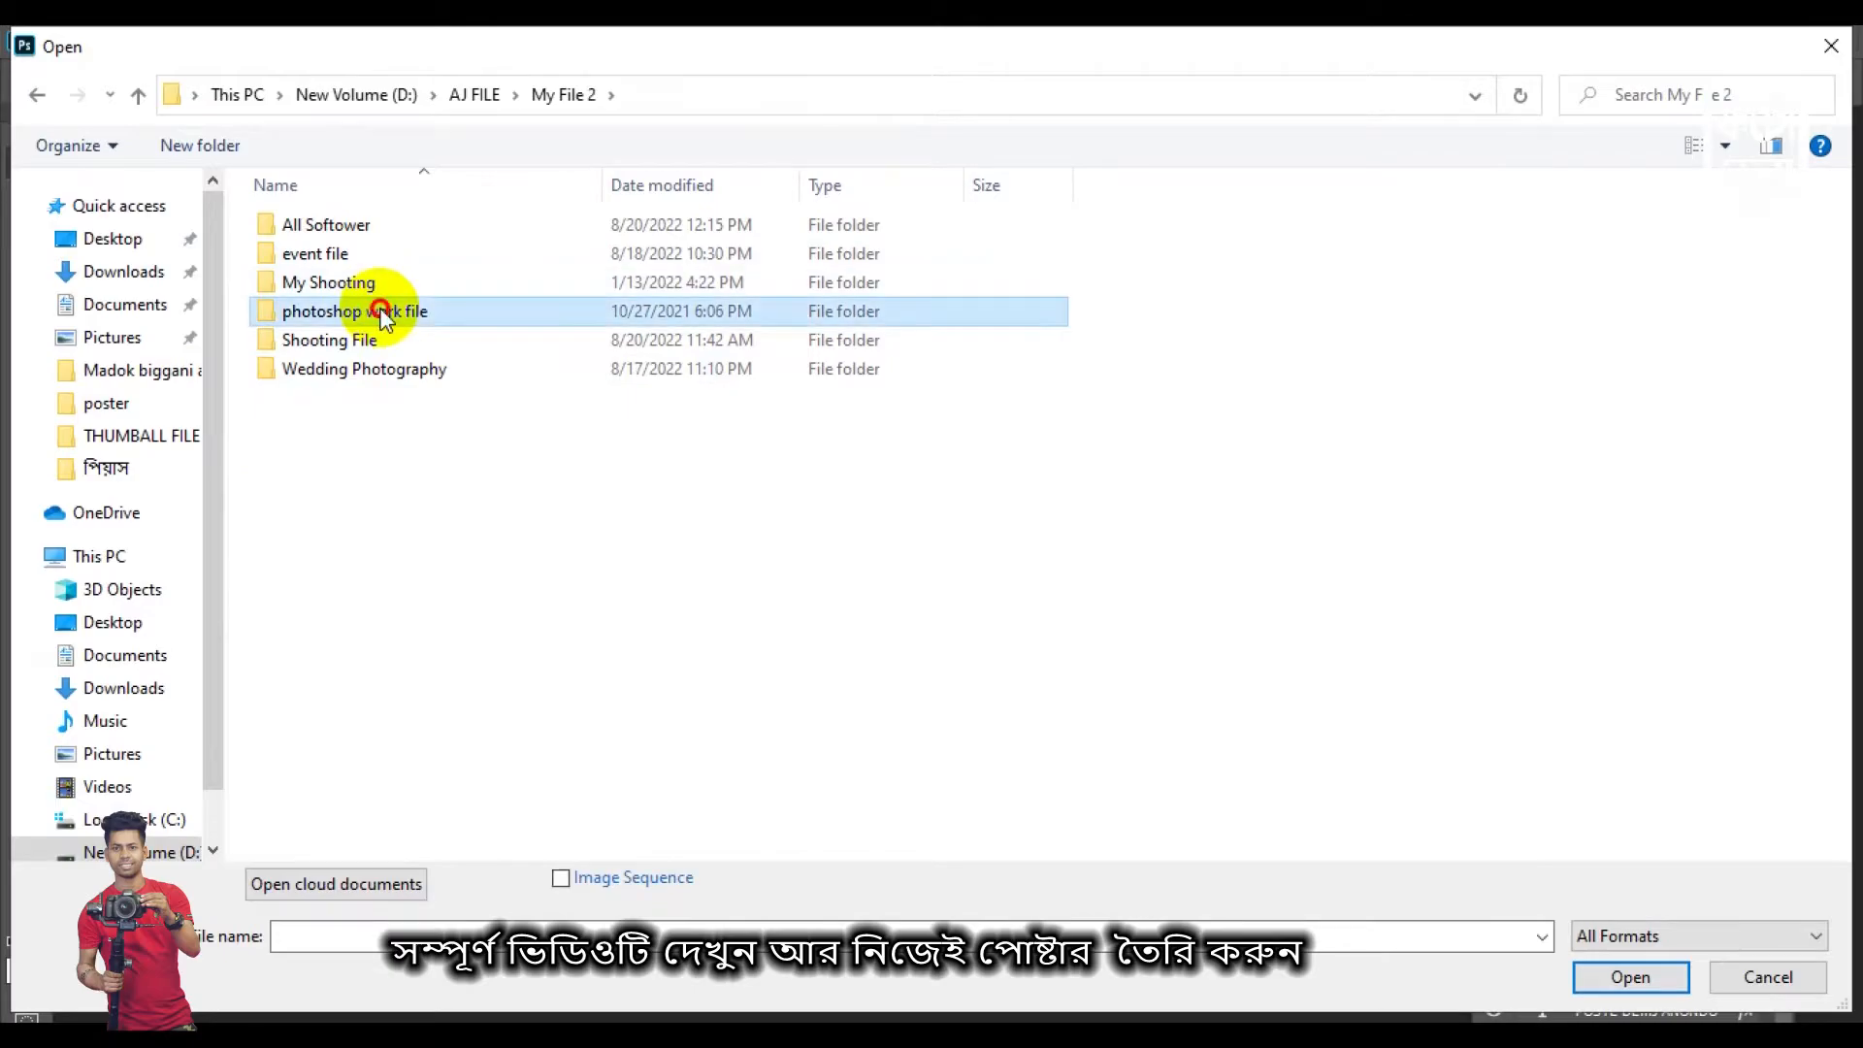
double_click(373, 311)
double_click(334, 242)
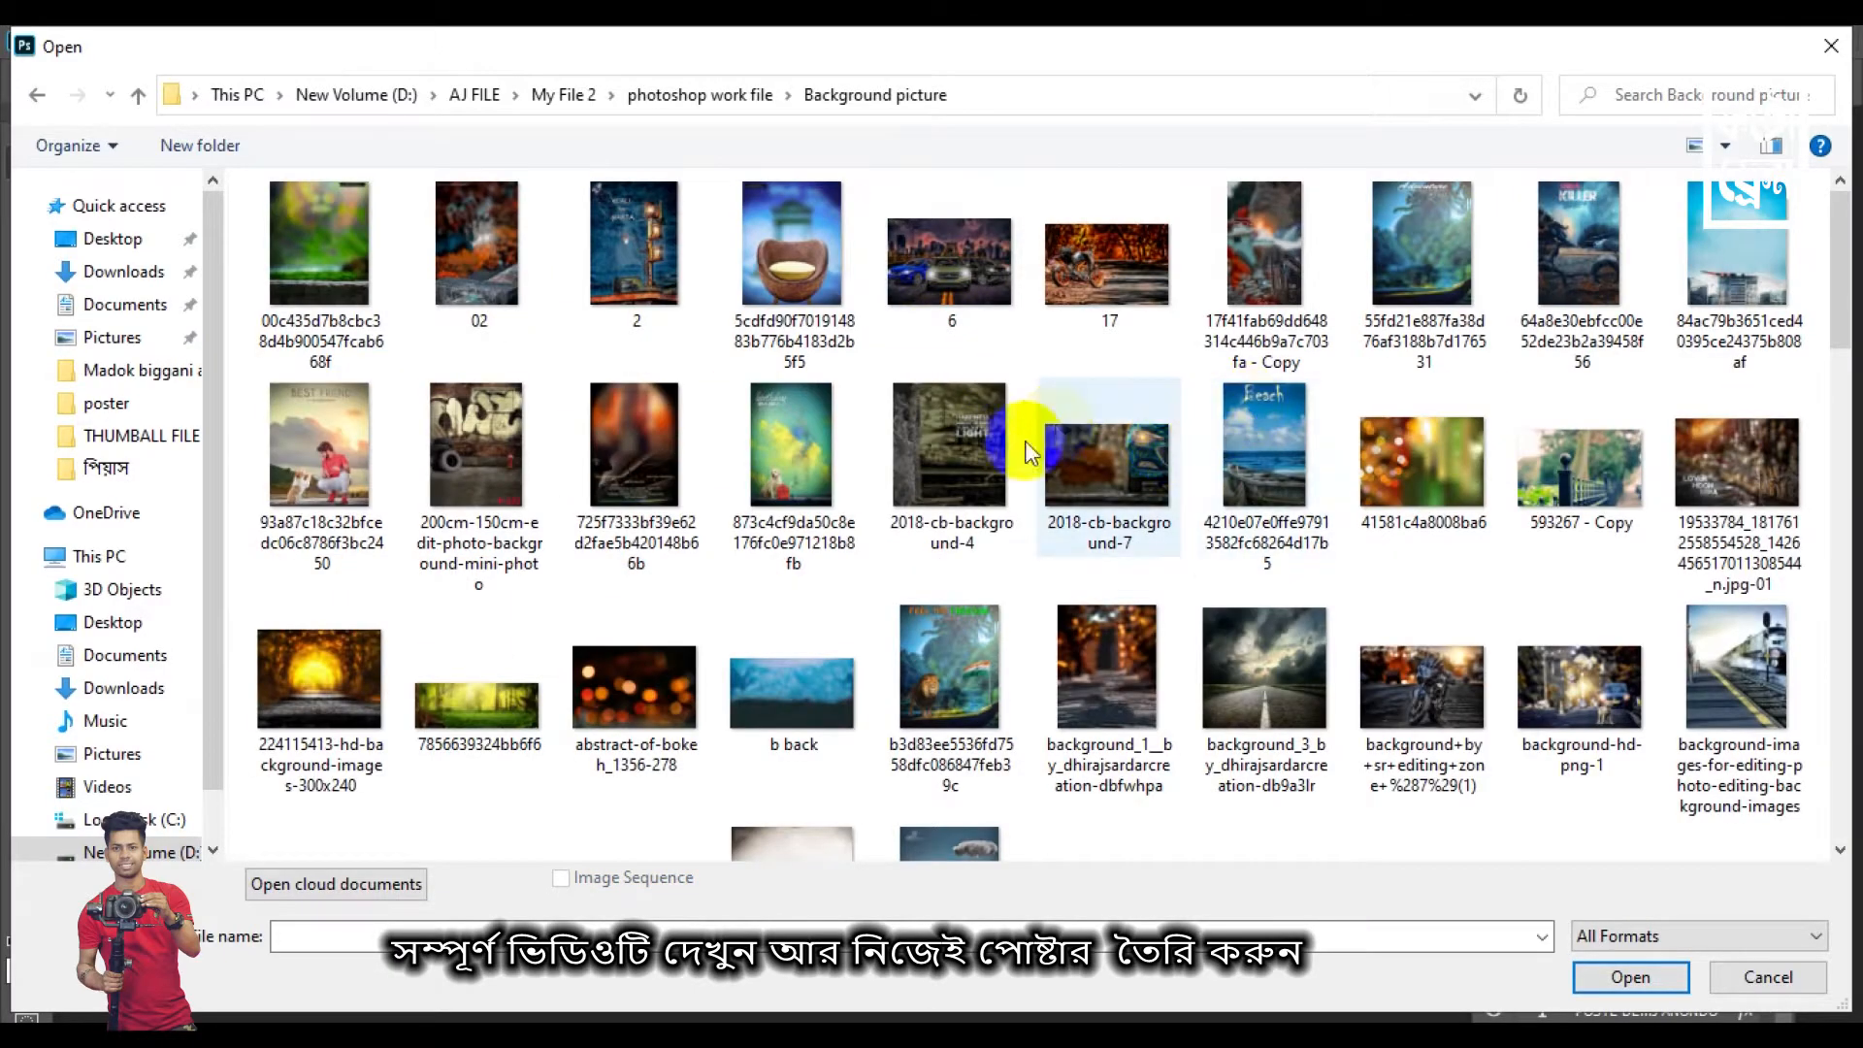
scroll(871, 521, down, 20)
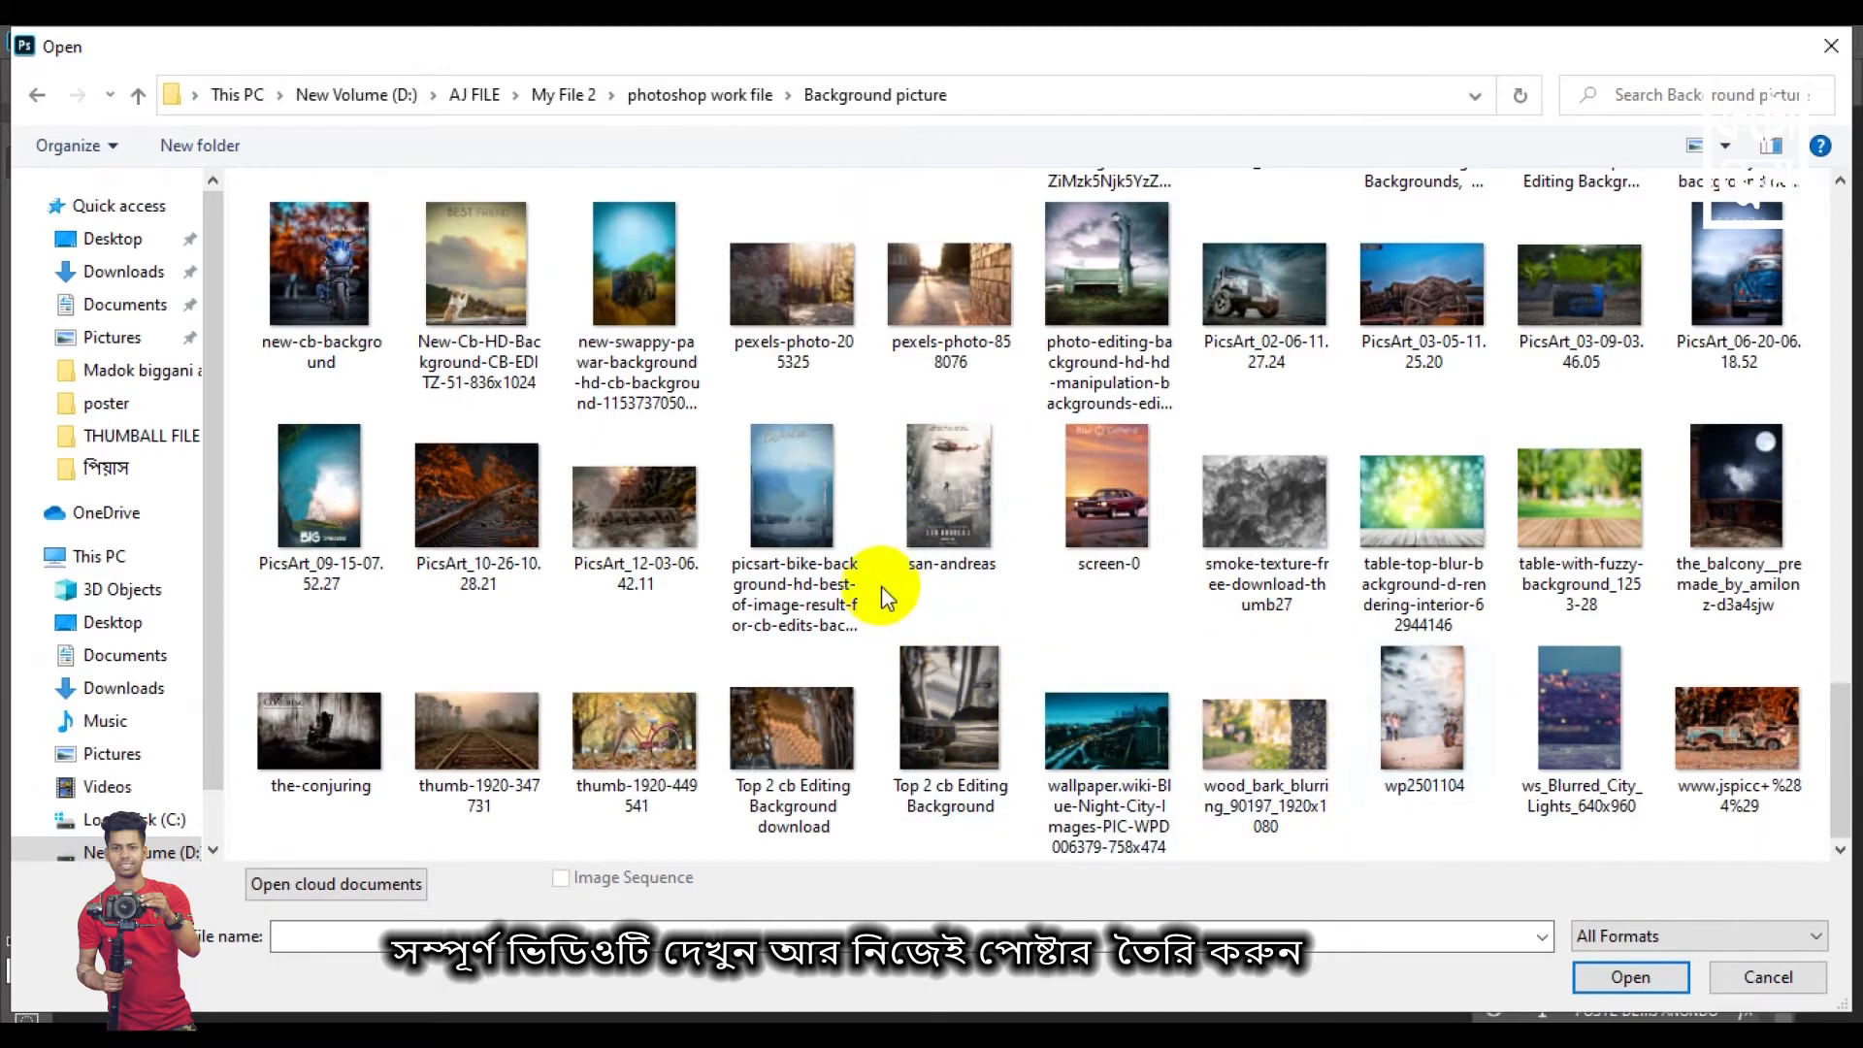
scroll(882, 586, up, 2)
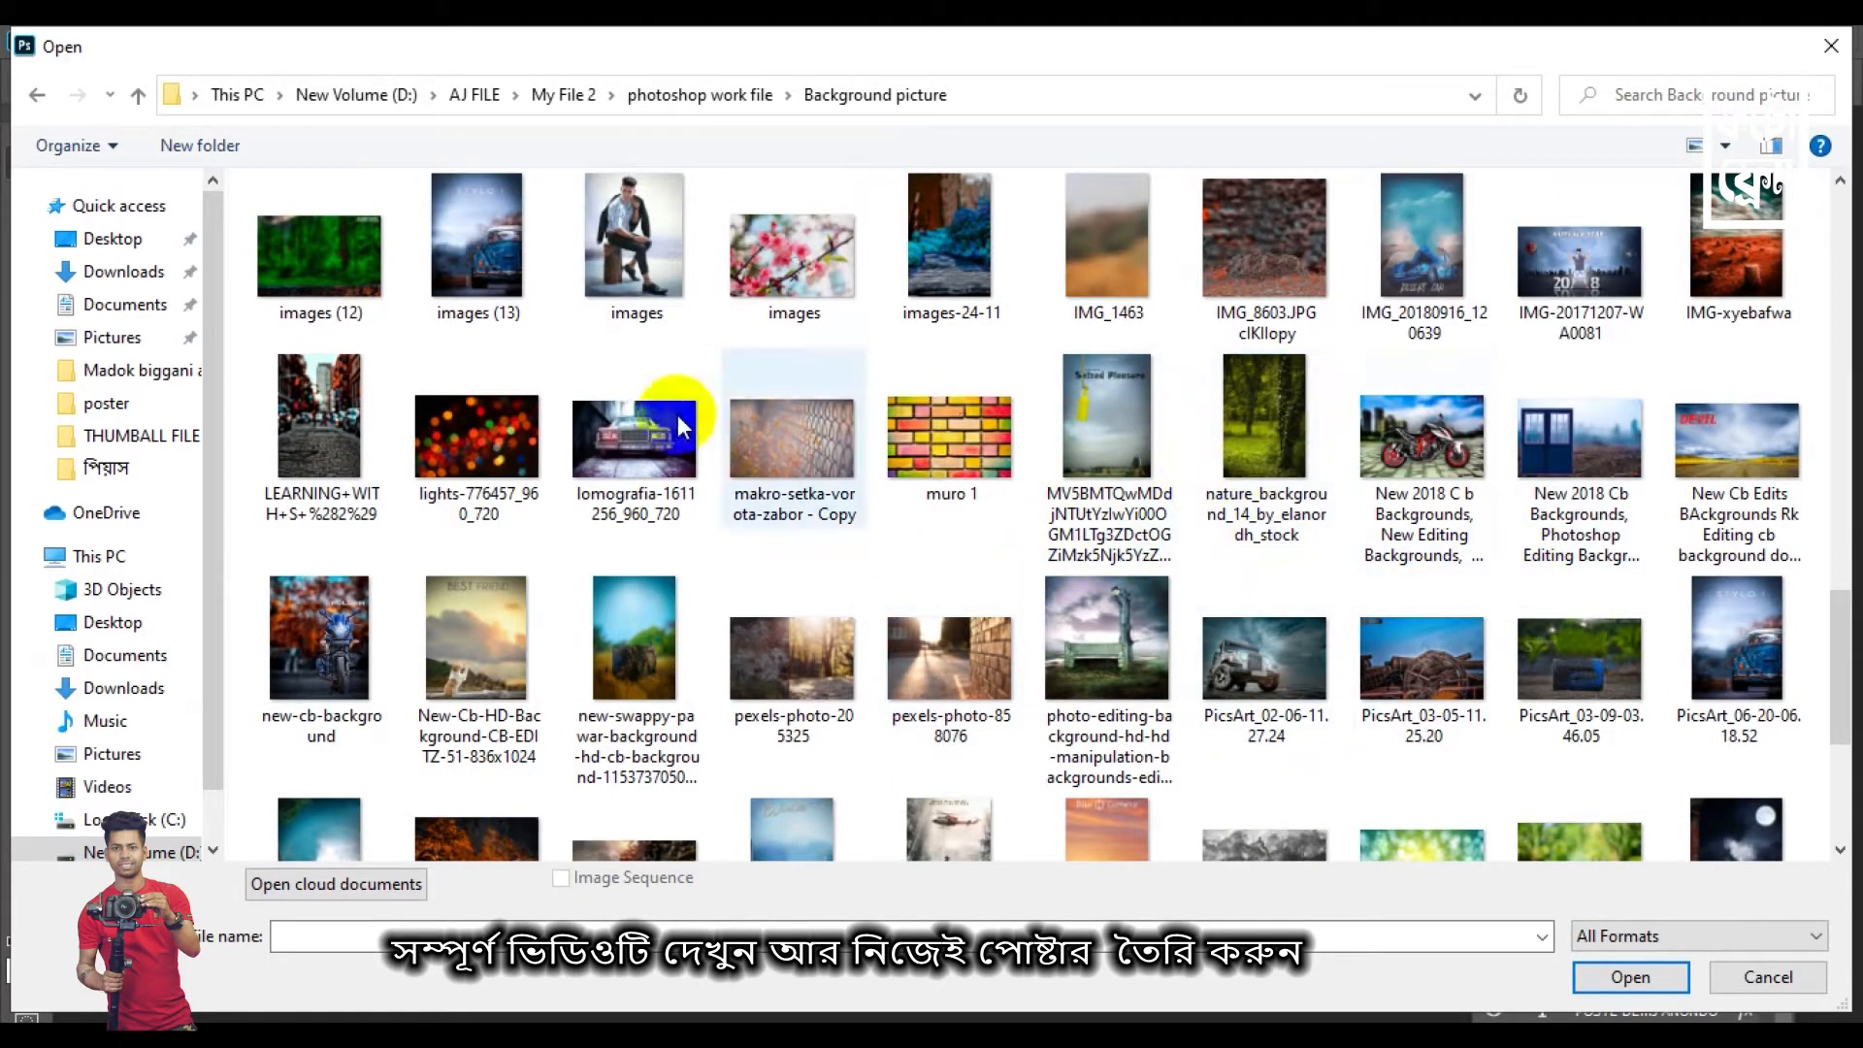
scroll(670, 417, up, 2)
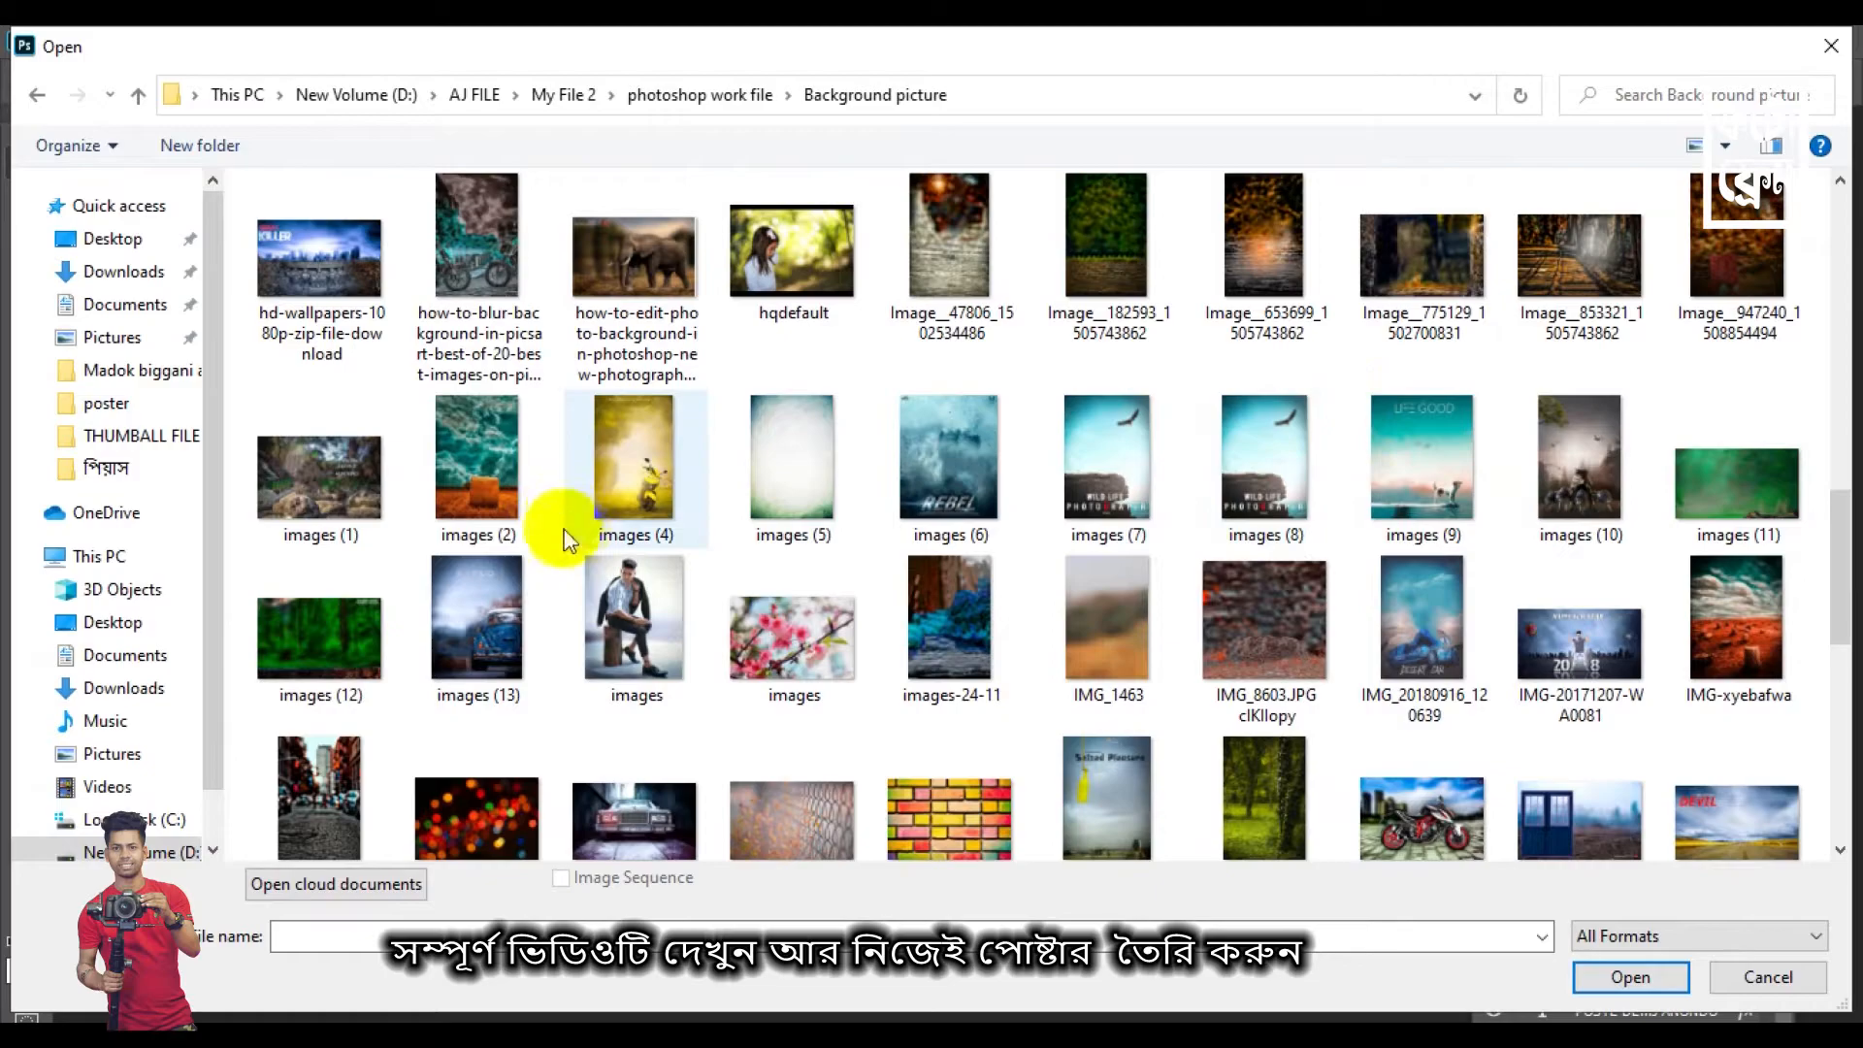
scroll(568, 538, up, 2)
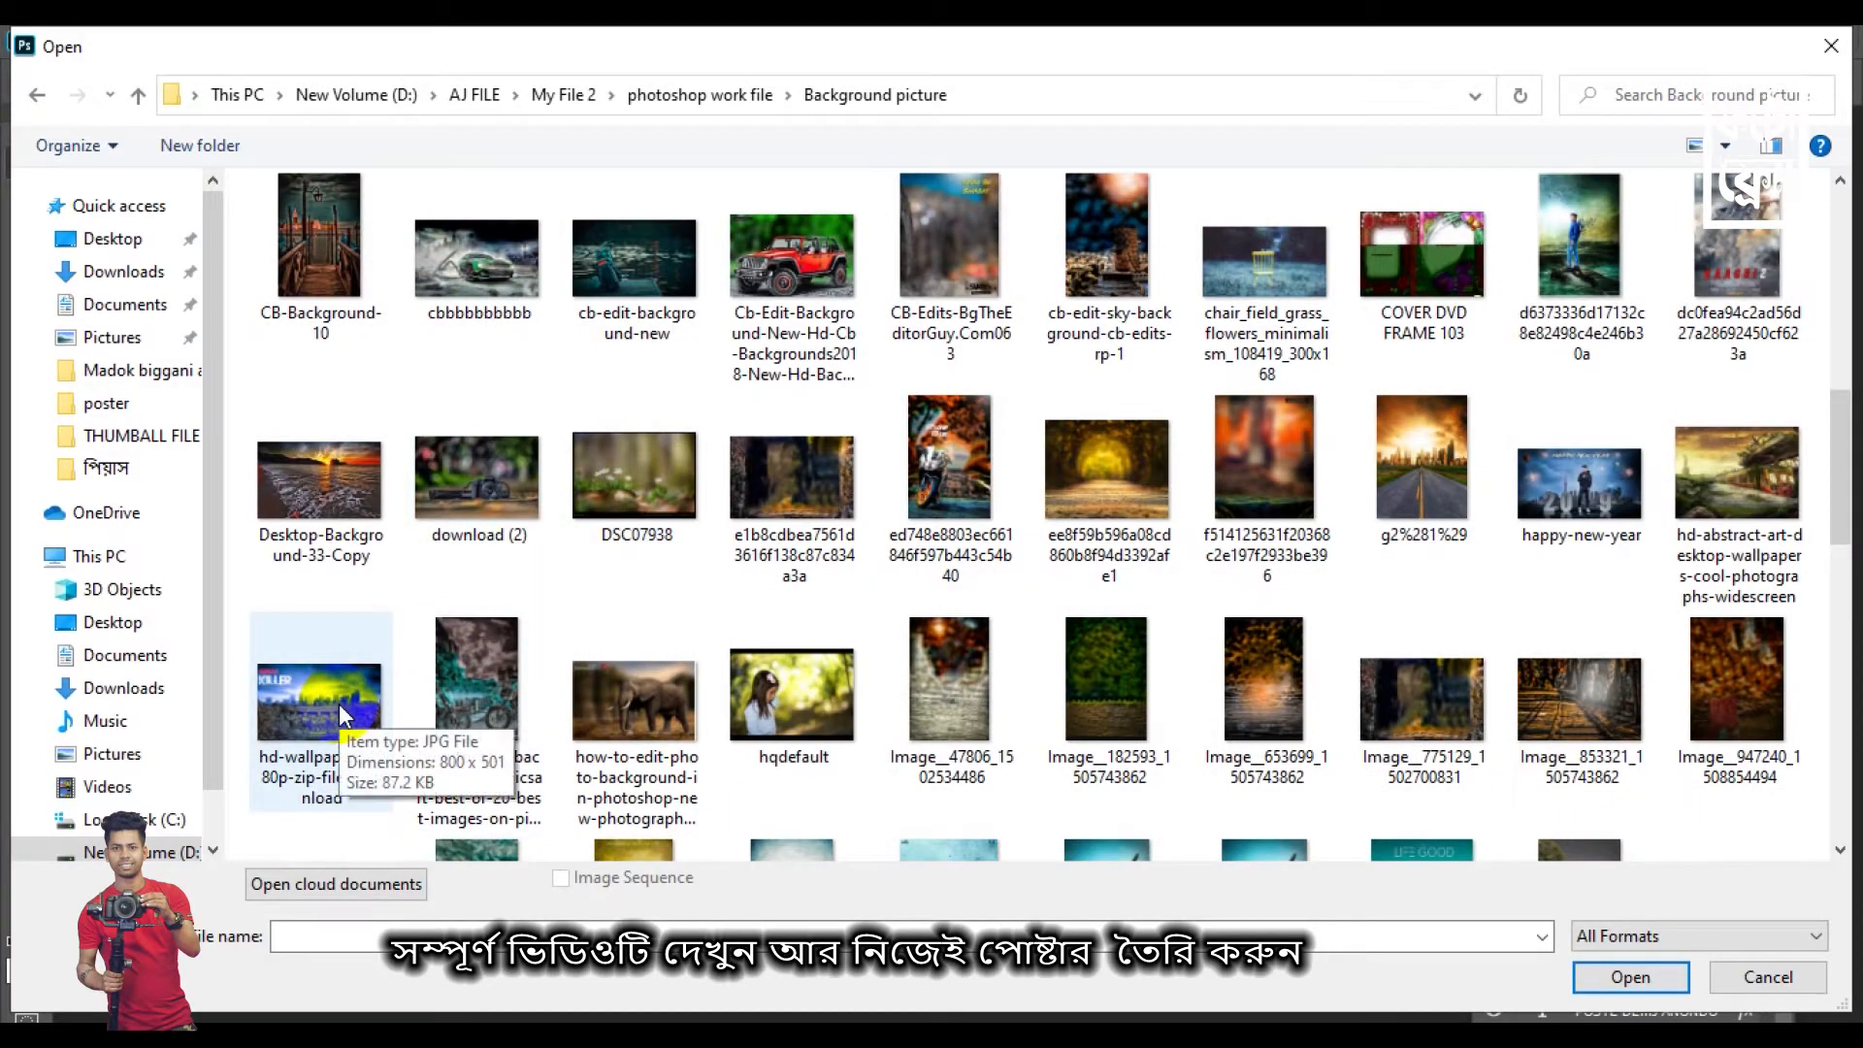
double_click(347, 719)
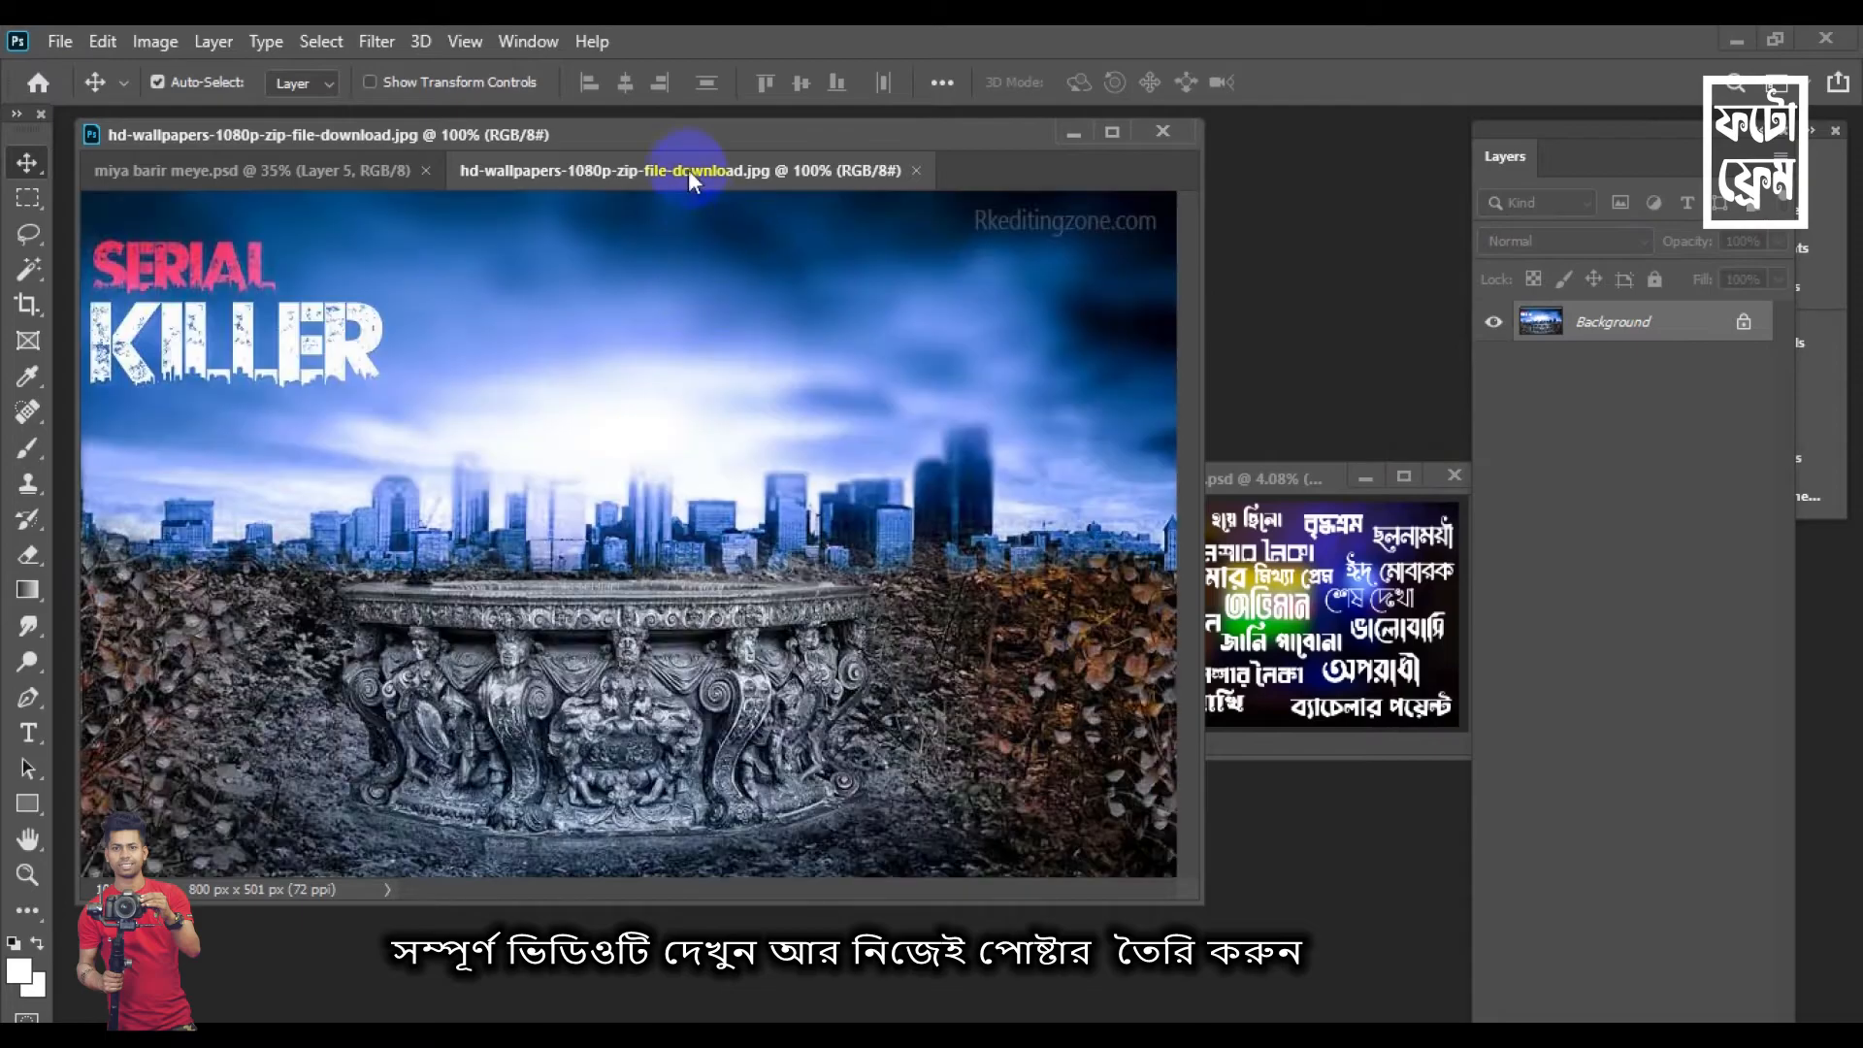
Float the city wallpaper in its own window and copy its image into the miya barir meye poster
drag(689, 170, 864, 442)
click(1121, 484)
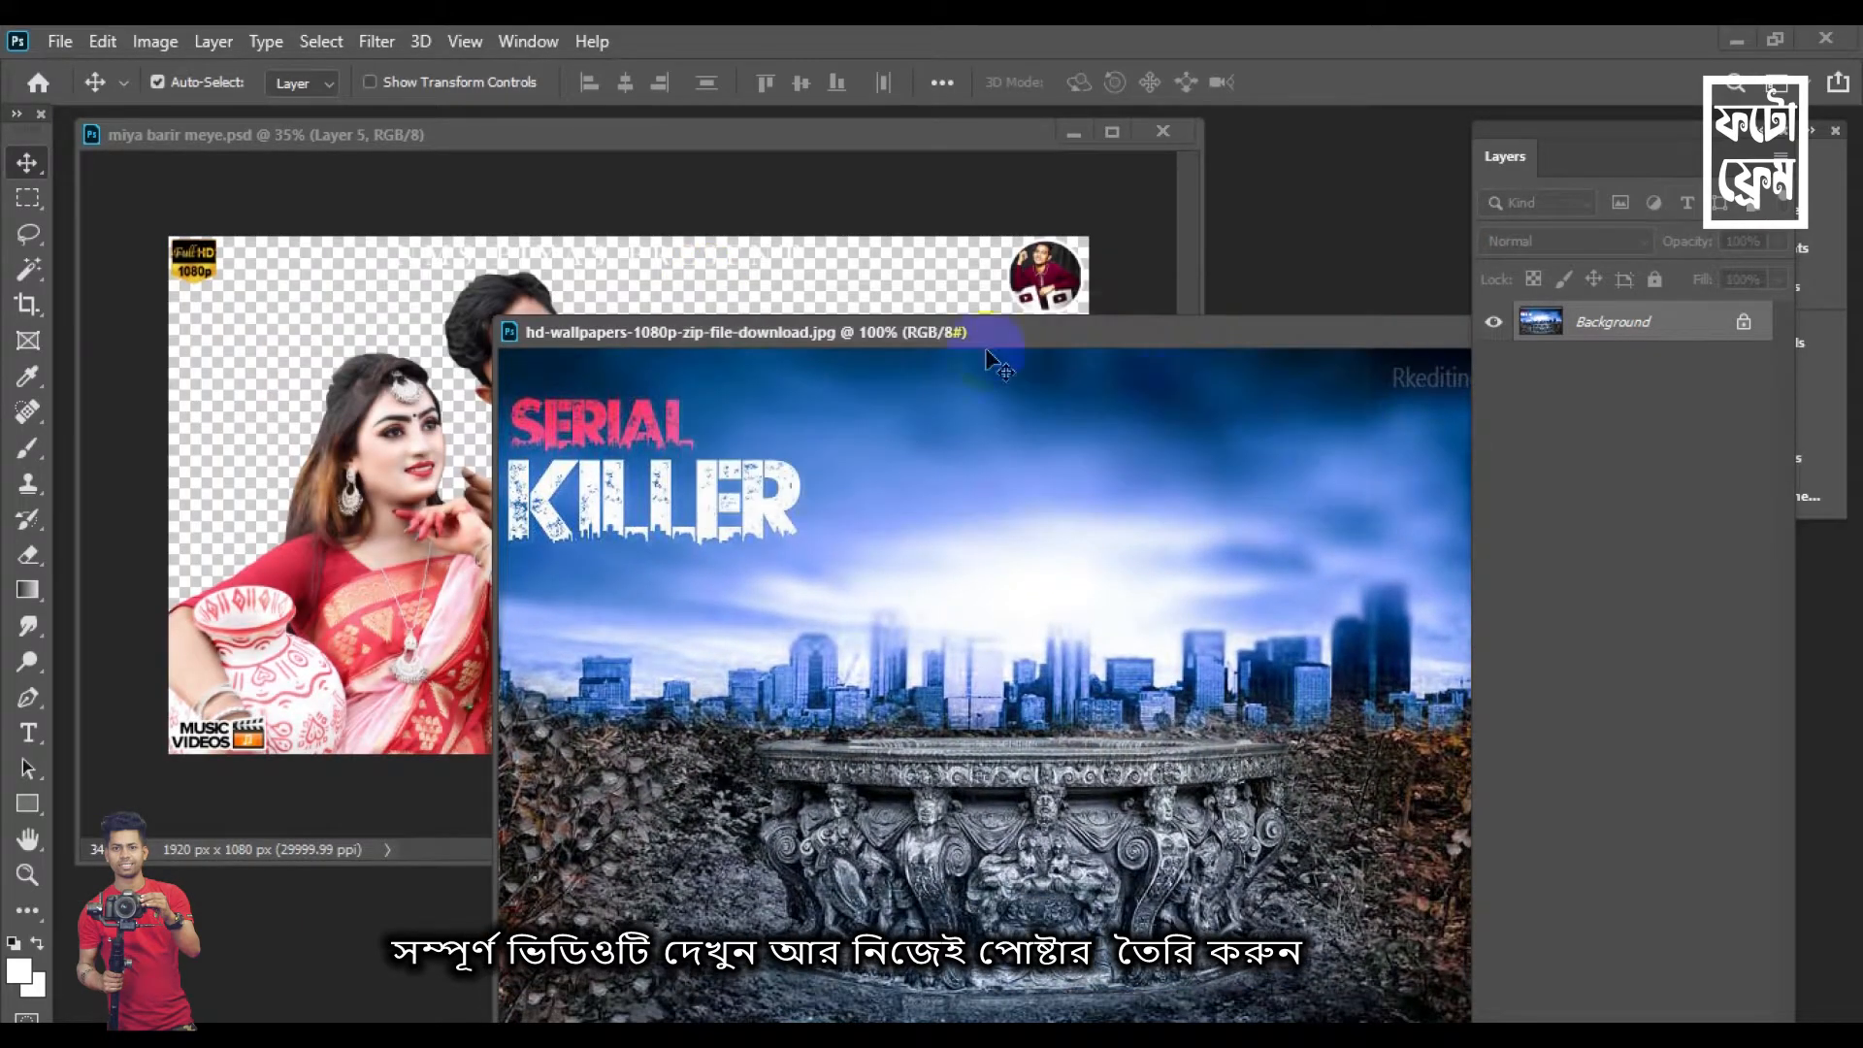
click(225, 339)
click(1223, 509)
drag(1080, 533, 289, 369)
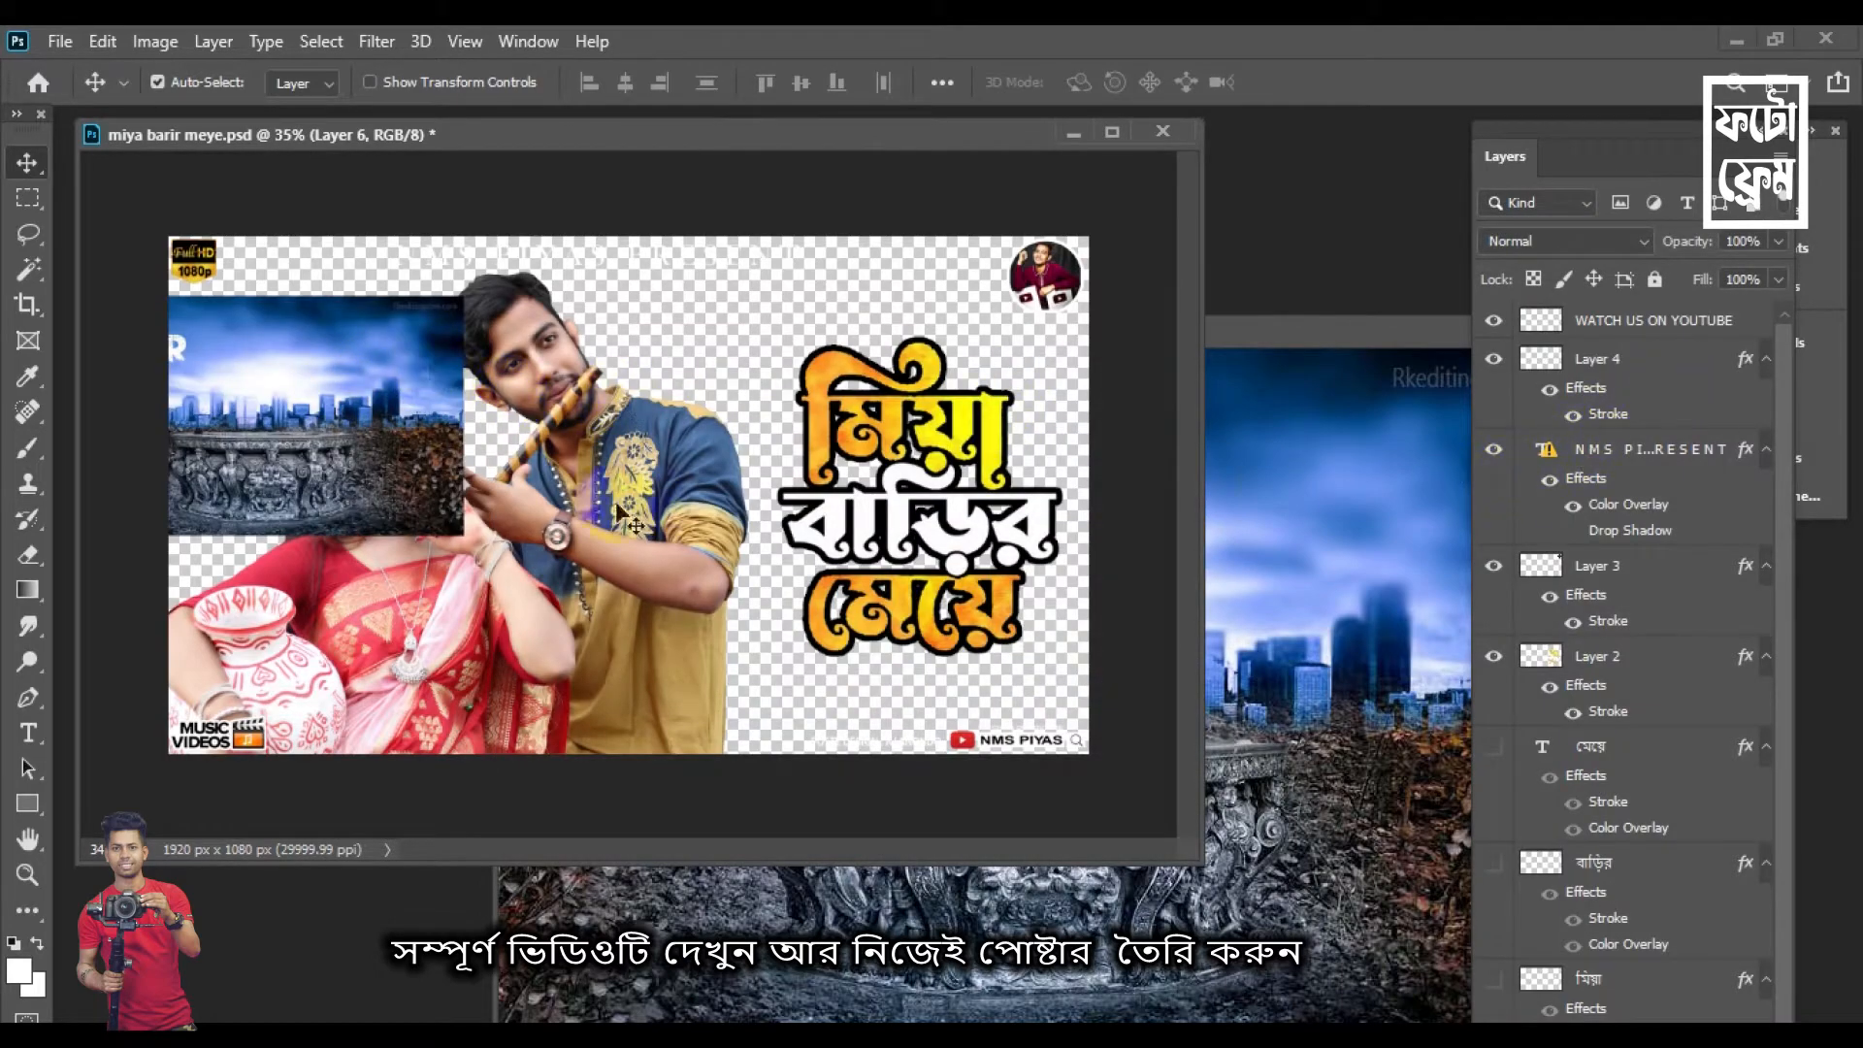
Align the city wallpaper with the poster's upper-left corner and move its layer directly beneath the couple's layer
scroll(415, 430, down, 2)
scroll(1606, 553, down, 5)
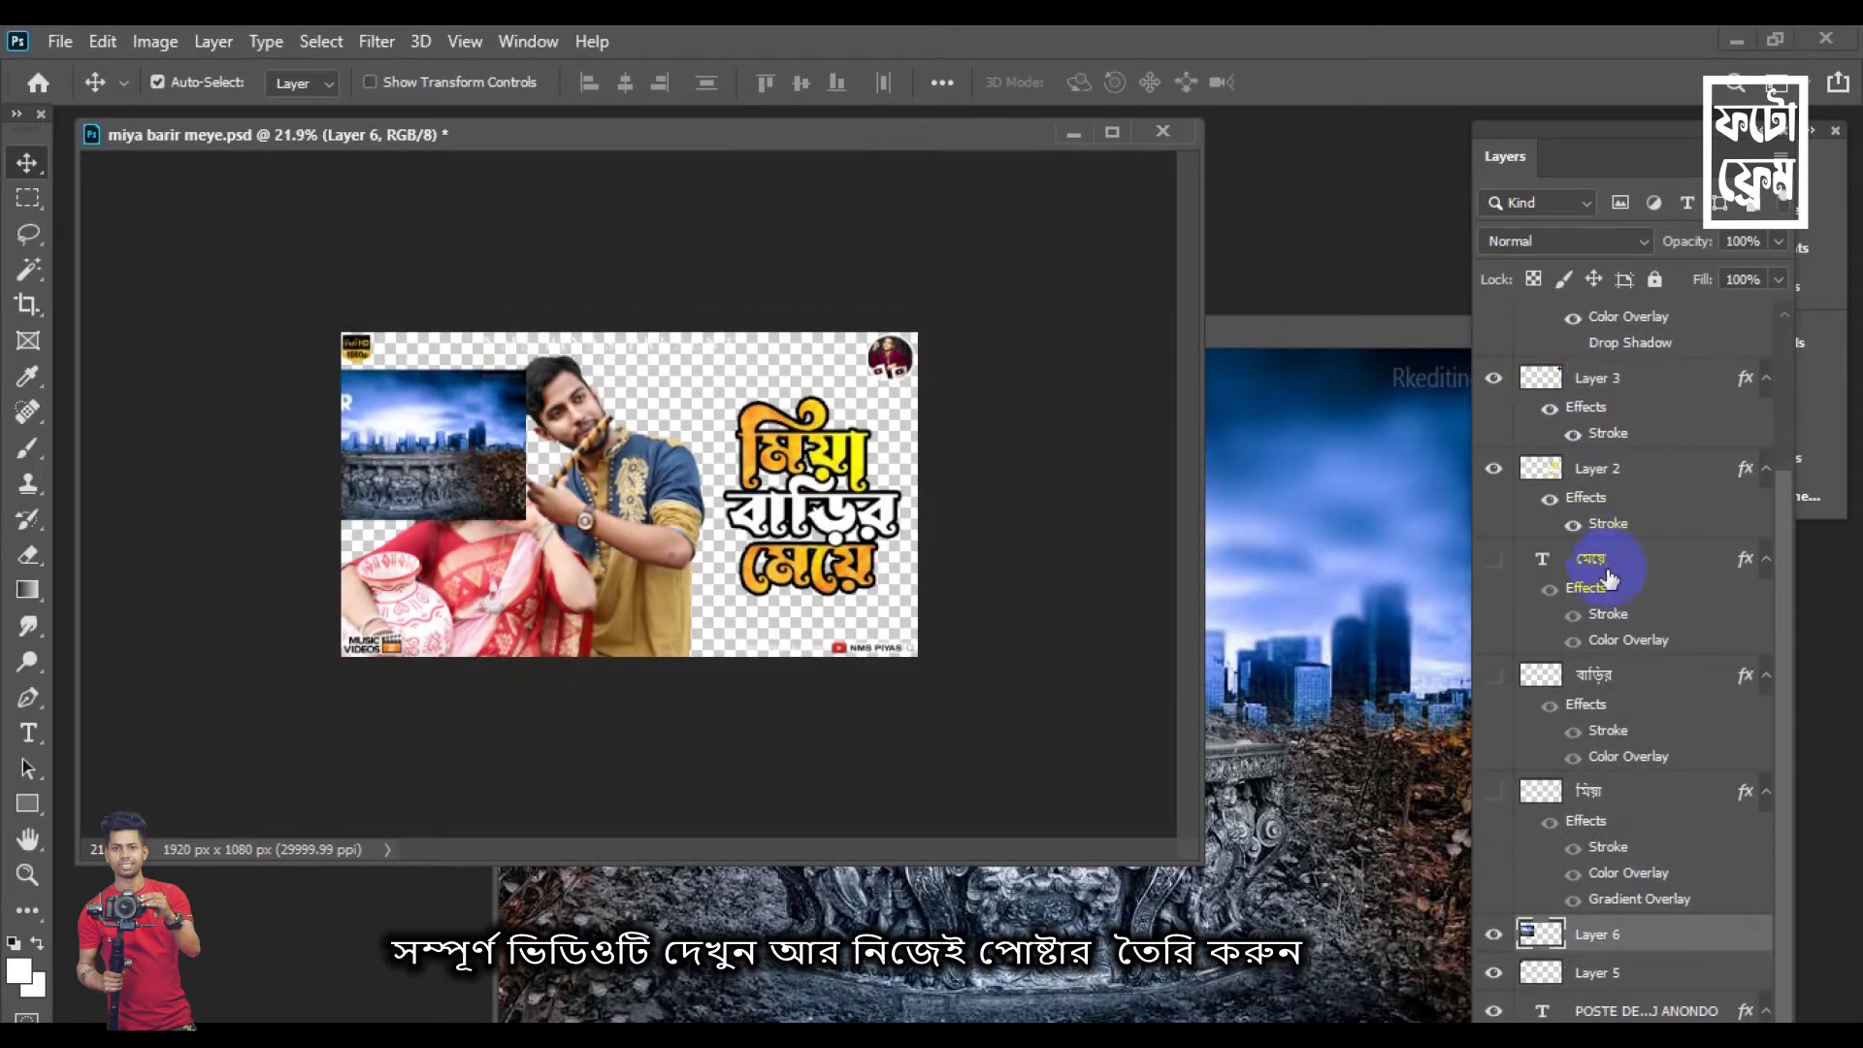
drag(1688, 946, 1669, 982)
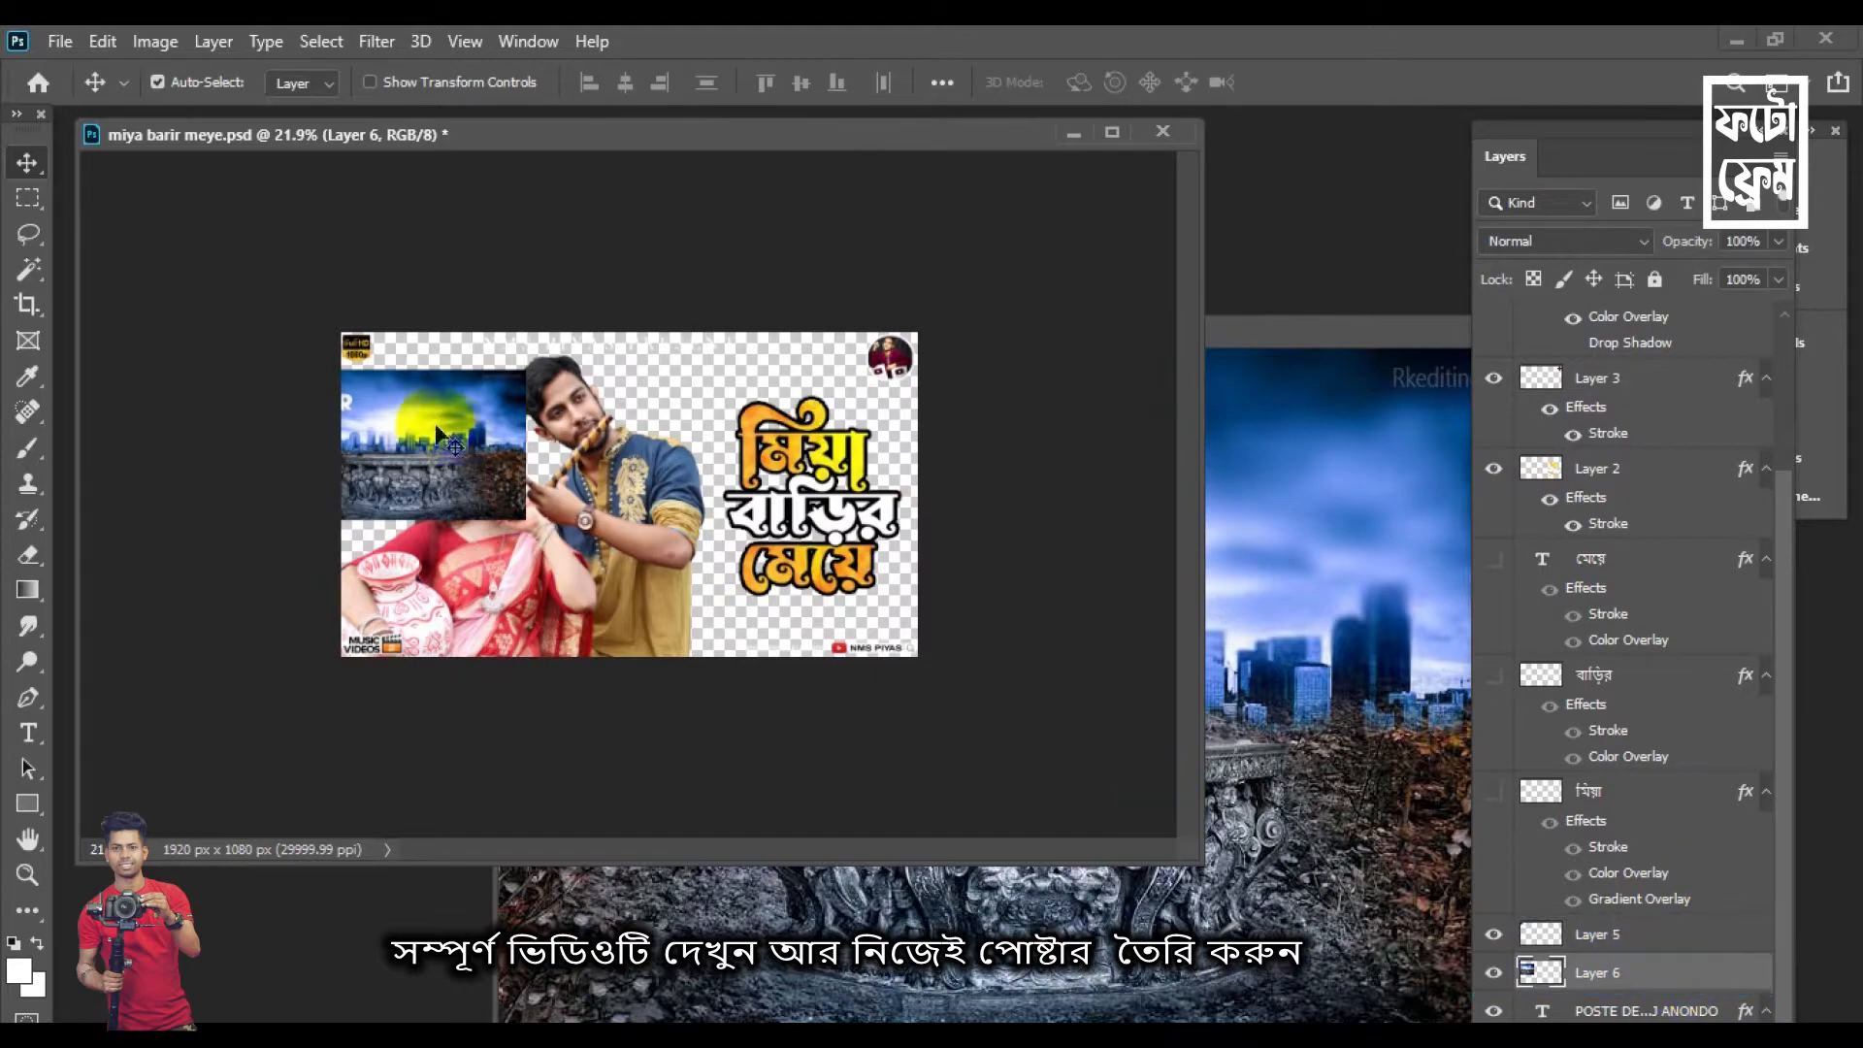
drag(458, 427, 513, 391)
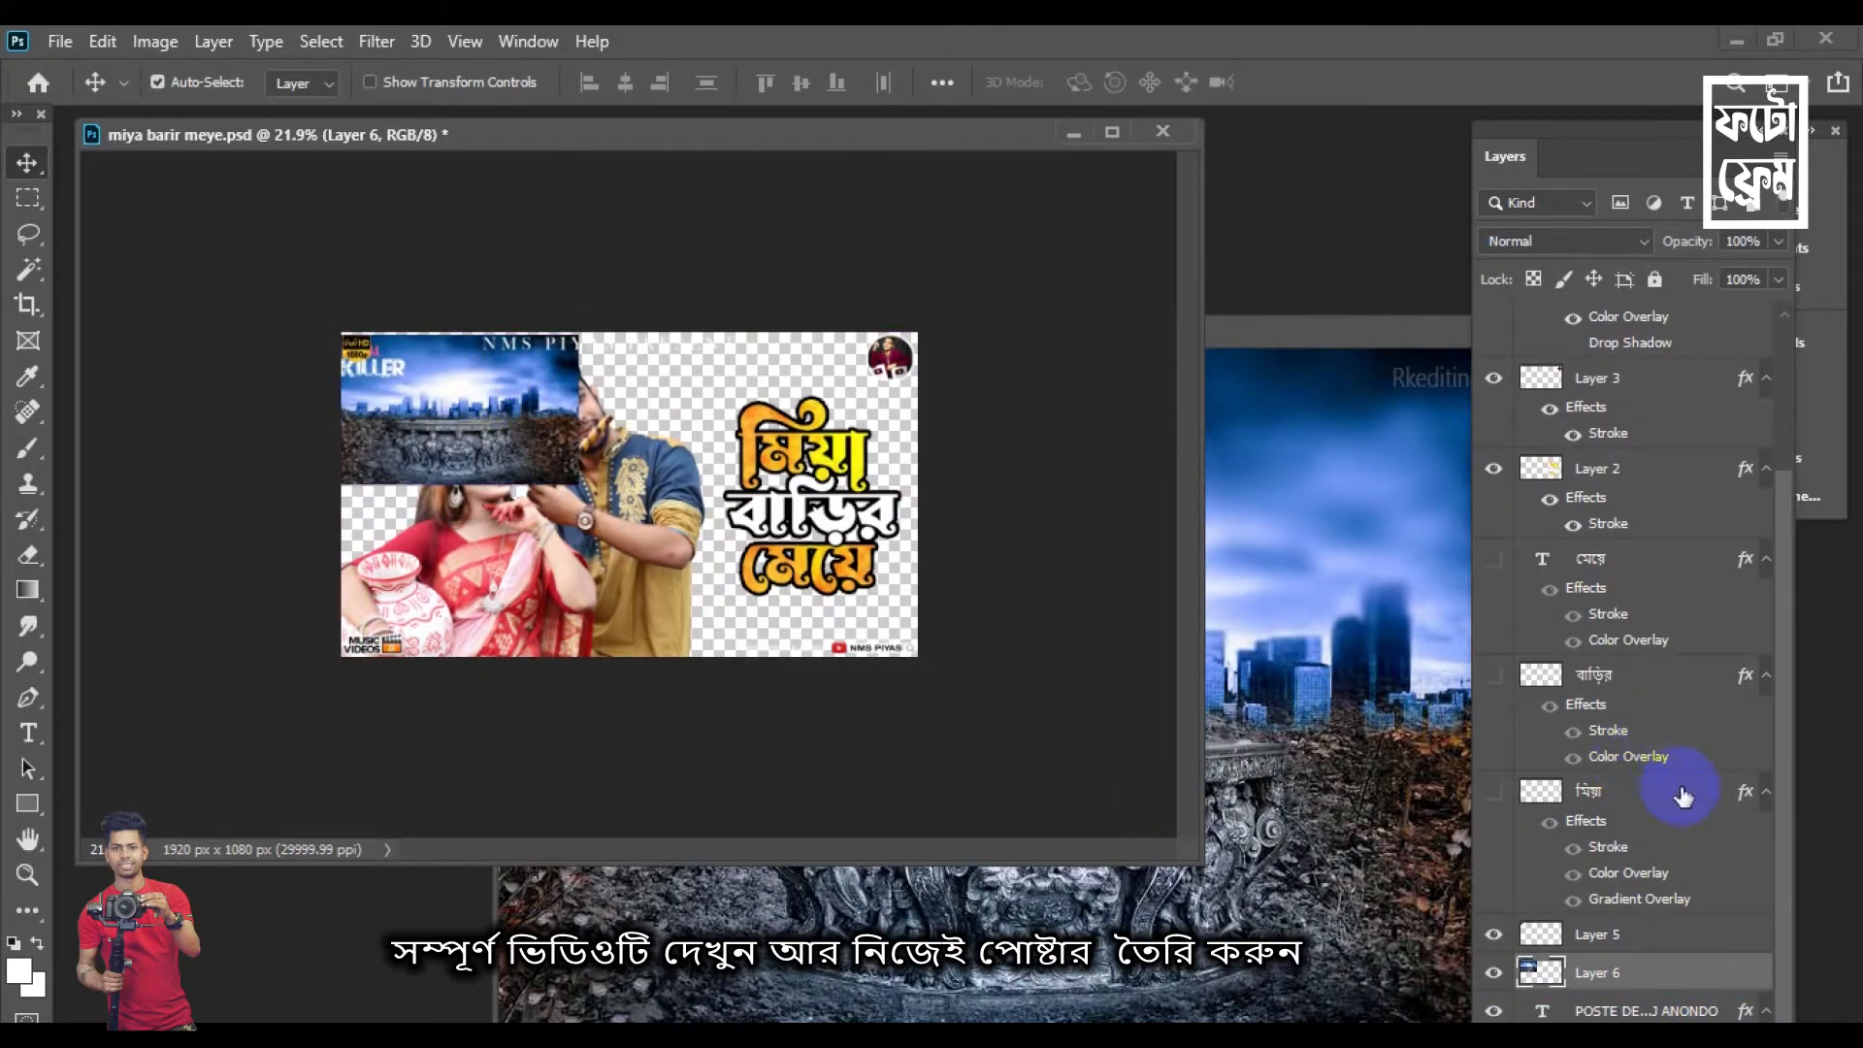
drag(1696, 158, 1700, 363)
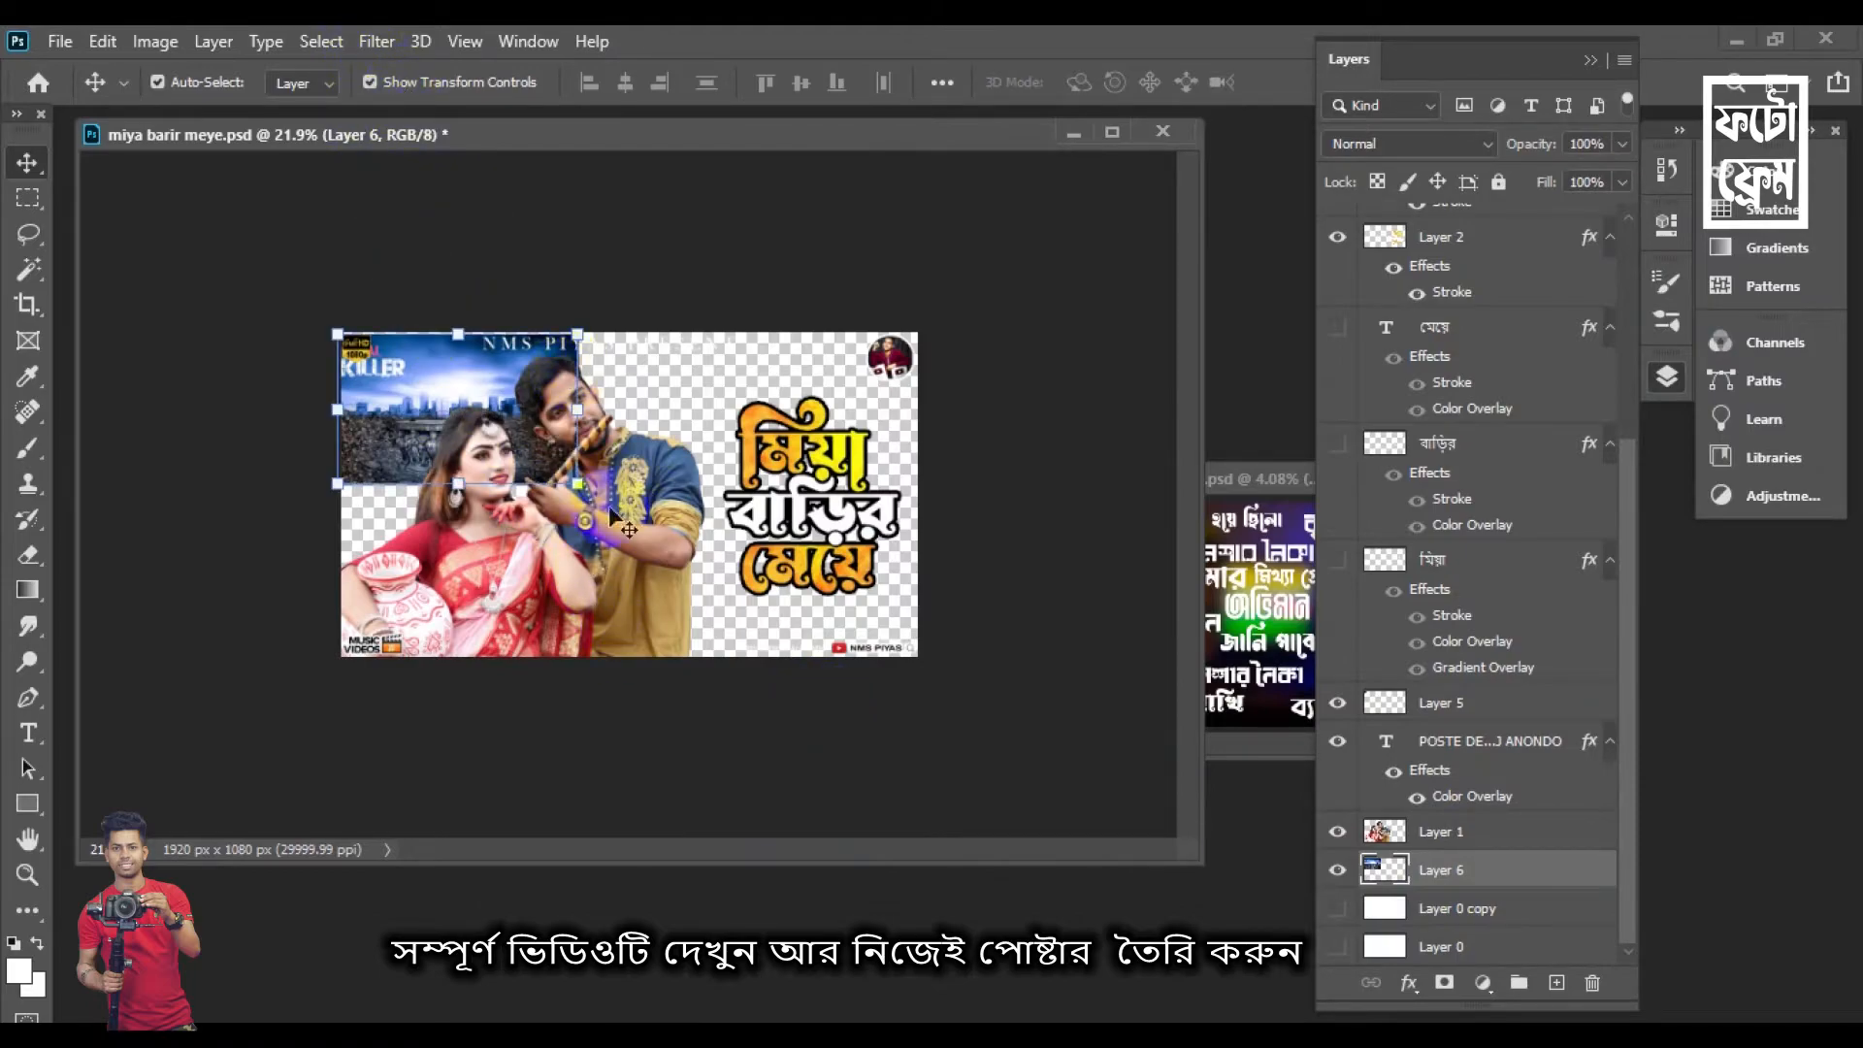
Scale the city wallpaper to about 243%, then by a further 138%, extending it up and left beyond the canvas
key(ctrl+t)
drag(579, 483, 915, 716)
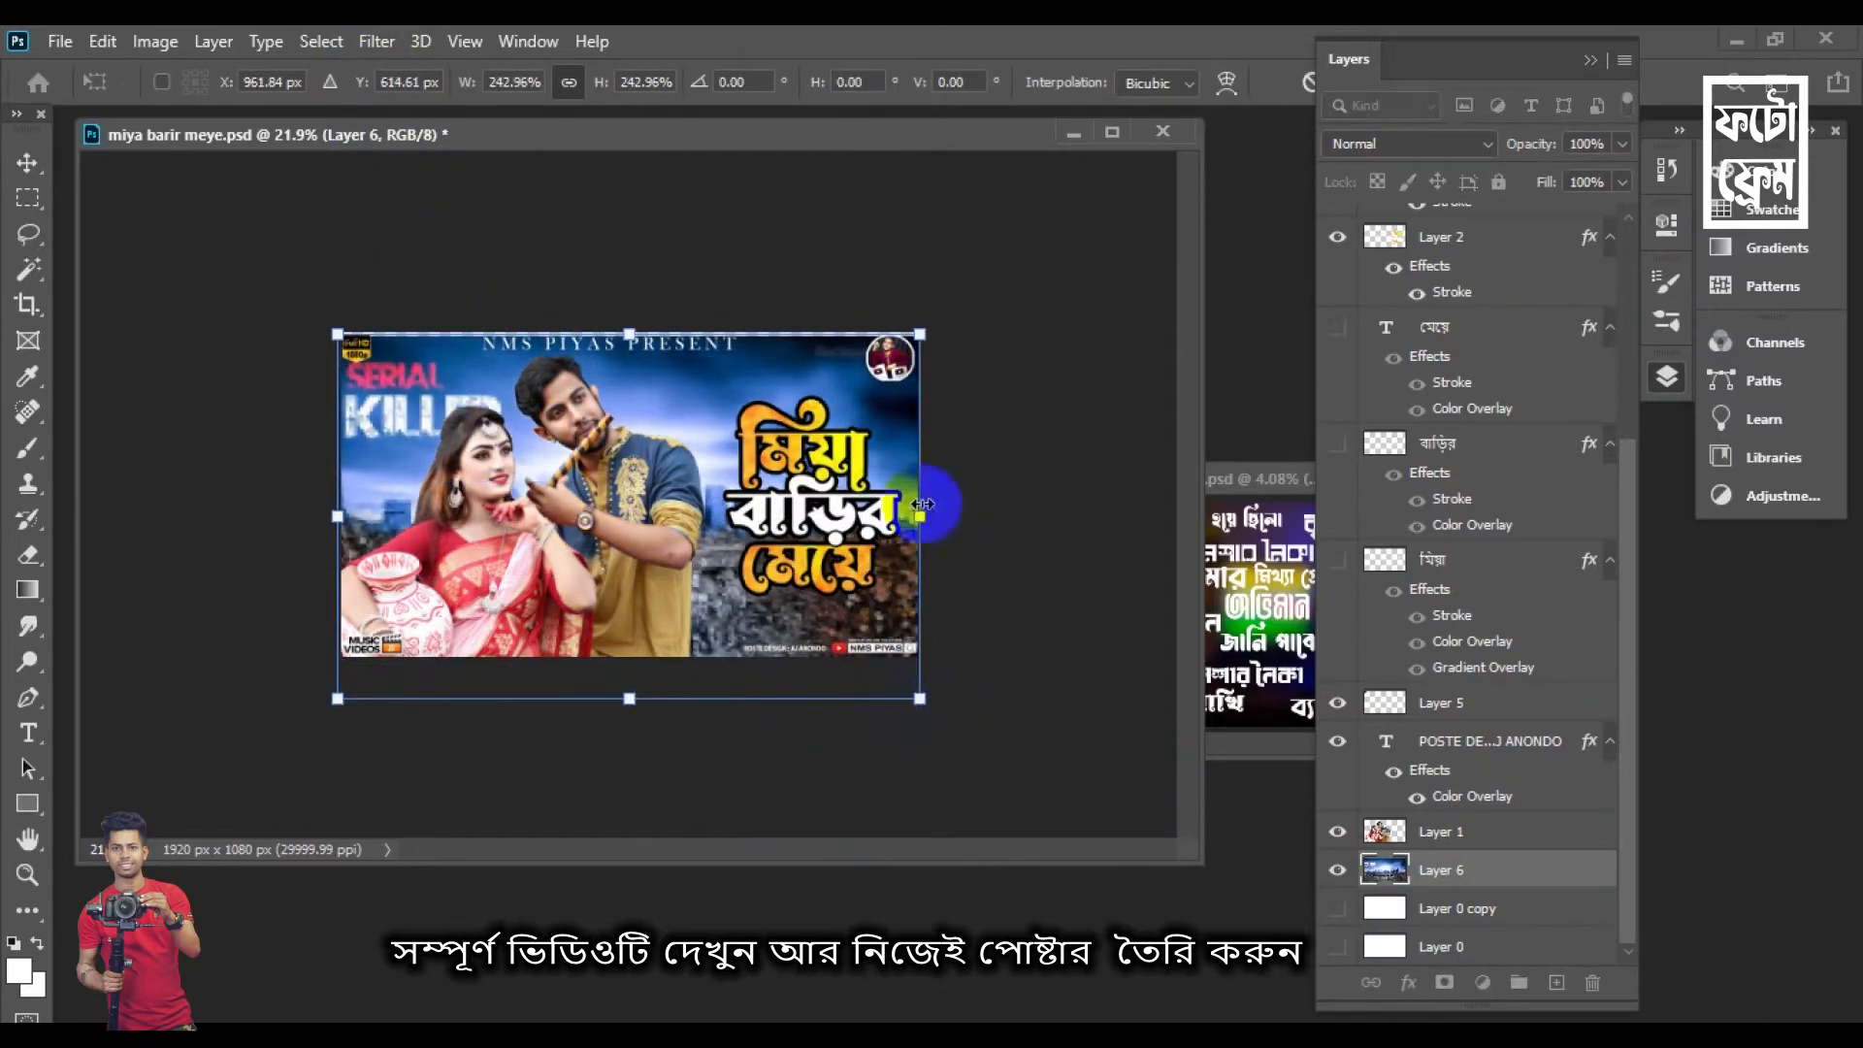
key(Return)
drag(338, 325, 116, 186)
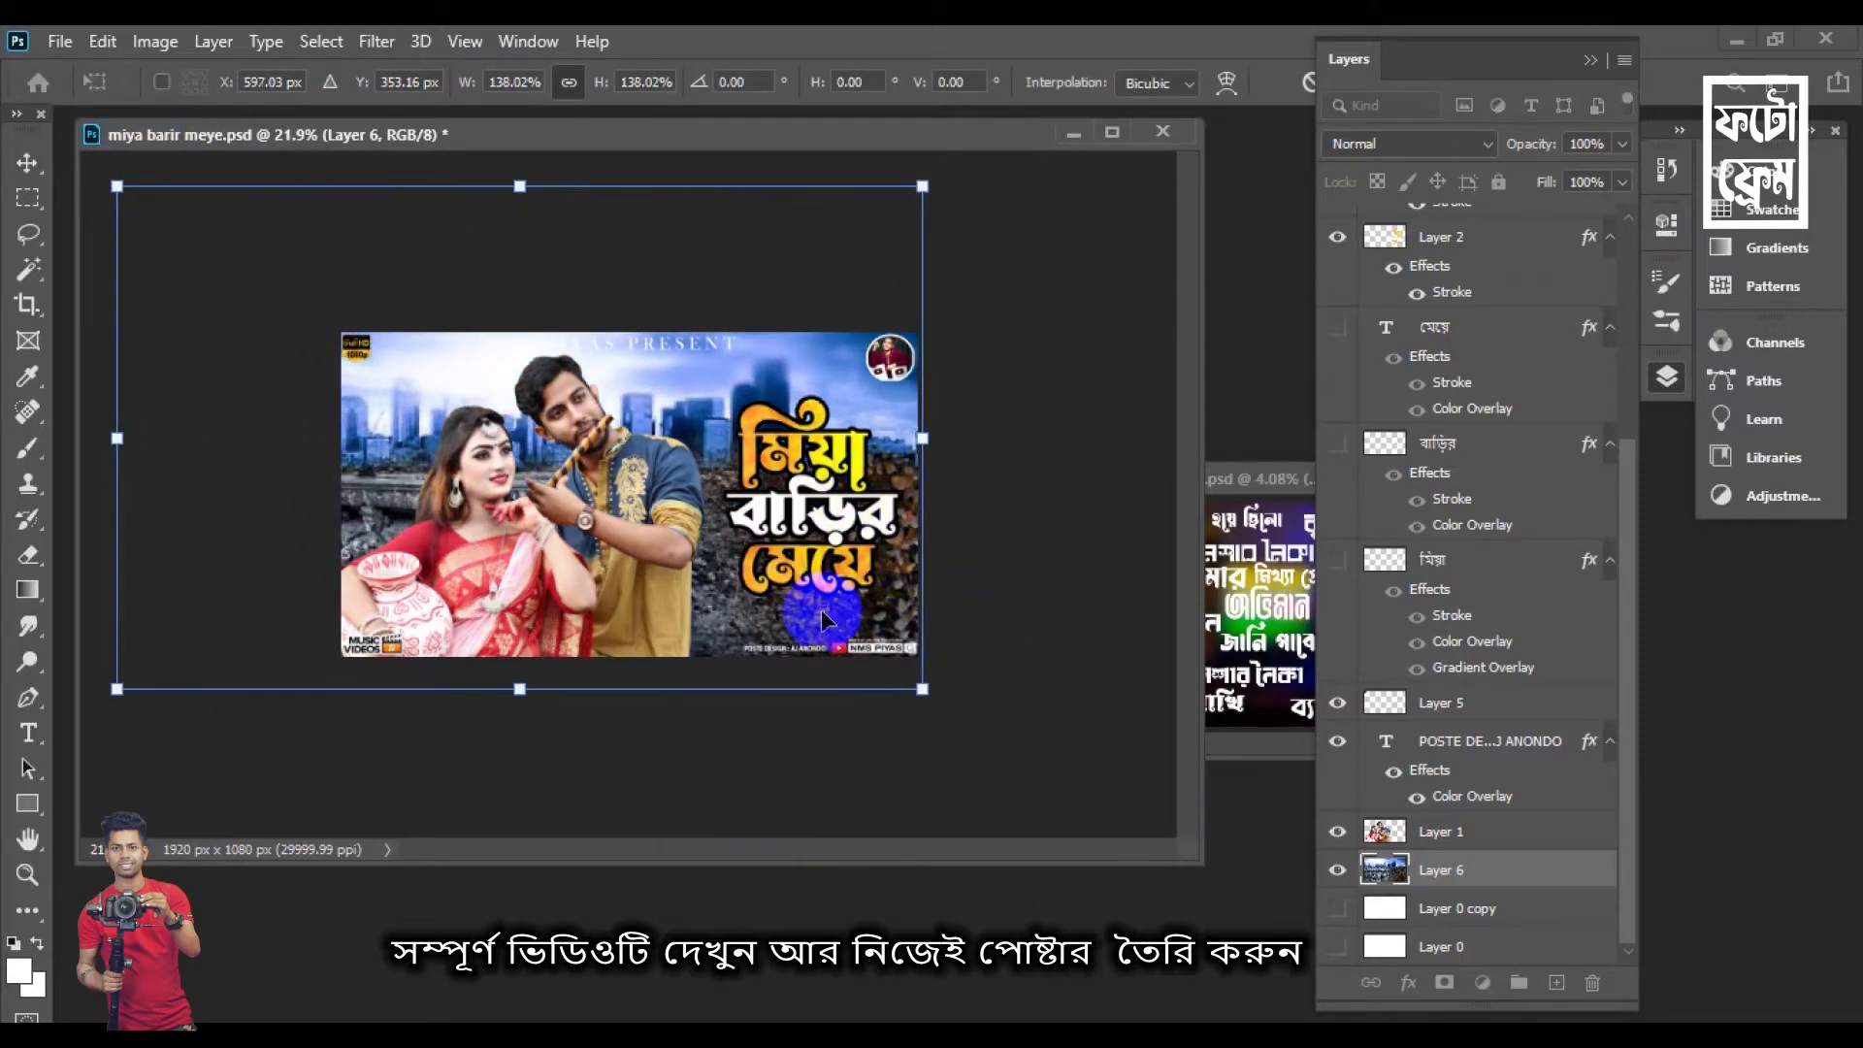
key(Return)
Apply a Gaussian Blur with a 13.9-pixel radius to the city wallpaper layer, then deselect the layer
click(377, 41)
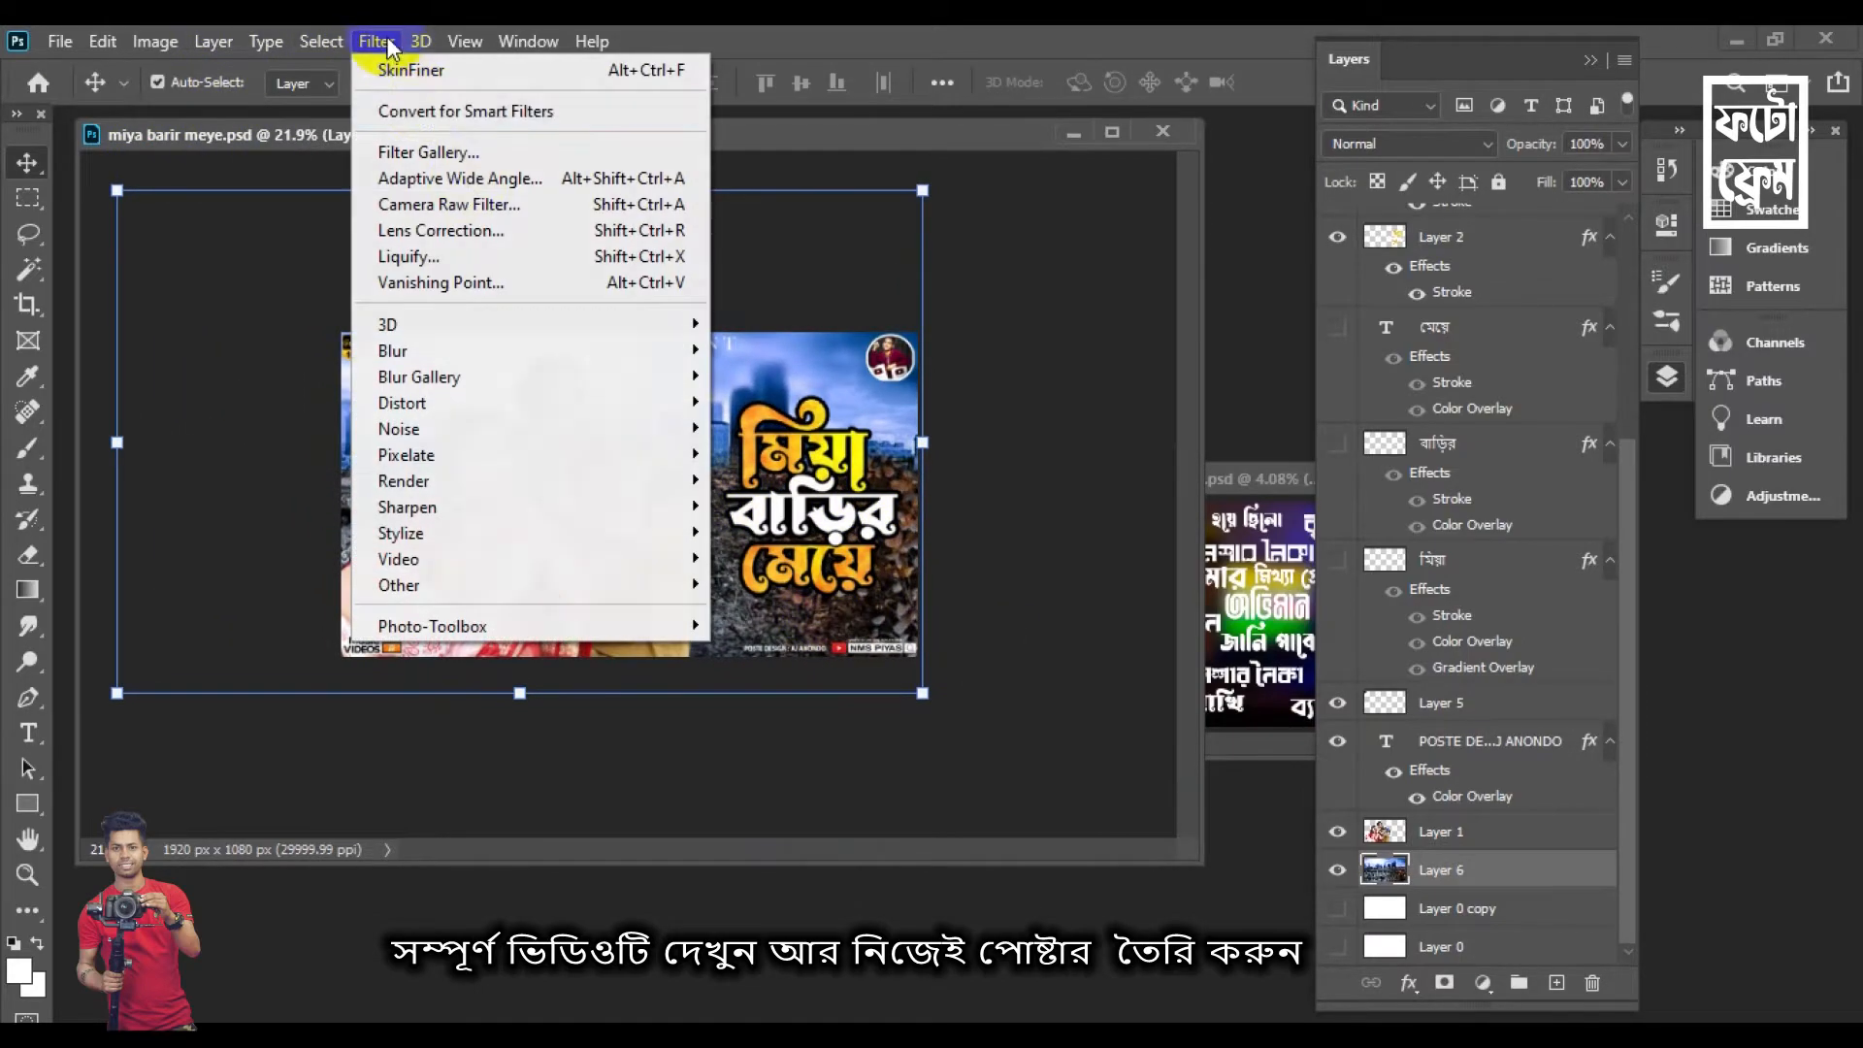
mouse_move(524, 346)
click(776, 453)
drag(1265, 608, 1267, 609)
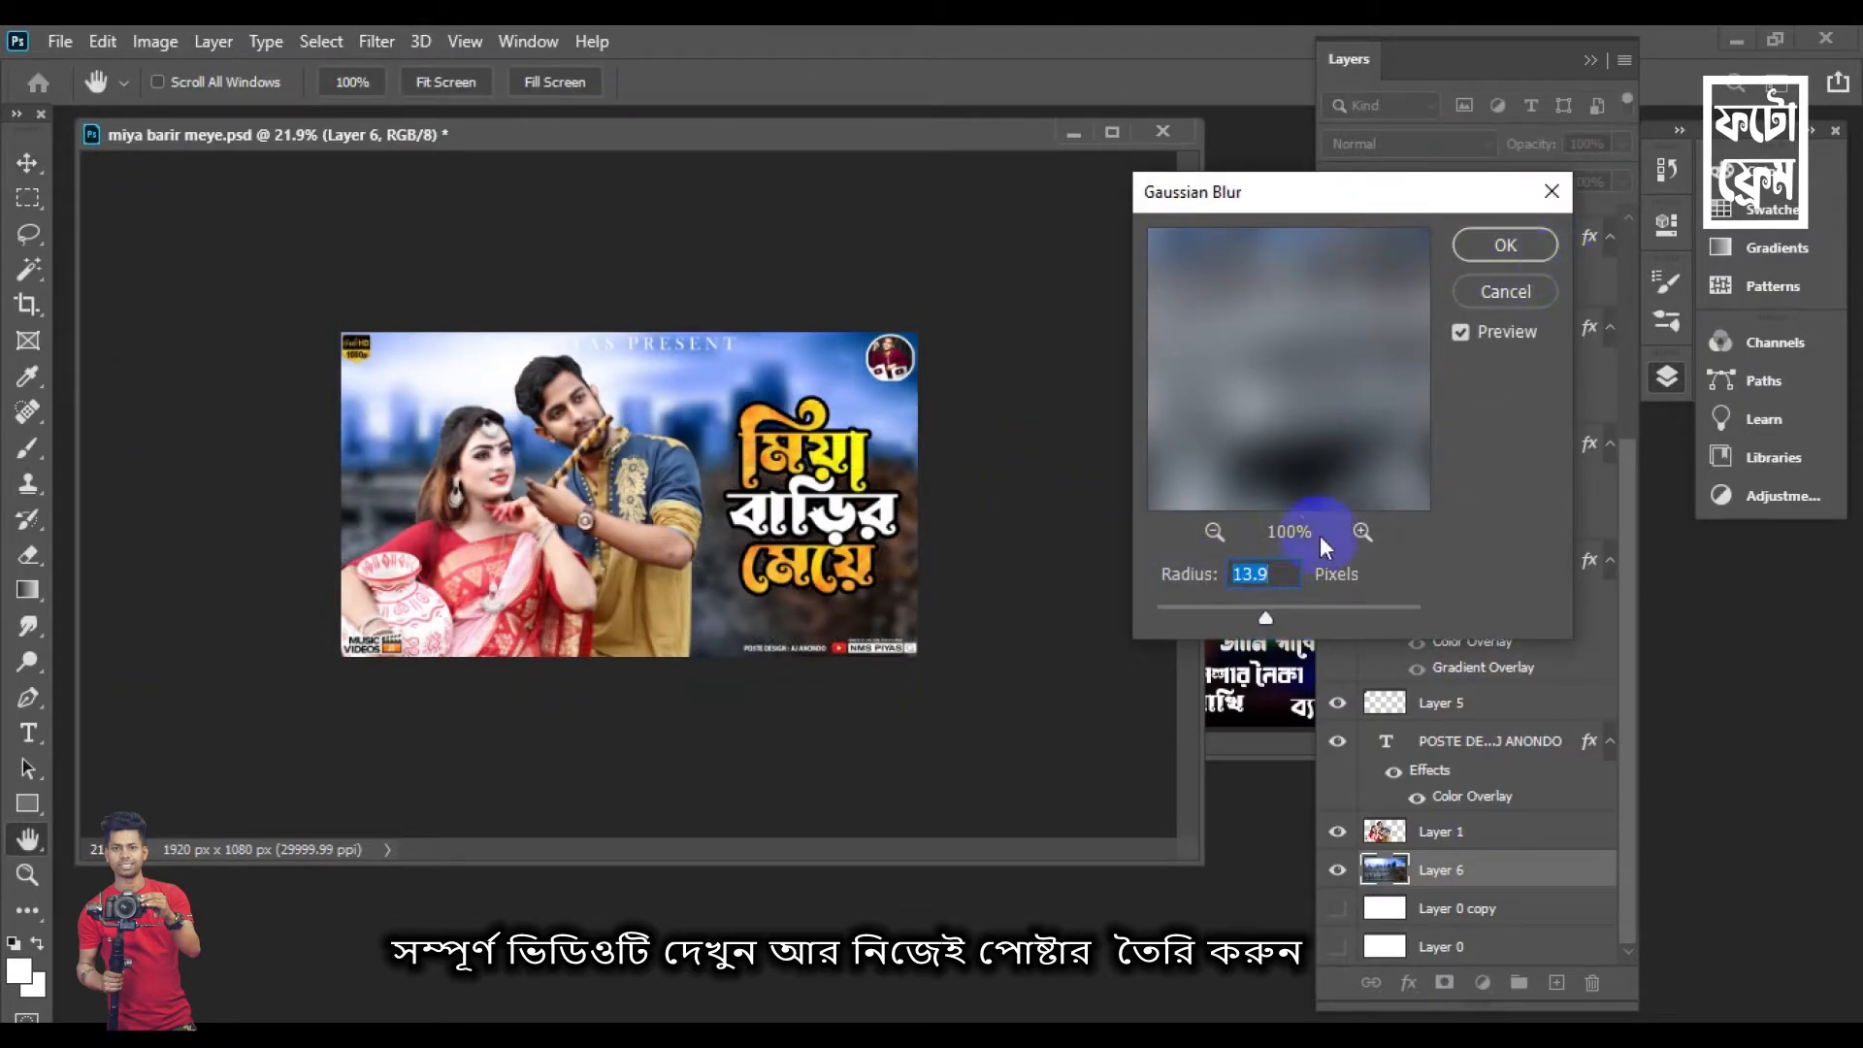
click(1505, 246)
scroll(631, 492, up, 3)
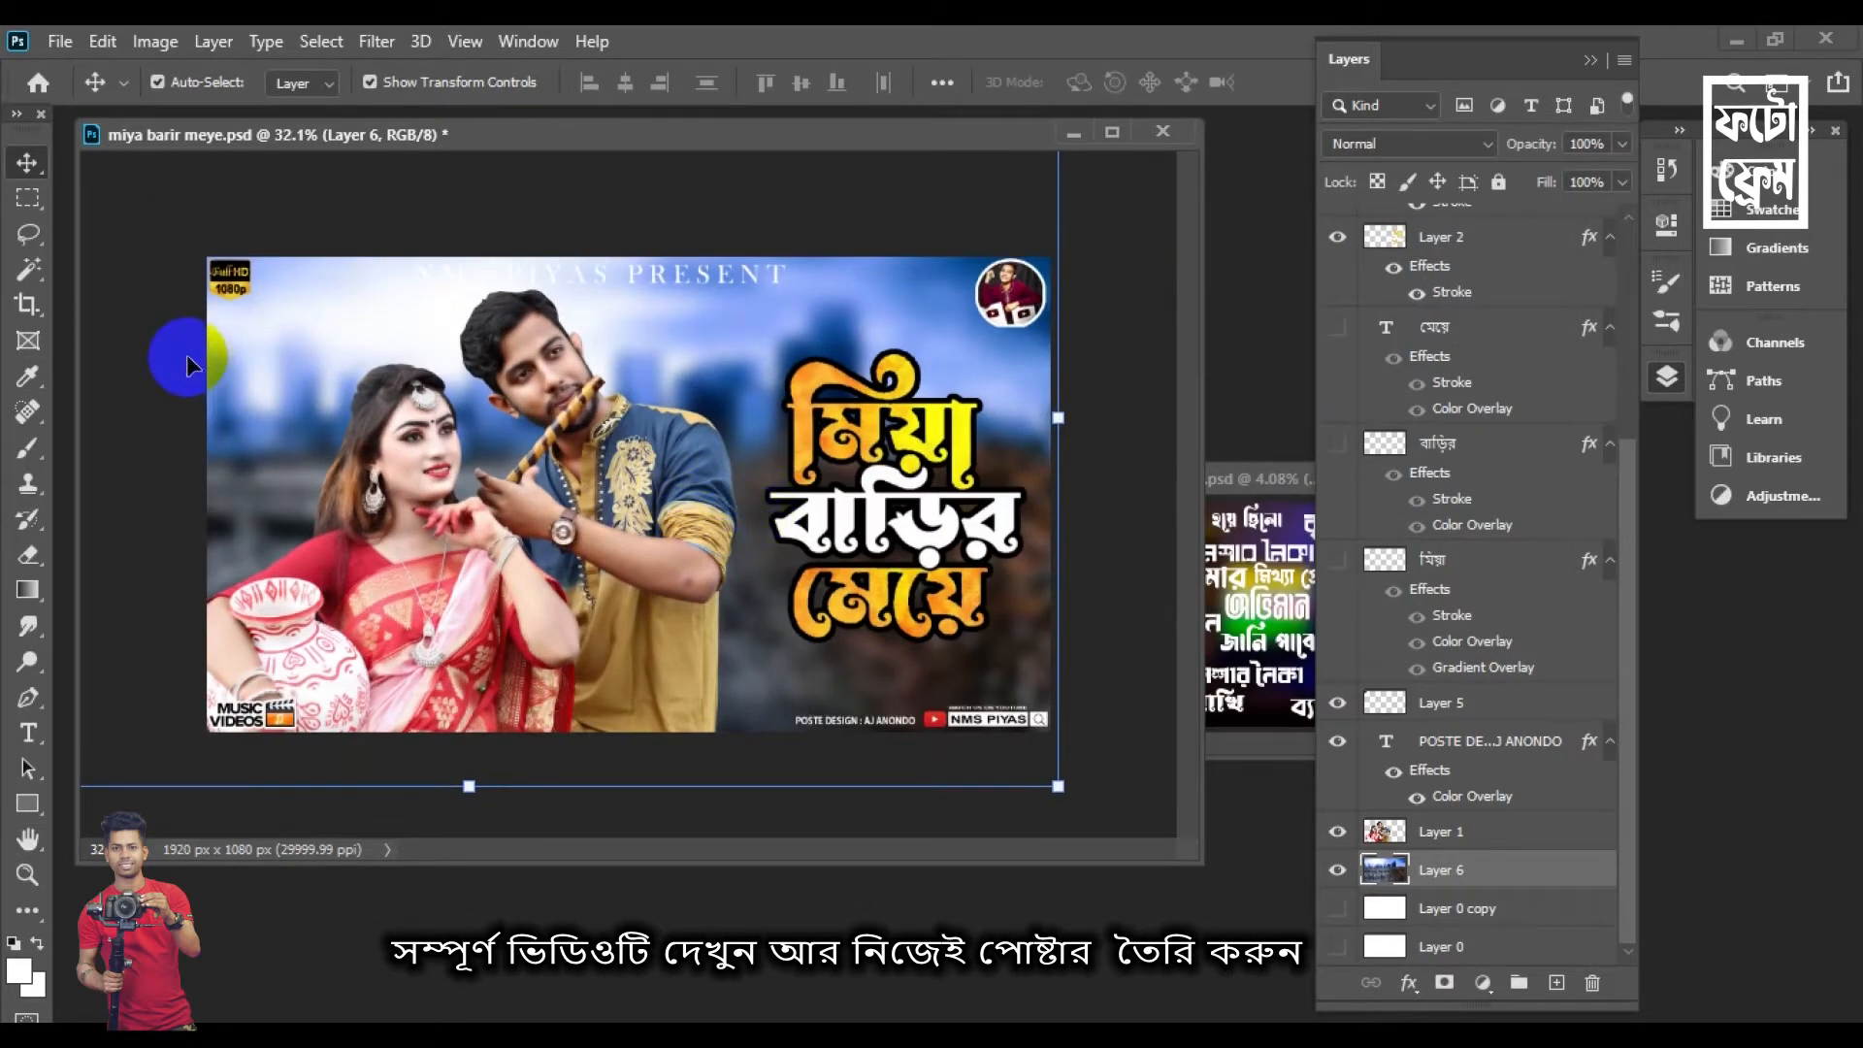
click(141, 195)
scroll(589, 296, up, 1)
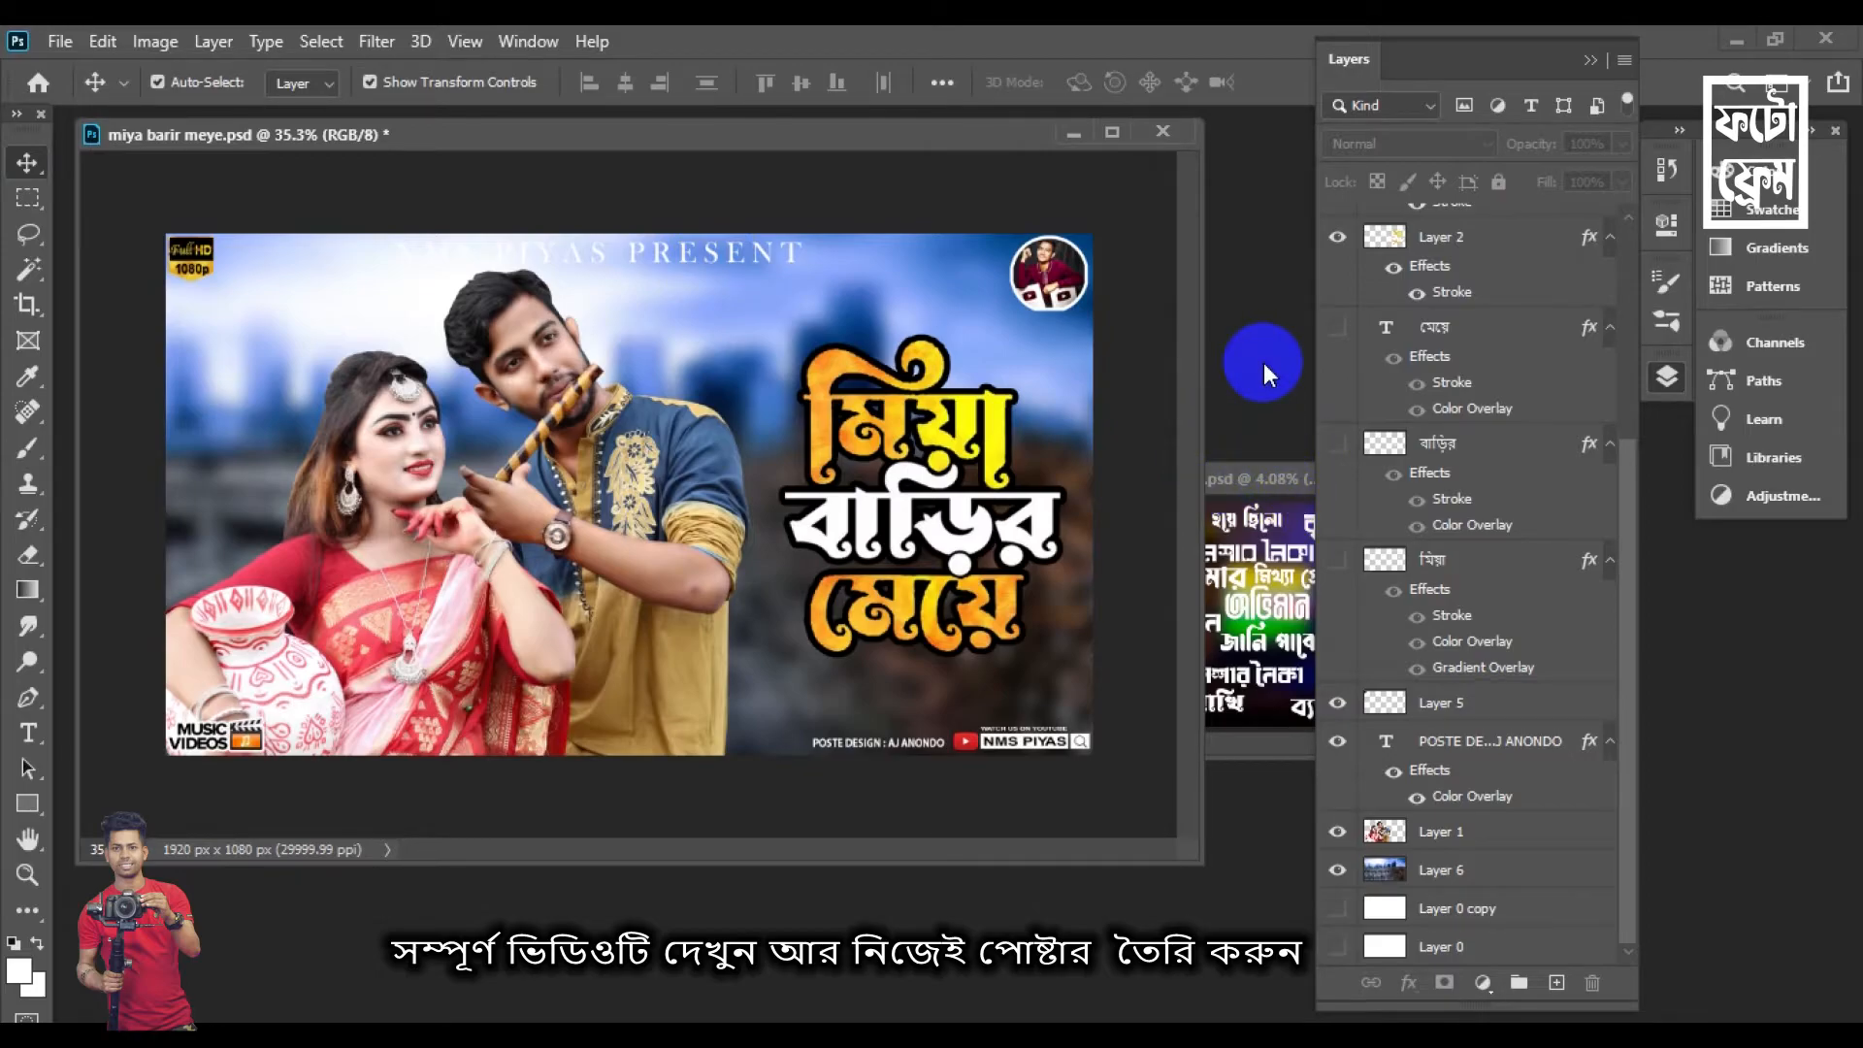
Open the Action Movie Poster Background Warrior Boy image from the poster background pic folder
key(ctrl+o)
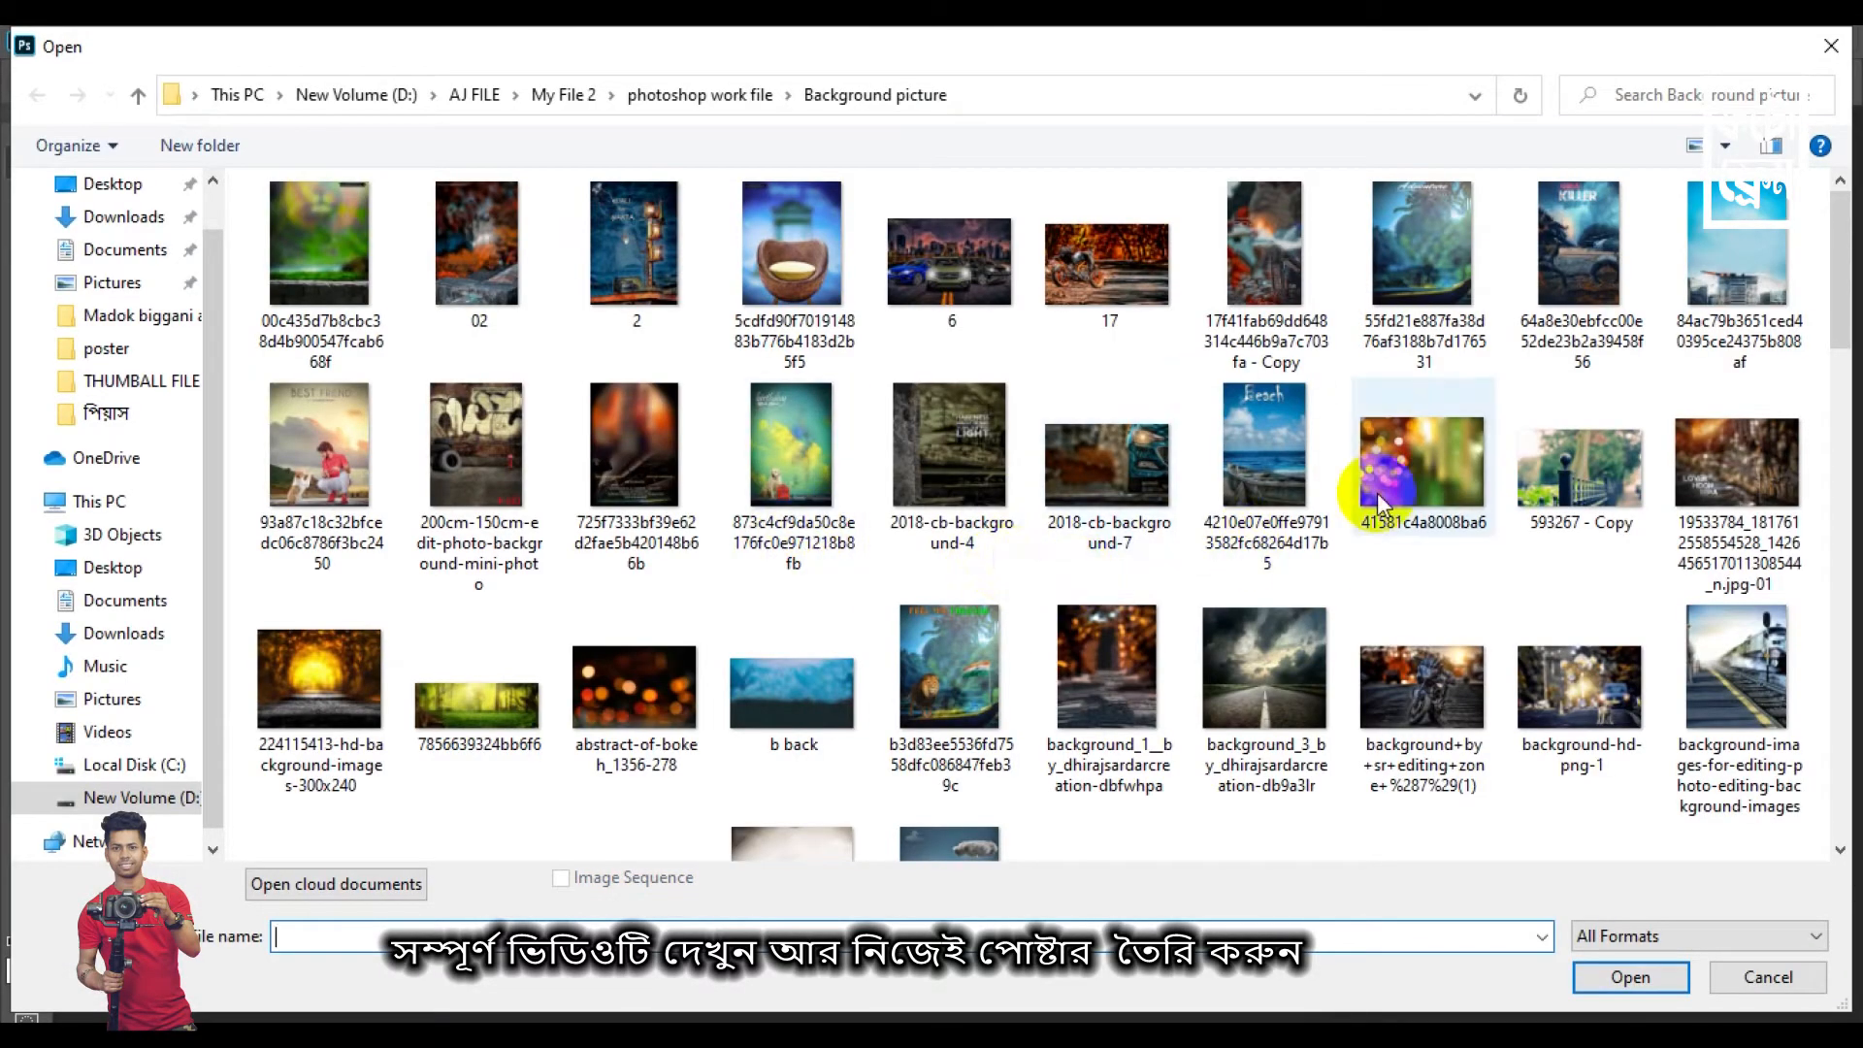
scroll(680, 388, down, 3)
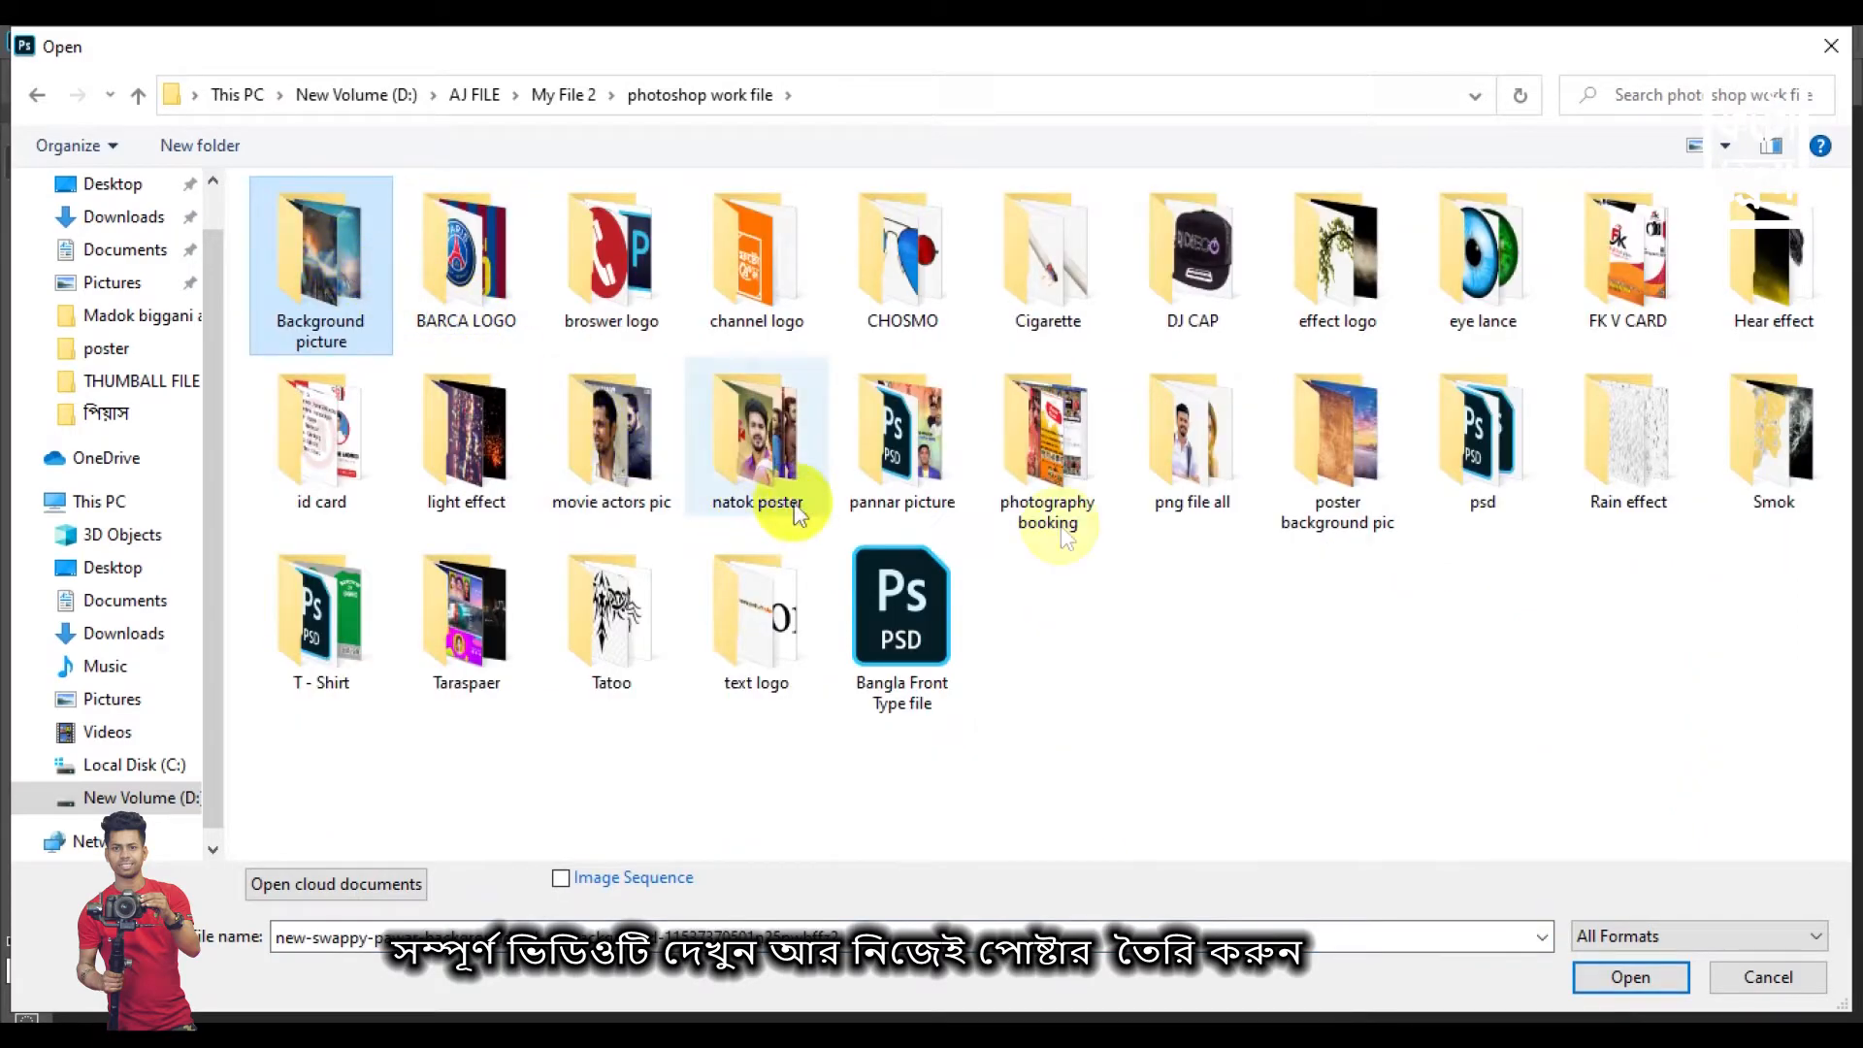
click(1283, 623)
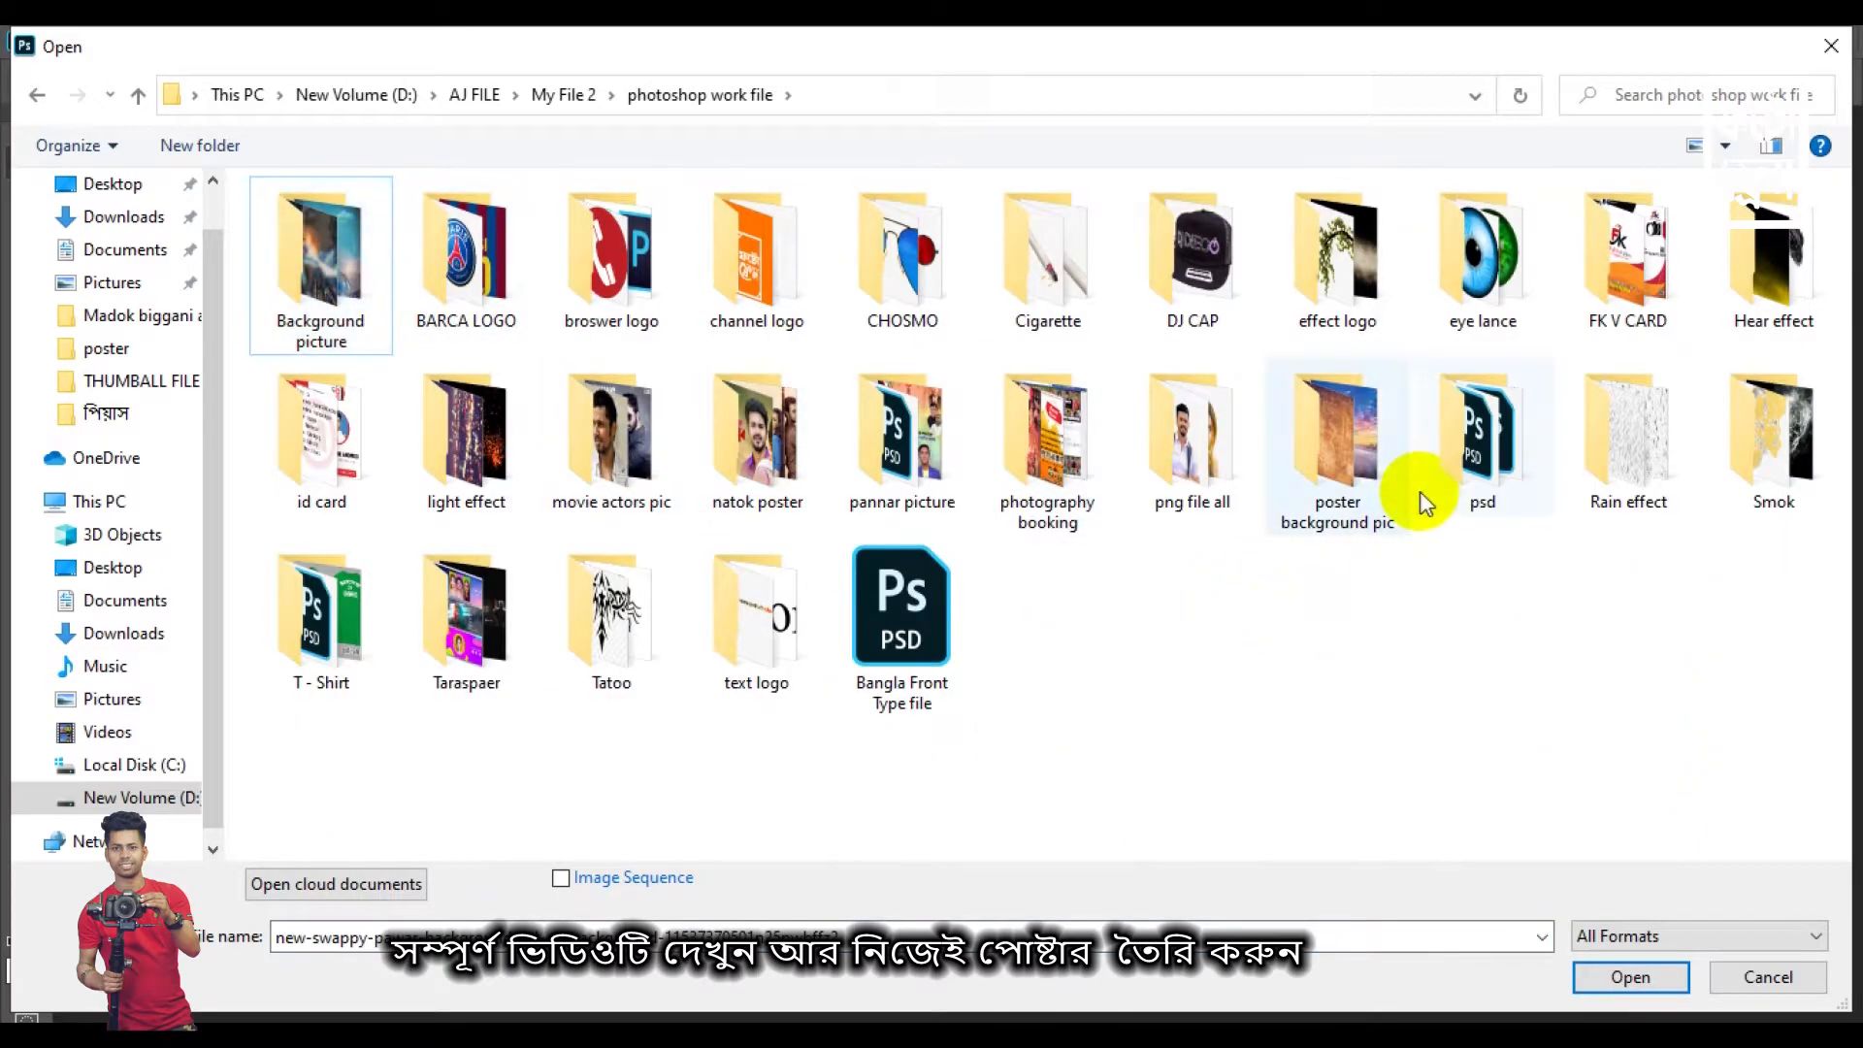
double_click(1358, 446)
scroll(1281, 524, down, 8)
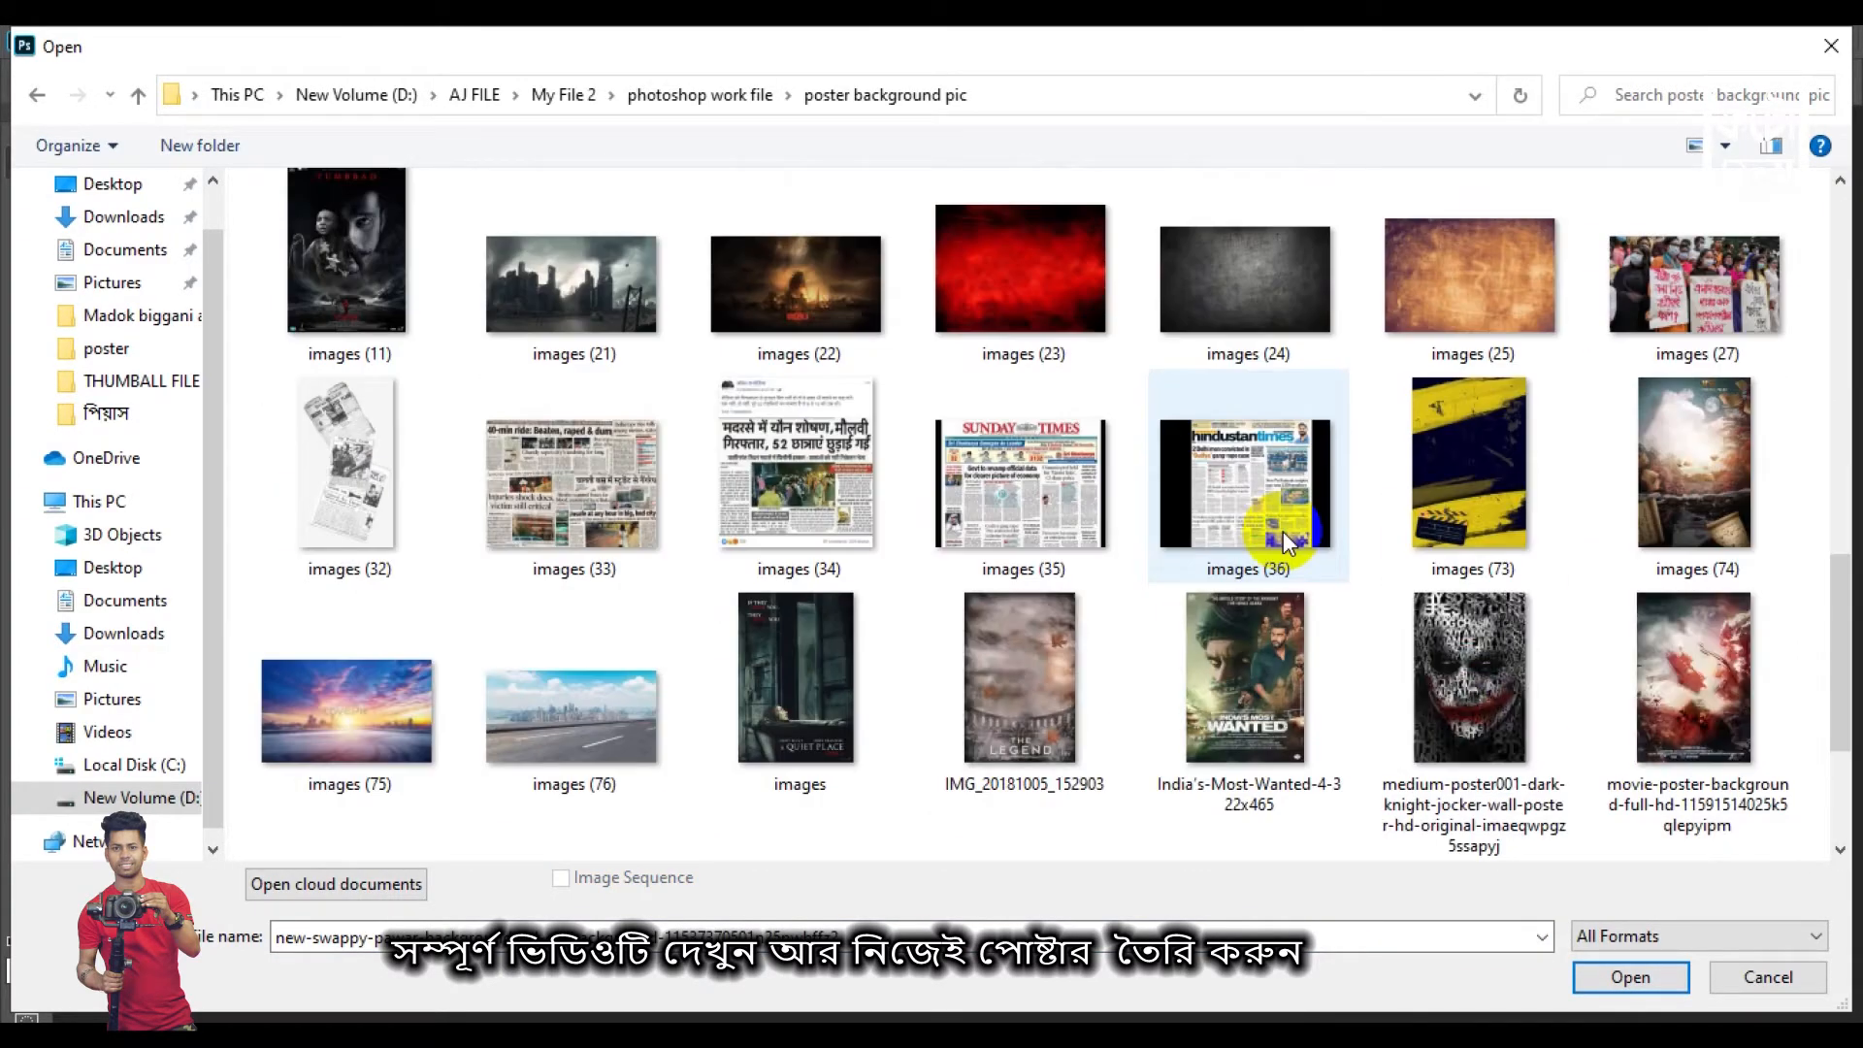
scroll(1283, 532, down, 3)
scroll(602, 563, up, 9)
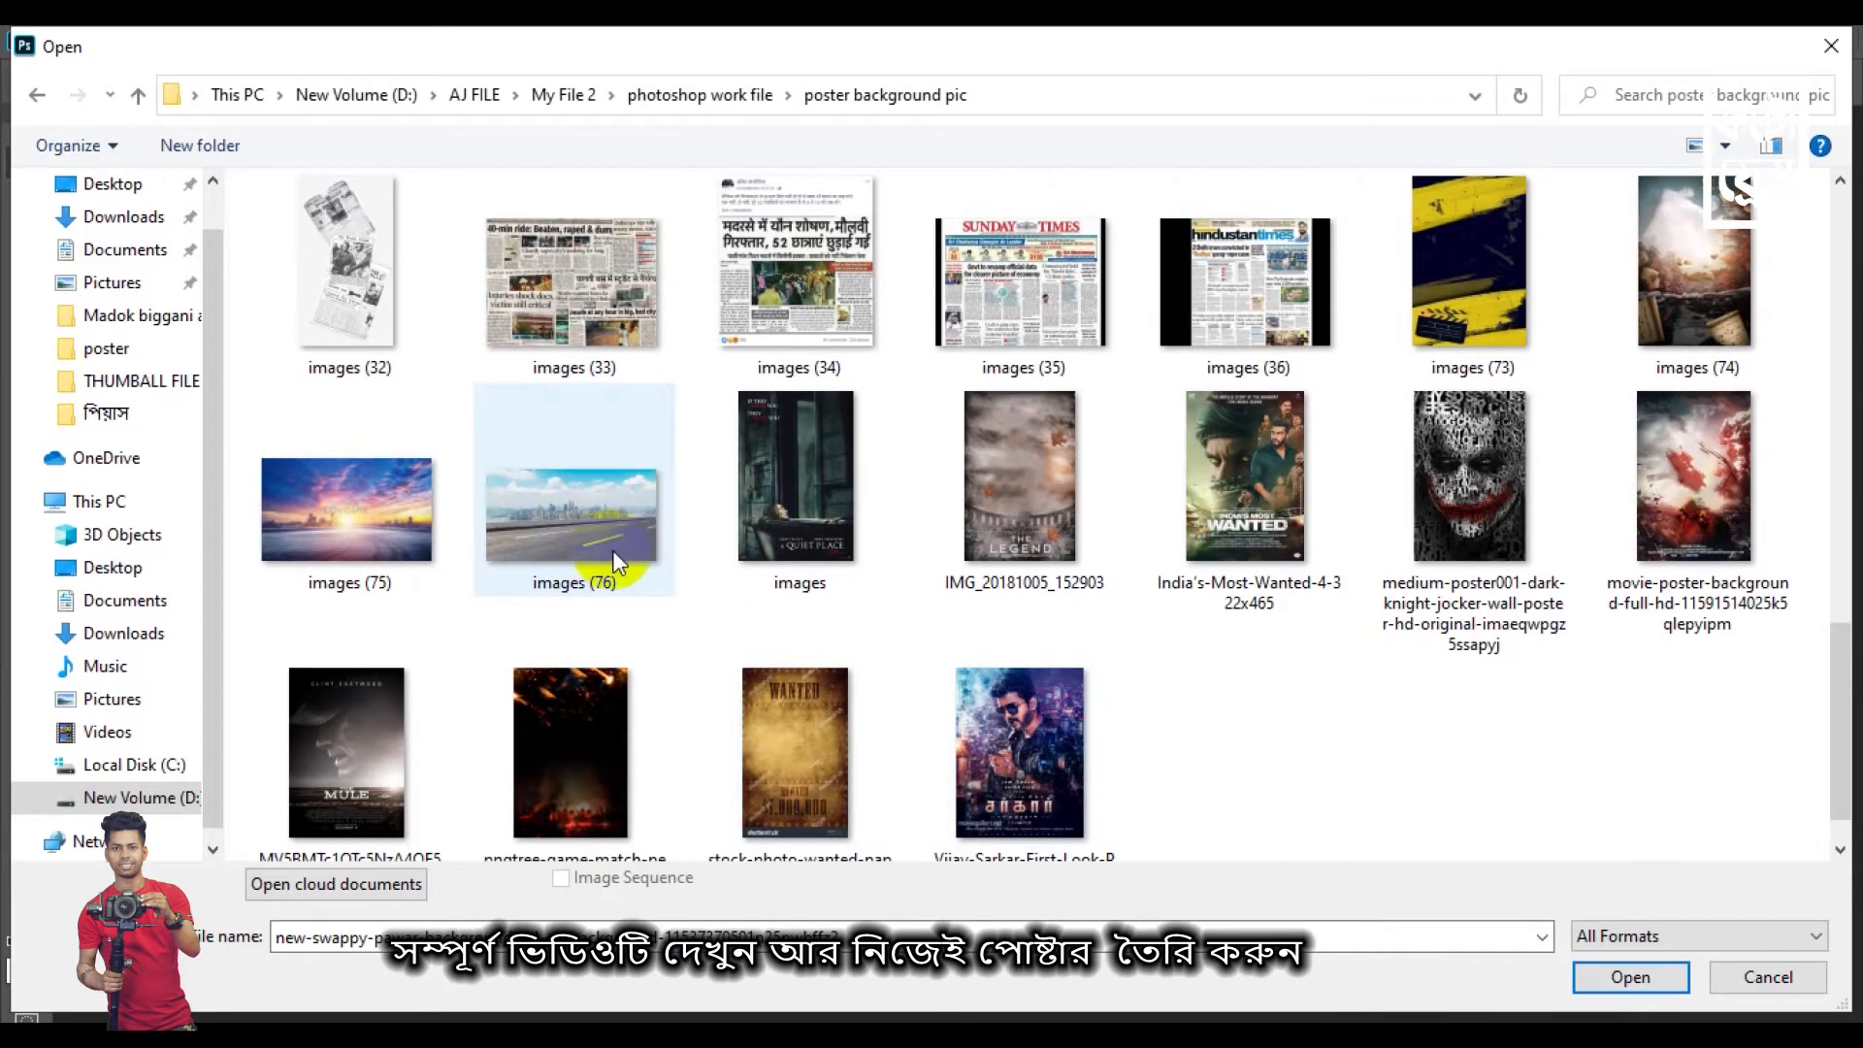
scroll(951, 584, down, 9)
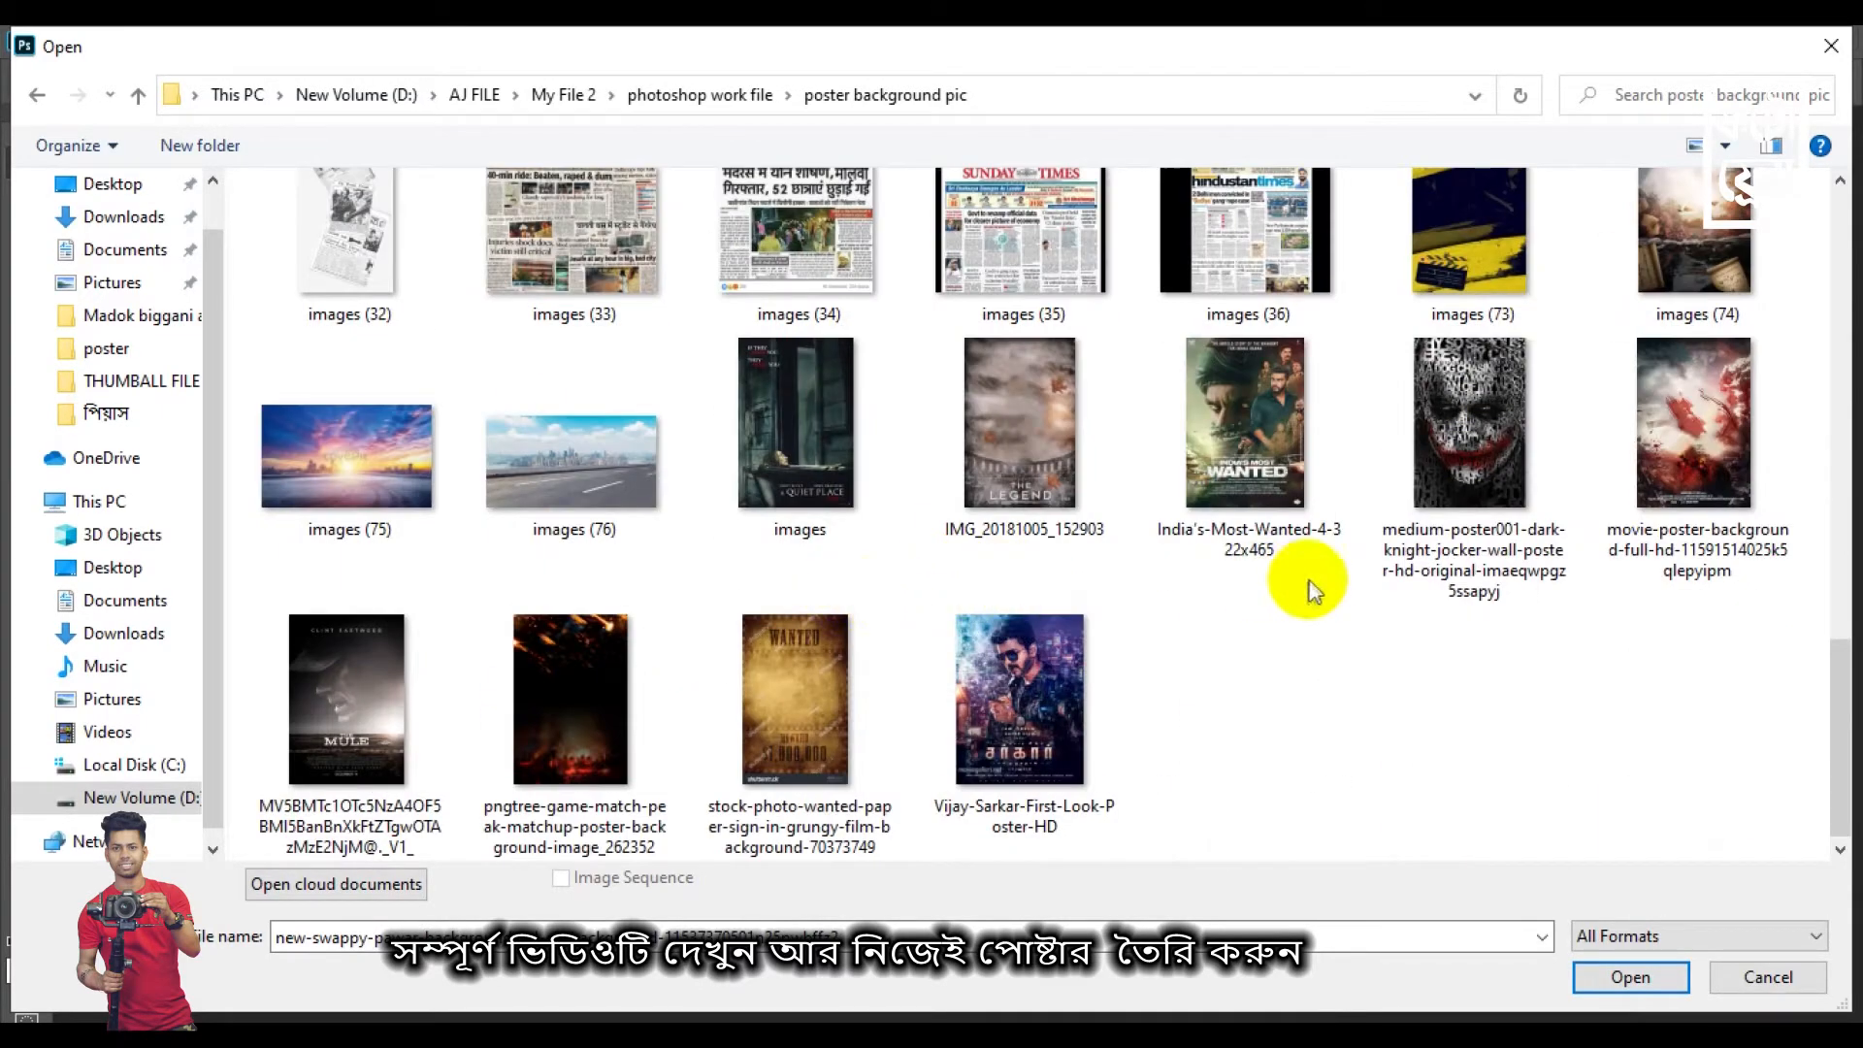
scroll(1080, 592, up, 6)
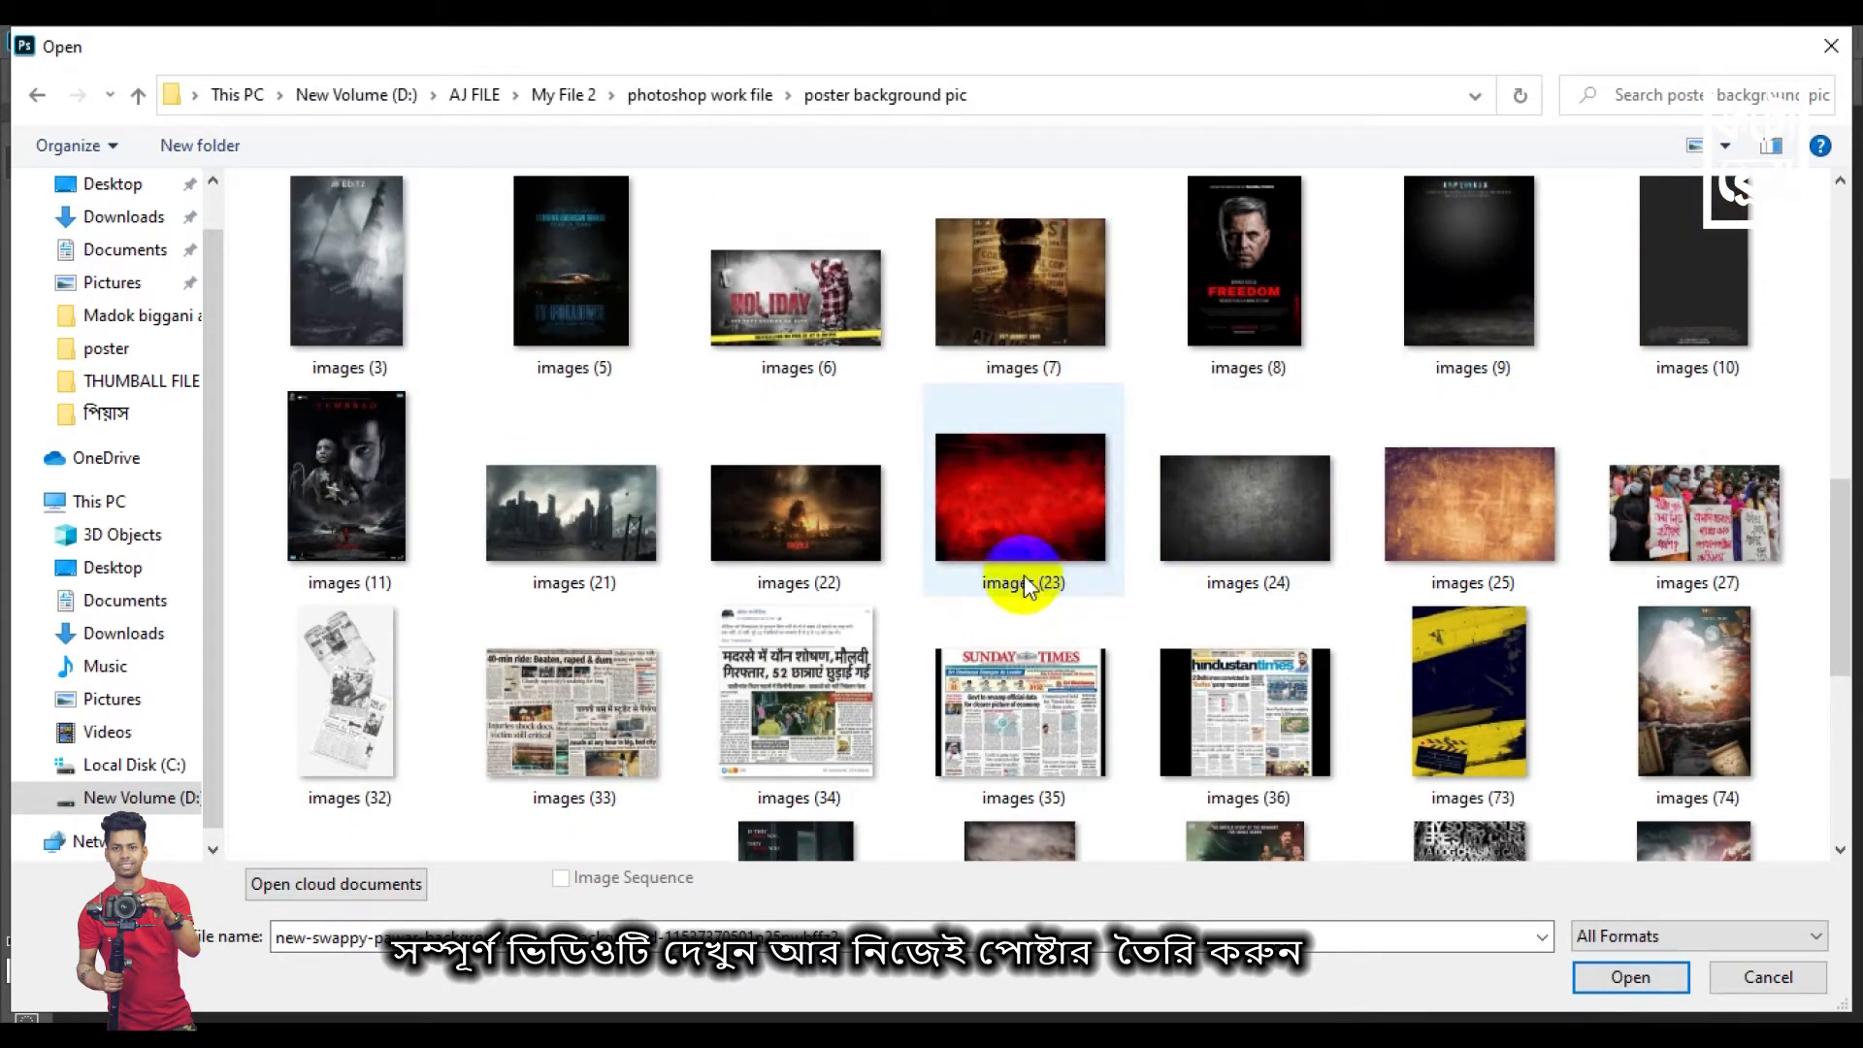
scroll(1080, 592, up, 6)
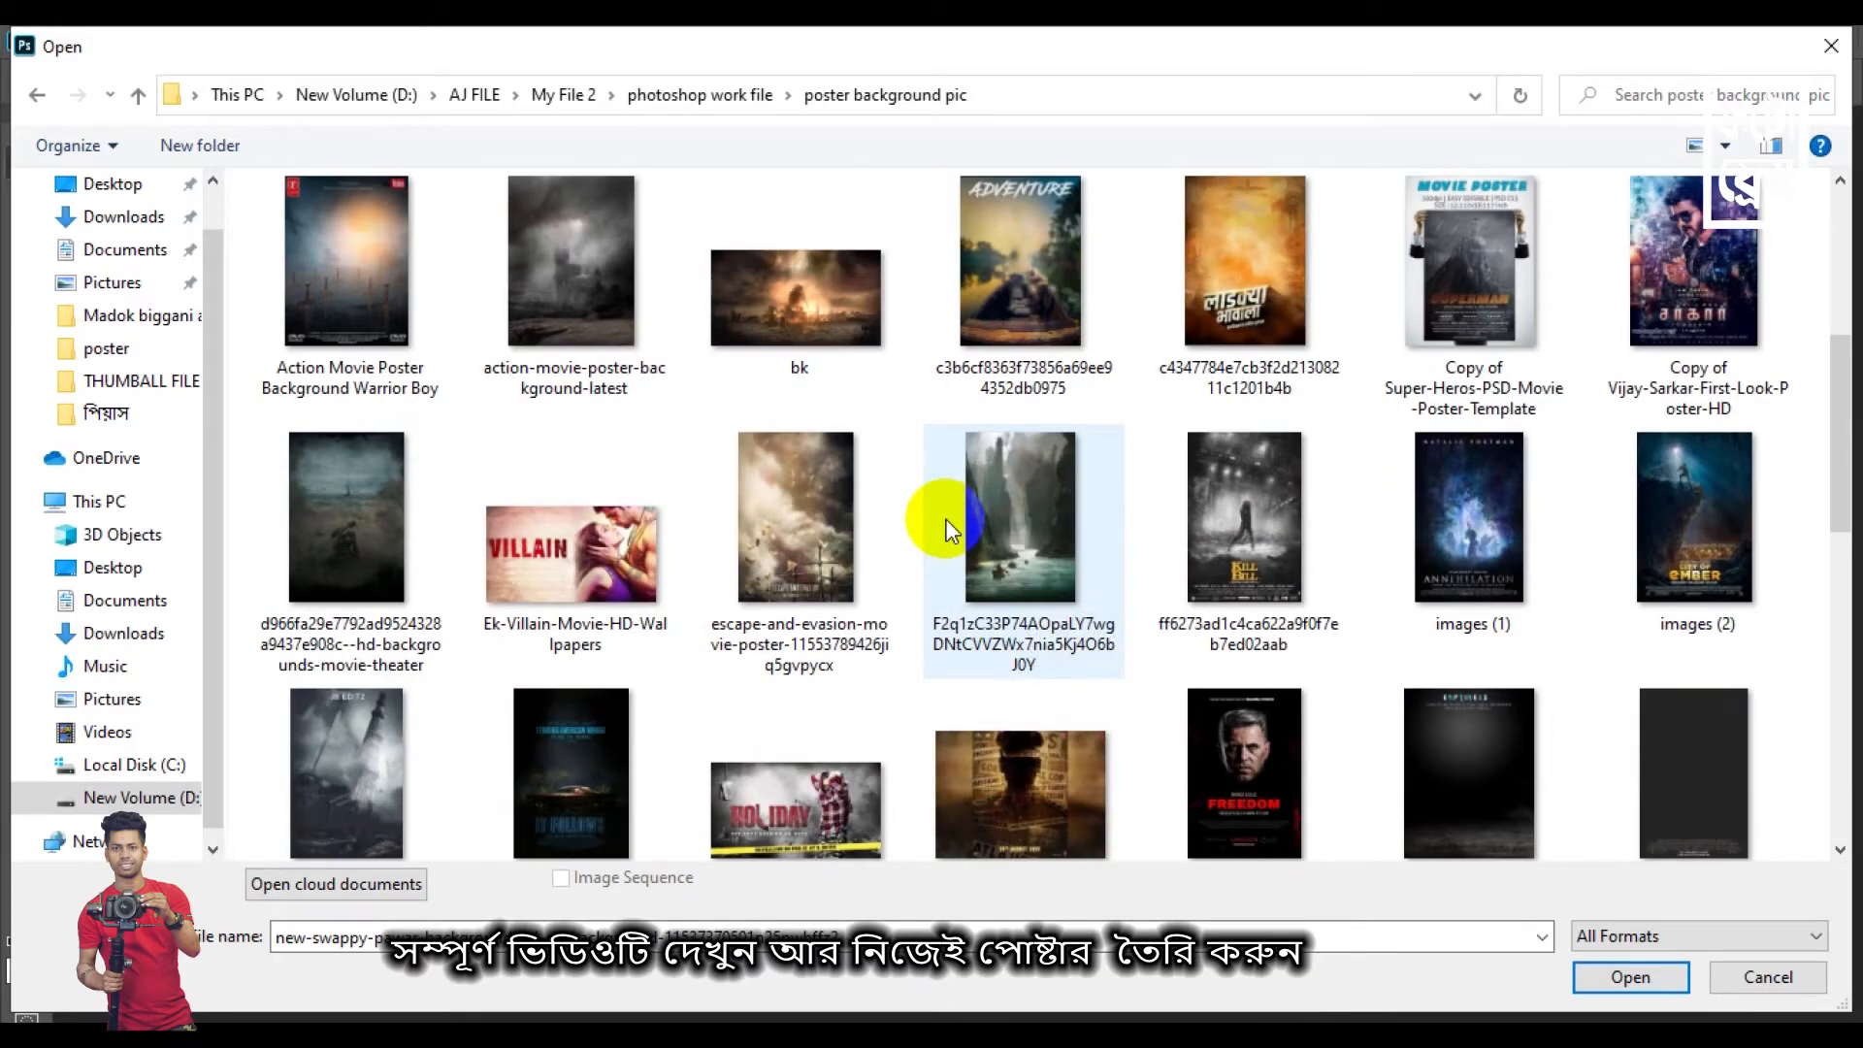
scroll(946, 519, up, 3)
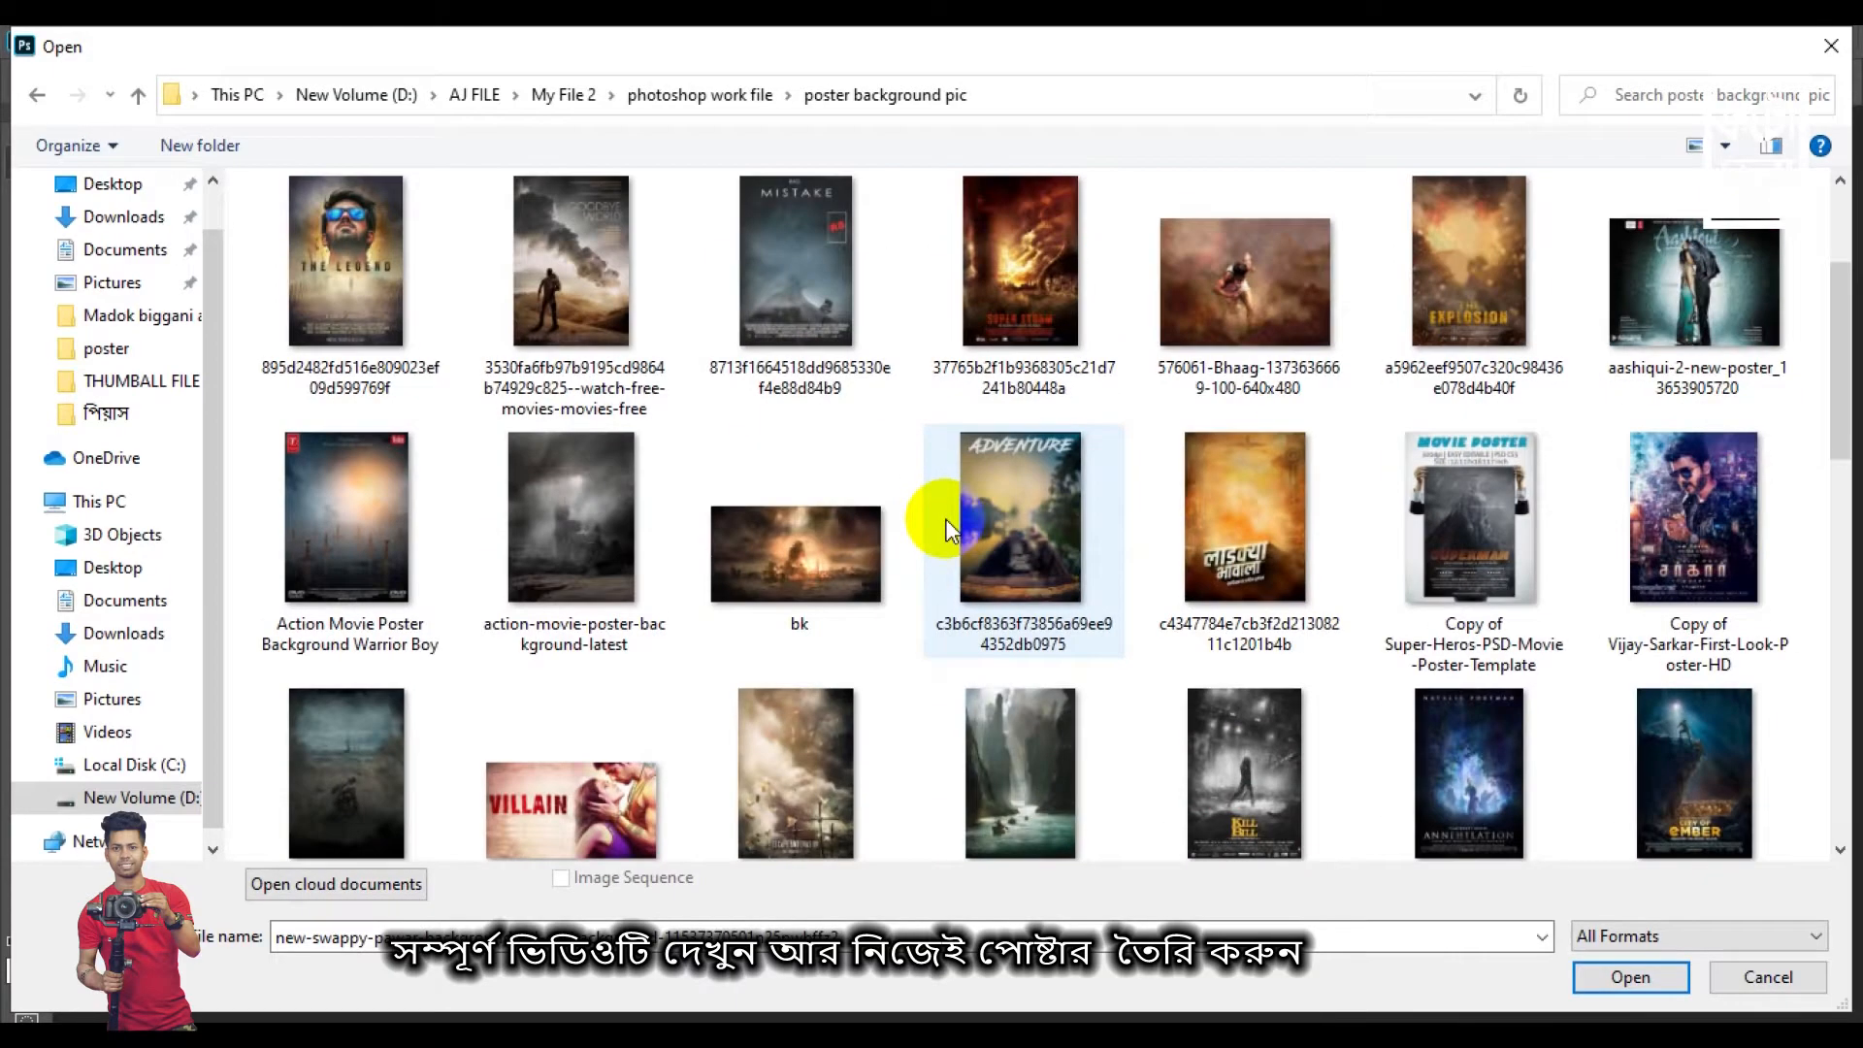
double_click(352, 522)
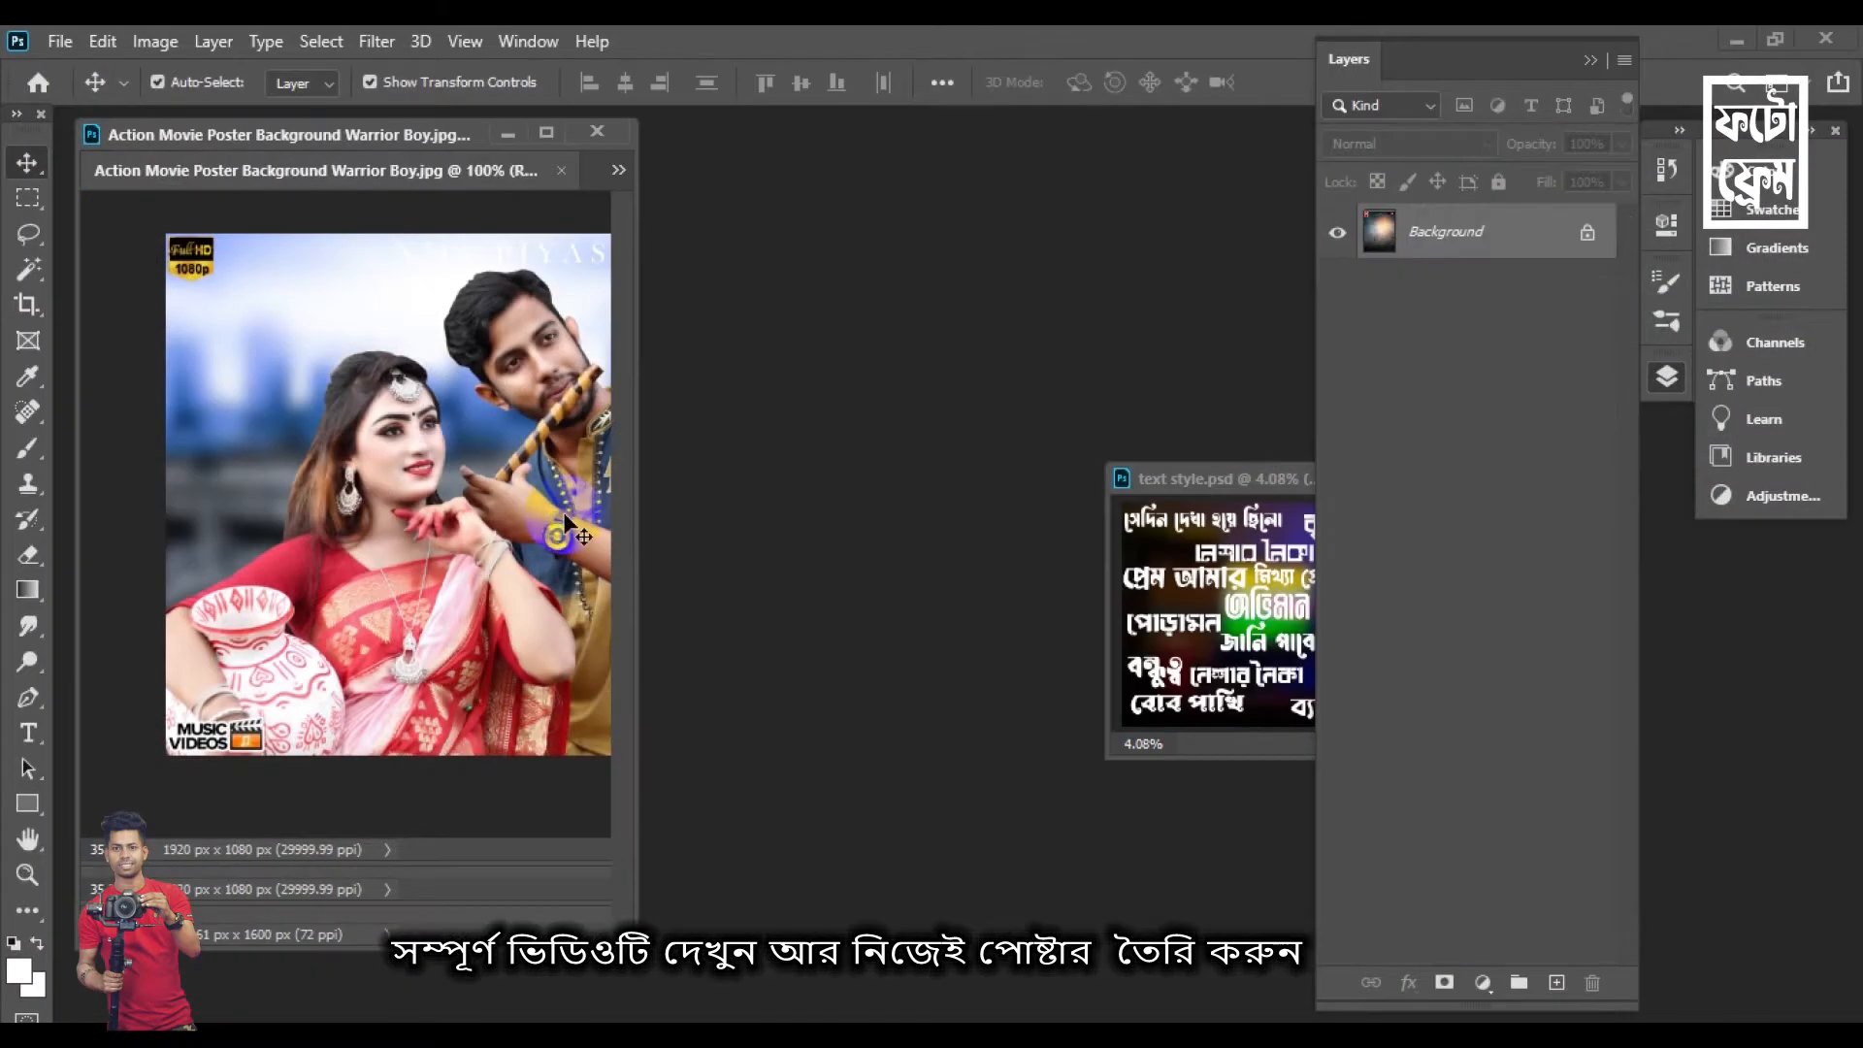
Copy the Warrior Boy background image into the poster directly above the city wallpaper layer and close the source image
drag(405, 175, 1052, 291)
drag(953, 469, 361, 361)
key(Delete)
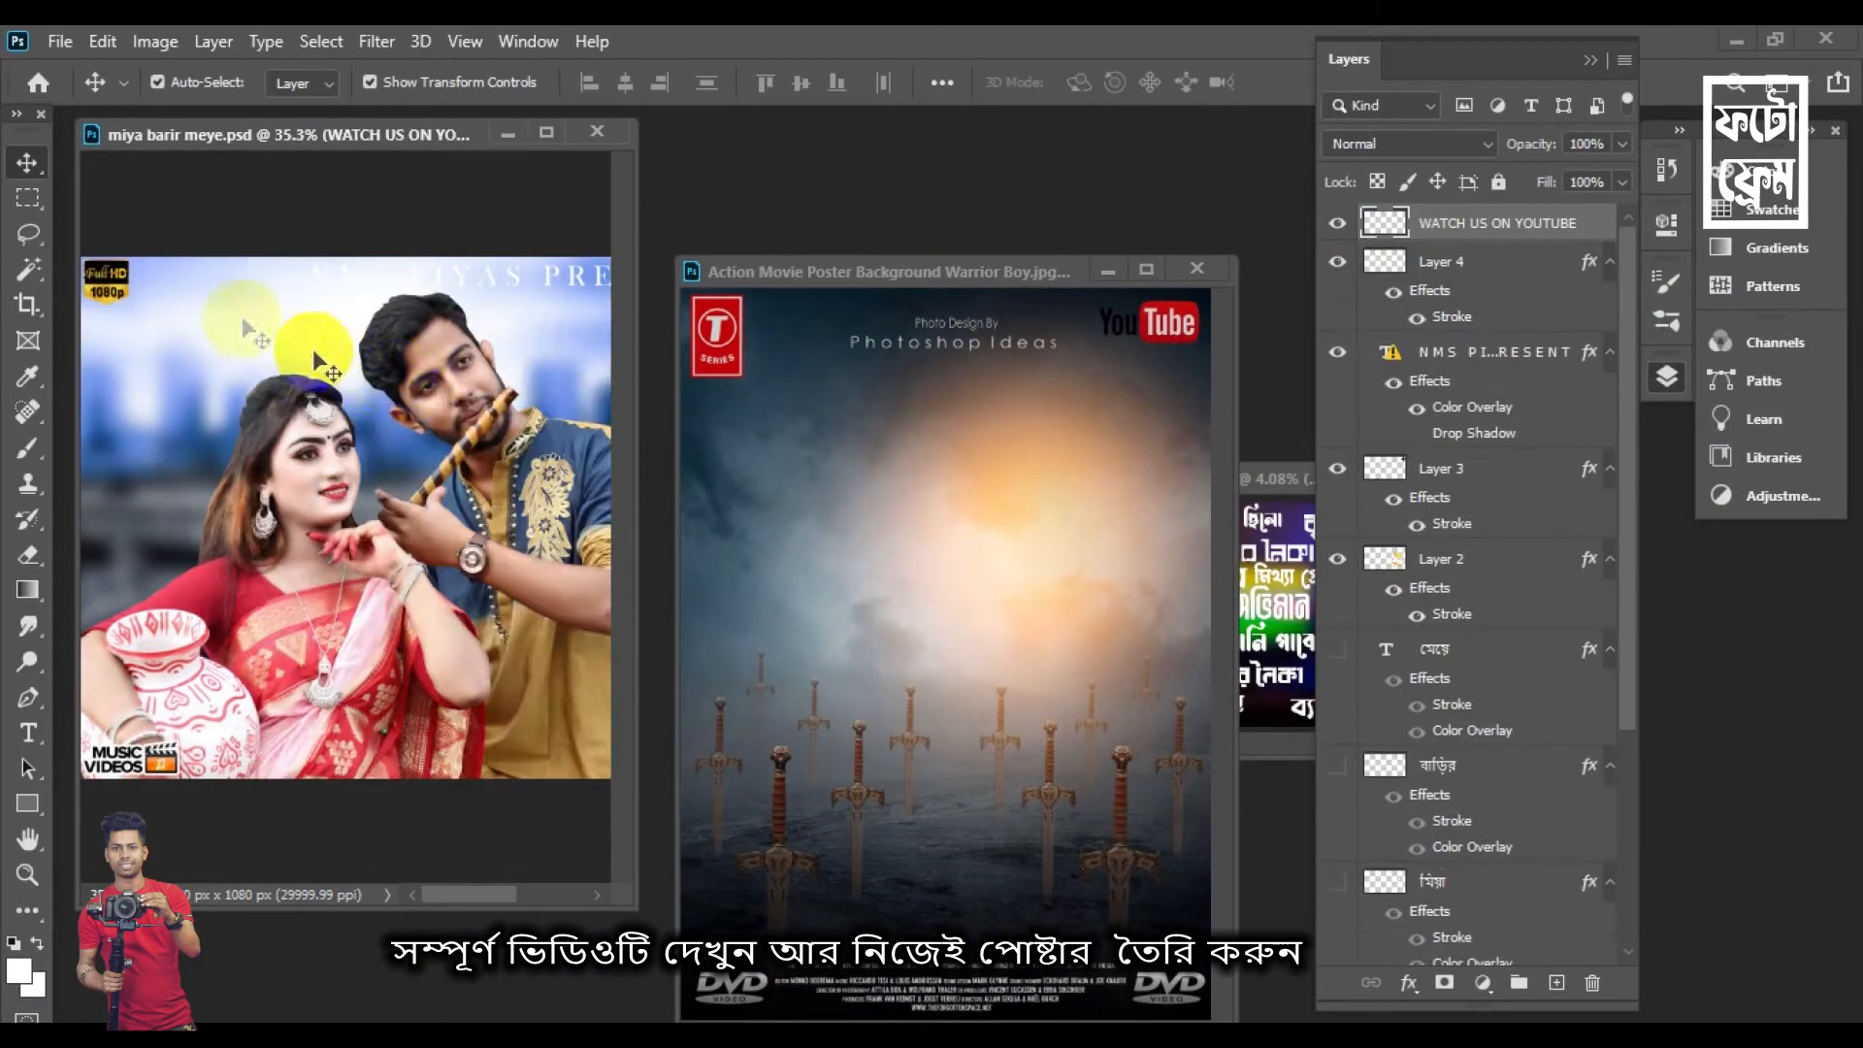
click(211, 301)
drag(957, 563, 333, 324)
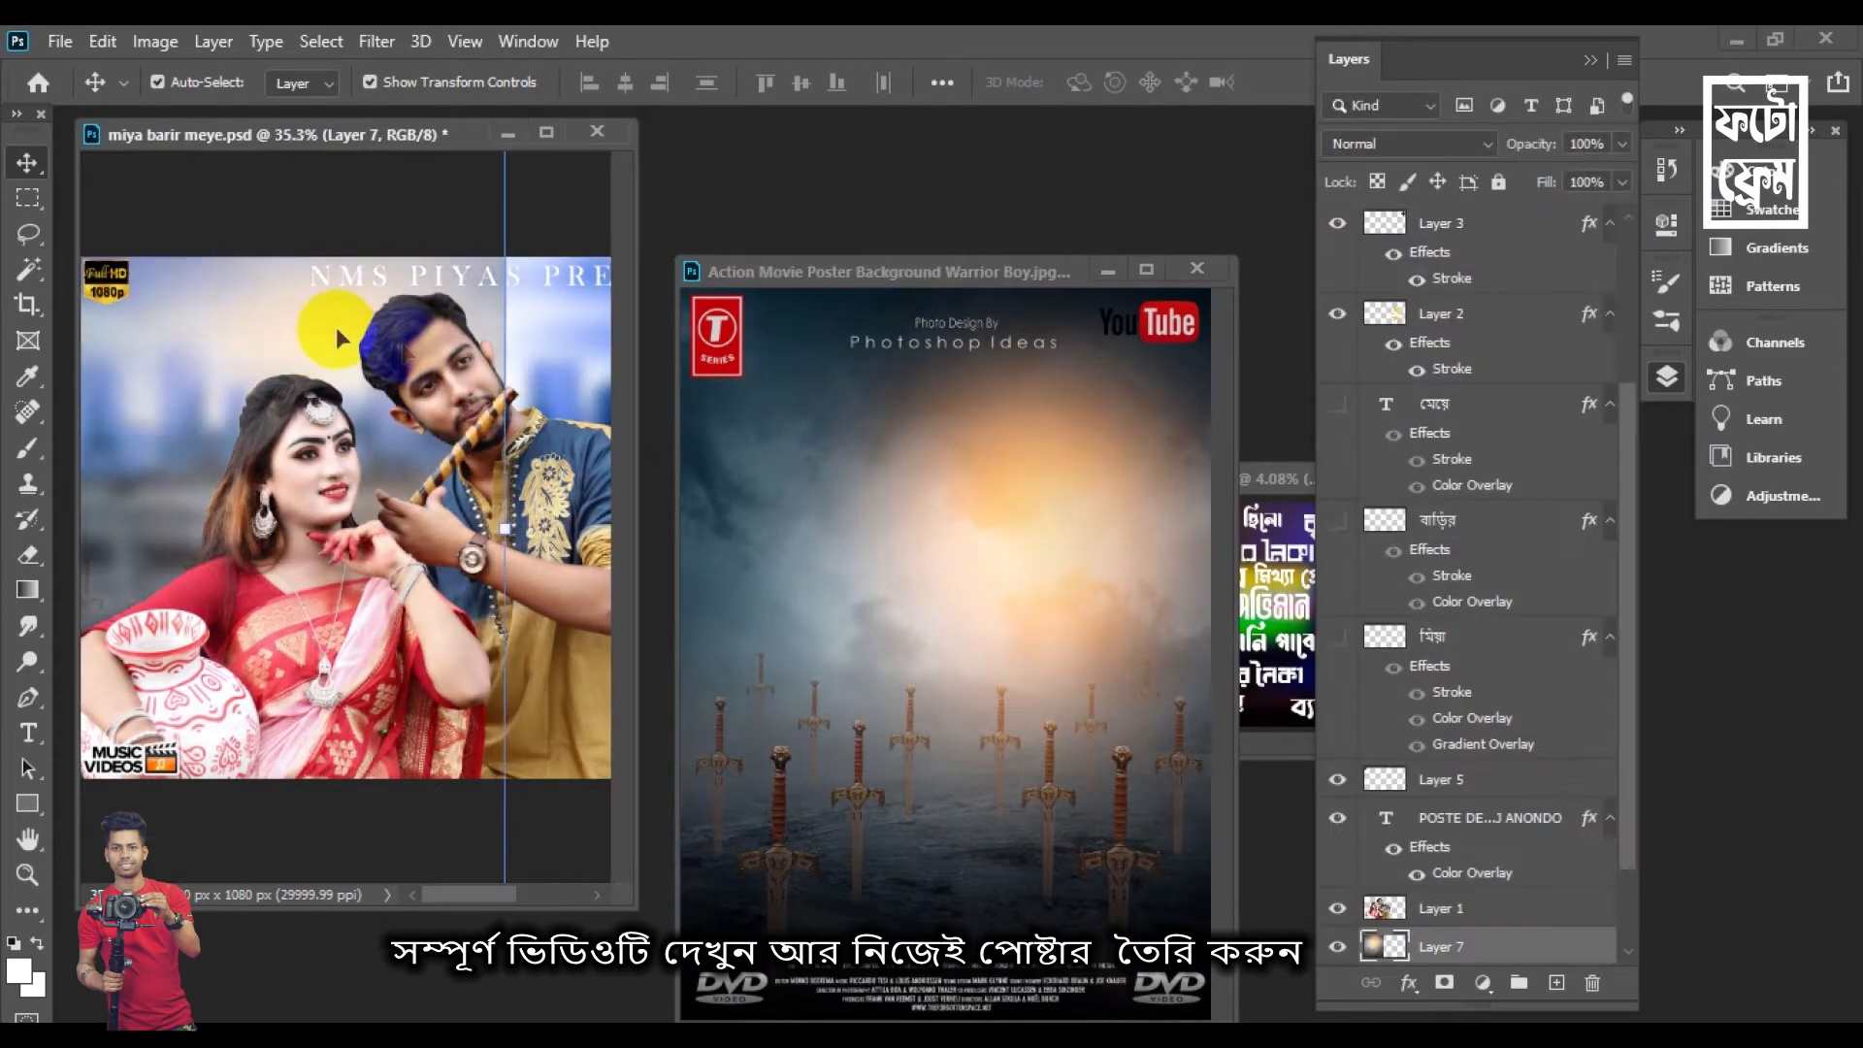
click(1196, 268)
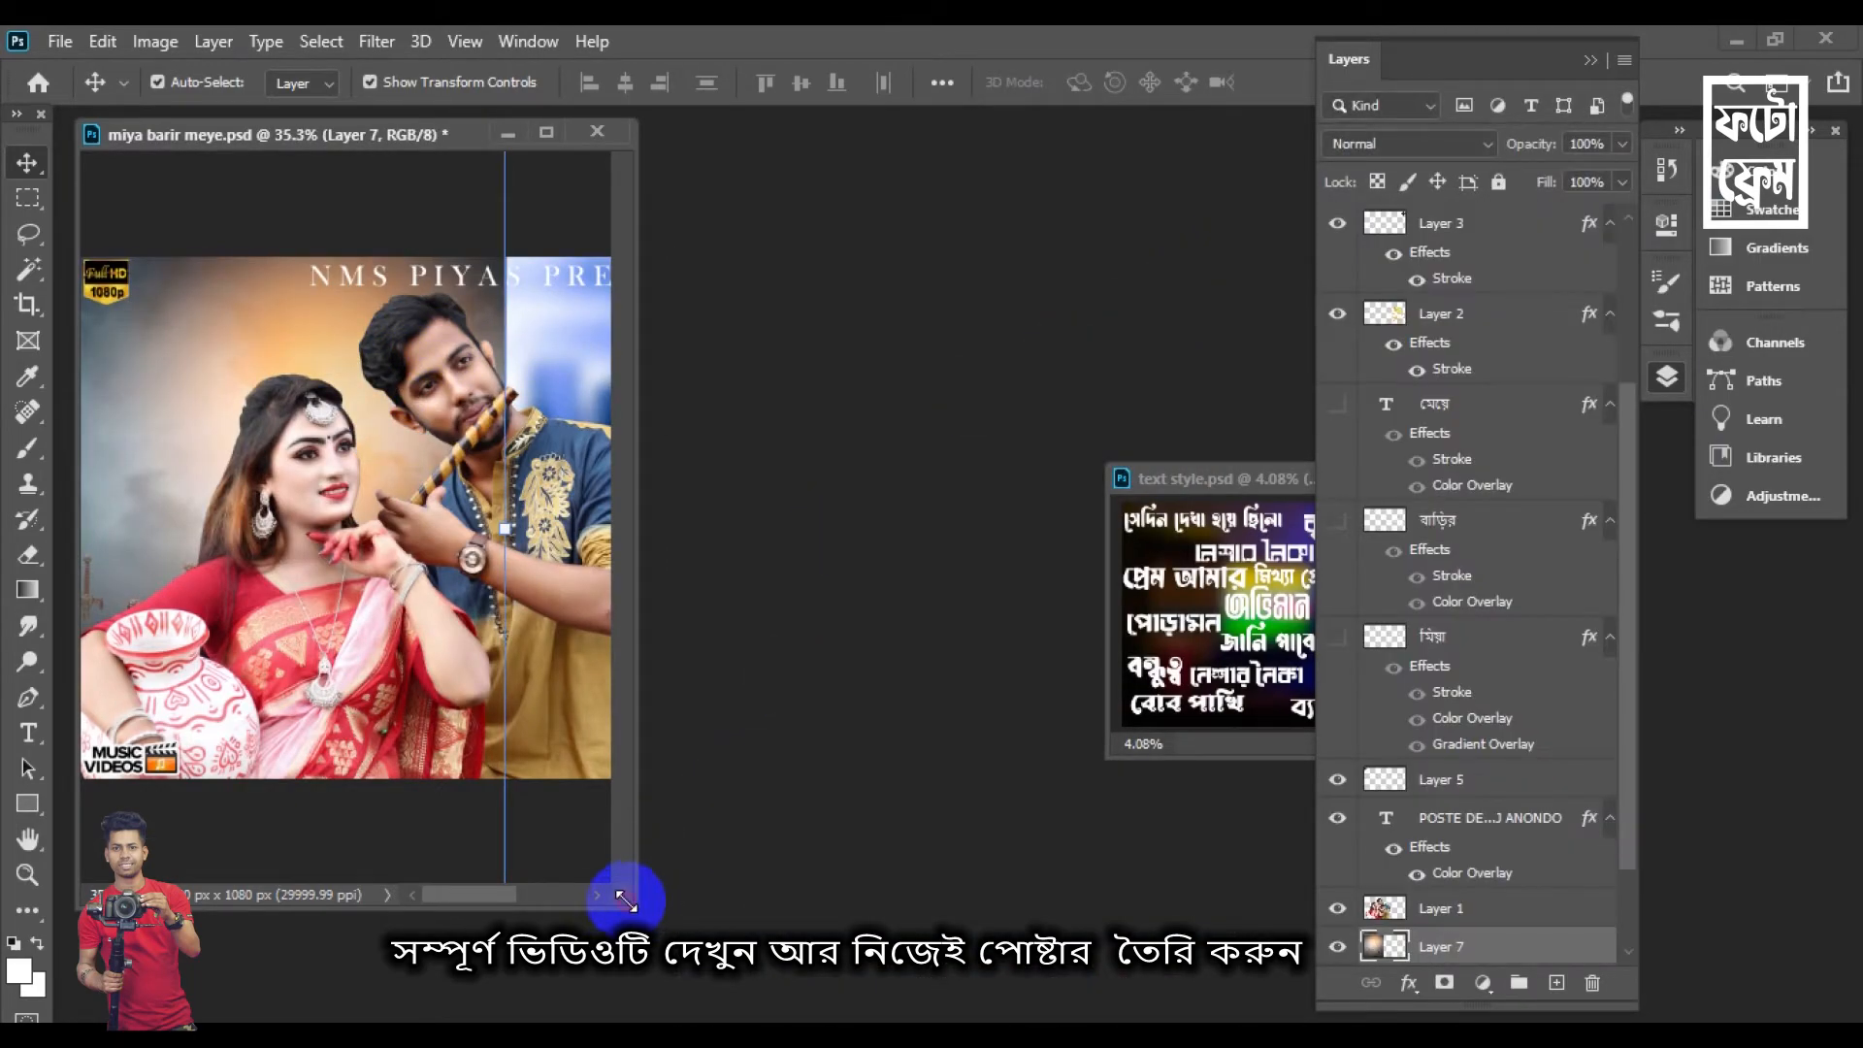
Enlarge the poster window, then scale and reposition the Warrior Boy background so it covers the whole canvas
drag(626, 901, 1089, 890)
scroll(393, 429, down, 3)
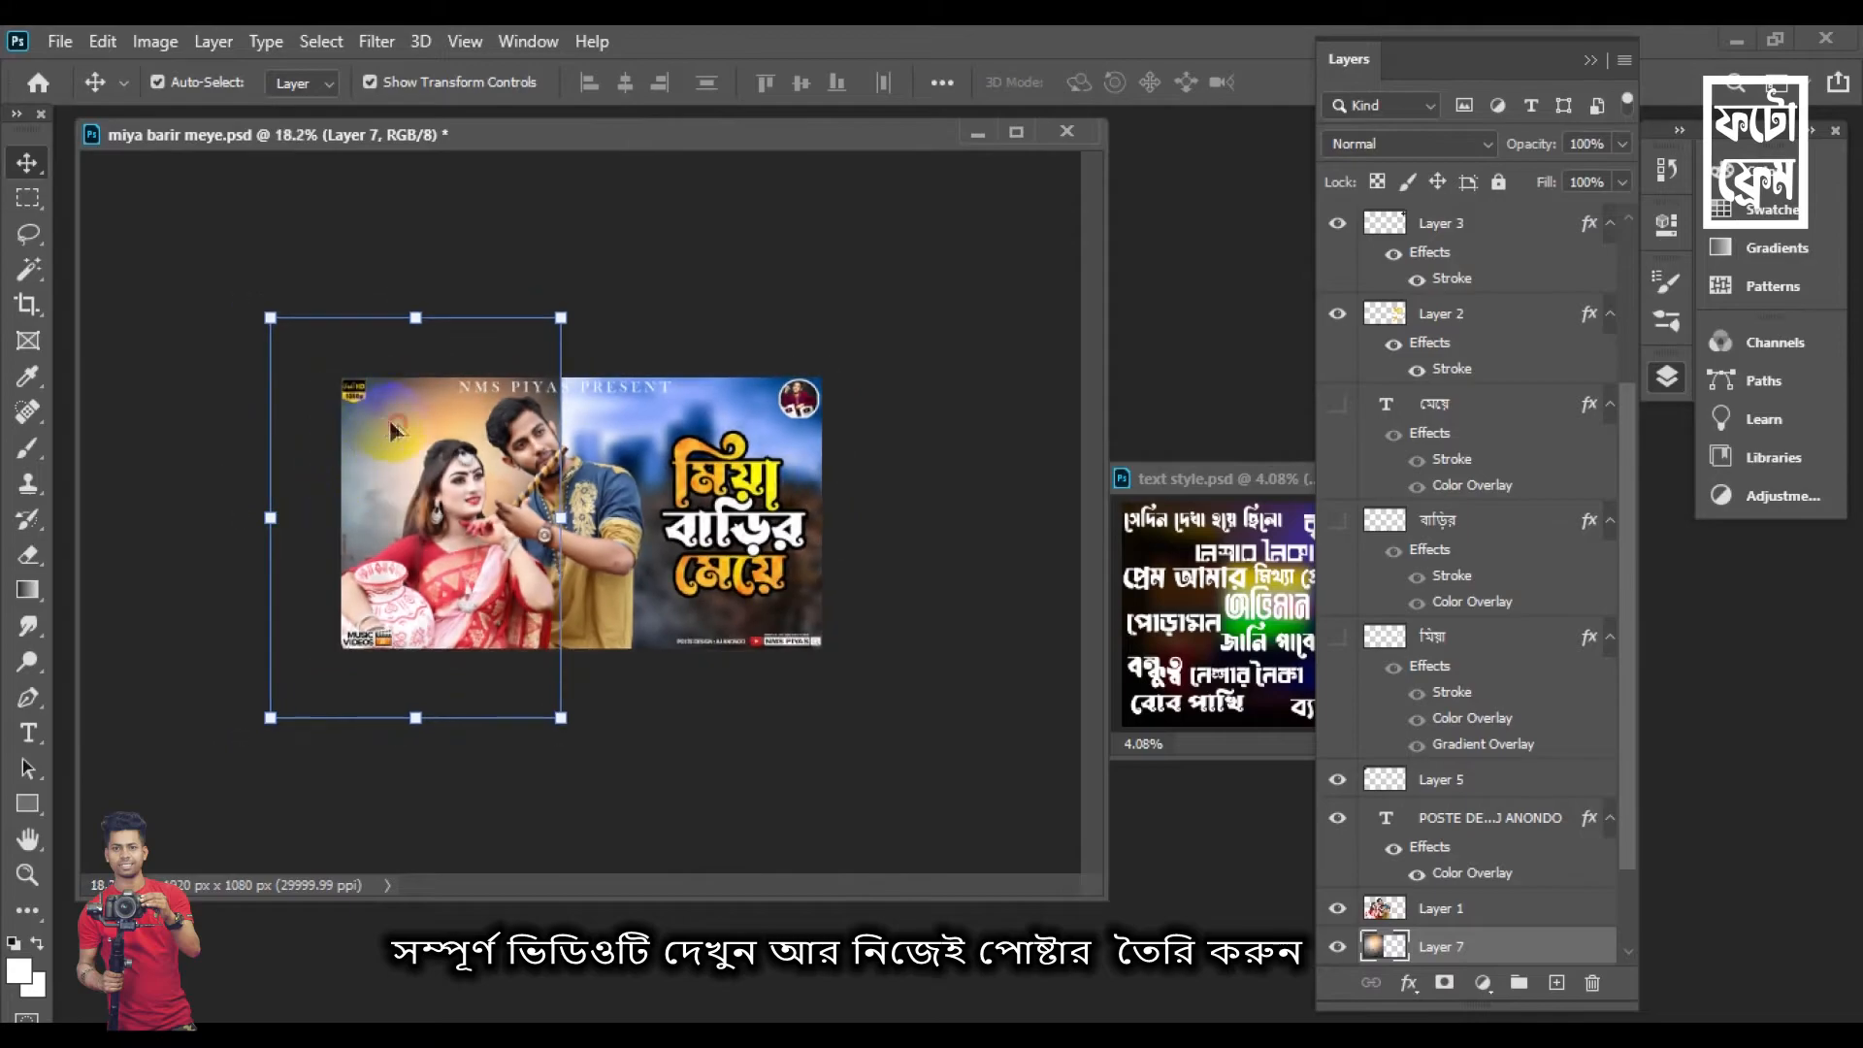
drag(391, 422, 440, 419)
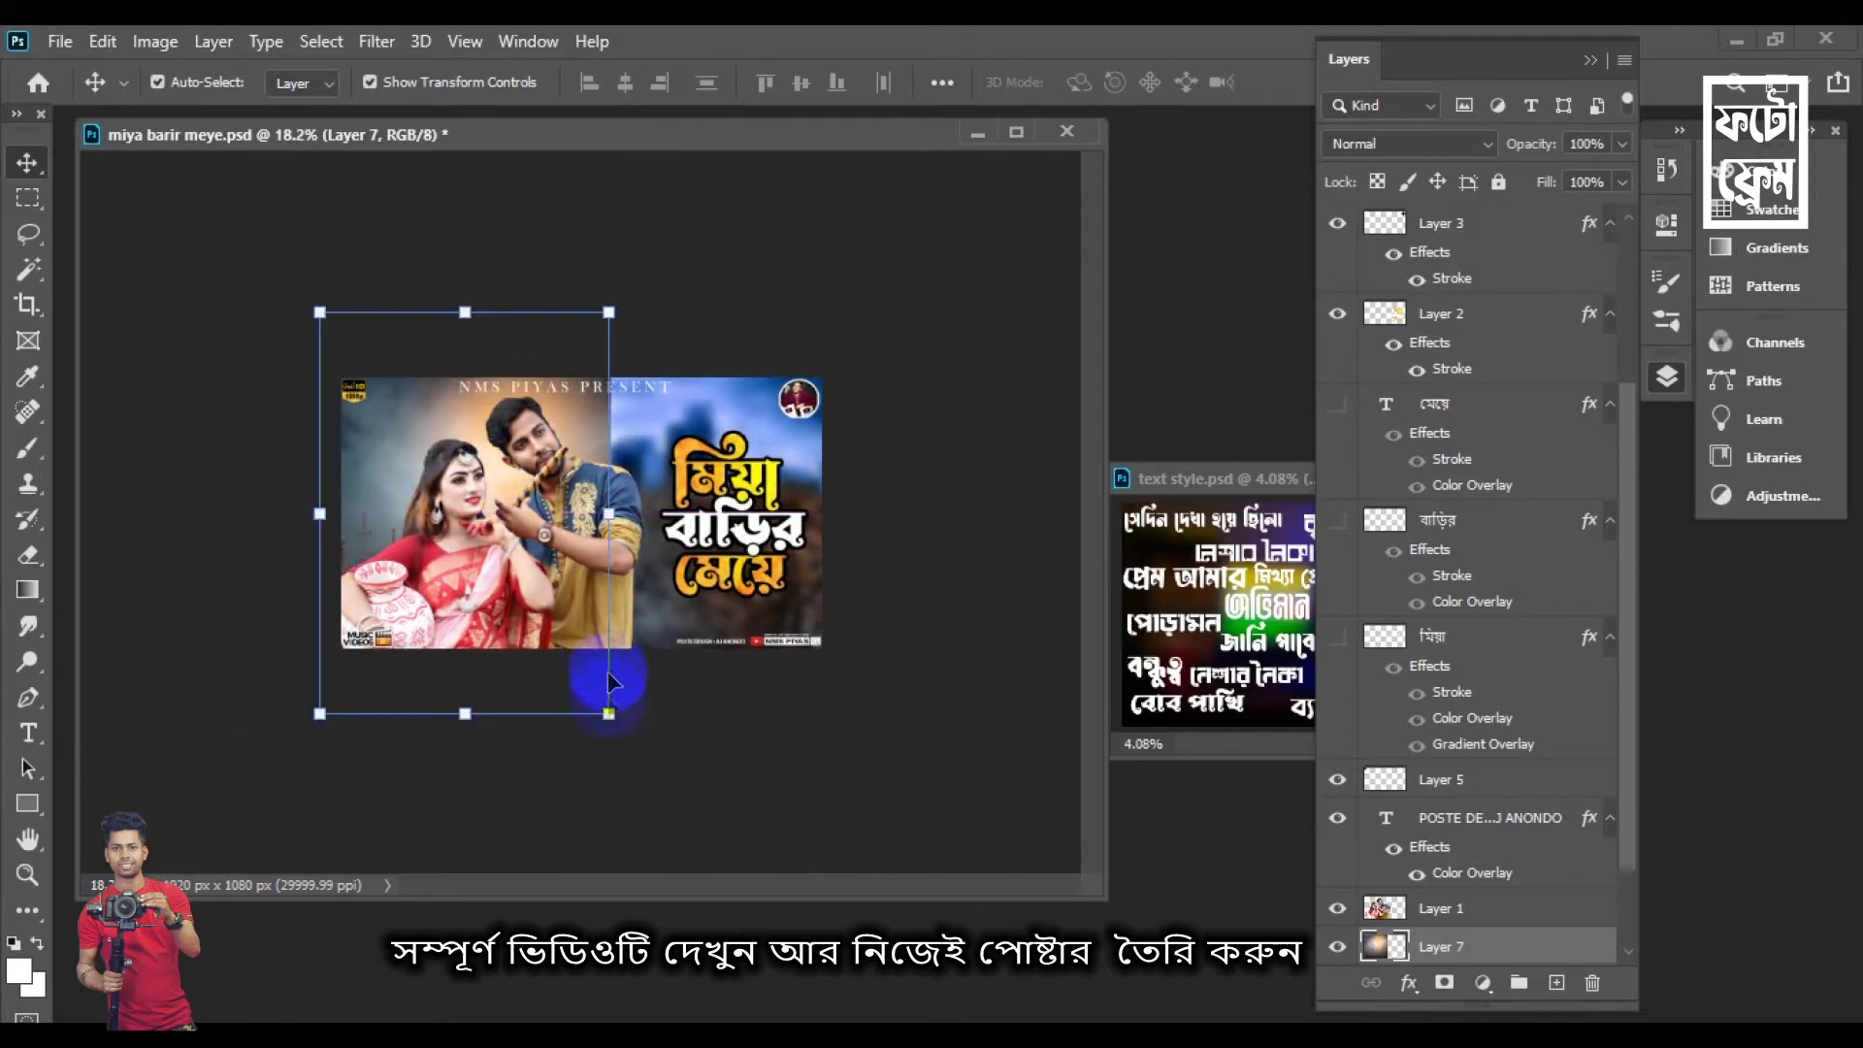
drag(608, 713, 914, 933)
drag(690, 616, 705, 519)
key(Return)
key(ctrl+plus)
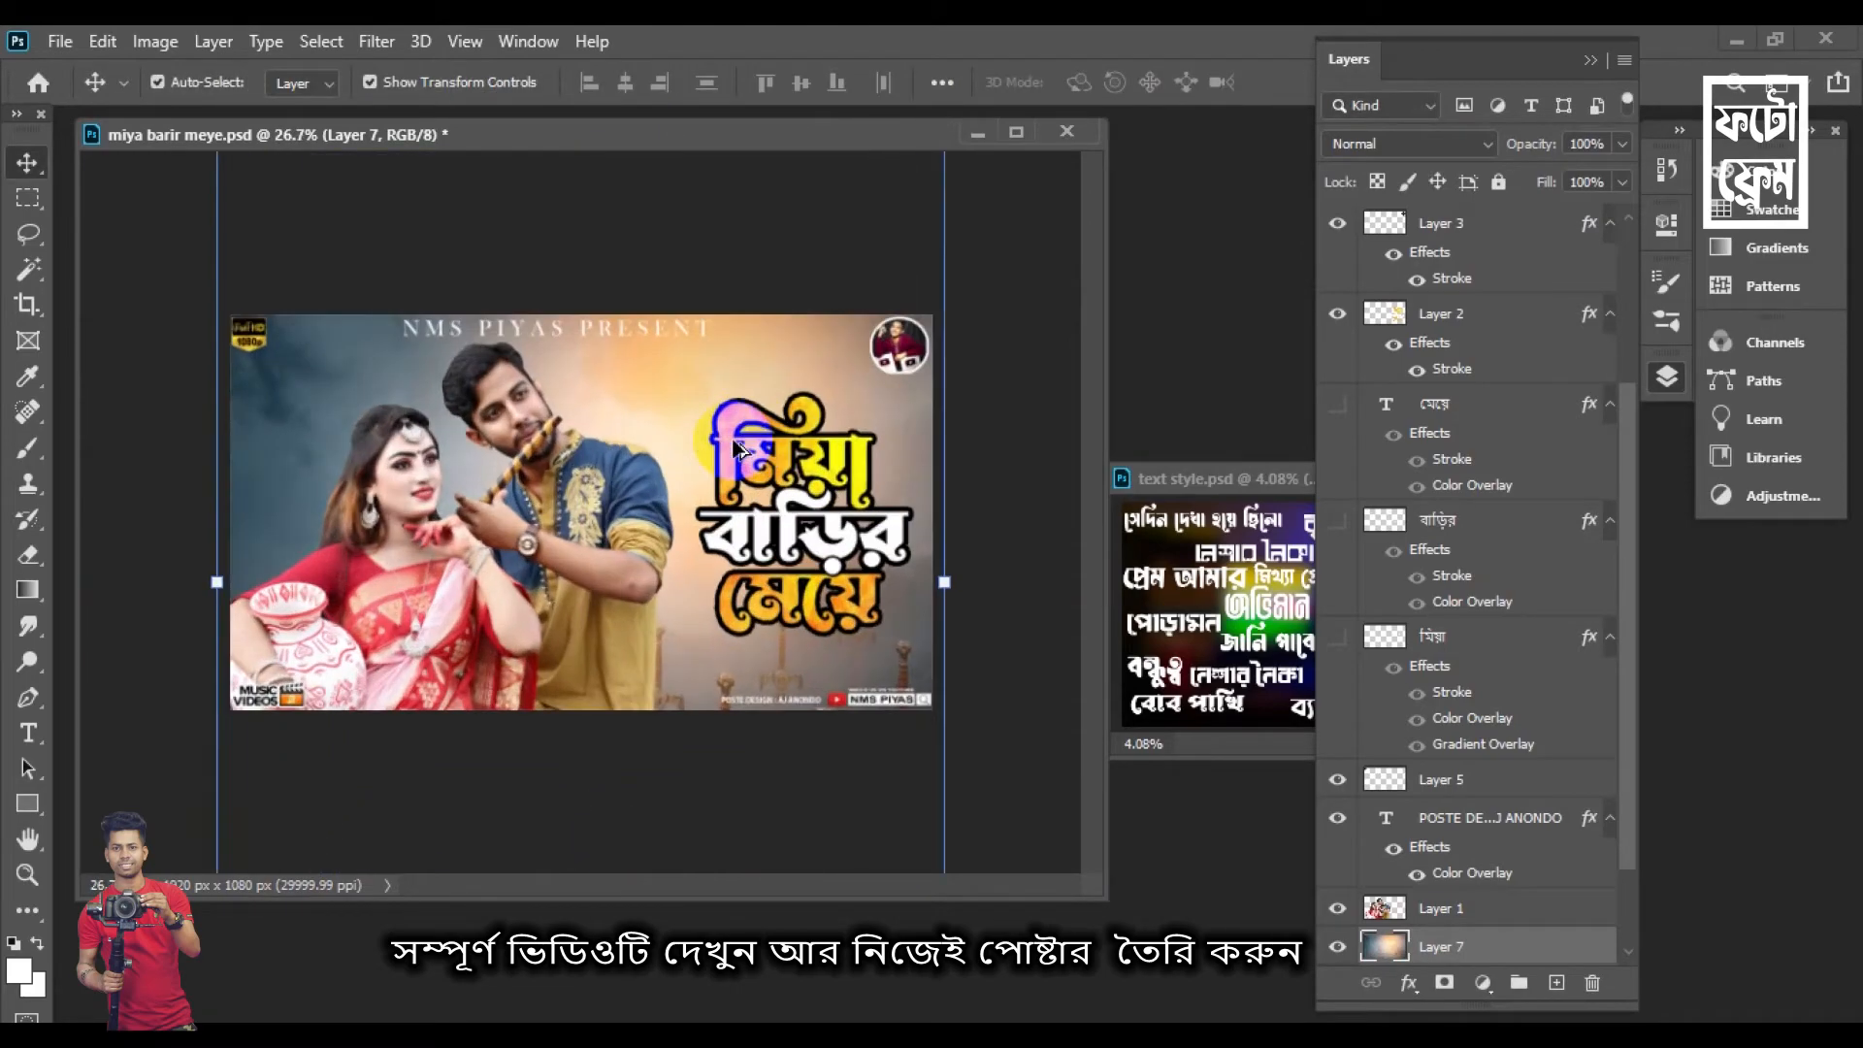
click(557, 229)
key(ctrl+plus)
click(27, 304)
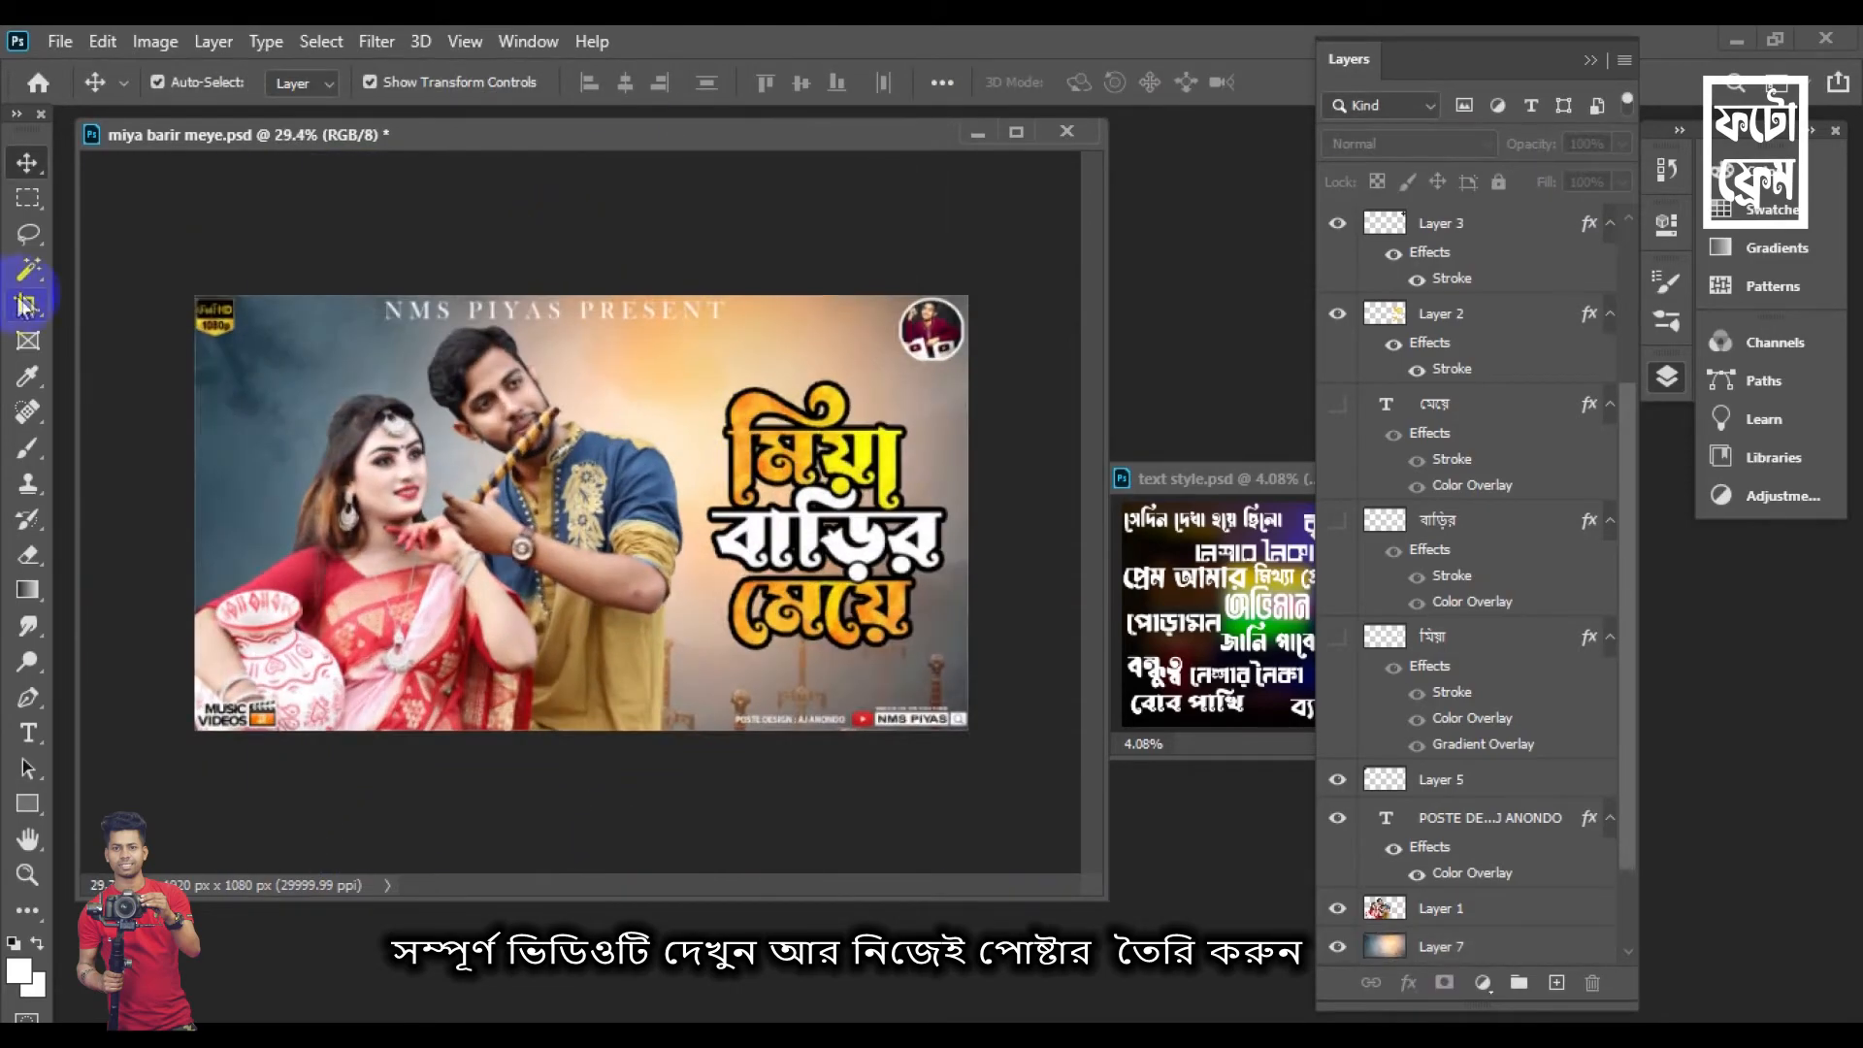
click(88, 294)
click(27, 163)
Scale down the presenter title at the poster's upper edge, keeping its missing font, and hide the transform controls
scroll(706, 427, up, 1)
click(582, 291)
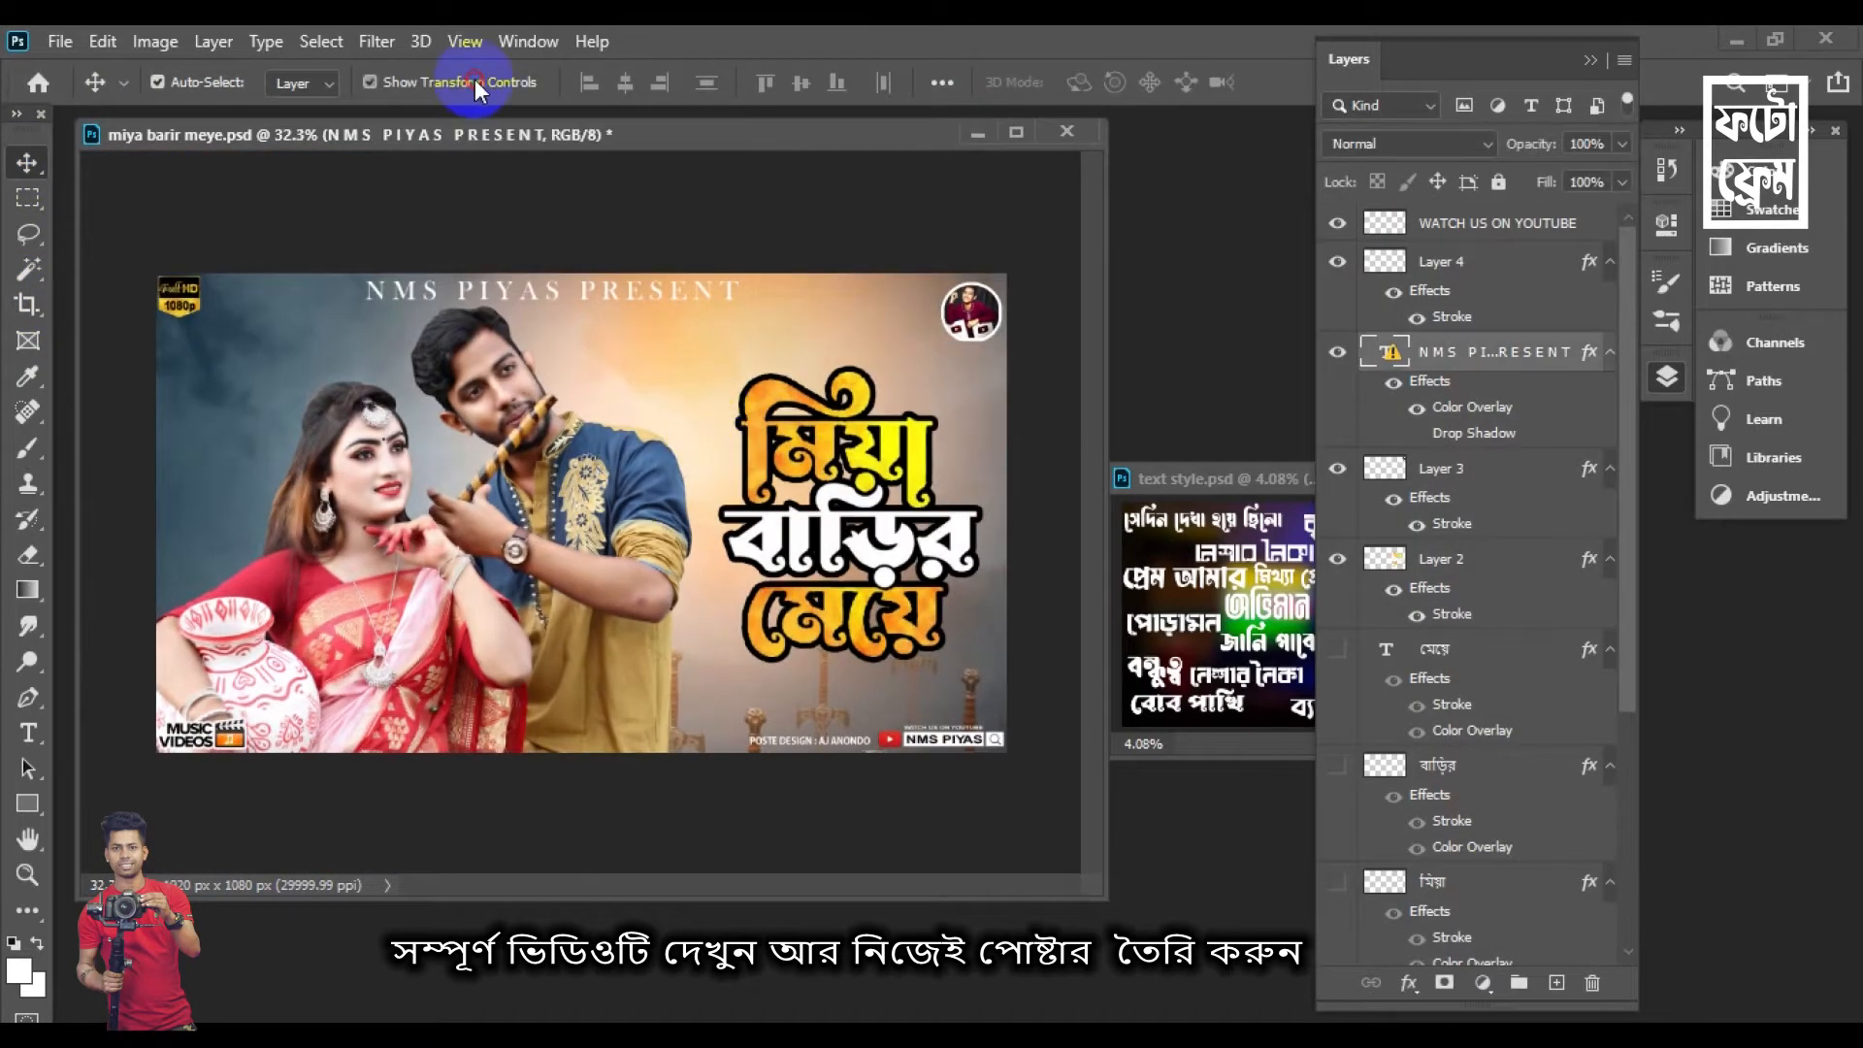
double_click(719, 255)
key(Return)
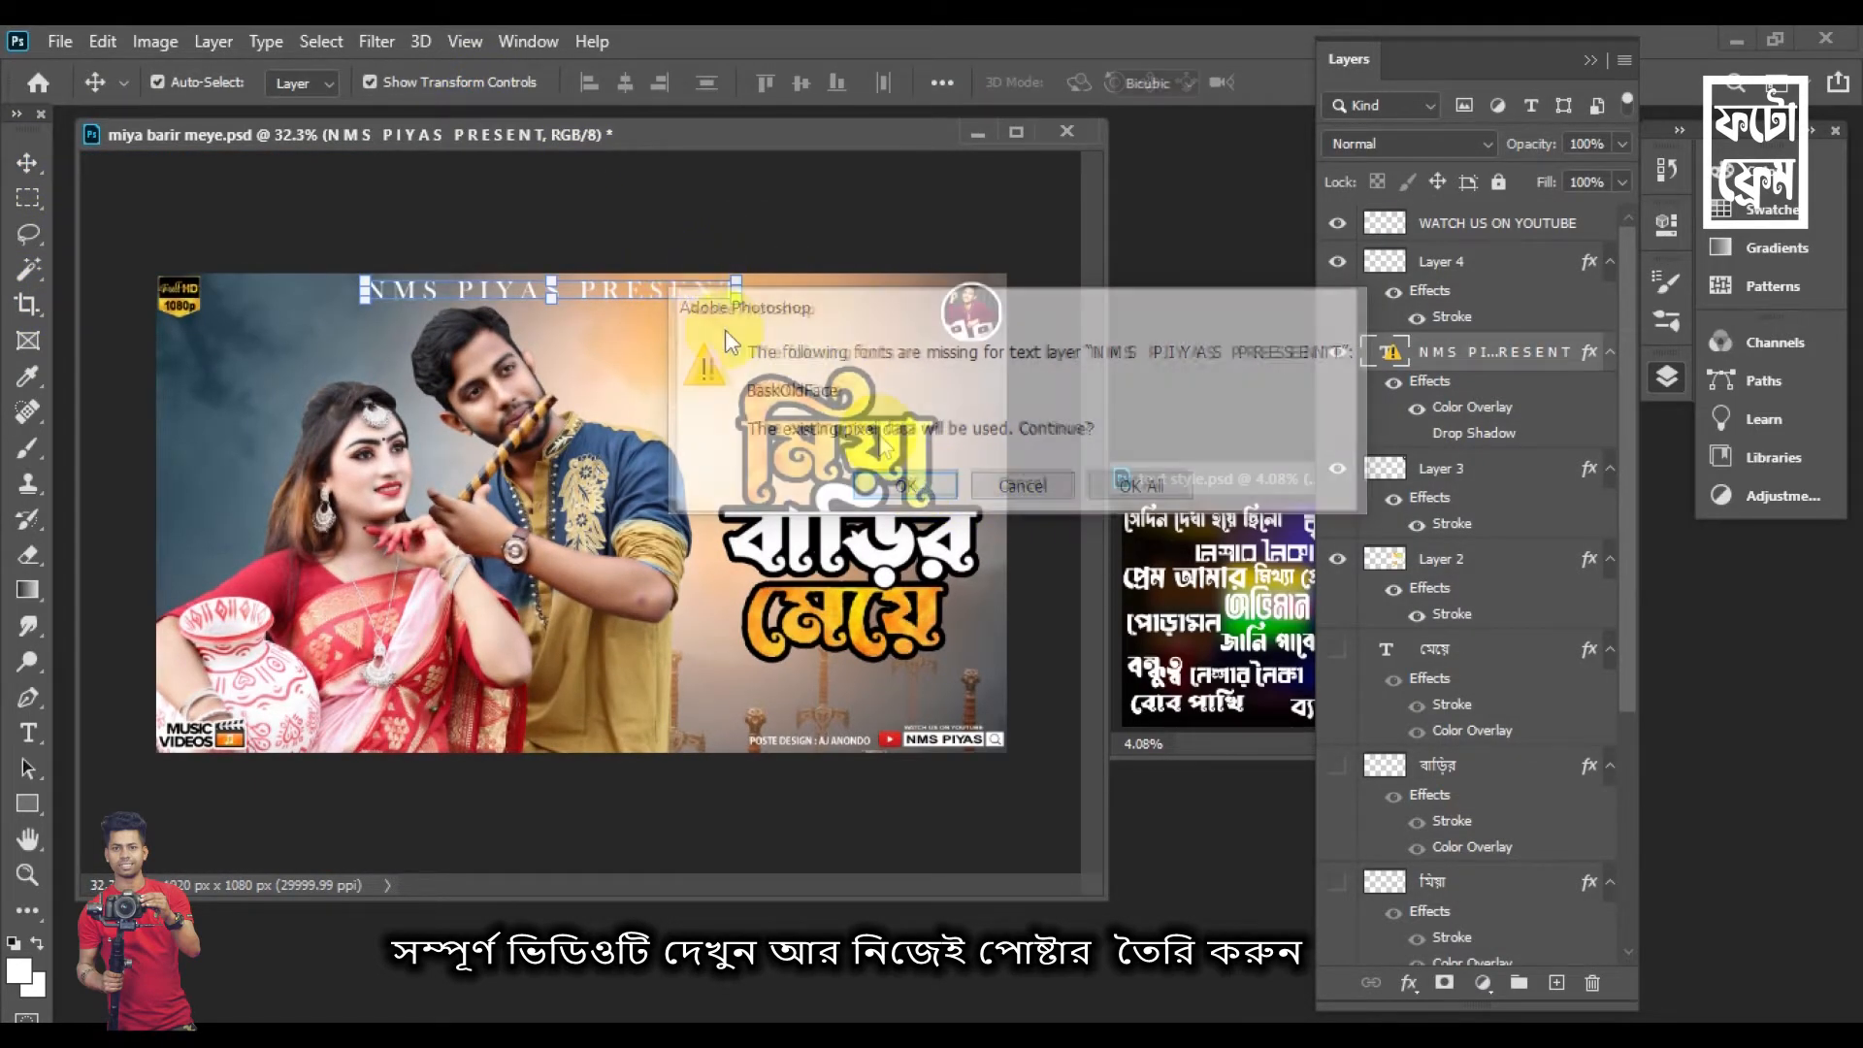
drag(738, 279, 629, 270)
click(490, 86)
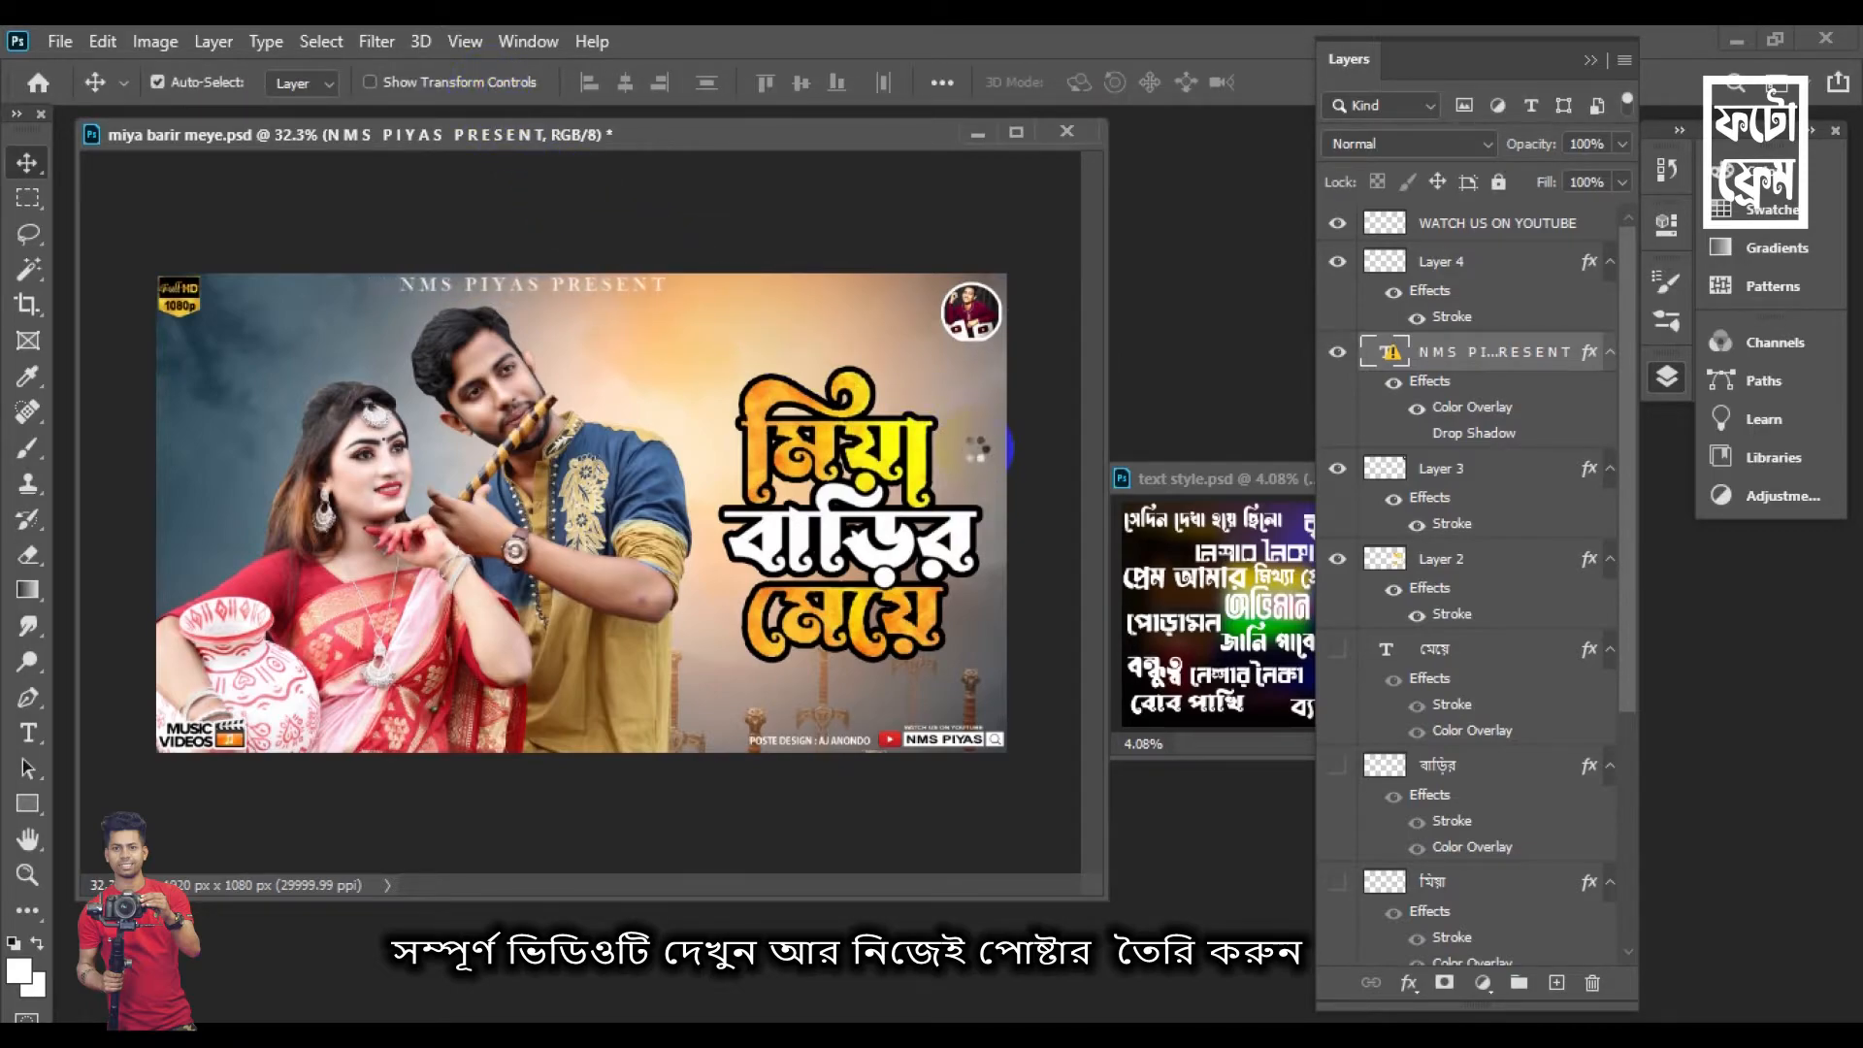
Change the presenter title's Color Overlay to black
double_click(1469, 389)
click(927, 585)
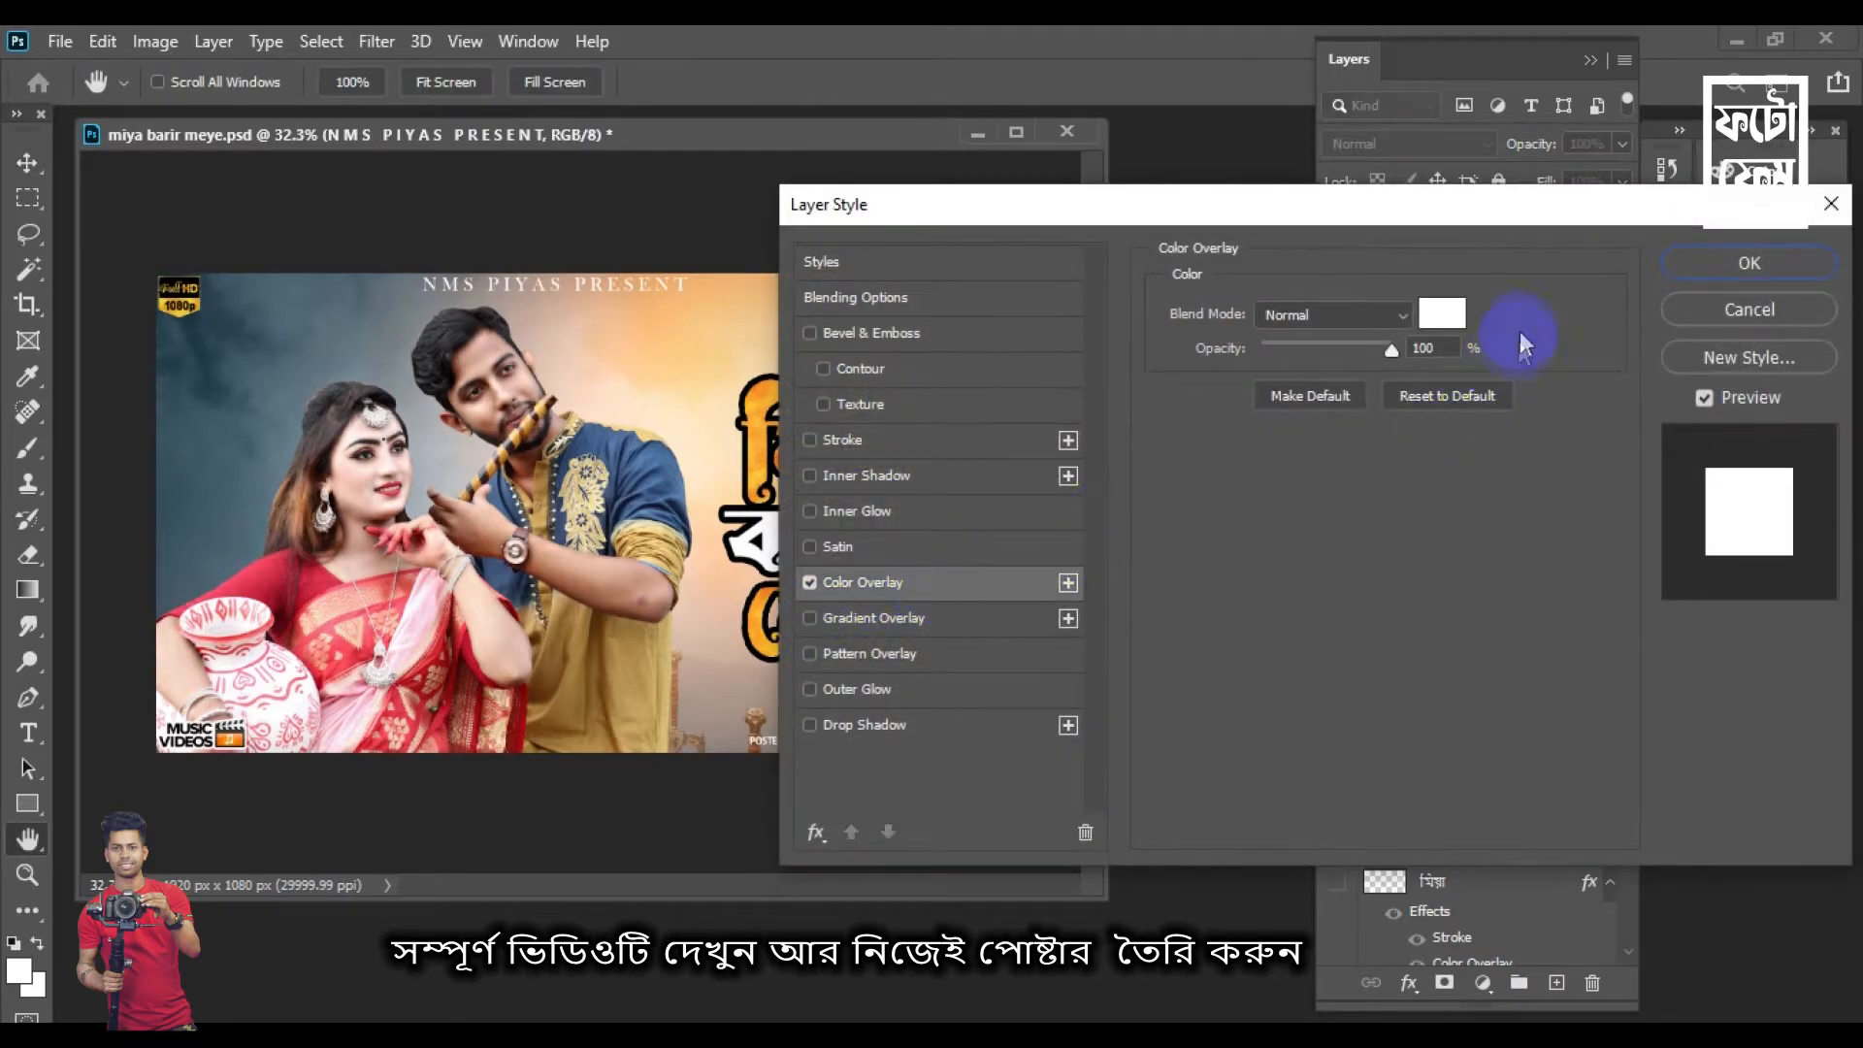
click(1442, 312)
drag(1446, 574, 1526, 666)
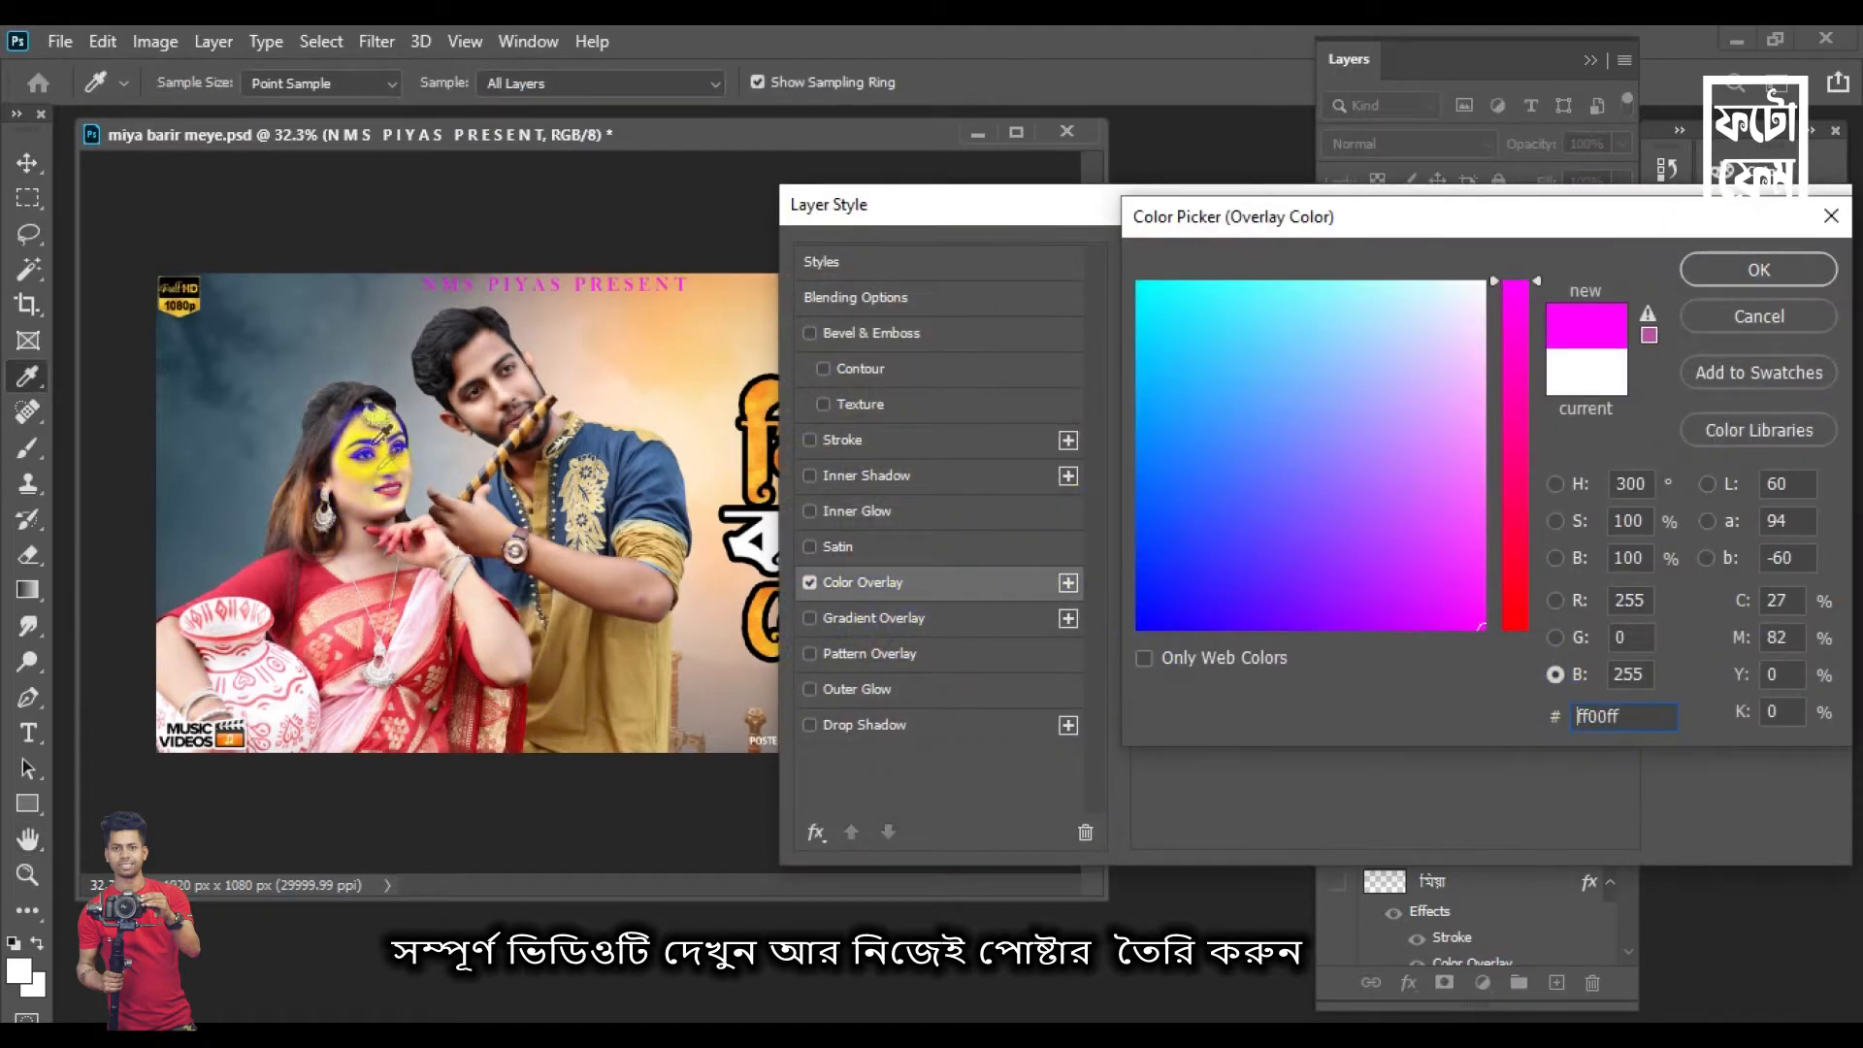
click(331, 417)
drag(1138, 627, 1090, 657)
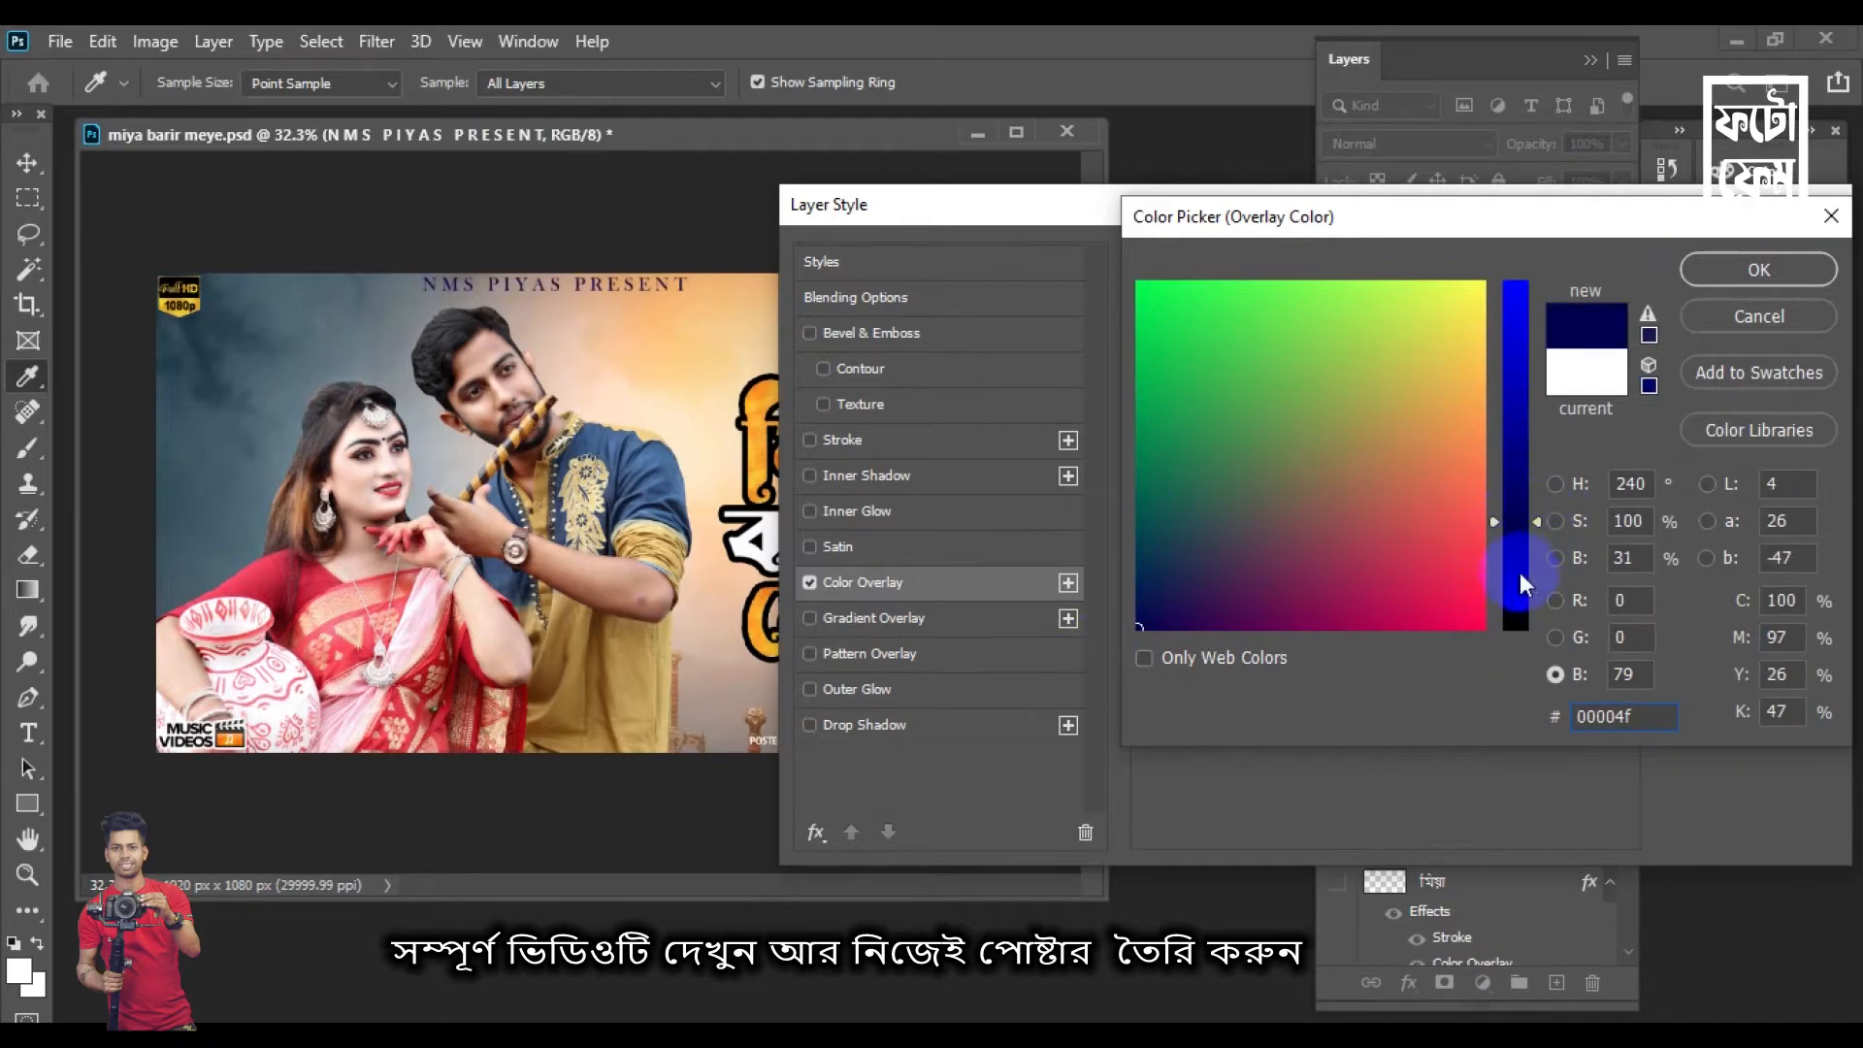
drag(1521, 585, 1522, 641)
key(Return)
key(Return)
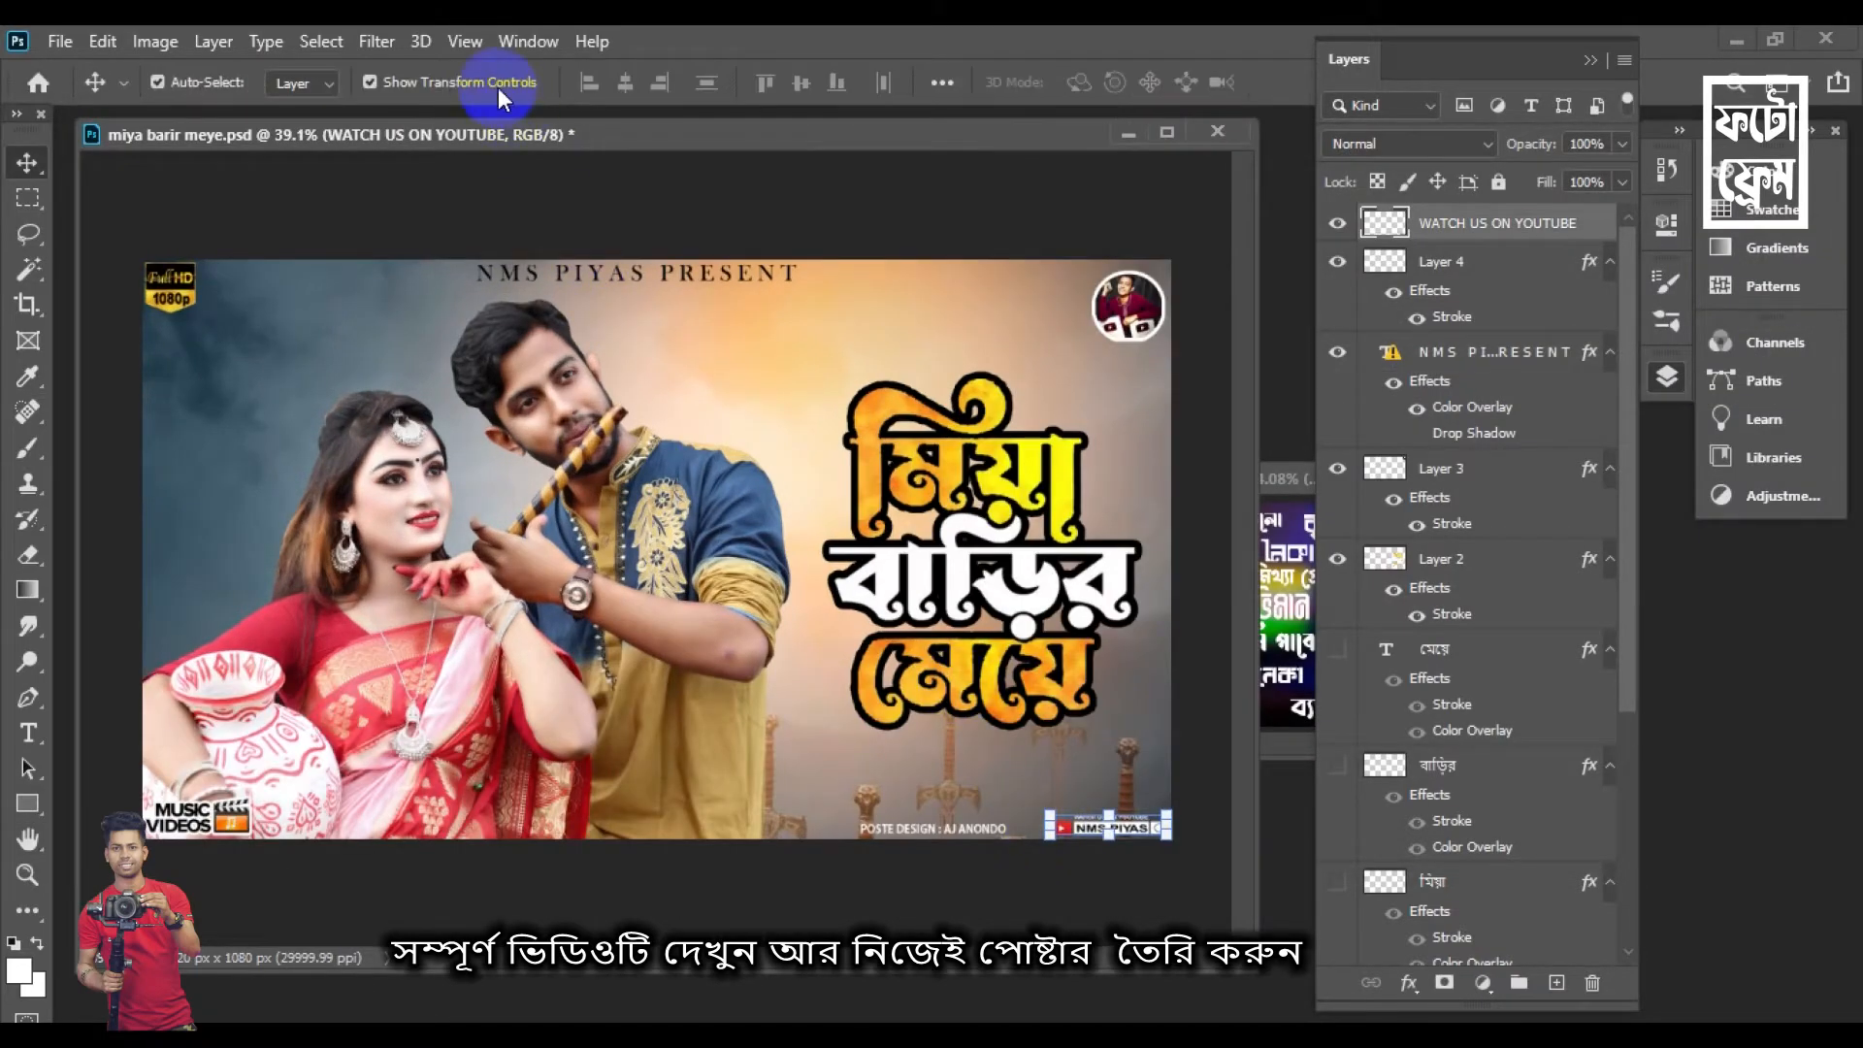
Scale down the poster designer credit and place it right beside the YouTube badge
click(495, 87)
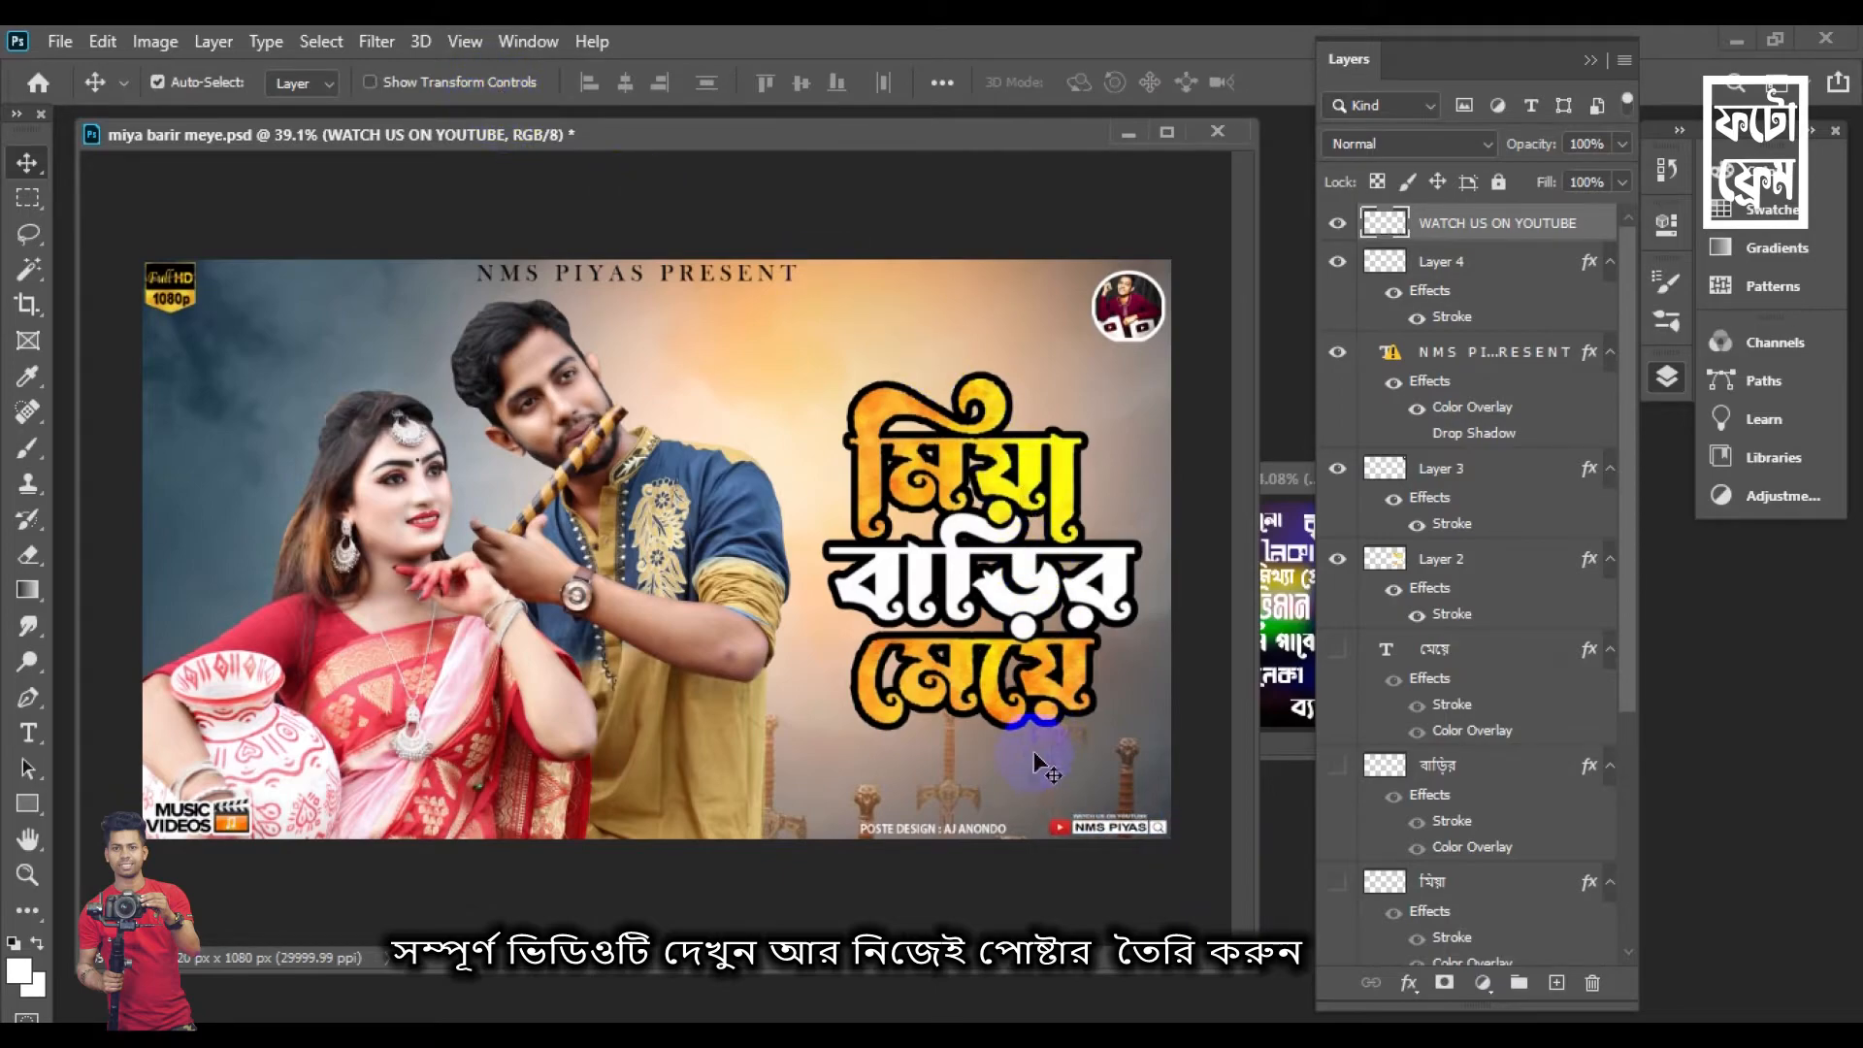
click(994, 832)
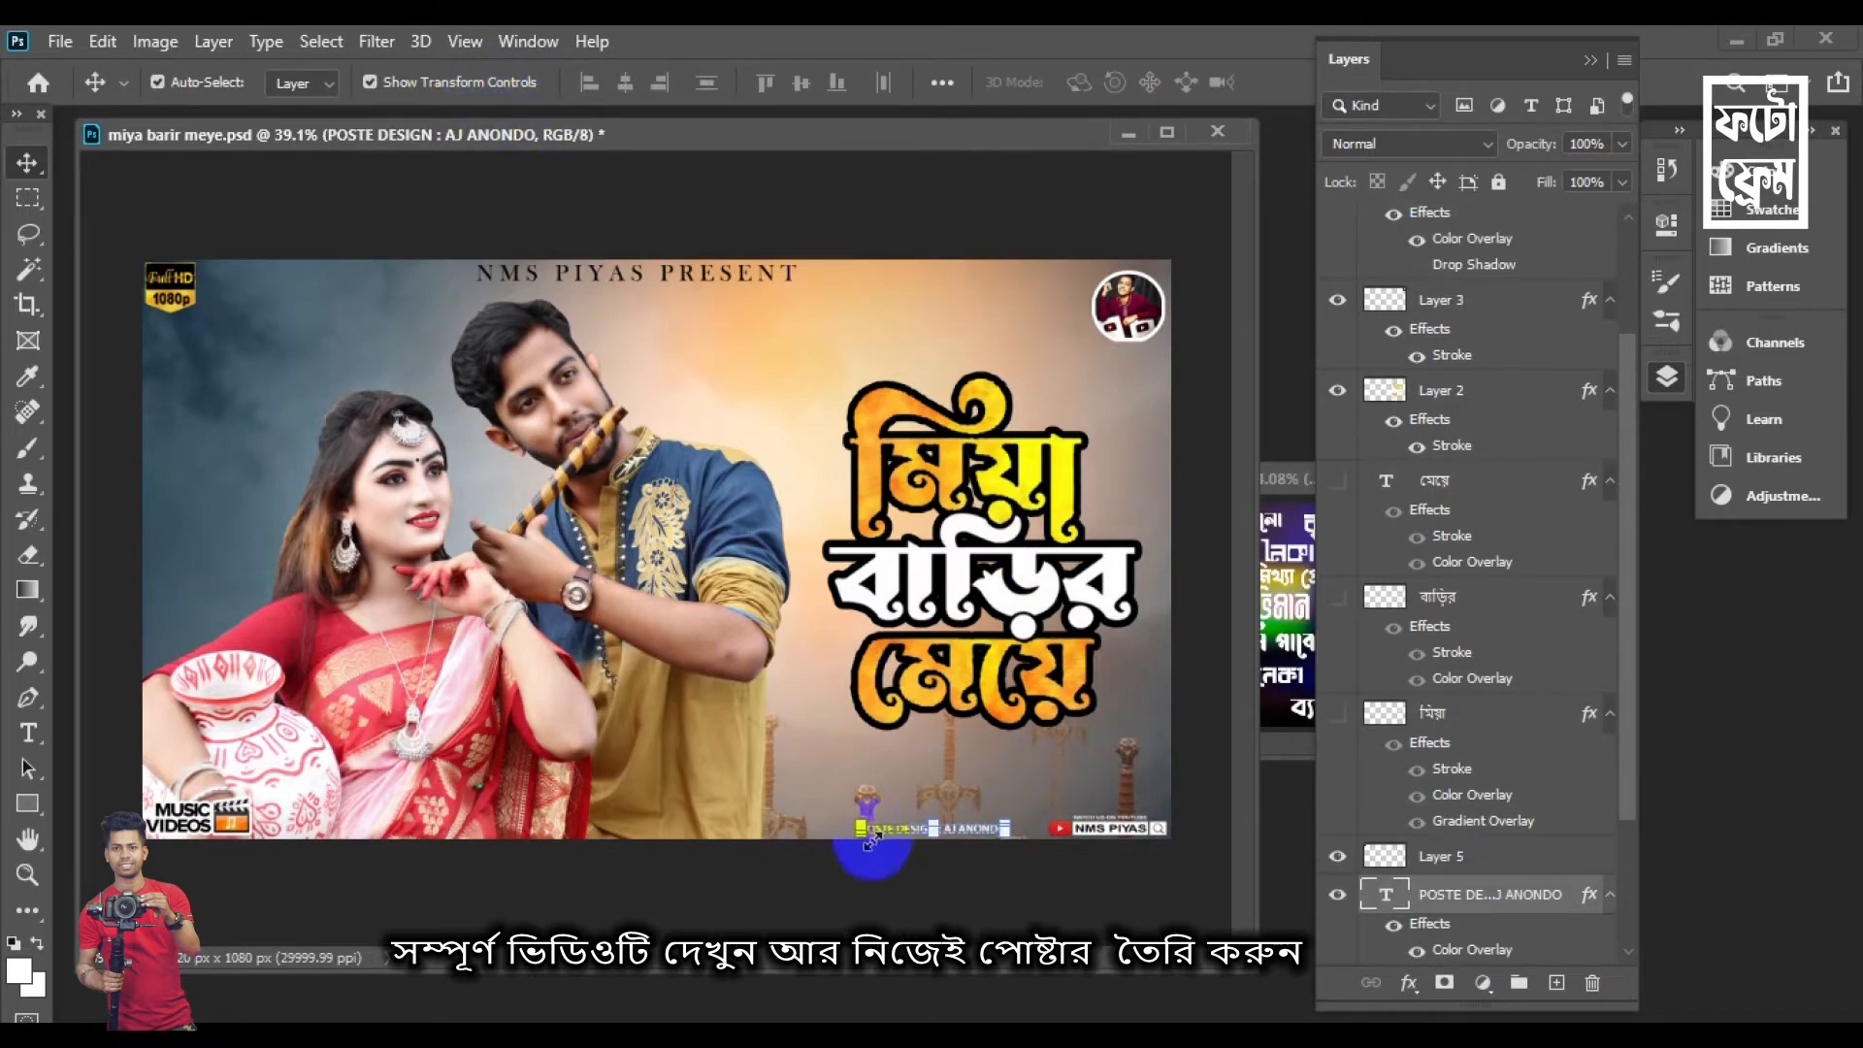
drag(865, 820, 883, 824)
key(Return)
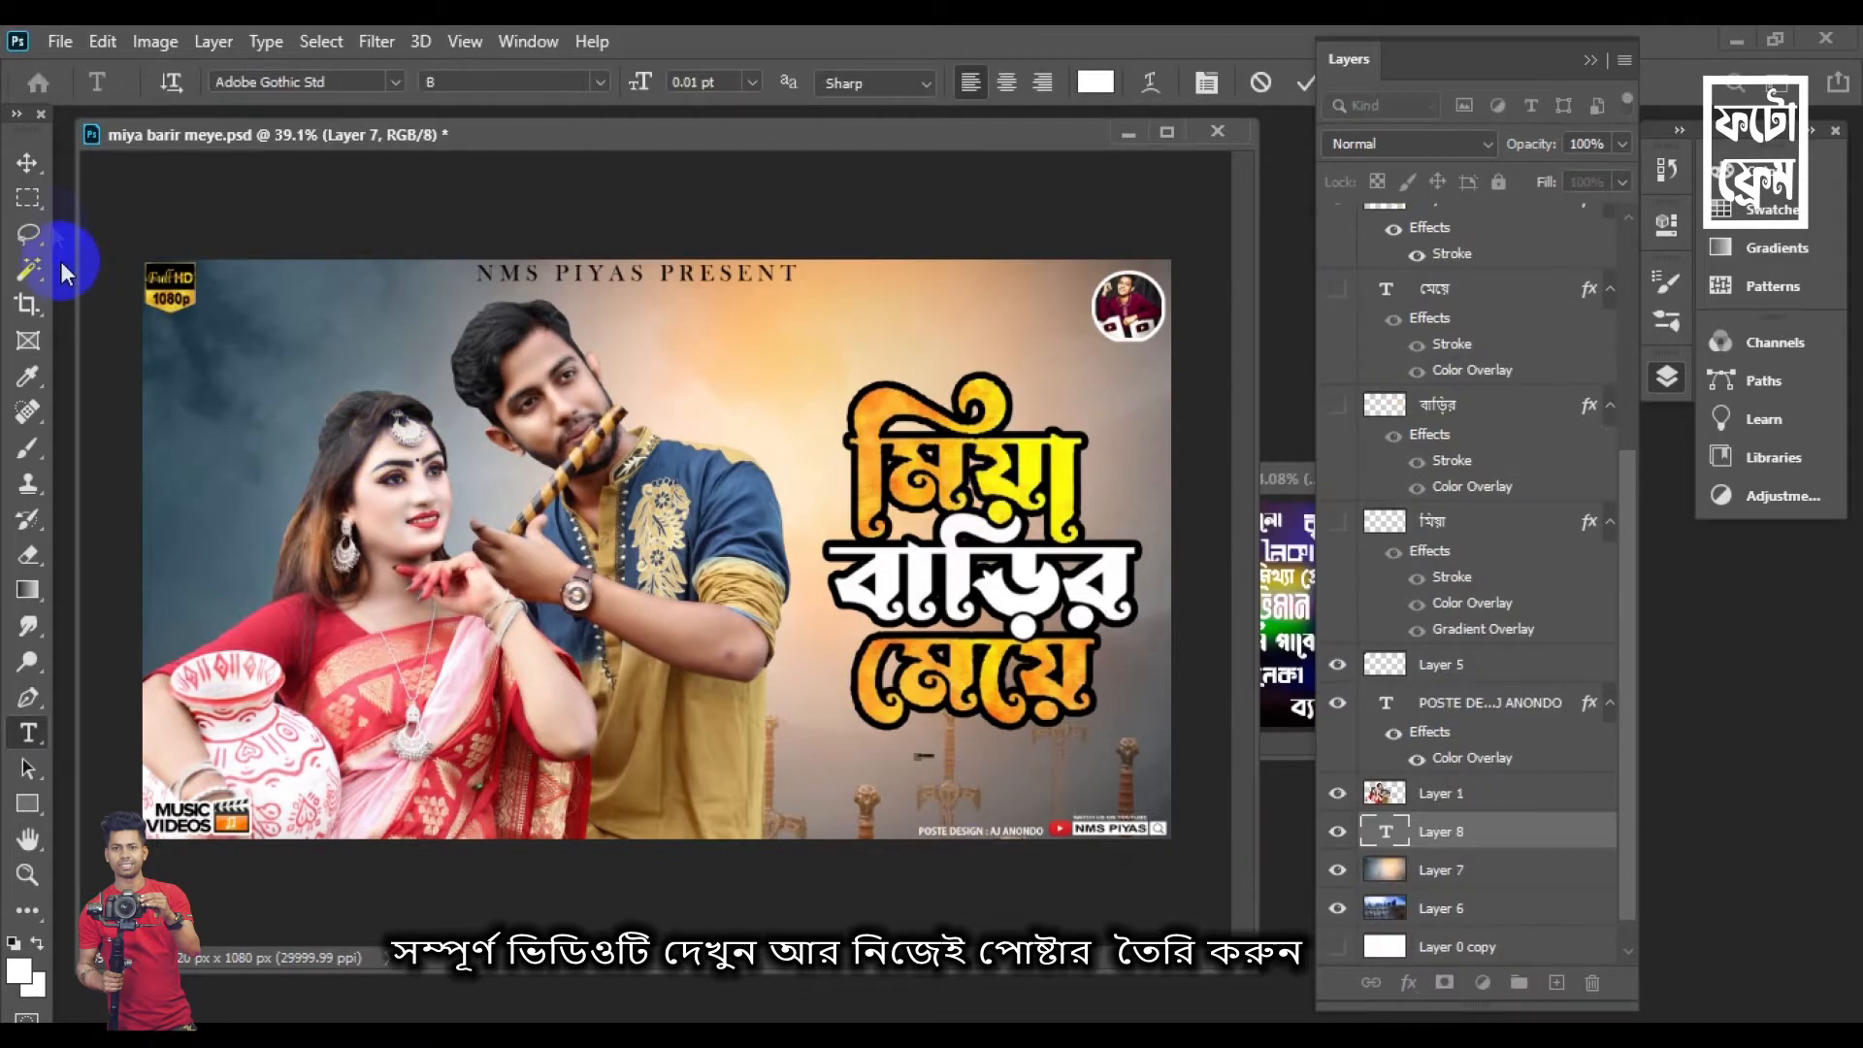
Enlarge the new placeholder text beneath the song title and replace it with "CAST :" followed by the two performers' names
click(27, 162)
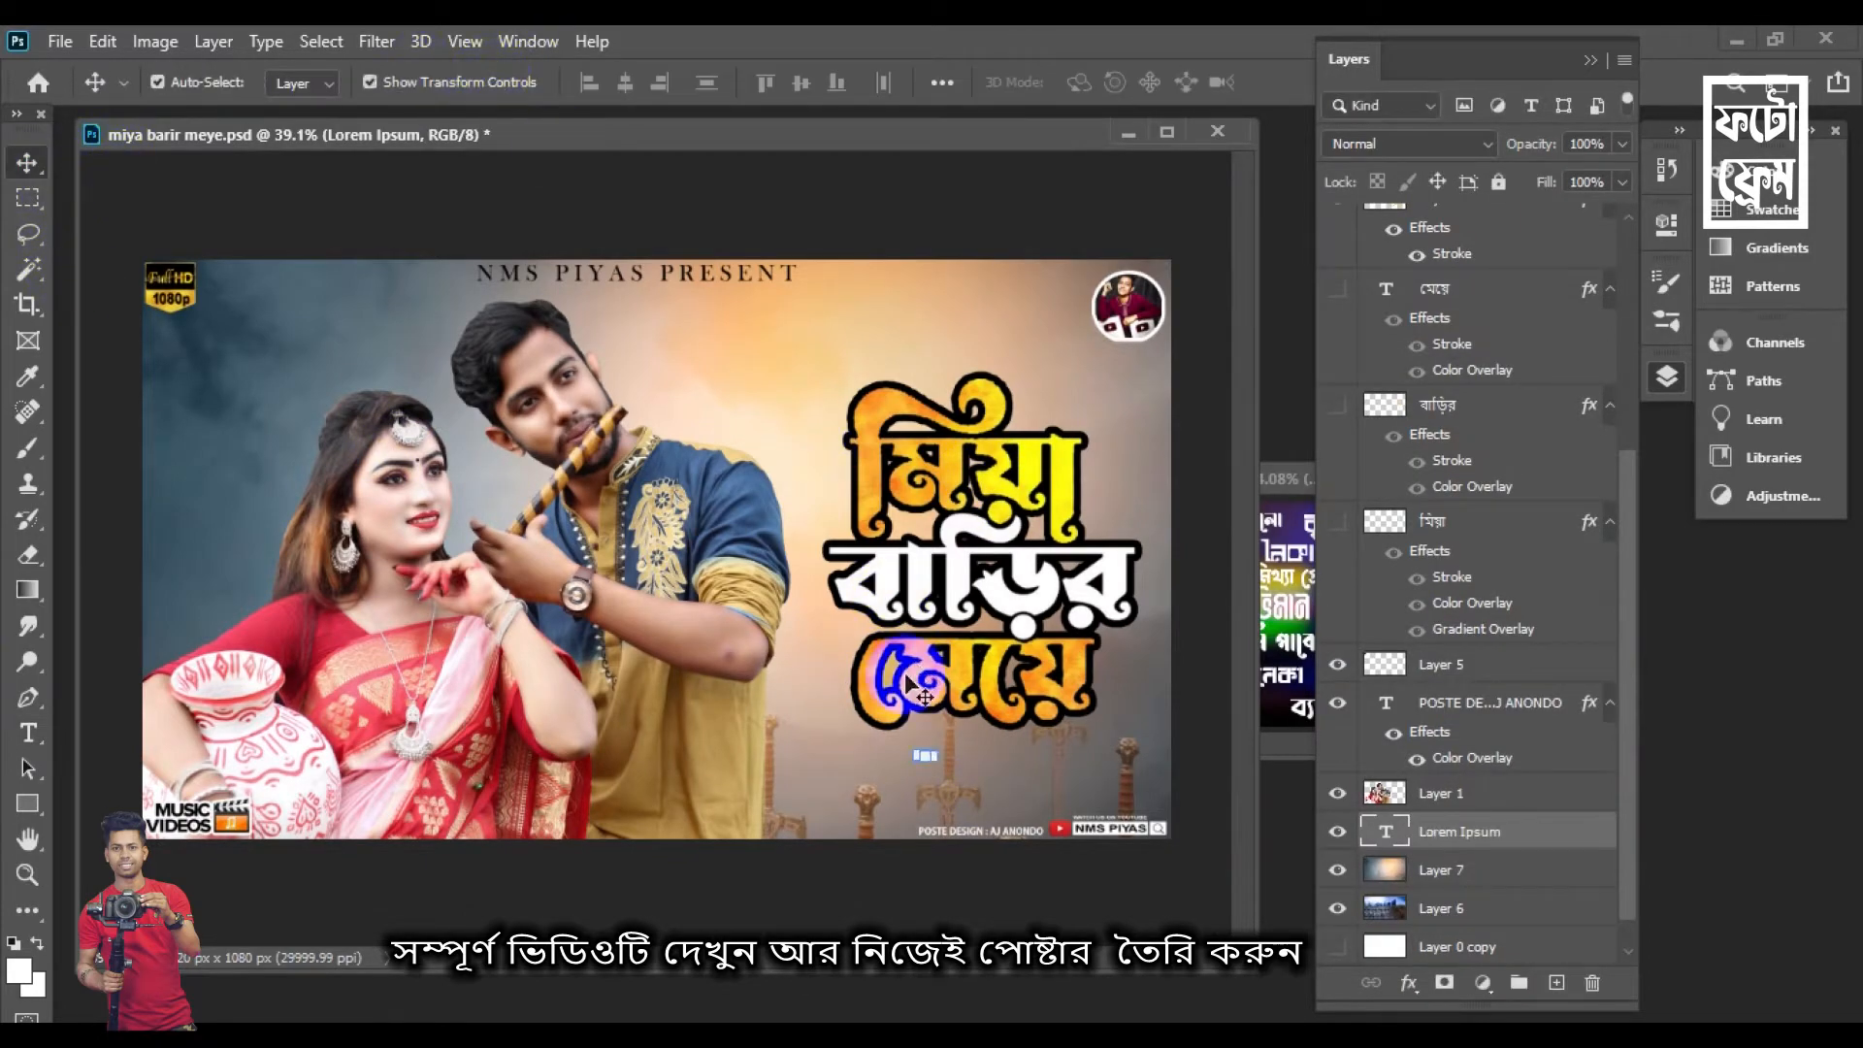
drag(916, 747, 949, 771)
click(28, 732)
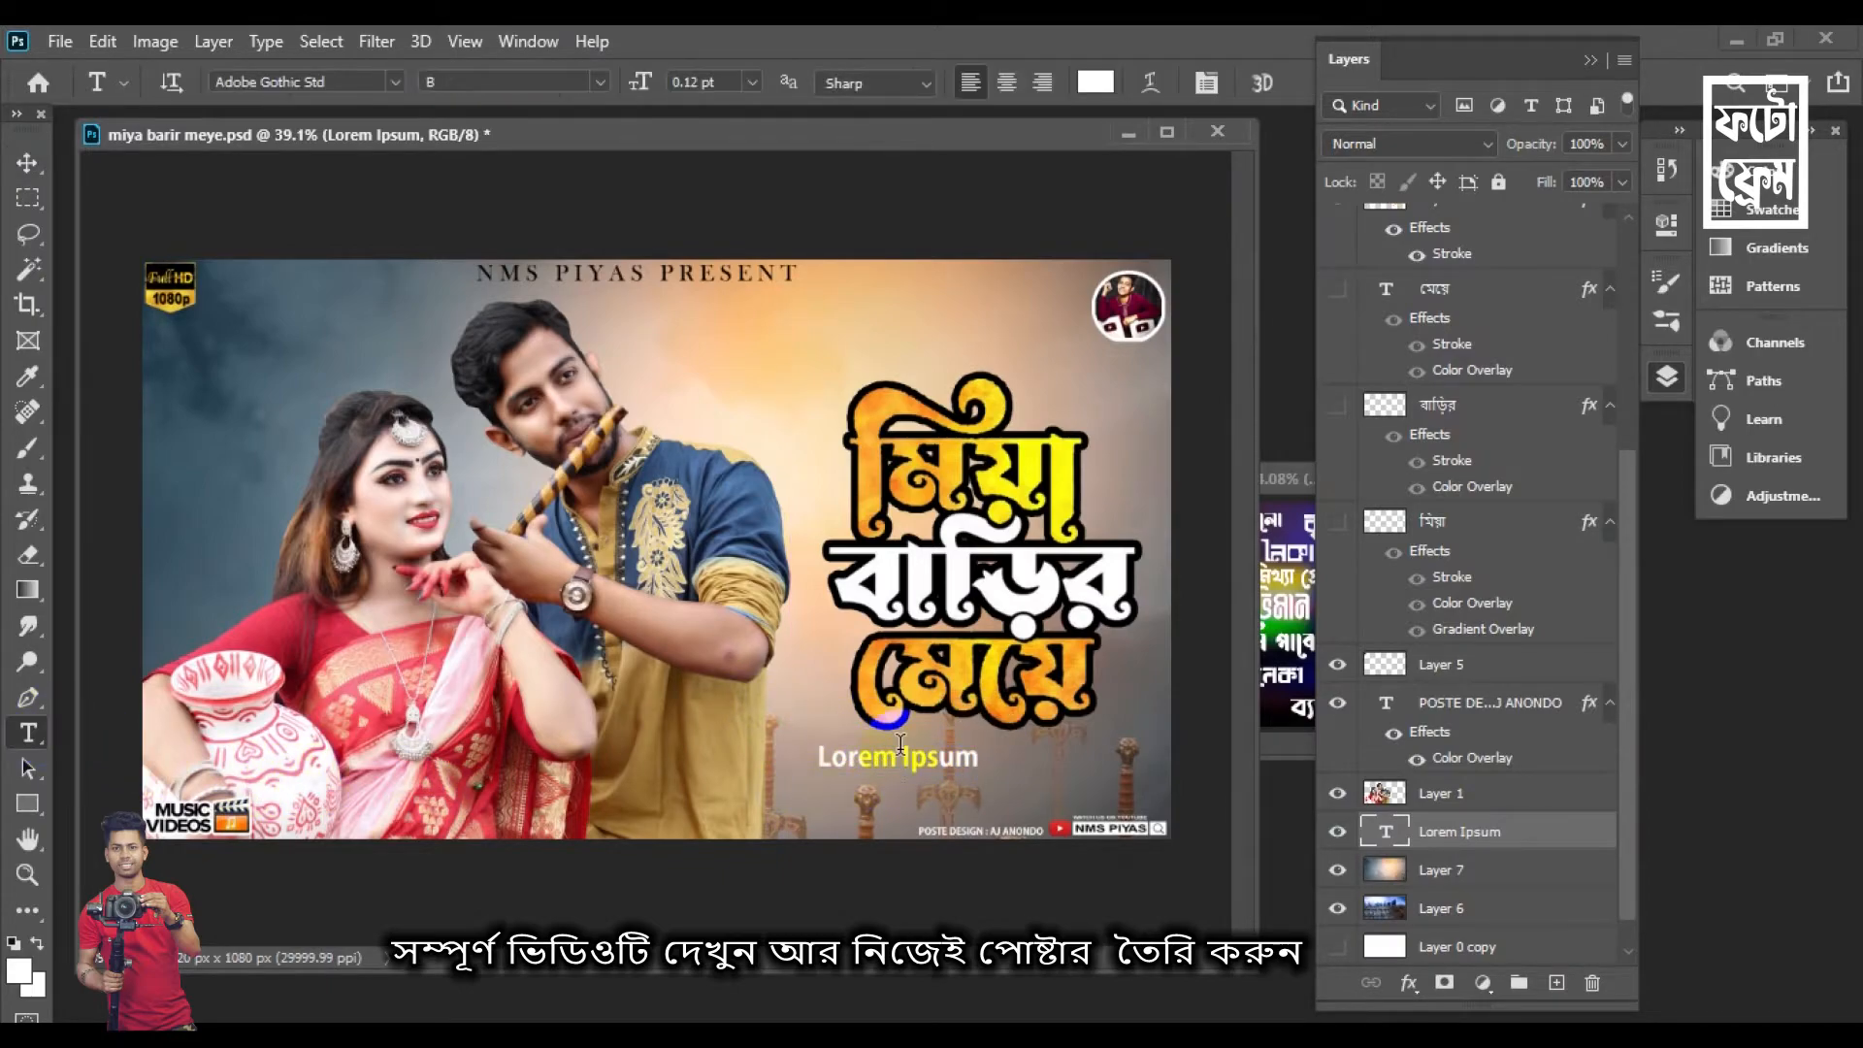
text(CAST : NMS PIYAS & PRIYANK)
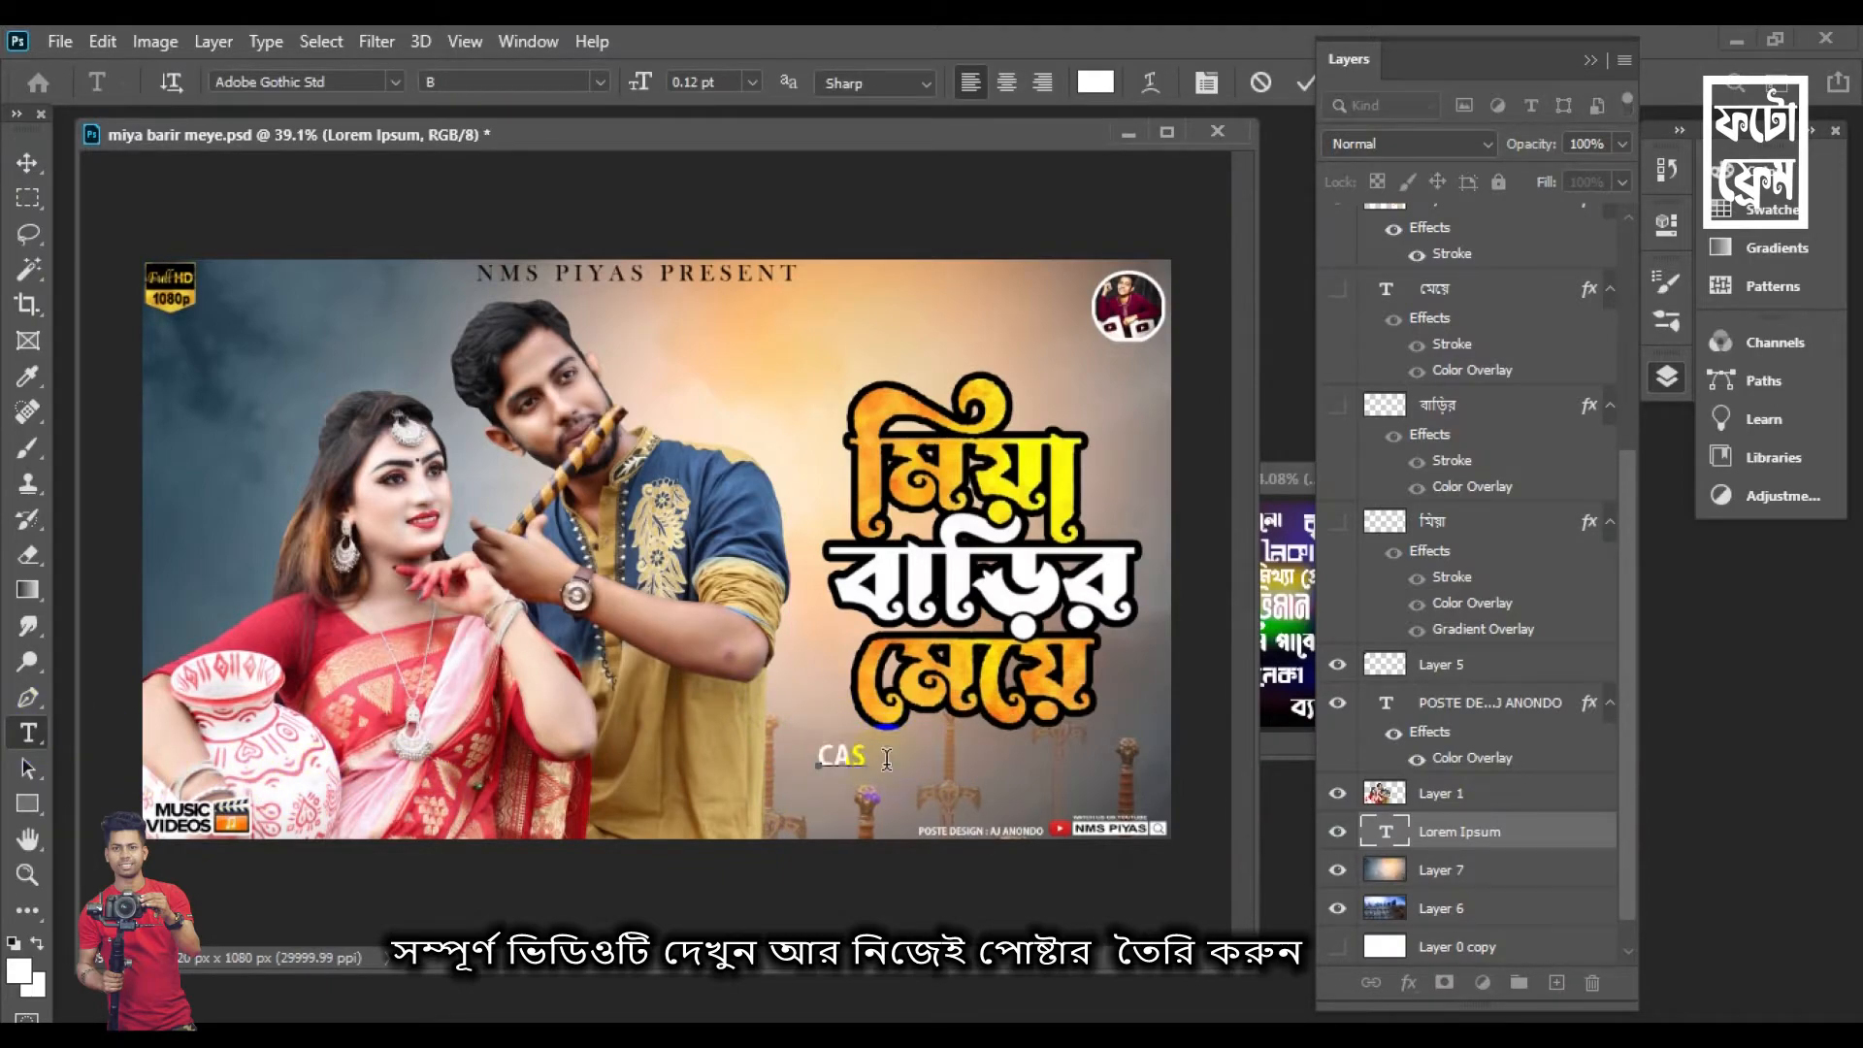
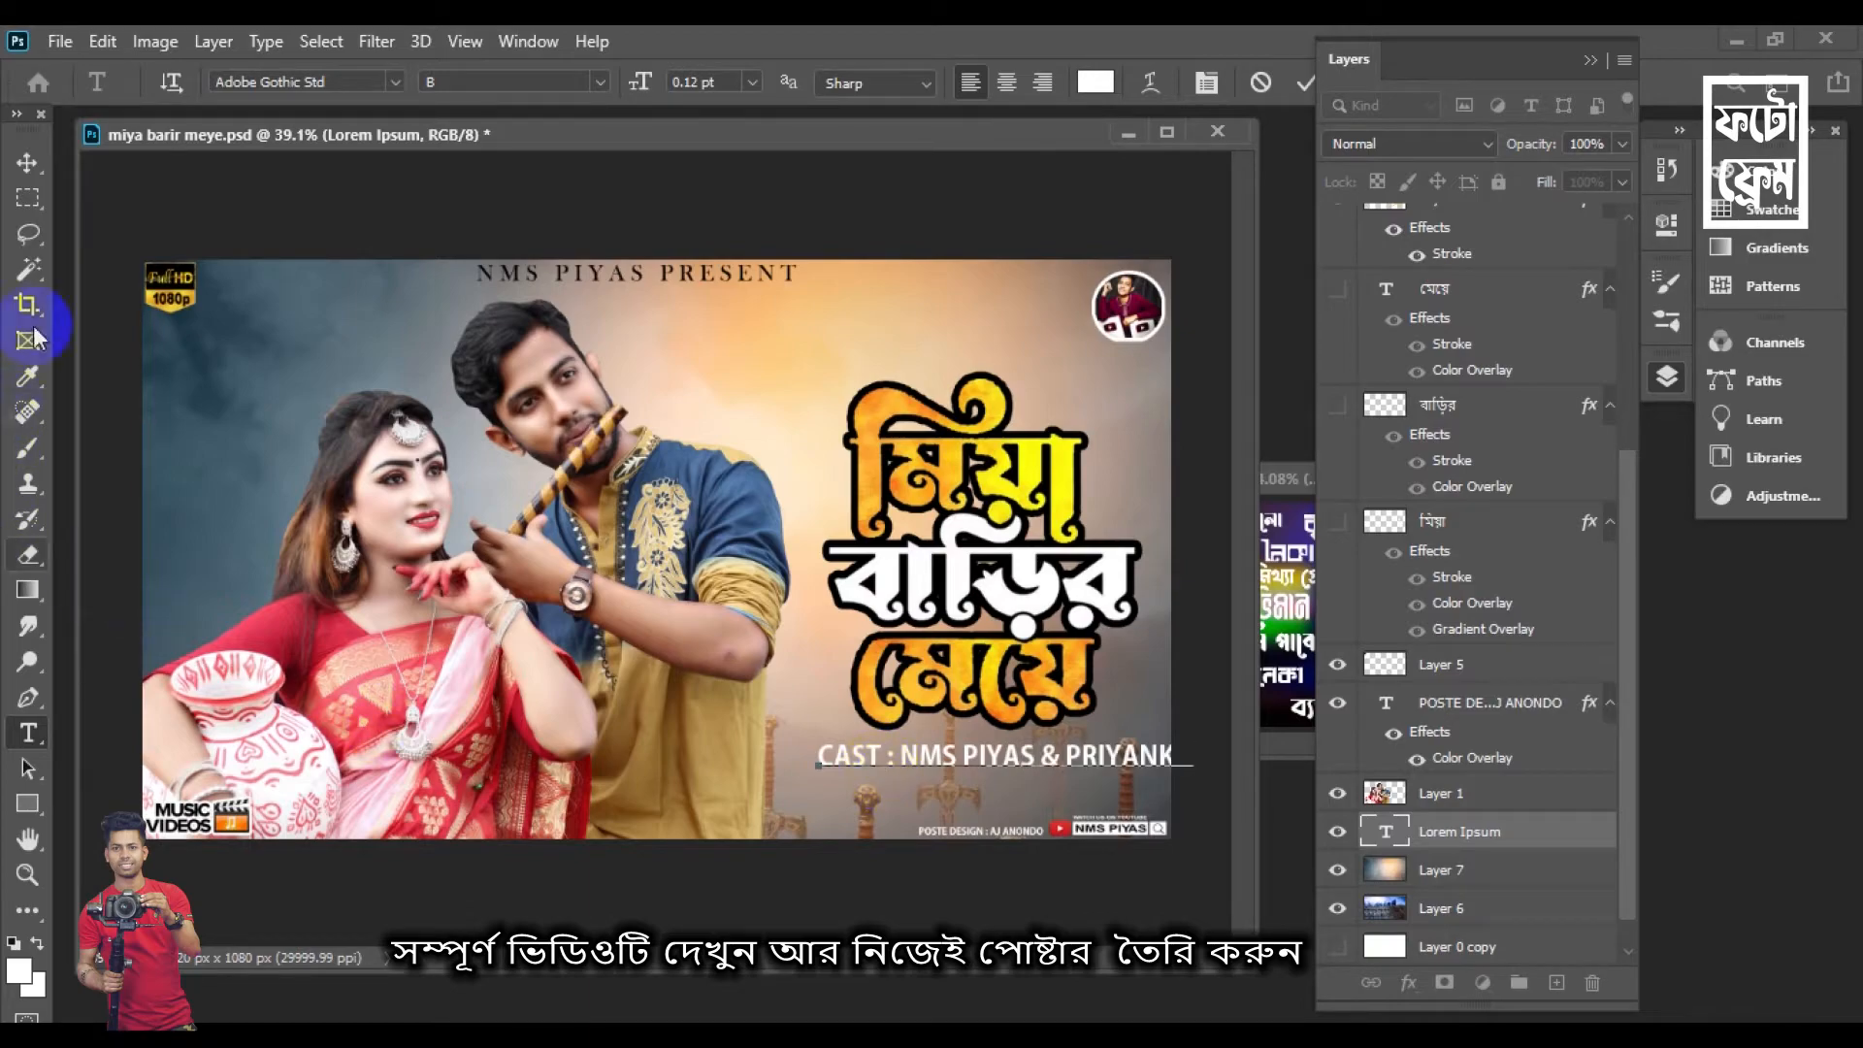
Scale the cast line down slightly and nudge it to the right beneath the song title
click(27, 162)
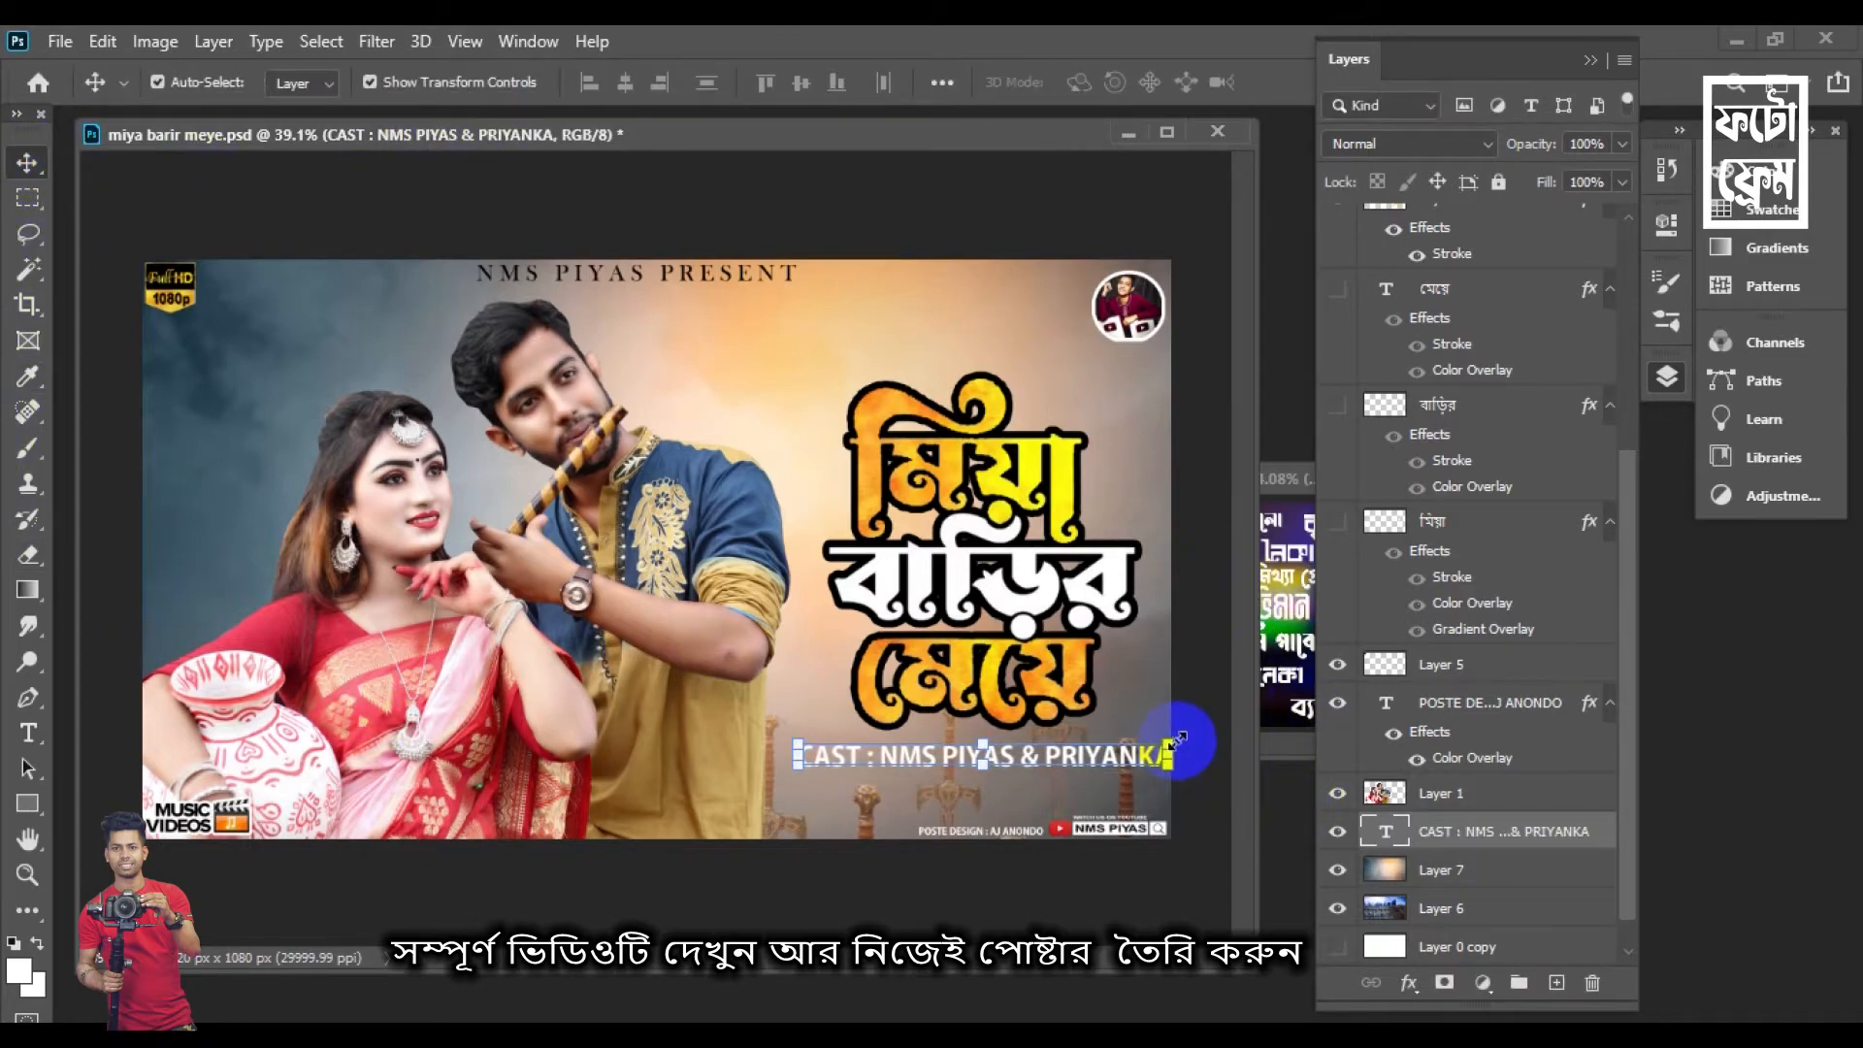
drag(1177, 742, 1125, 749)
key(Return)
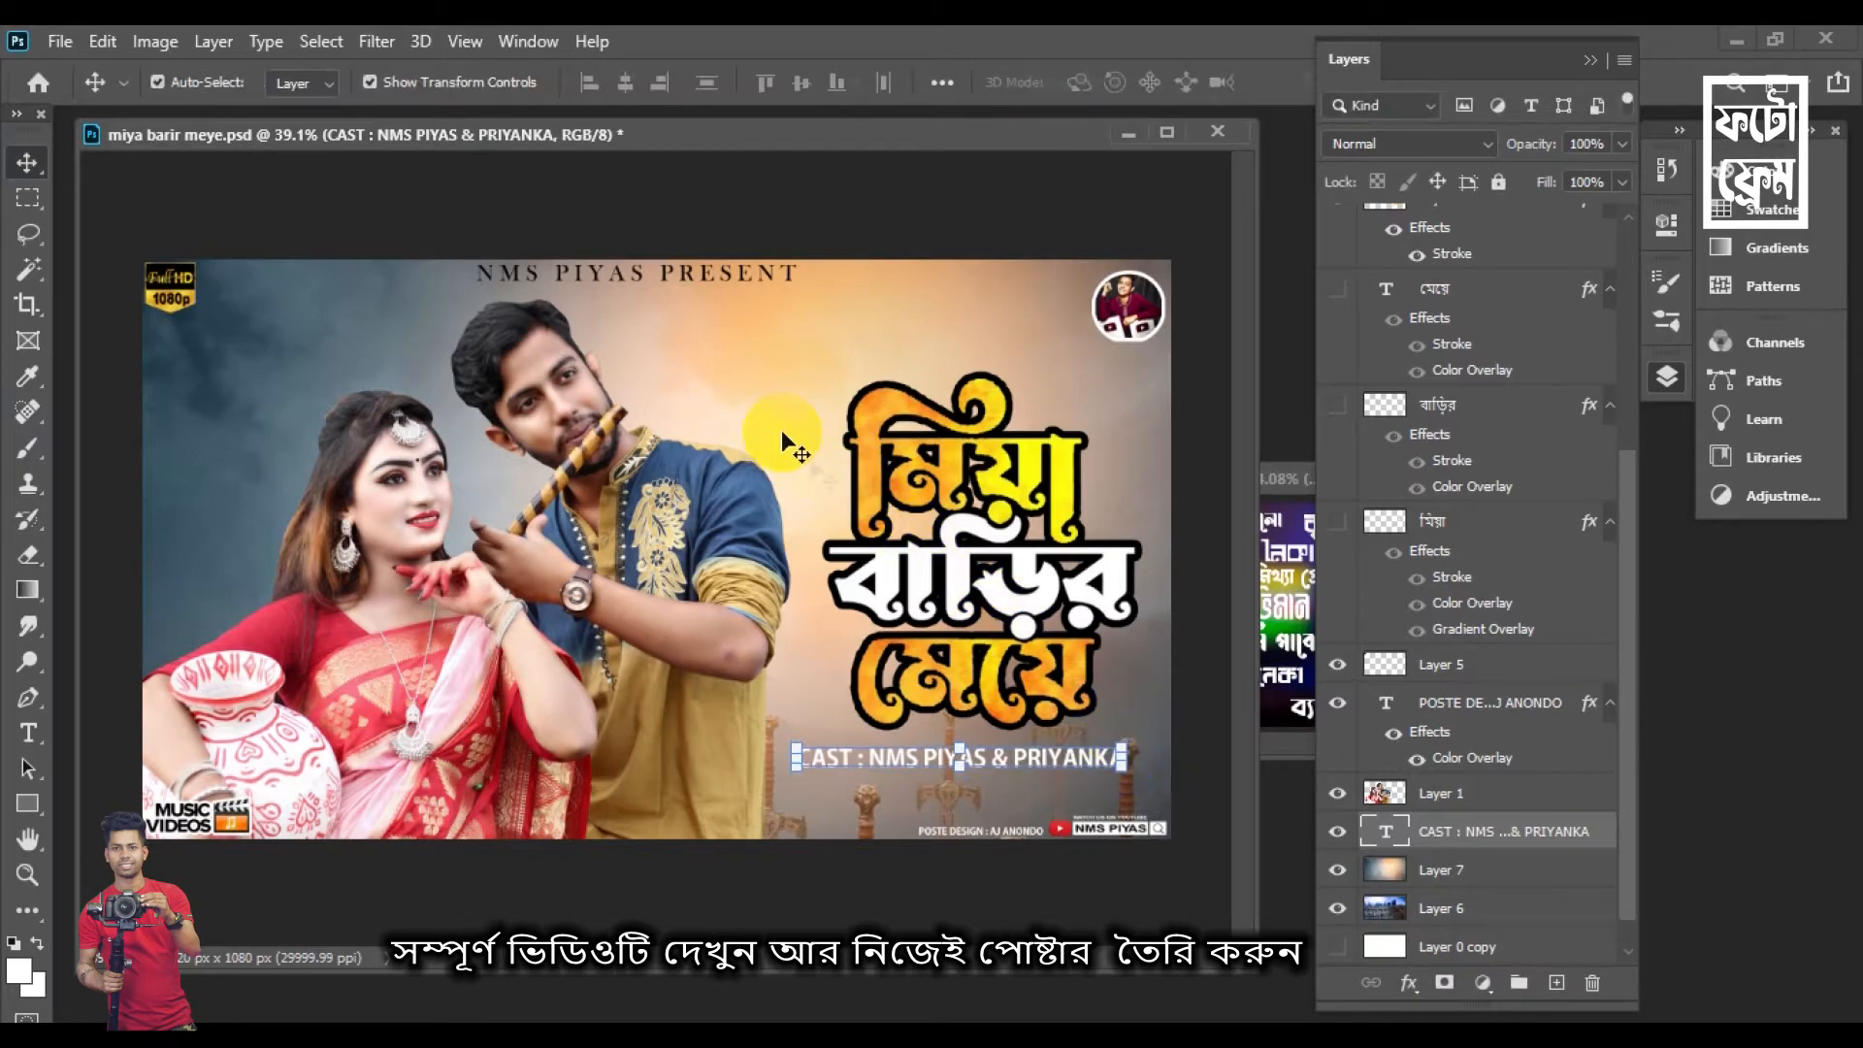
click(472, 85)
key(shift+Right)
key(shift+Right)
key(shift+Right)
key(shift+Right)
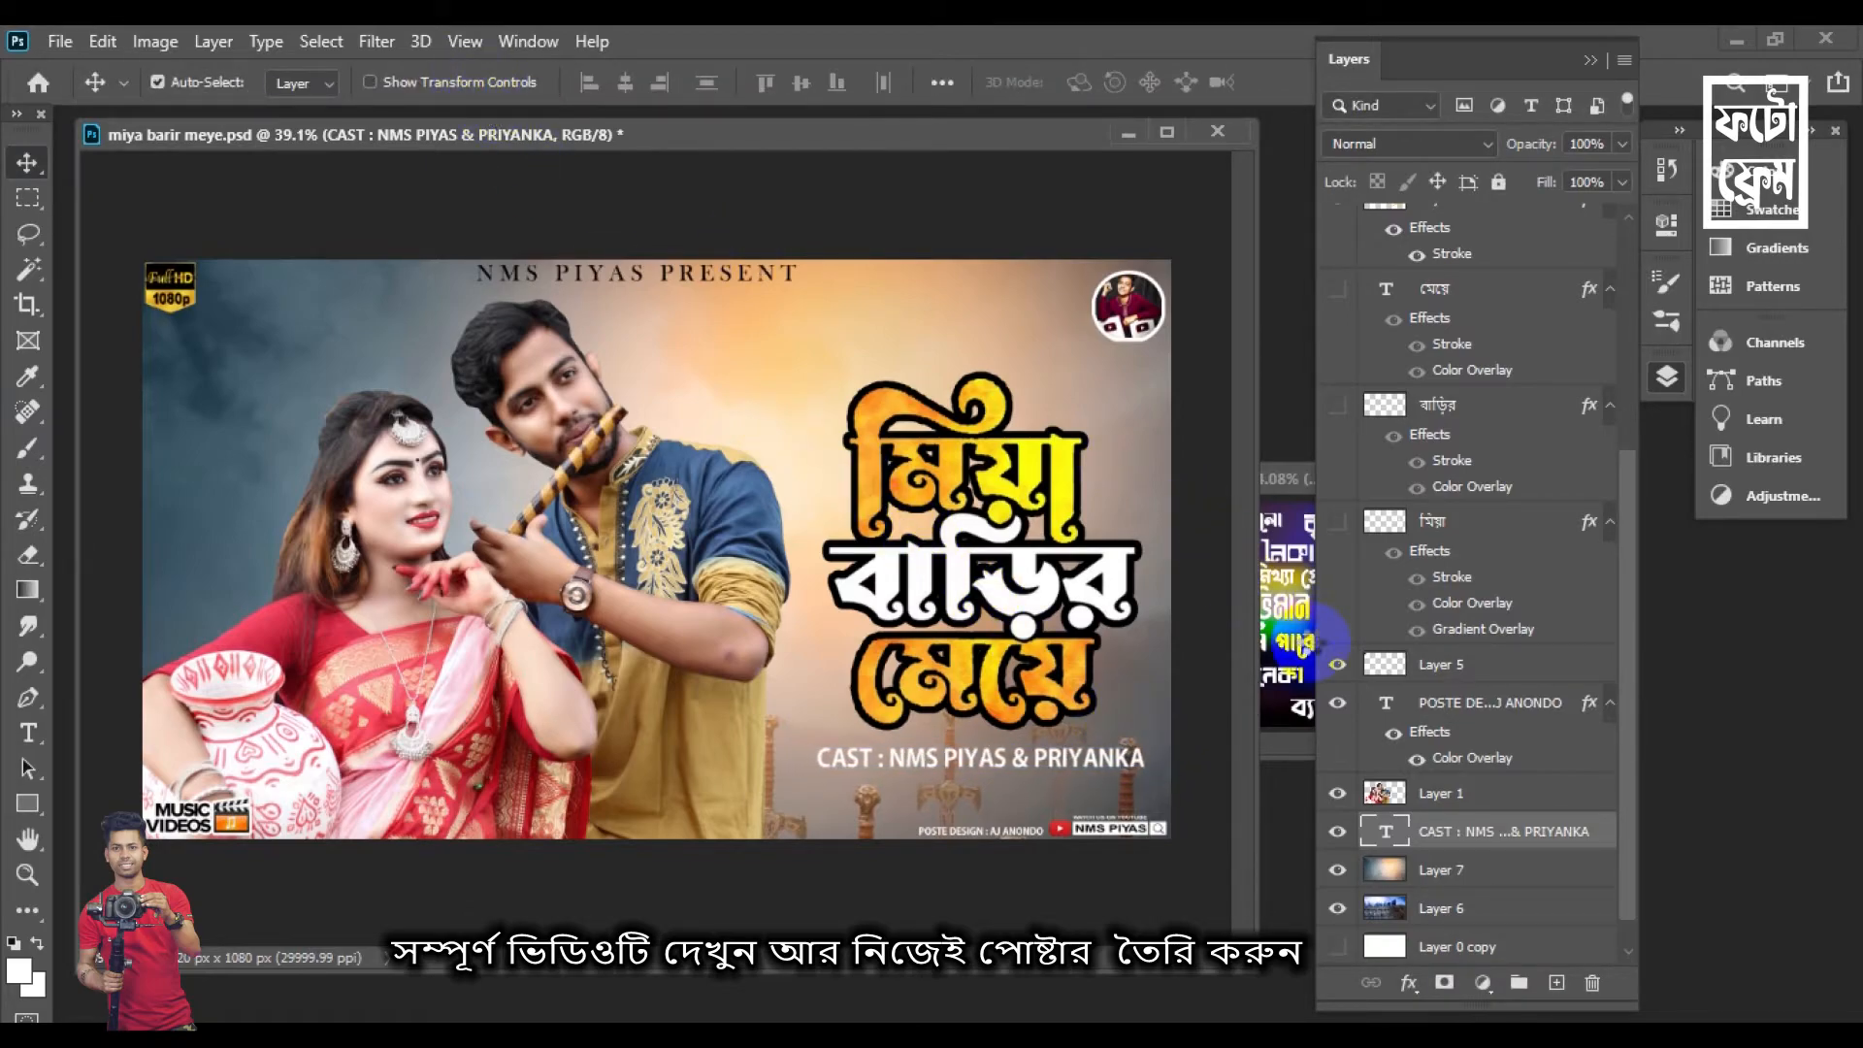
key(Right)
key(Right)
key(Right)
key(Right)
key(Right)
key(Right)
key(Right)
Draw a rectangle about 738 by 49 px over the cast line and move its layer directly beneath the cast text
click(22, 805)
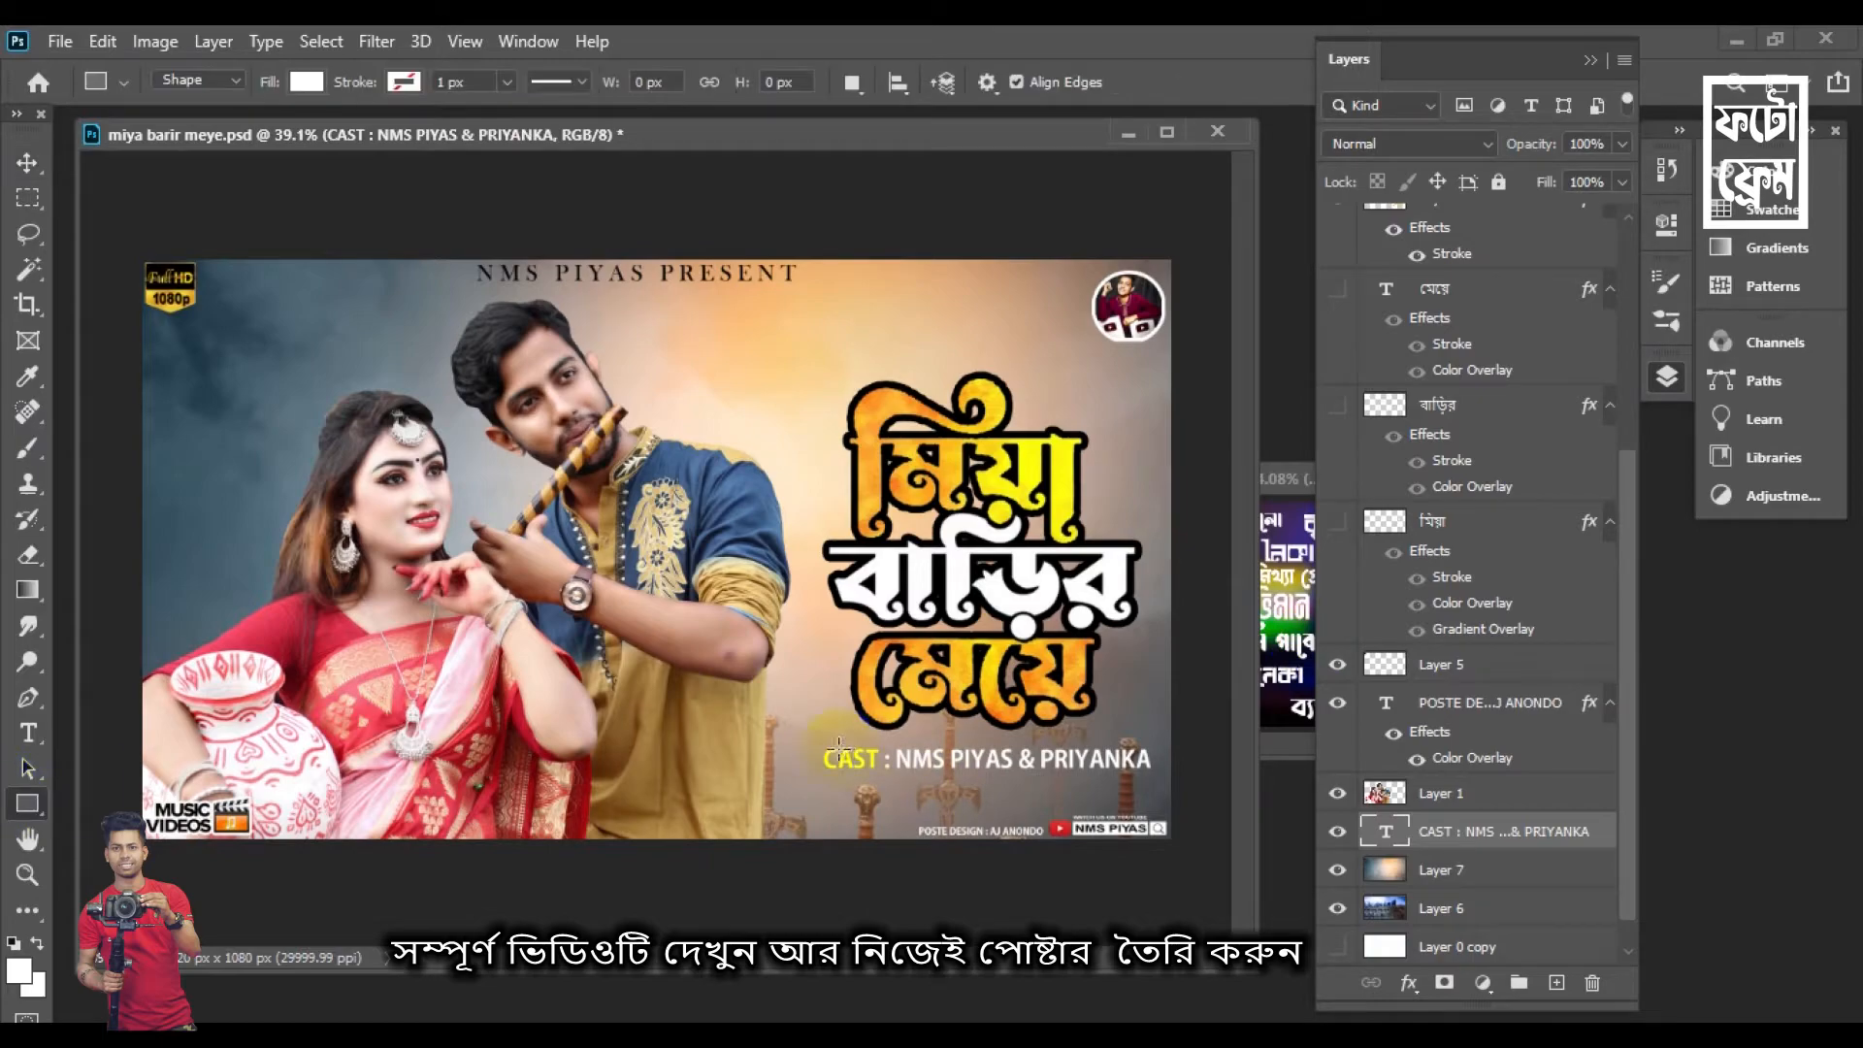
drag(803, 740, 1195, 763)
click(24, 167)
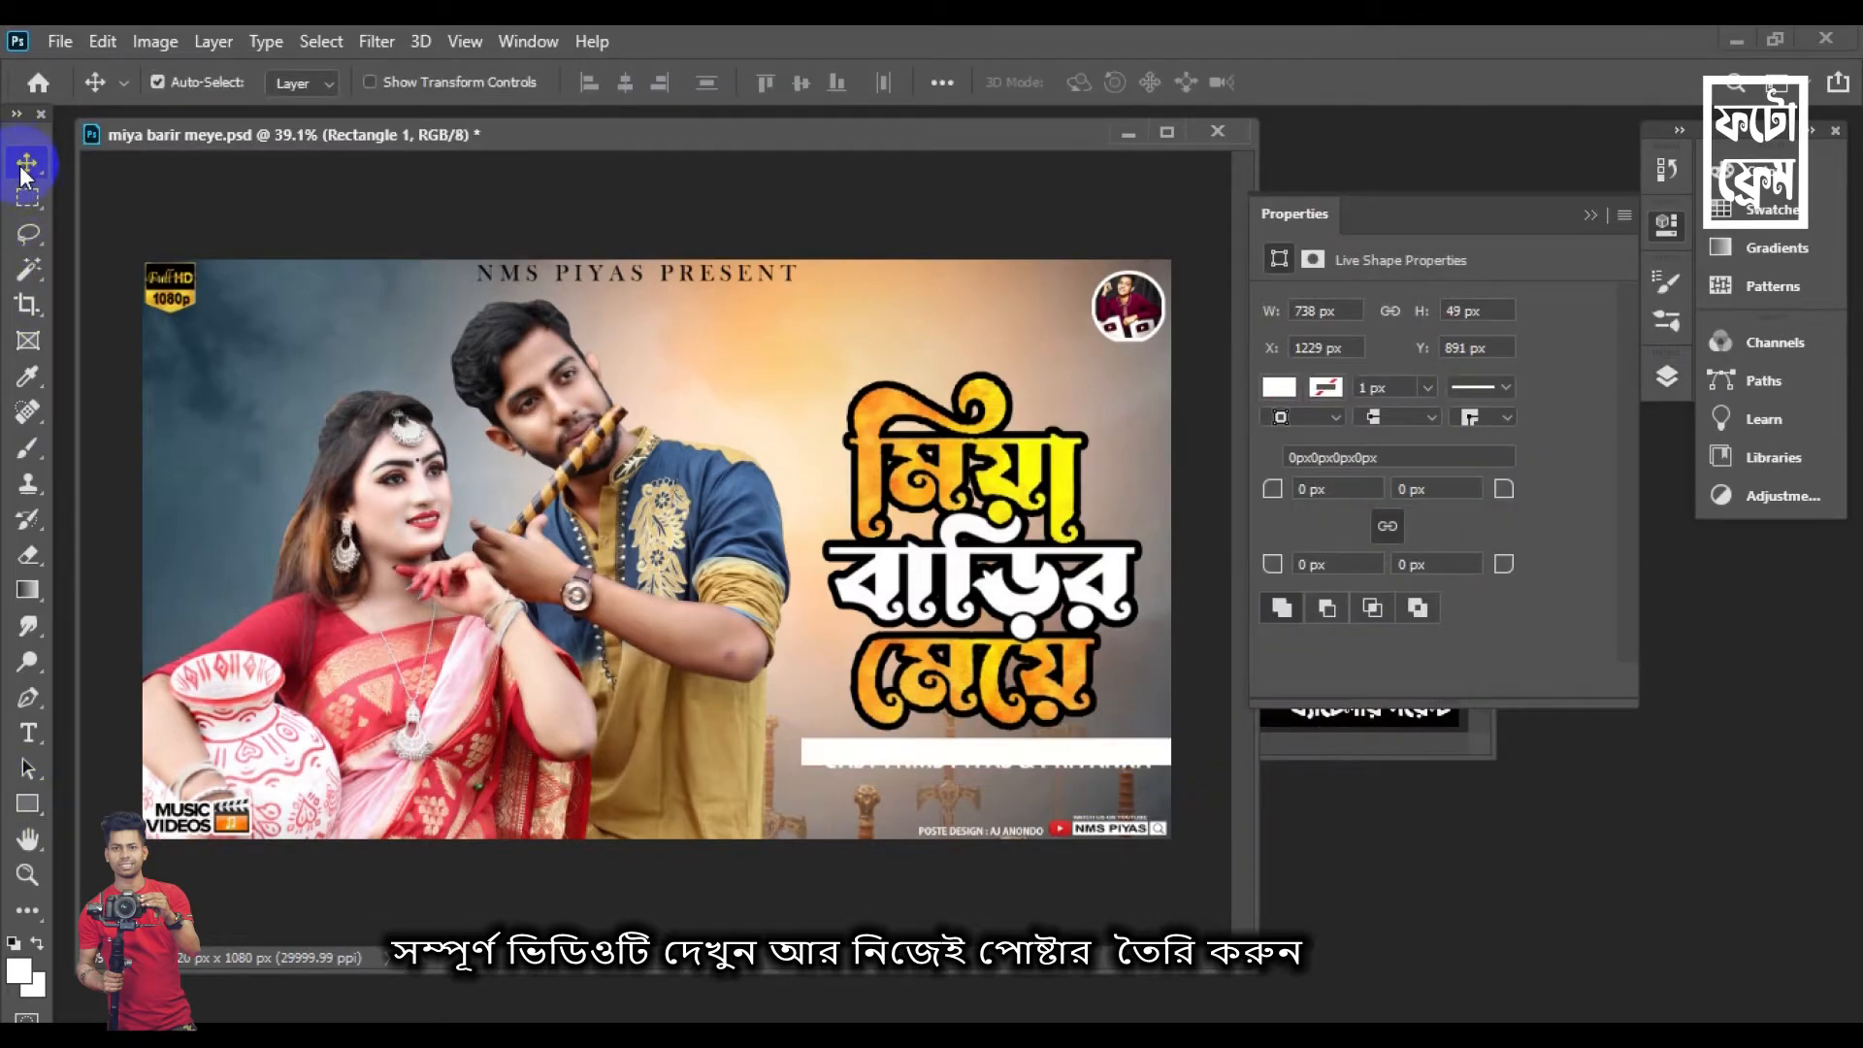
click(1595, 218)
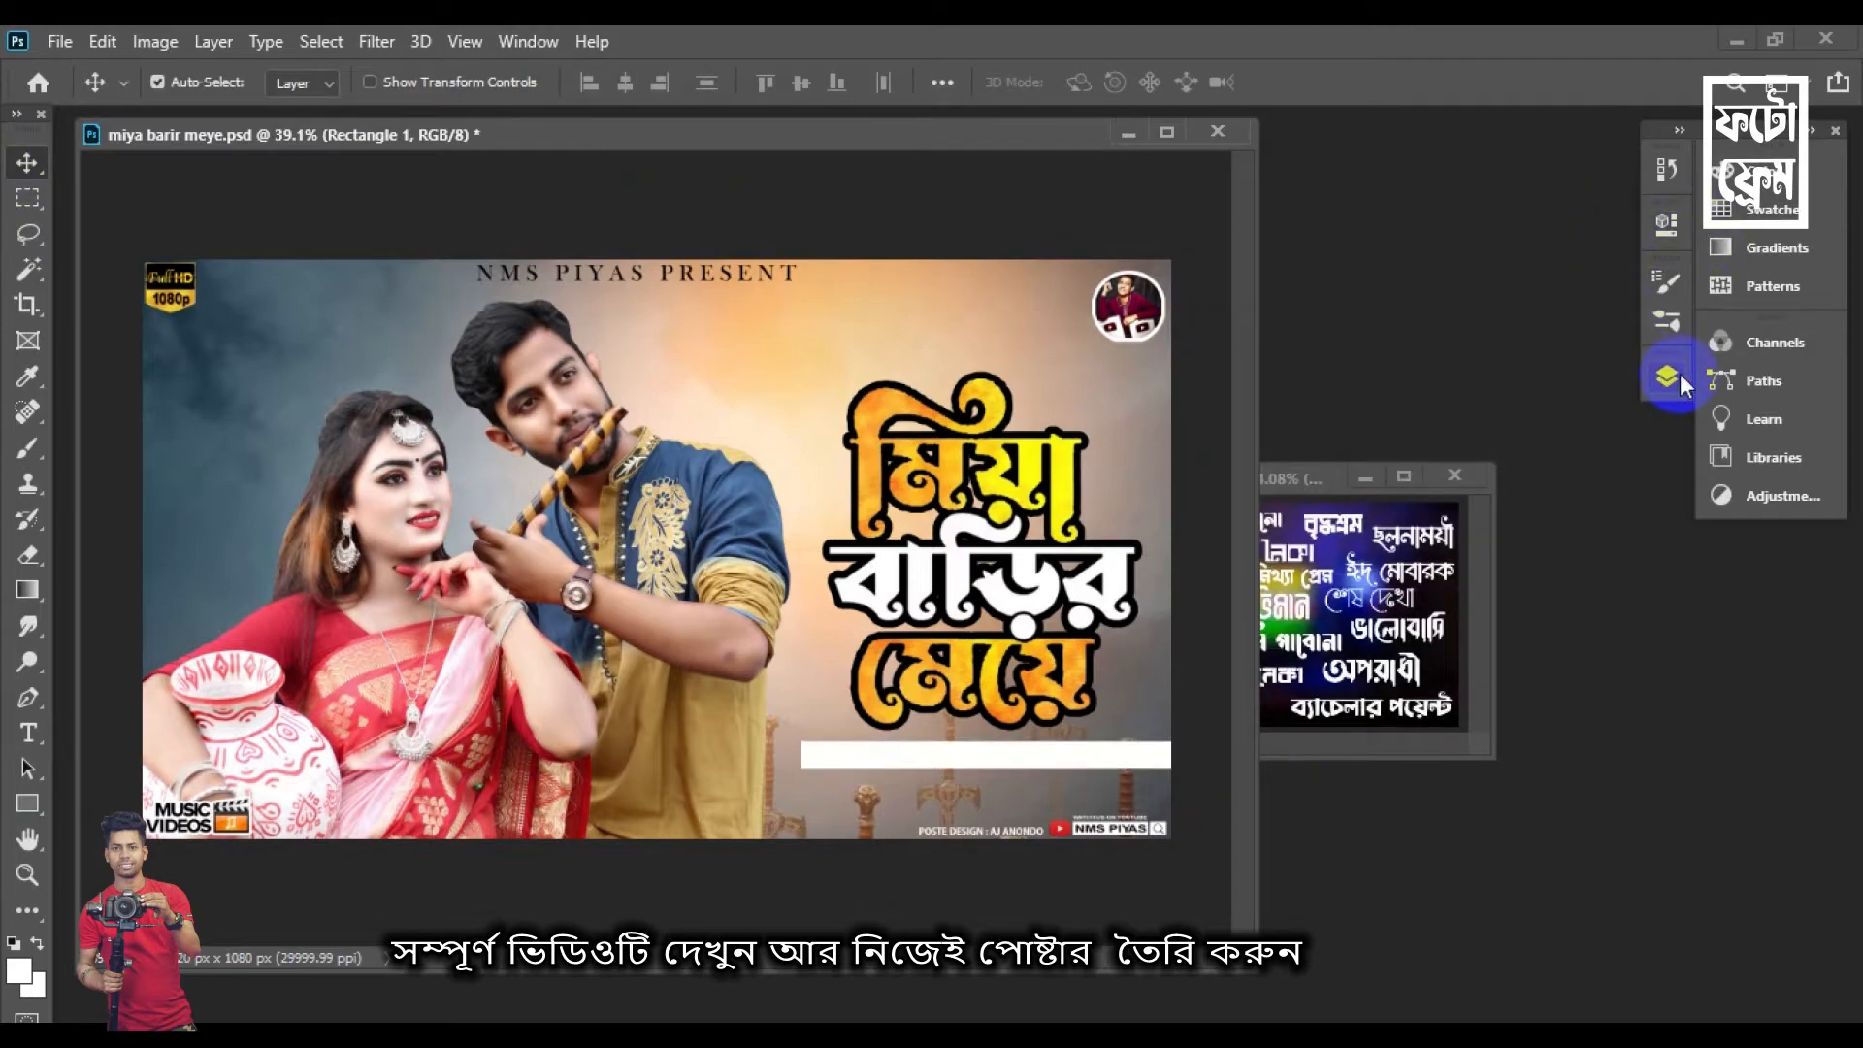
click(1674, 376)
drag(1533, 837, 1541, 870)
Give the rectangle a Color Overlay sampled from the blue-grey background at the poster's left edge
double_click(1523, 870)
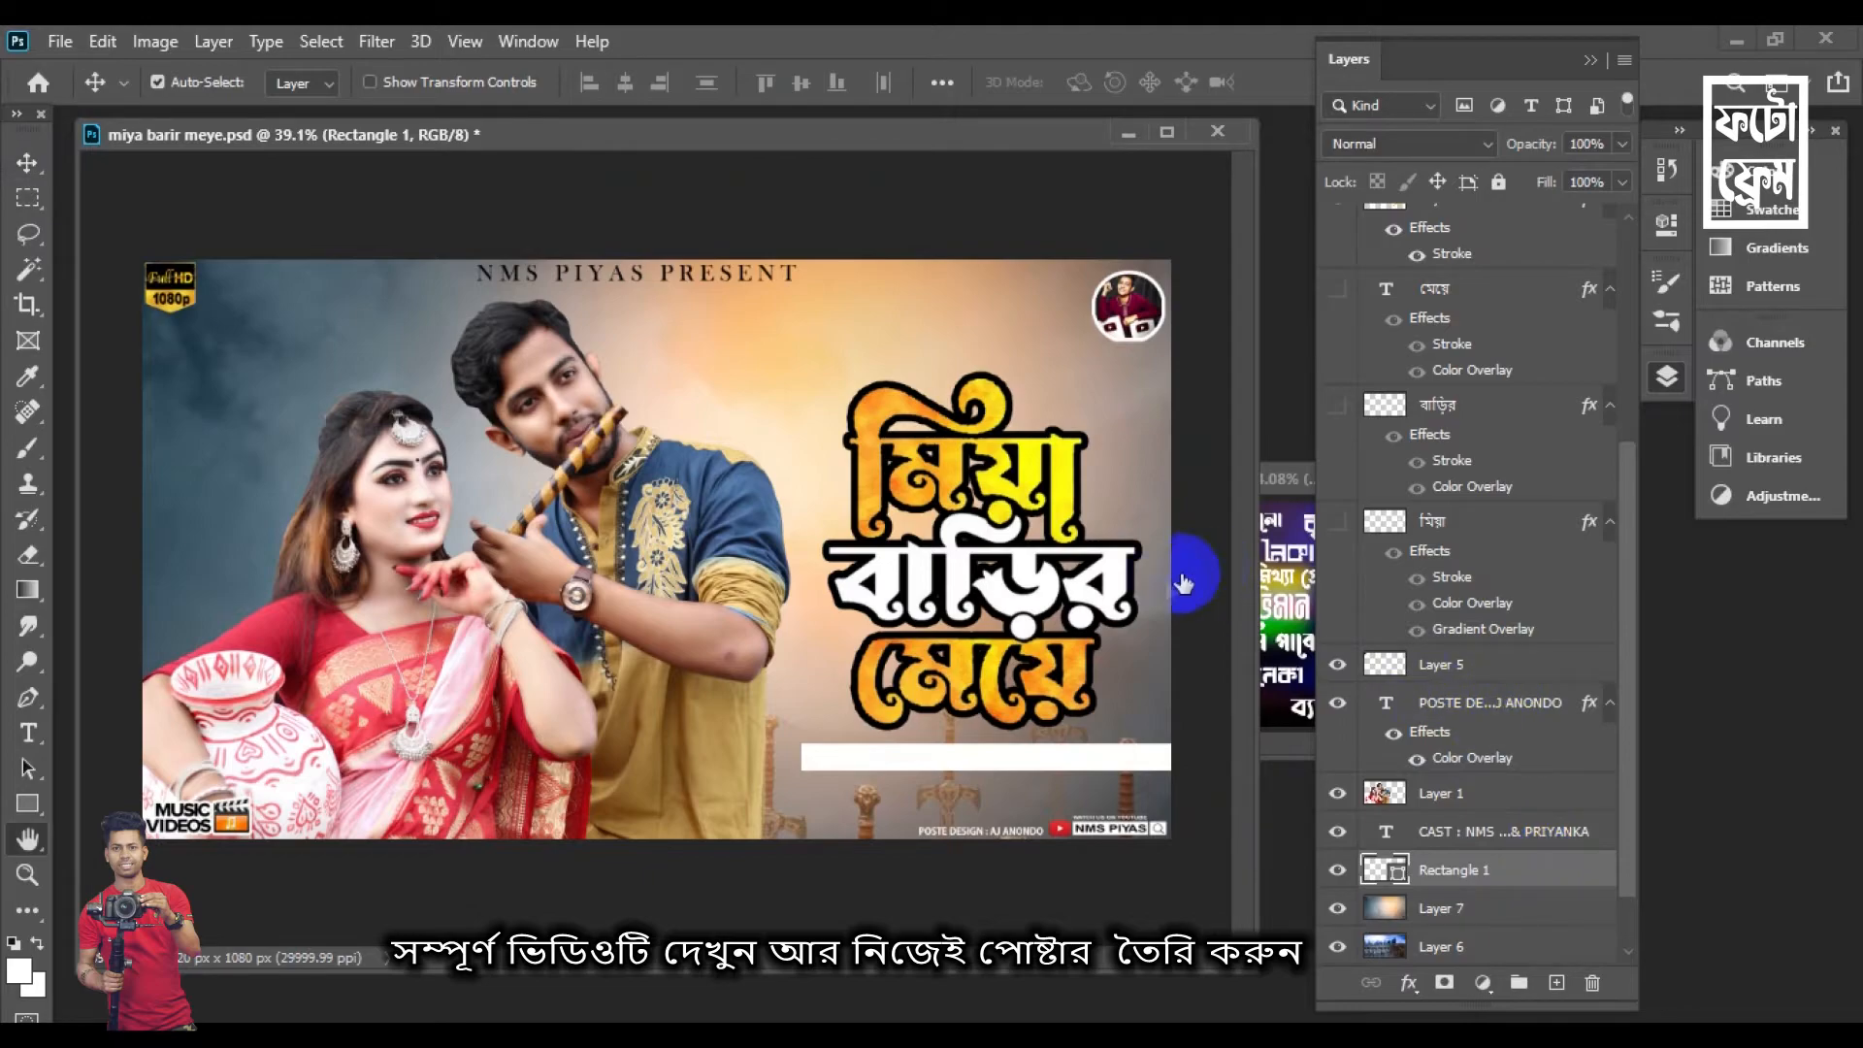
click(912, 584)
click(1442, 314)
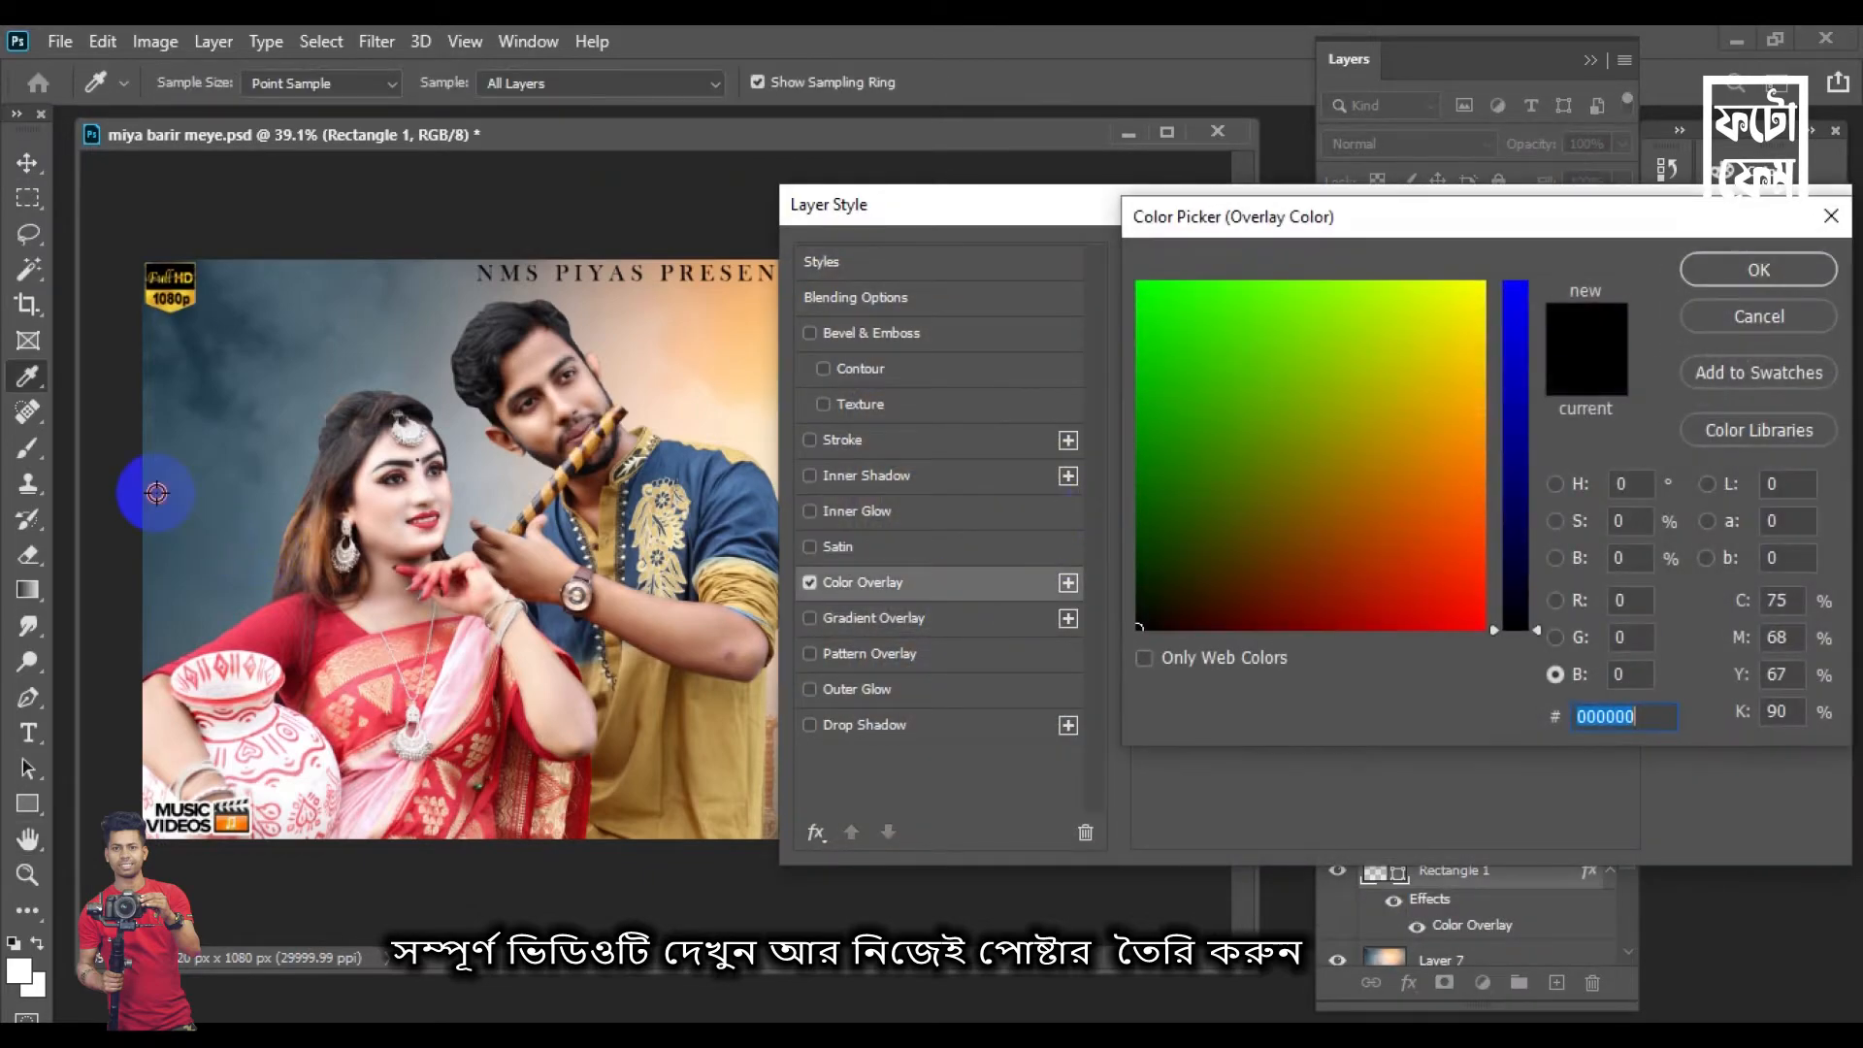
click(150, 487)
key(Return)
key(Return)
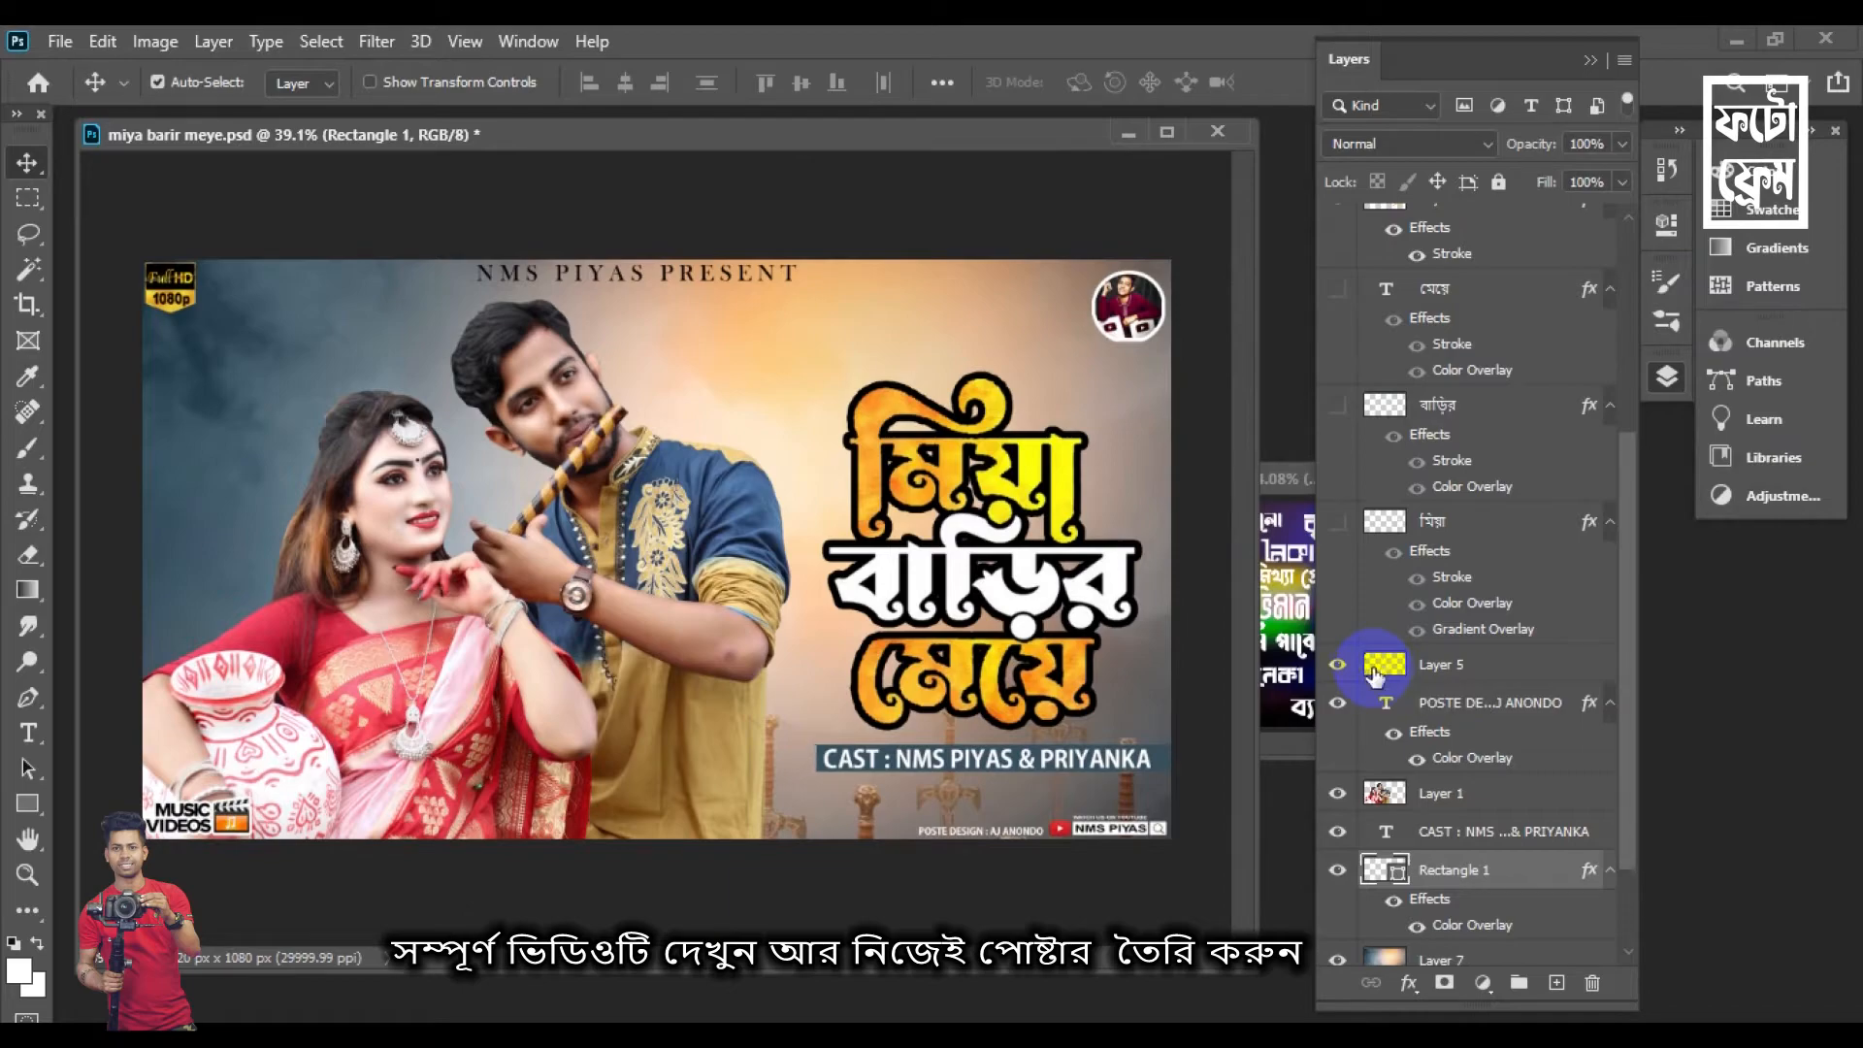
Try extending the bar behind the cast line farther left, then undo the change
click(370, 81)
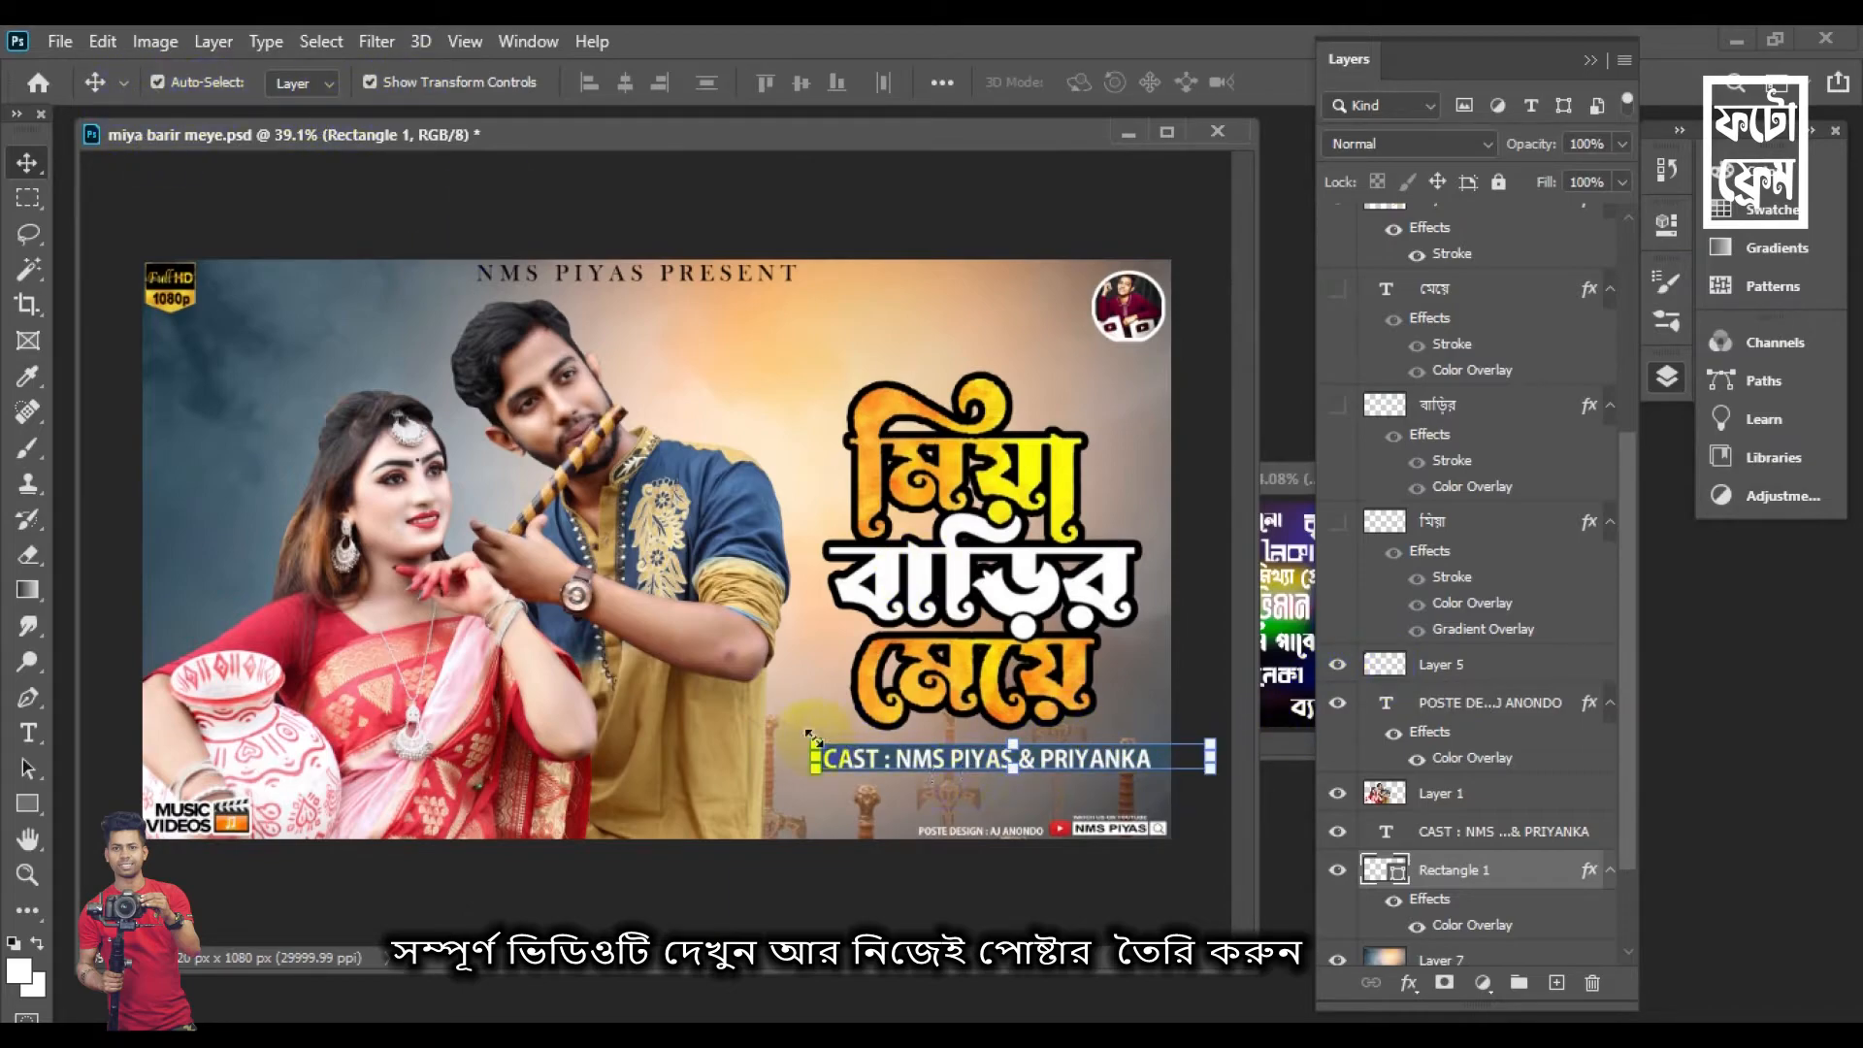
drag(811, 734, 788, 755)
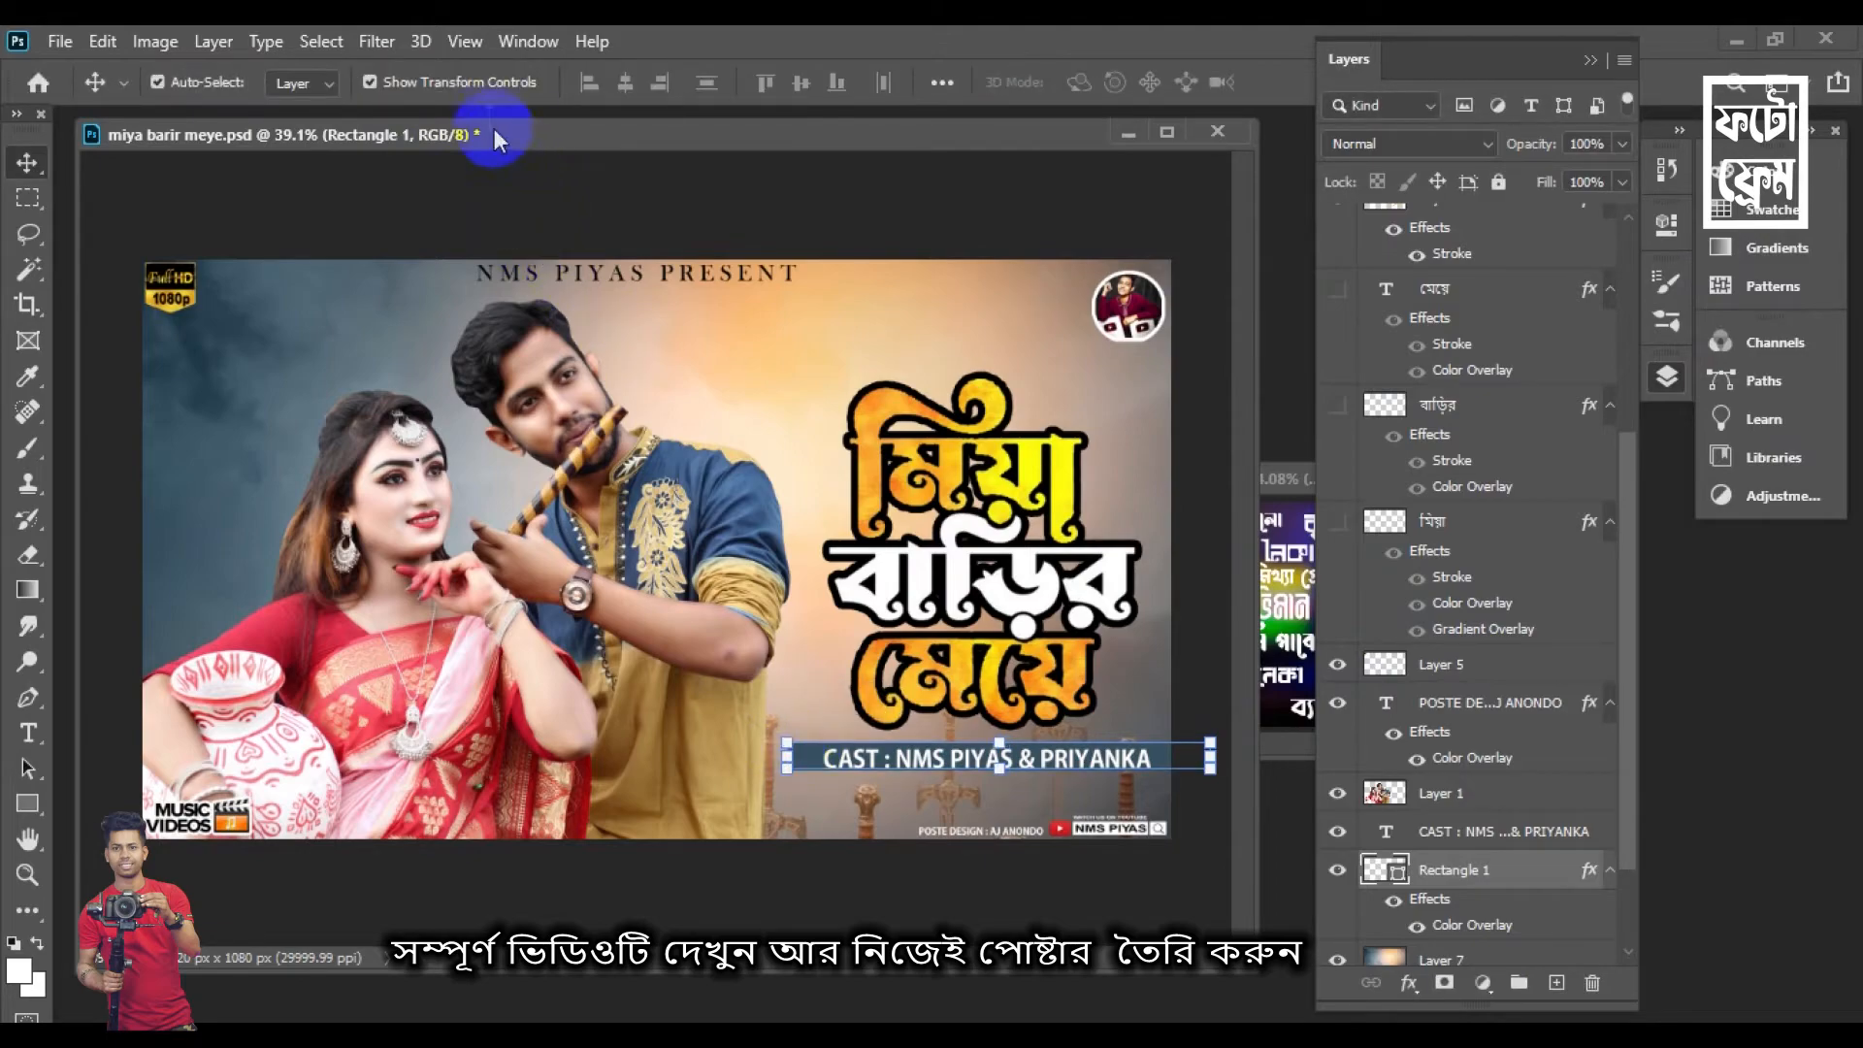
click(487, 84)
key(ctrl+z)
key(ctrl+z)
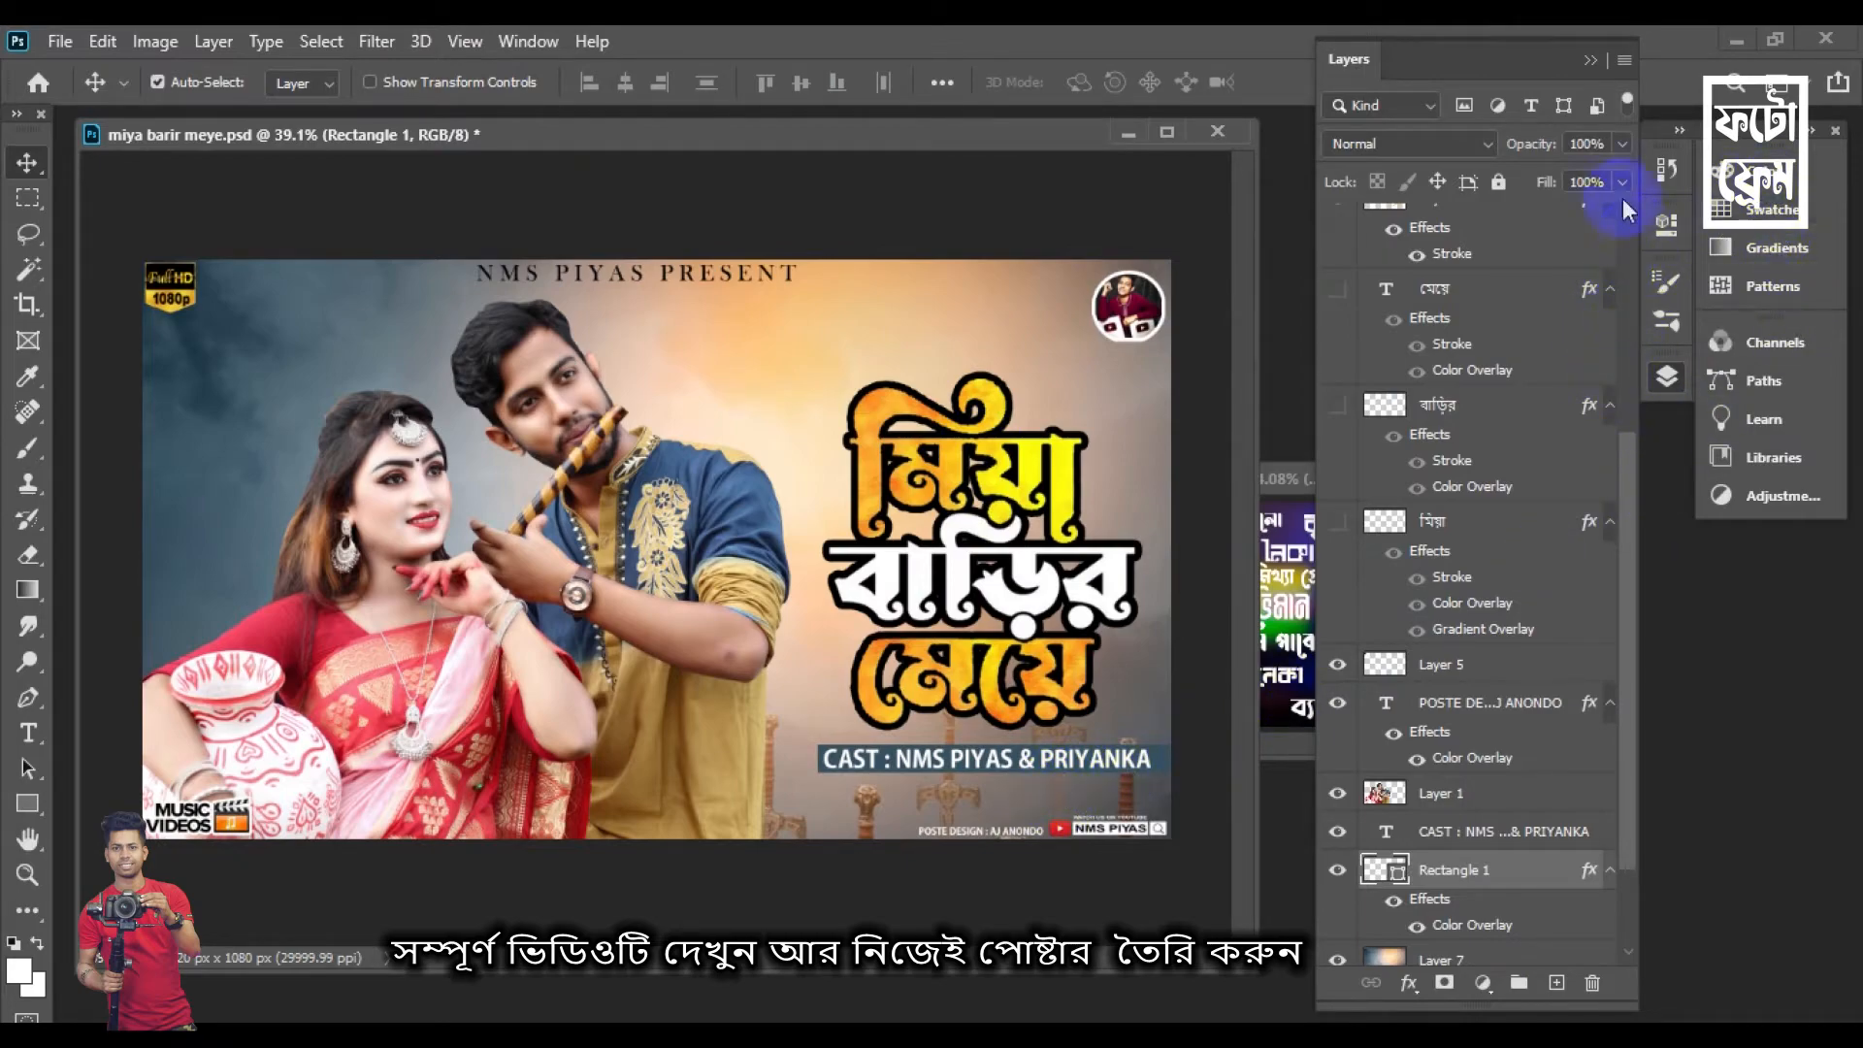
Adjust the fill of the bar behind the cast line and add a Drop Shadow to the cast text
drag(1572, 172, 1572, 172)
drag(1572, 172, 1572, 172)
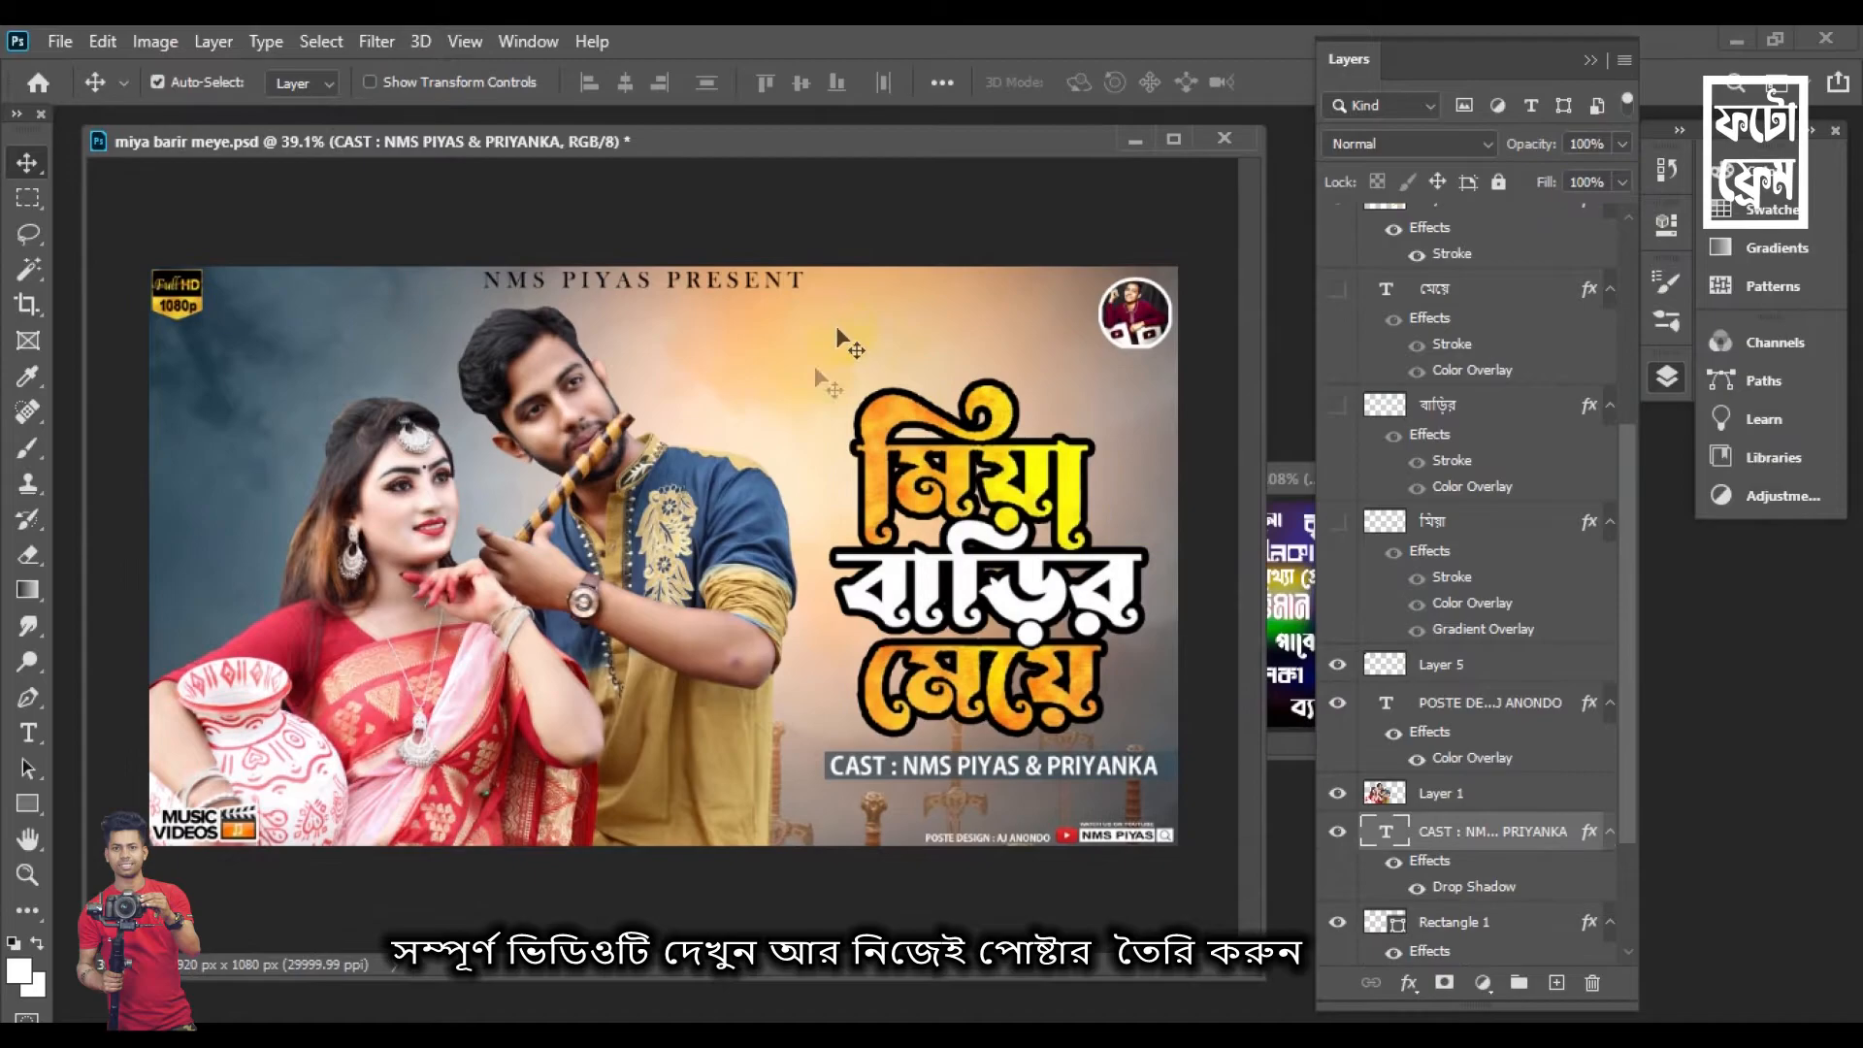
Select the couple's layer and soften the woman's red sleeve edge using the Blur tool at 58 px and 50% strength
click(640, 466)
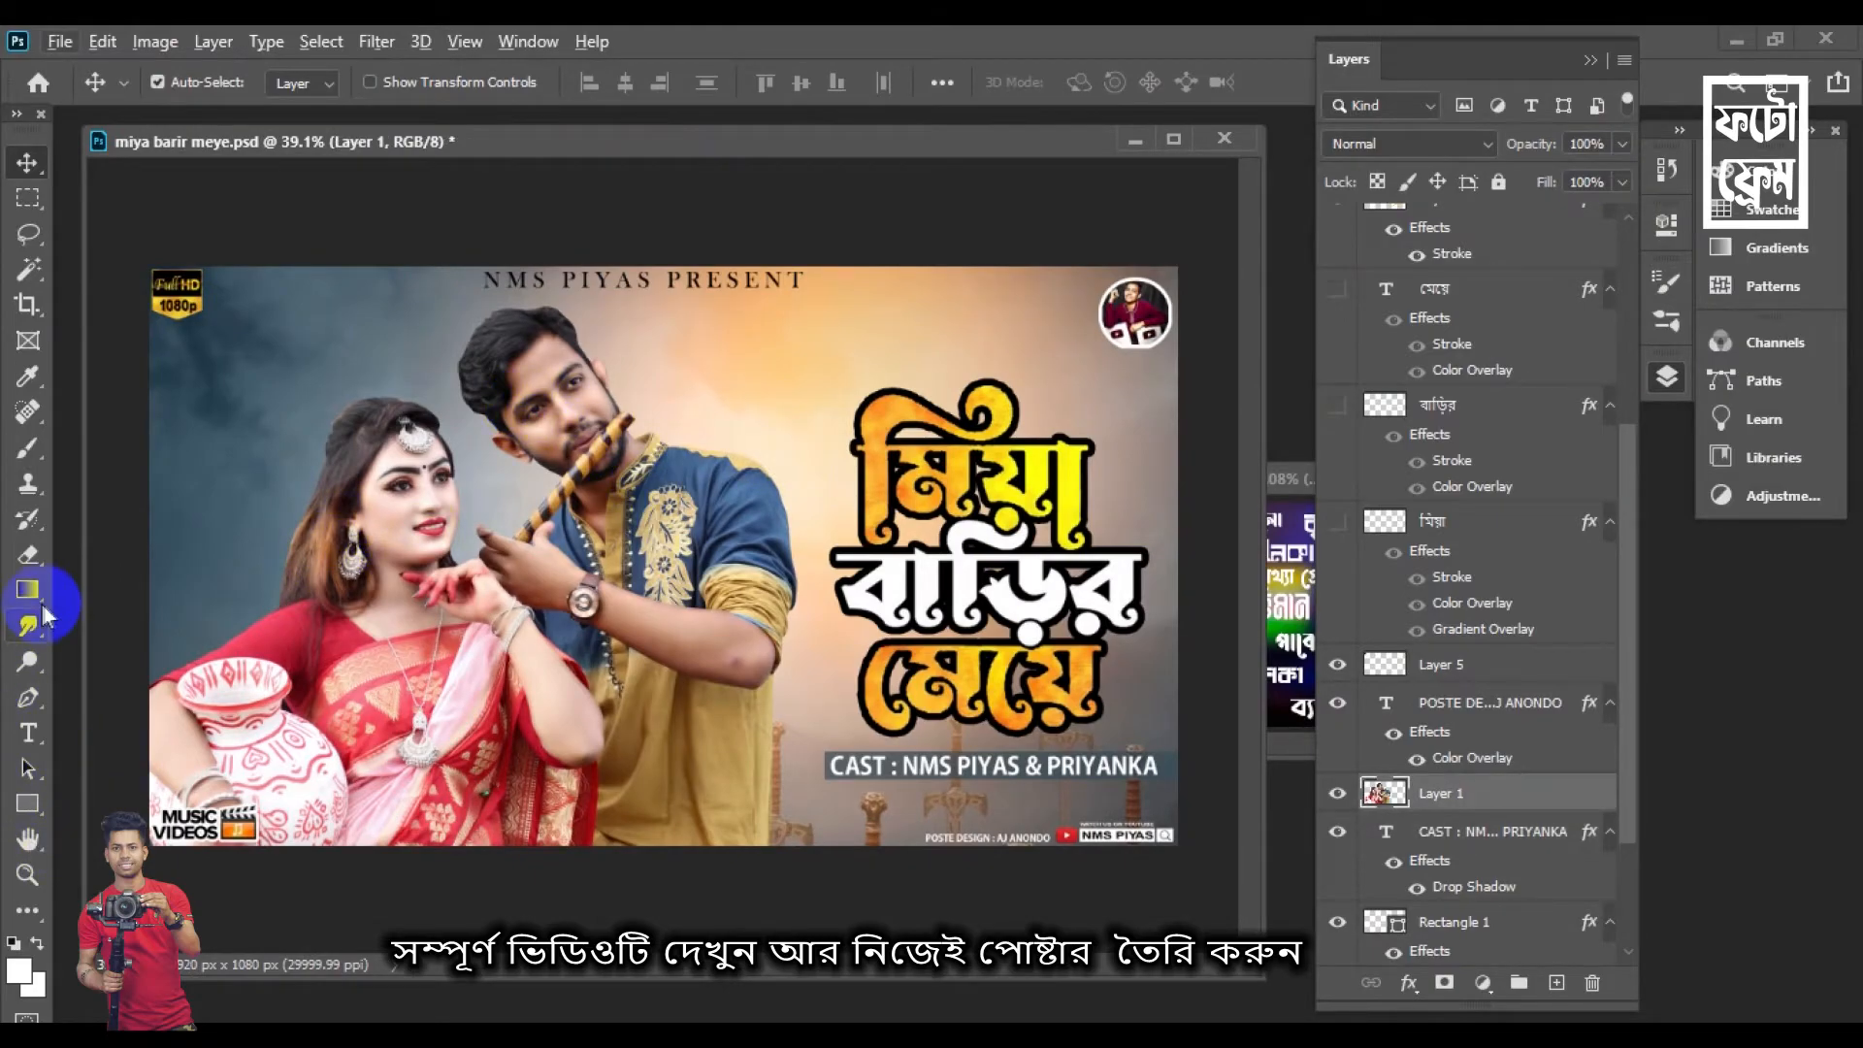
right_click(35, 664)
right_click(33, 633)
click(136, 627)
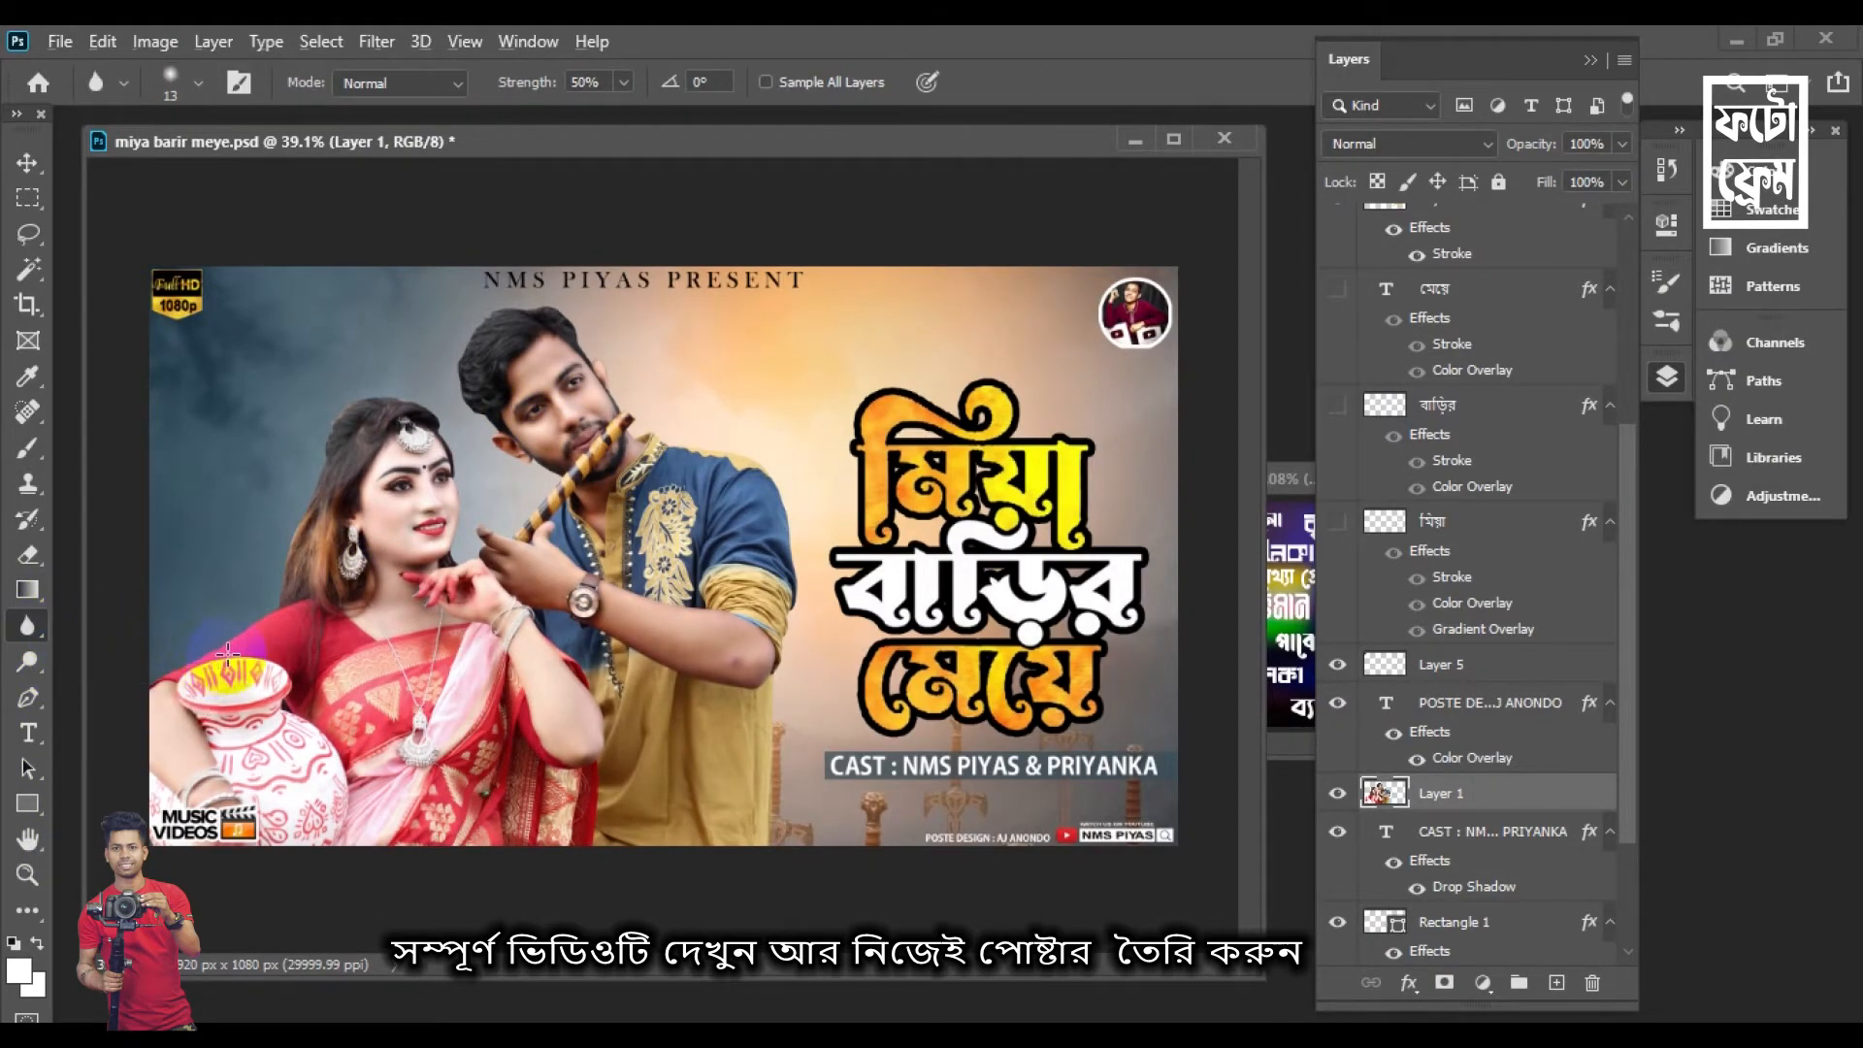
drag(228, 655, 607, 743)
scroll(528, 699, up, 4)
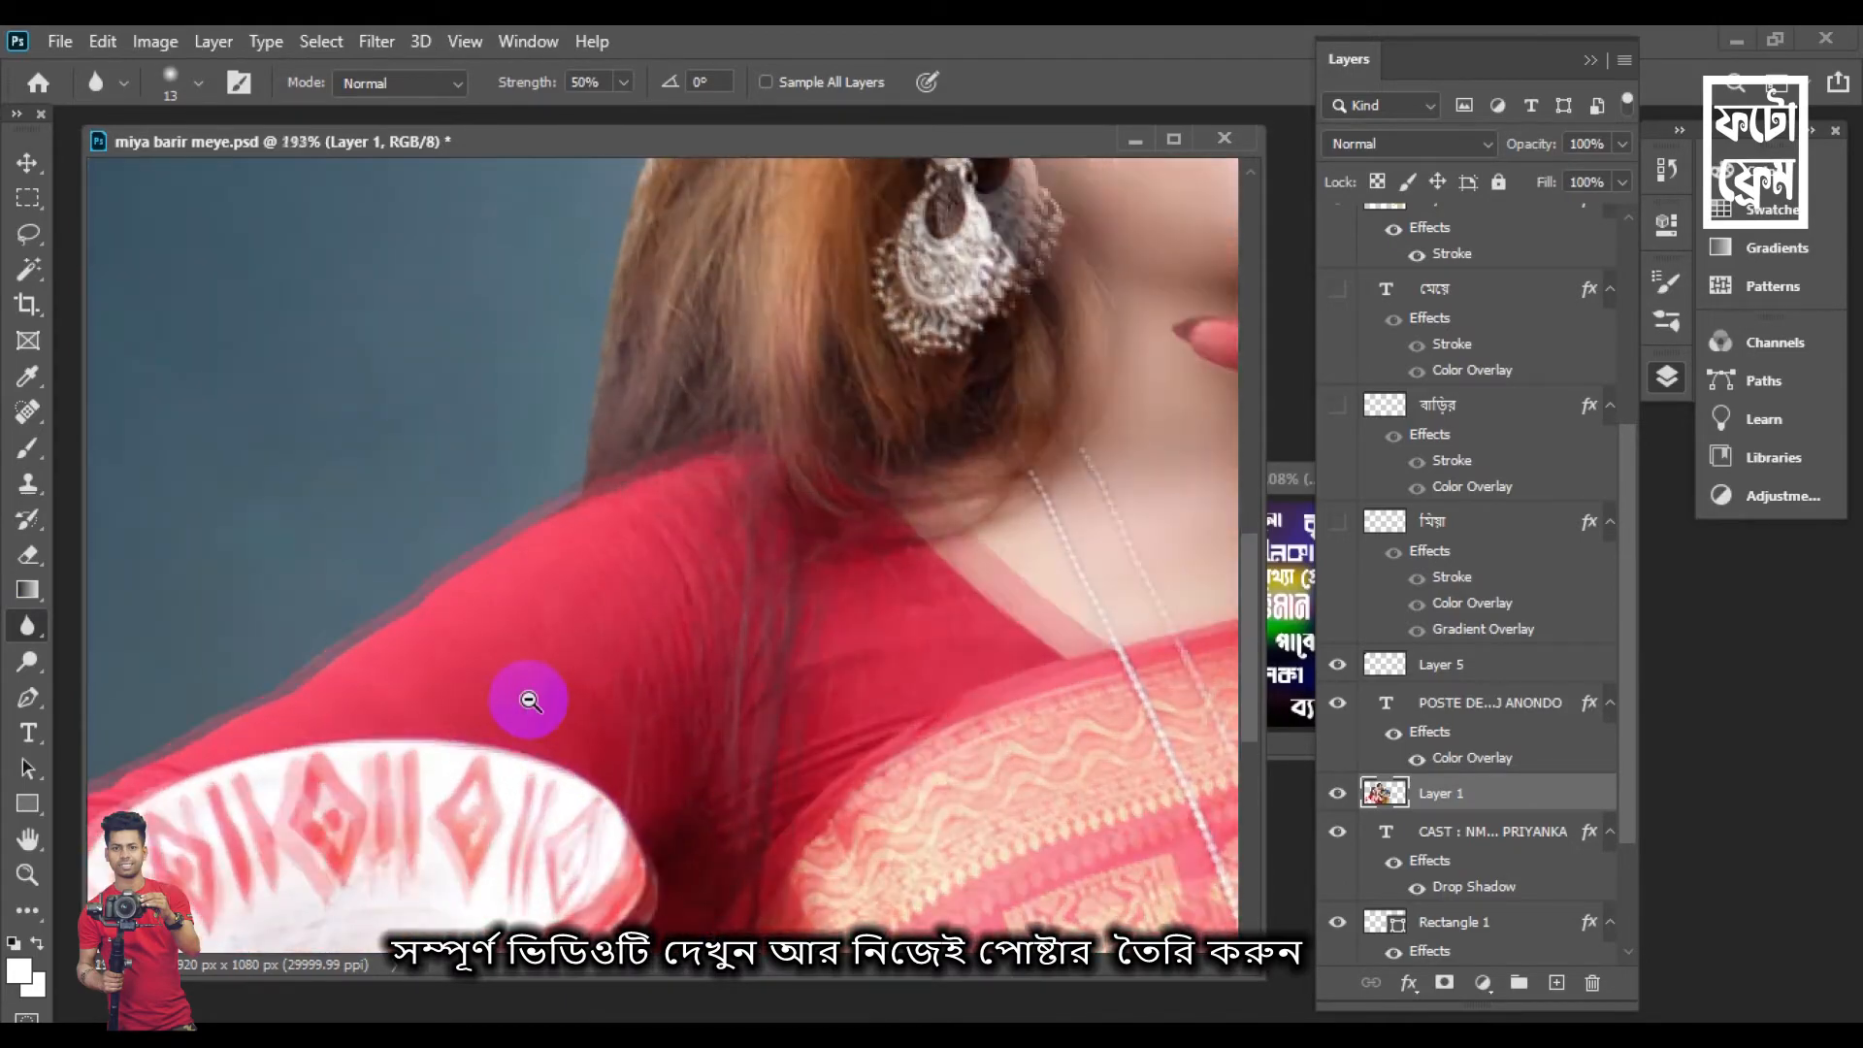
drag(982, 597, 1148, 462)
right_click(490, 455)
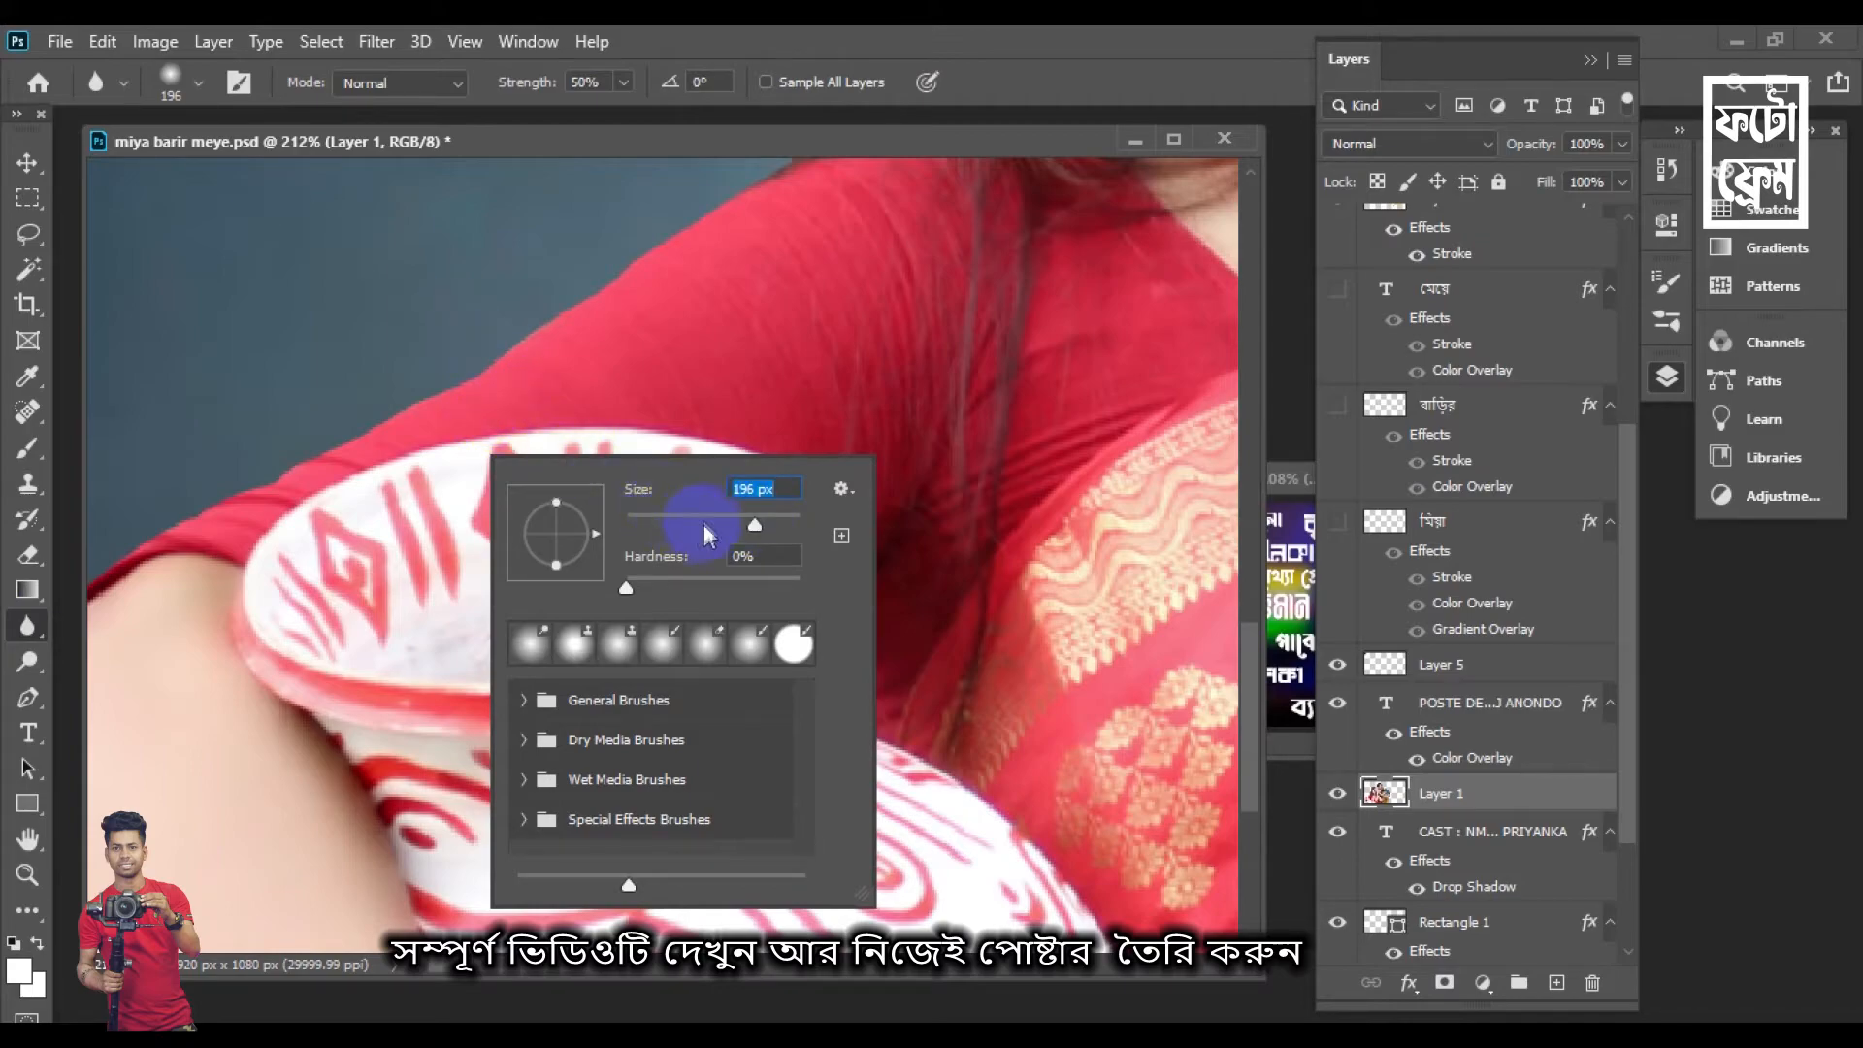
click(635, 310)
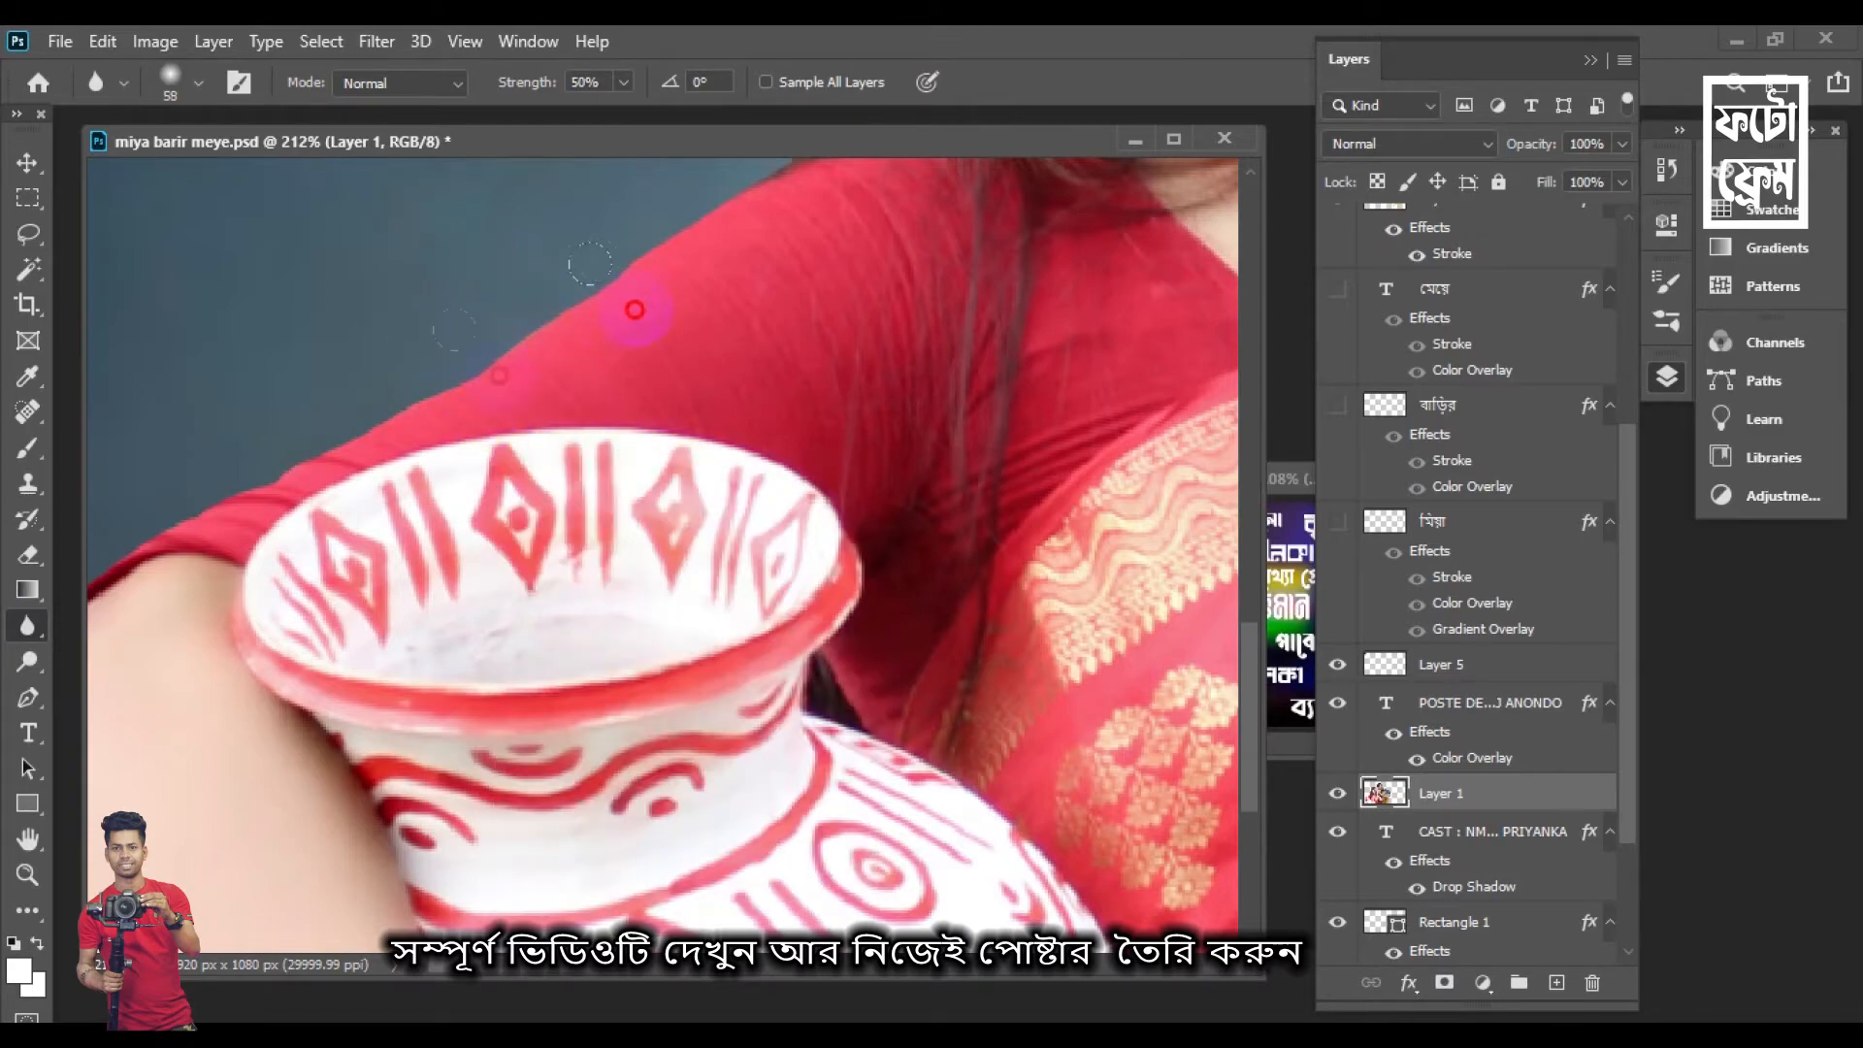
scroll(508, 573, up, 3)
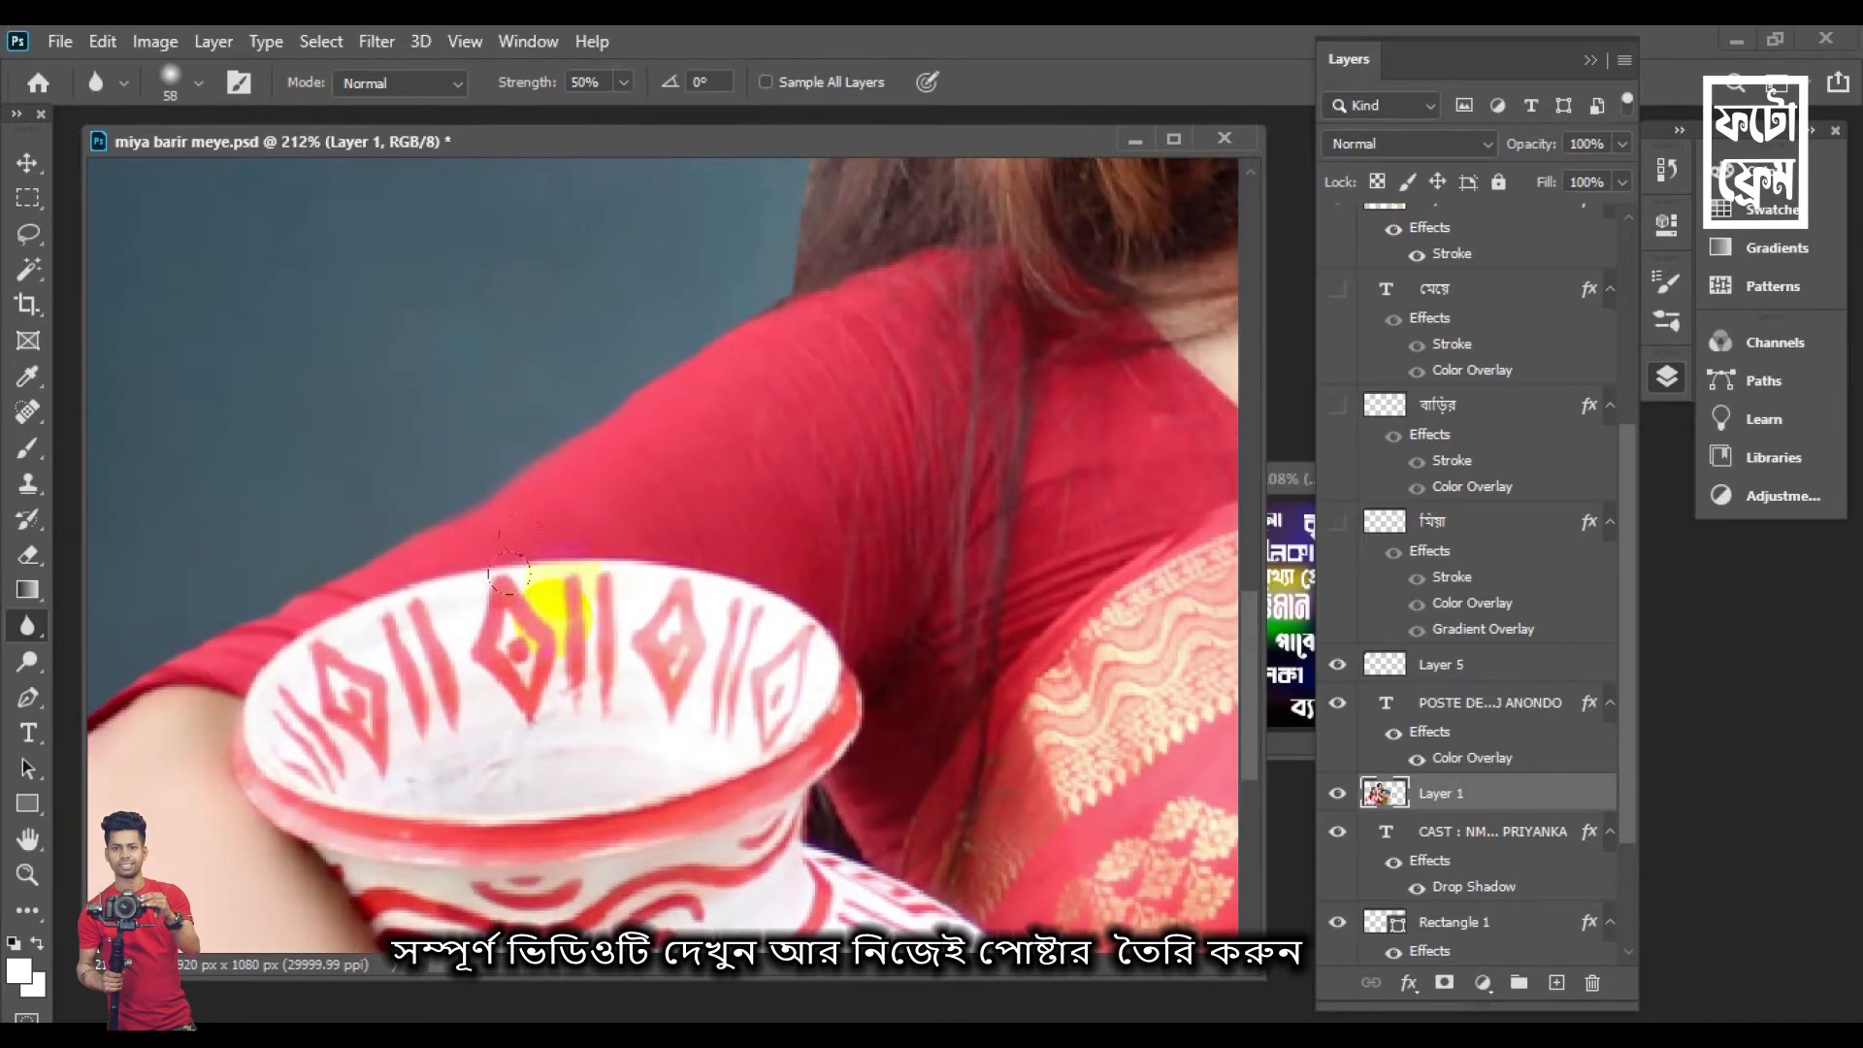
scroll(743, 460, down, 3)
Blur the cutout edges around the man's hair, jaw and tunic so they blend into the background
drag(773, 491, 774, 788)
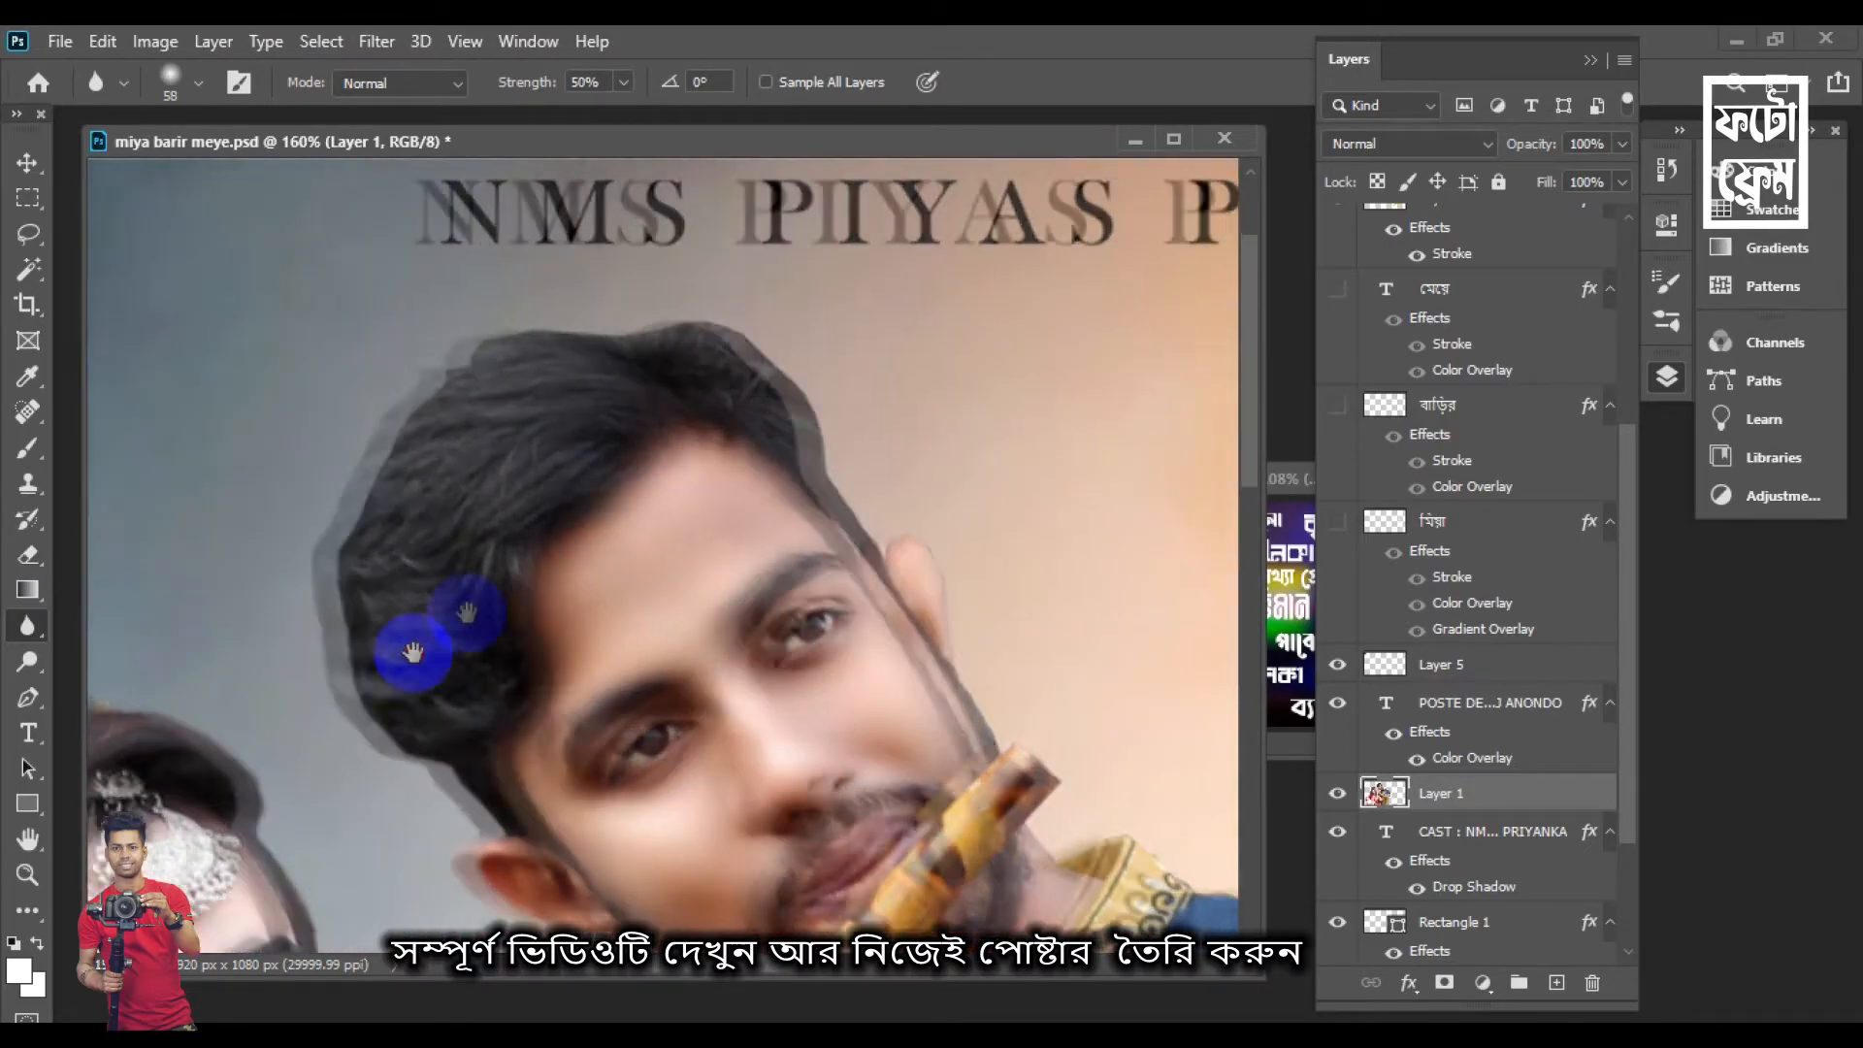
drag(417, 624, 277, 461)
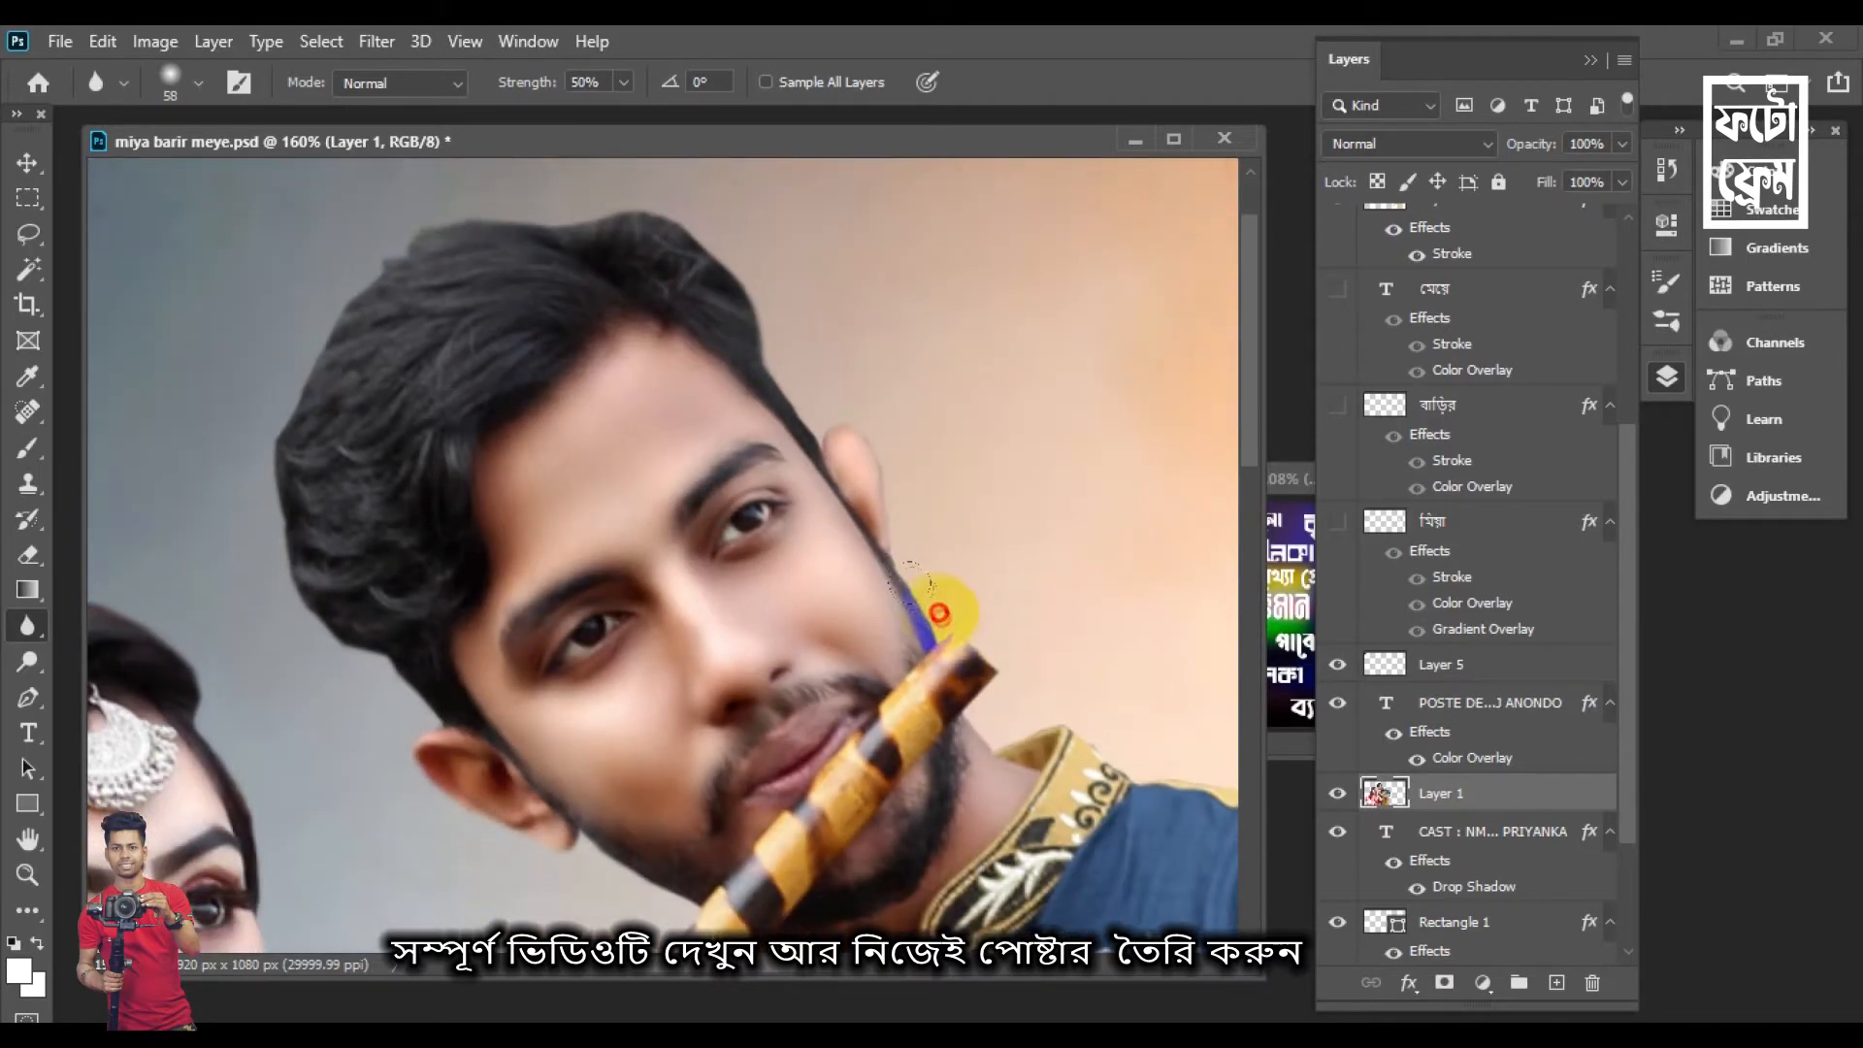
drag(936, 612, 982, 684)
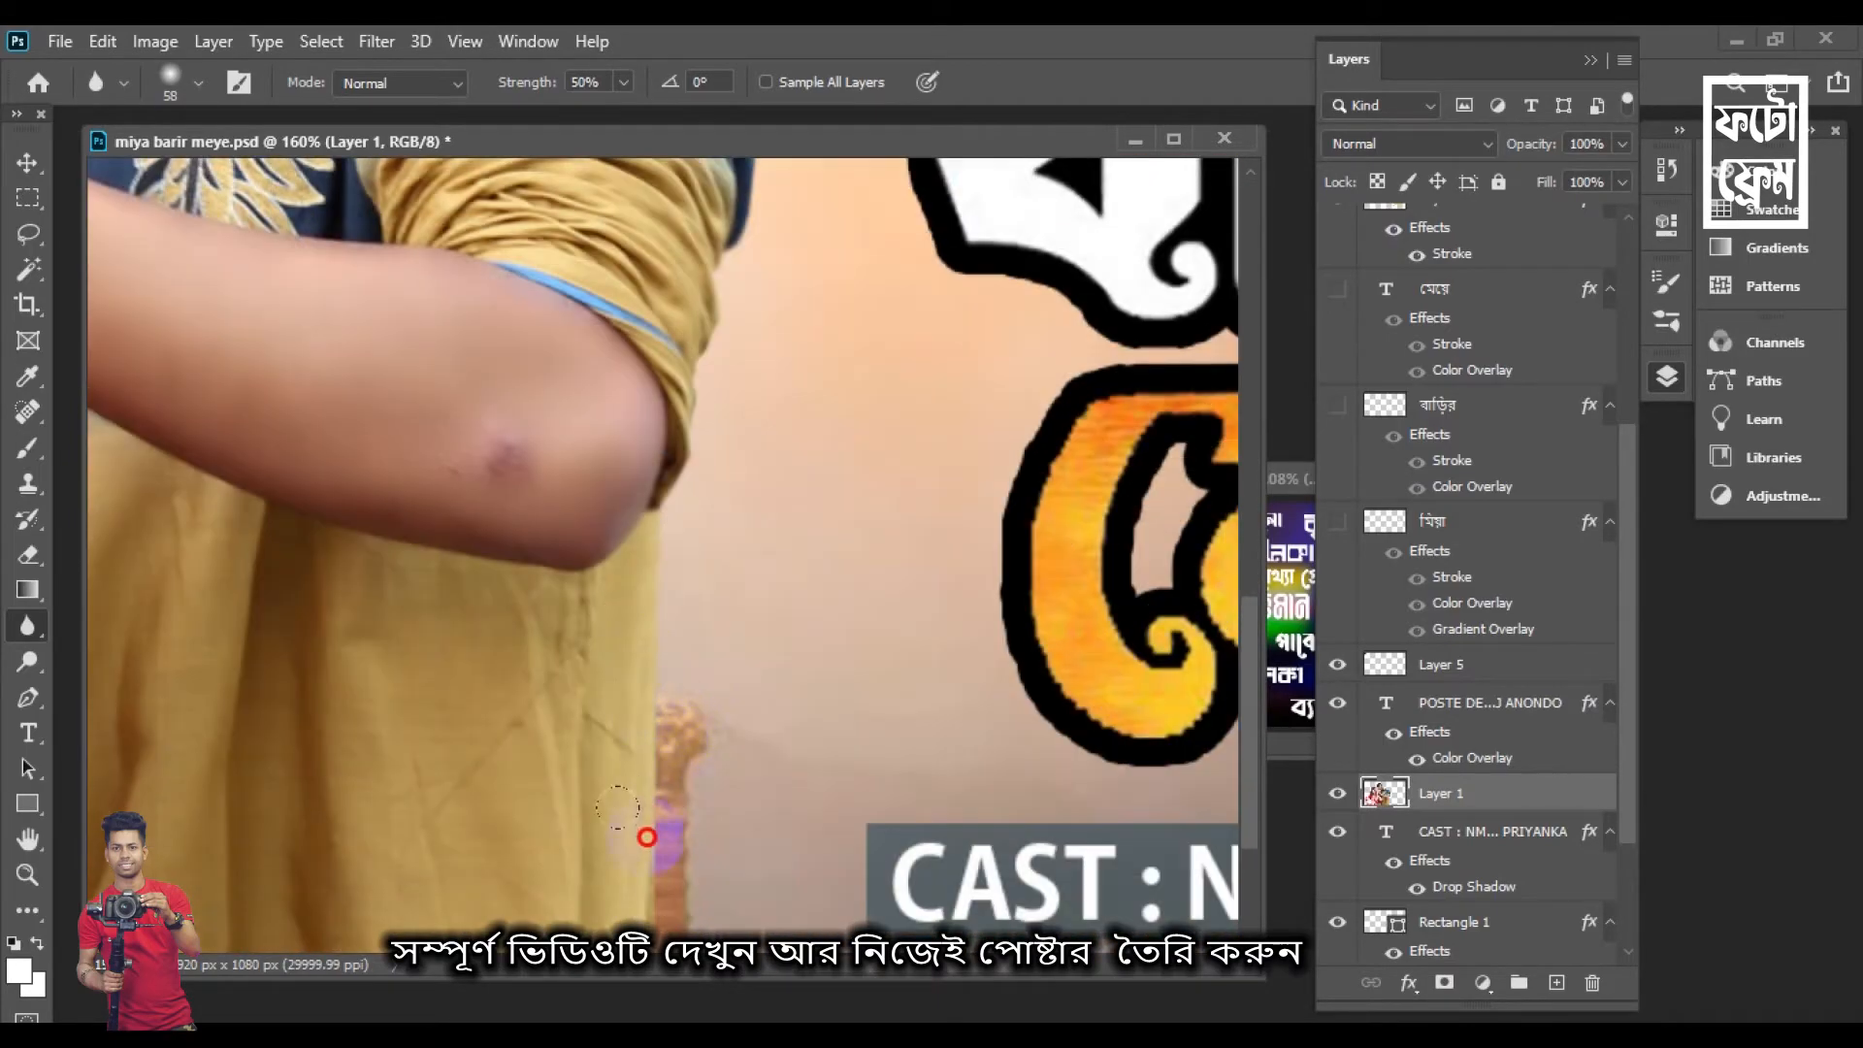
drag(650, 831, 675, 675)
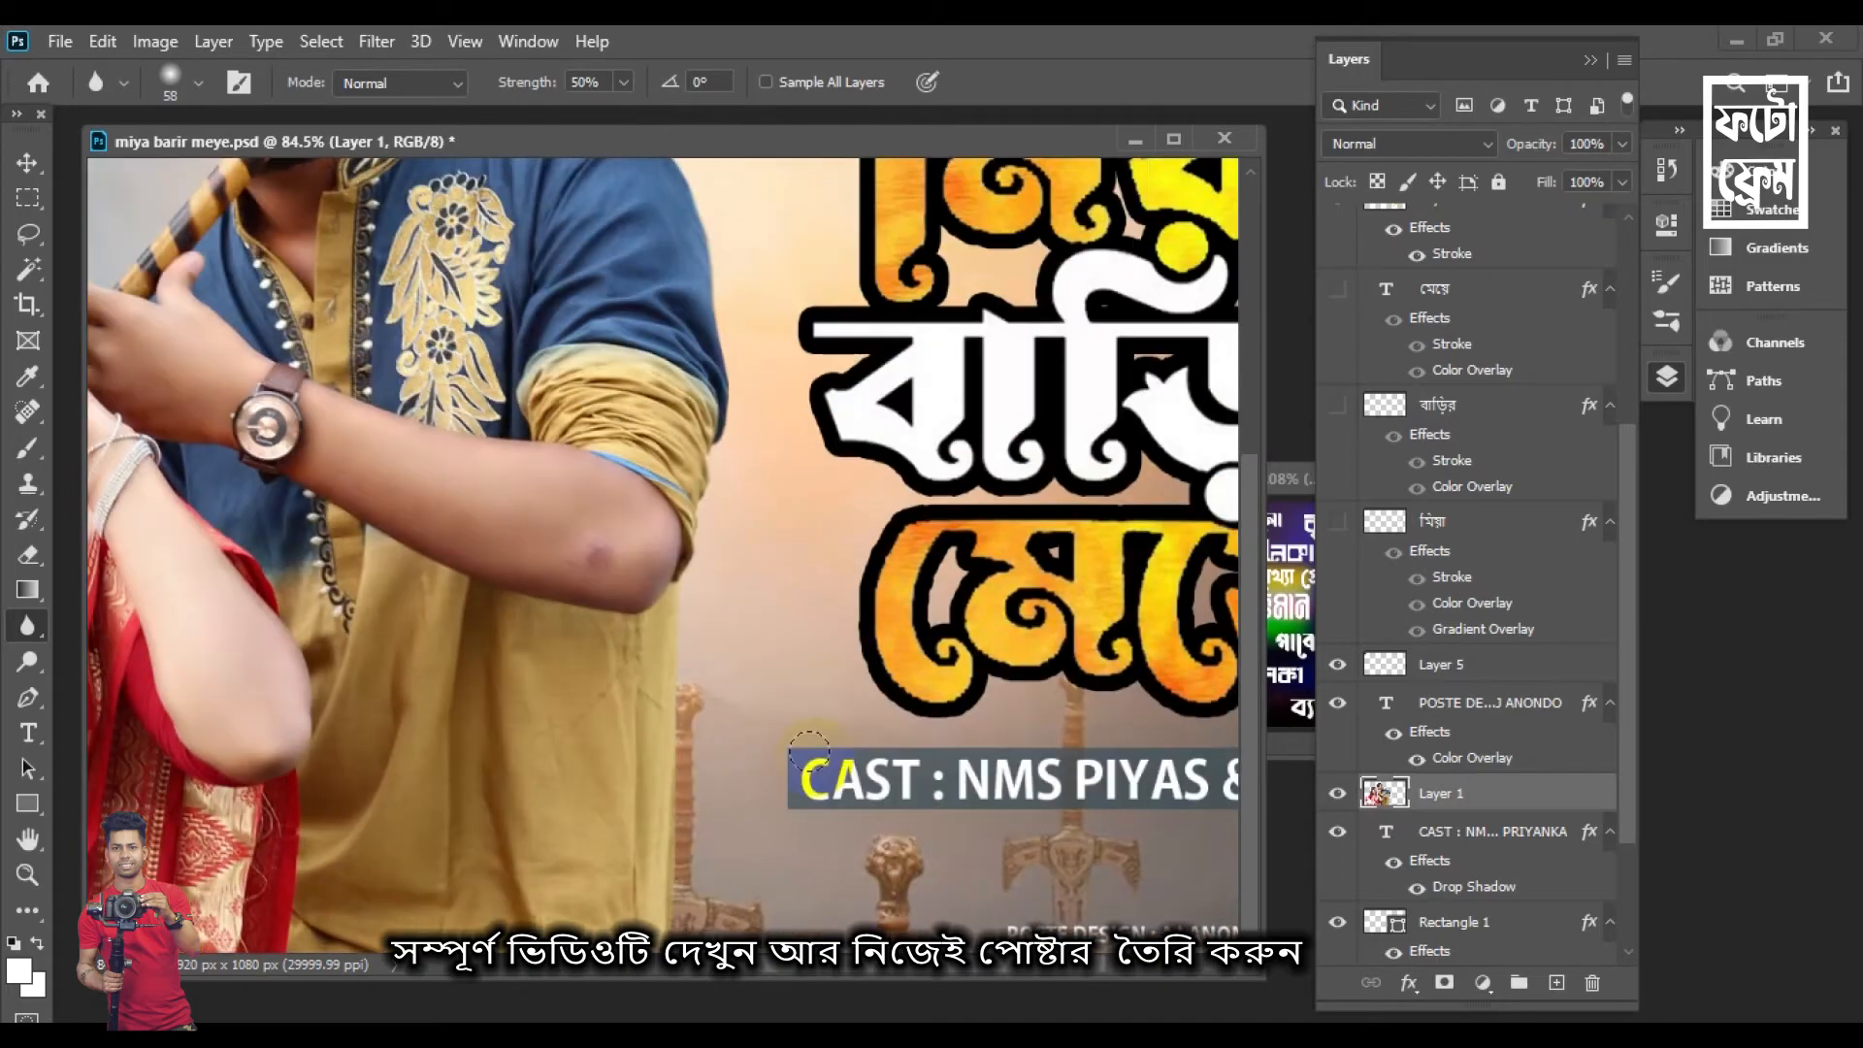
drag(794, 517, 750, 518)
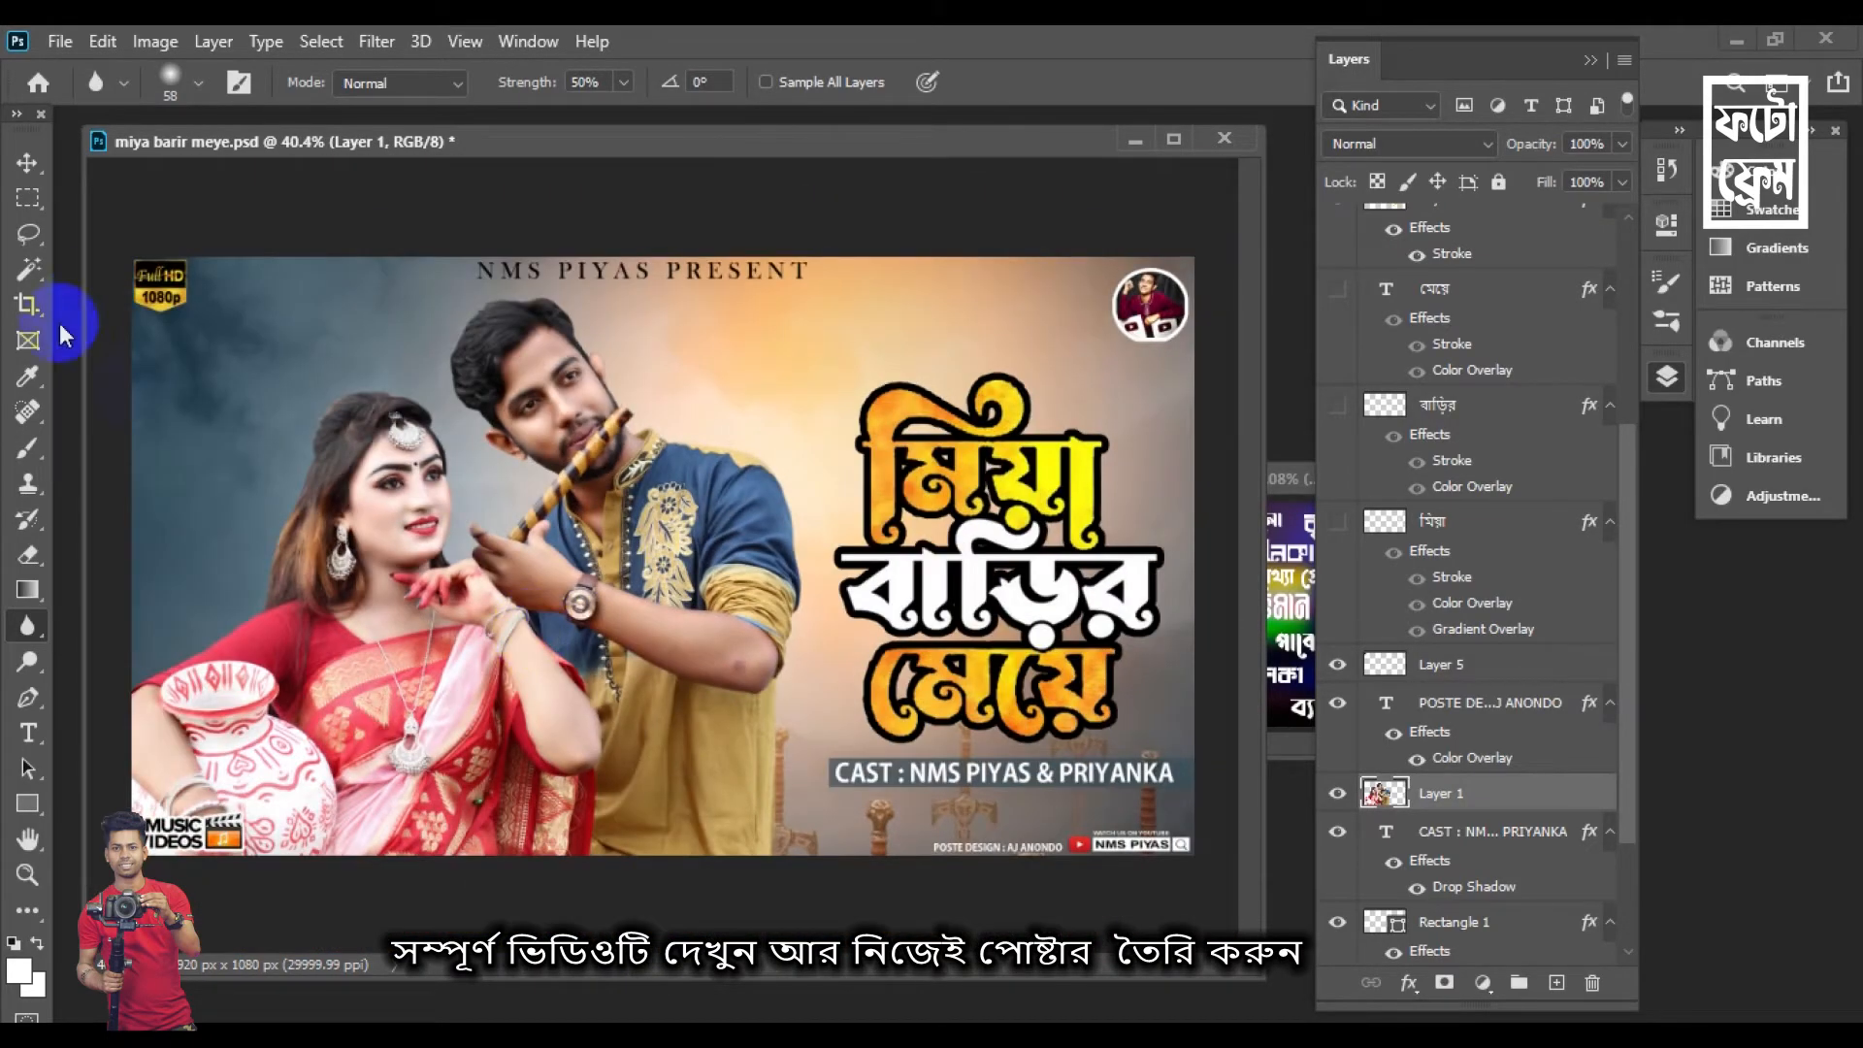
click(40, 162)
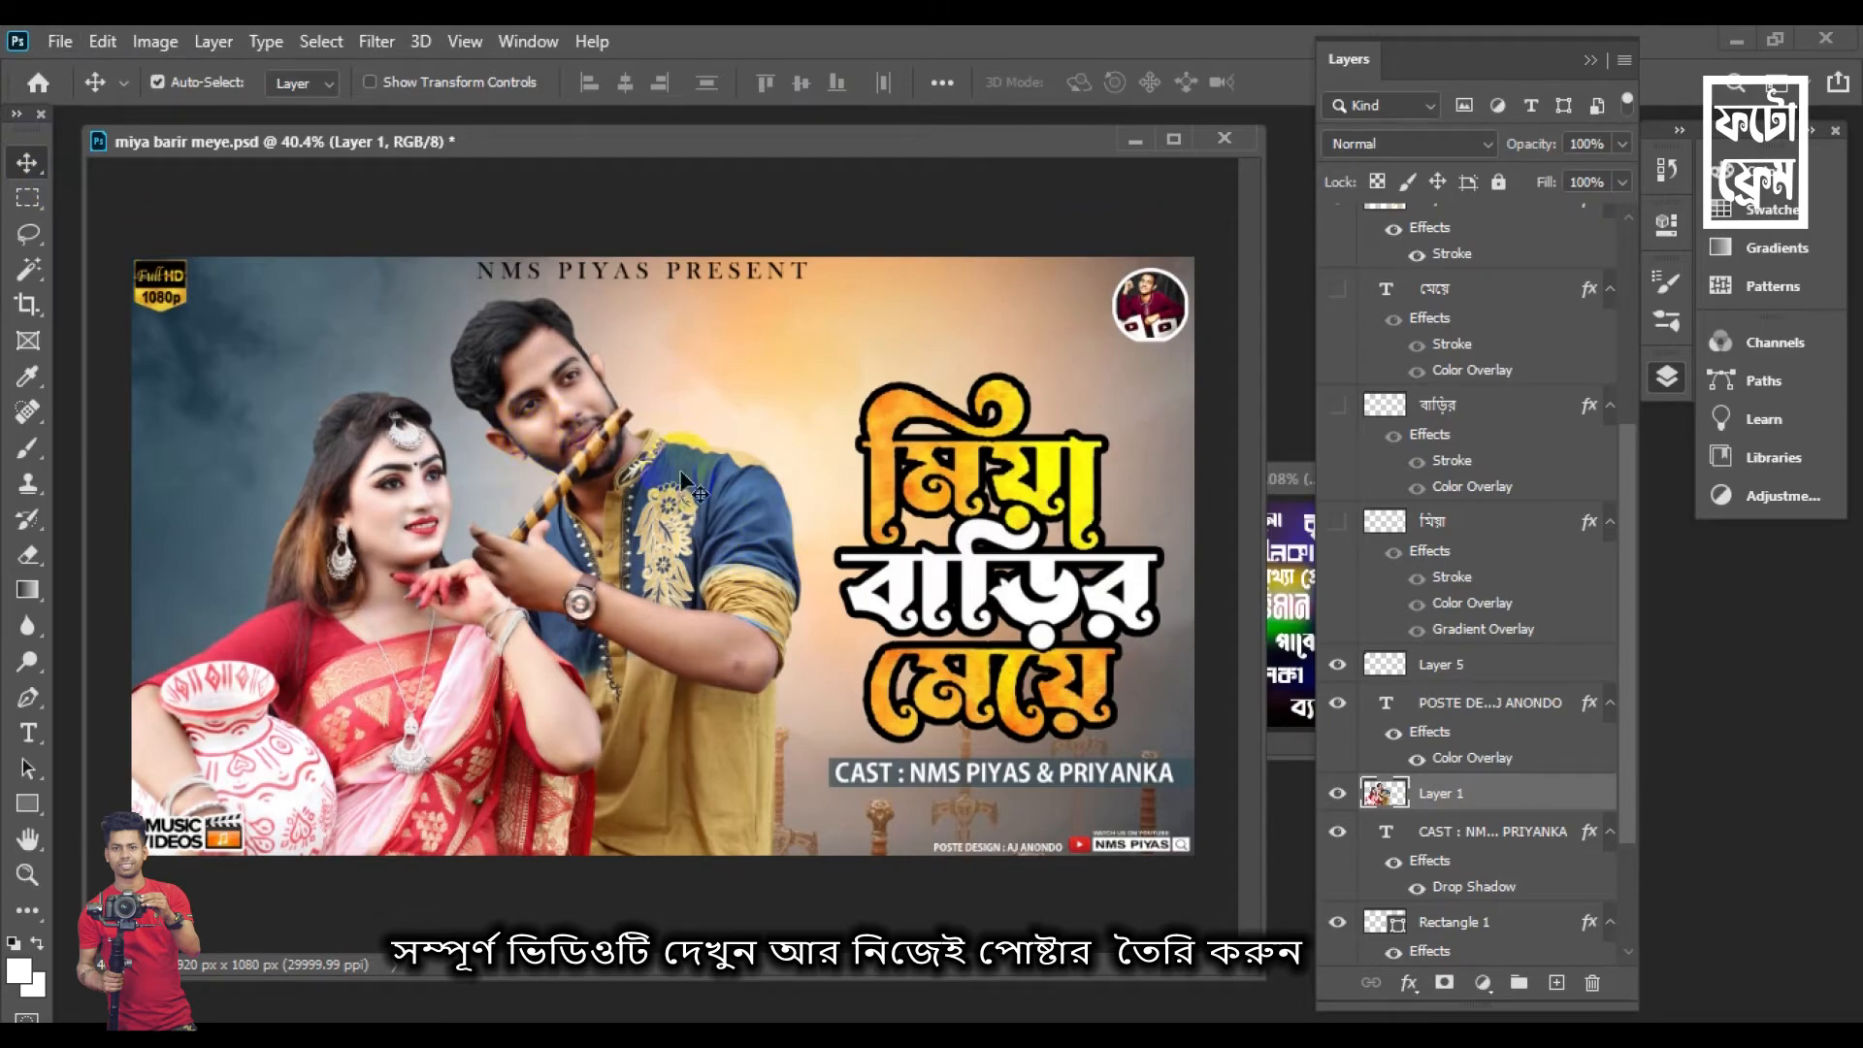
Lighten the man's face using the Dodge tool with Midtones range, 10% exposure and a soft 275 px brush
click(27, 664)
right_click(743, 470)
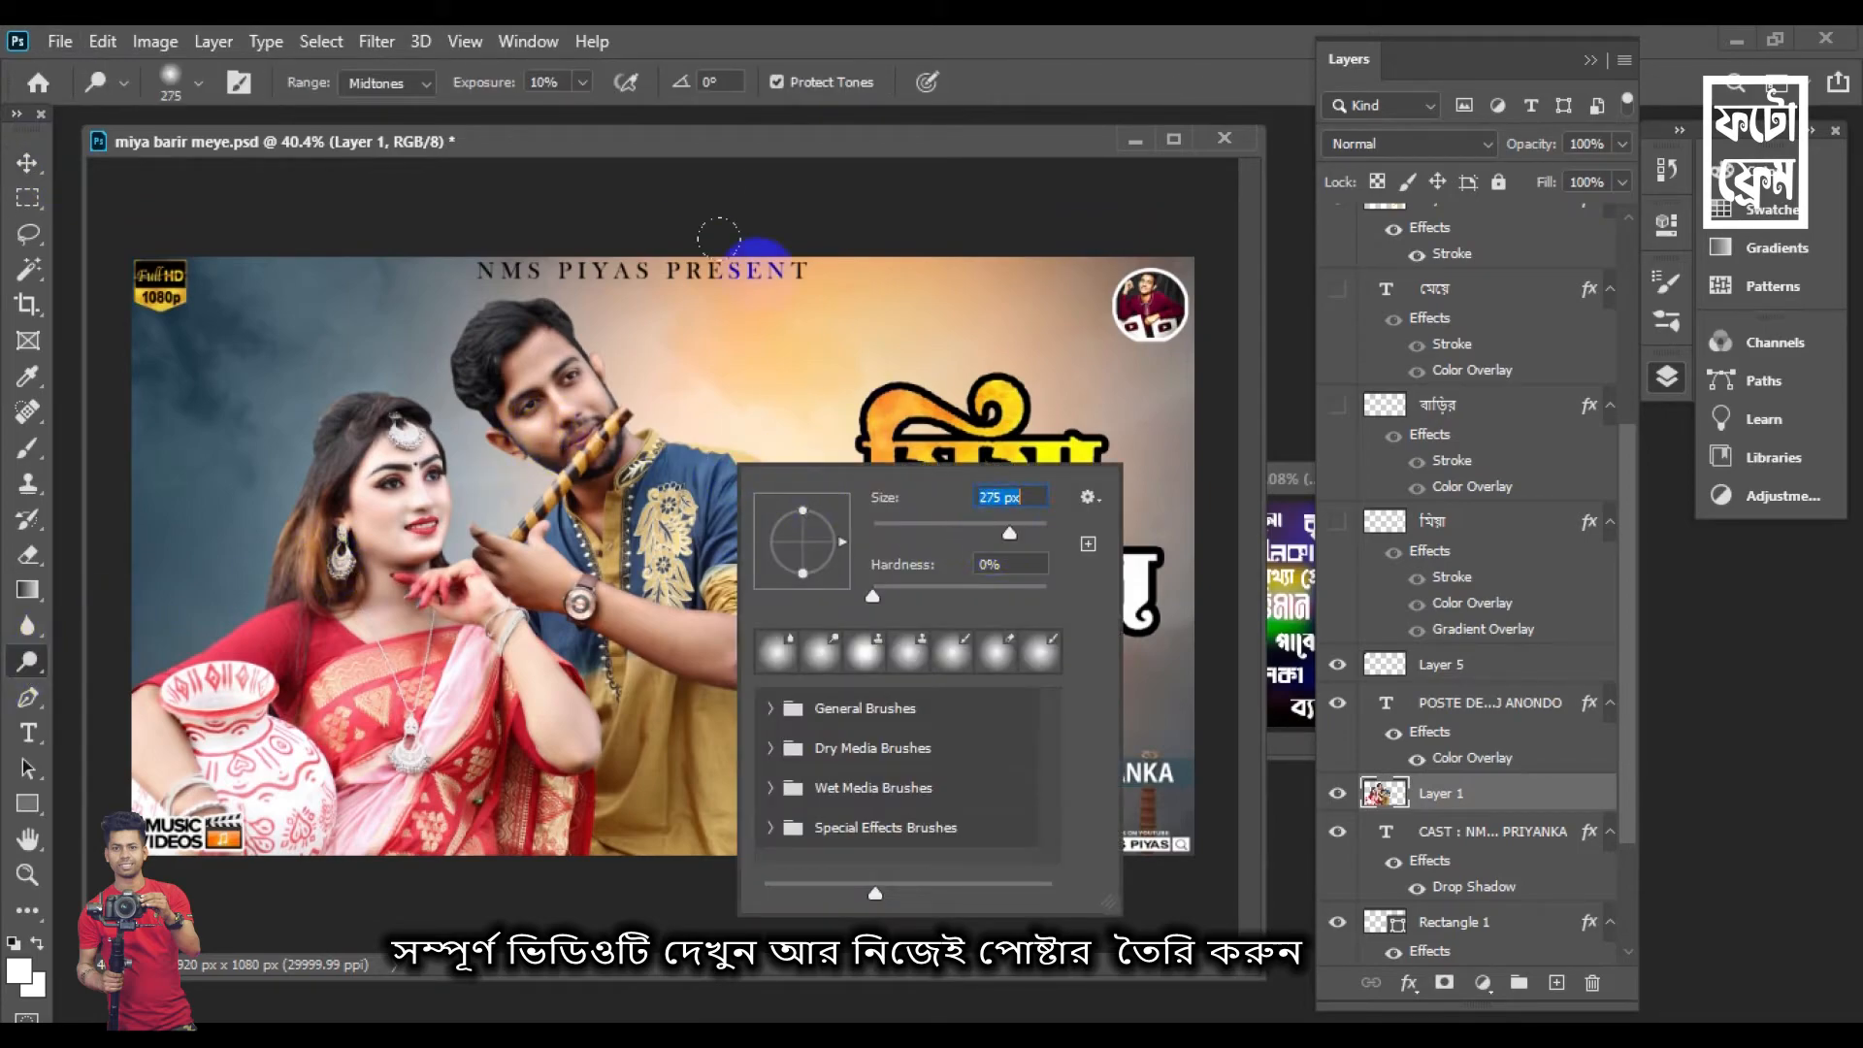
drag(557, 362, 595, 487)
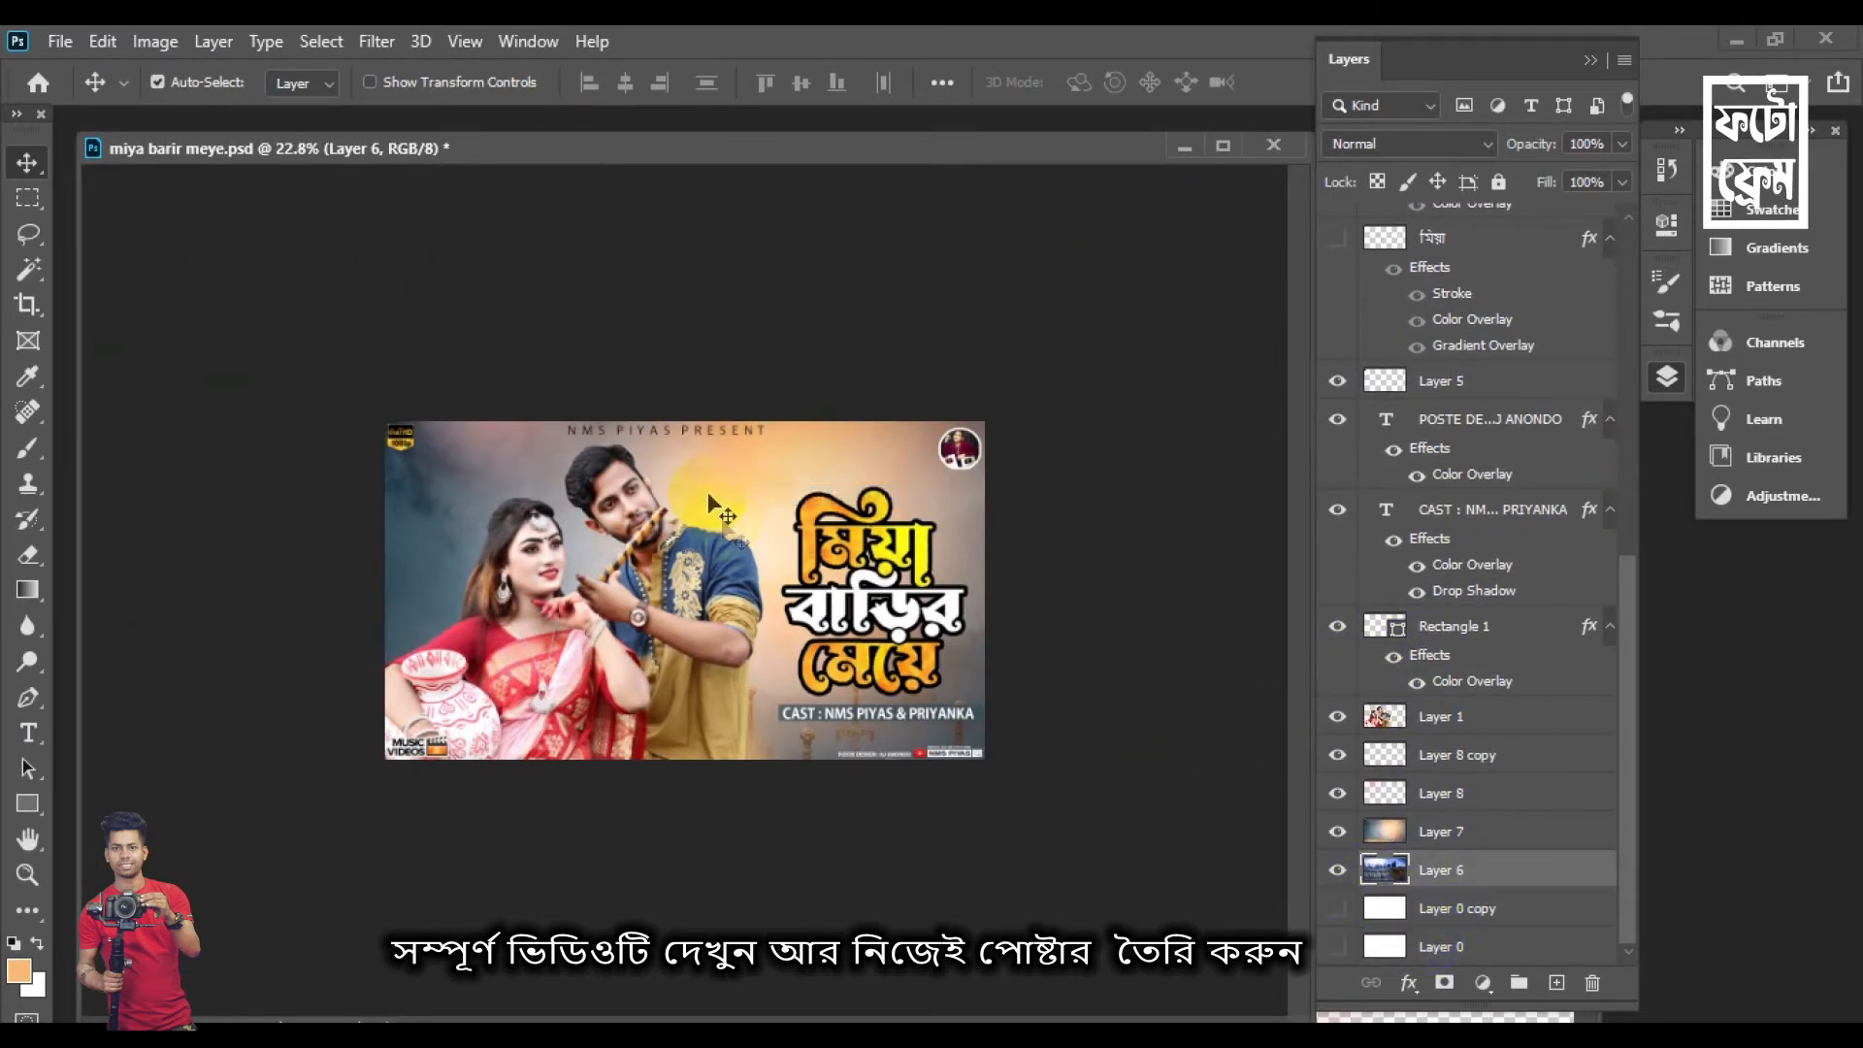
Hide and show the warm gradient background layer to examine the blurred blue backdrop beneath it
scroll(641, 427, up, 4)
click(822, 371)
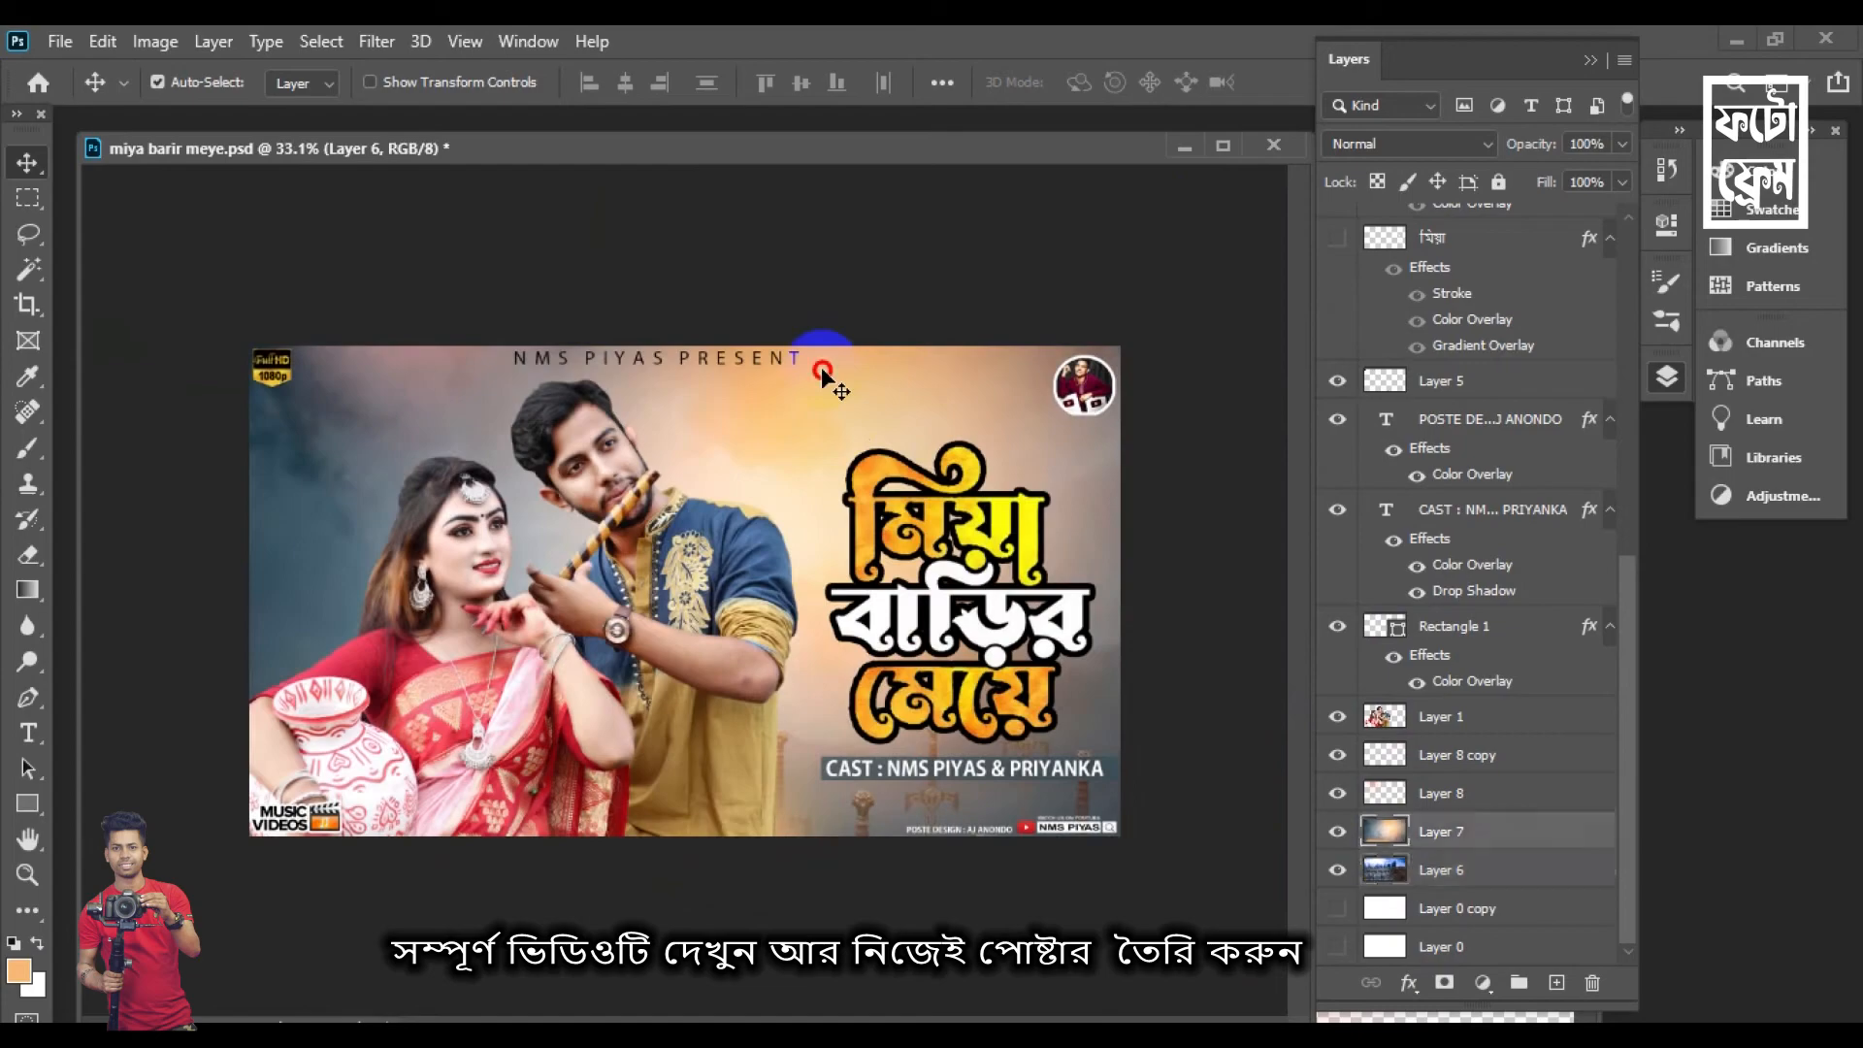
click(1336, 832)
scroll(767, 408, up, 1)
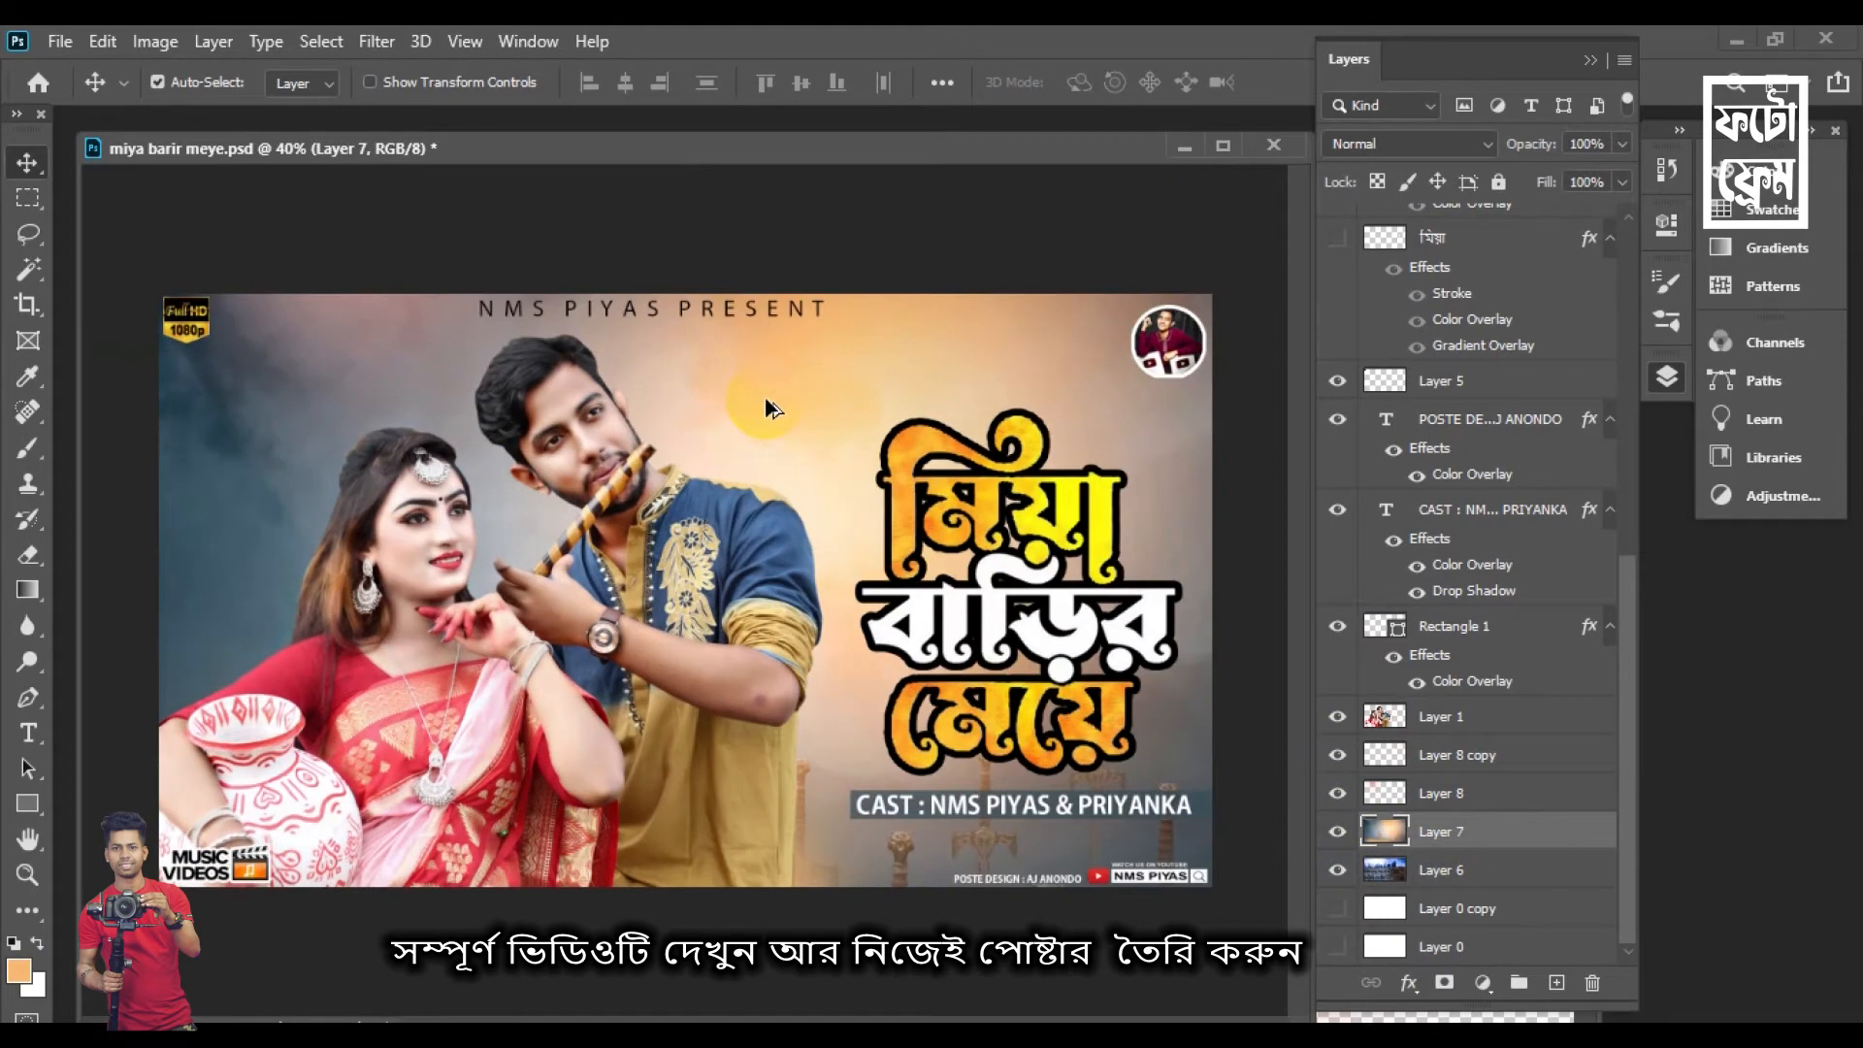
click(389, 318)
key(ctrl+z)
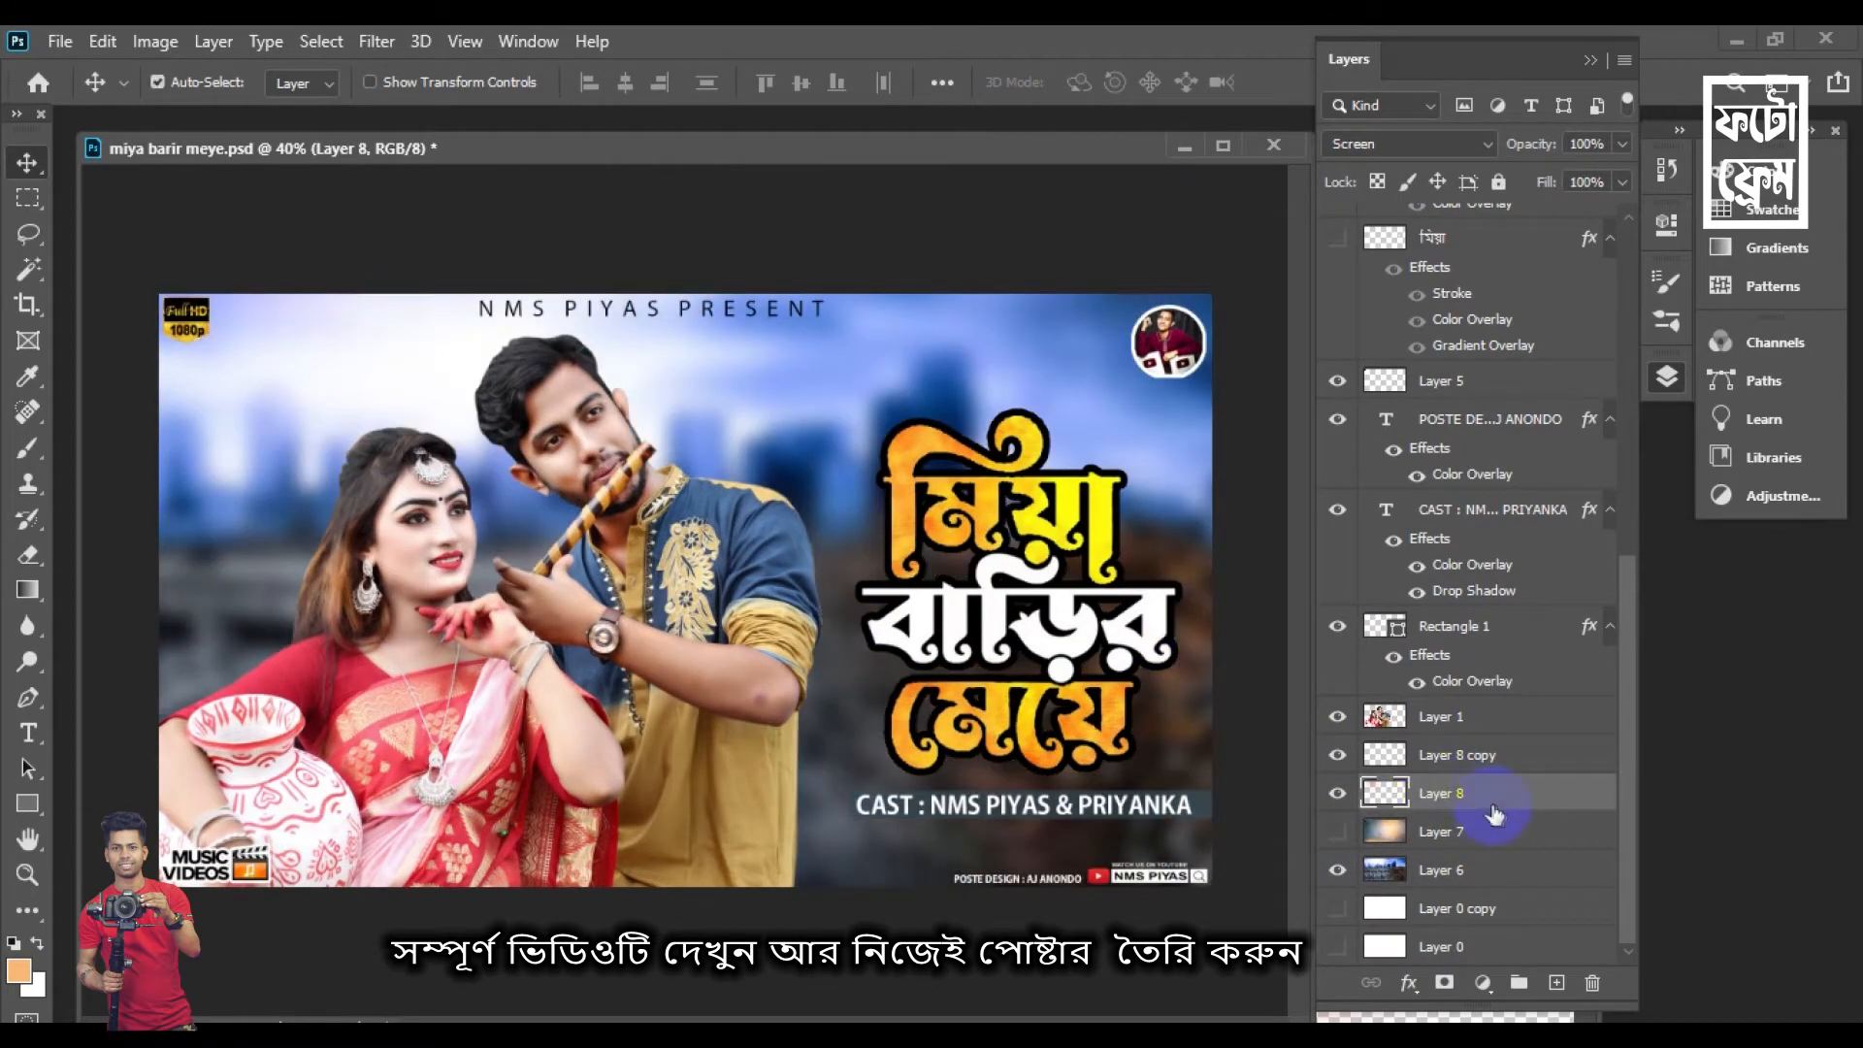
click(1339, 831)
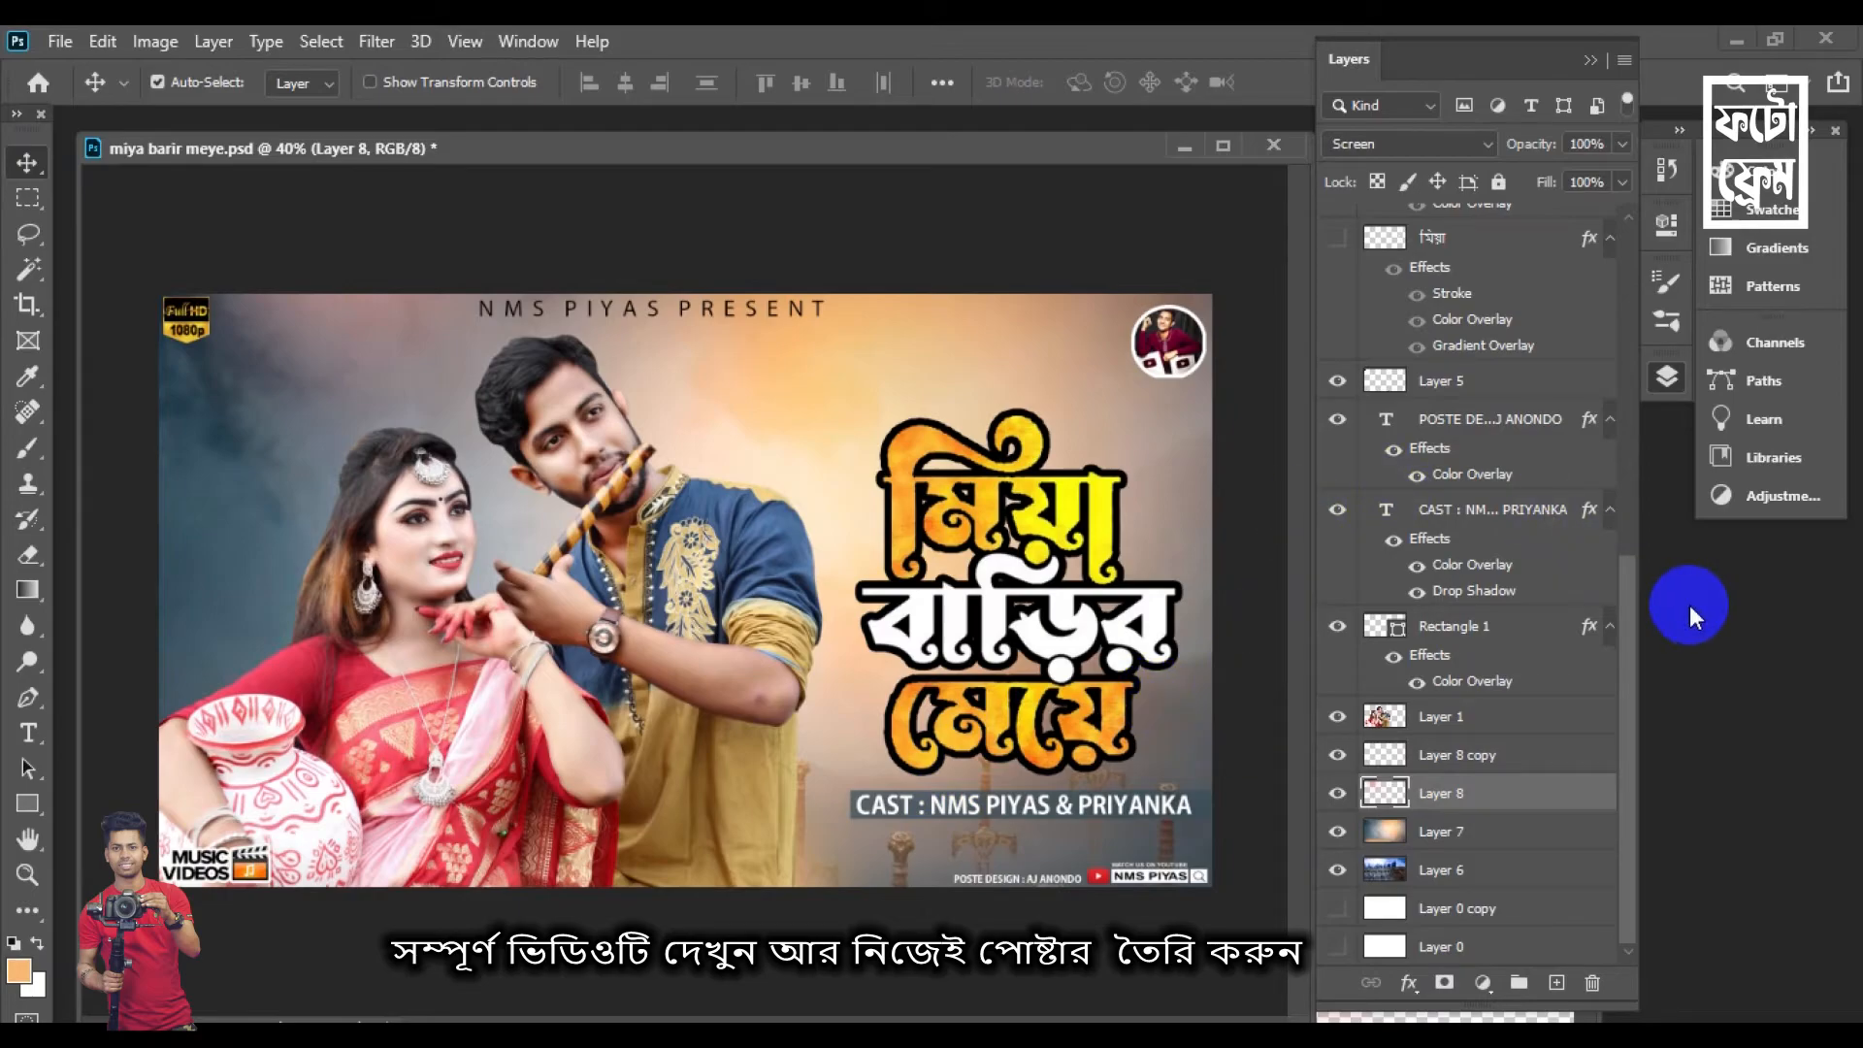
Open the sparks image IMG-20151203-WA0252%25281%2529.jpg from the light effect folder and place it in the poster
key(ctrl+o)
scroll(1157, 714, down, 2)
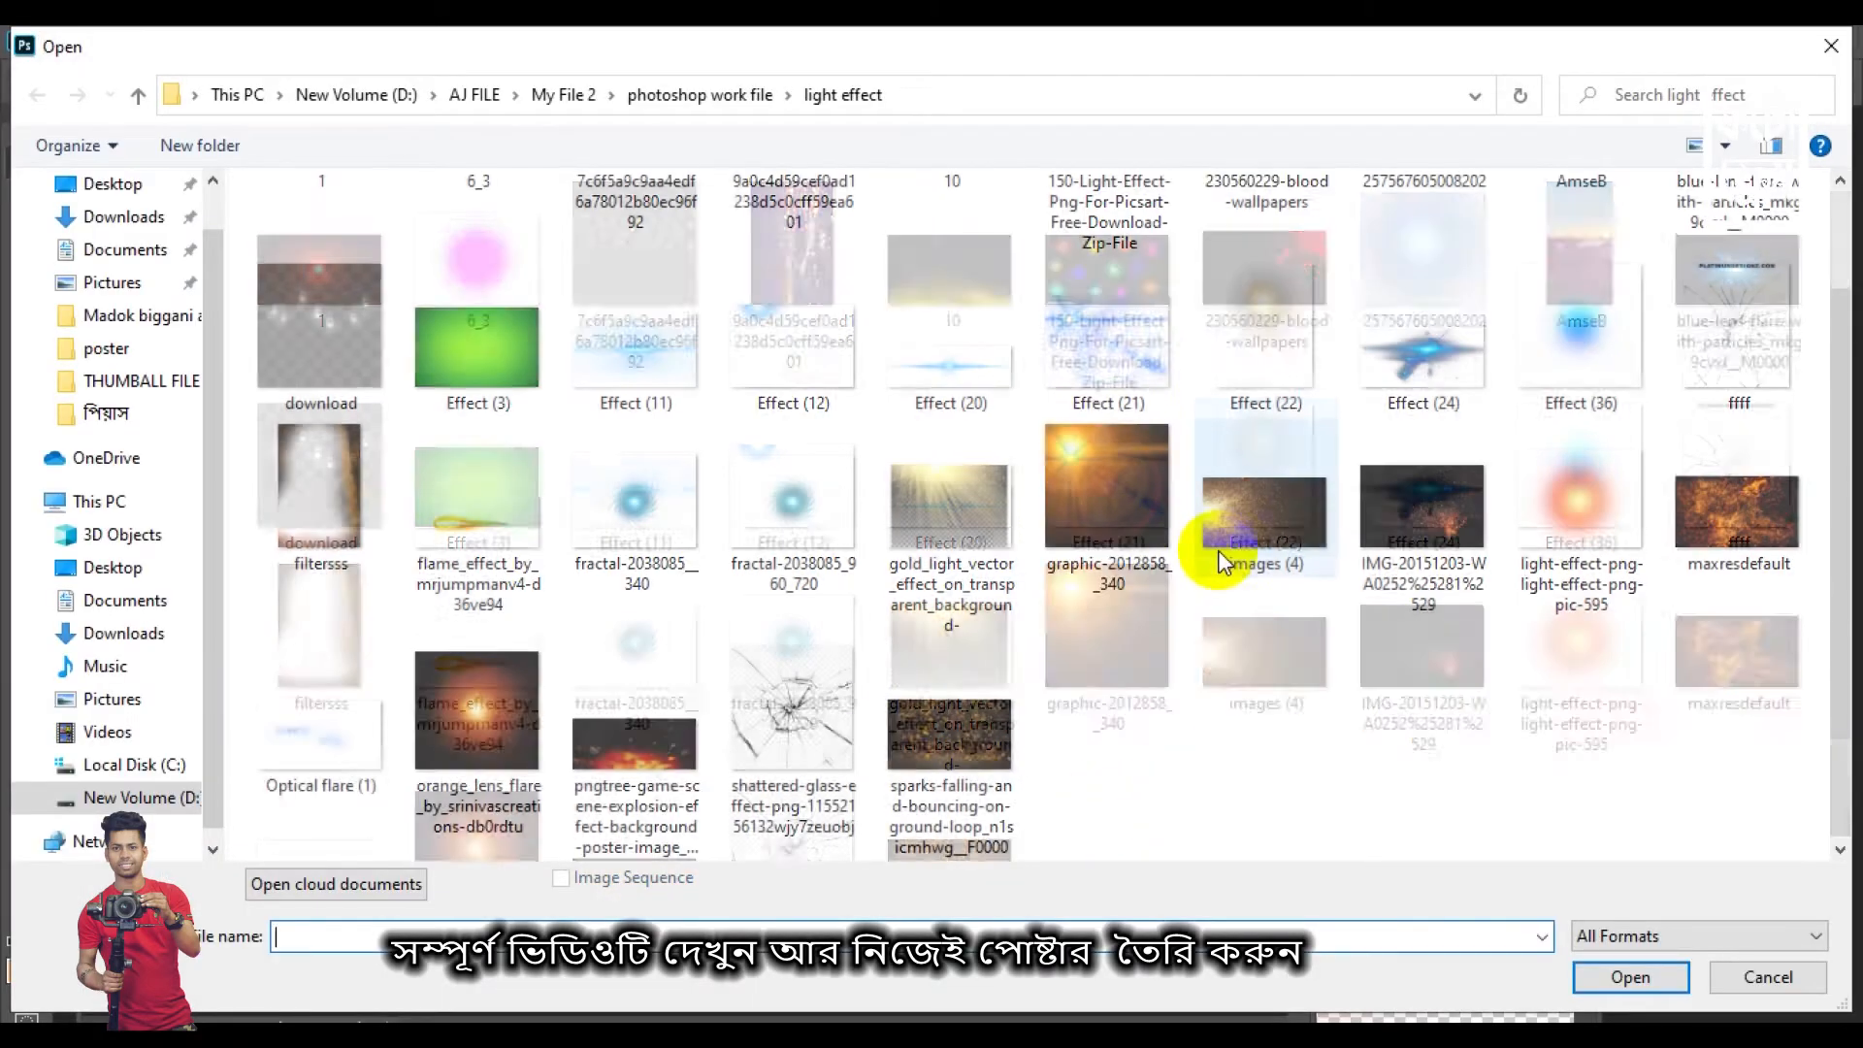
click(1437, 543)
click(1628, 988)
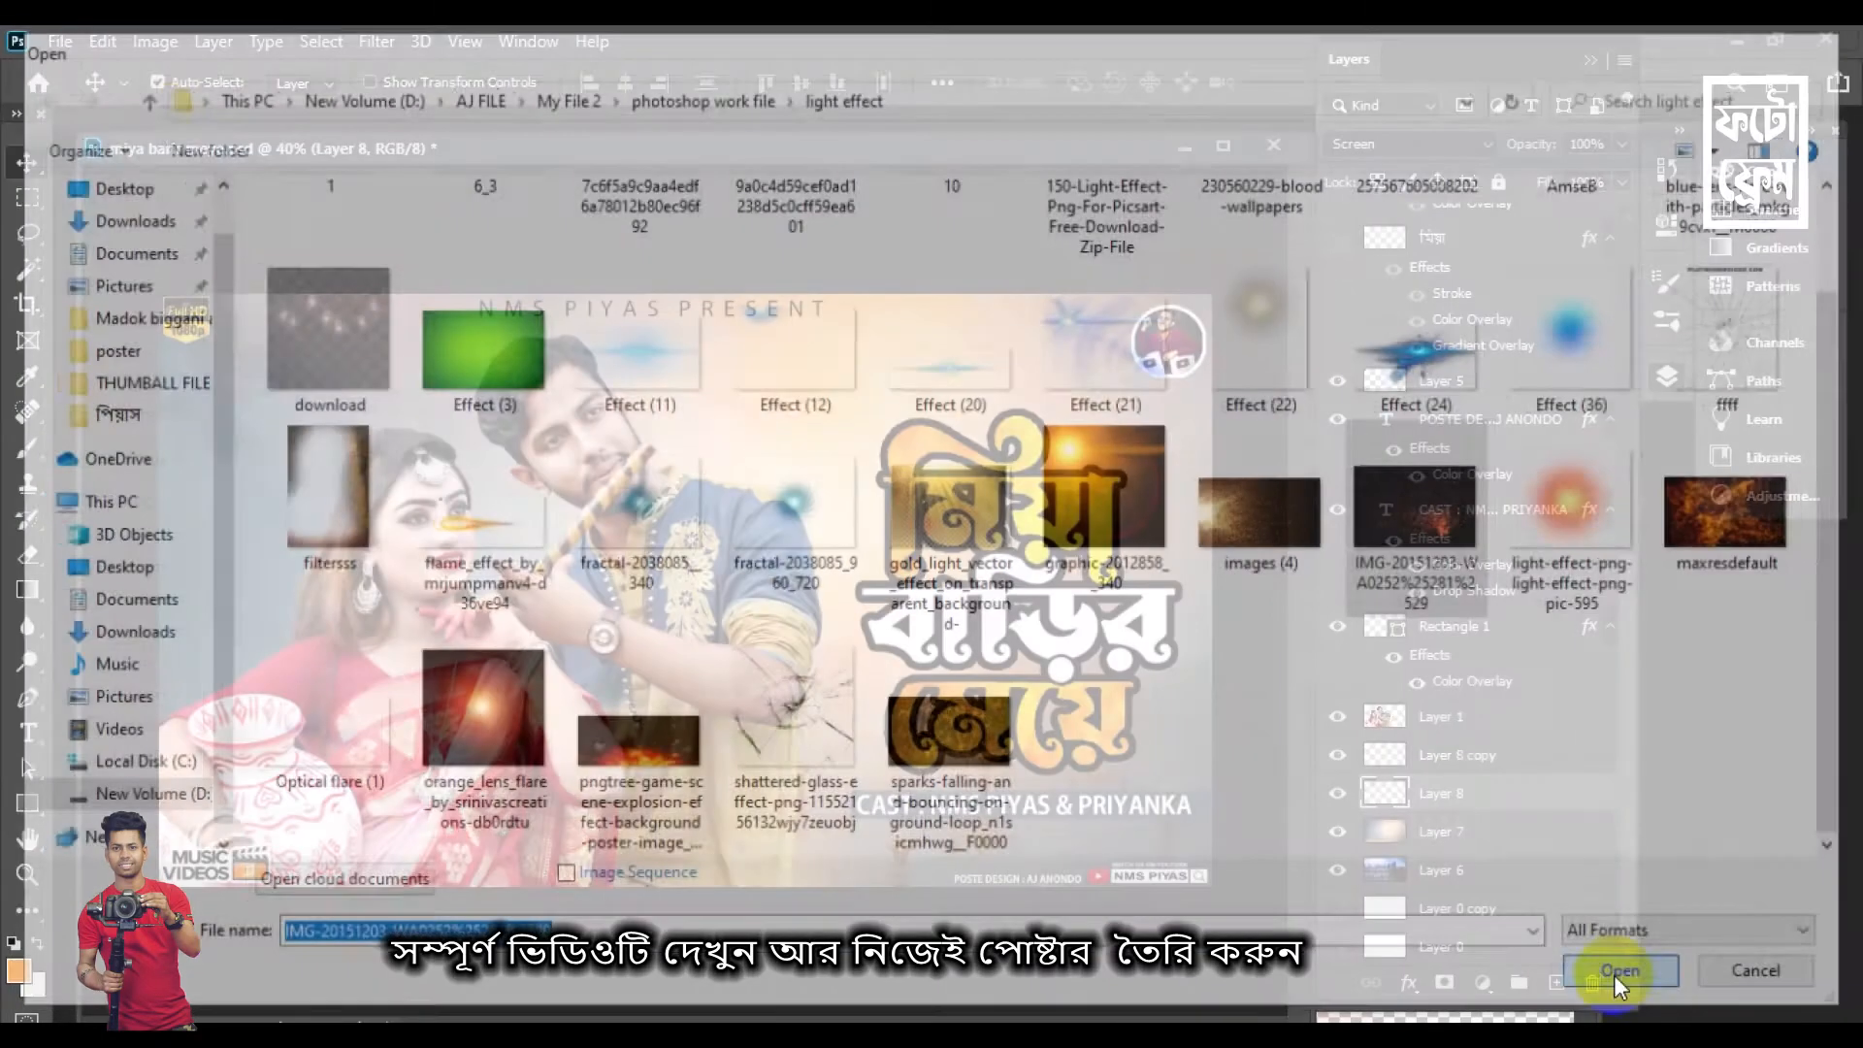
drag(670, 184, 1206, 398)
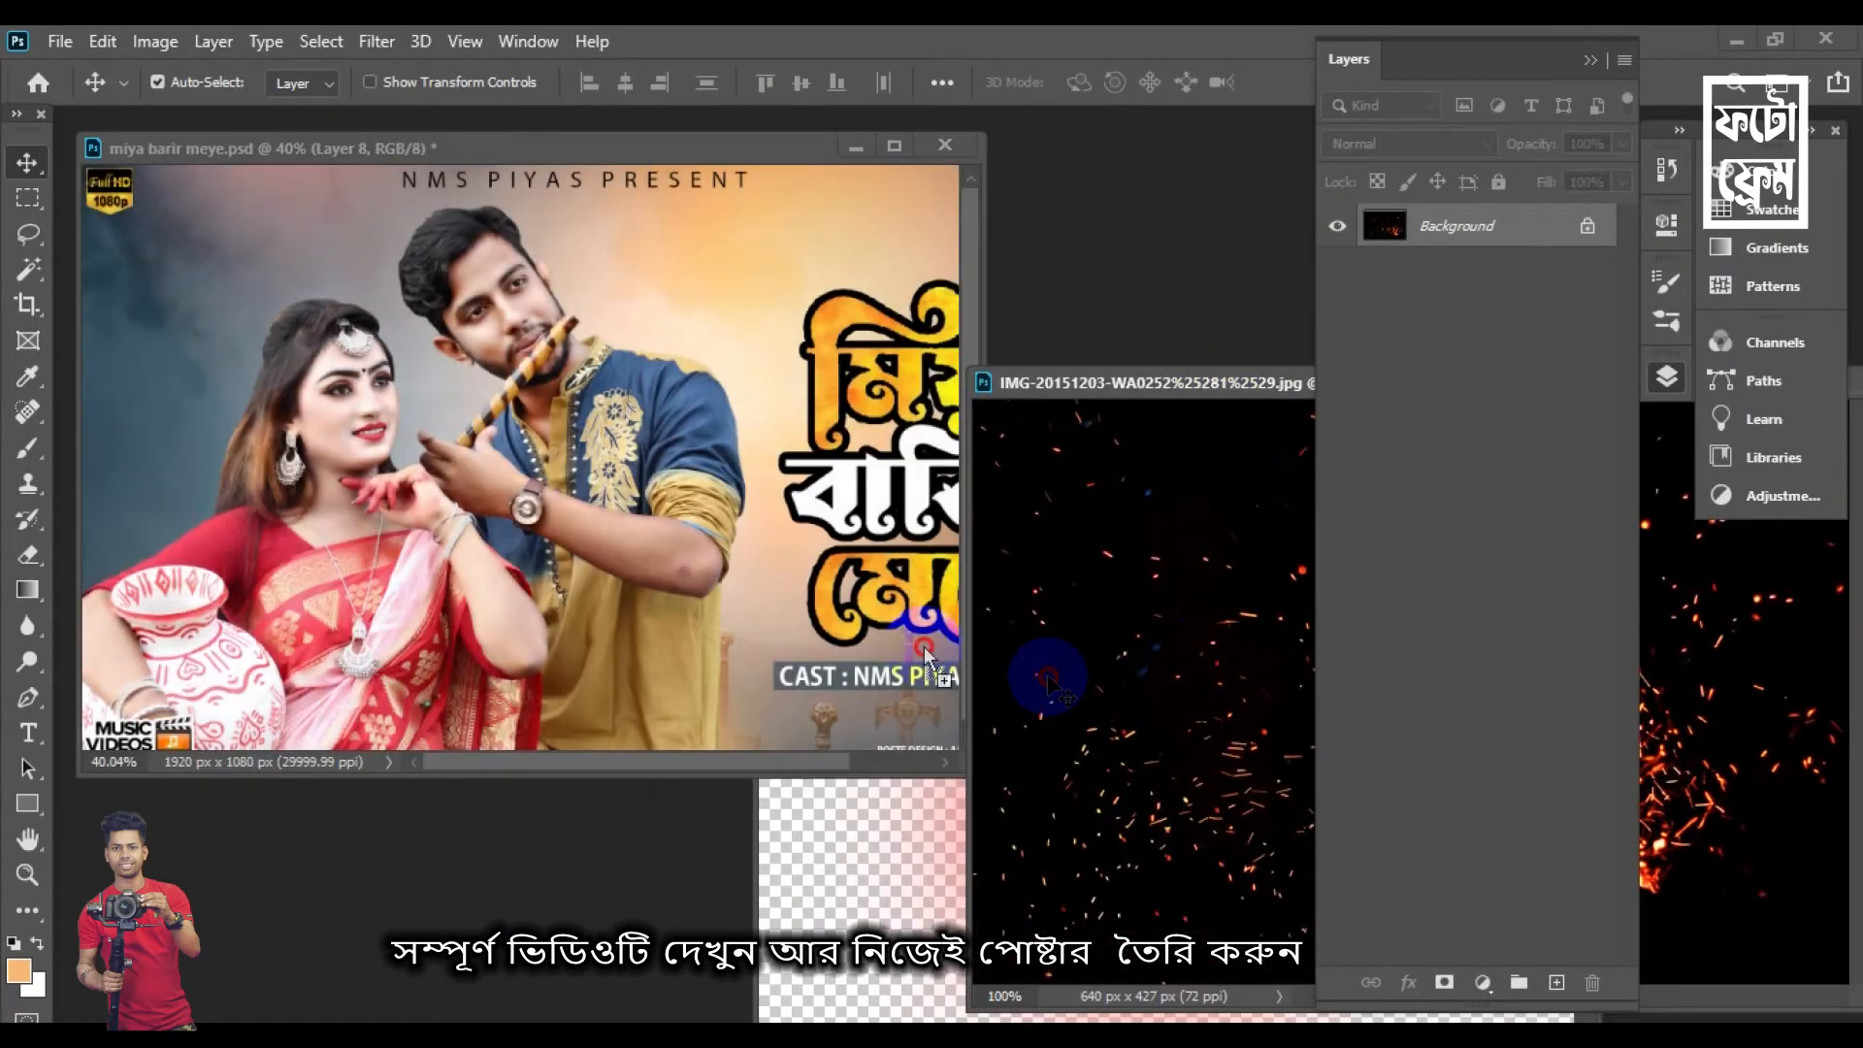
drag(1045, 673, 809, 614)
drag(987, 776, 1377, 1040)
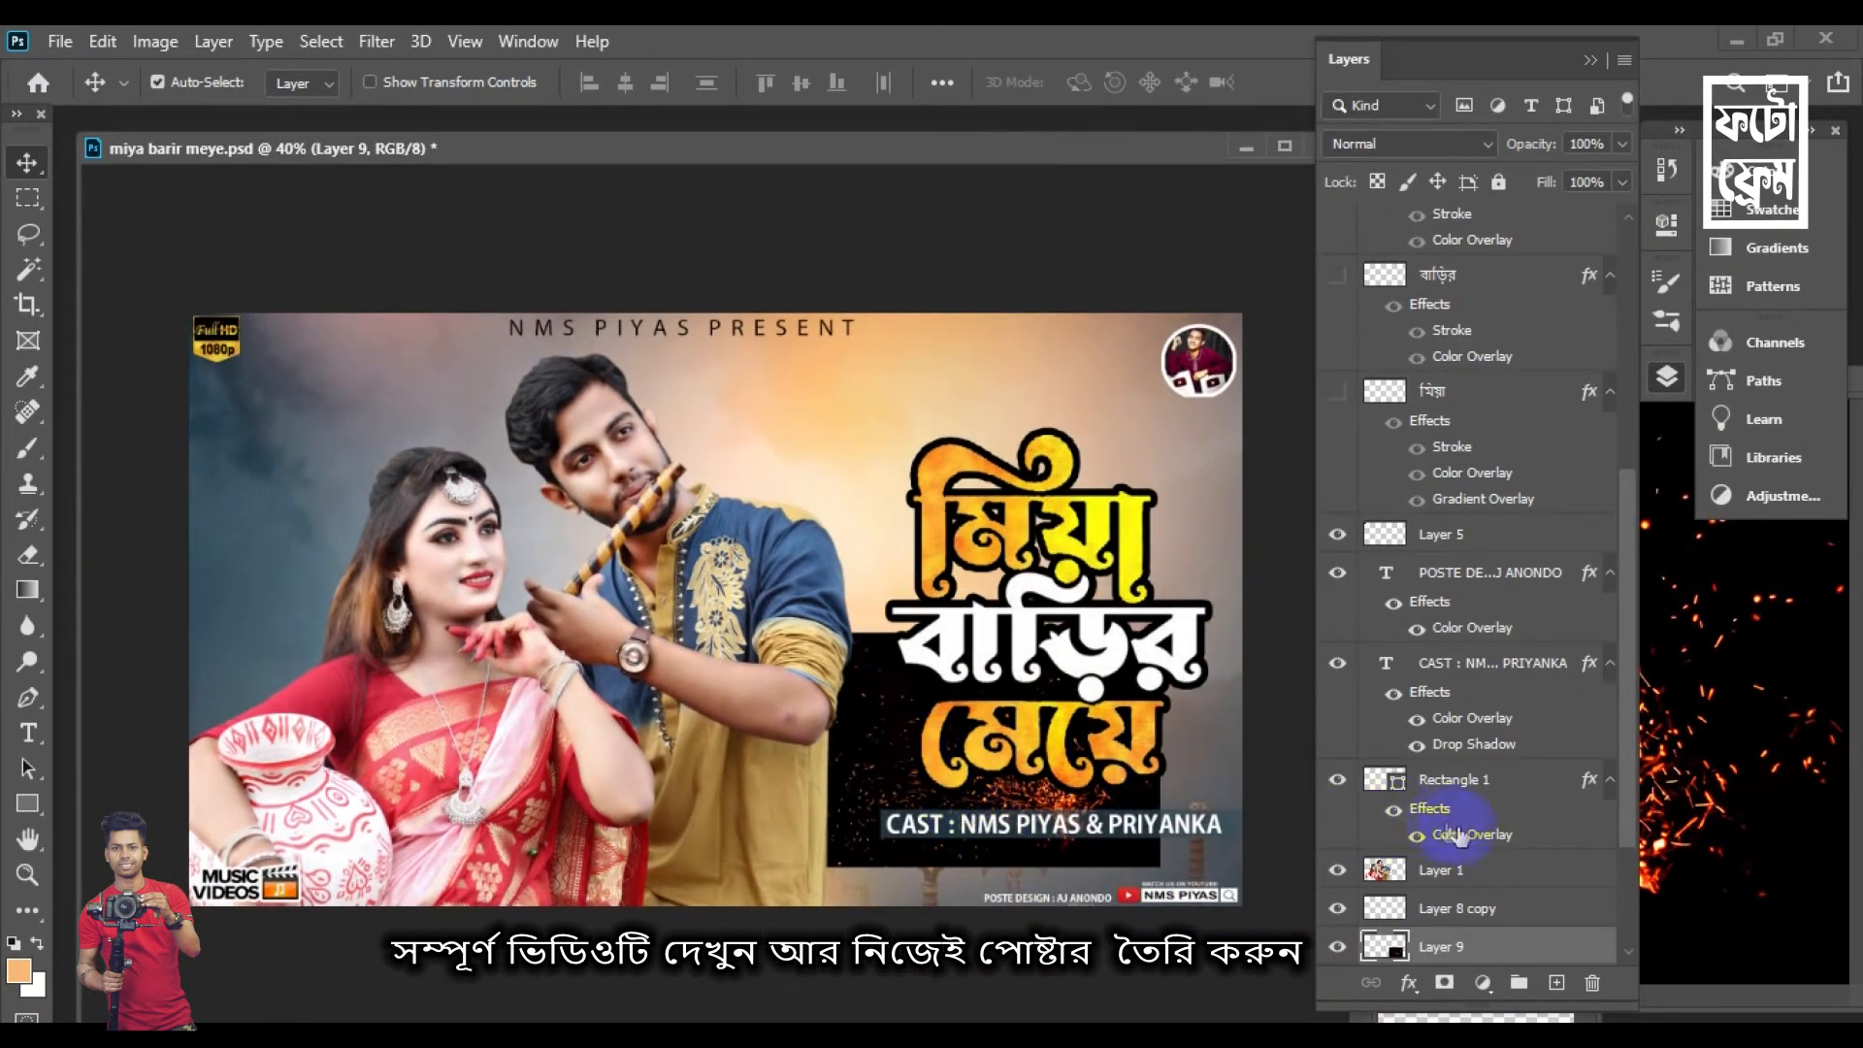
Move the sparks layer directly beneath the WATCH US ON YOUTUBE layer and set its blend mode to Screen
drag(1524, 959, 1475, 238)
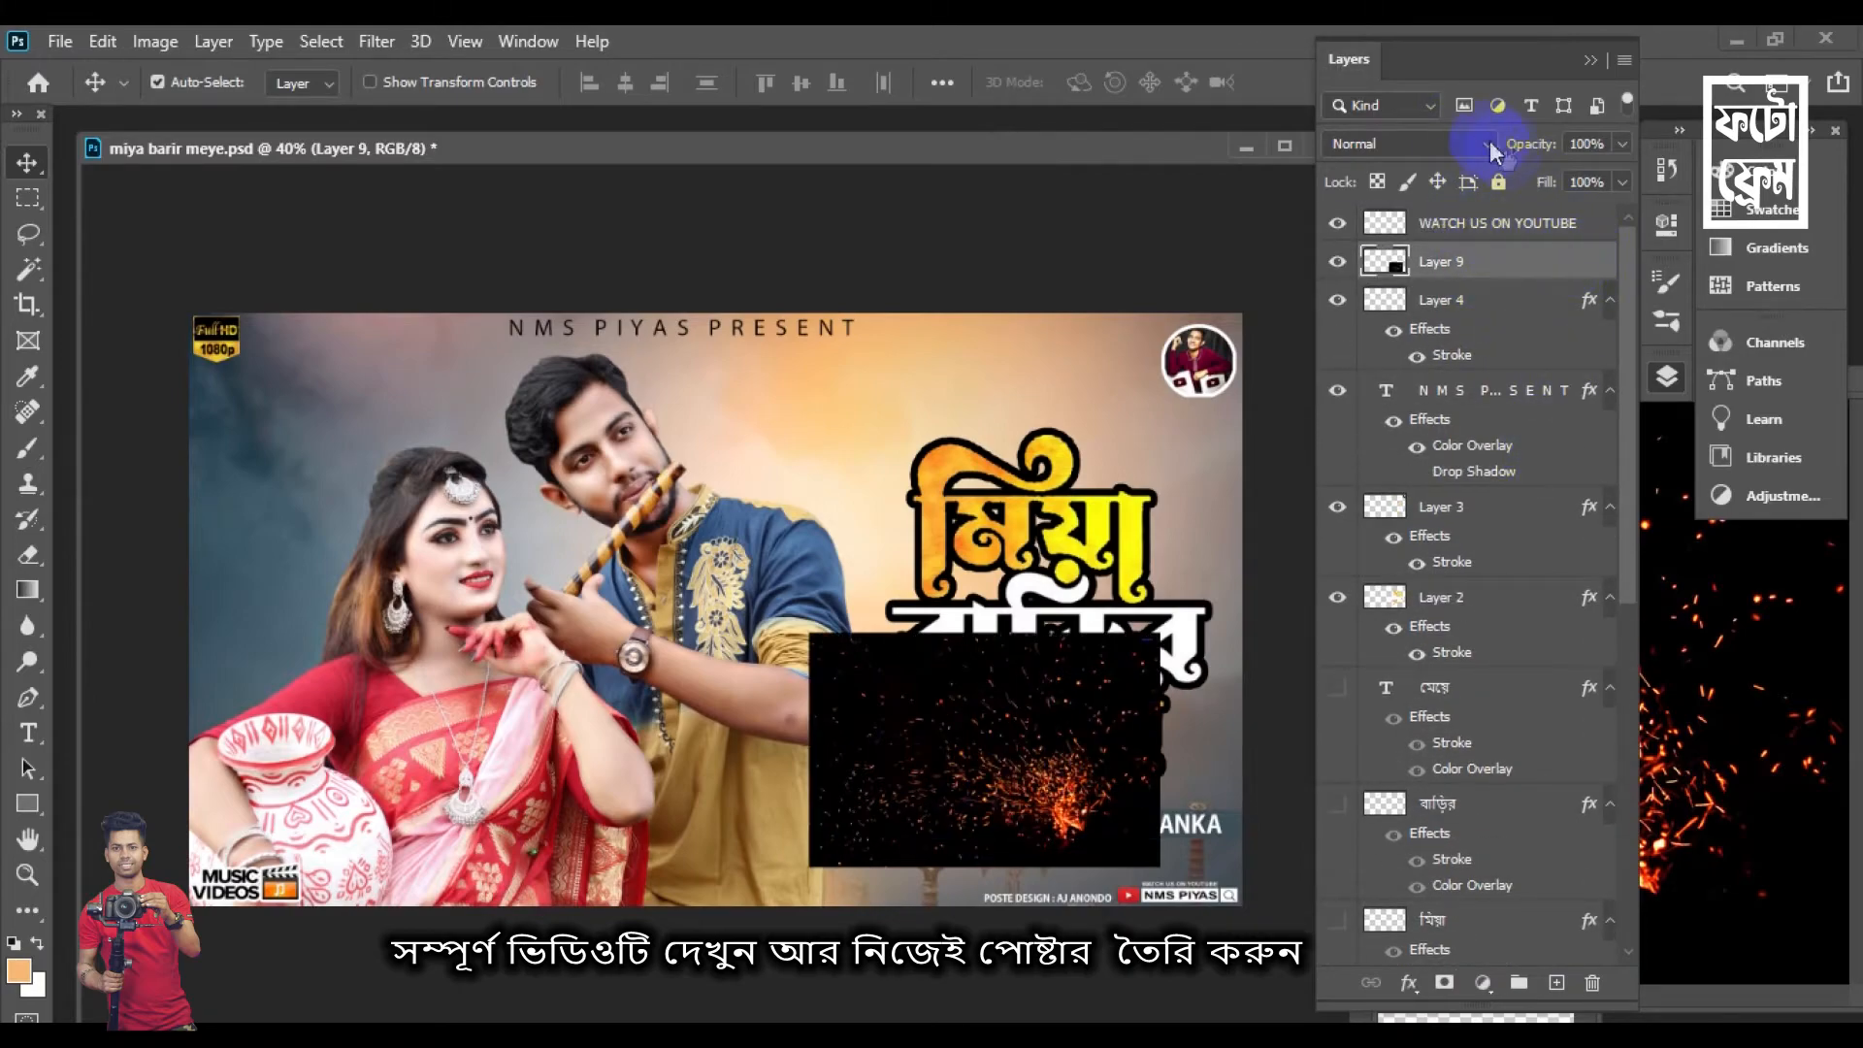
click(1492, 150)
click(1398, 359)
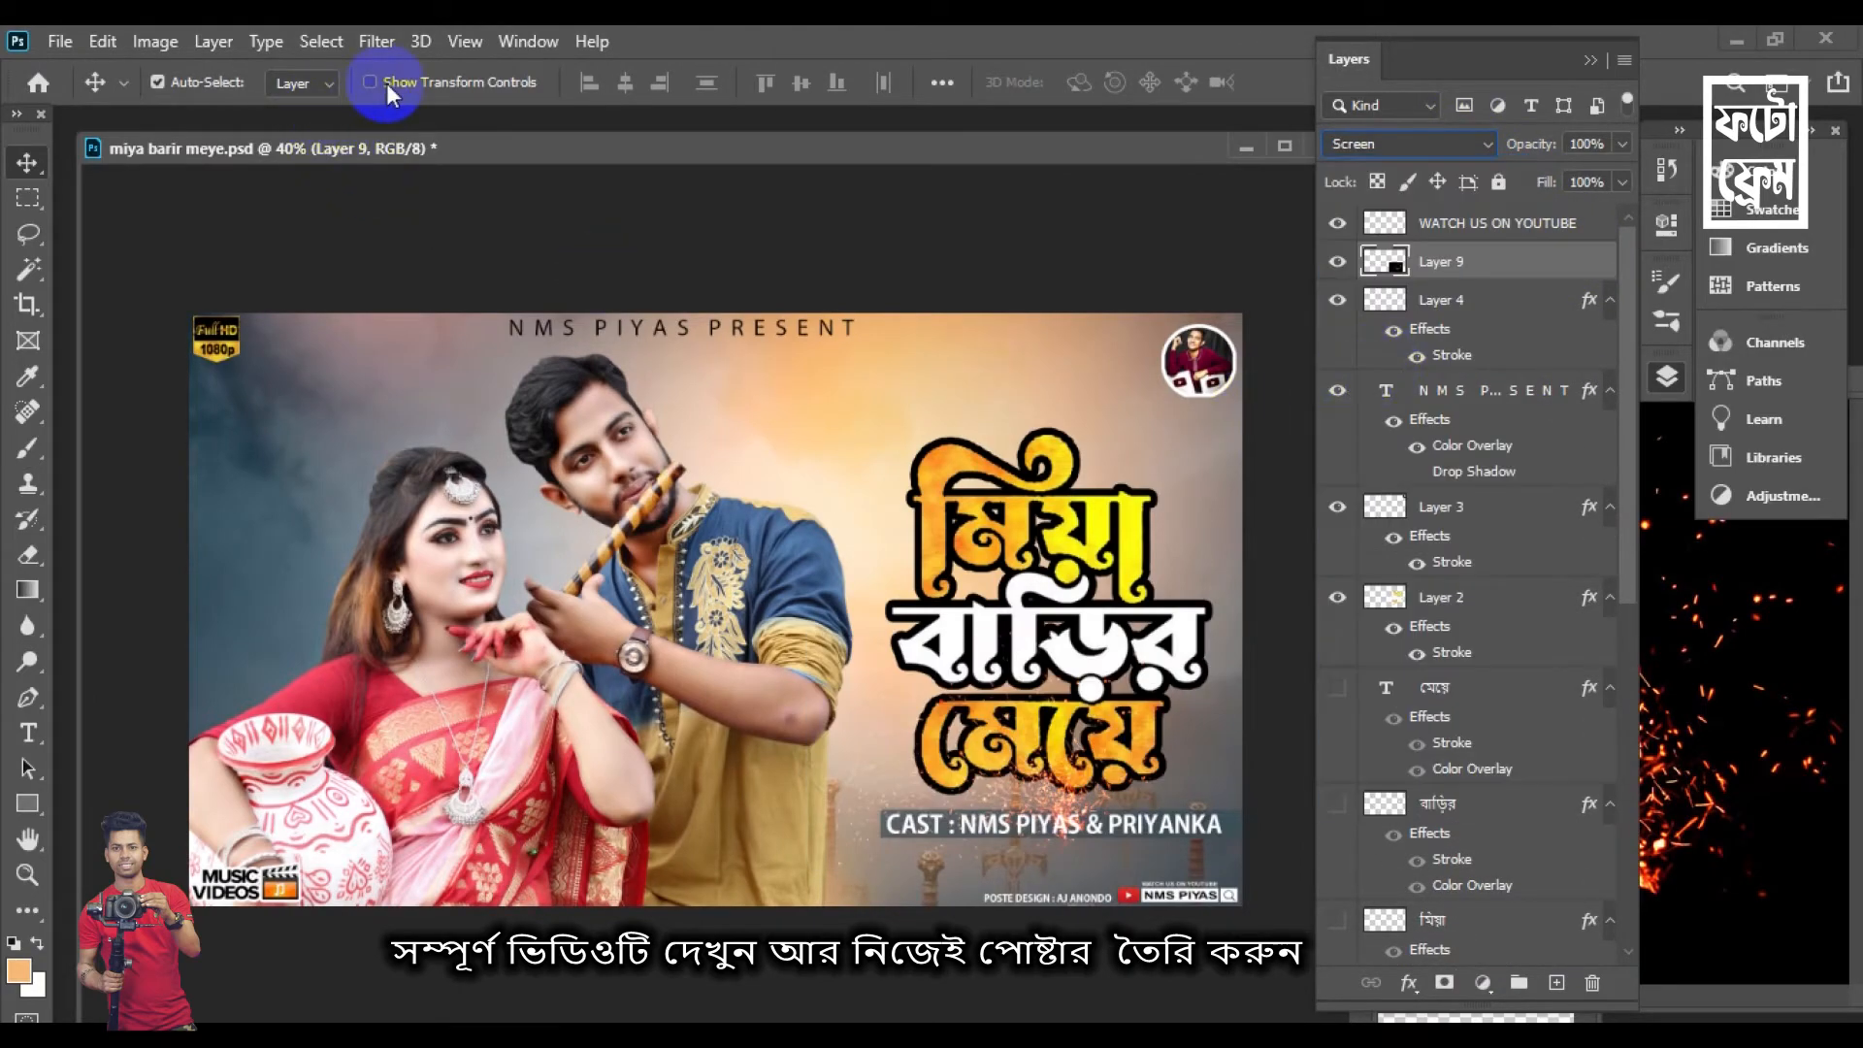
Scale the sparks layer to about 222.51% and move it over the poster's lower right
key(ctrl+minus)
key(ctrl+t)
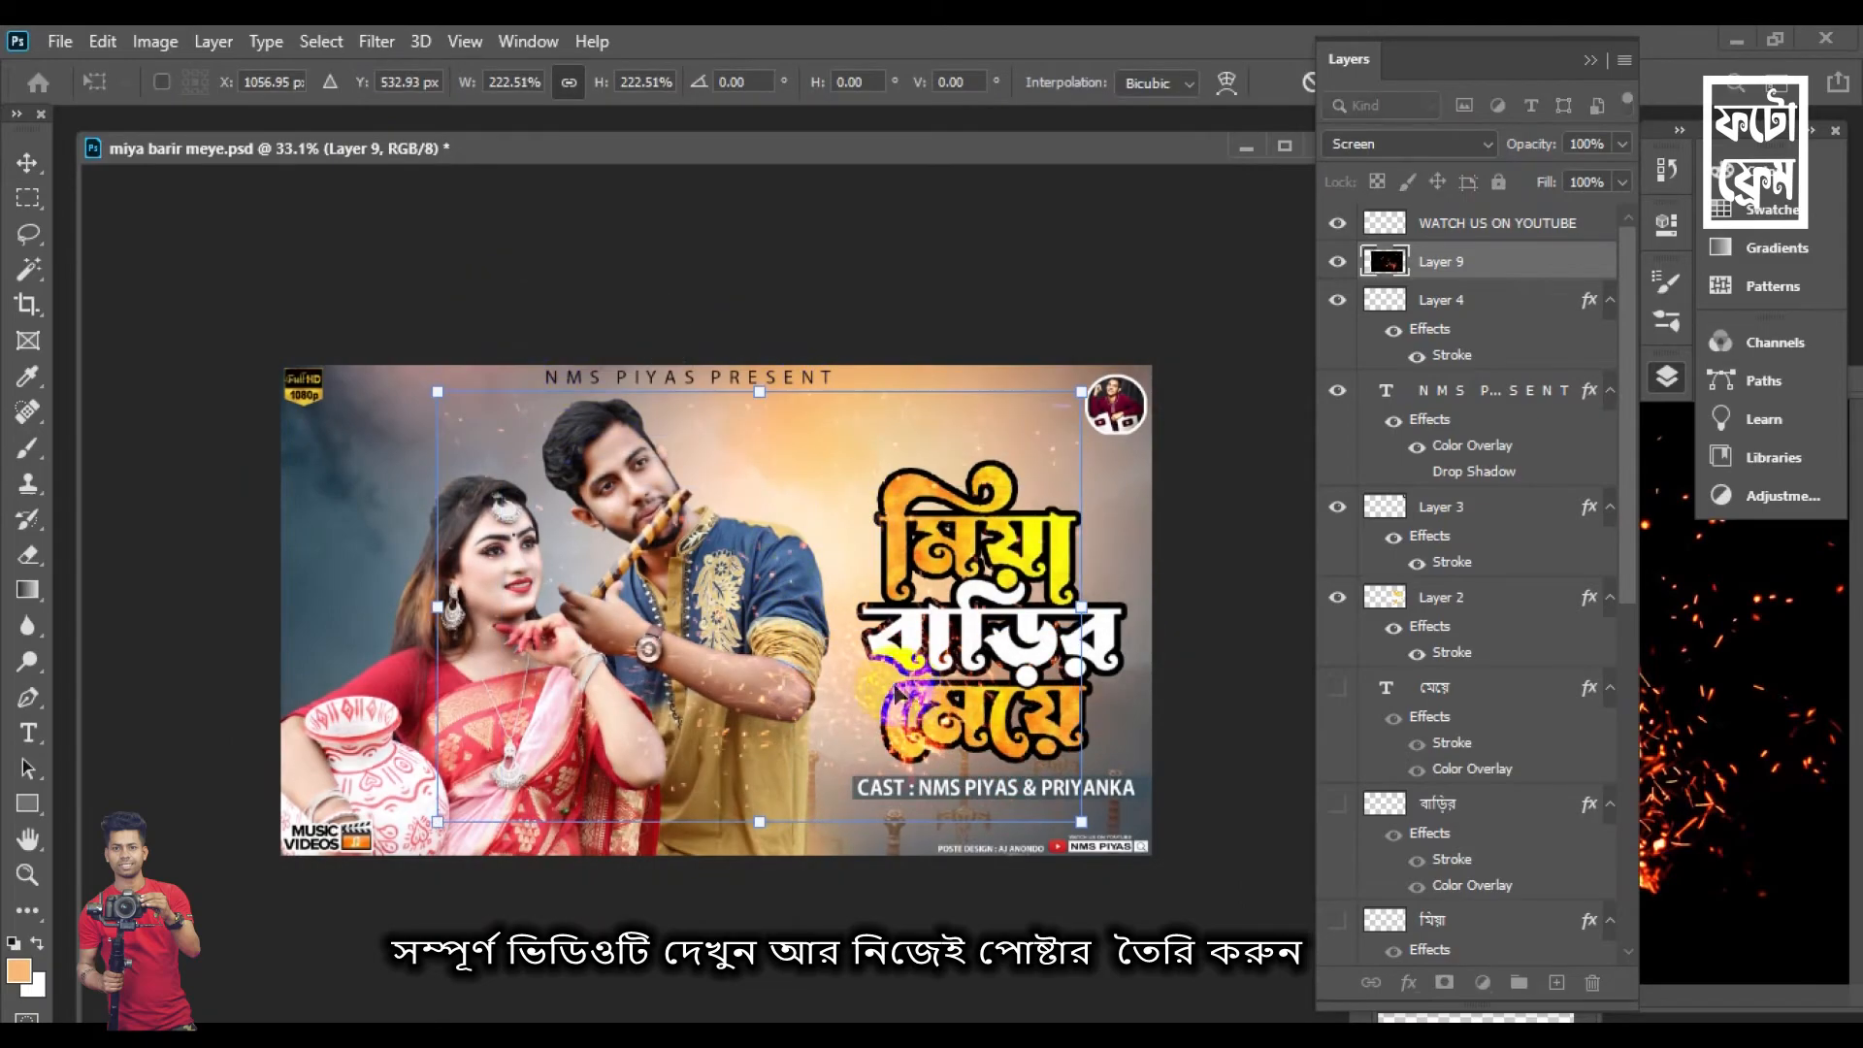
drag(895, 693, 1024, 885)
key(Return)
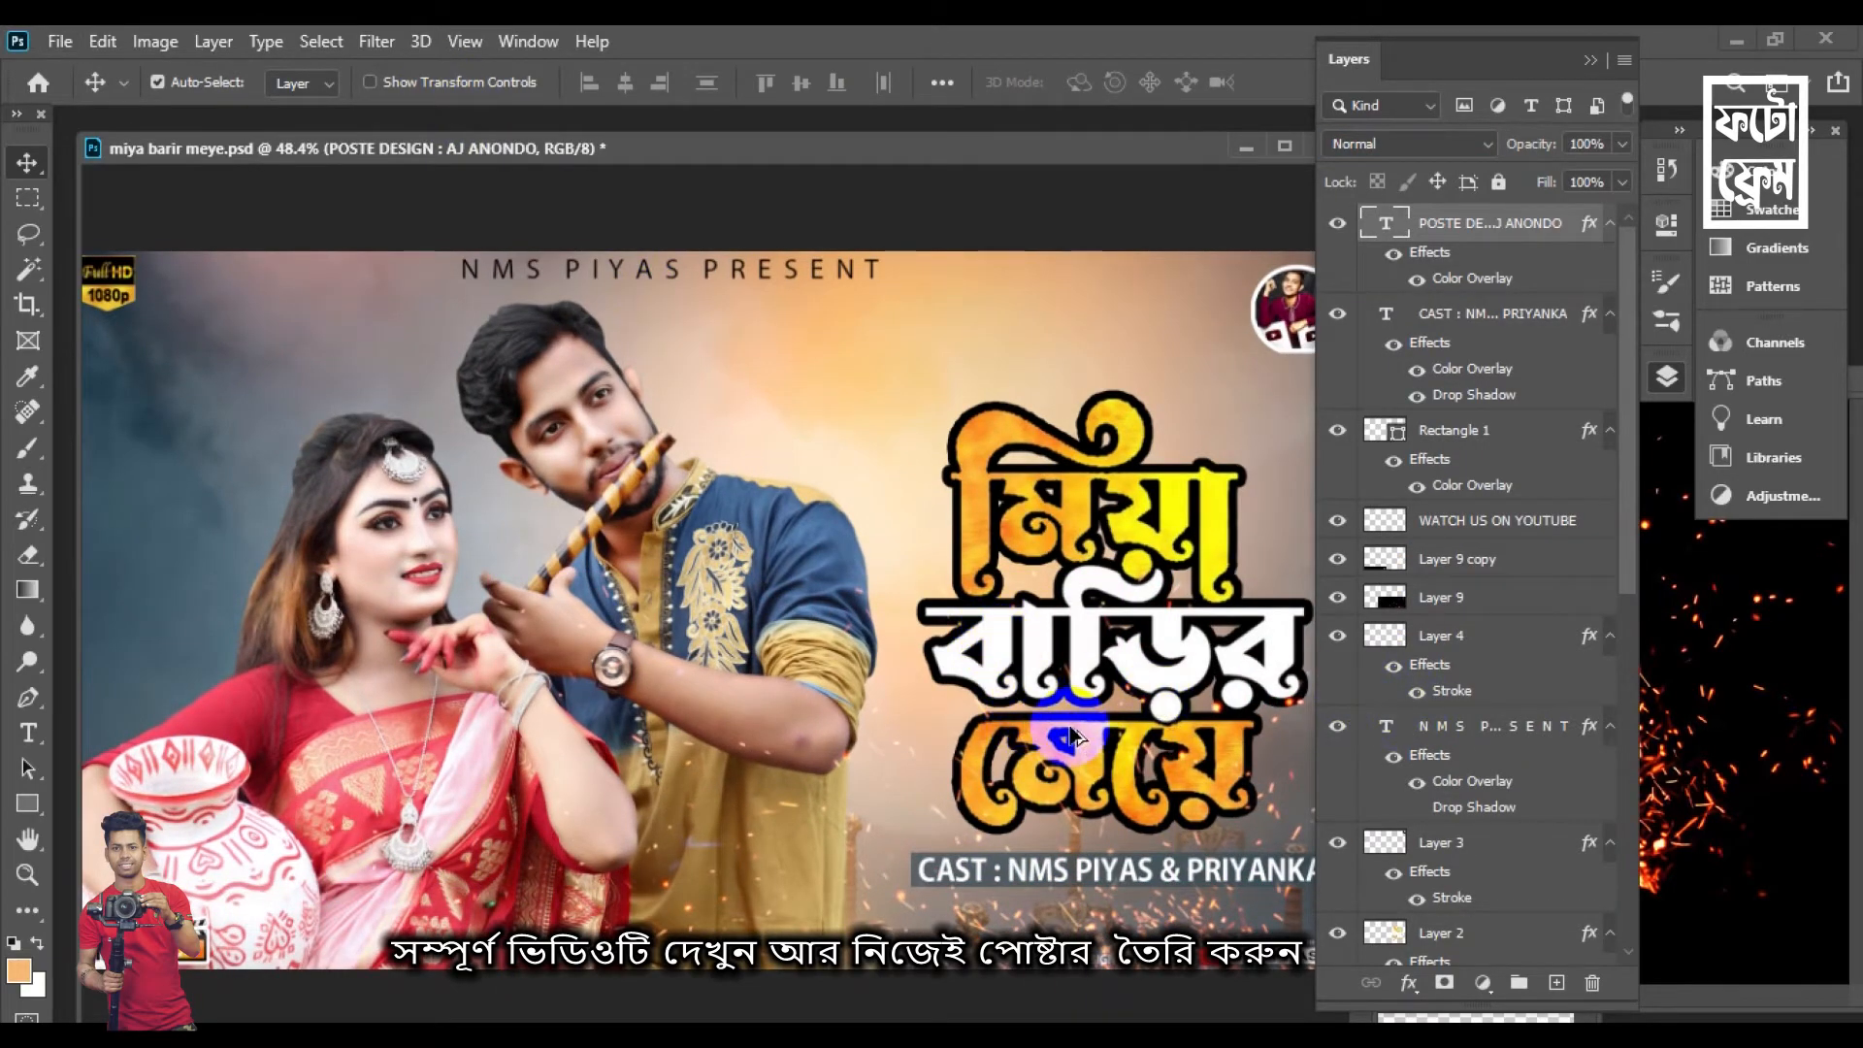
Draw a rectangle about 1965 by 138 px along the poster's bottom edge as a full-width bar
scroll(1067, 718, down, 1)
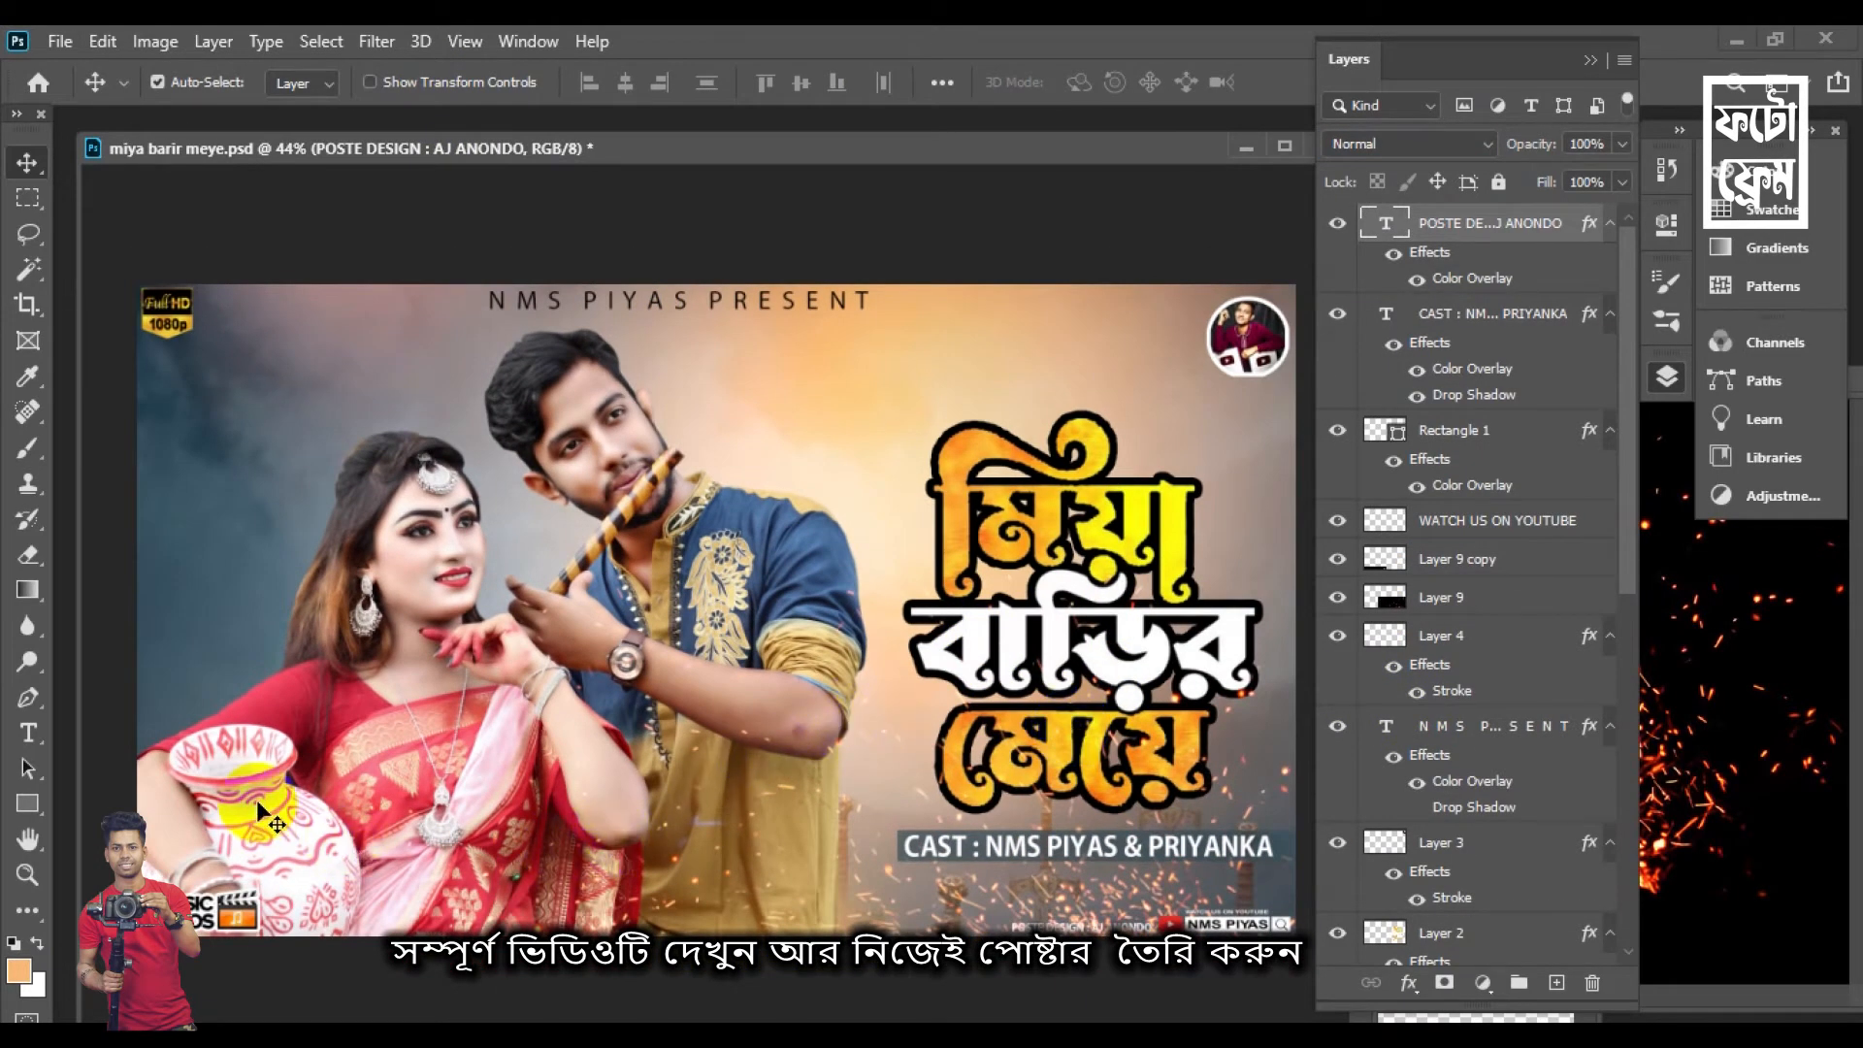
click(26, 803)
scroll(802, 918, down, 1)
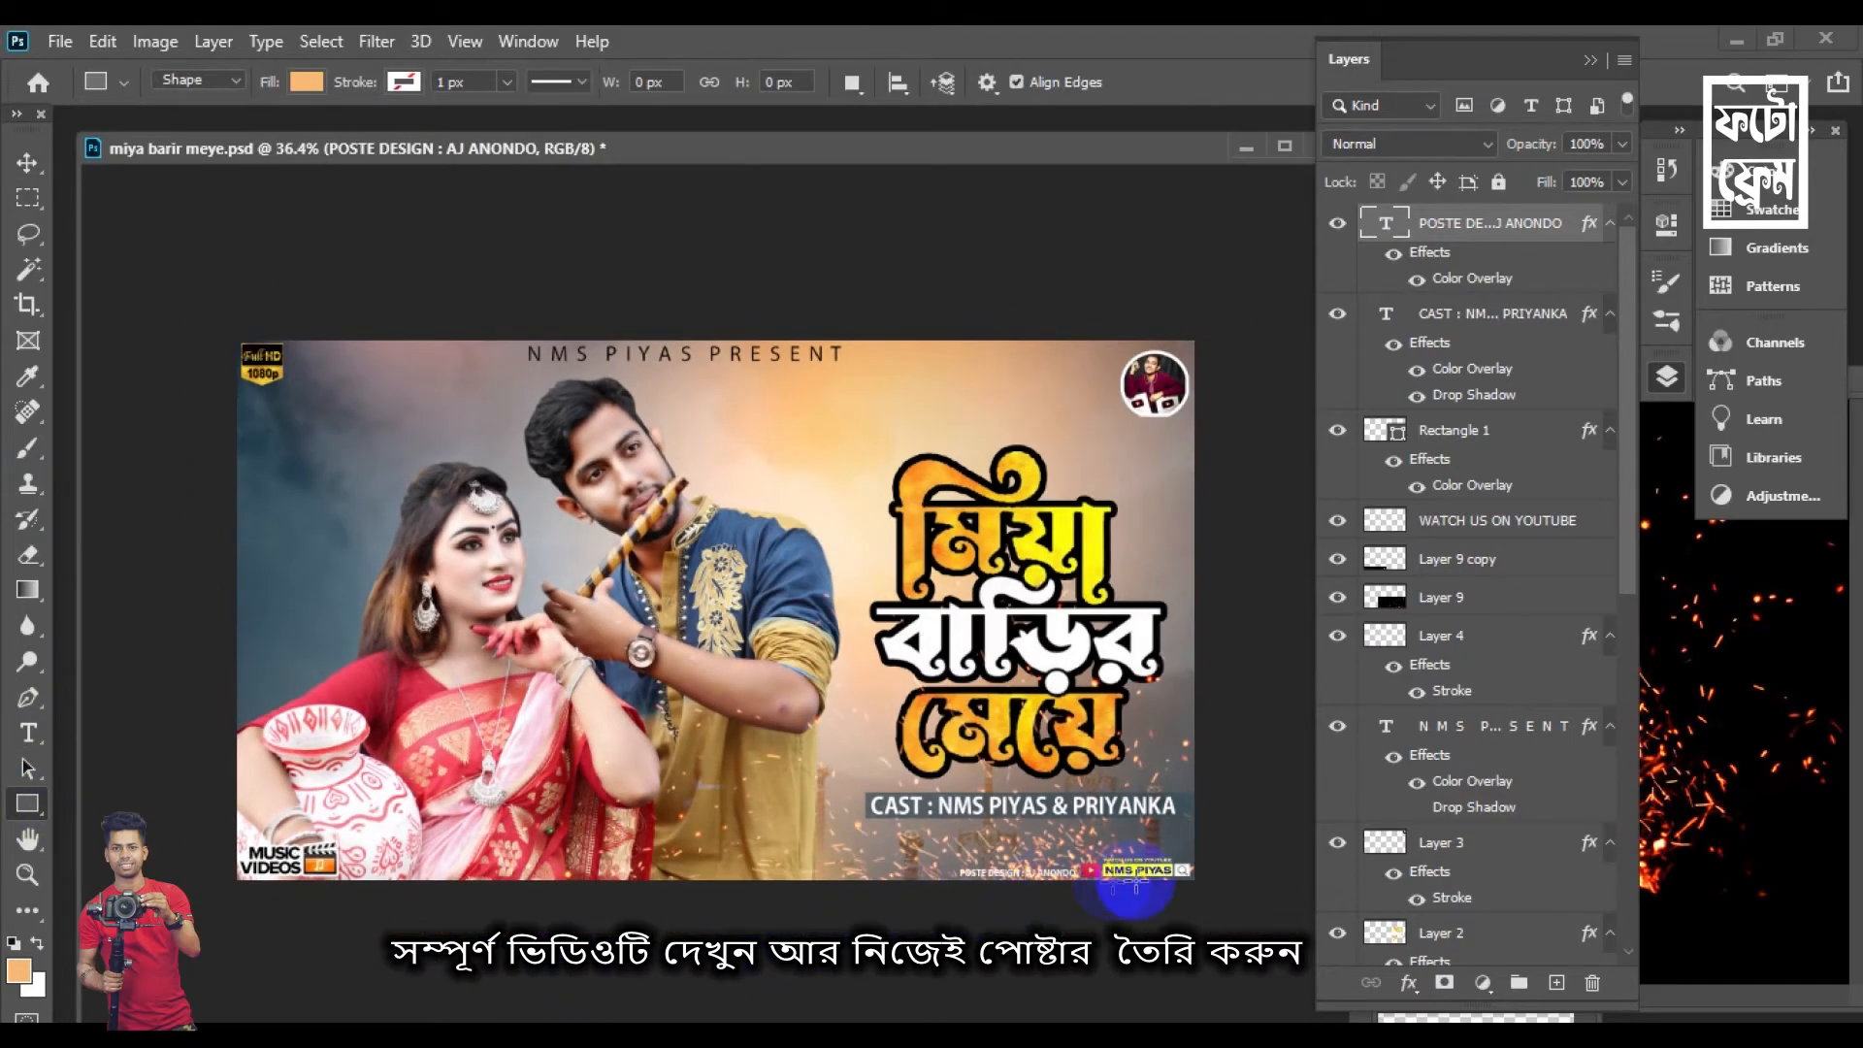
drag(1204, 859, 224, 925)
click(26, 162)
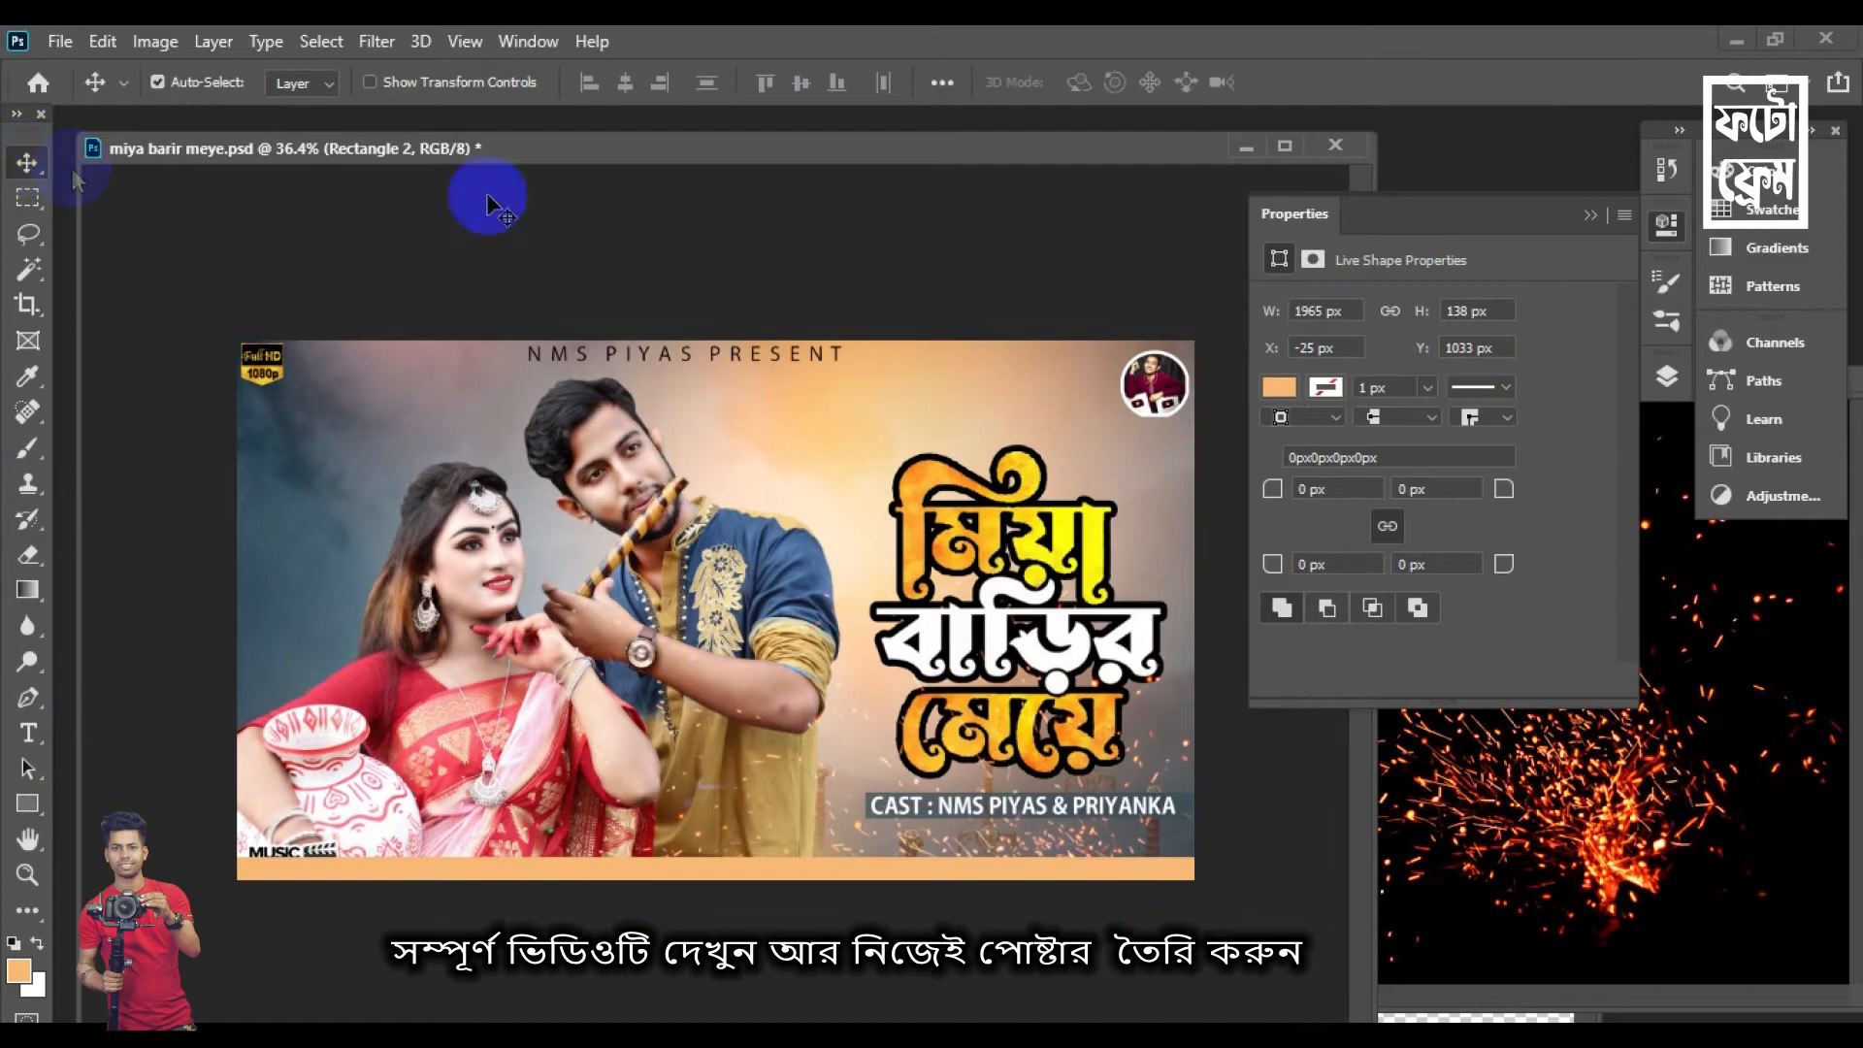
click(1591, 214)
Give the bottom bar a Color Overlay sampled from the blue-grey background at the poster's left edge
click(1669, 380)
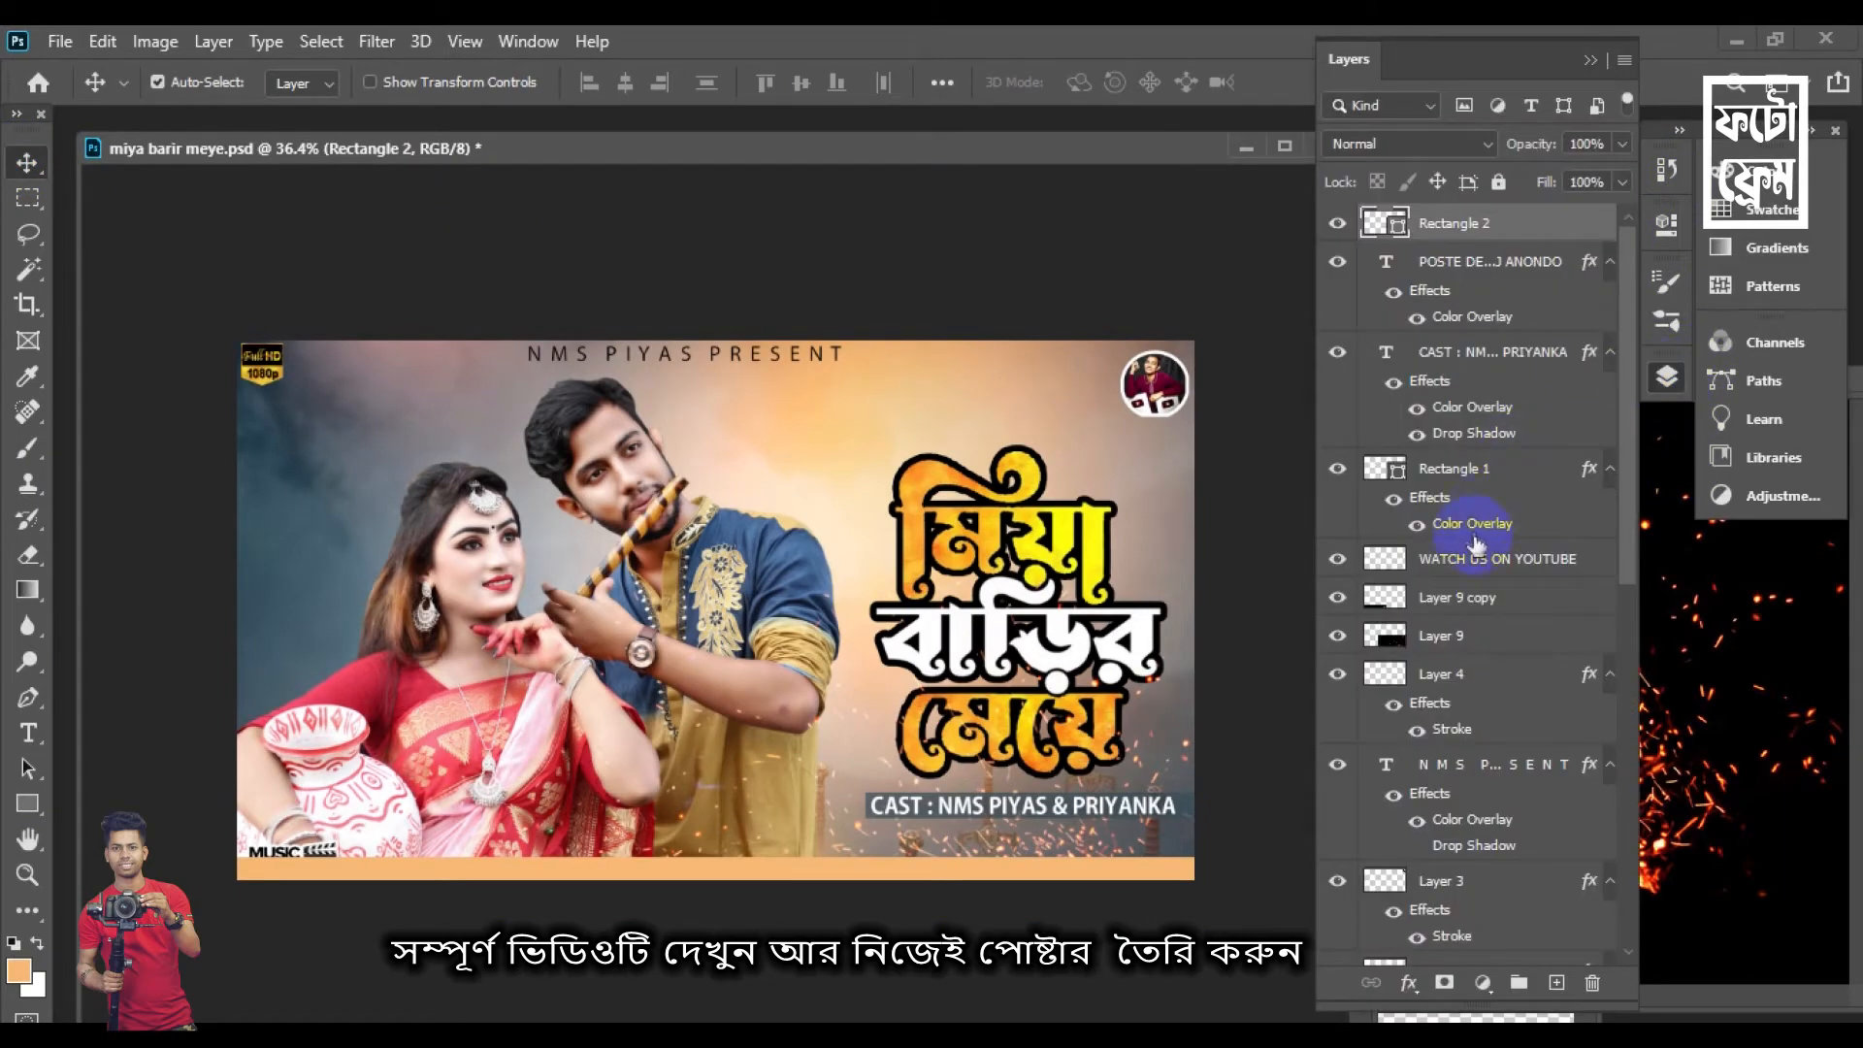
double_click(1334, 510)
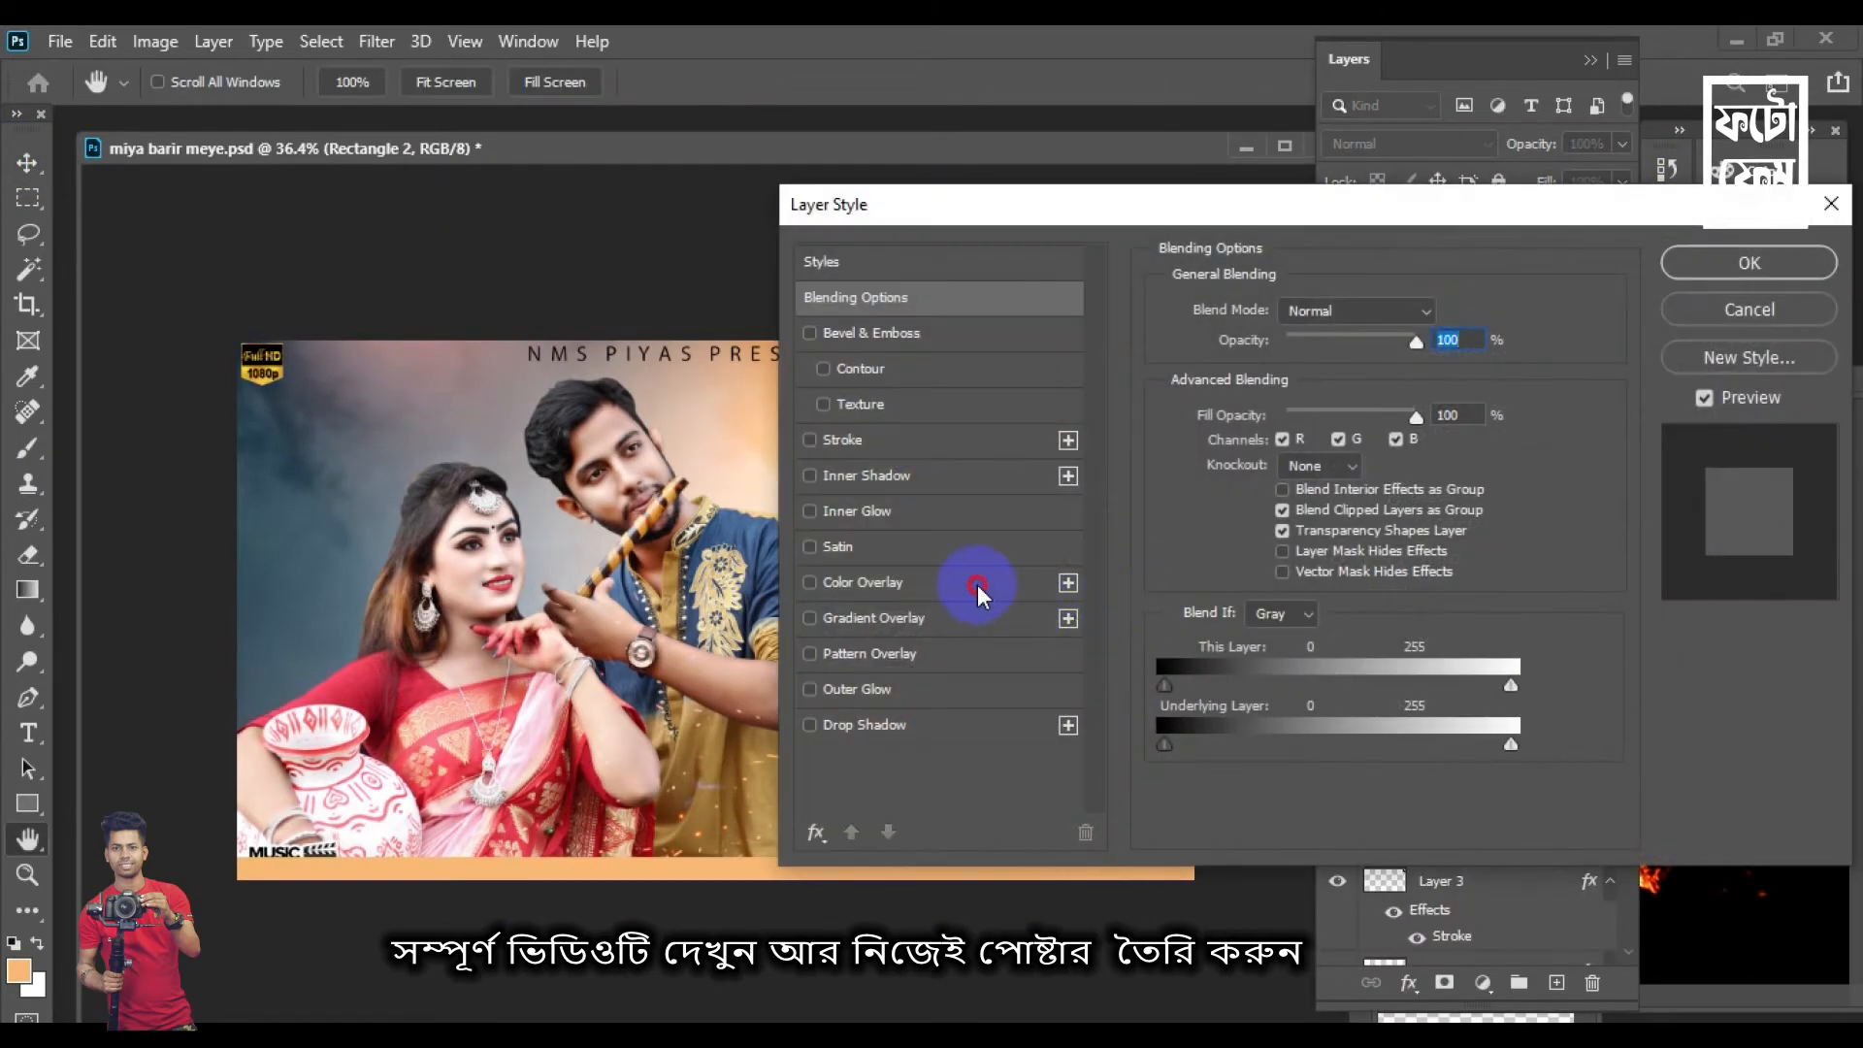
click(964, 587)
click(1441, 311)
click(230, 533)
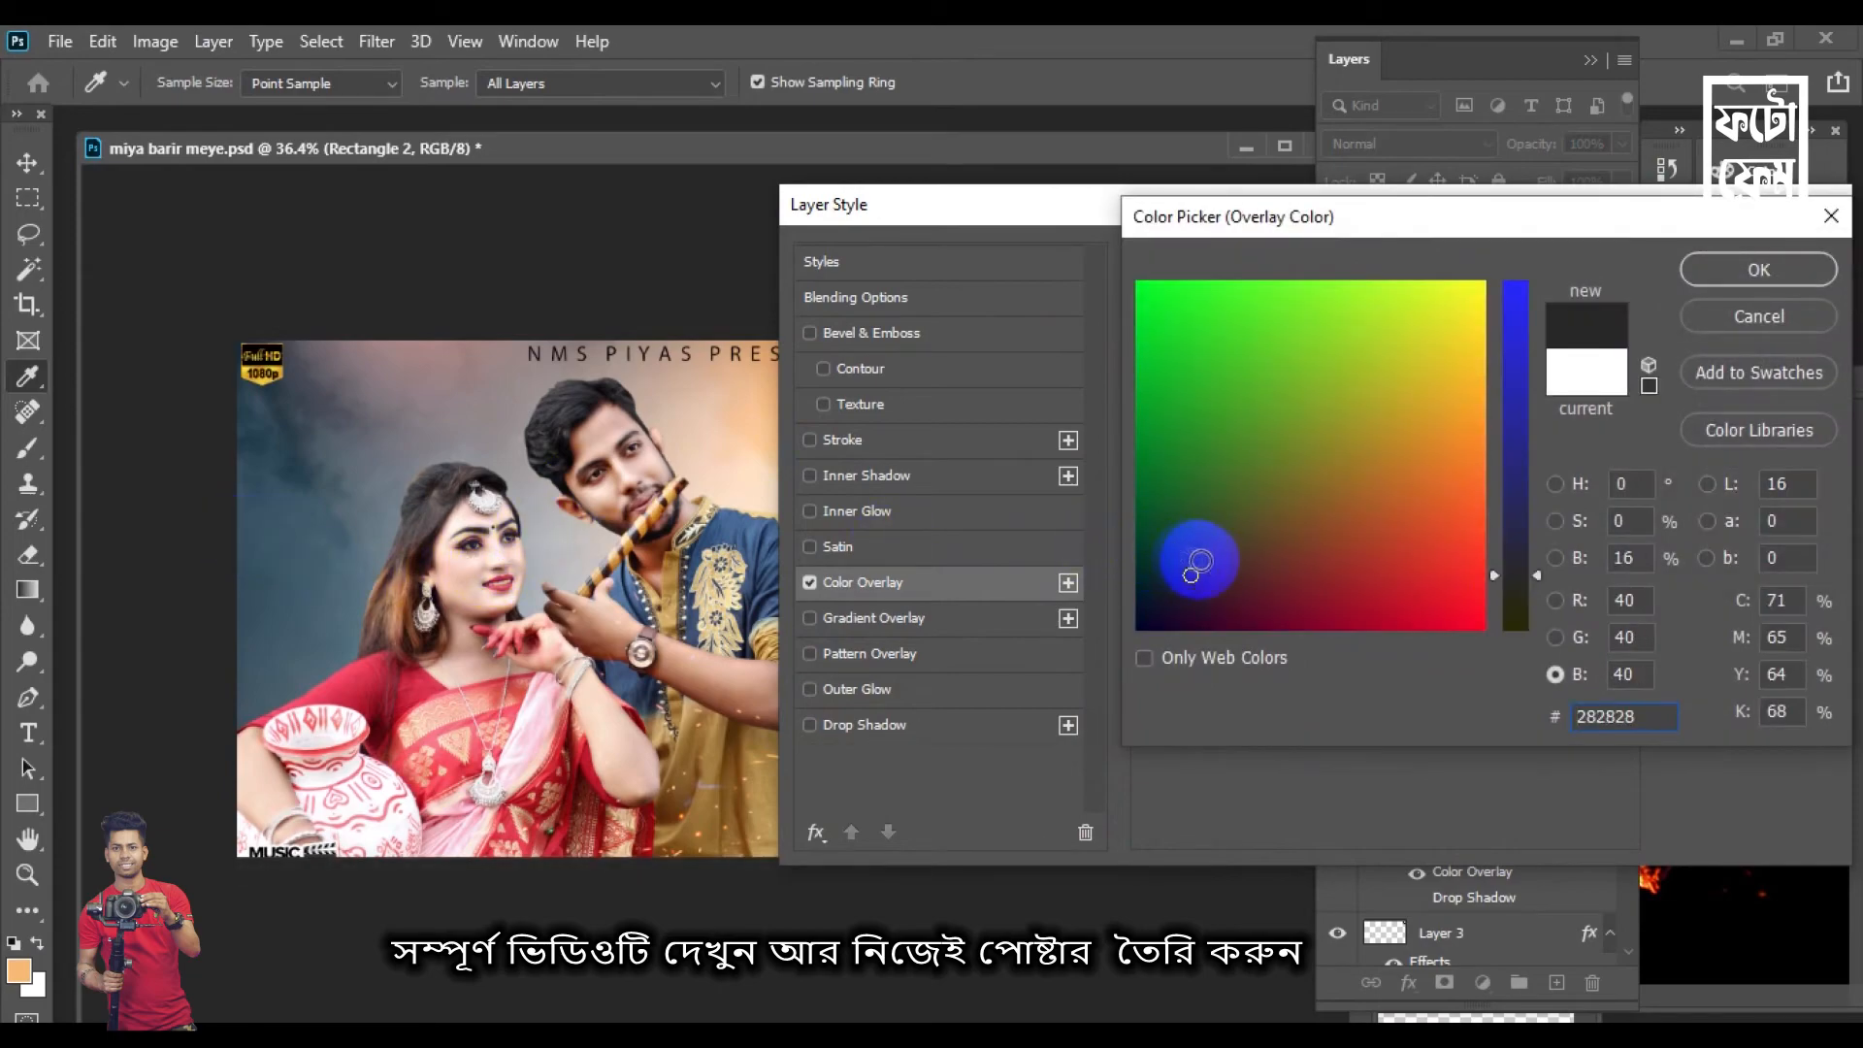
drag(1196, 555, 1129, 636)
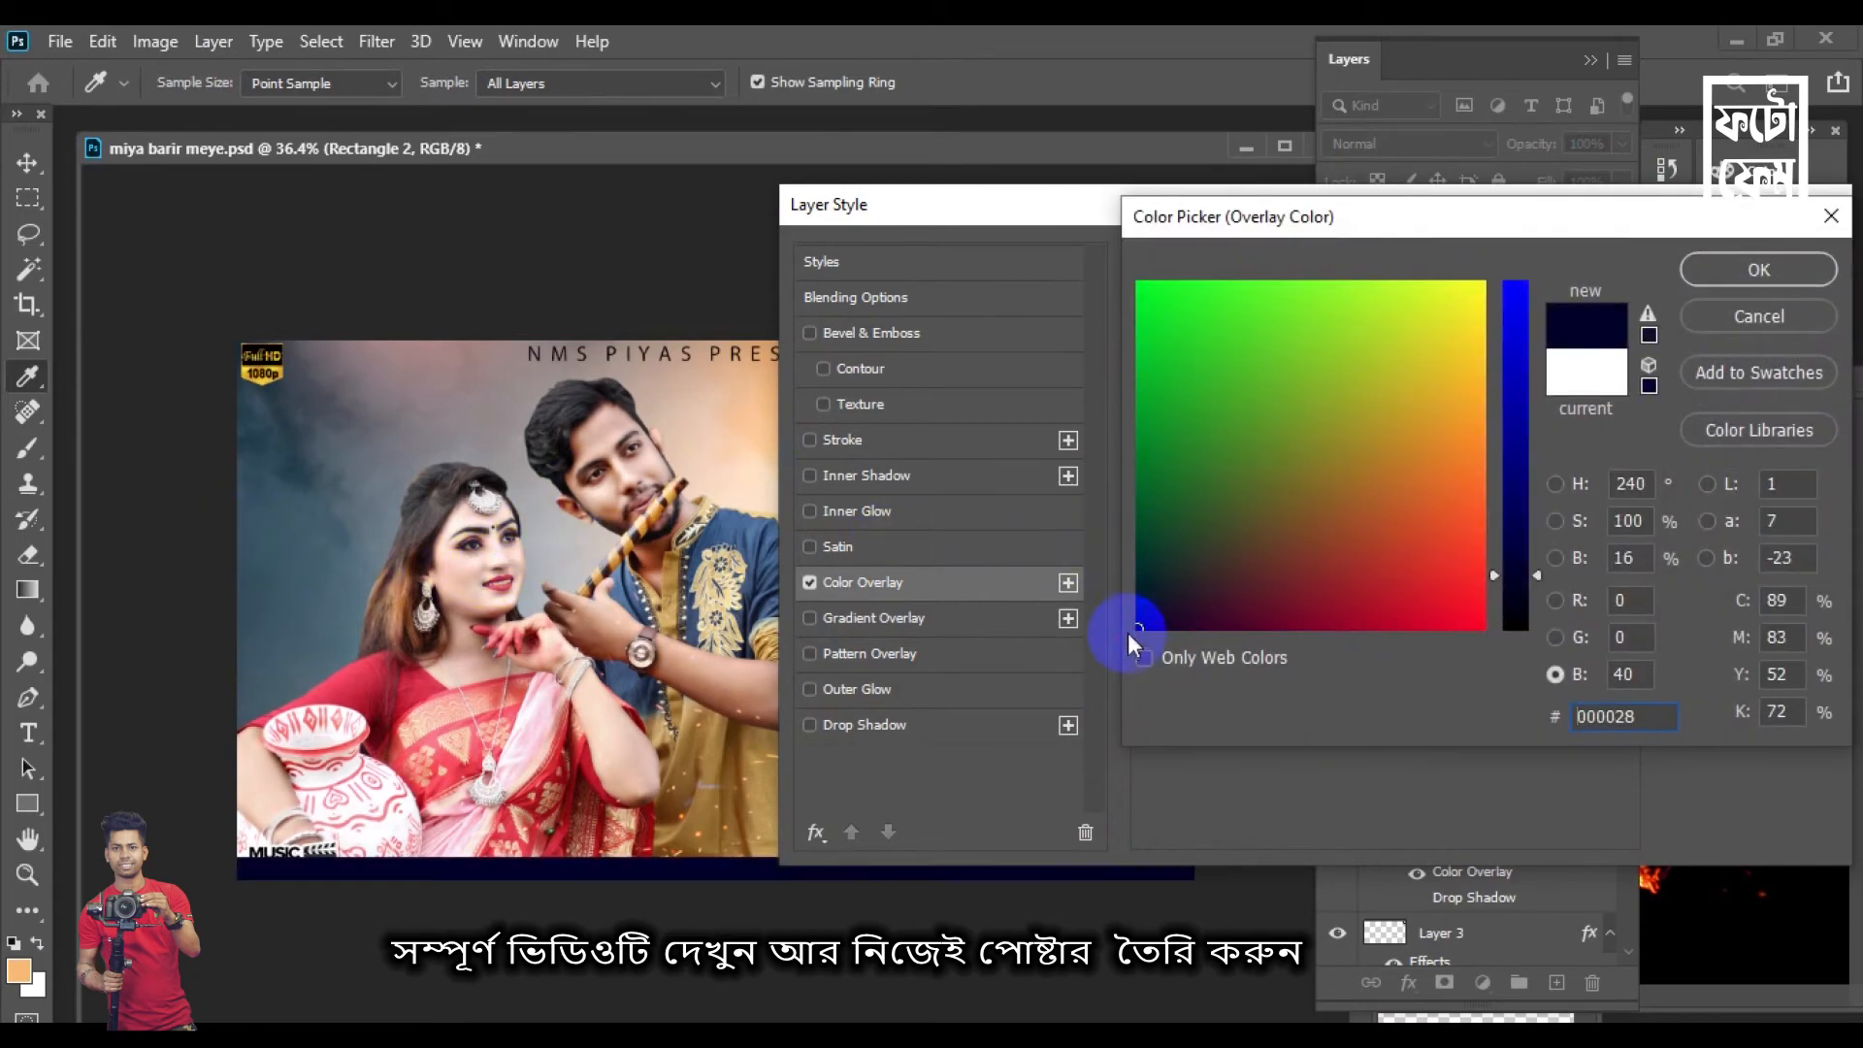
click(737, 401)
click(284, 514)
key(Return)
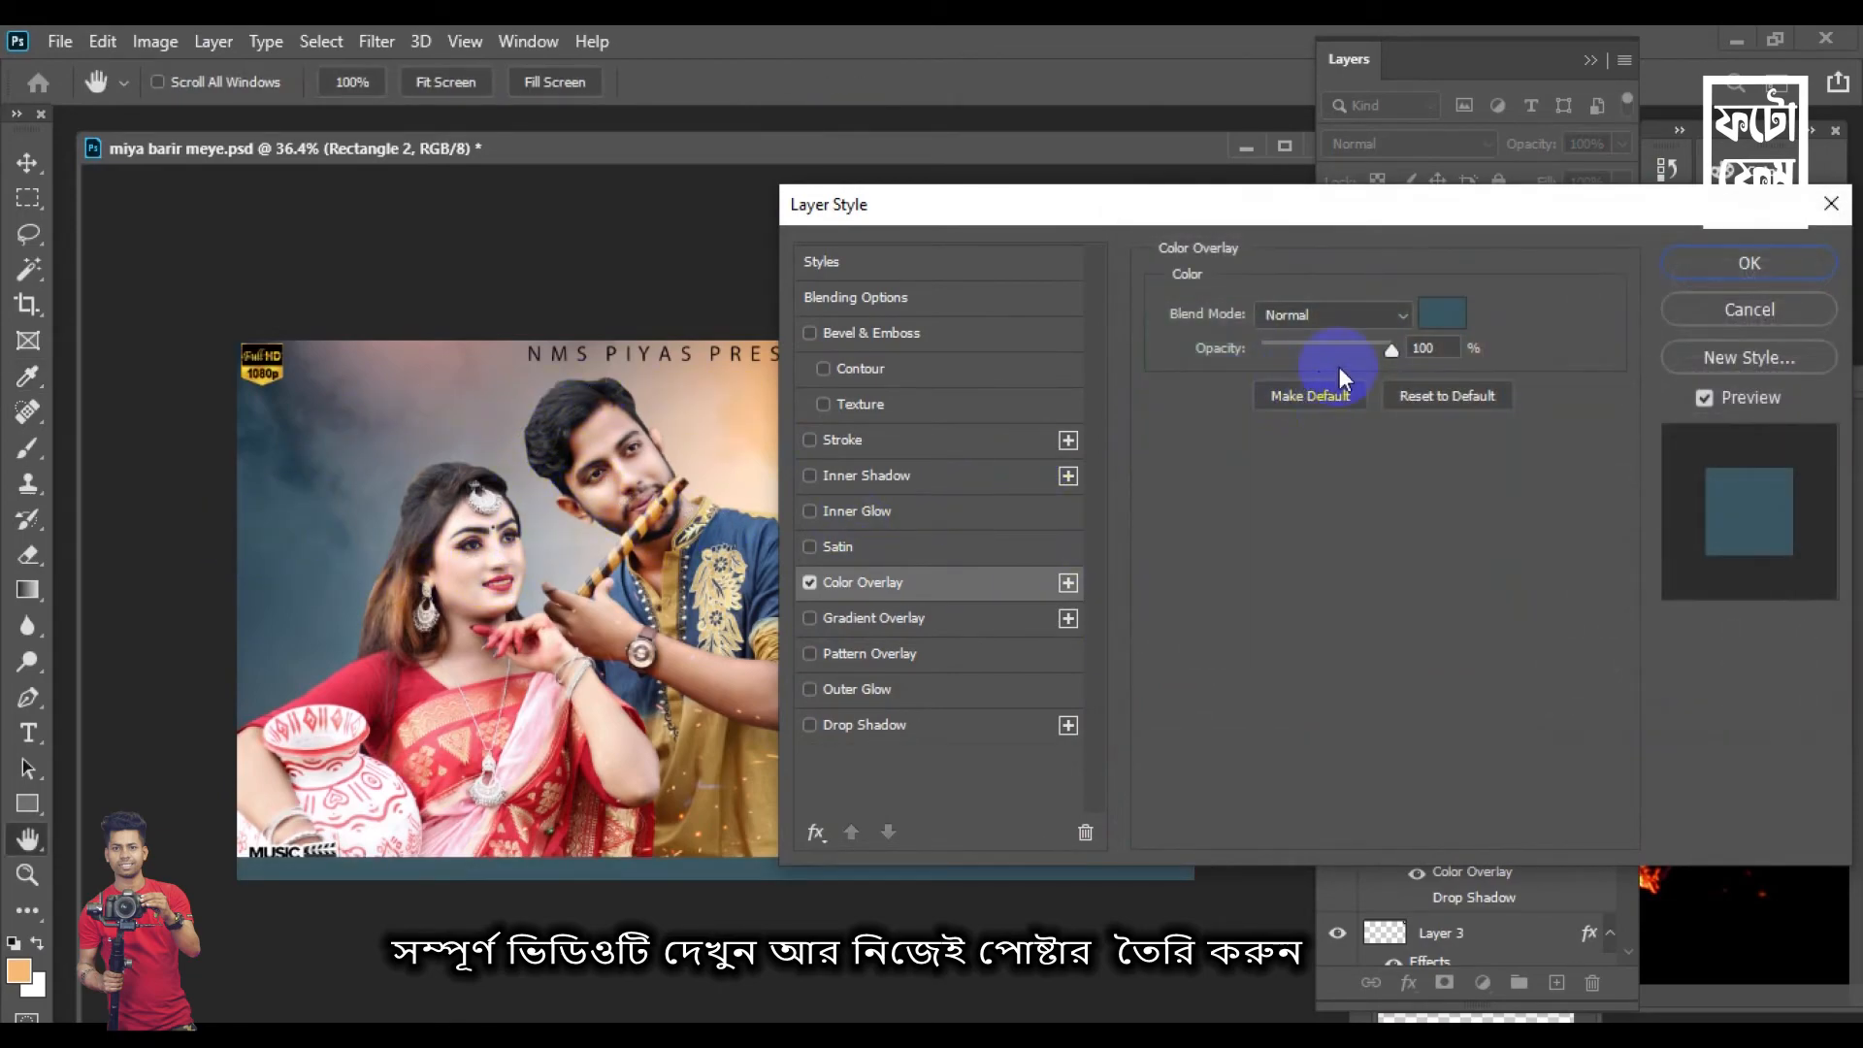
key(Return)
Move the bottom bar's layer beneath the couple to just above the warm gradient background, and raise Layer 8 above the couple
drag(1560, 252, 1446, 616)
click(1437, 791)
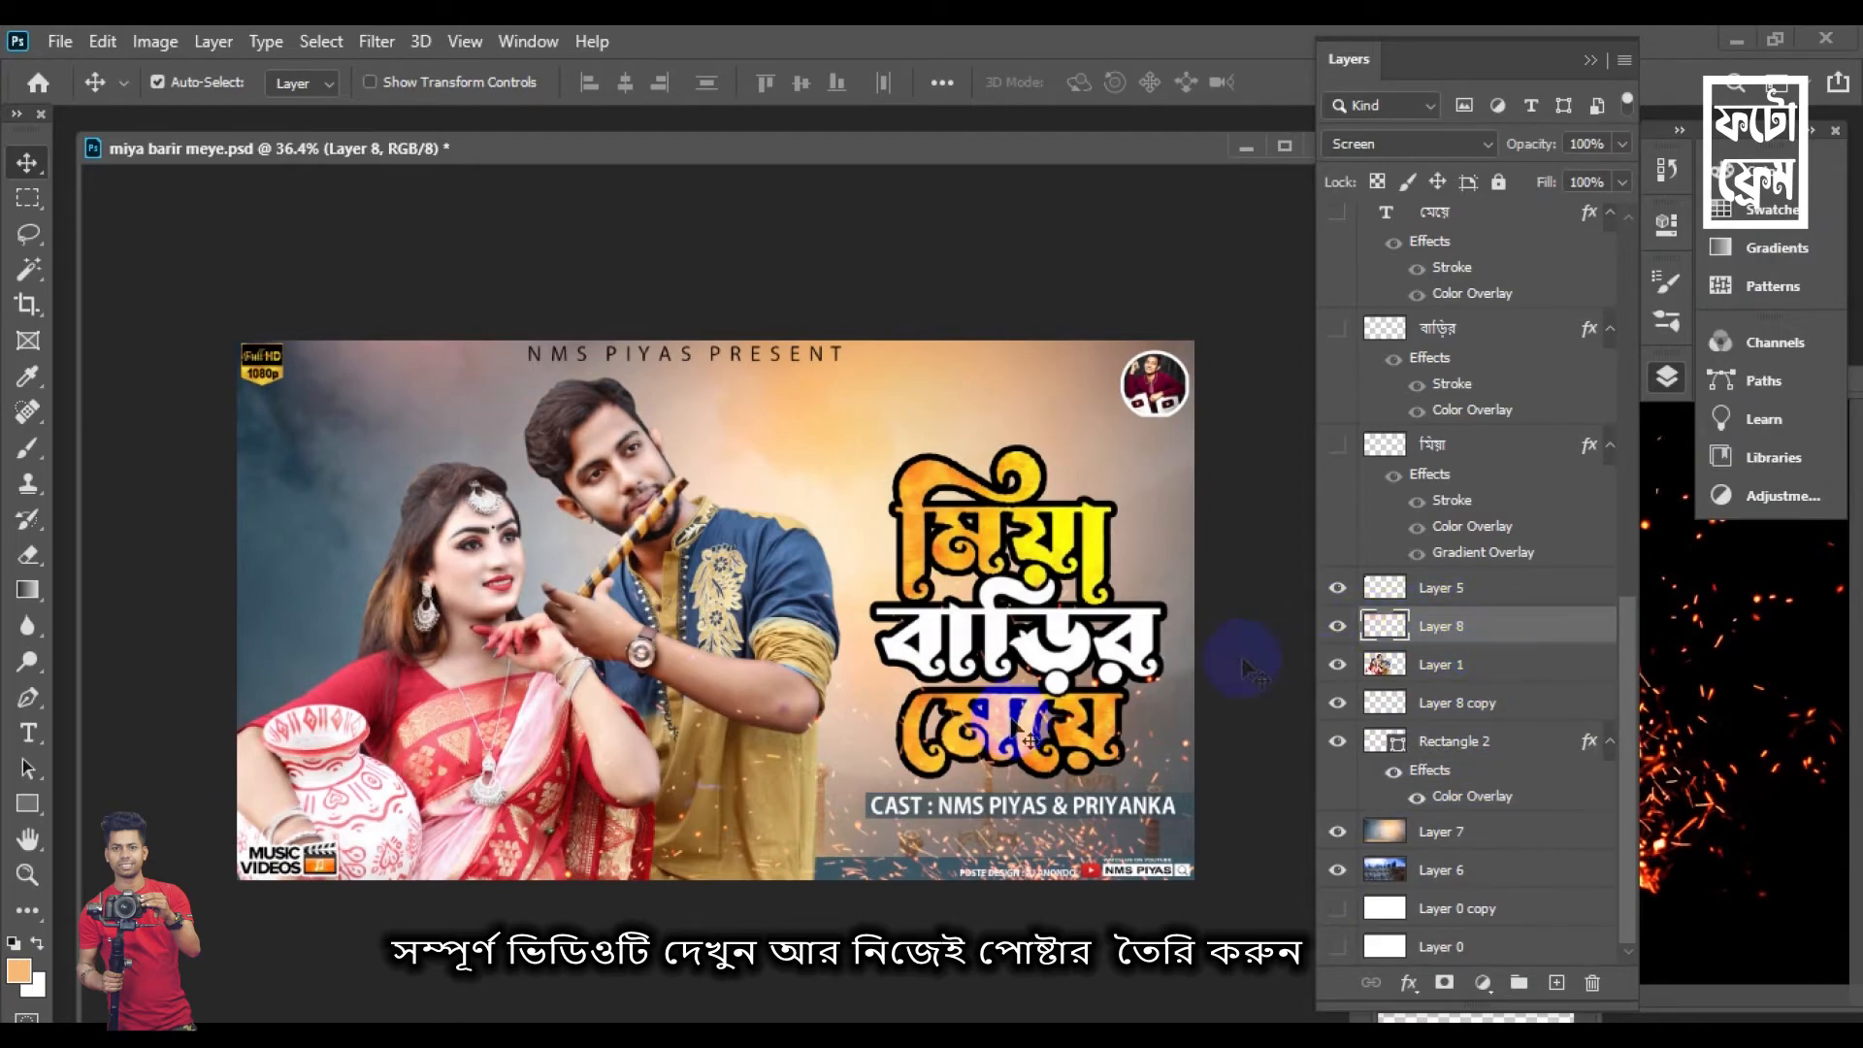
Move the full-width bottom bar's layer to just above the couple and lower its opacity to about 42%
click(826, 871)
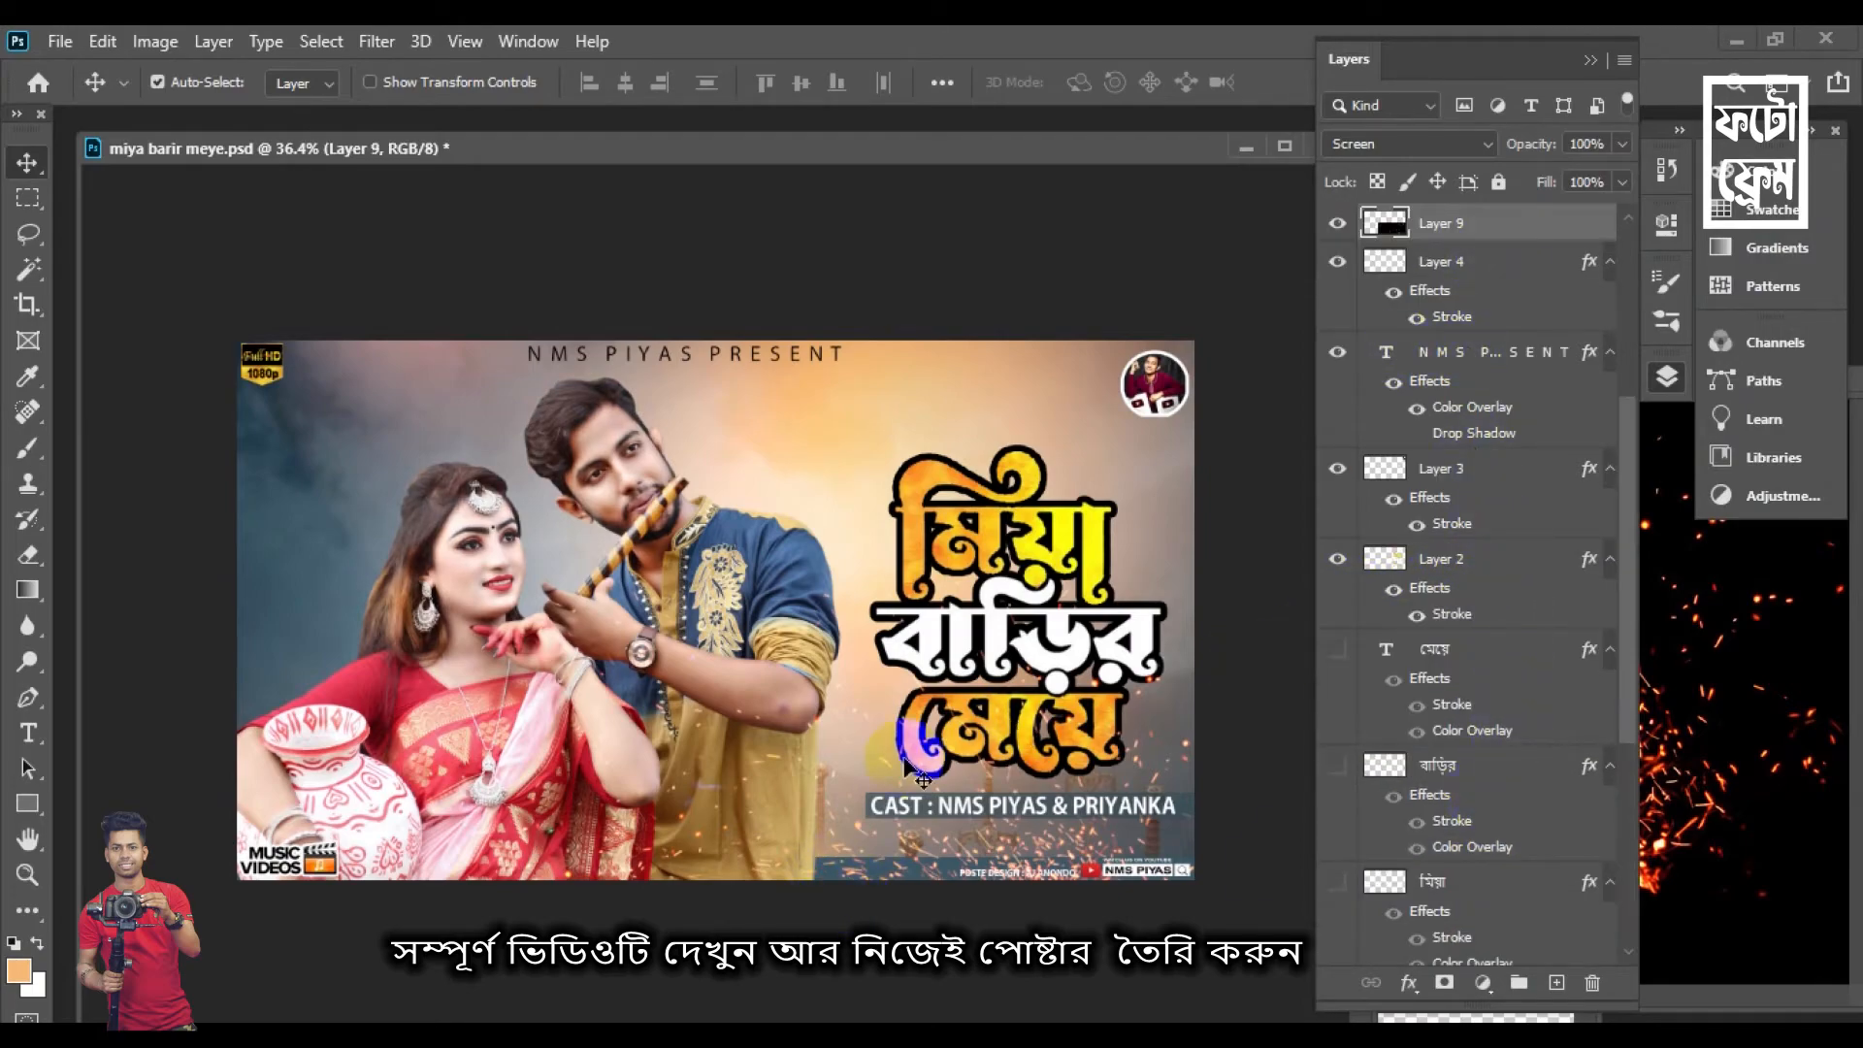
right_click(840, 880)
click(878, 929)
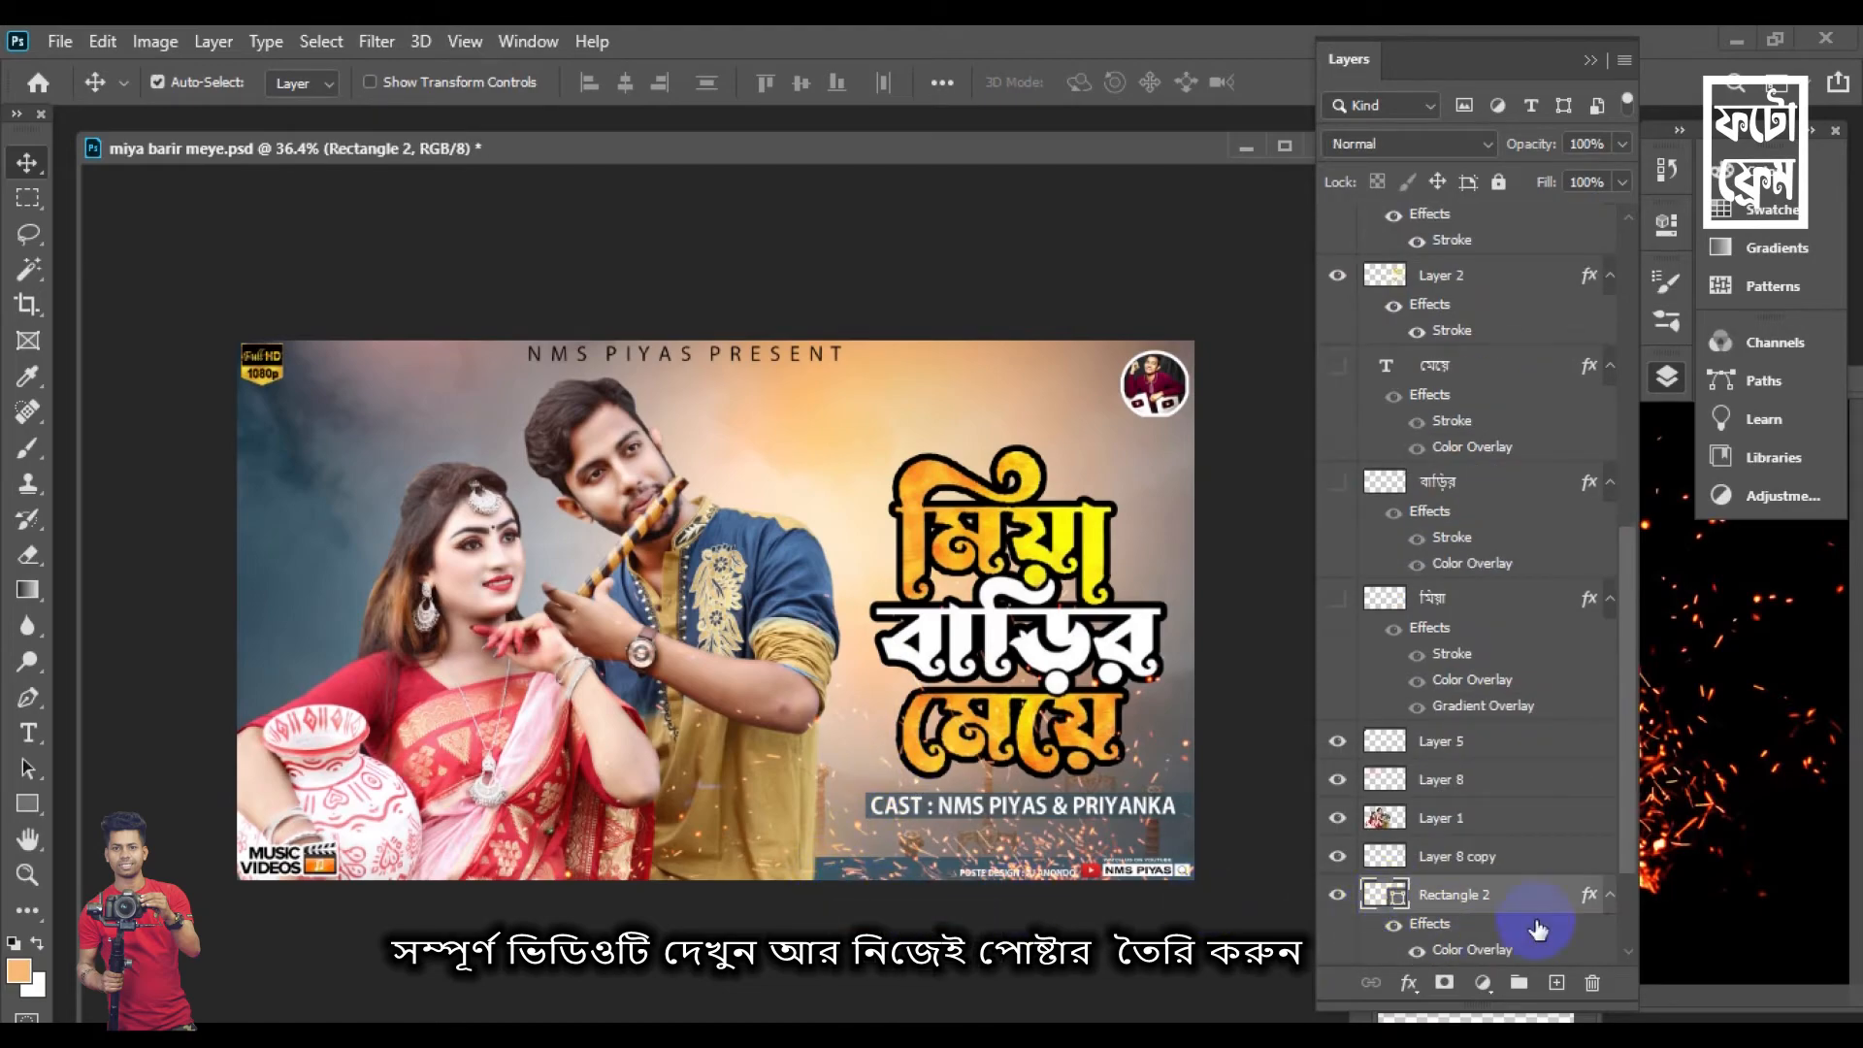
drag(1524, 900, 1532, 837)
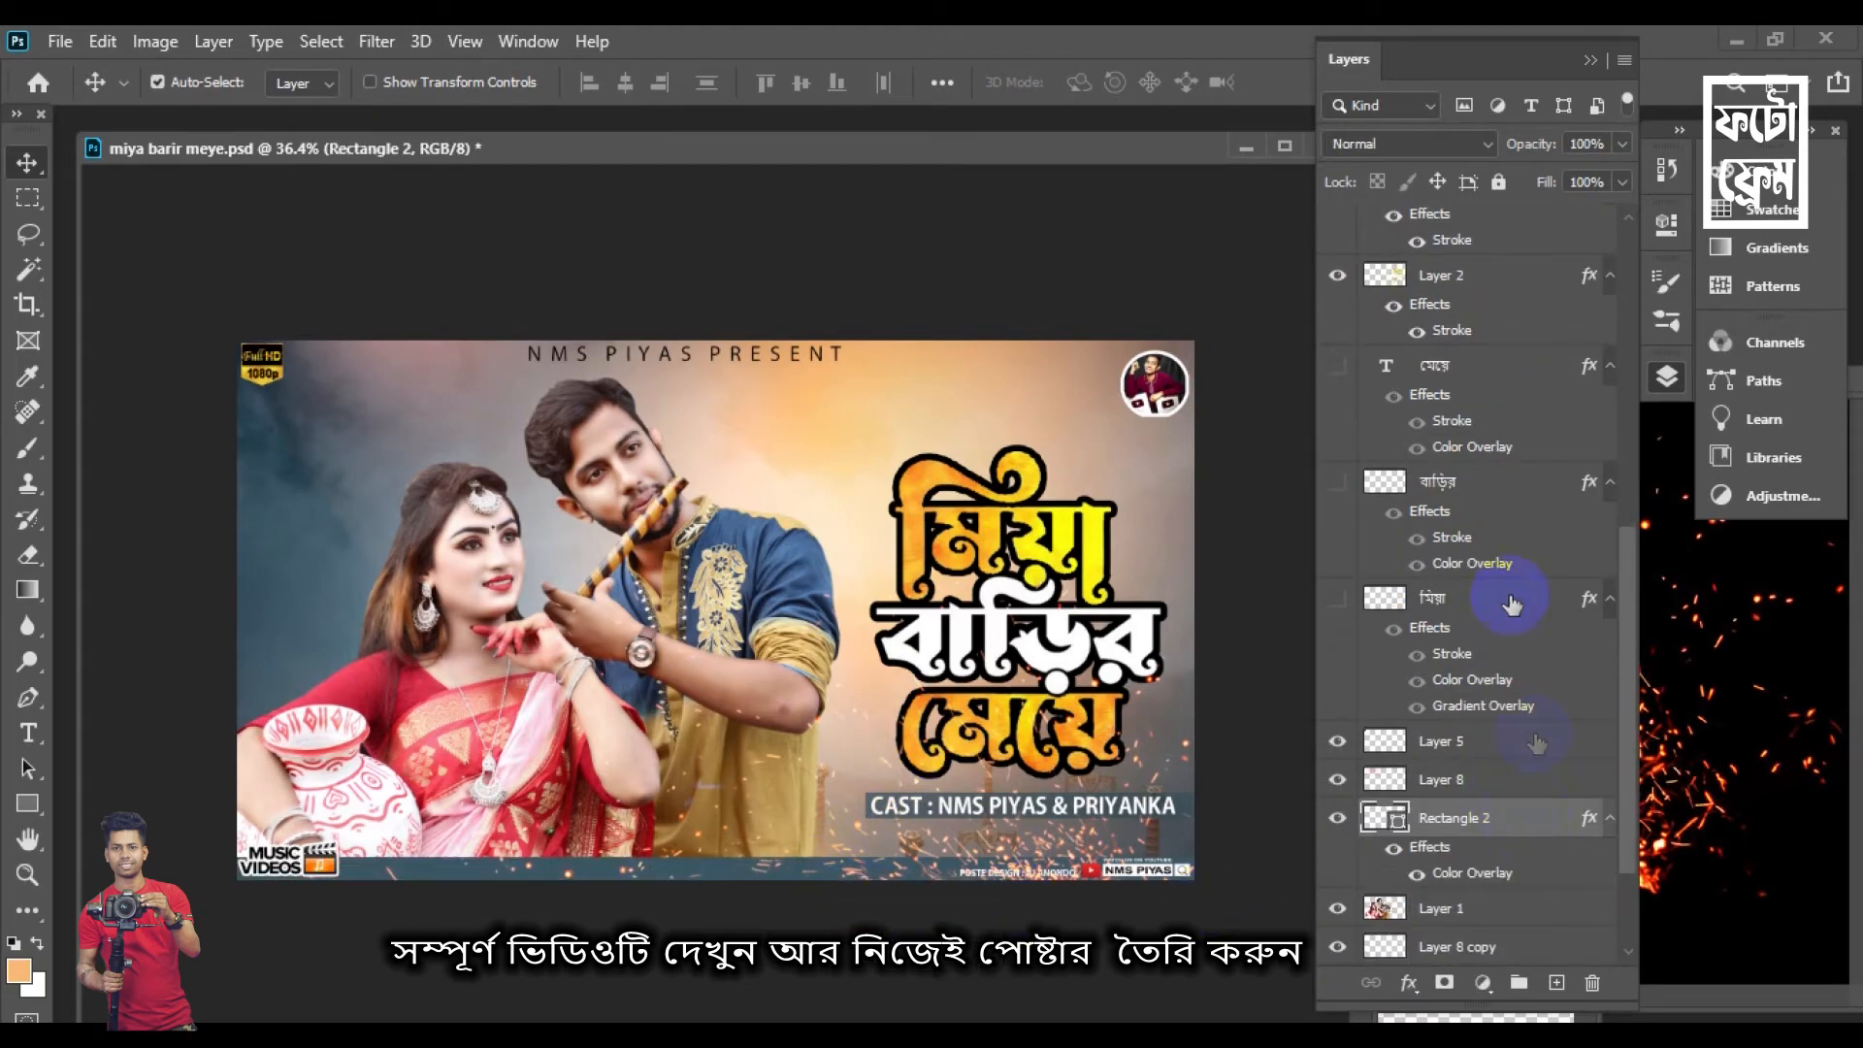
click(1621, 144)
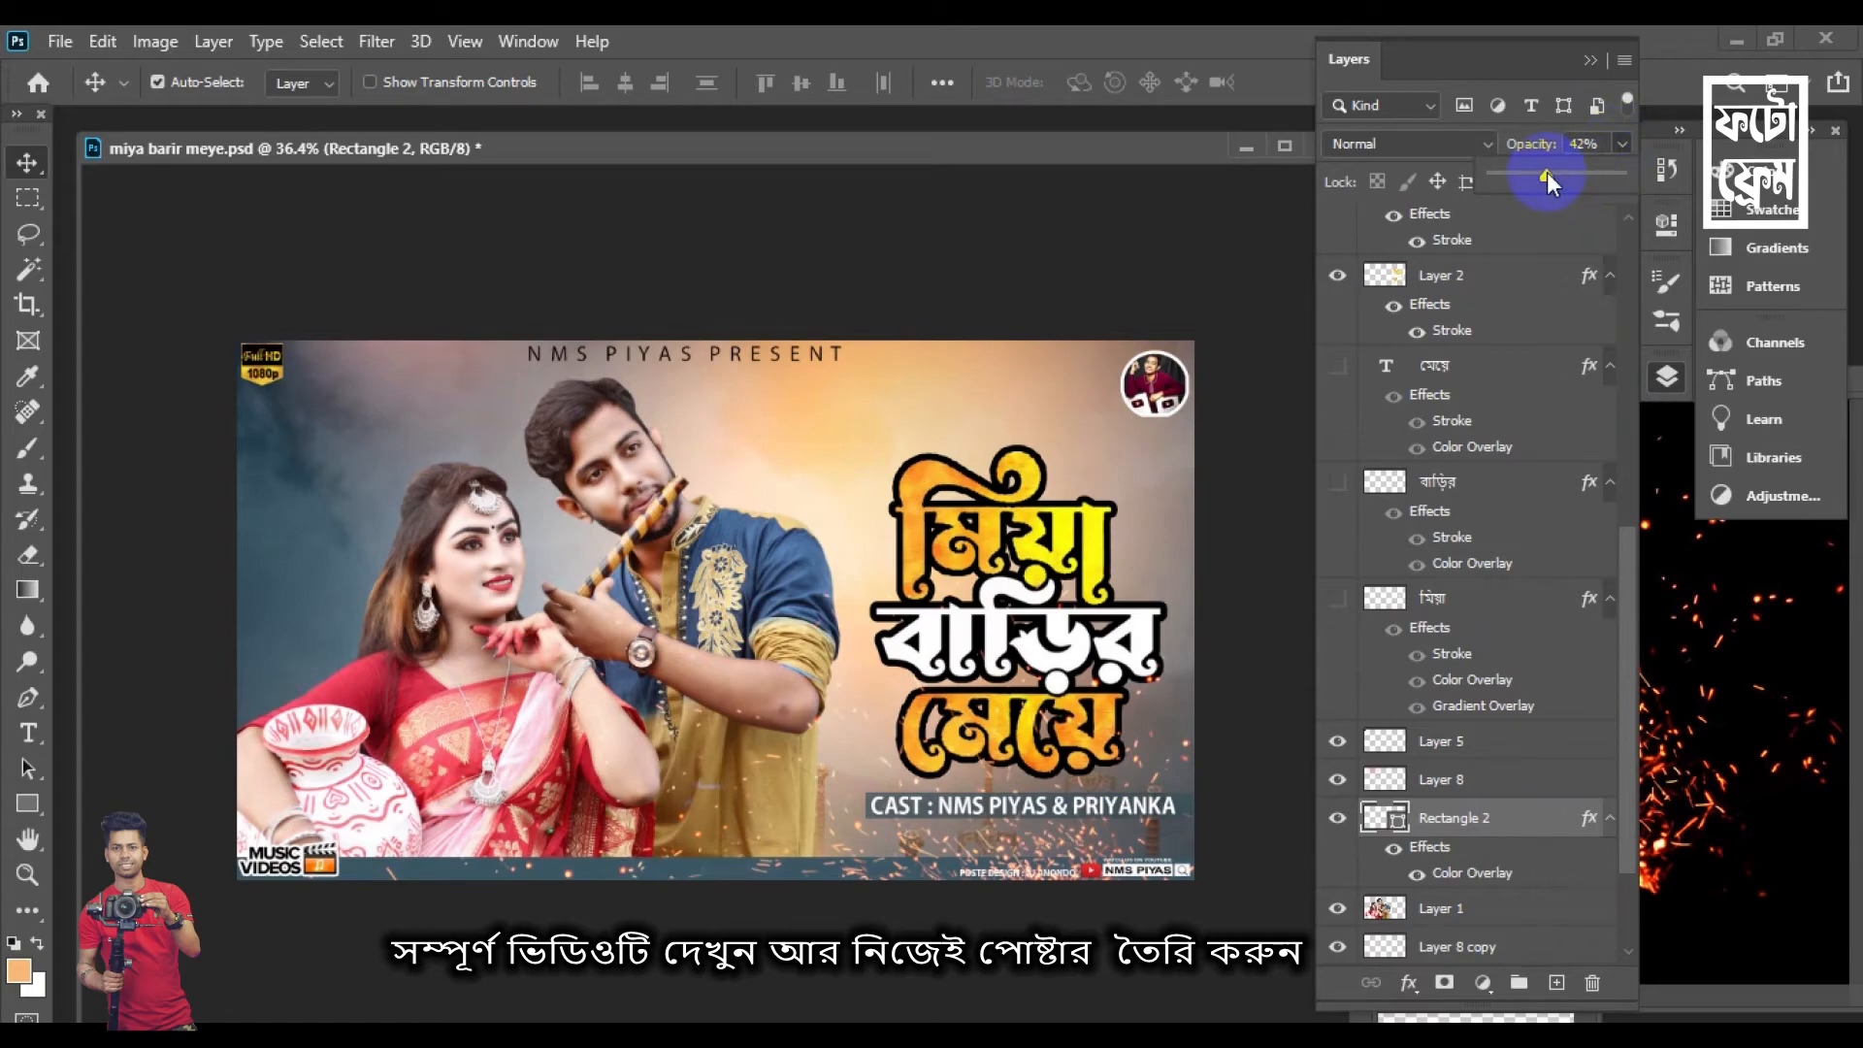
drag(1546, 172, 1545, 172)
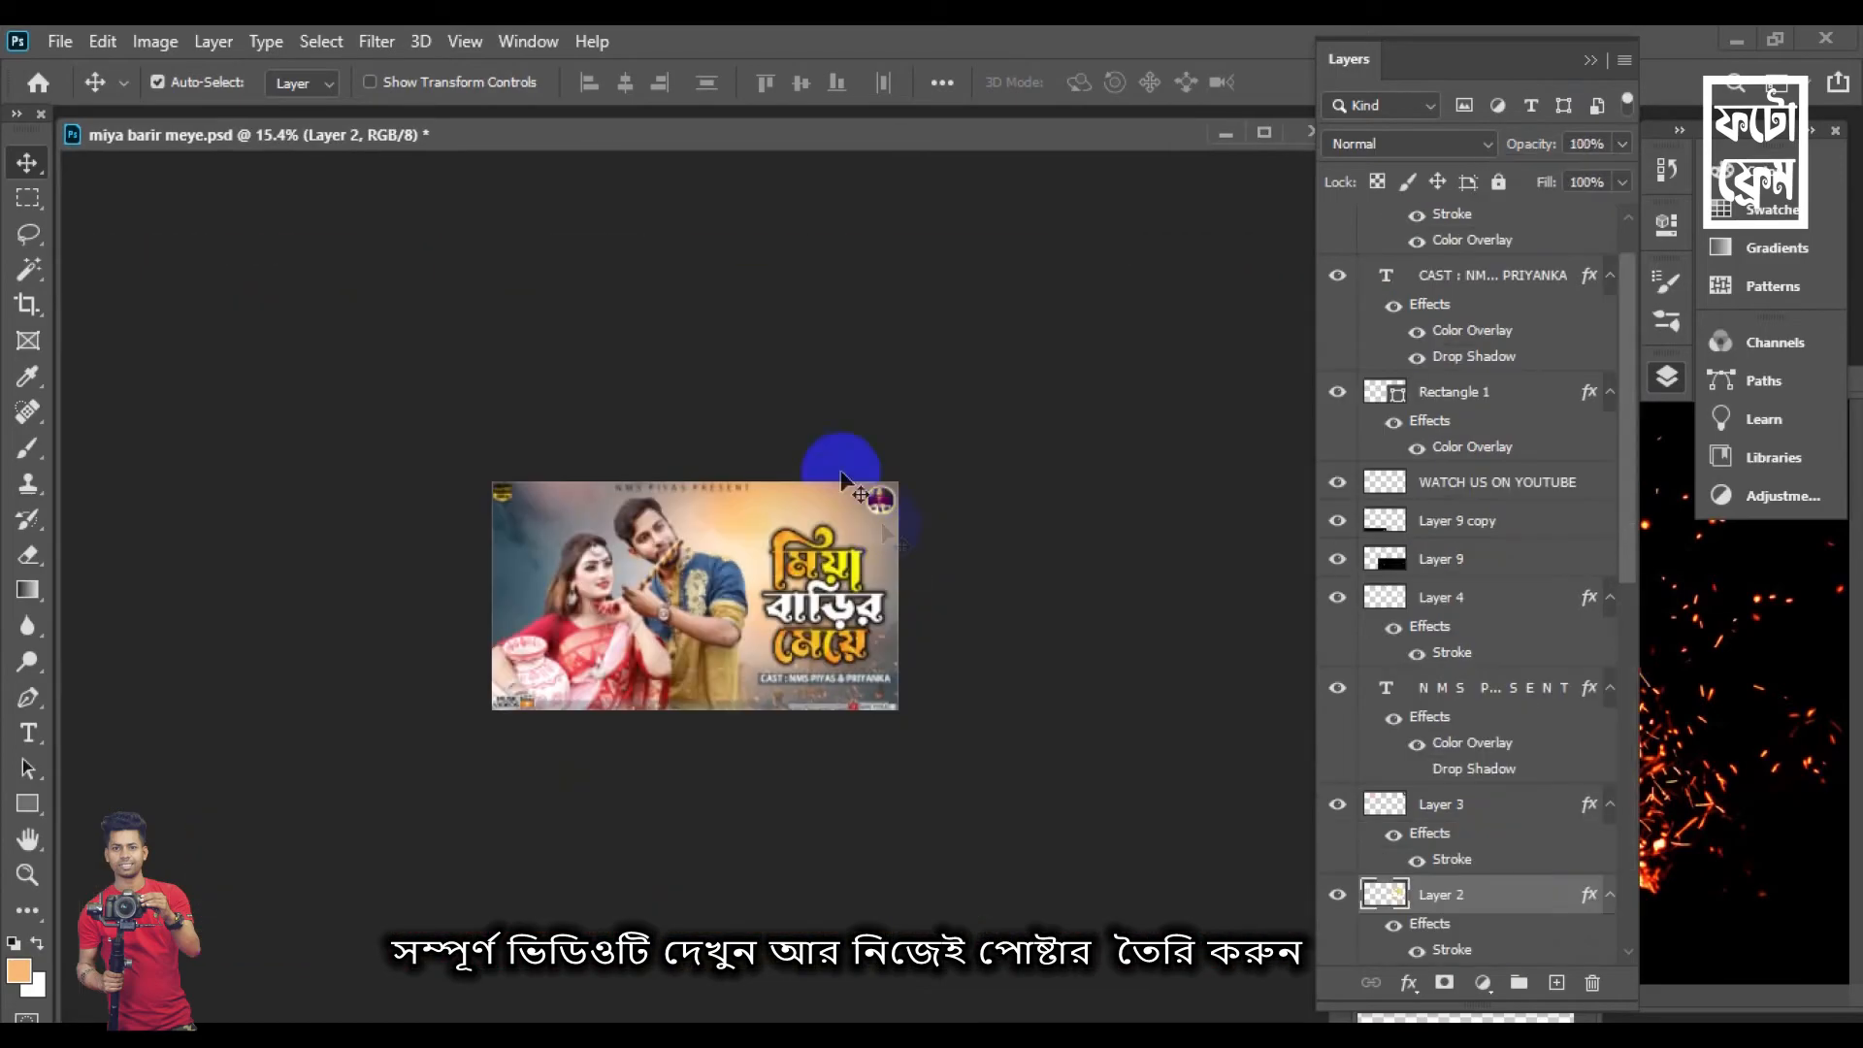
Nudge the song title slightly to refine its placement beside the couple
scroll(873, 505, down, 1)
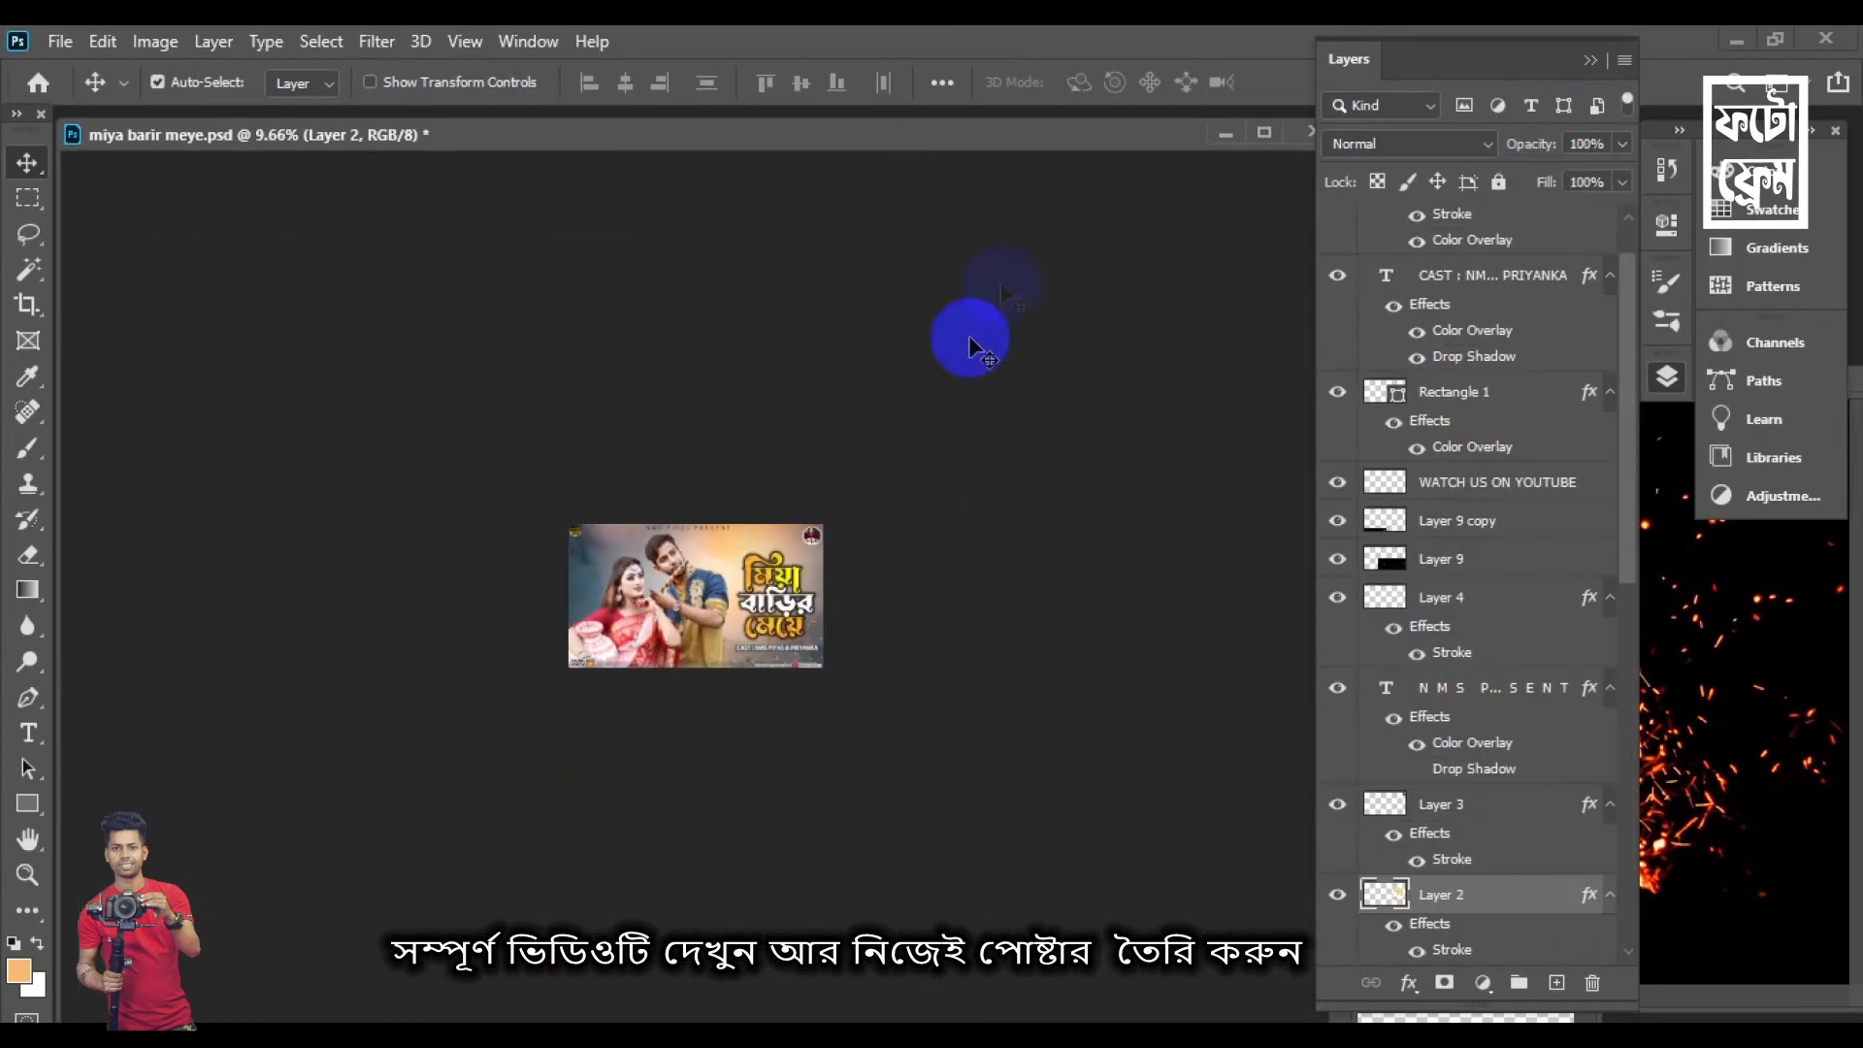
drag(970, 119, 956, 275)
scroll(782, 631, up, 7)
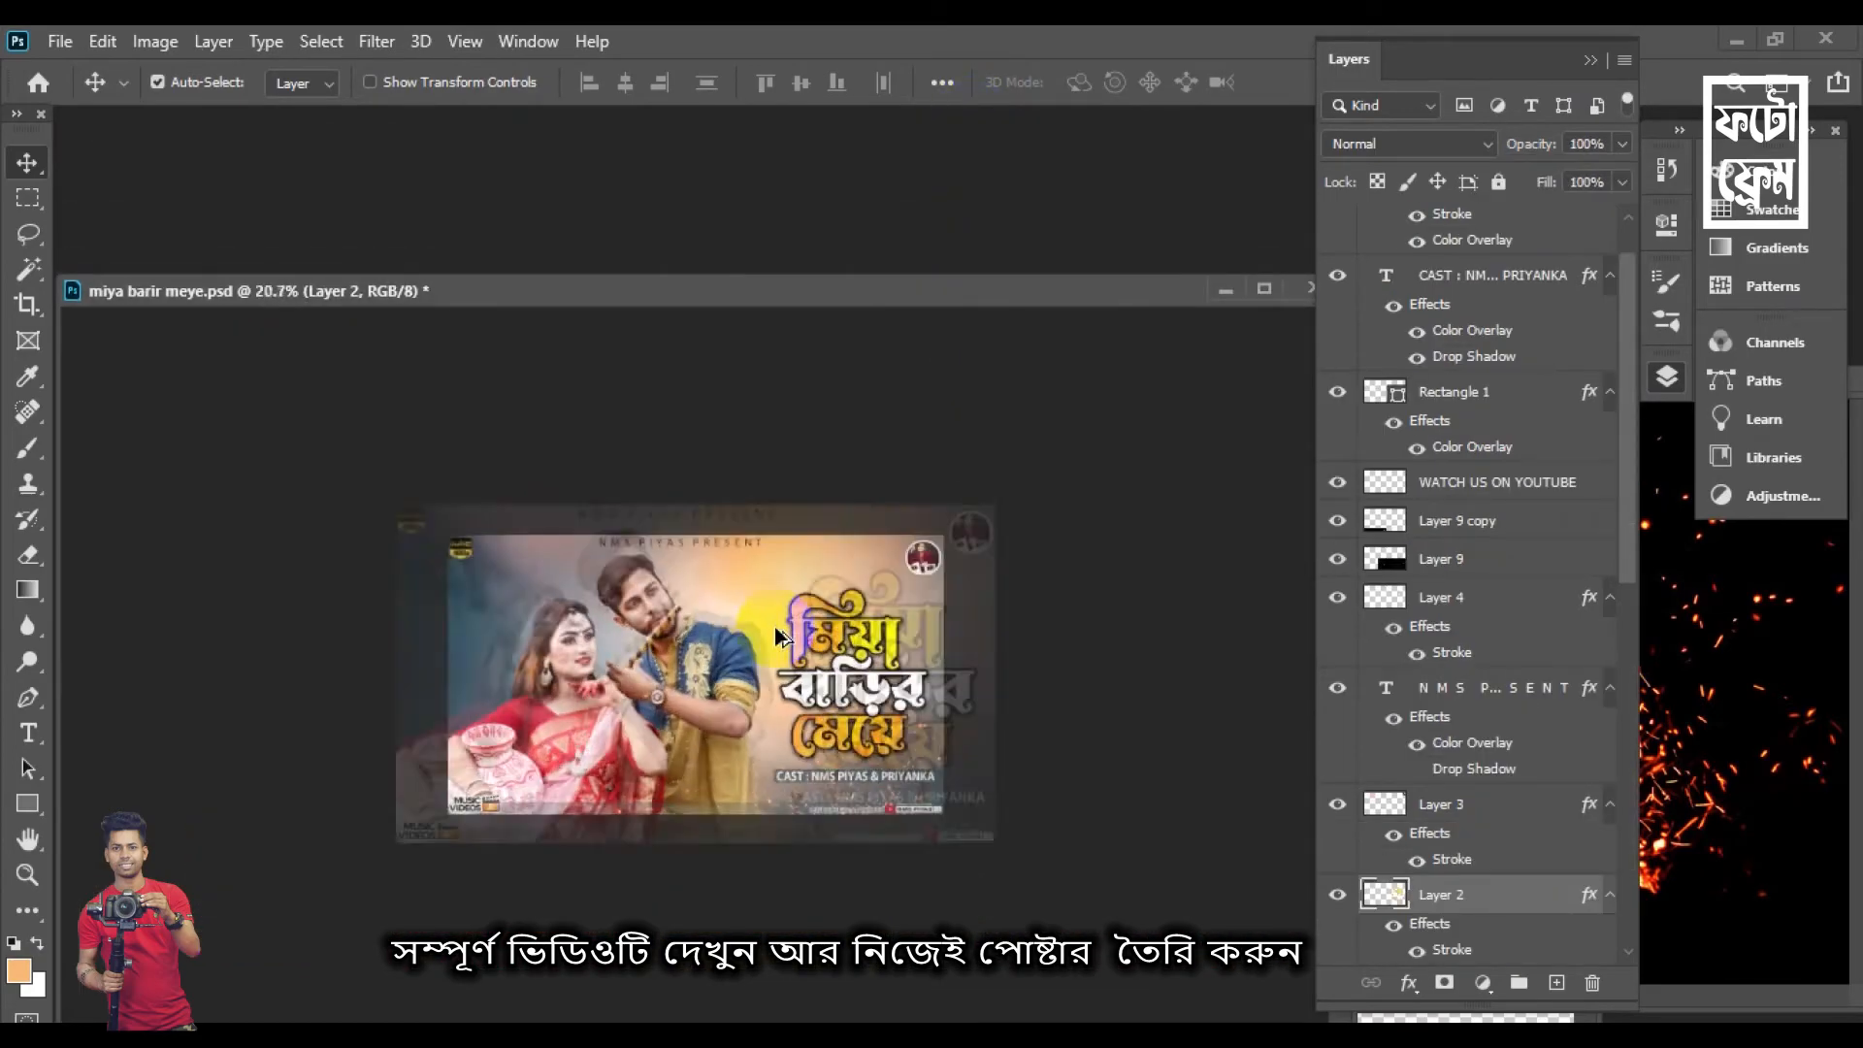
drag(771, 284, 761, 132)
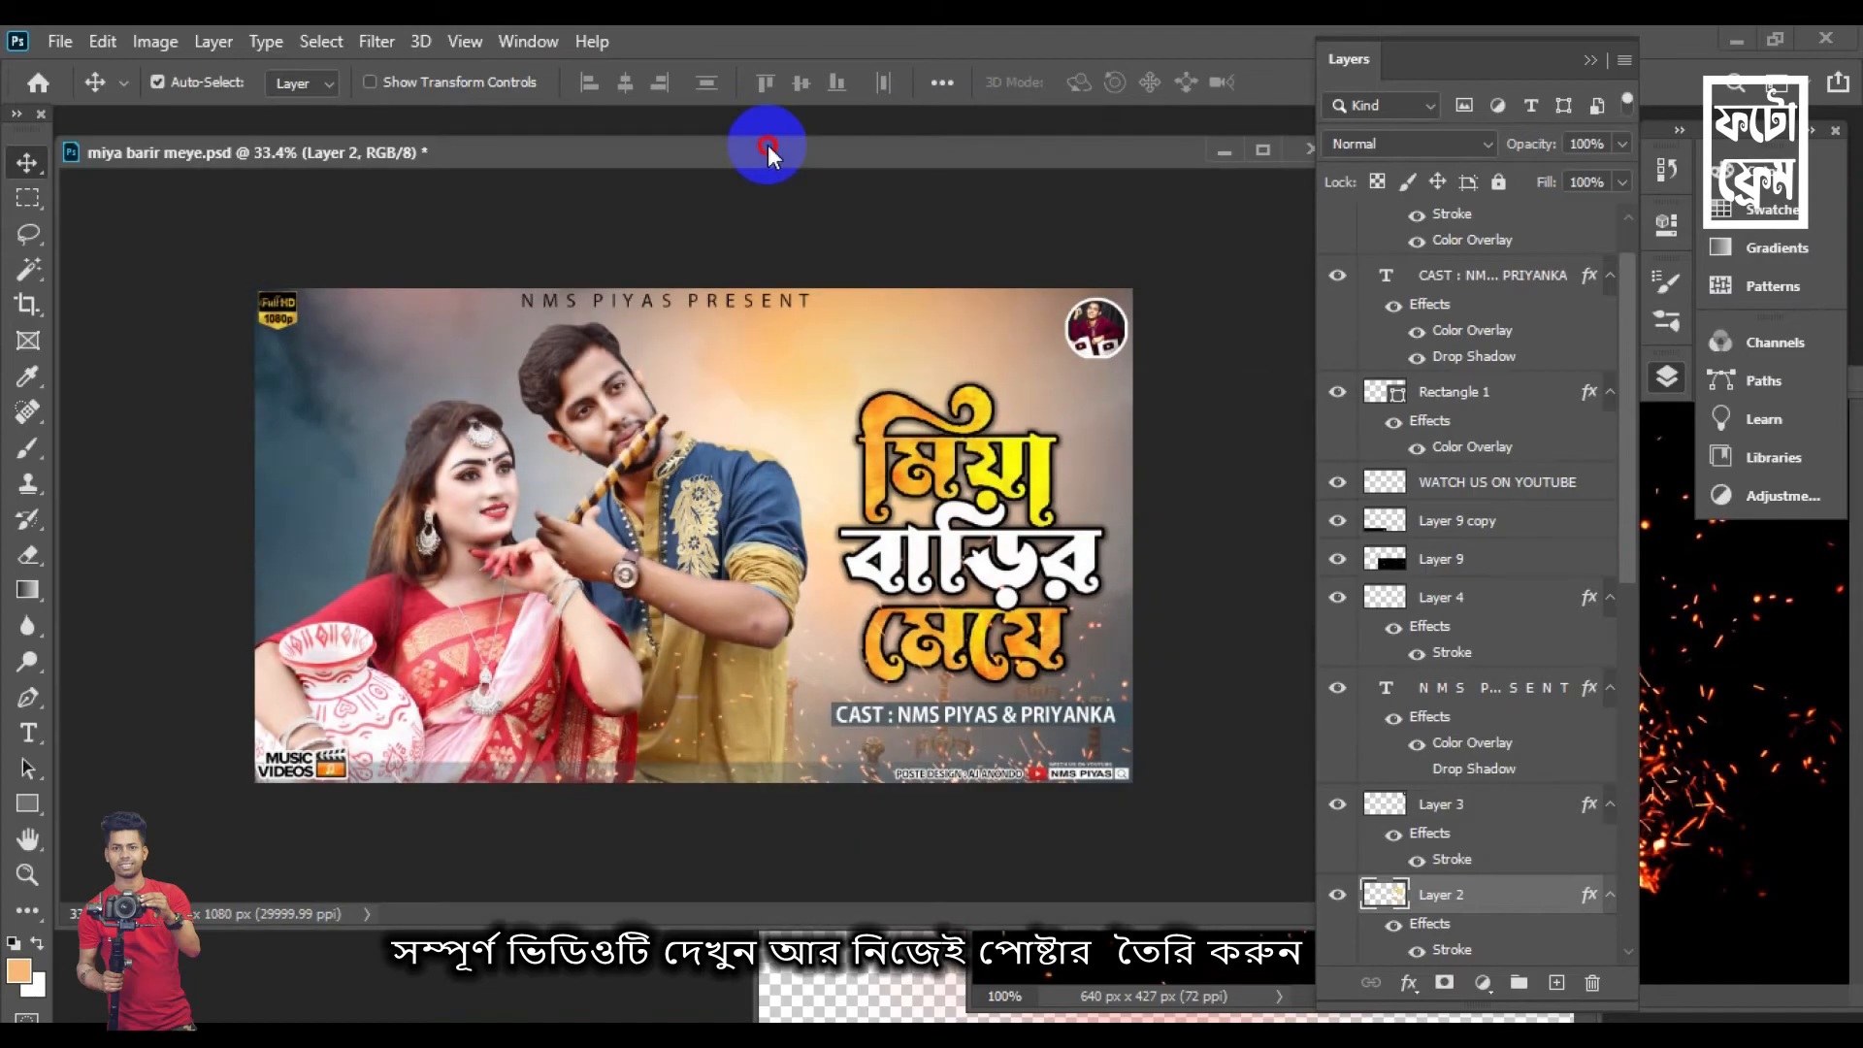
scroll(912, 441, up, 2)
drag(930, 438, 930, 430)
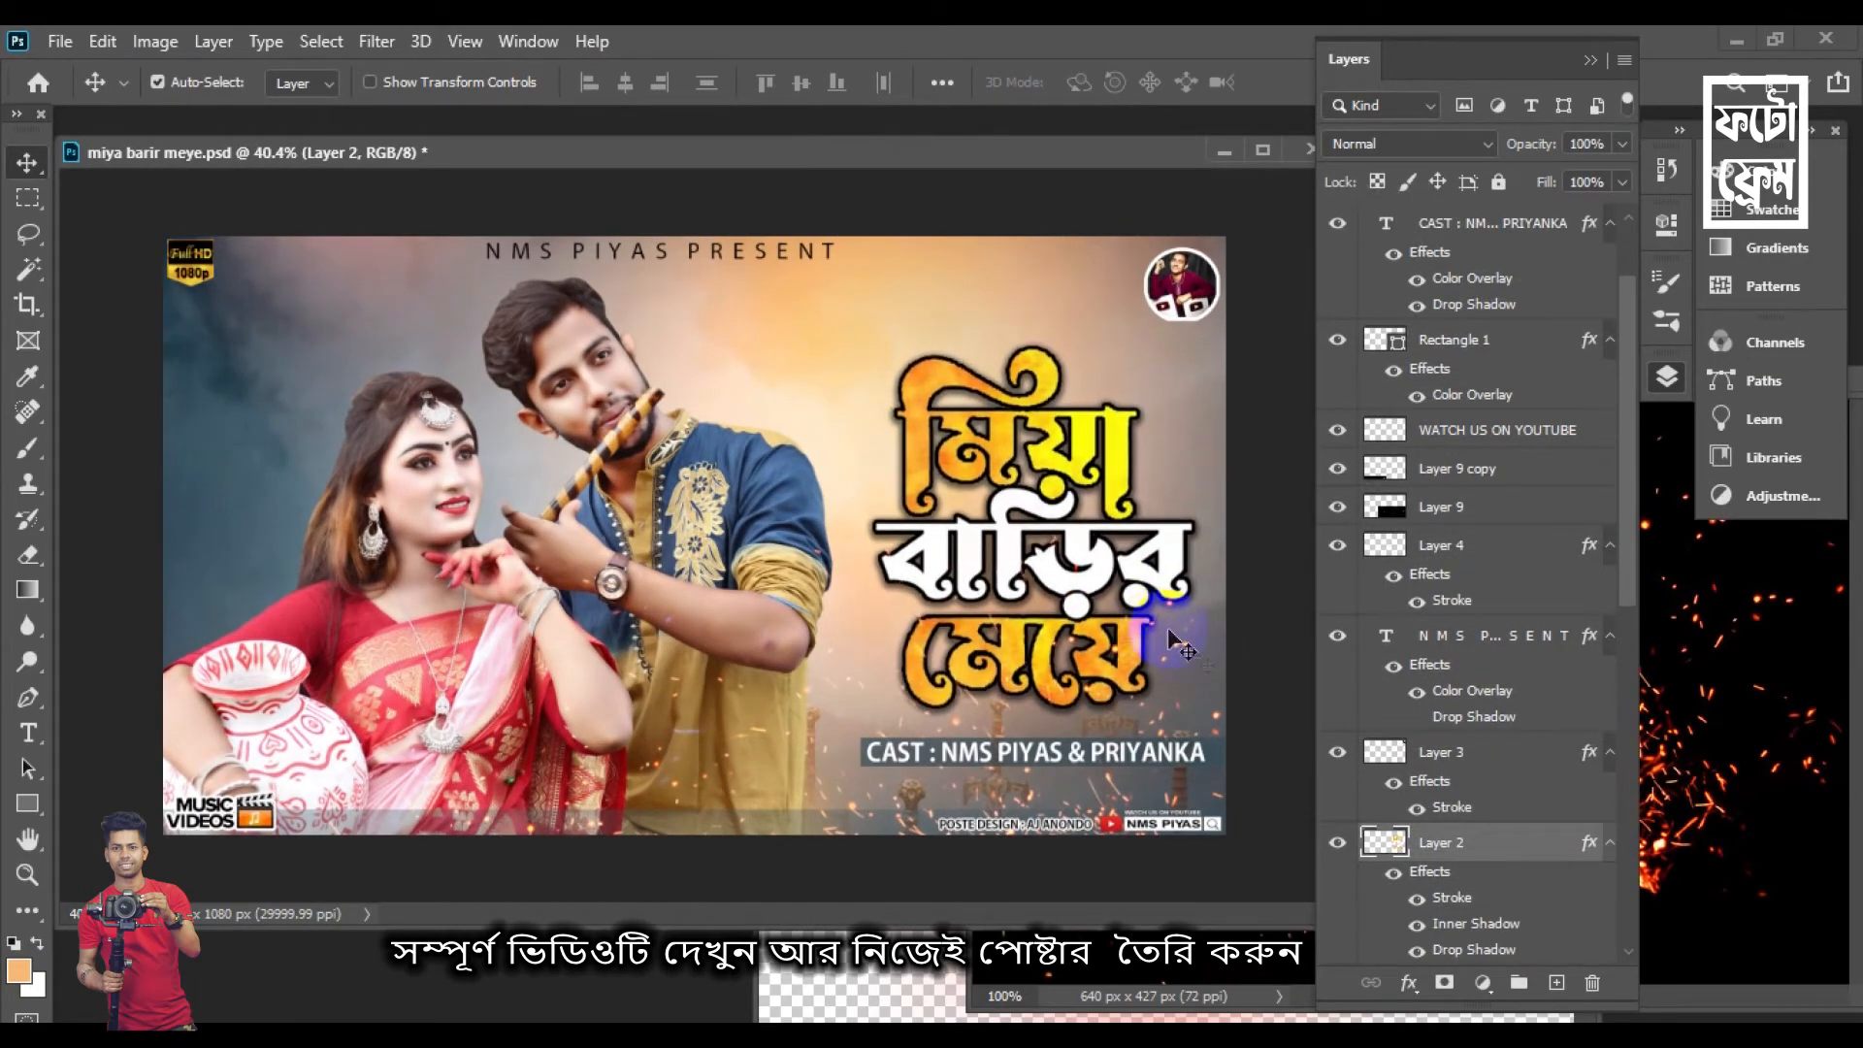
Select the cast credit text together with its backing rectangle and nudge both slightly up and toward the poster's right edge
click(1105, 753)
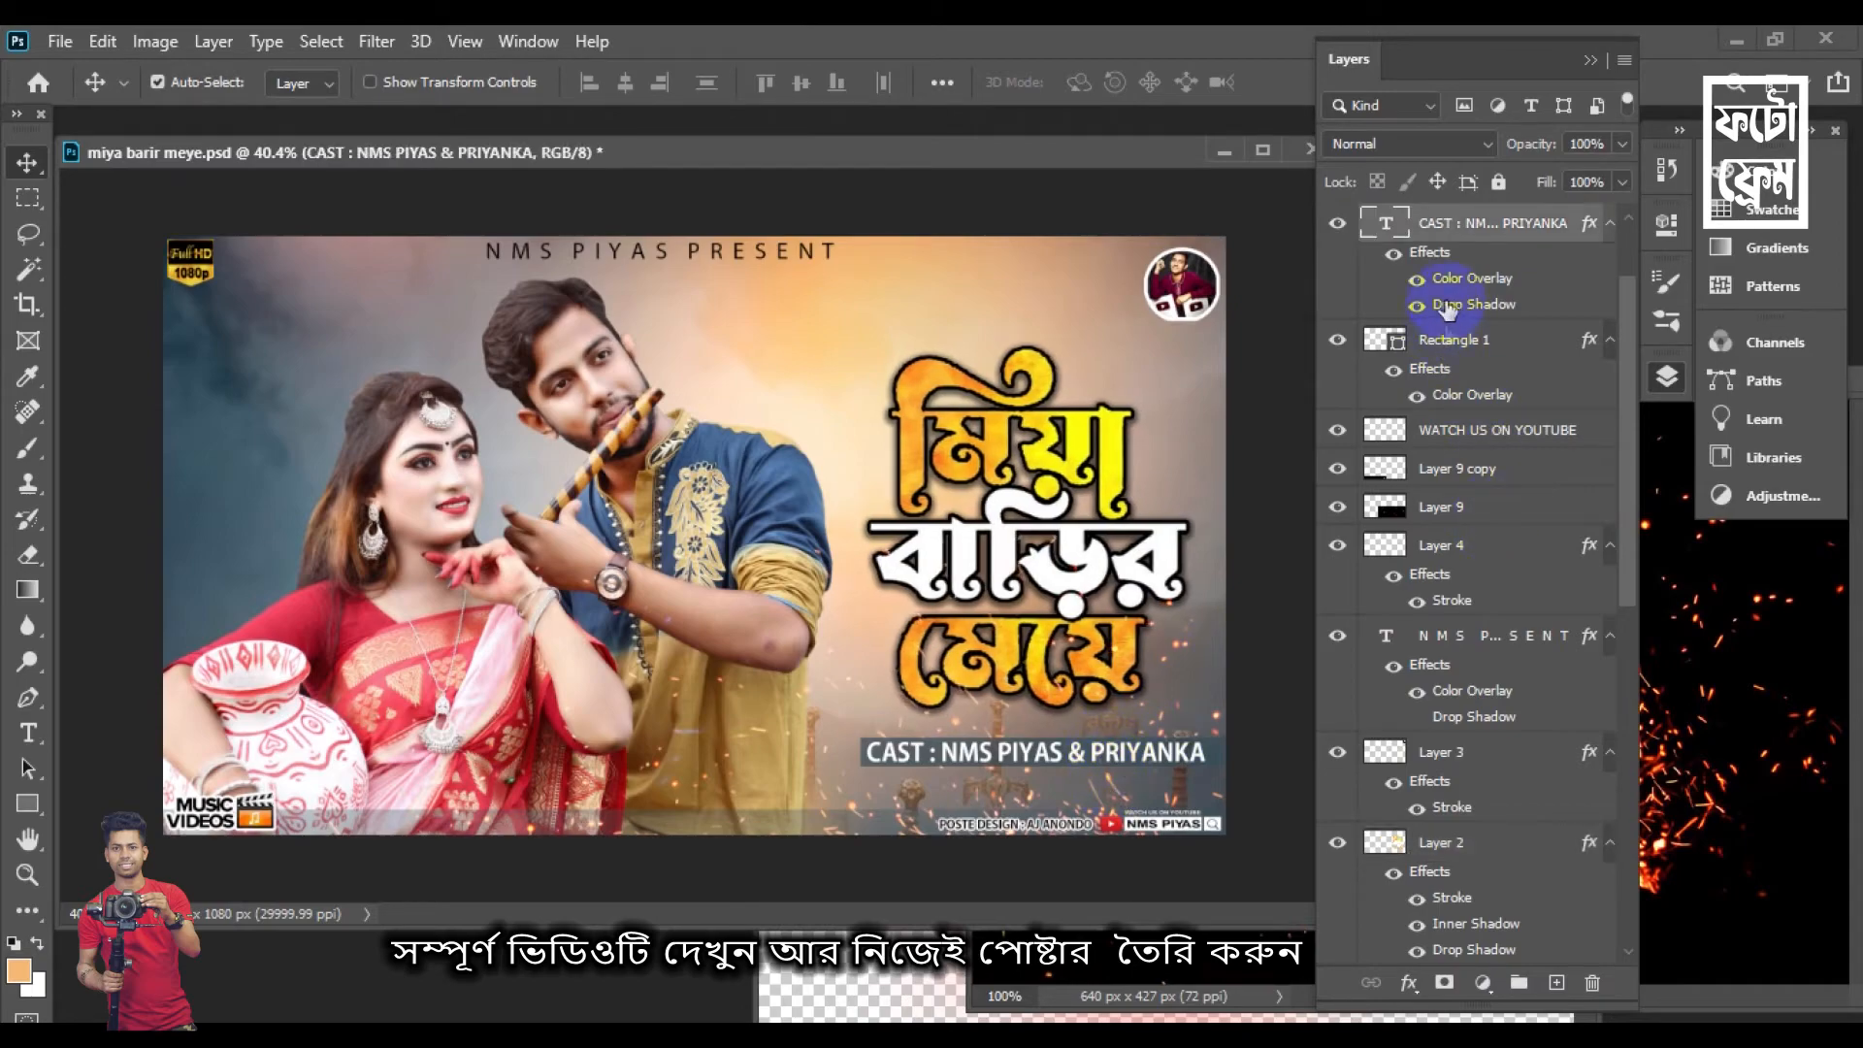
ctrl+click(1507, 356)
key(Up)
key(Up)
key(Up)
key(Up)
key(Up)
key(Up)
key(Up)
key(Up)
key(Up)
key(Up)
key(Up)
key(Up)
key(Up)
key(Up)
key(Up)
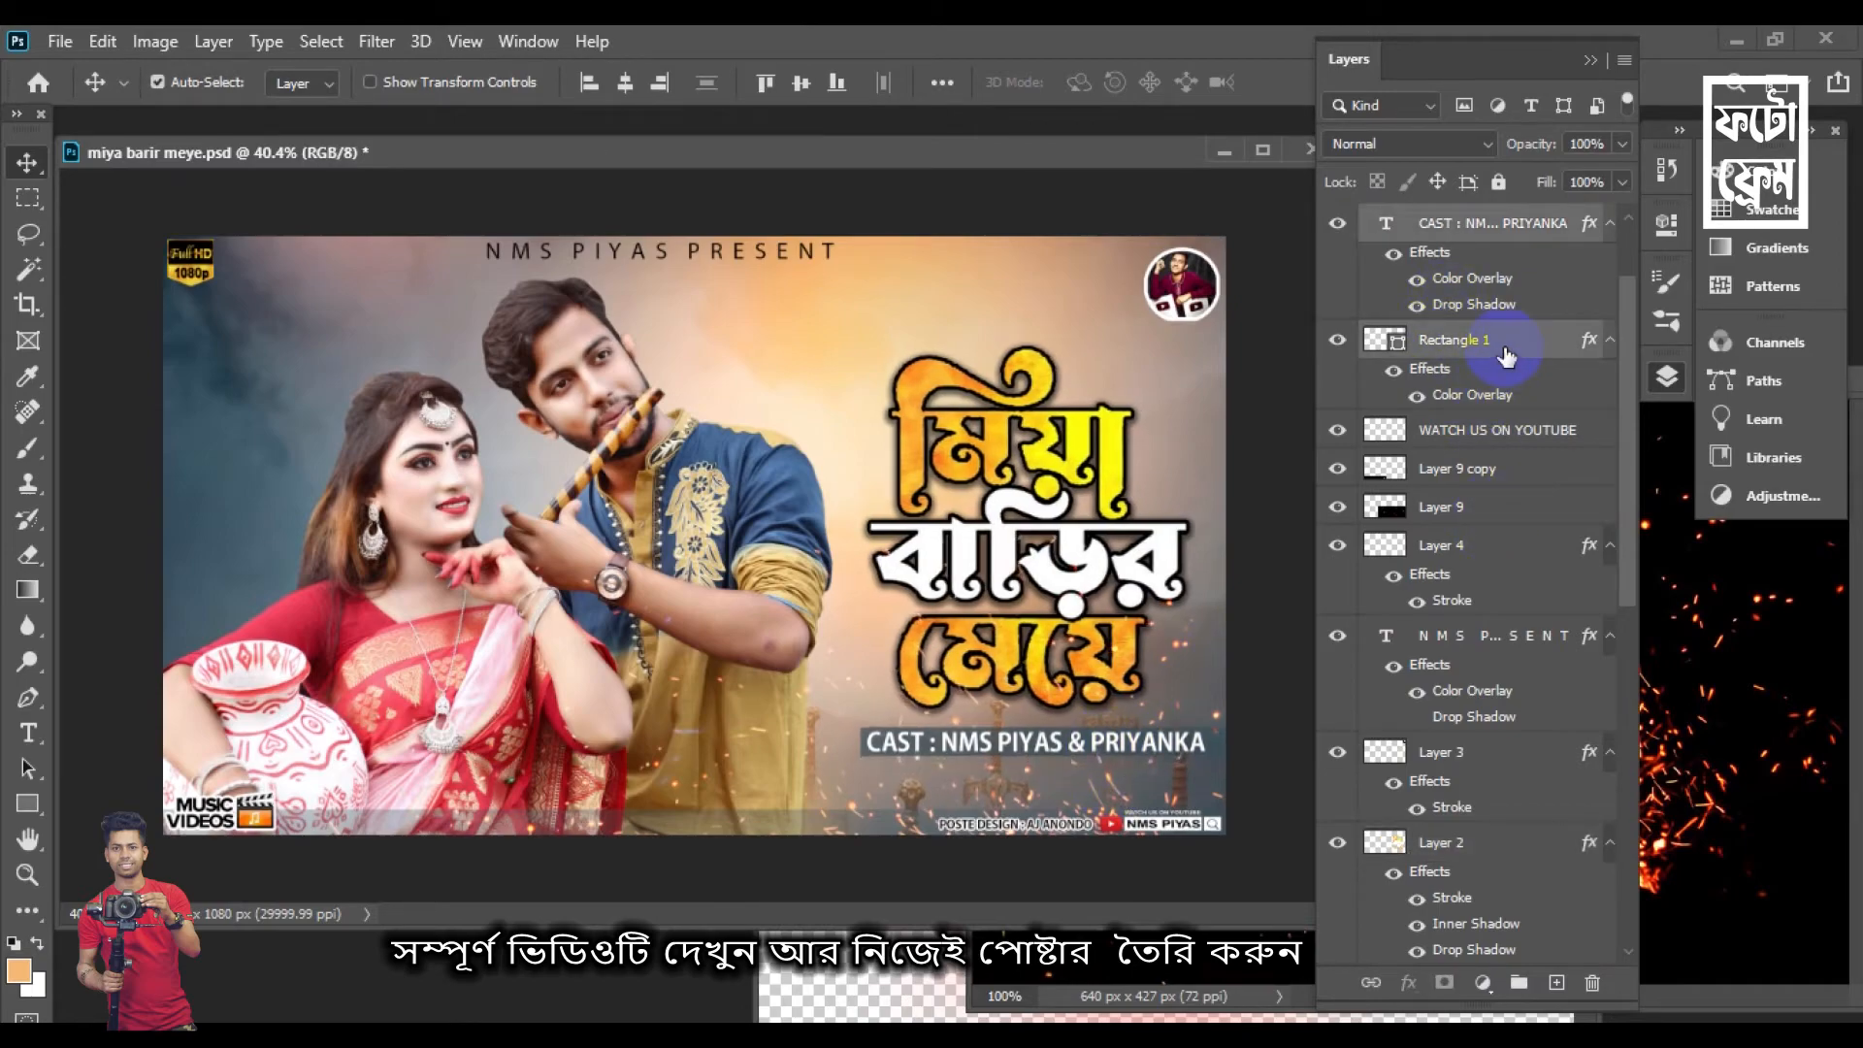
key(Right)
key(Right)
key(Right)
key(Right)
key(Right)
key(Right)
key(Right)
key(Right)
key(Down)
key(Down)
key(Down)
key(Down)
key(Down)
key(Right)
key(Right)
key(Right)
key(Right)
key(Right)
key(Right)
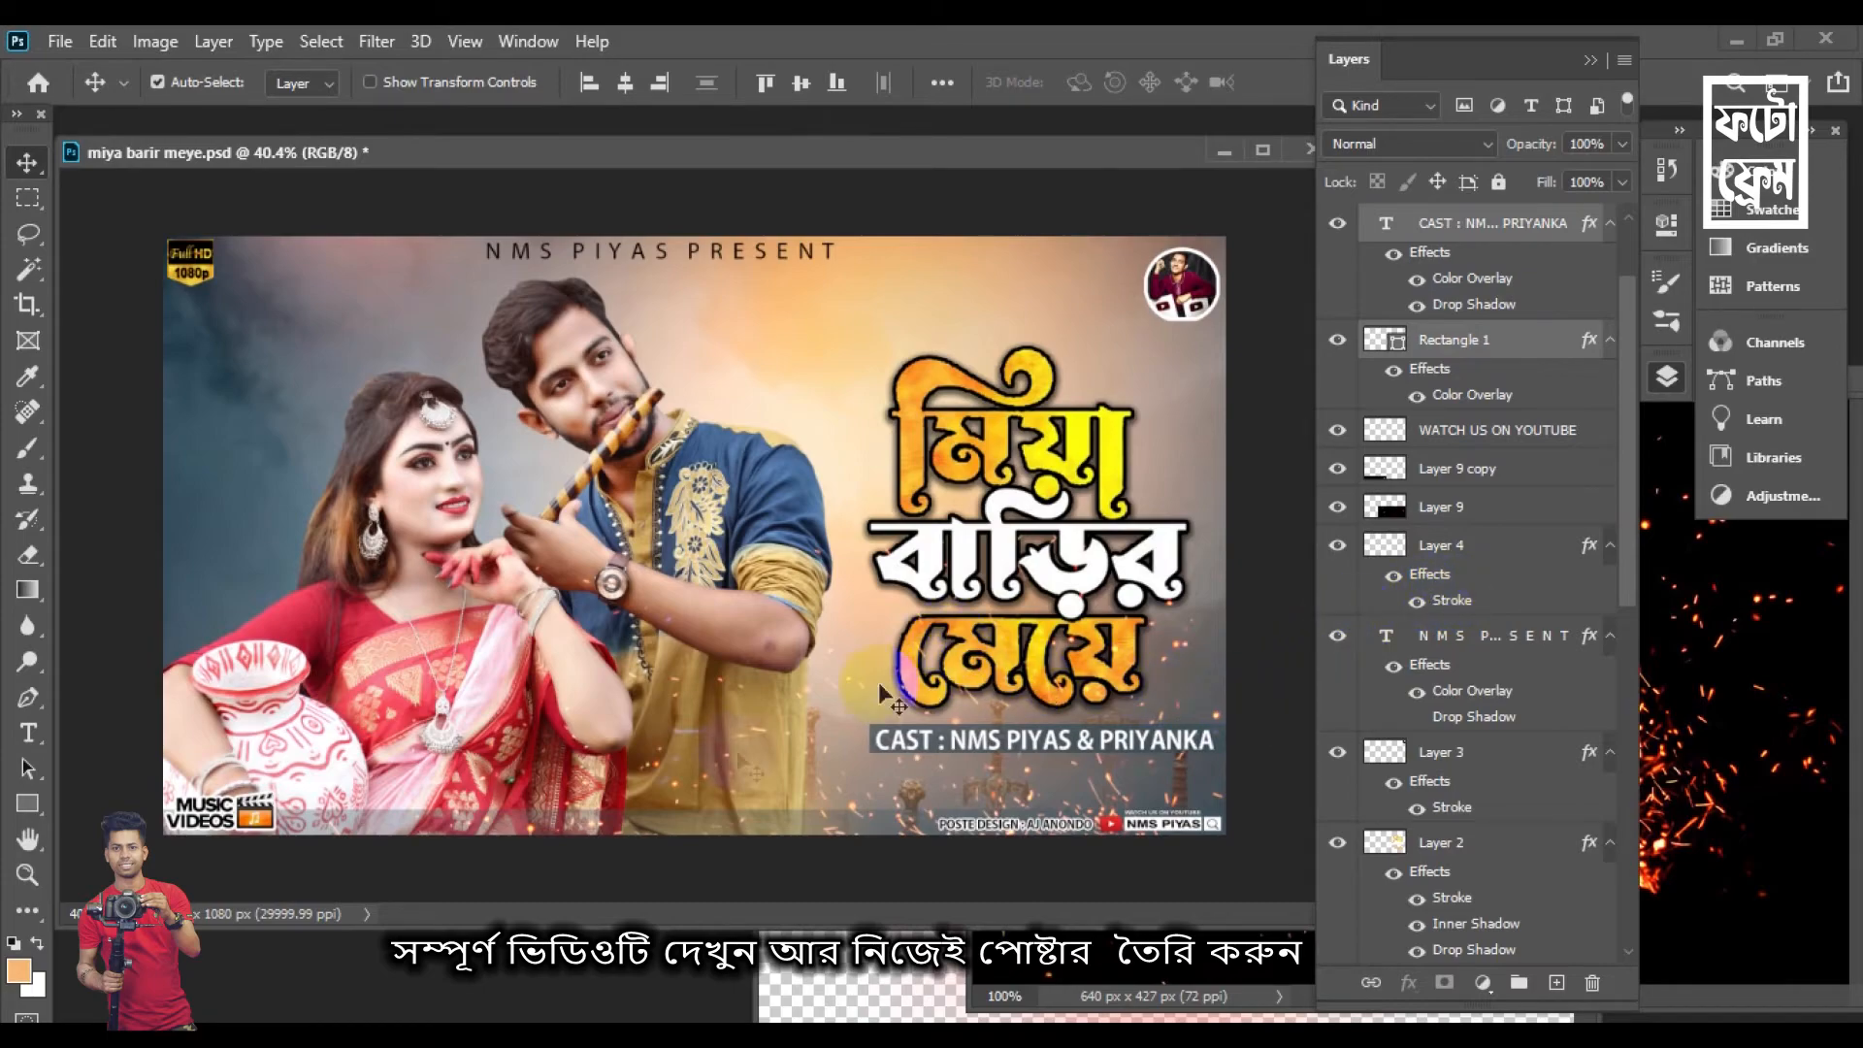
Scale down the Music Videos badge in the poster's lower-left corner
click(250, 822)
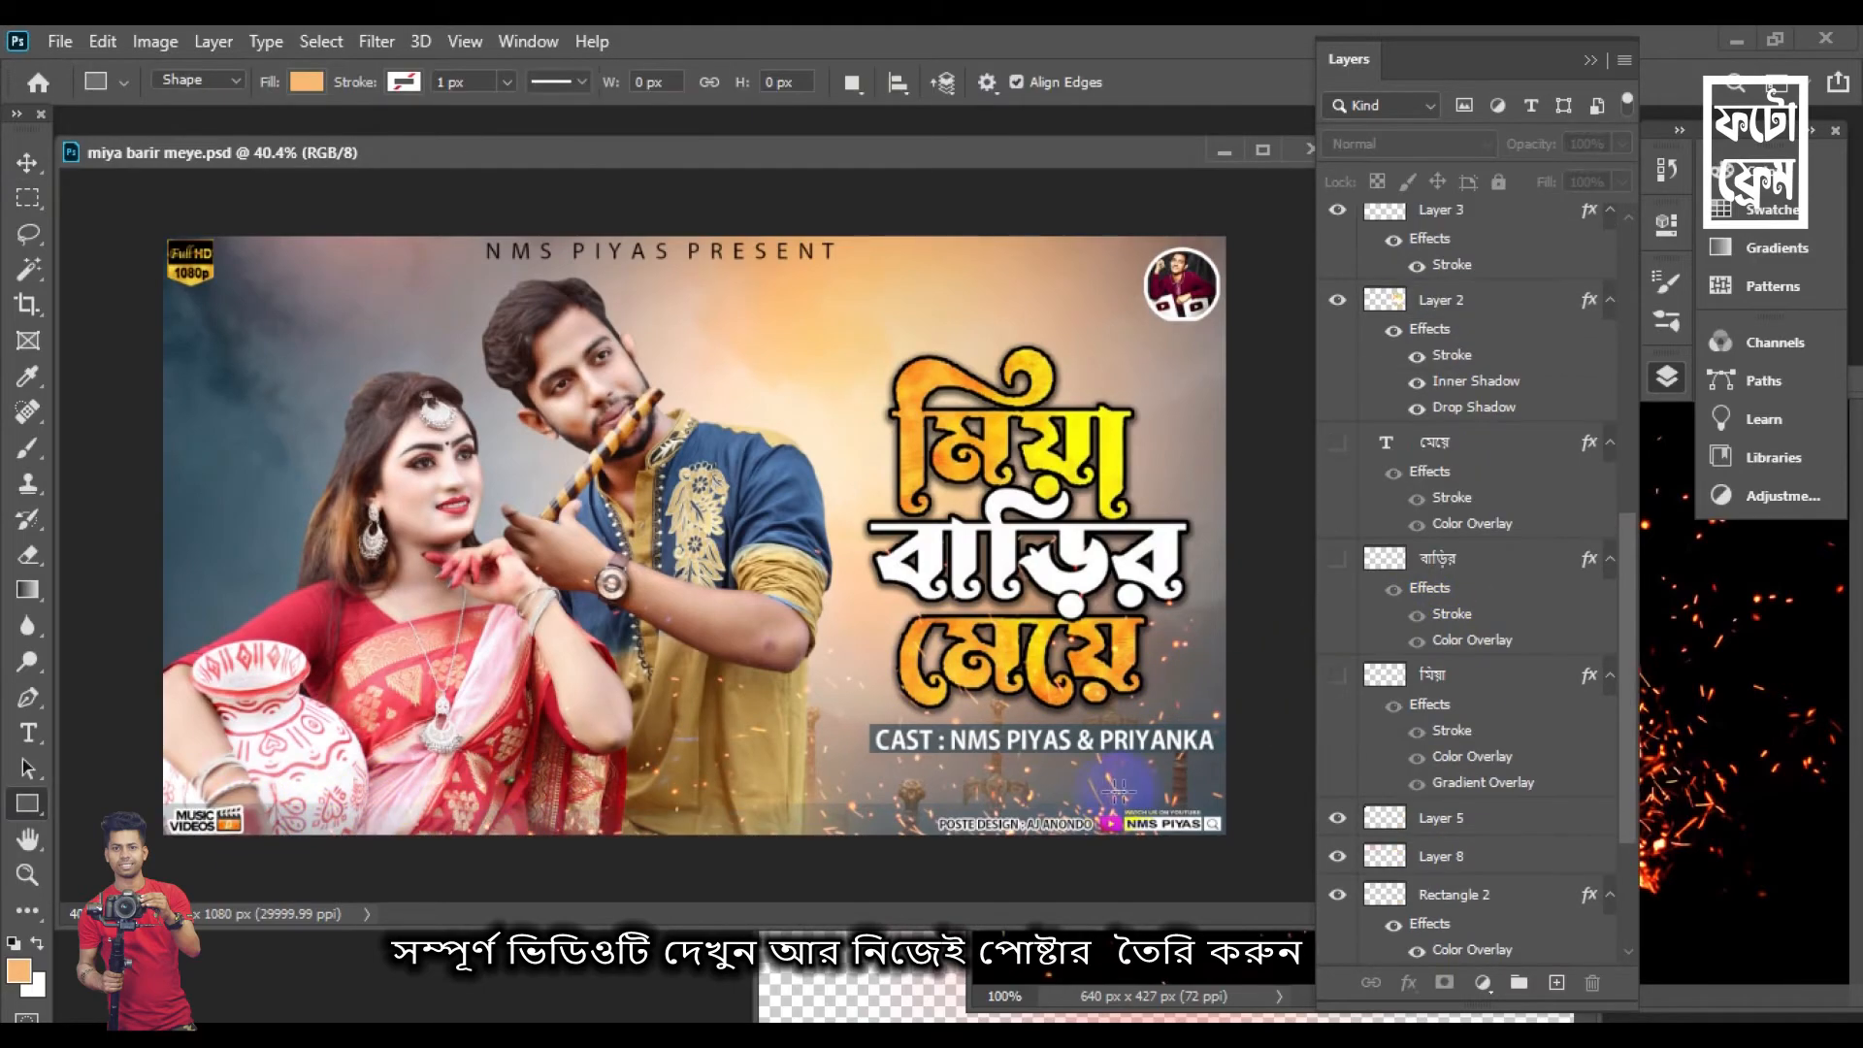
Draw a rectangle about 414 by 62 px beneath the cast credit, reaching the poster's right edge
drag(1013, 763, 1240, 793)
click(27, 162)
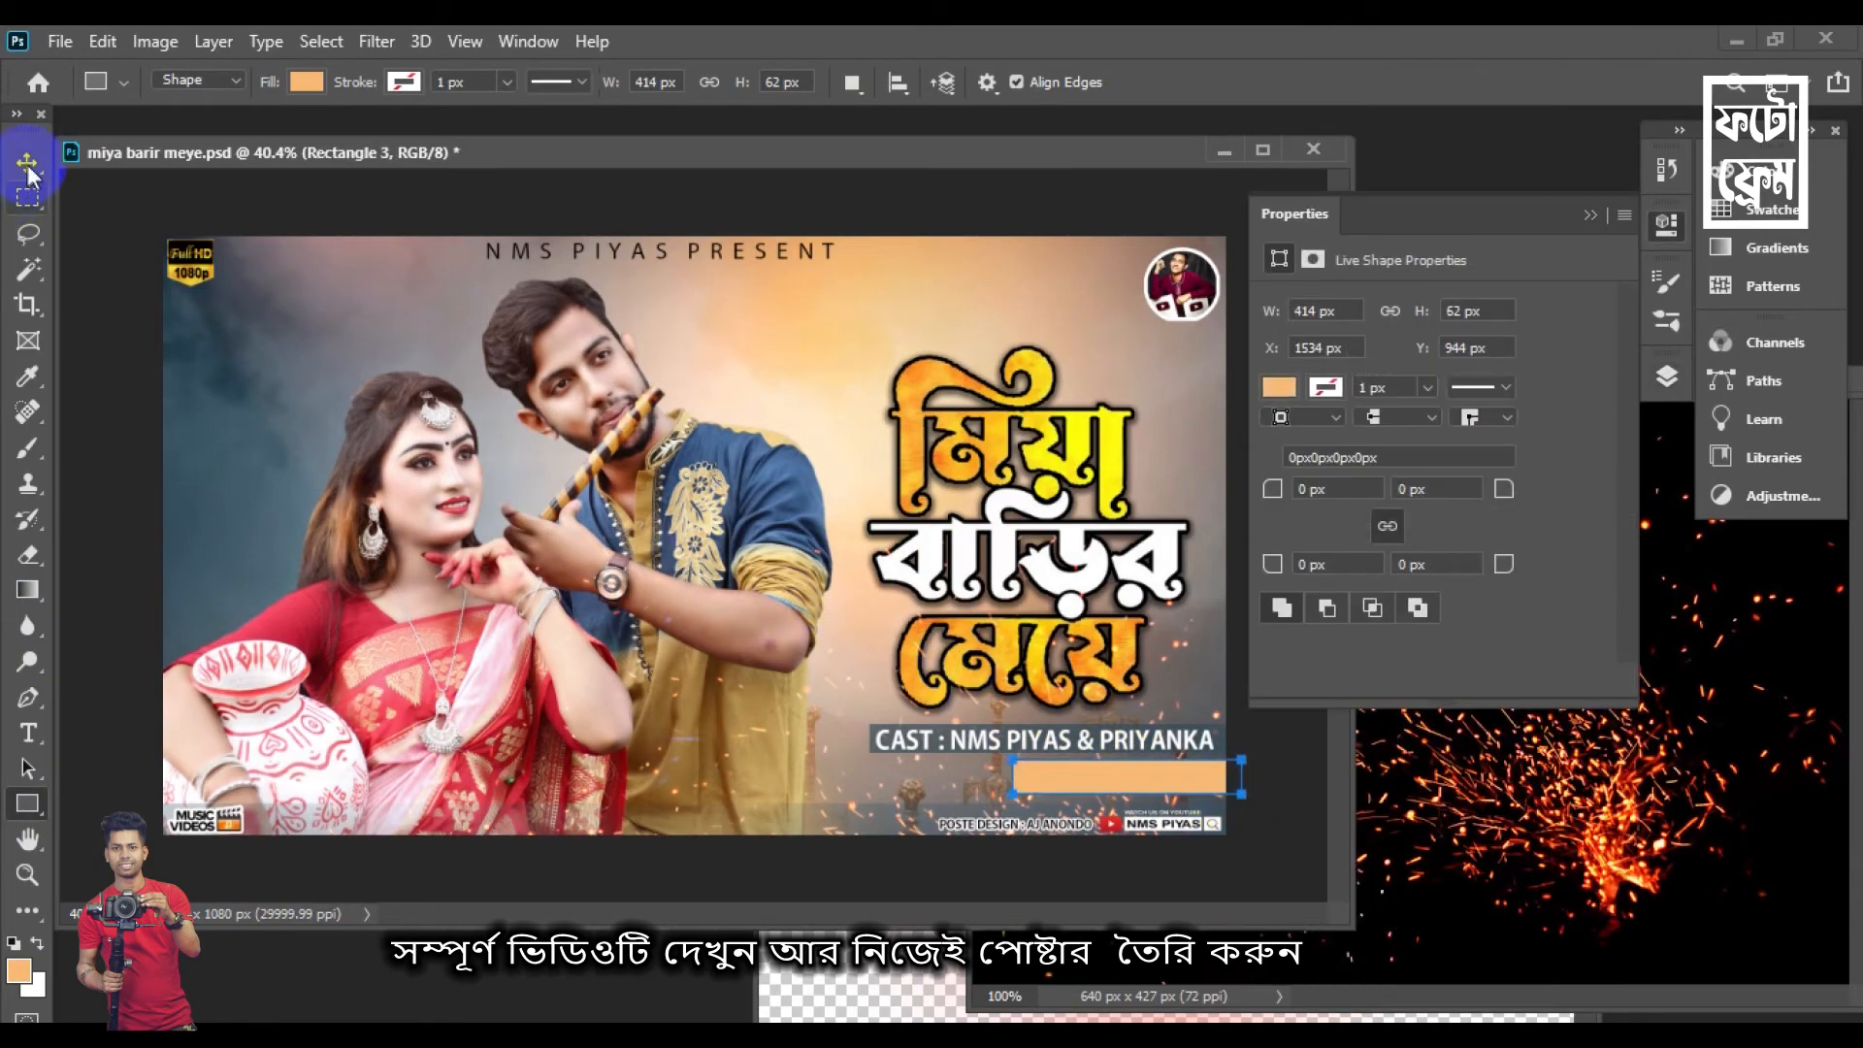
click(1589, 217)
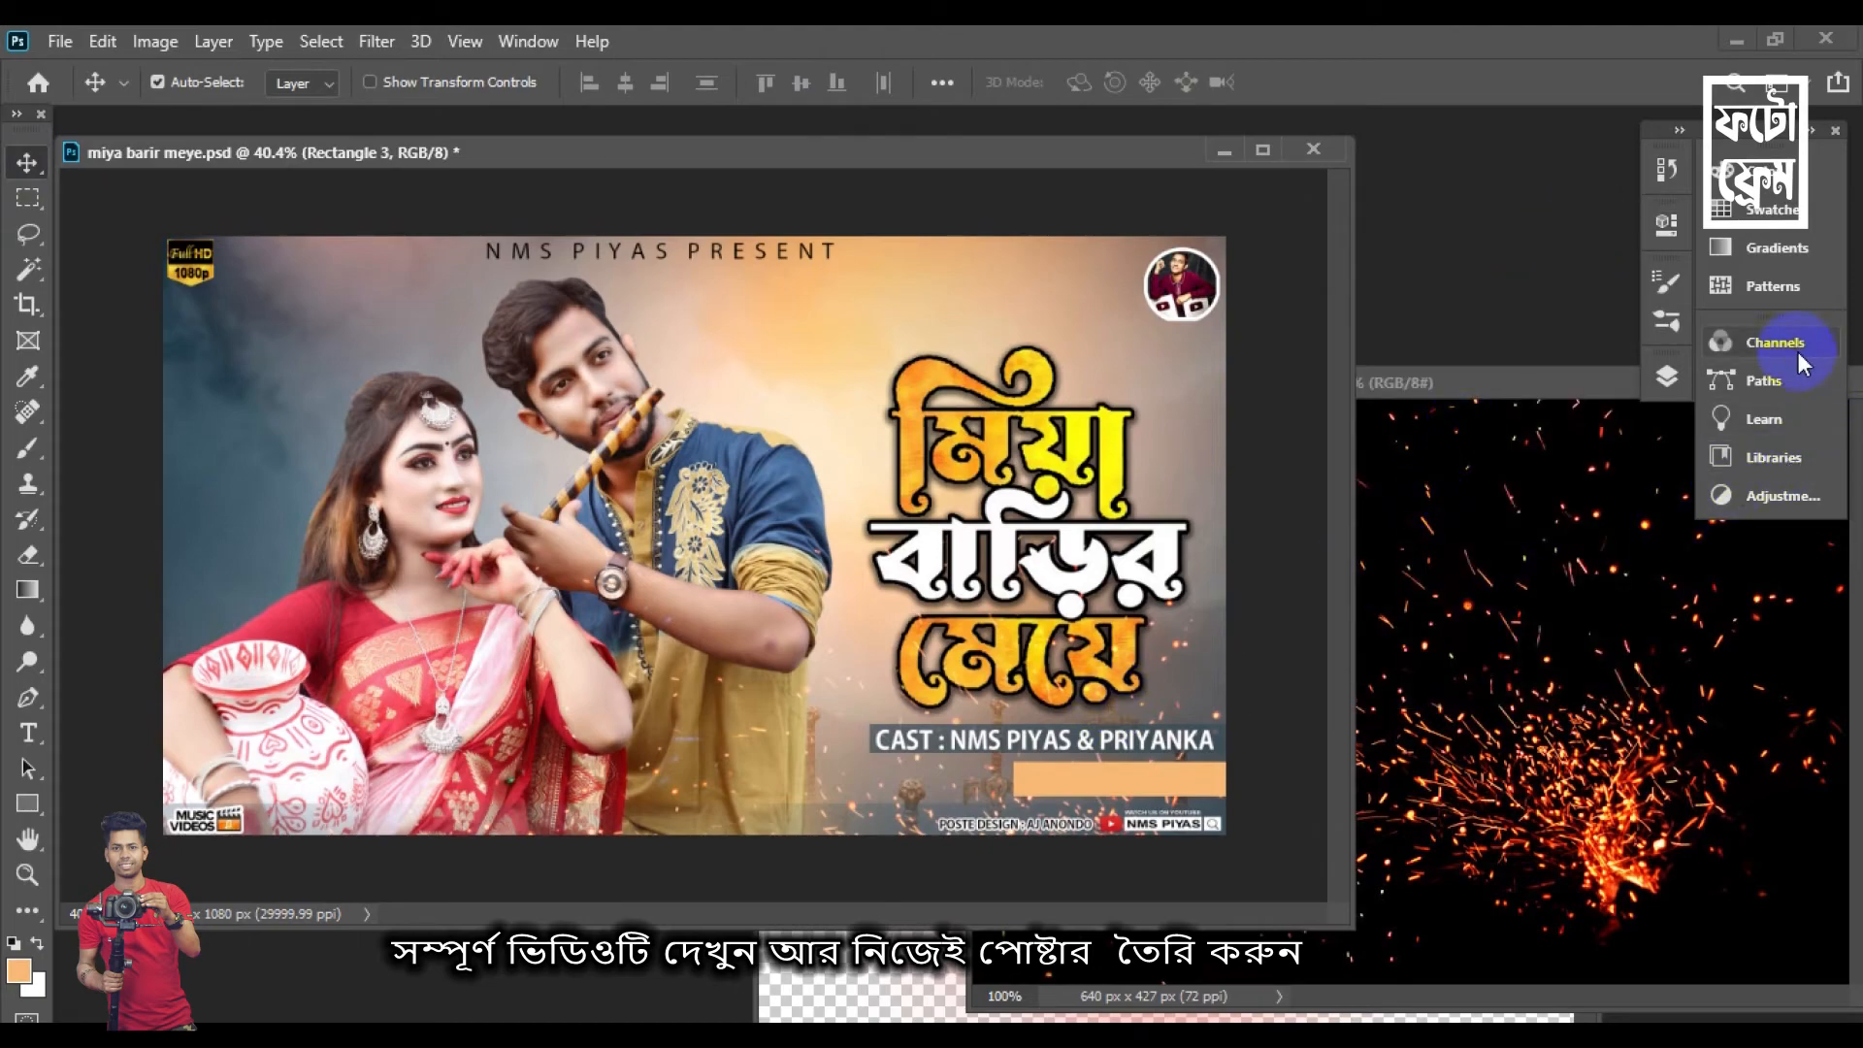
Give the new rectangle a Color Overlay sampled from the blue-grey background at the poster's left side
click(1667, 378)
scroll(1477, 854, up, 10)
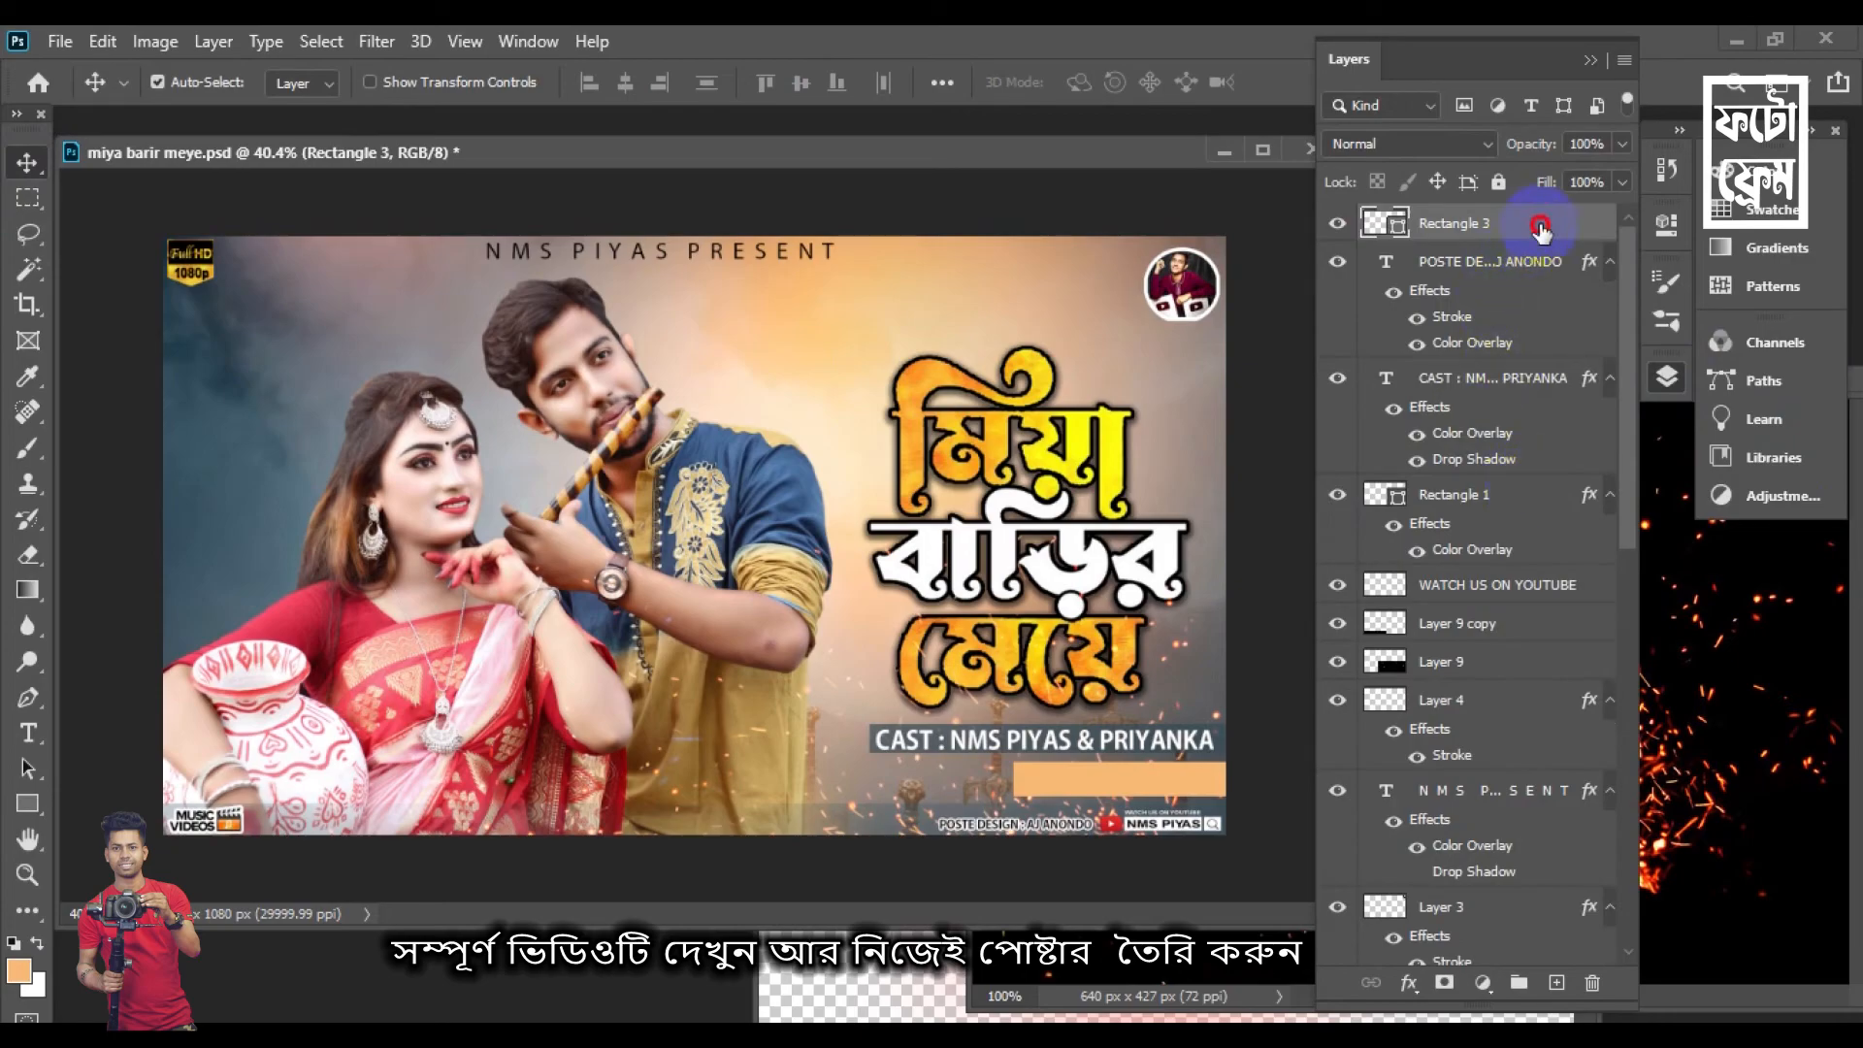
double_click(1494, 369)
click(977, 590)
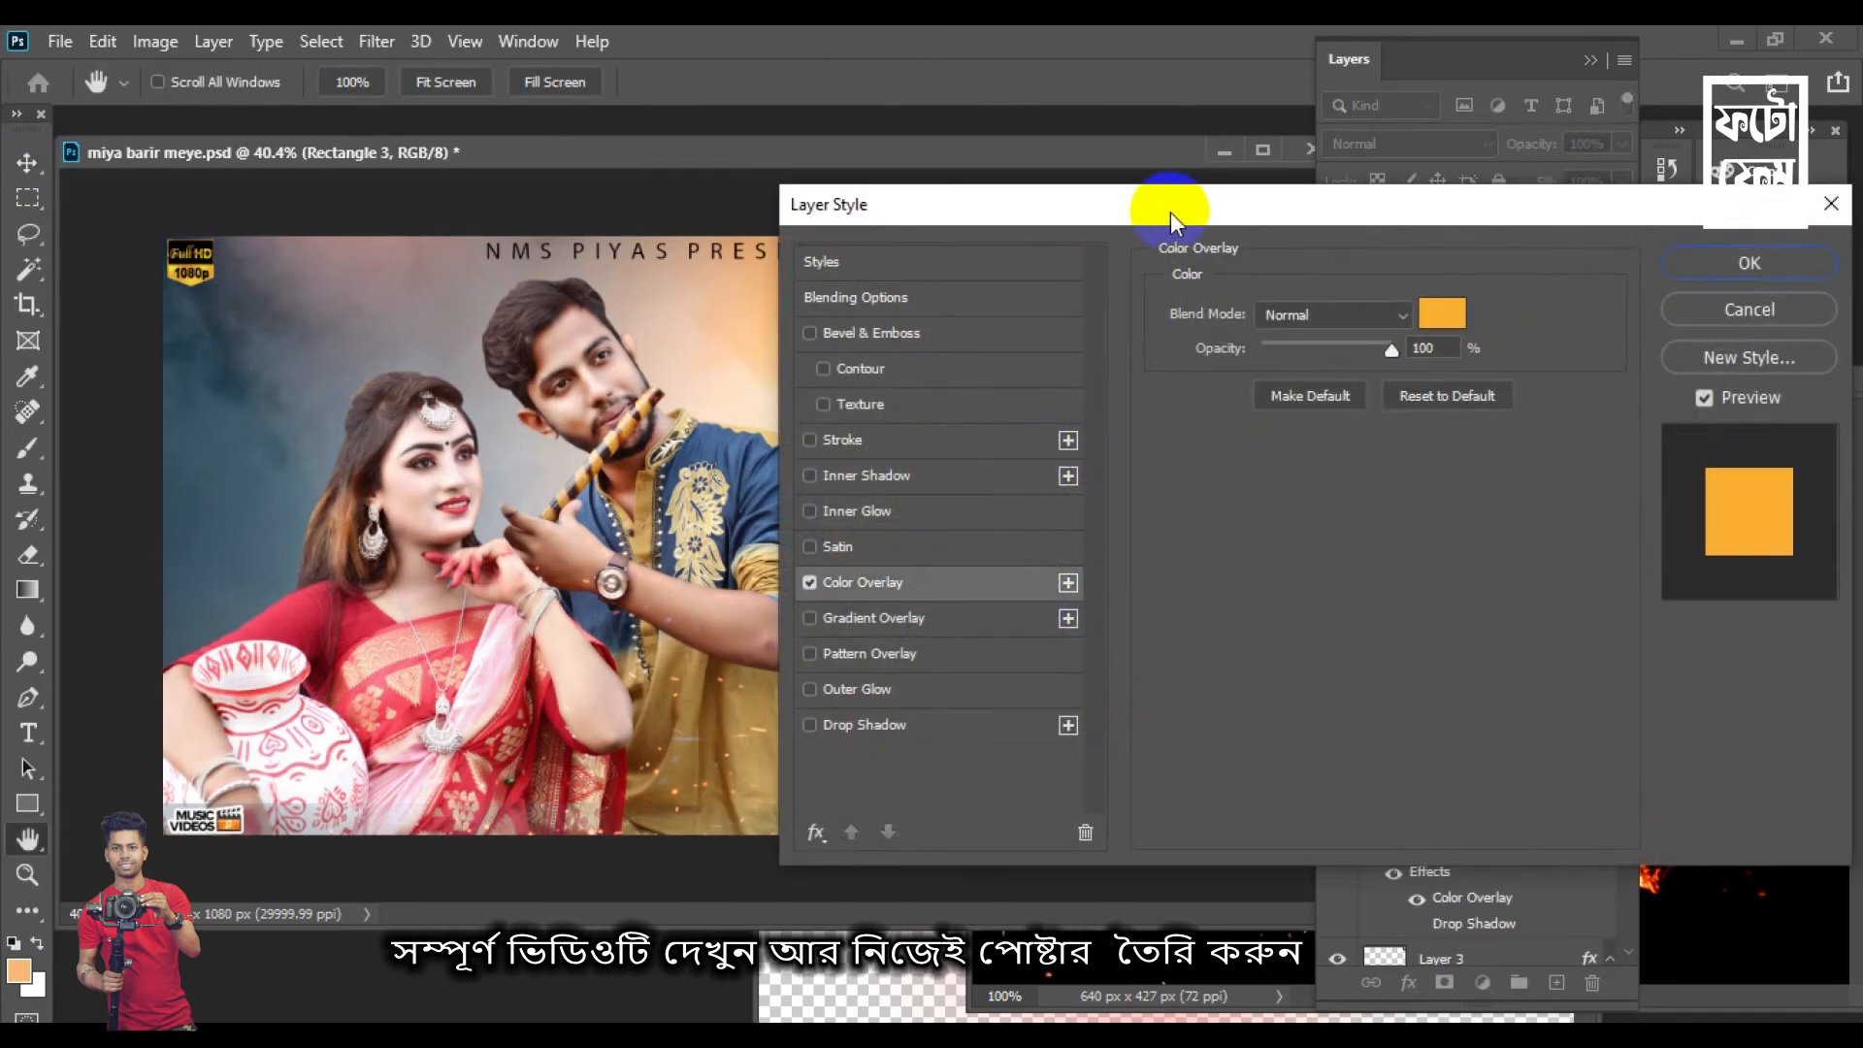
drag(1177, 205, 1364, 62)
click(1594, 187)
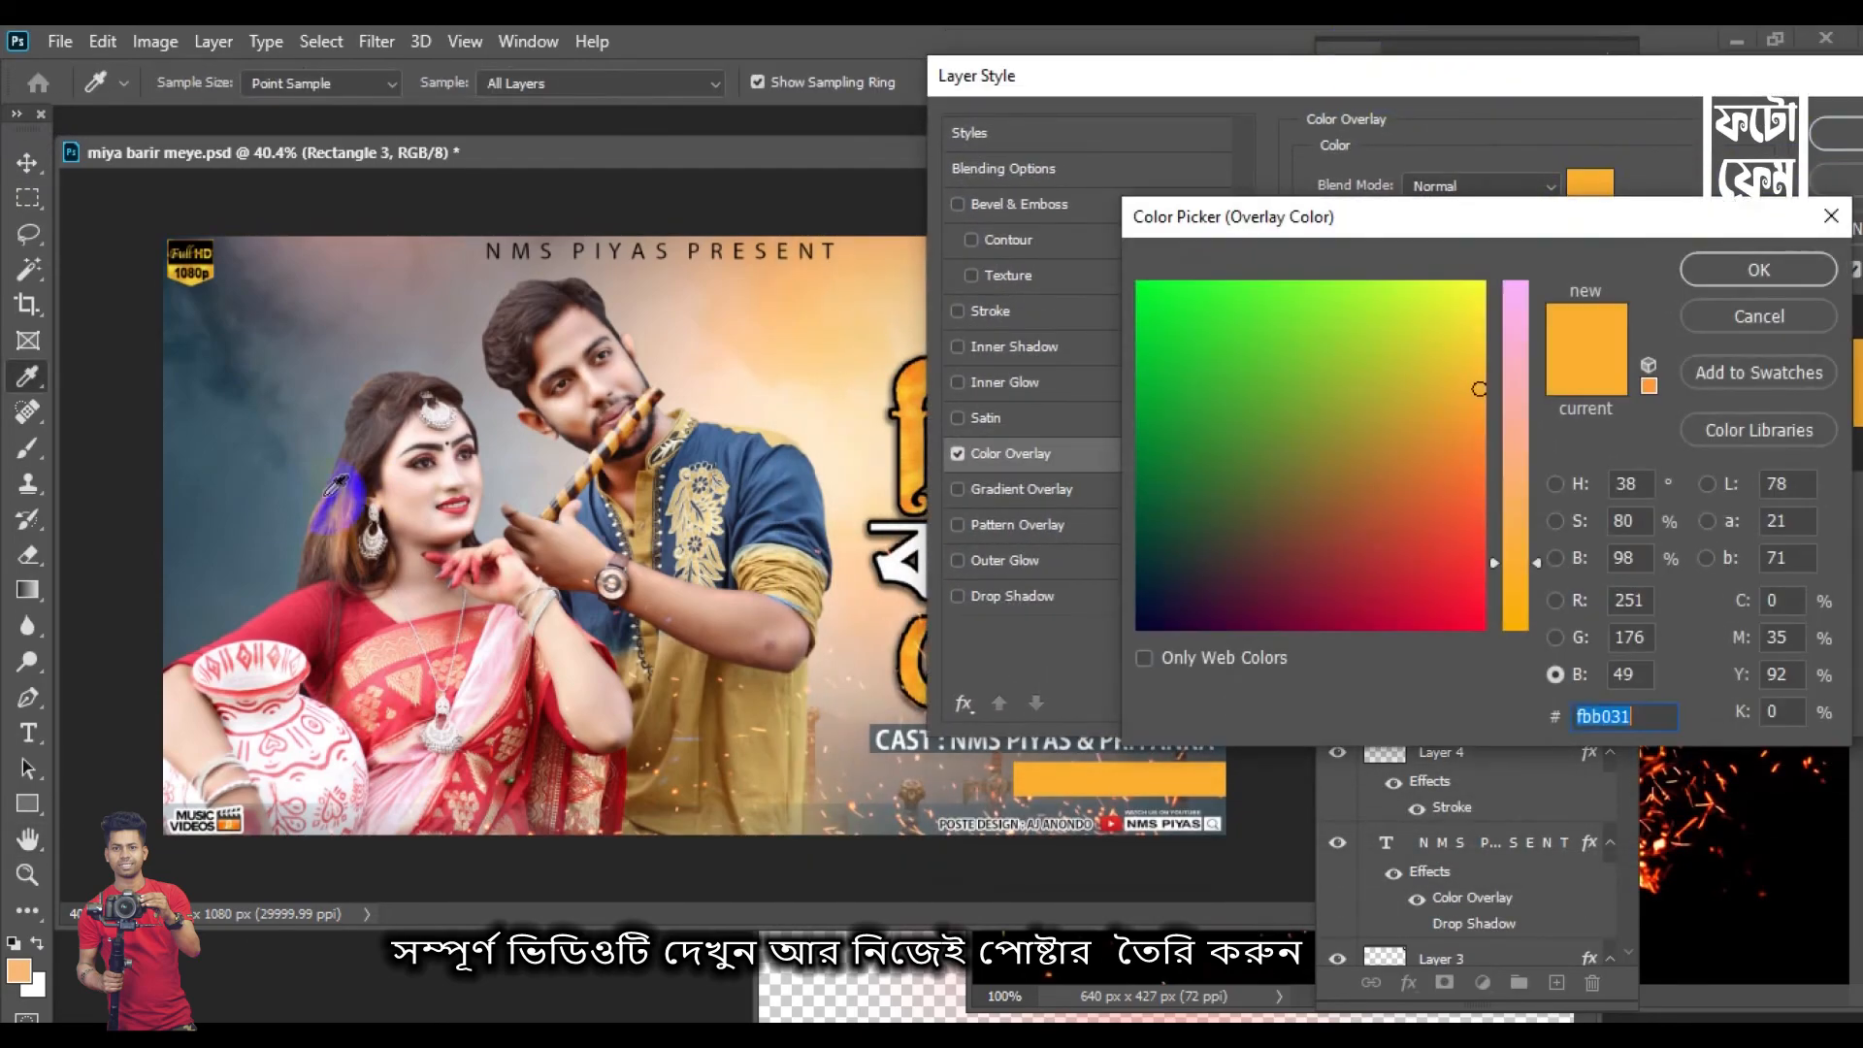
click(231, 524)
key(Return)
key(Return)
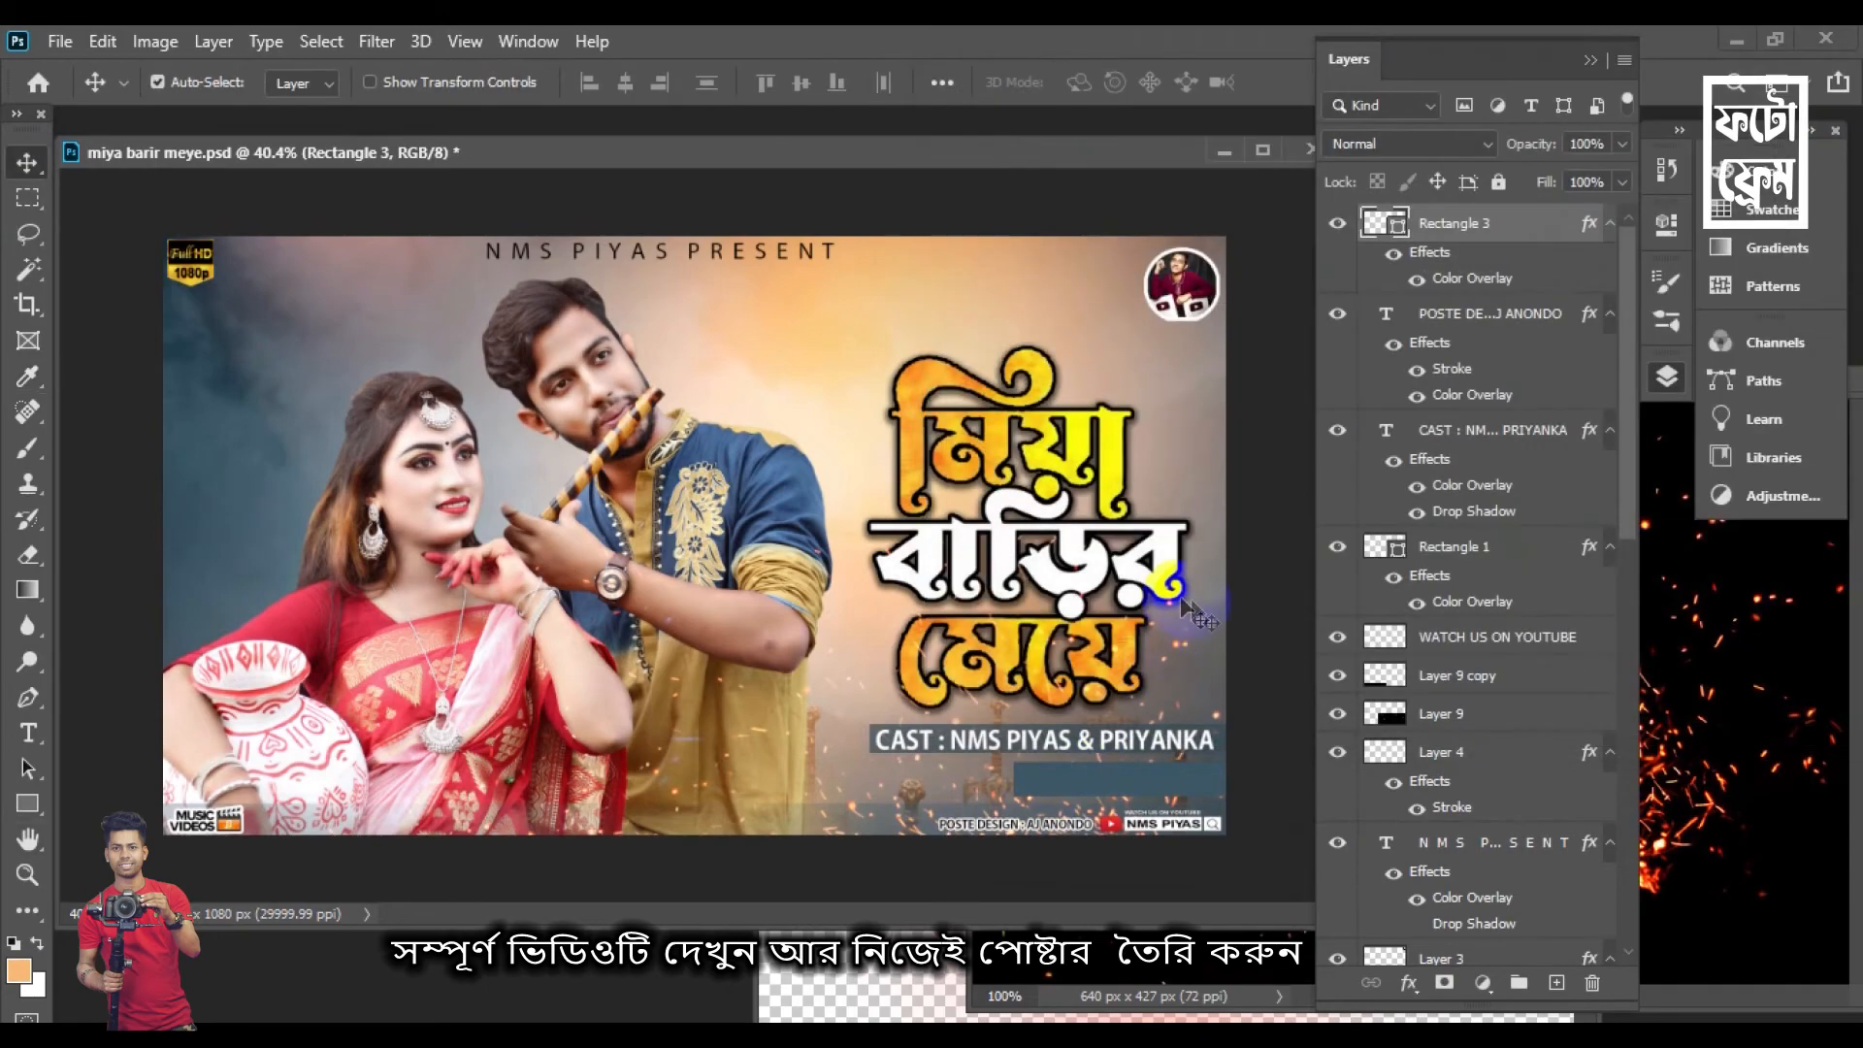
Duplicate the cast credit text, raise the copy to the top of the layer stack and place it over the new rectangle
click(1035, 741)
key(ctrl+j)
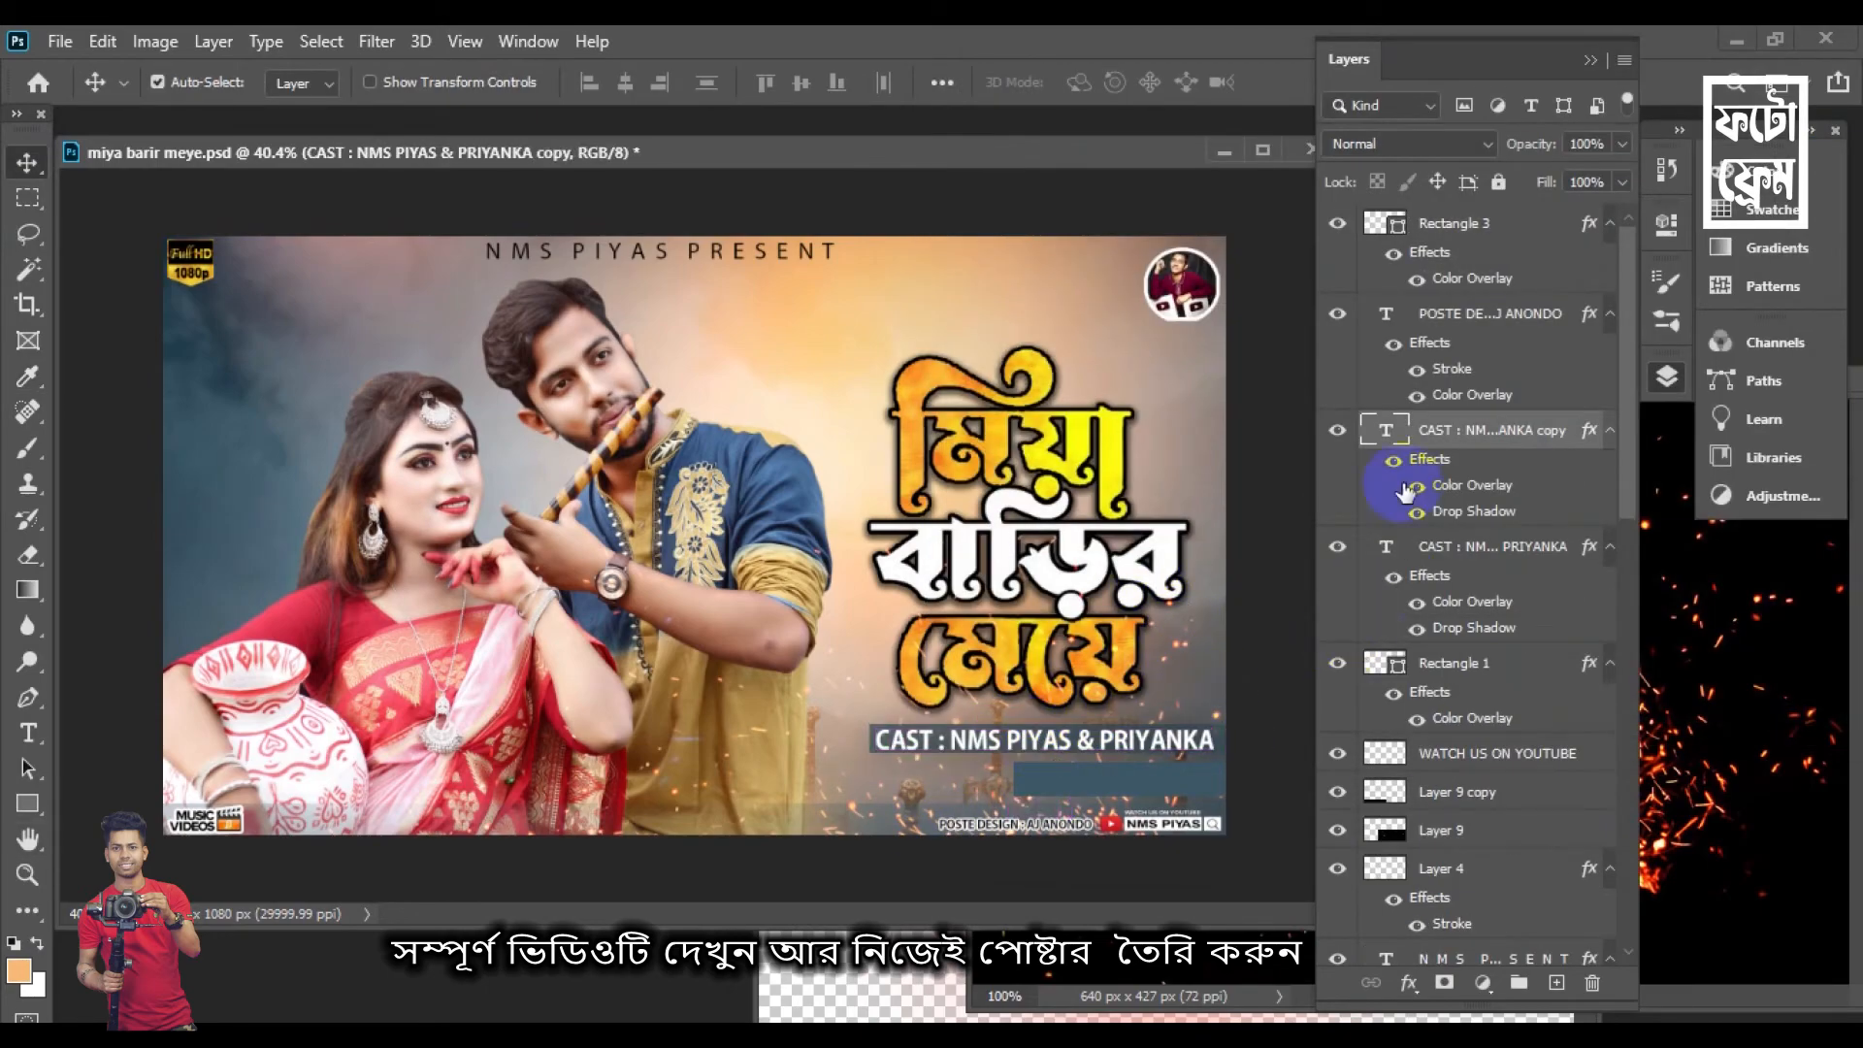
drag(1467, 435, 1479, 213)
drag(1162, 749, 1228, 825)
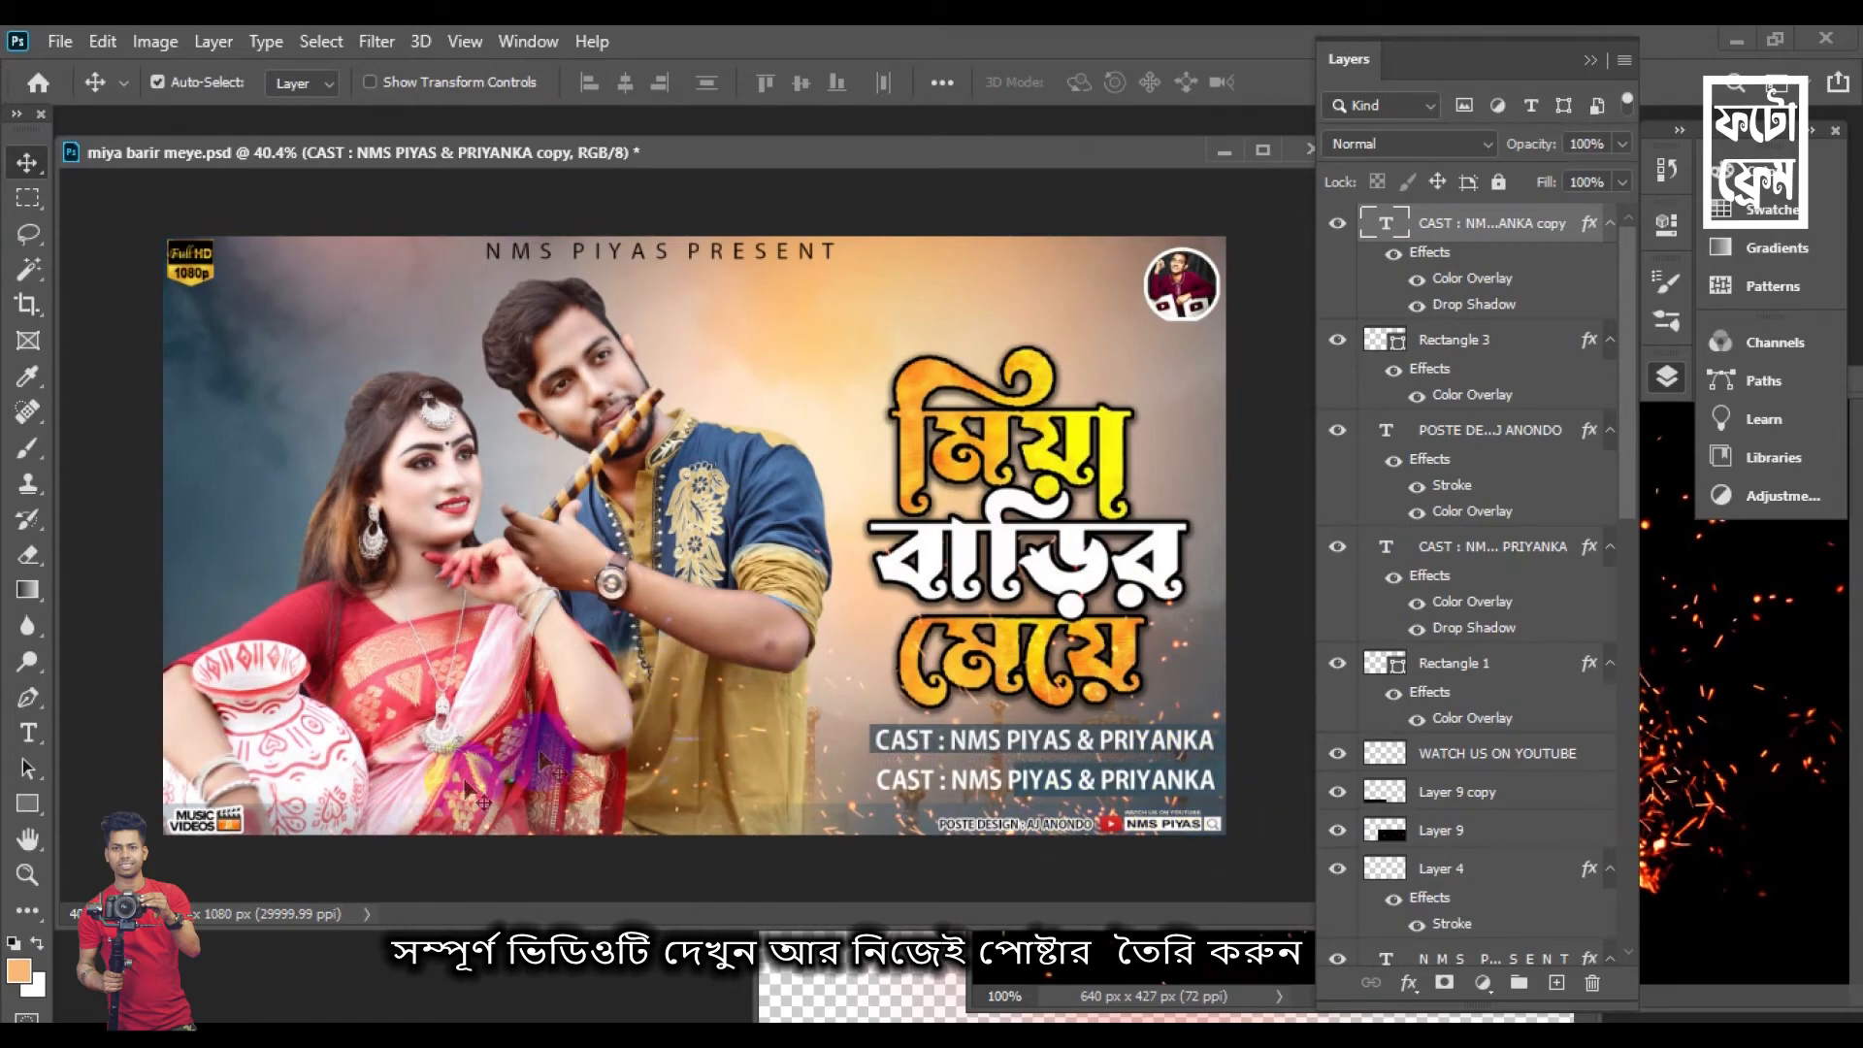
Replace the copied credit's text with Full HD Video and align it near the right end of its rectangle
click(28, 734)
double_click(1014, 775)
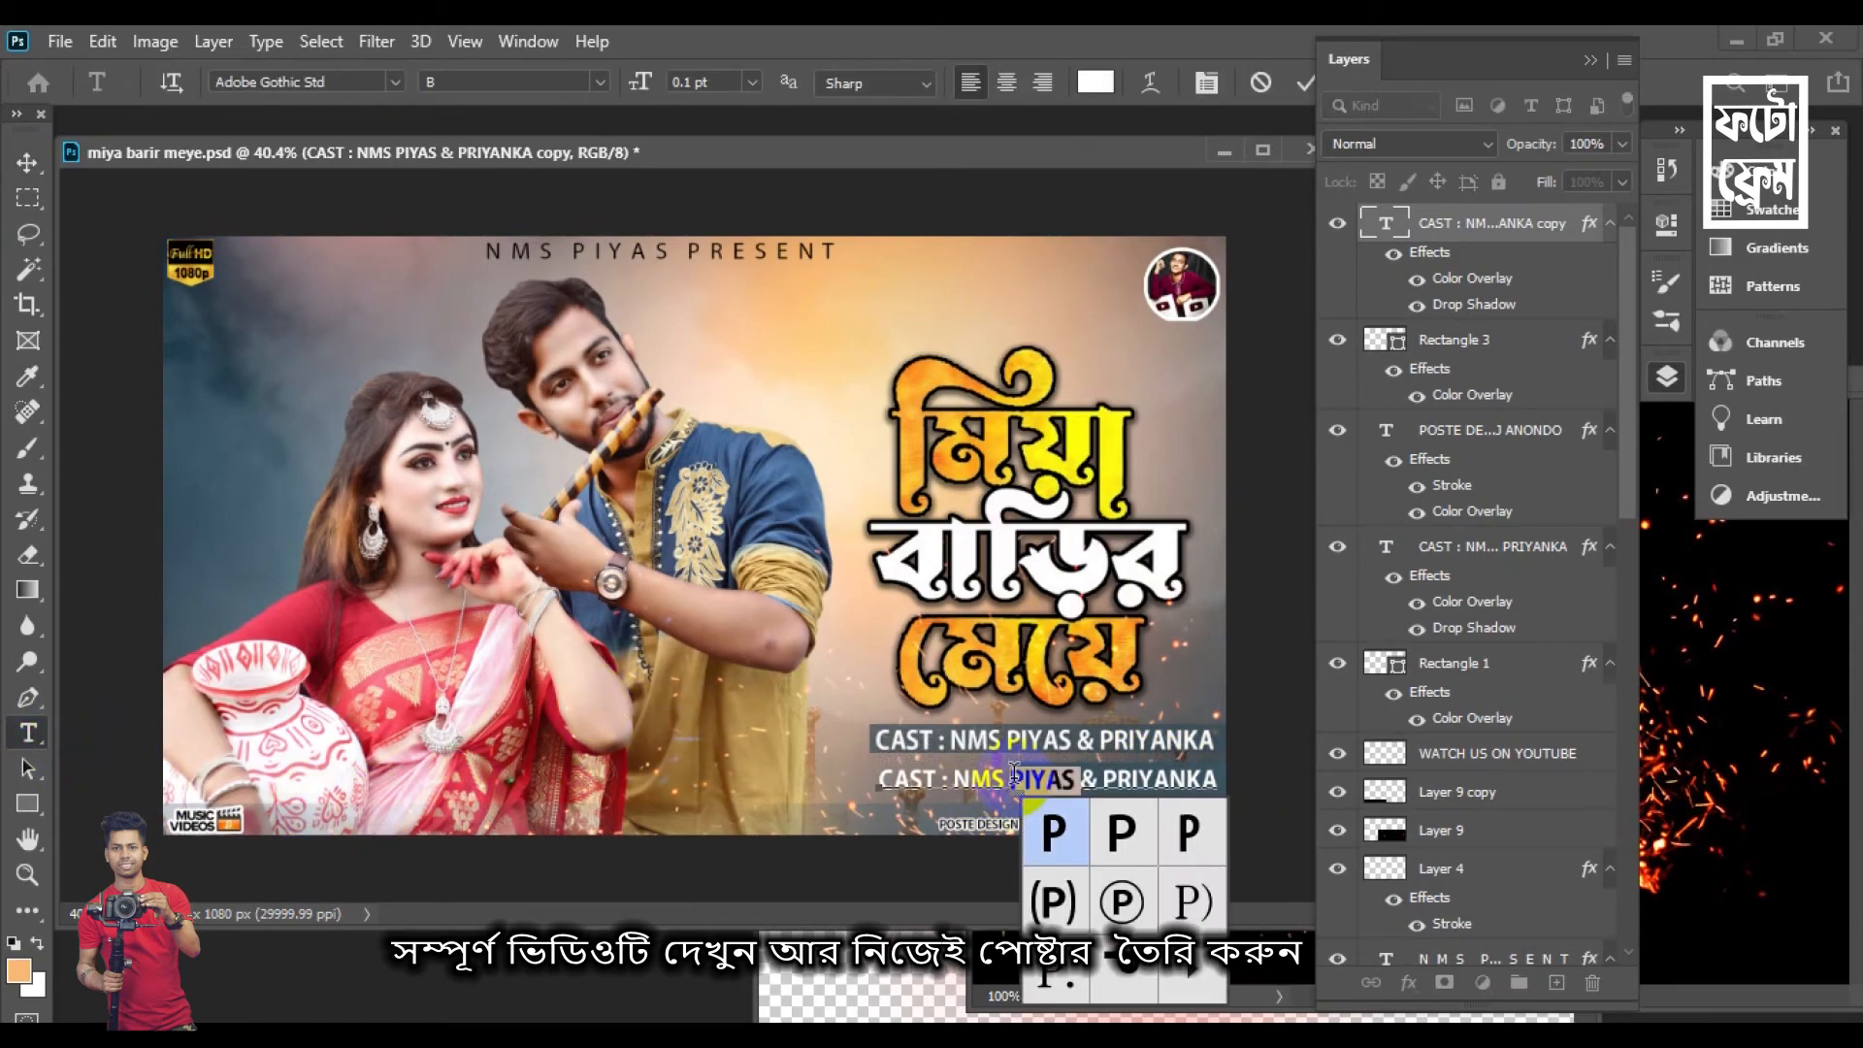
click(1115, 826)
double_click(1095, 782)
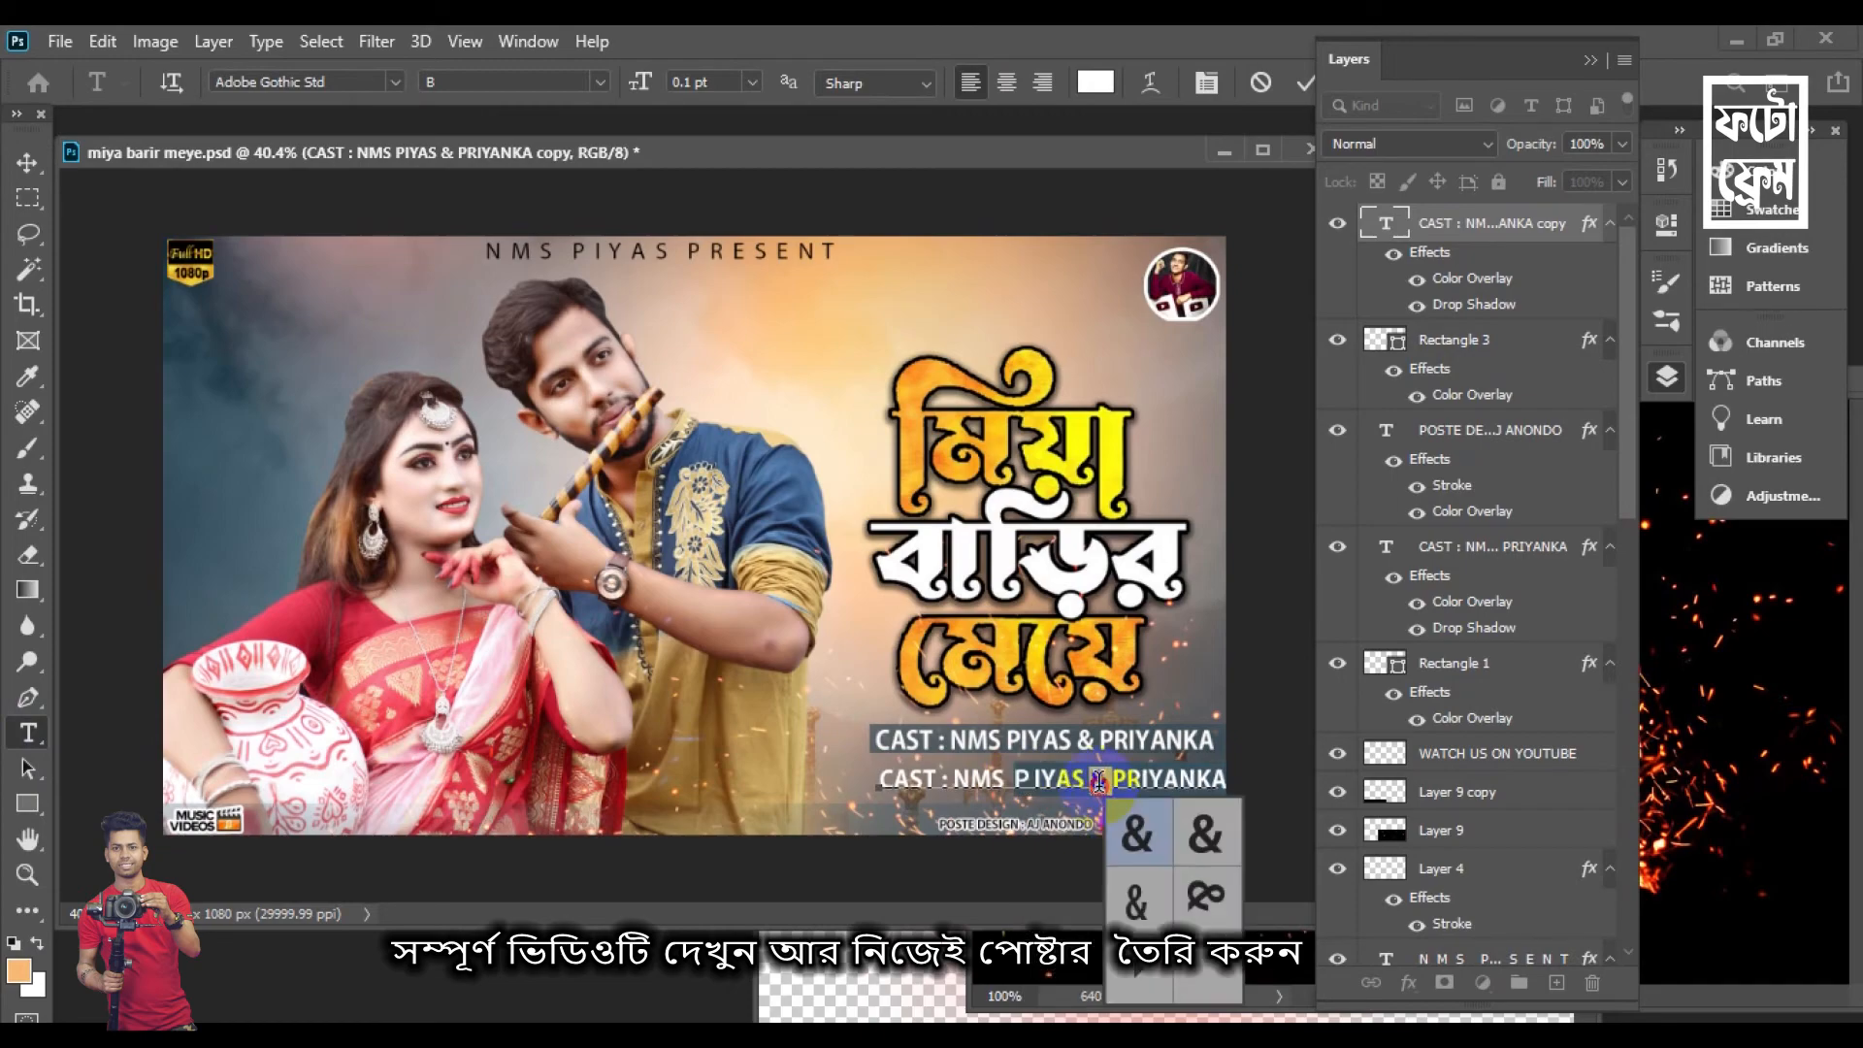
click(941, 783)
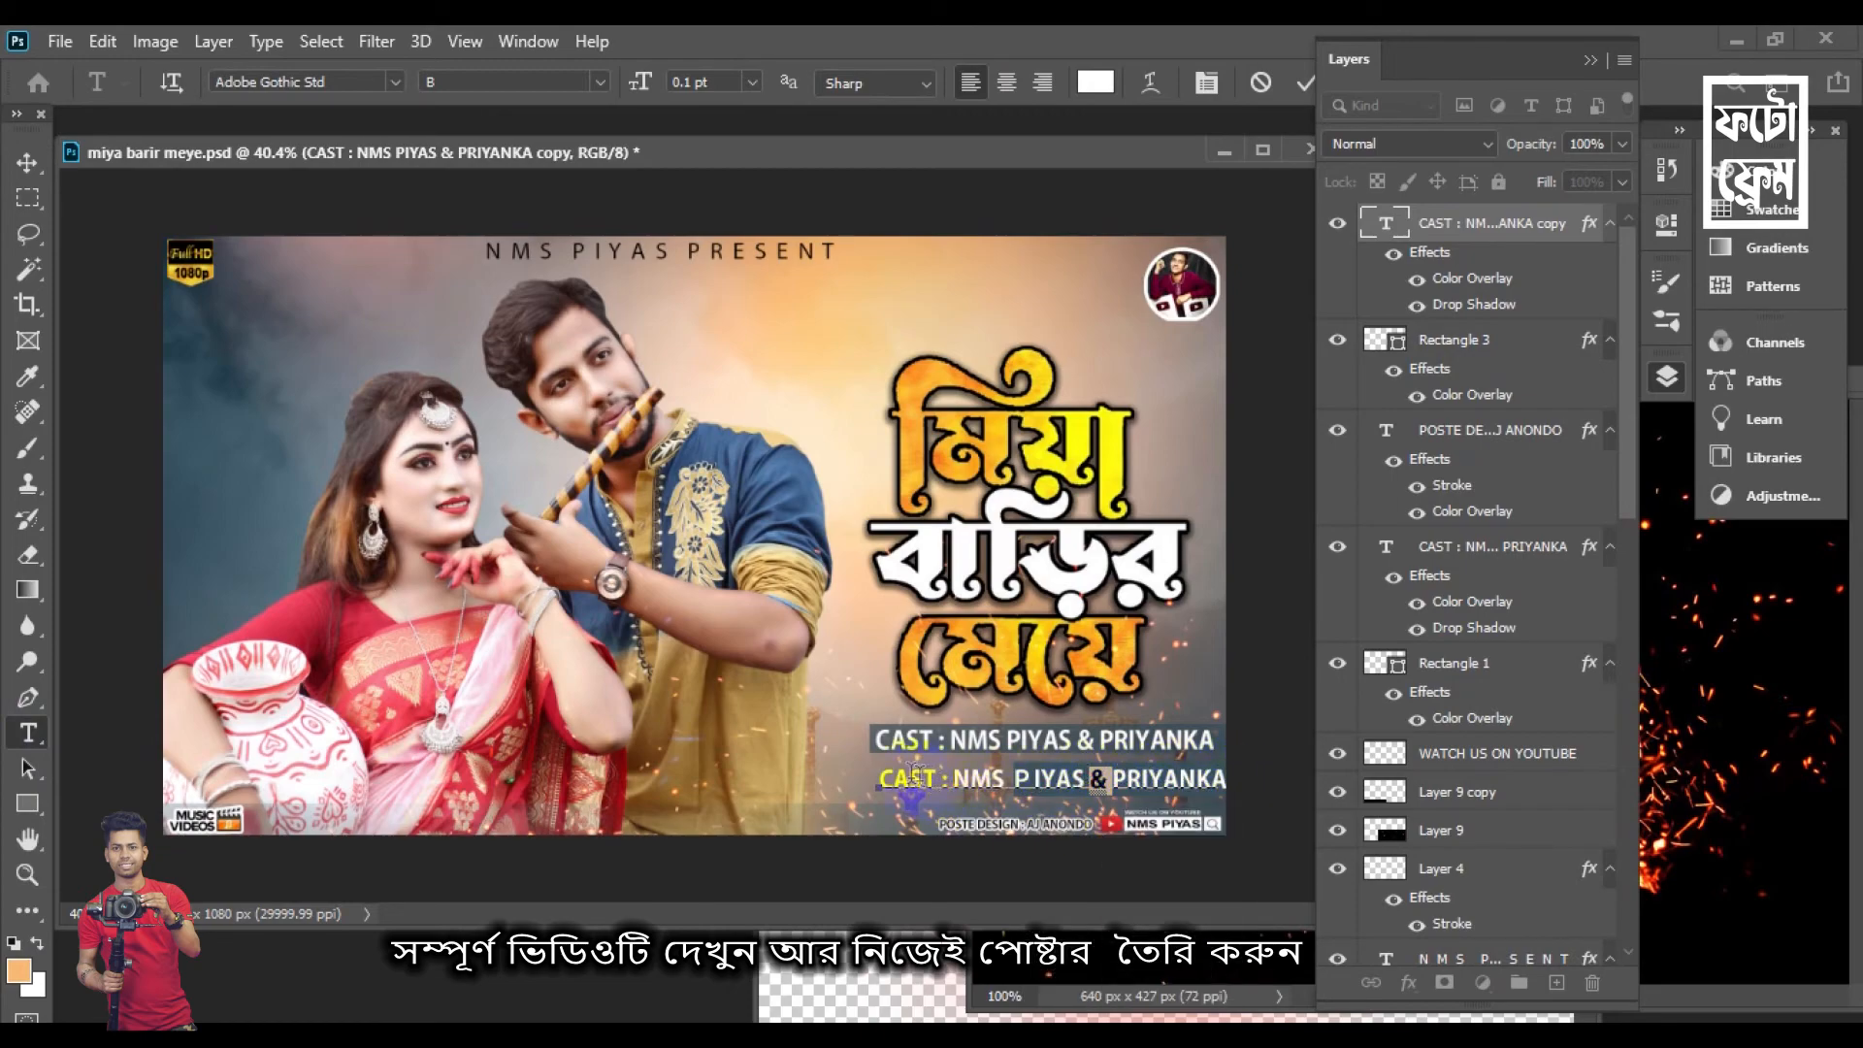
drag(887, 774, 1199, 795)
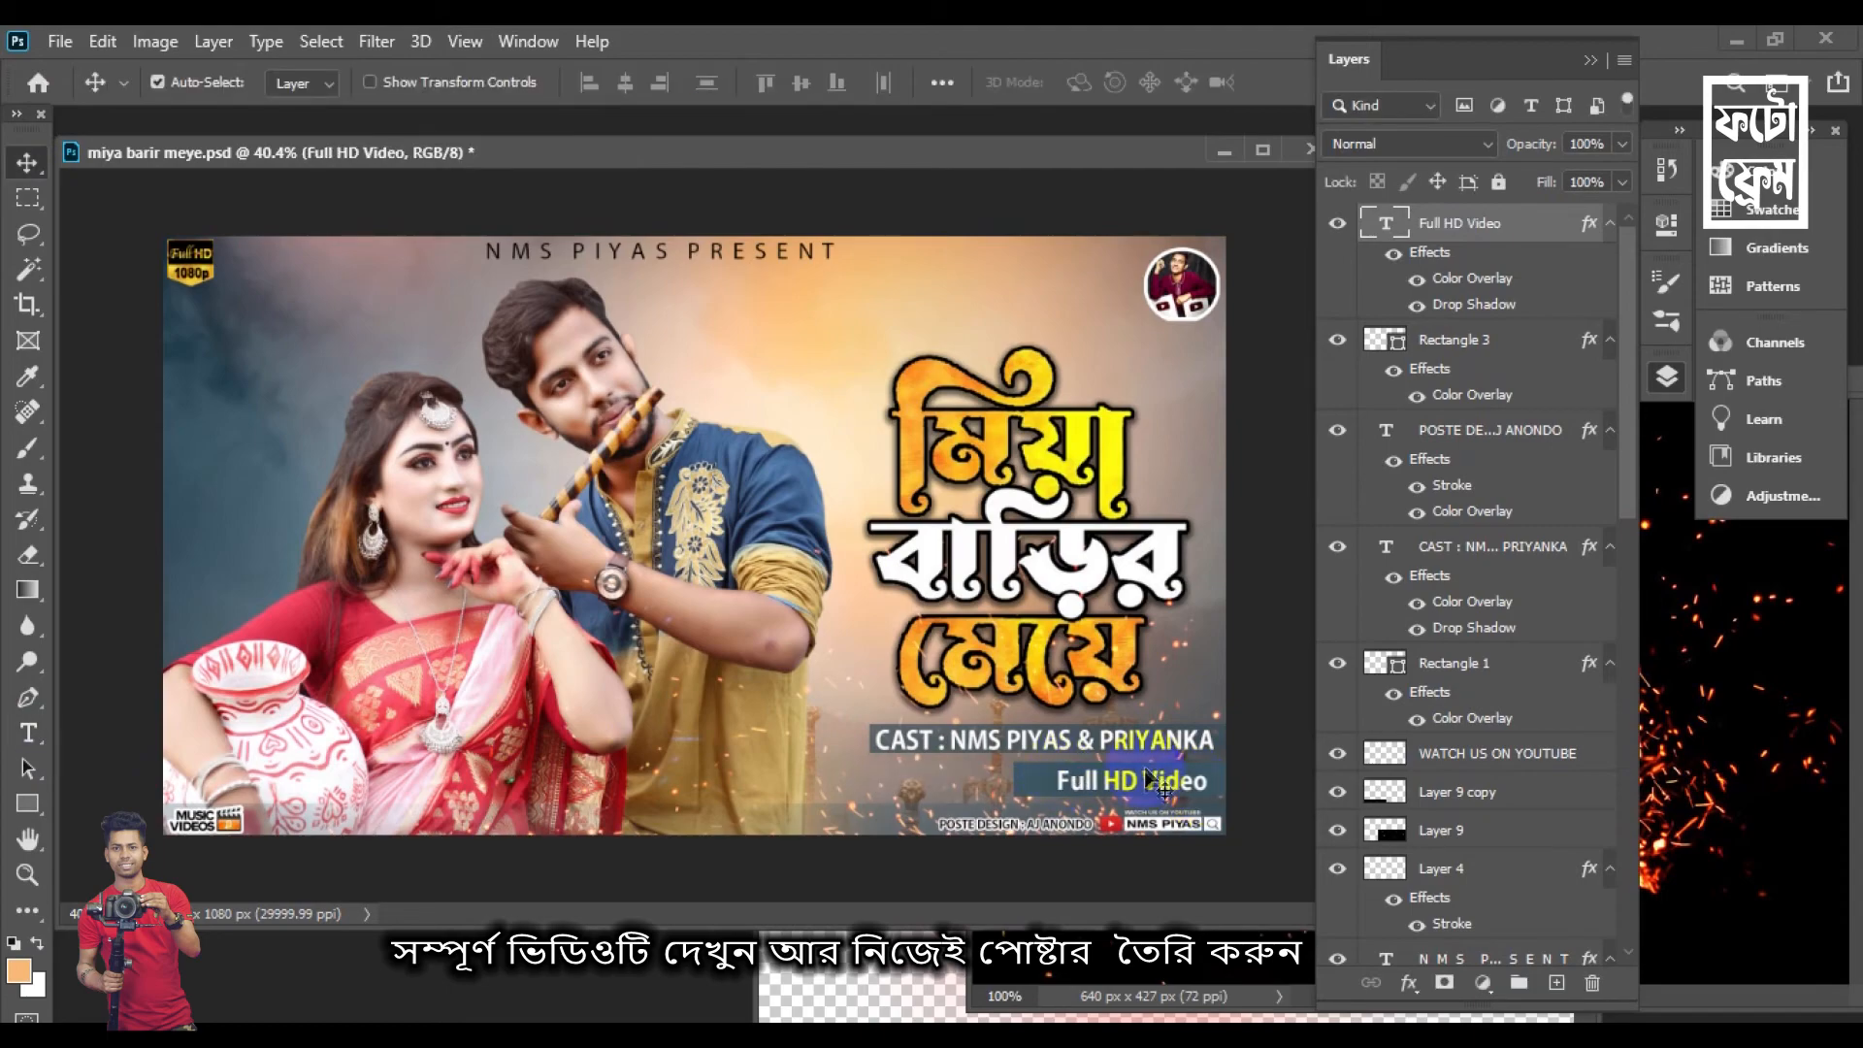
drag(1146, 777, 1154, 776)
Shift the rectangle behind Full HD Video to the right so it fits closely around the text
click(1048, 791)
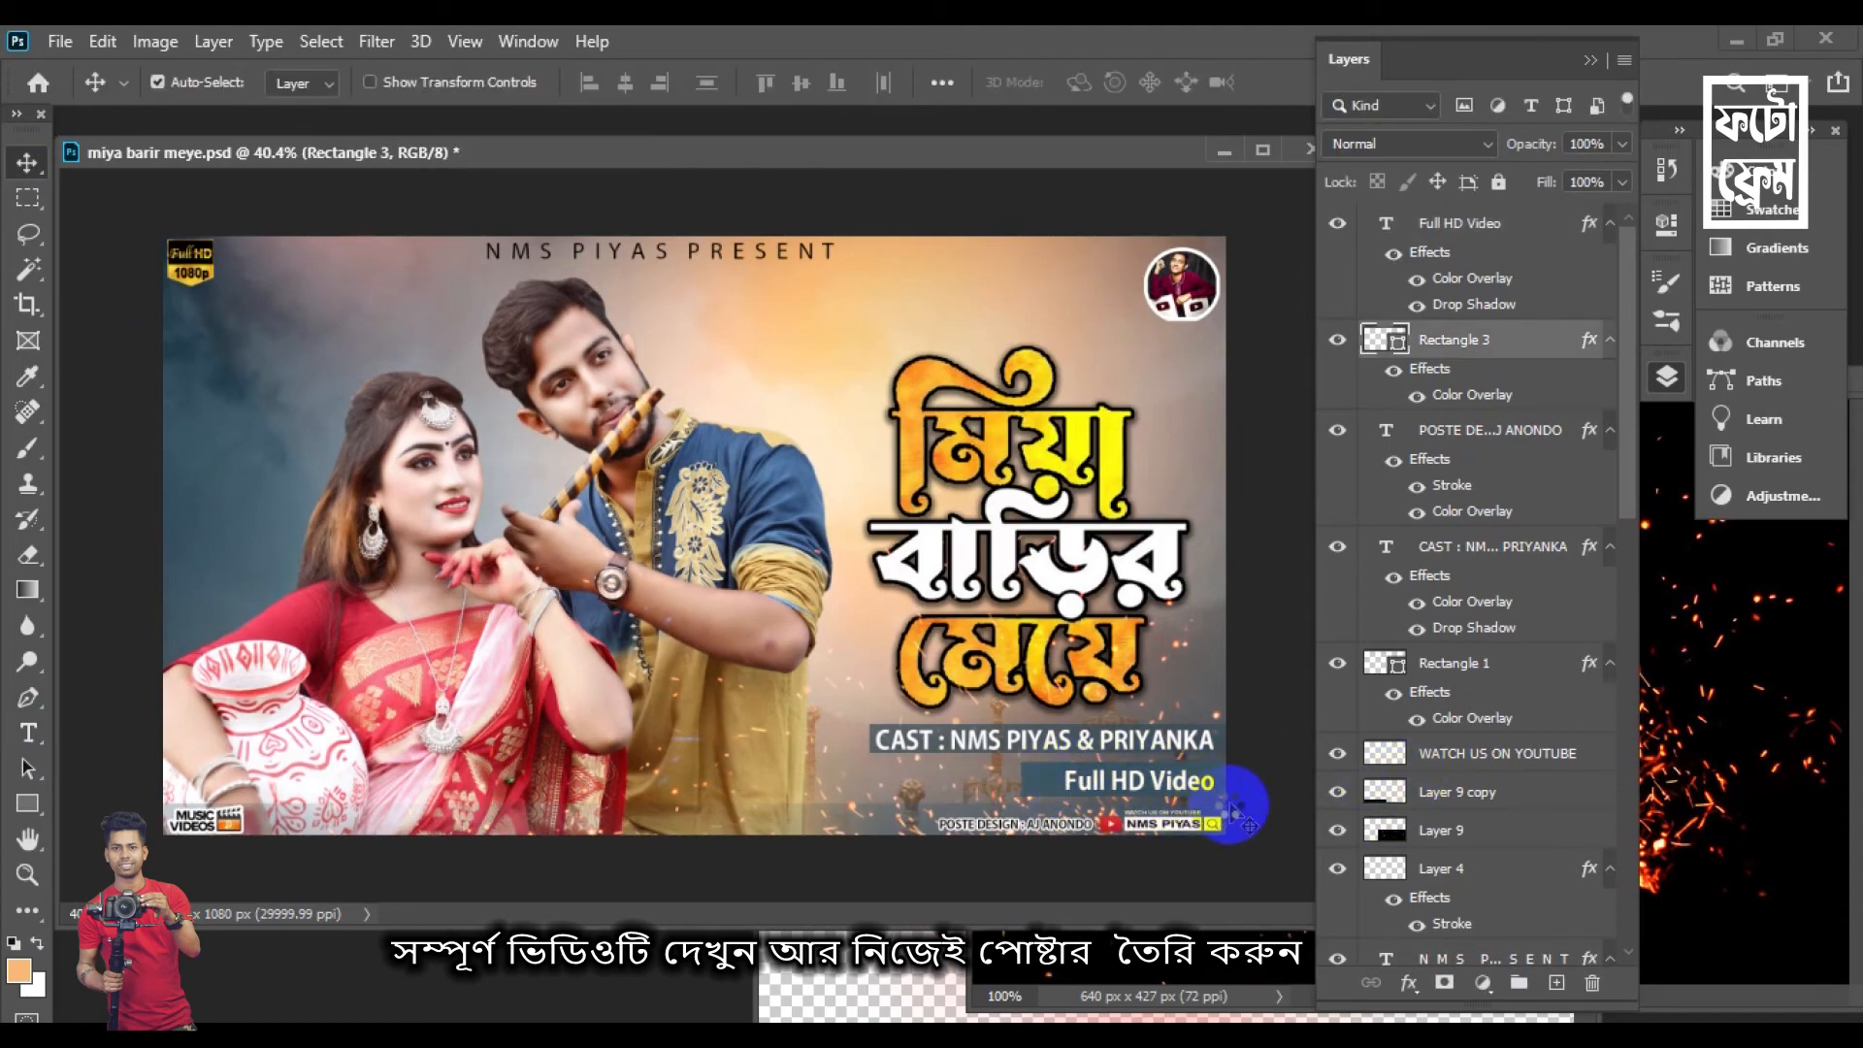
key(shift+Right)
key(shift+Right)
key(shift+Right)
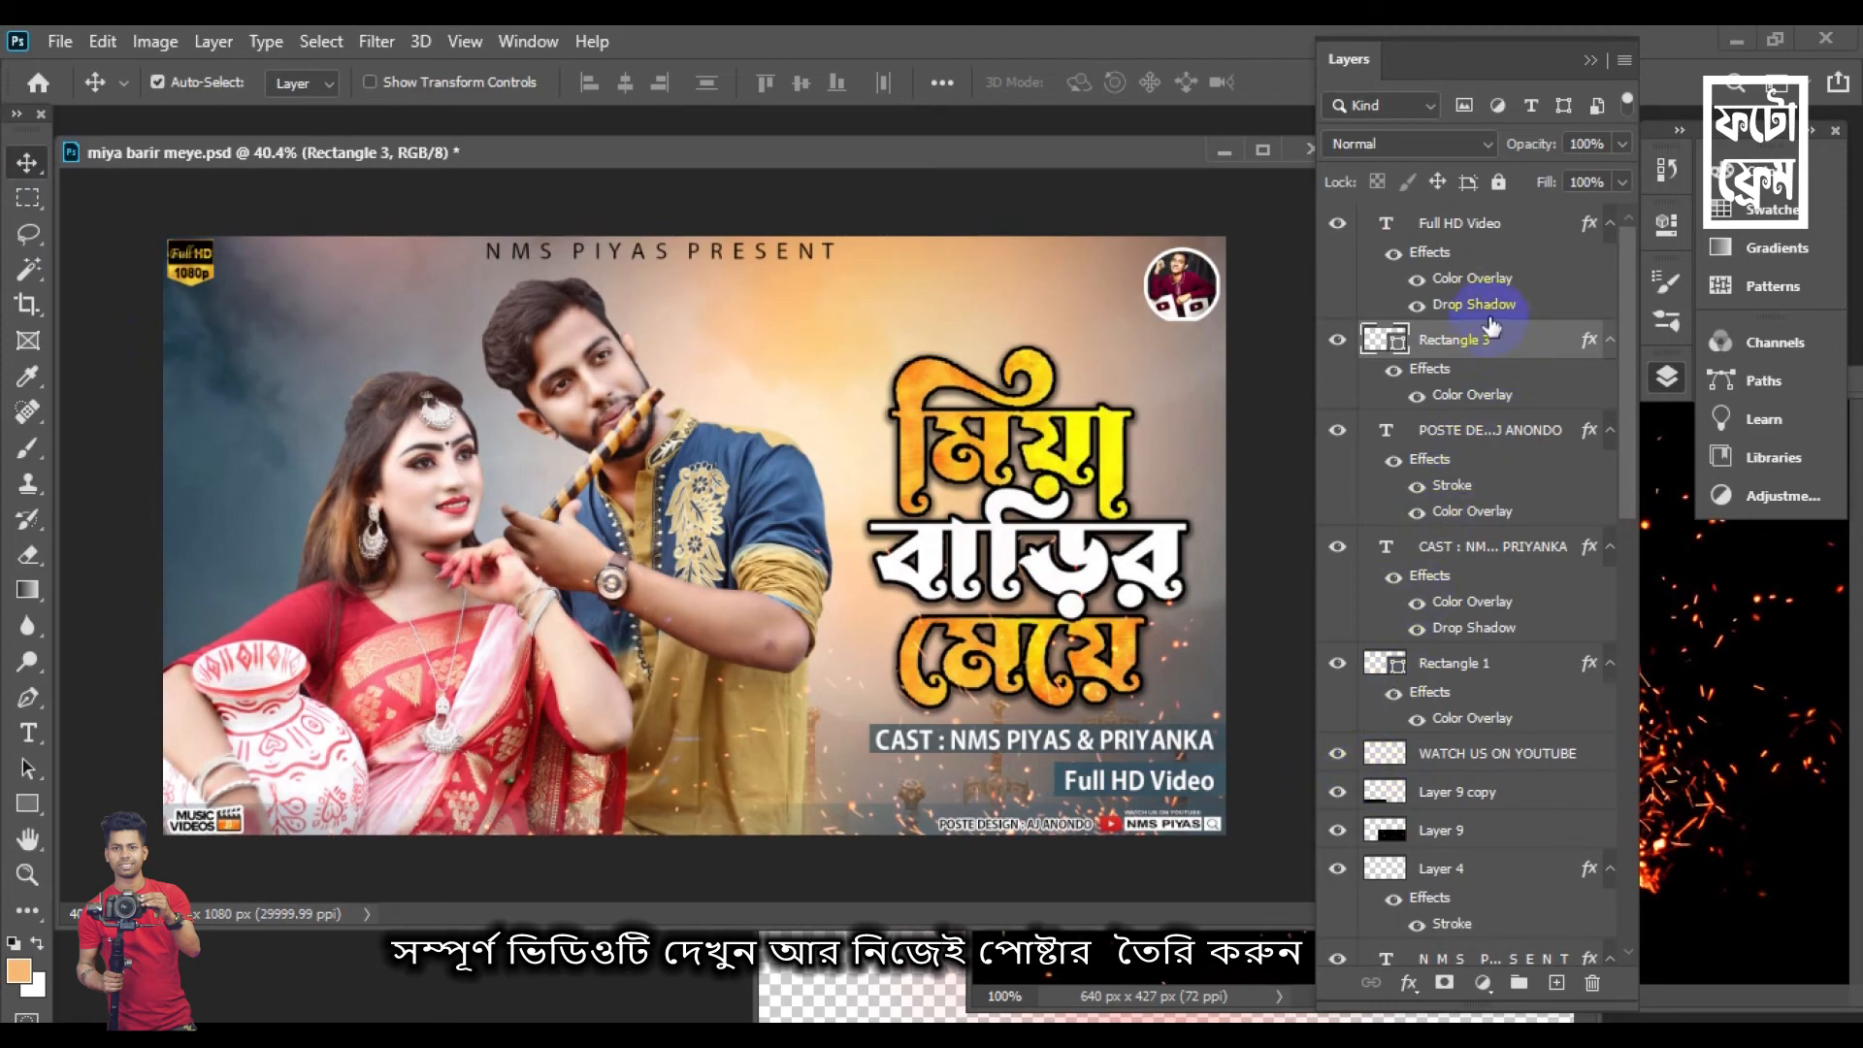
Try a red Color Overlay (#fd0430) on the Full HD Video text
click(1543, 239)
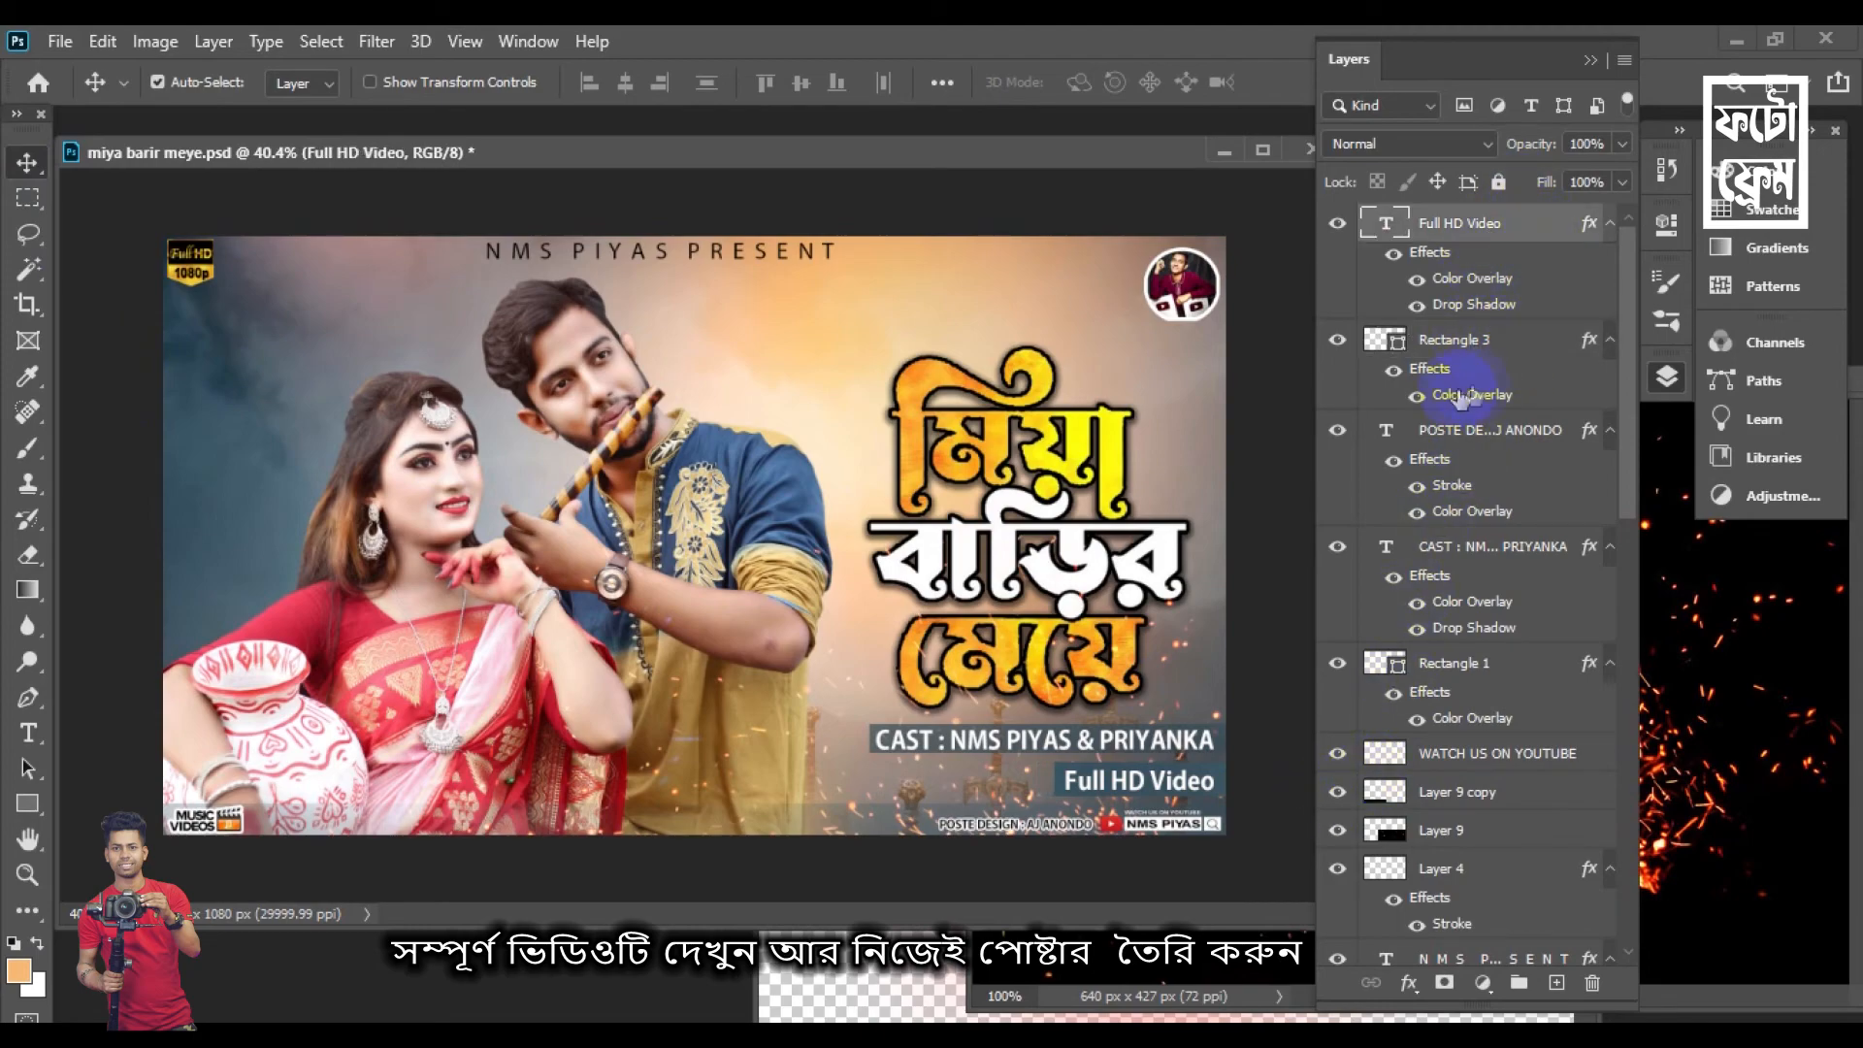
double_click(1363, 482)
click(988, 464)
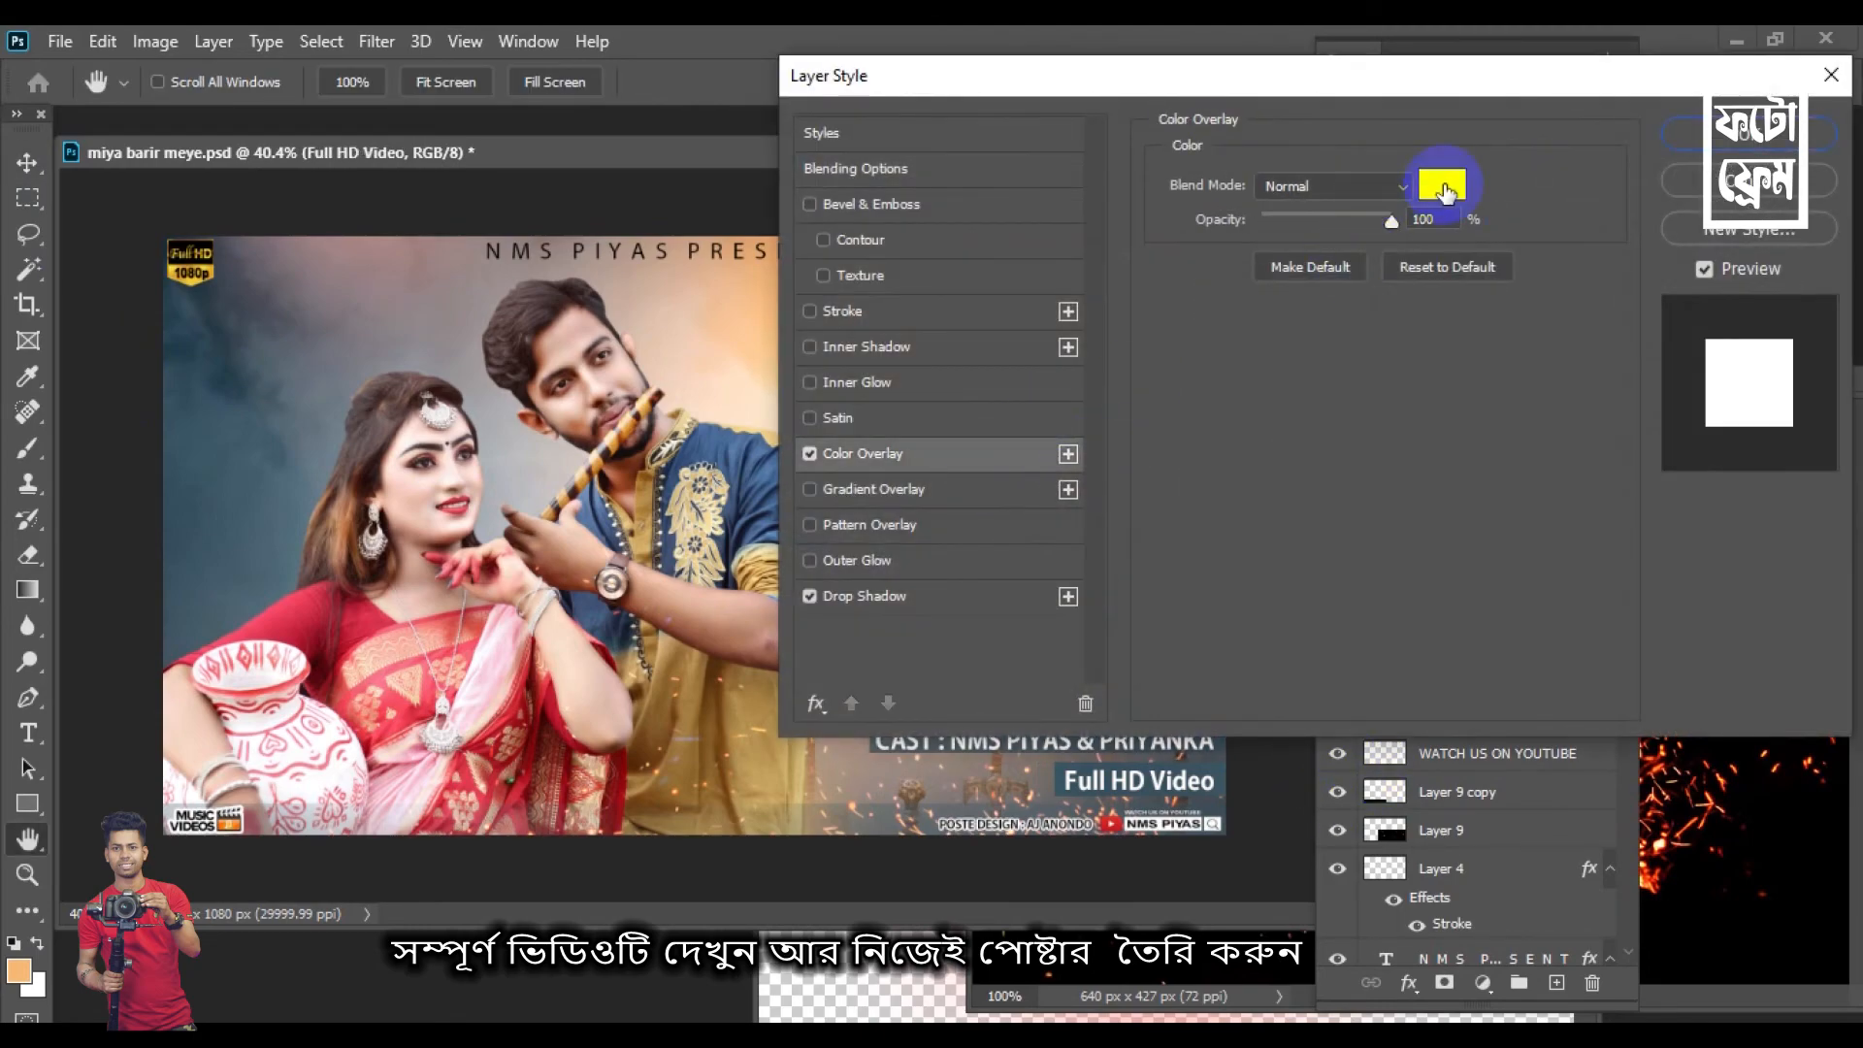
click(1443, 188)
click(1124, 823)
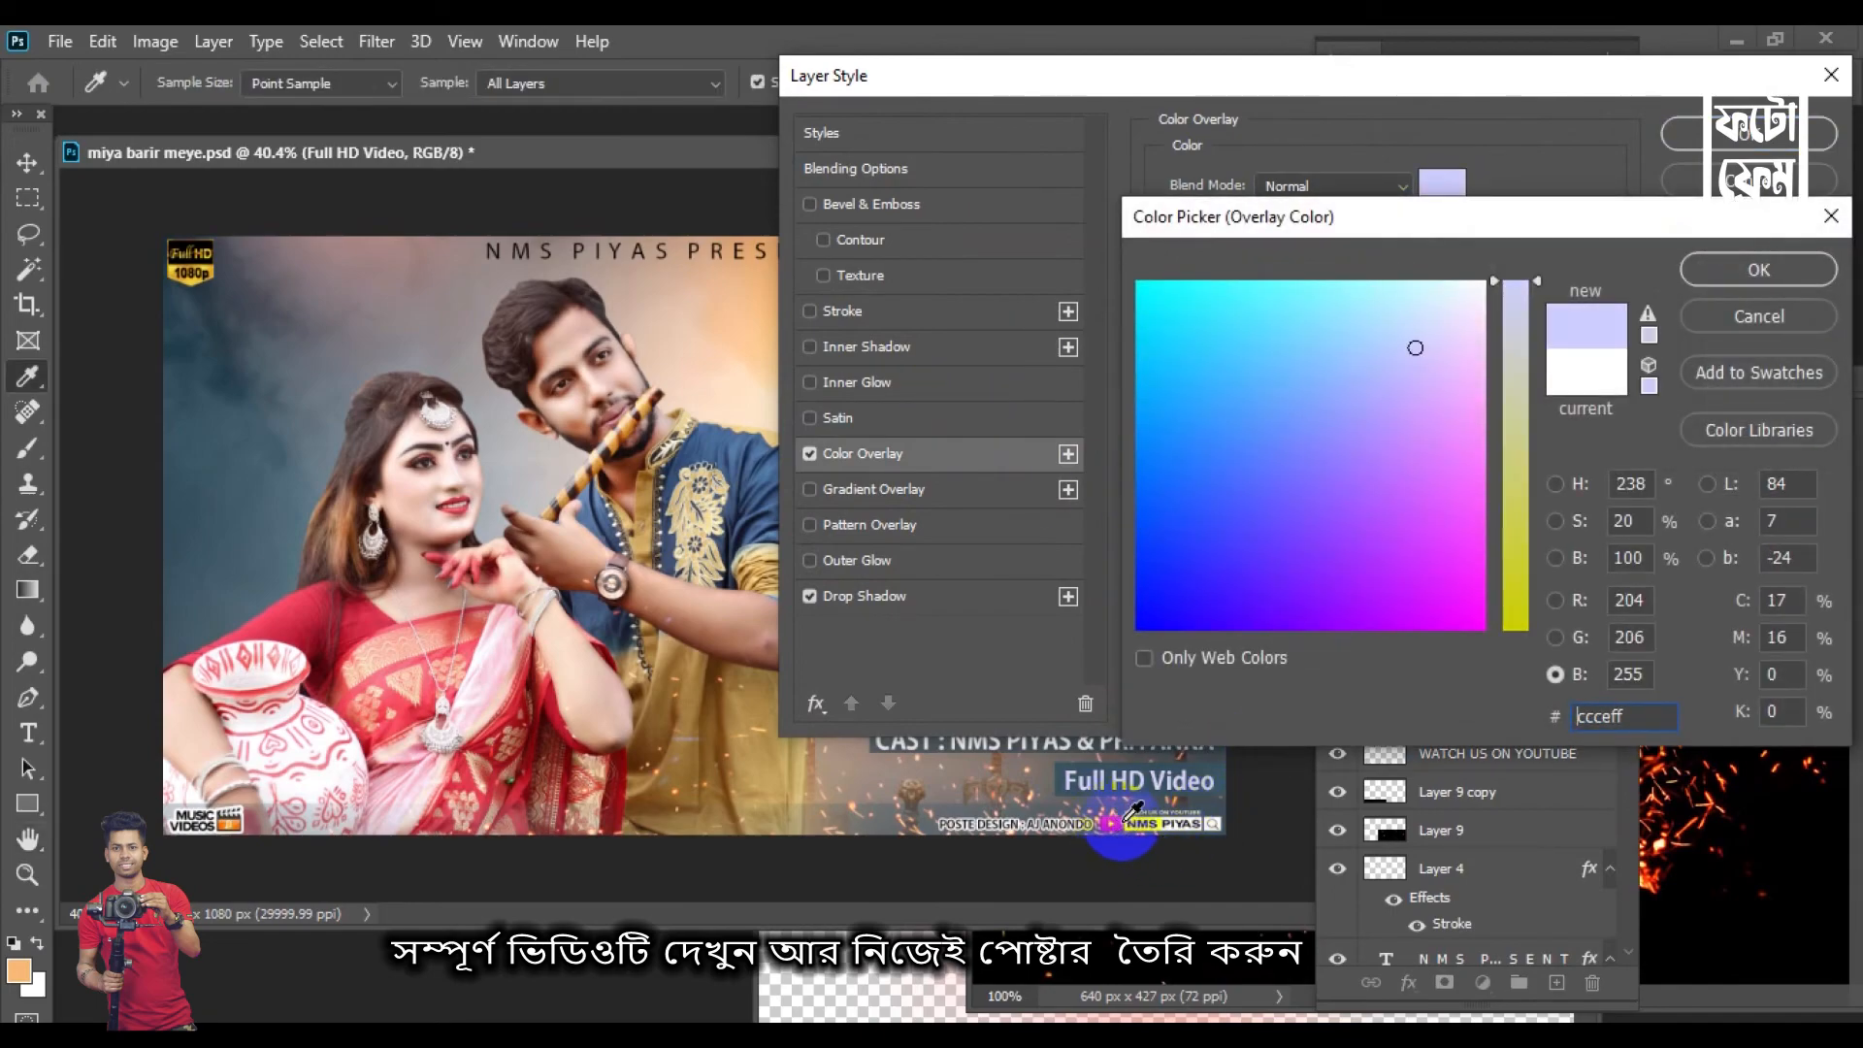
click(1129, 809)
drag(1427, 582, 1480, 624)
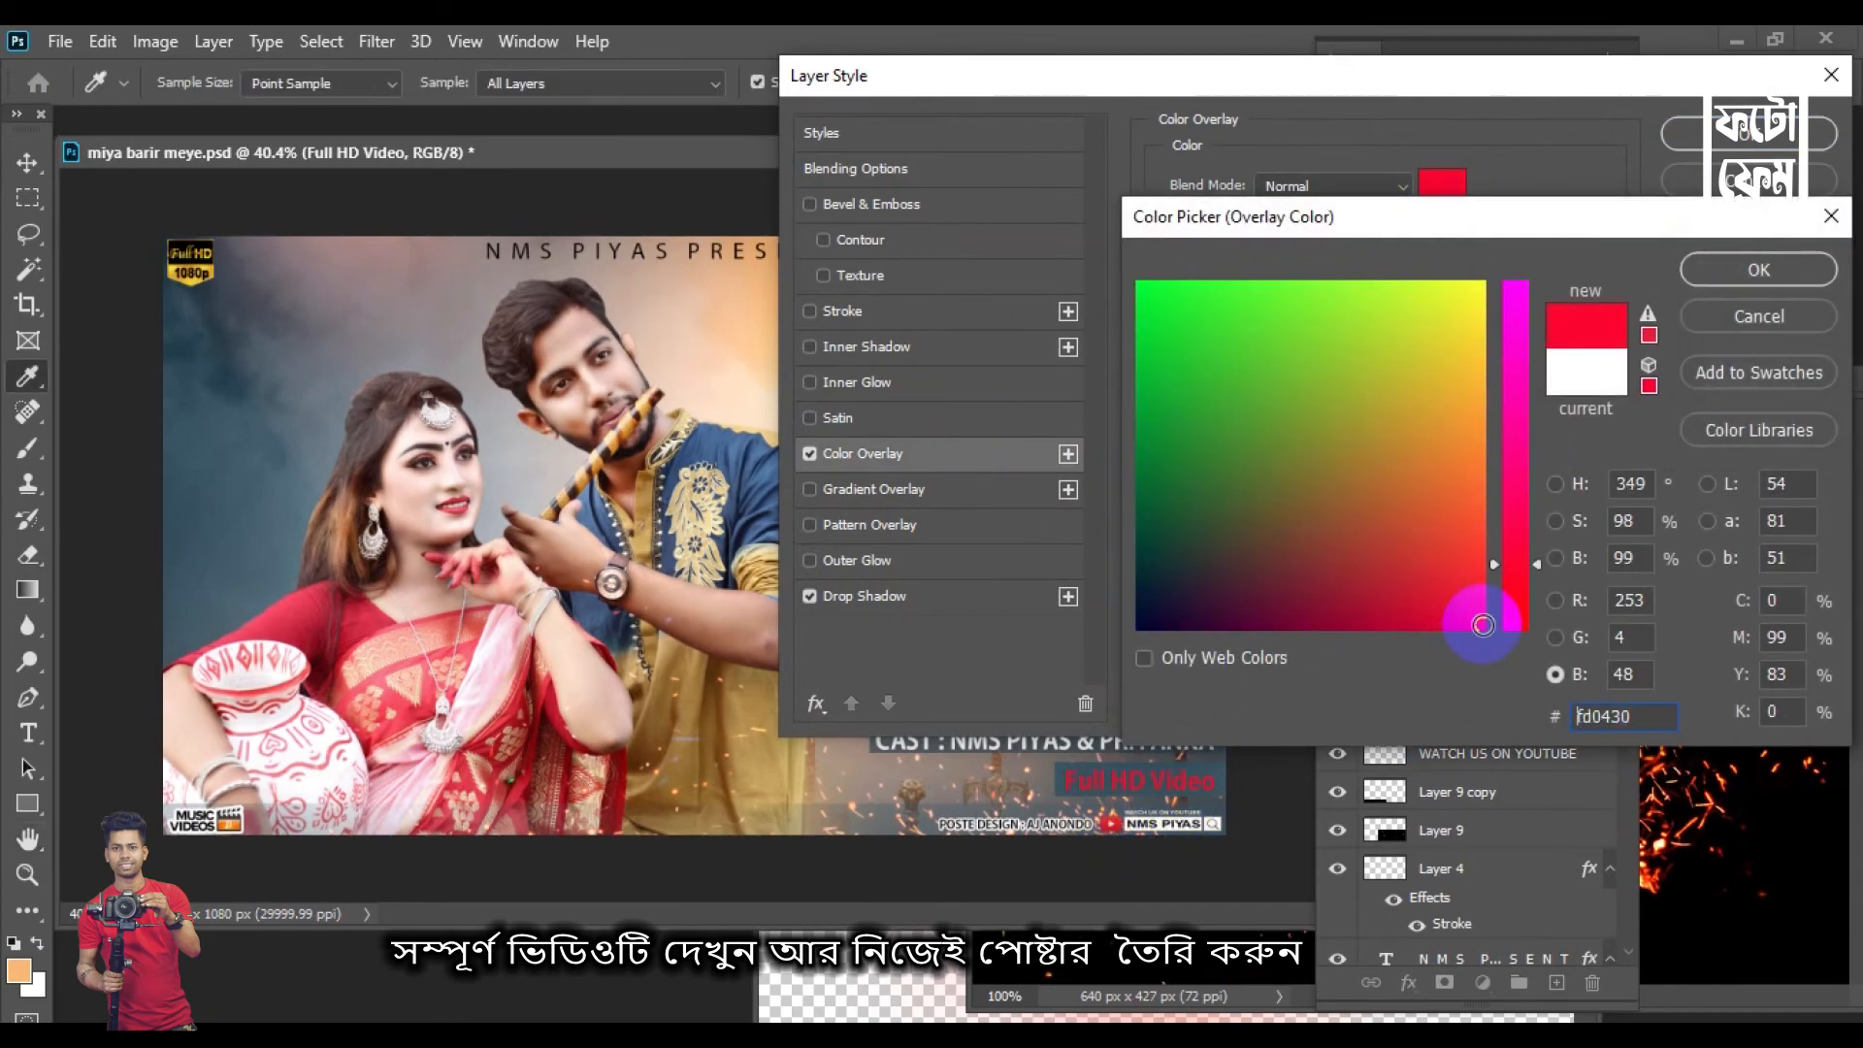
key(Return)
Add an outside Stroke to the Full HD Video text and increase its size
click(932, 314)
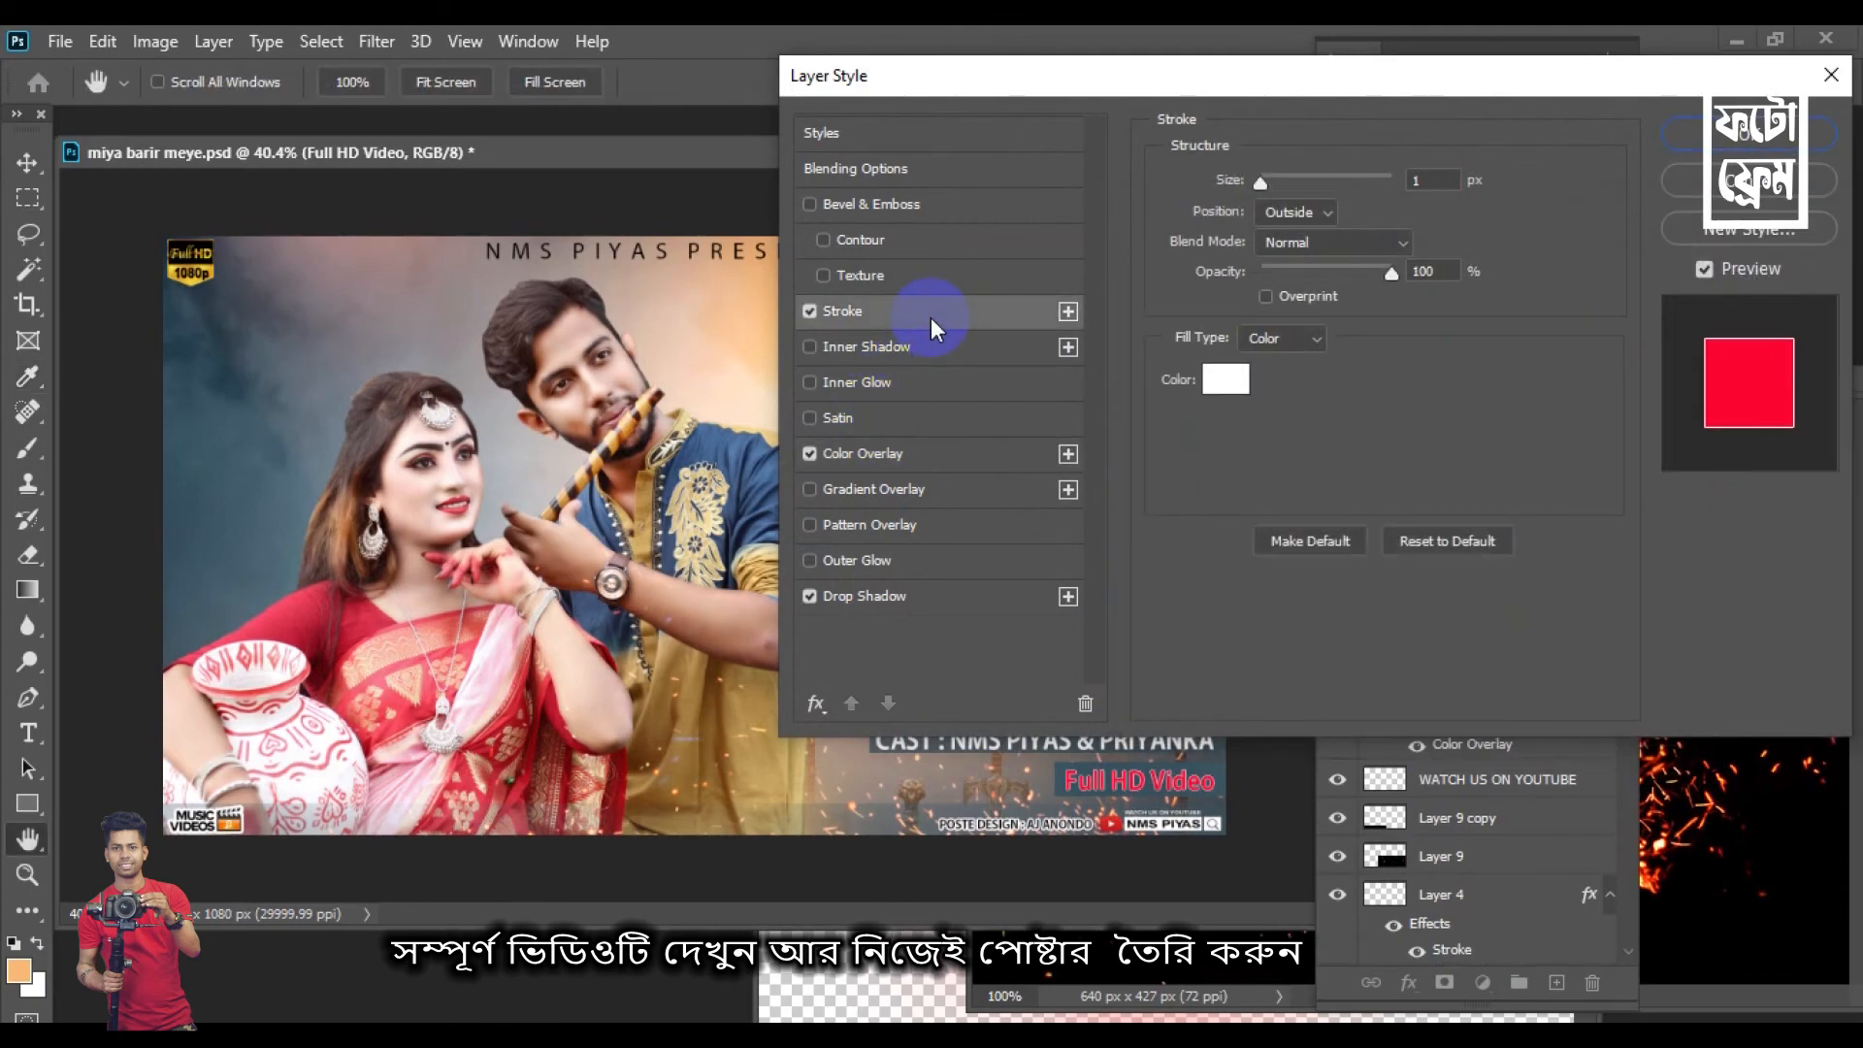
drag(1260, 181, 1274, 179)
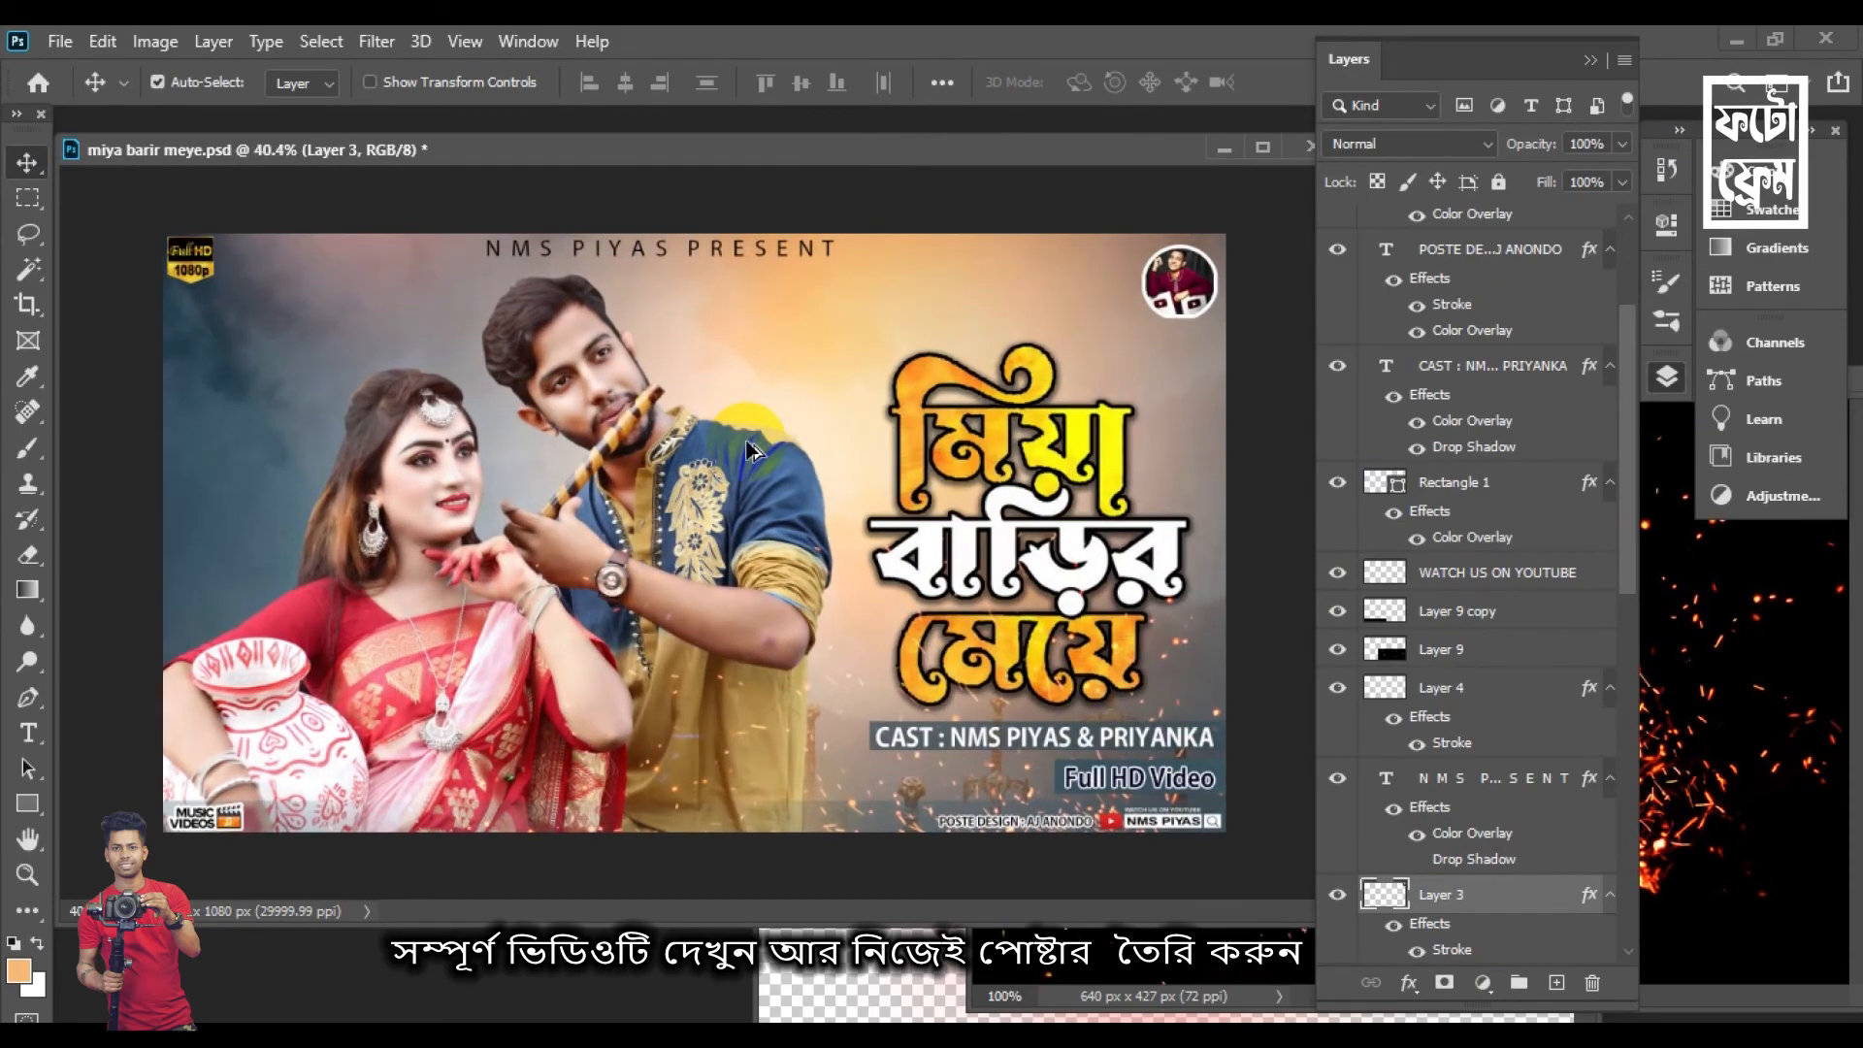
Deselect all layers and save the finished poster in its existing PSD file
click(545, 183)
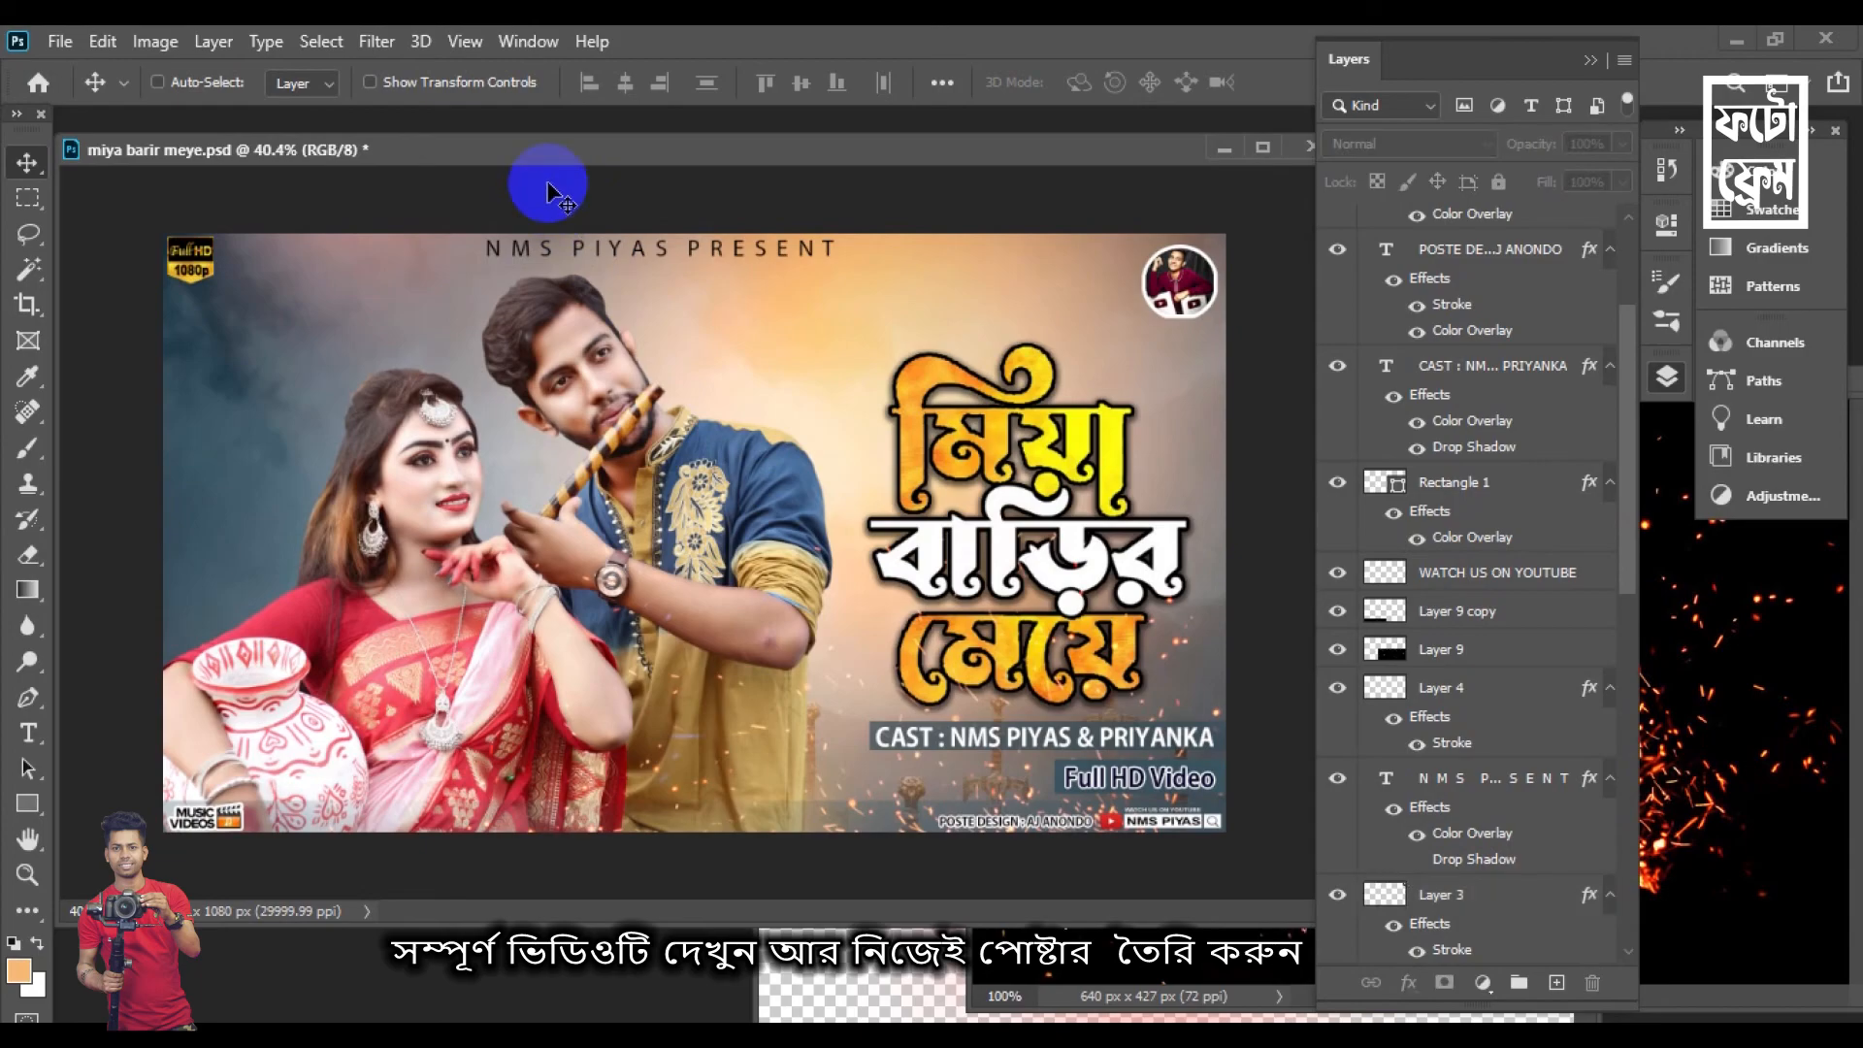
key(ctrl+s)
Save a JPEG copy of the poster as miya barir meye in the Desktop folder that holds the couple's source photos
click(61, 41)
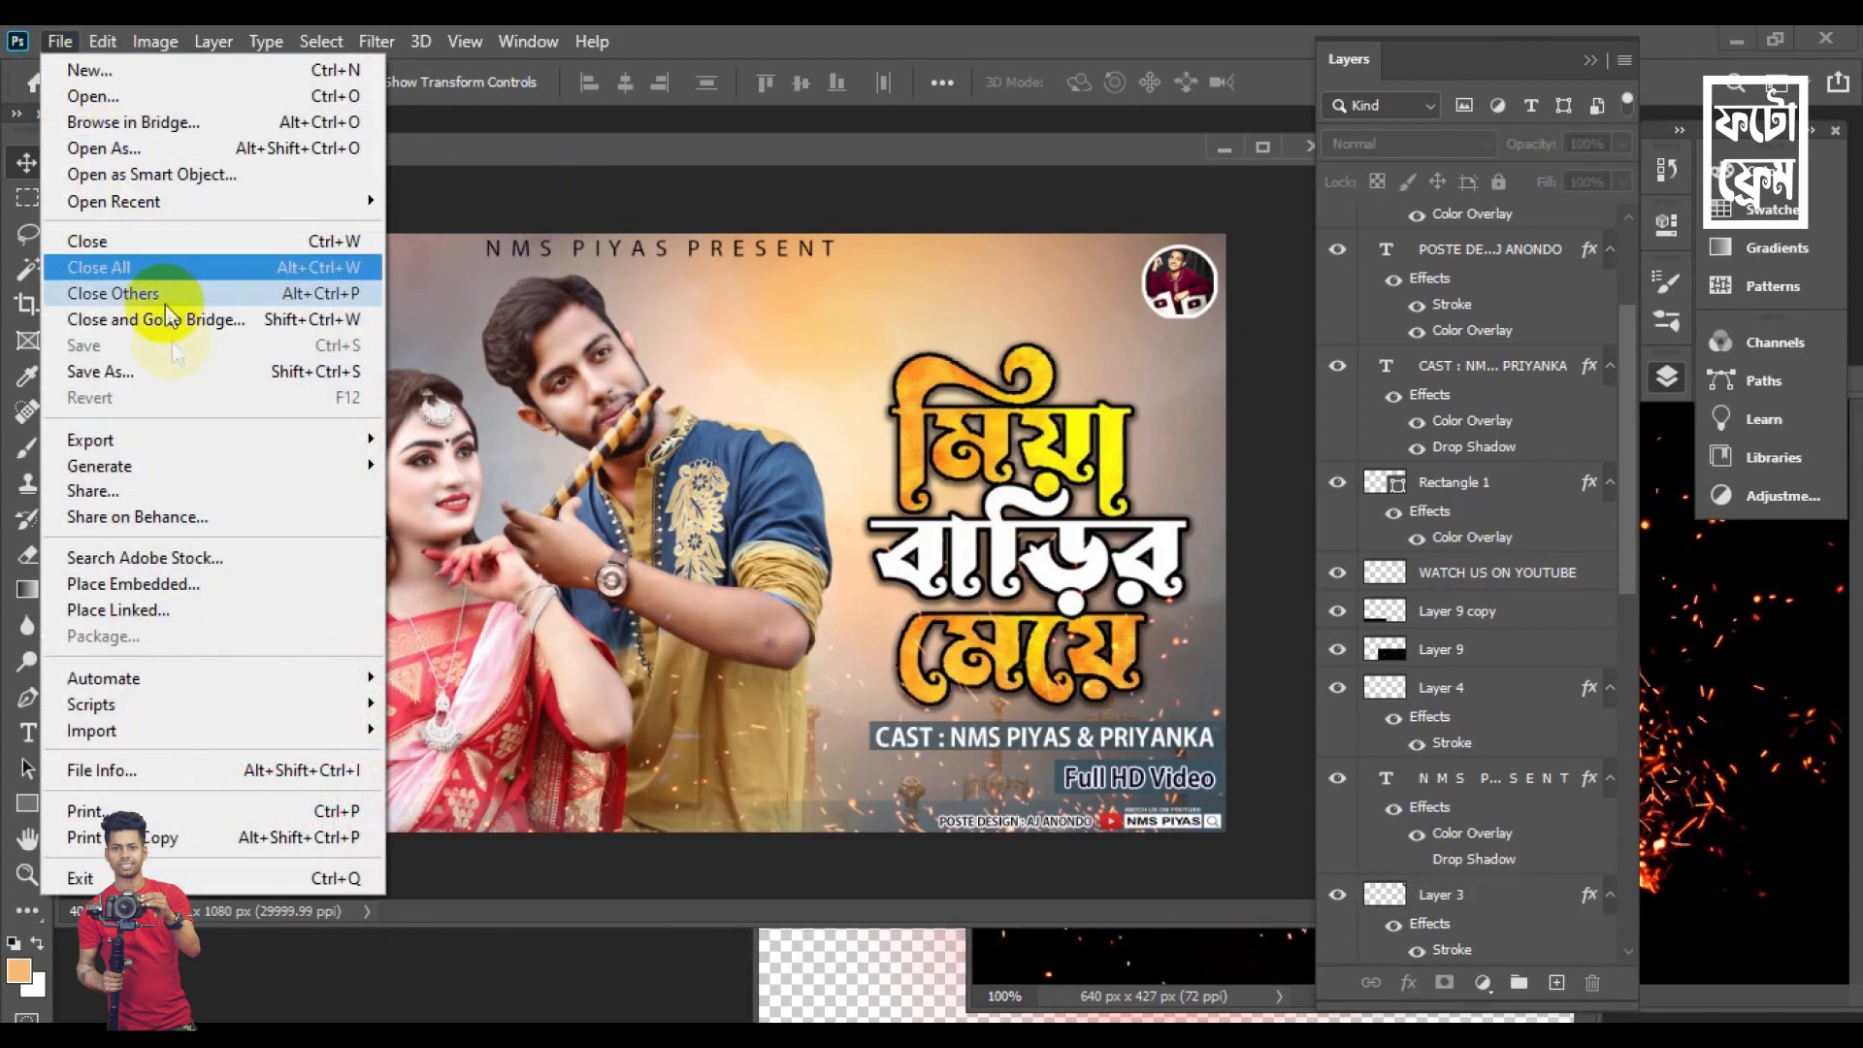
click(117, 370)
click(1101, 773)
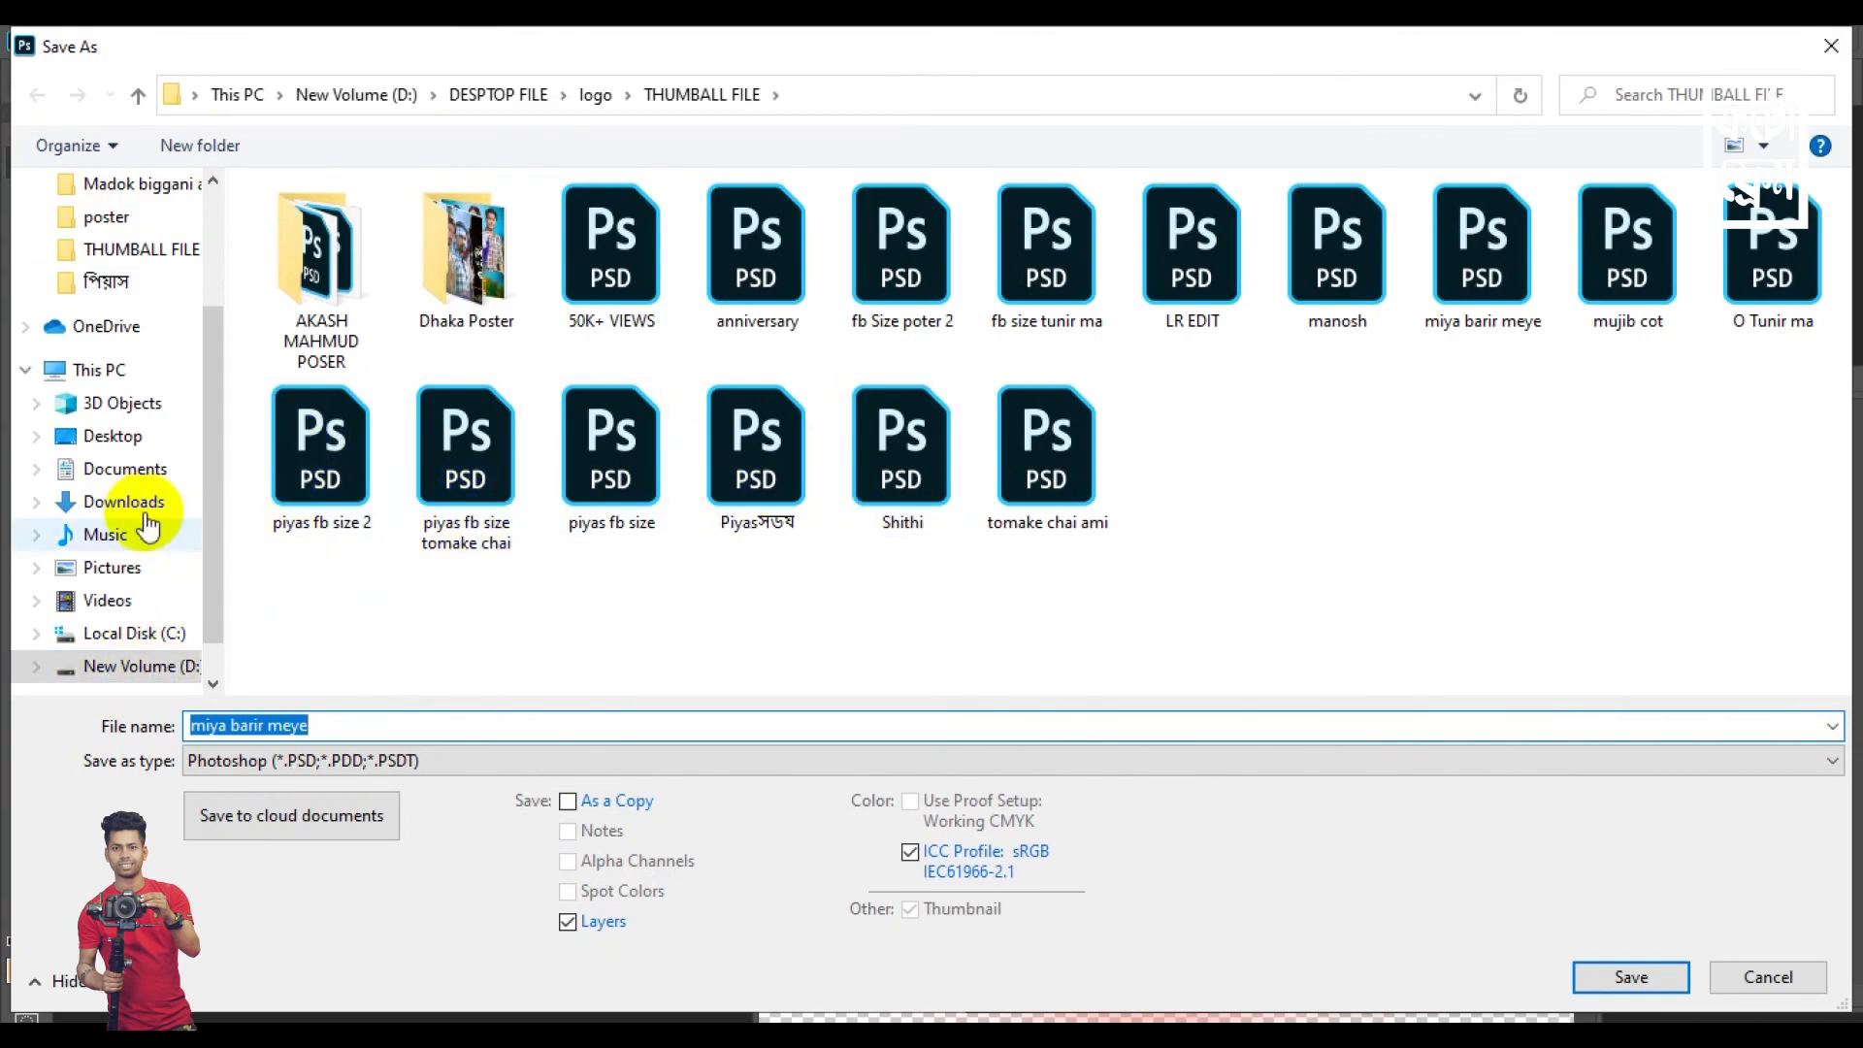
click(156, 442)
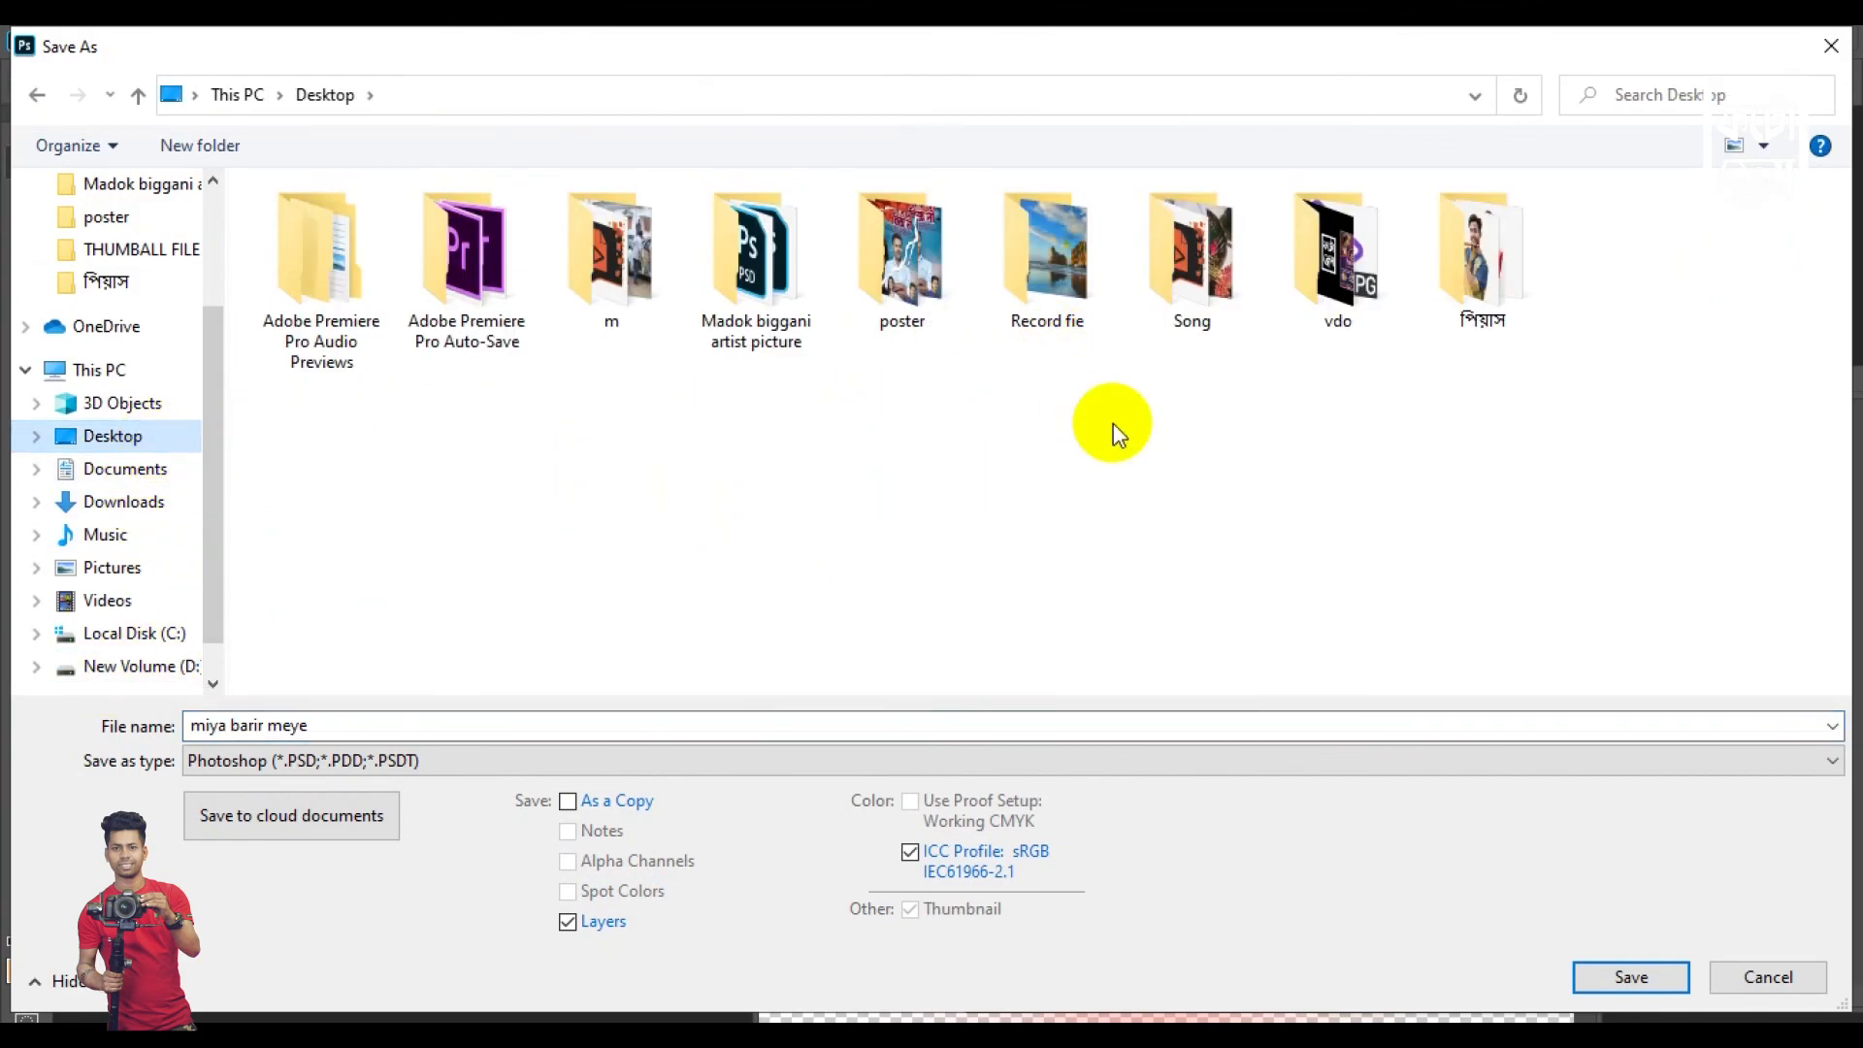
click(427, 781)
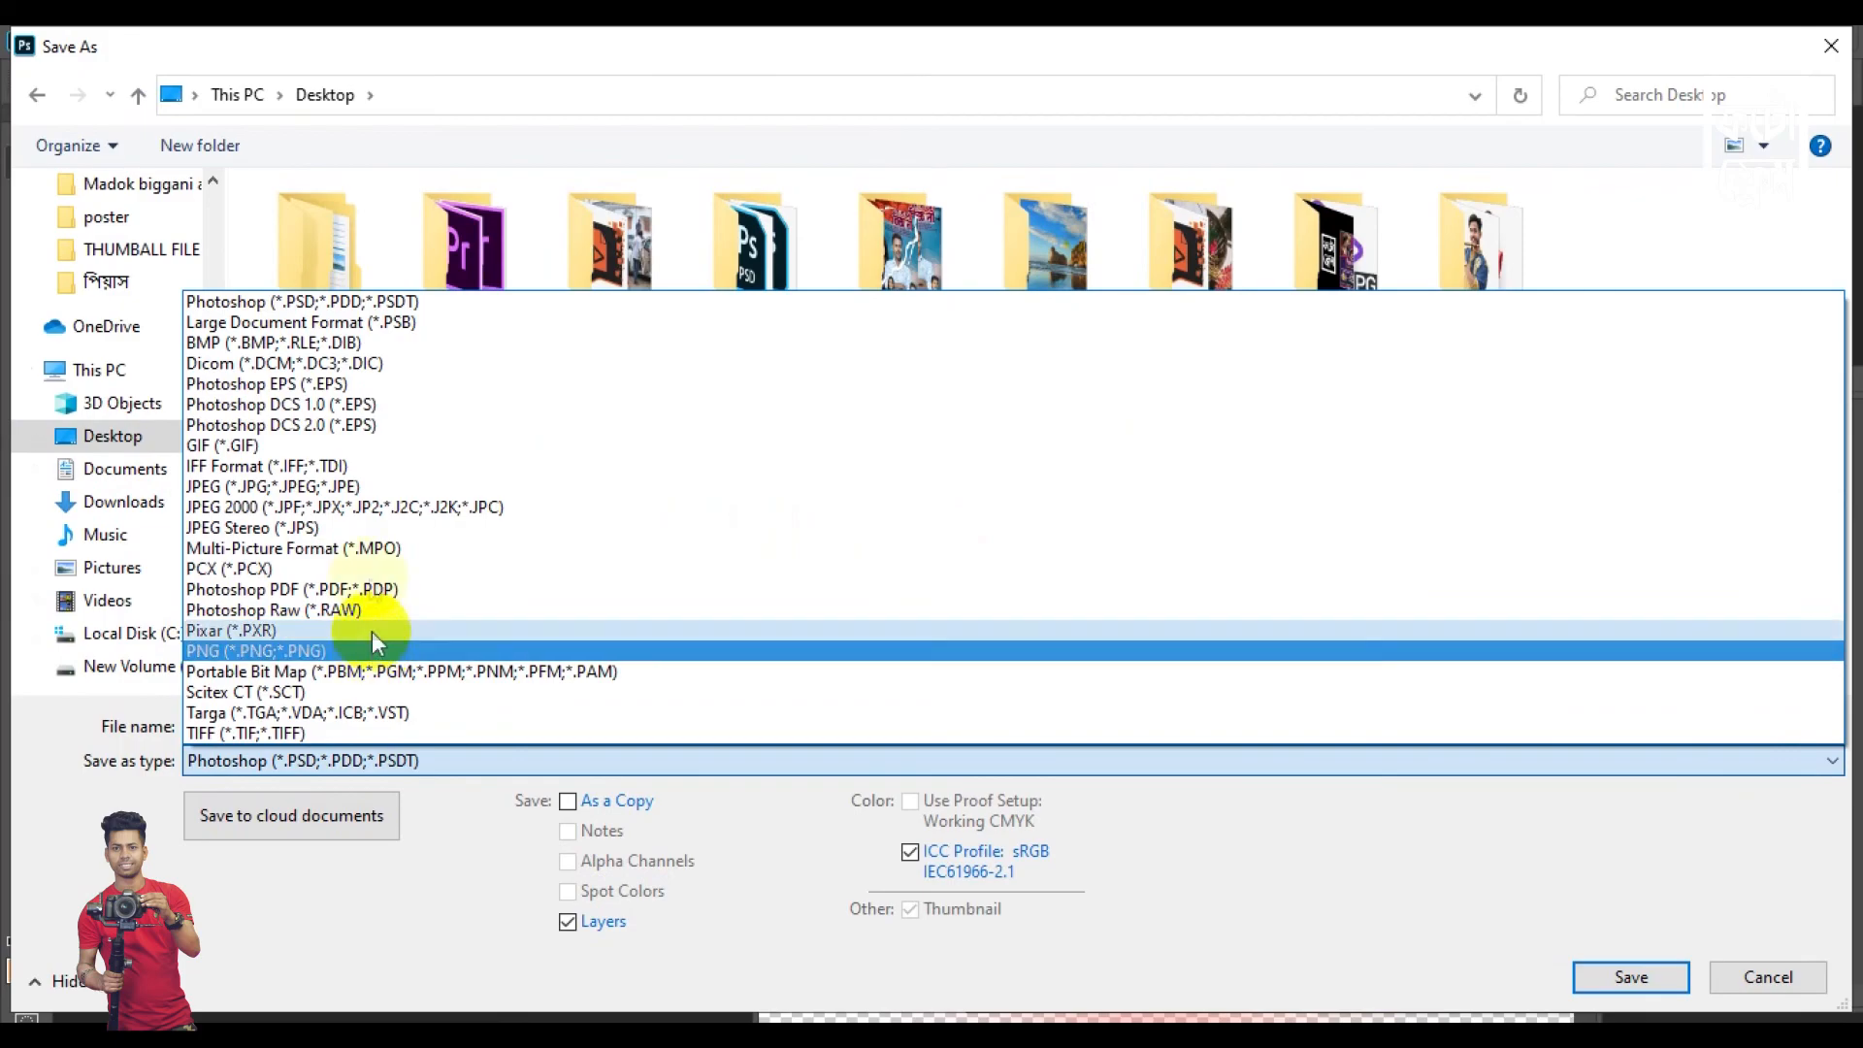
click(333, 480)
double_click(1485, 254)
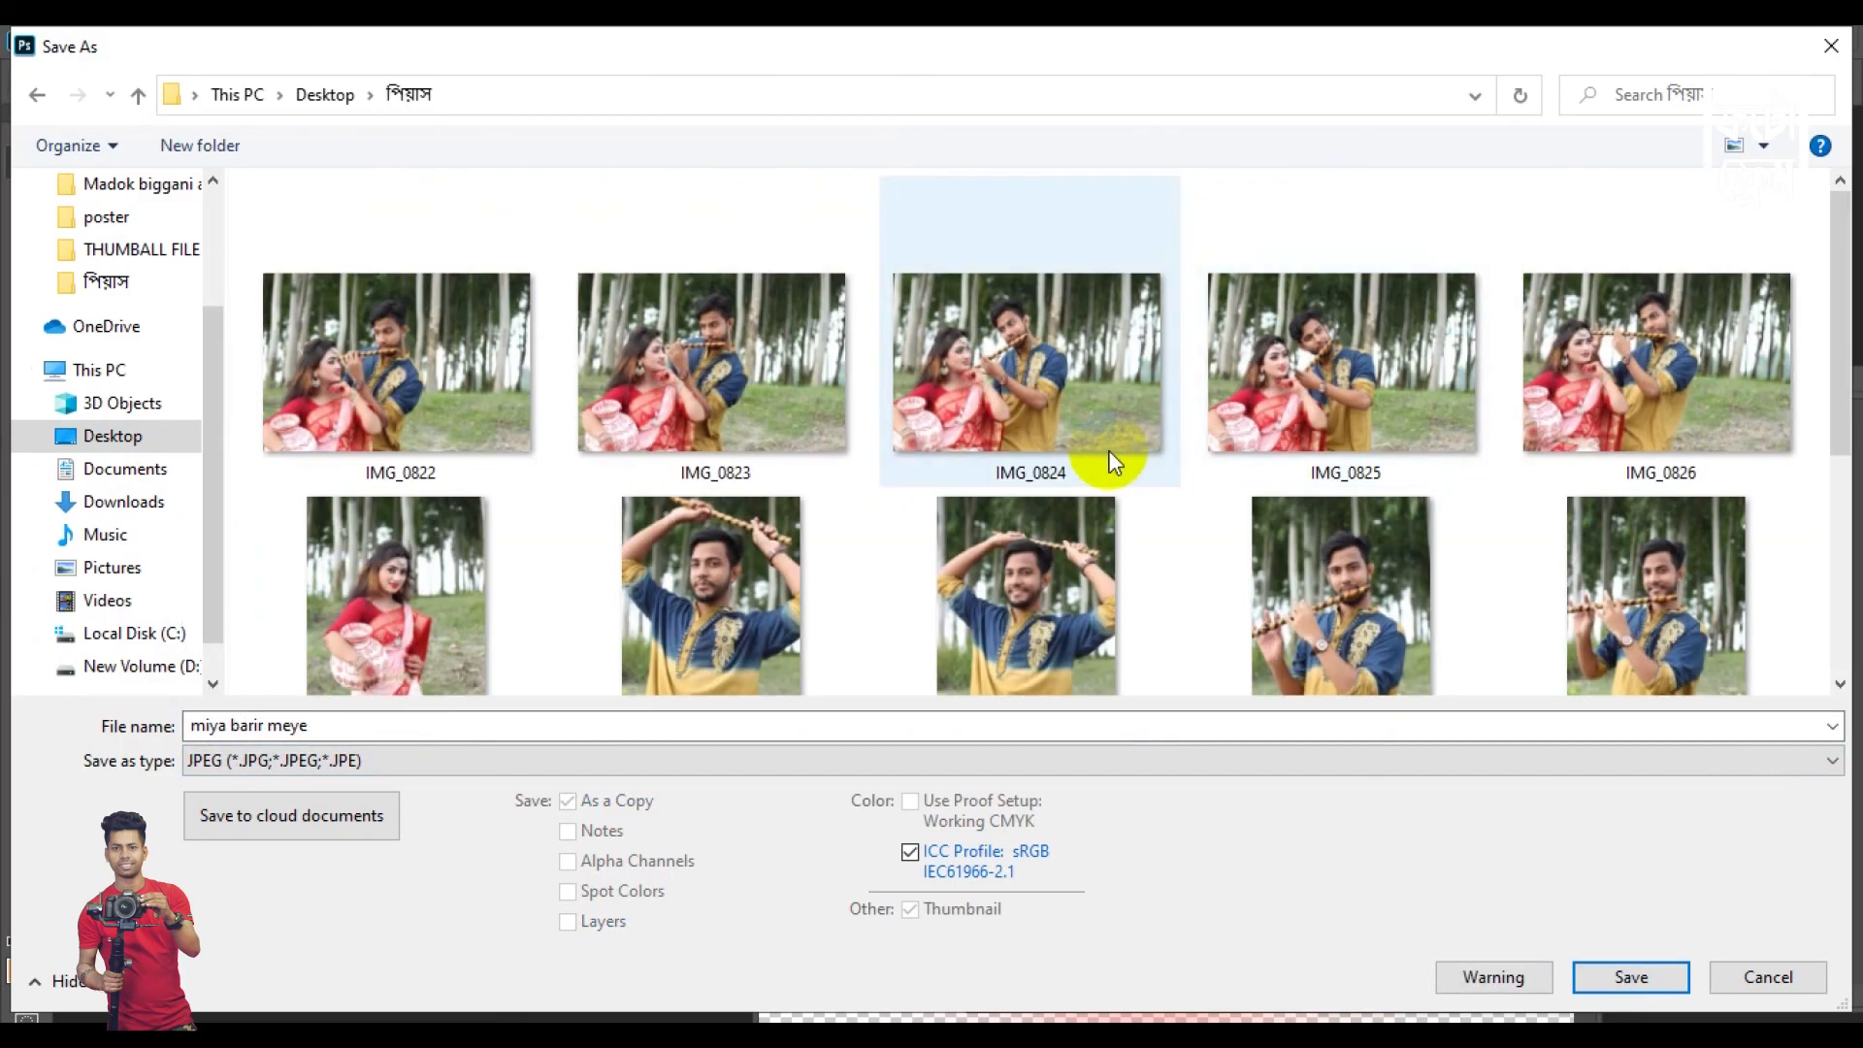
click(1630, 976)
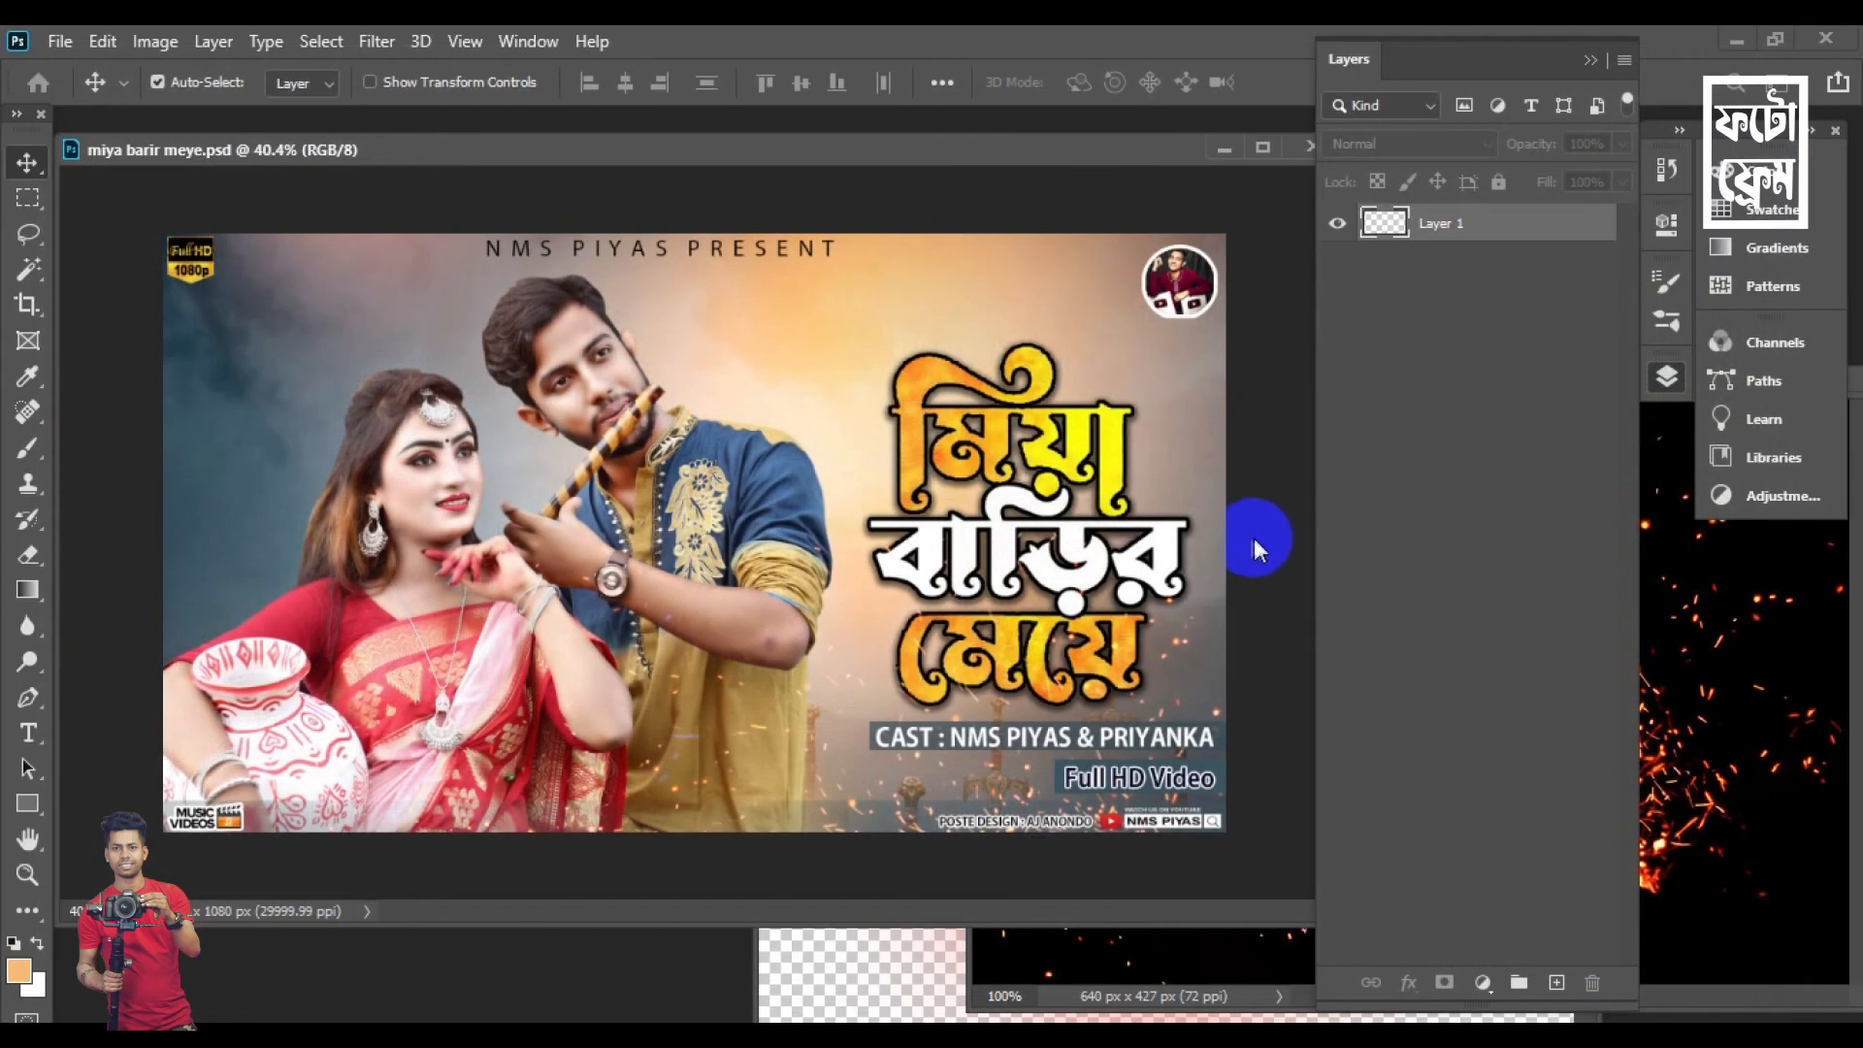
click(1083, 245)
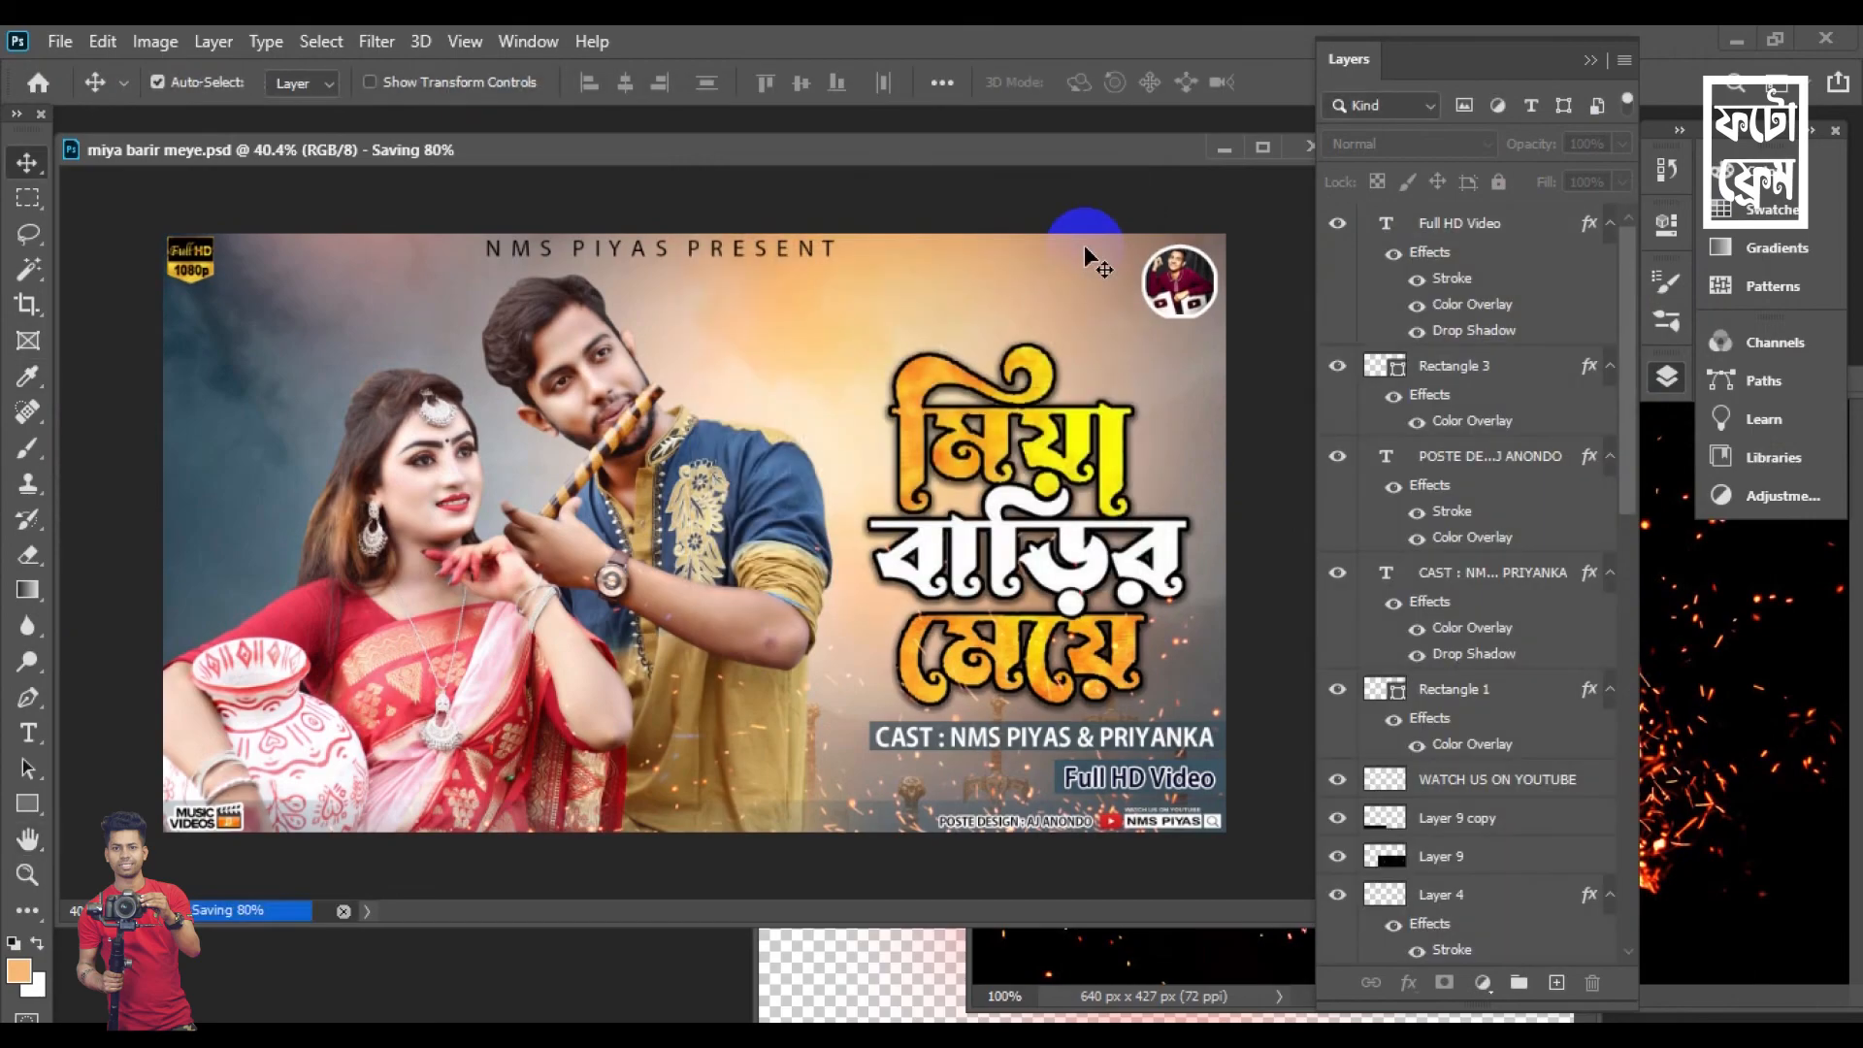